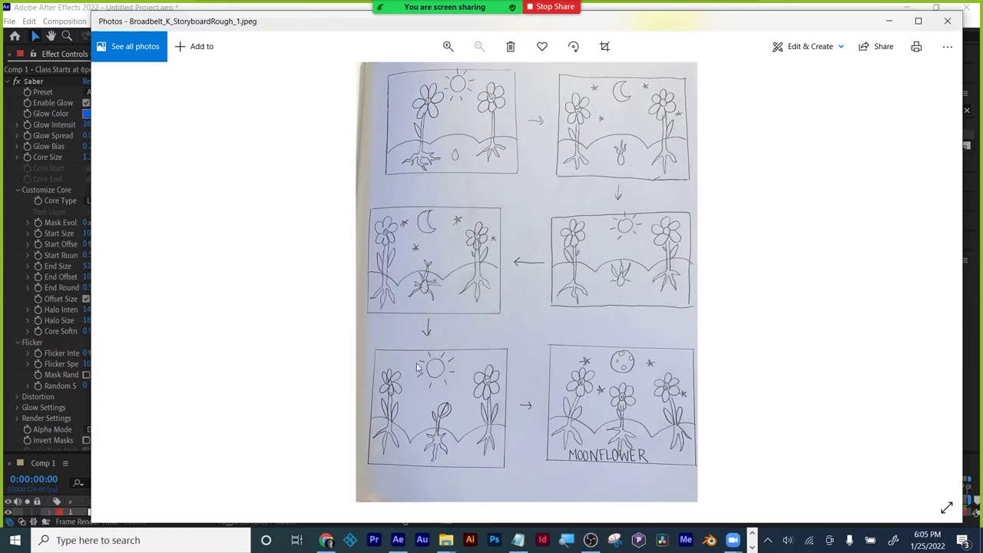
- View the second storyboard sketch, close the photo viewer and return to the After Effects composition
click(949, 289)
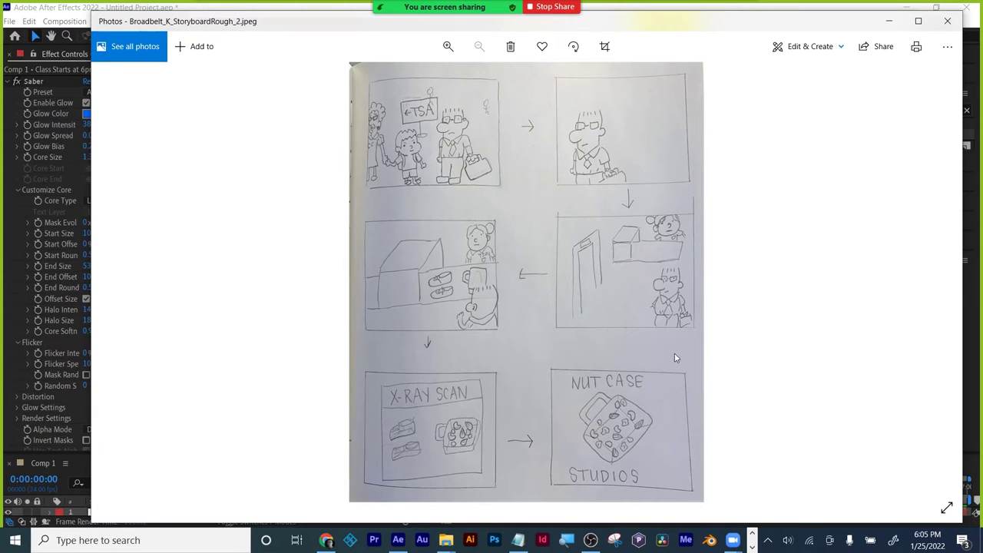
click(948, 20)
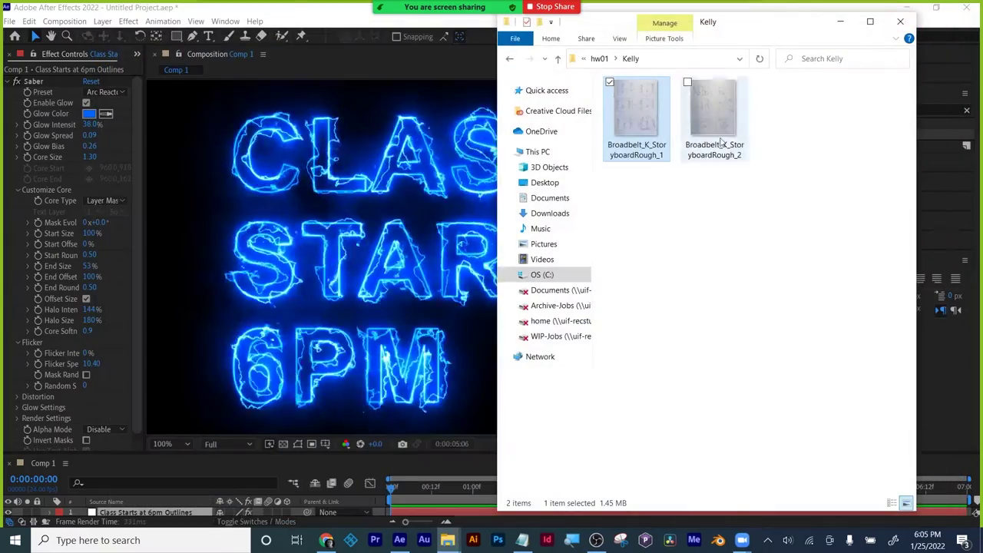
click(377, 34)
mouse_move(406, 7)
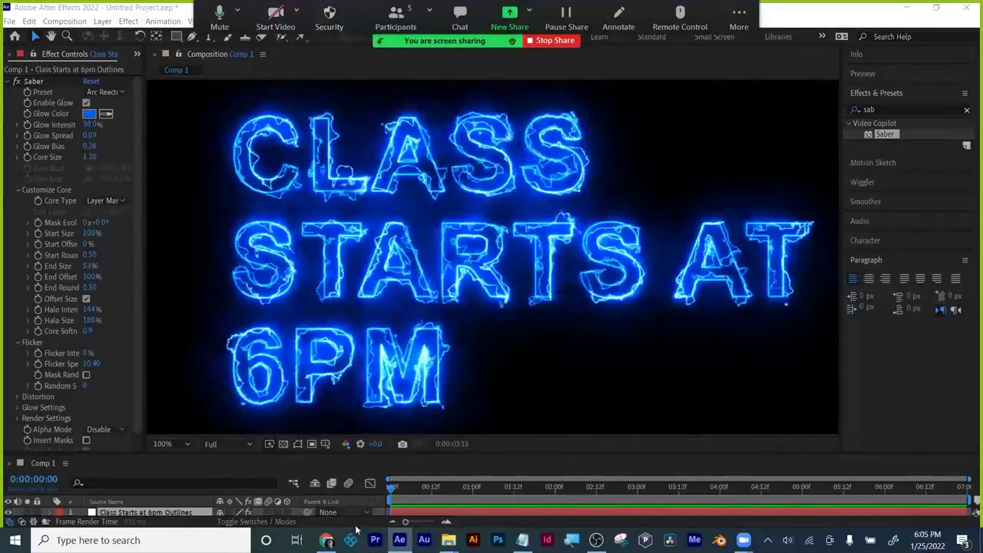
mouse_move(327, 540)
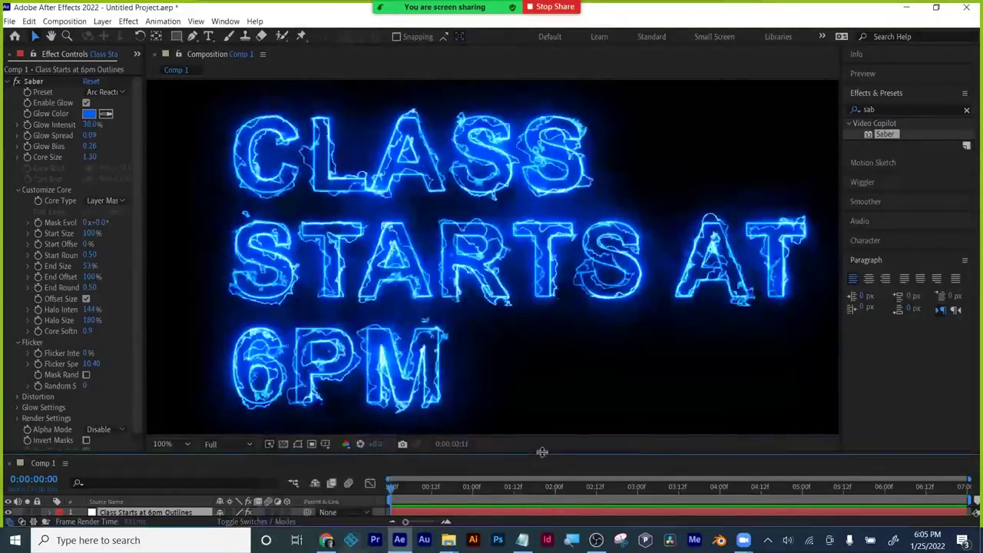
- Make the timeline area taller and clear Comp 1 by deleting both "Class Starts at 6pm" layers
drag(541, 452, 542, 403)
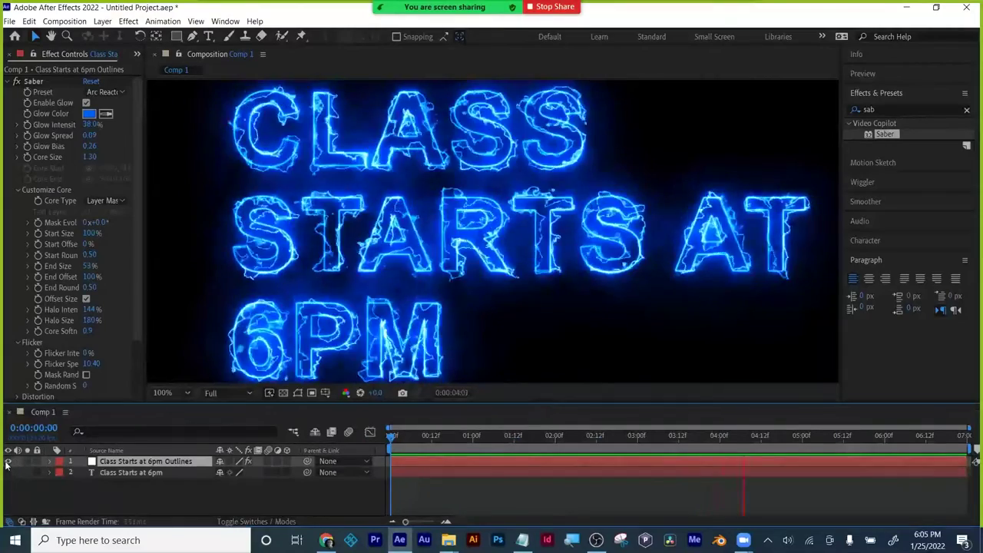
click(8, 461)
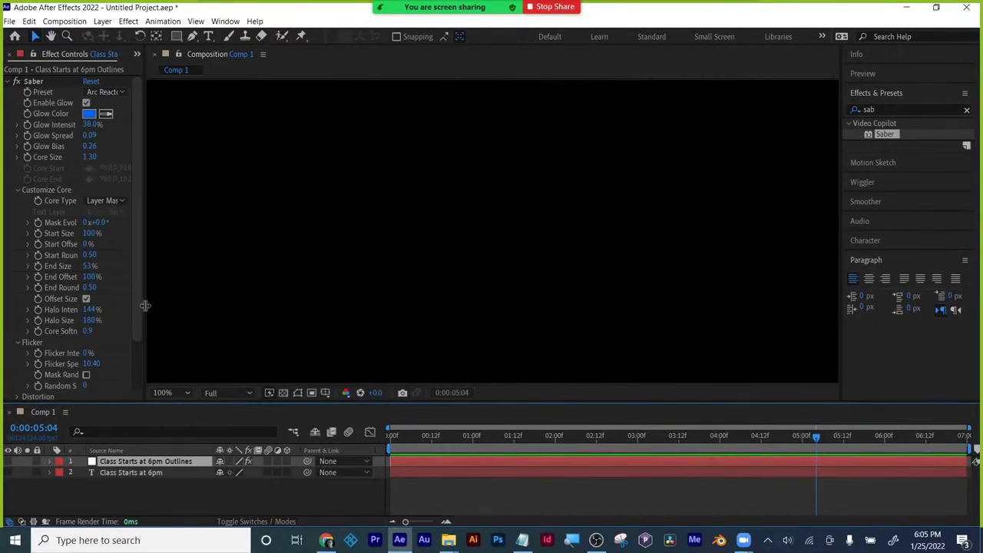
drag(145, 306, 179, 306)
click(172, 55)
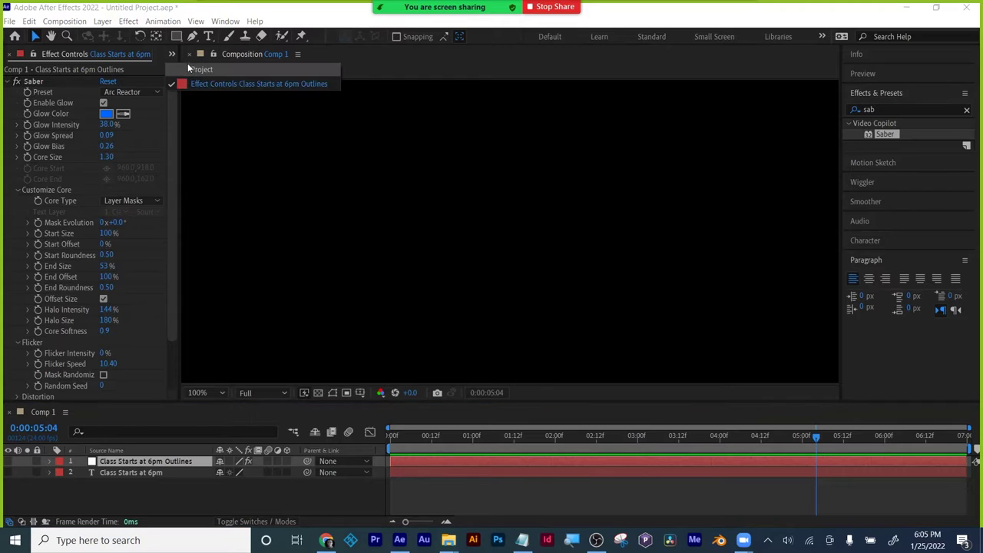
click(190, 64)
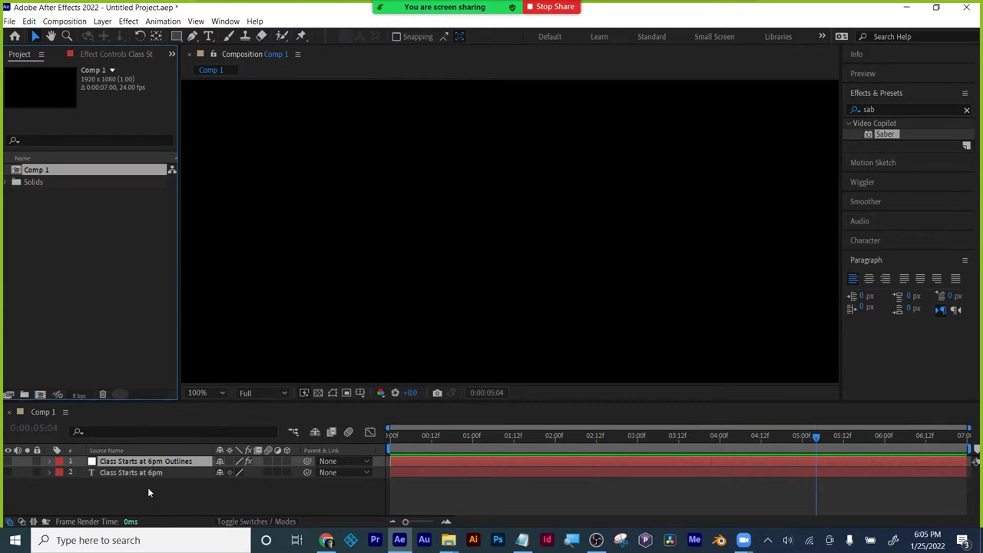
mouse_move(134, 484)
mouse_down()
mouse_move(141, 465)
mouse_move(135, 472)
mouse_up()
key(Delete)
- Draw a small red rectangle near the middle of the composition and expand its layer's Transform properties
click(176, 36)
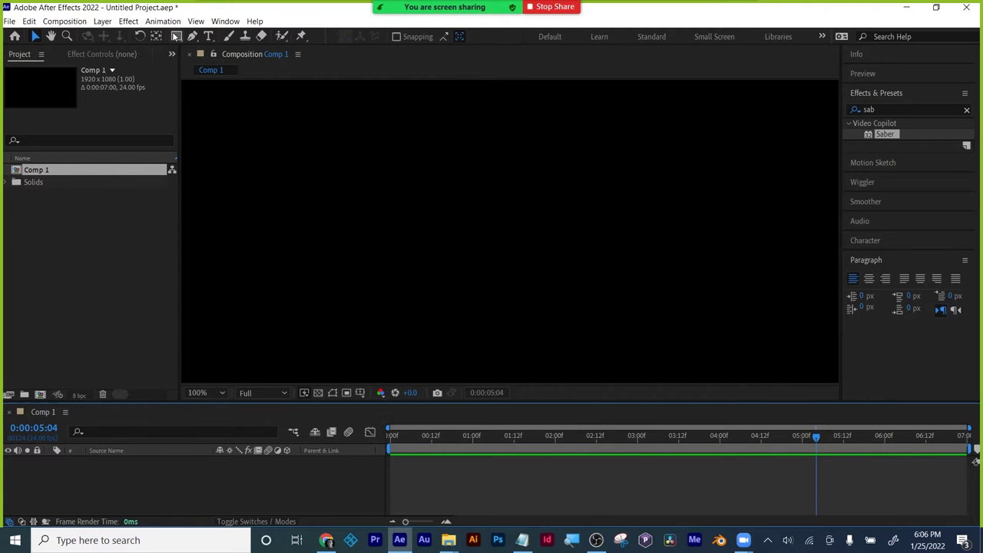
drag(448, 193, 521, 275)
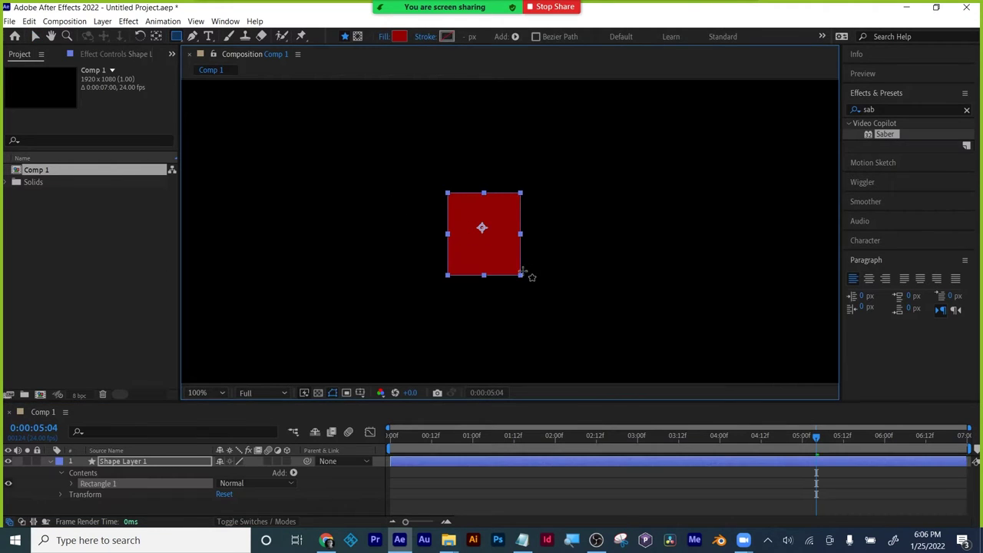
click(127, 462)
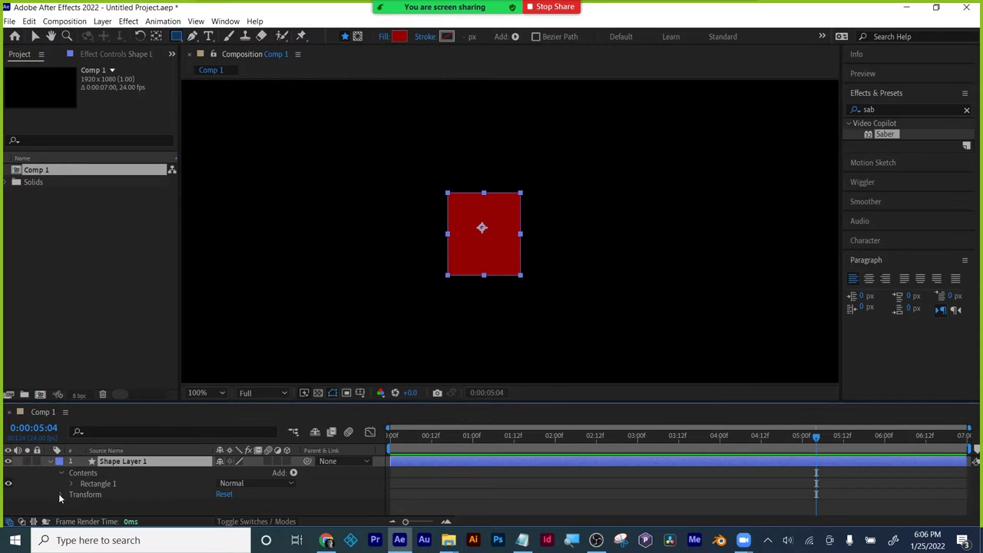
click(49, 461)
click(49, 462)
click(61, 495)
scroll(127, 495, down, 2)
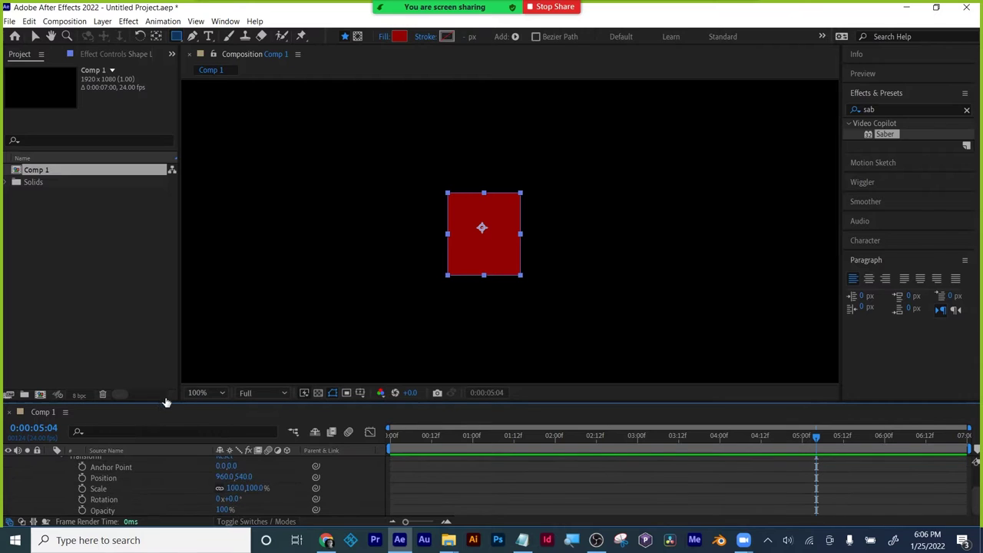
drag(165, 403, 163, 316)
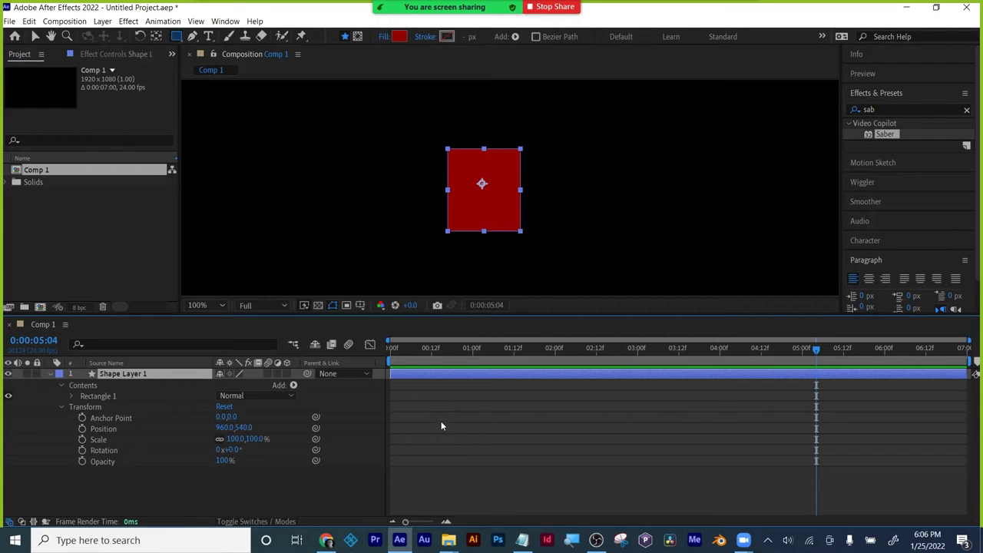
- Show only the Position property of the rectangle's layer, followed by only its Opacity property
click(444, 383)
click(446, 373)
key(p)
key(t)
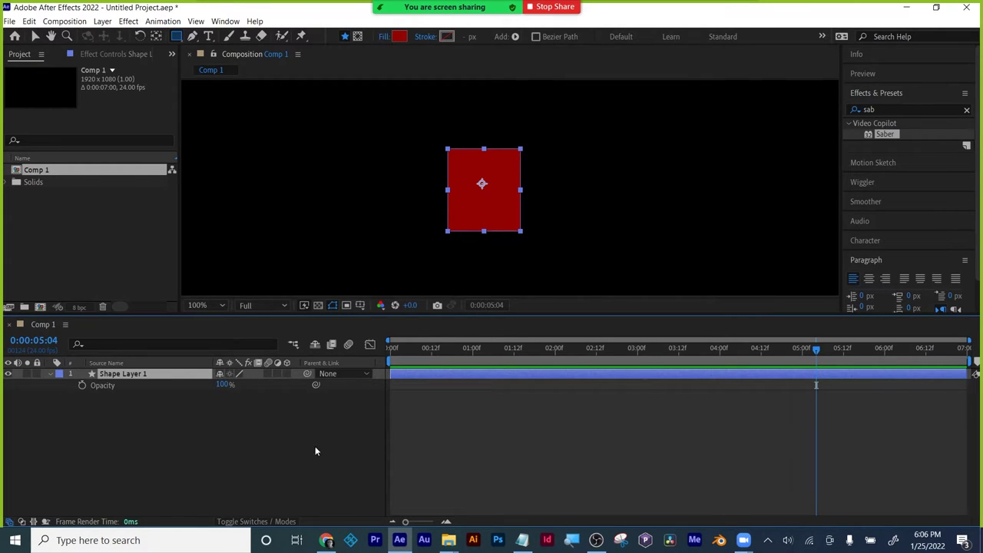
drag(482, 315, 476, 379)
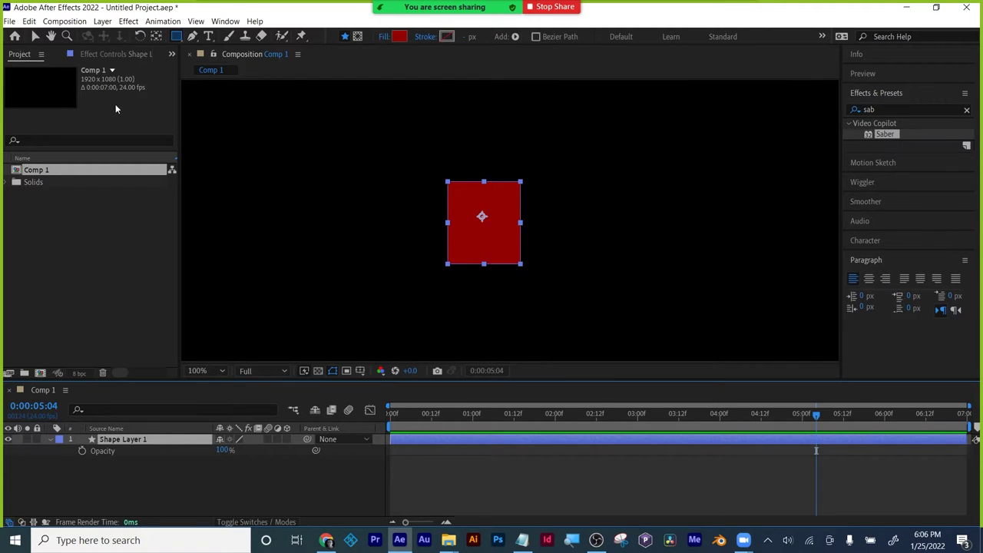
- Delete the rectangle's shape layer from the composition
click(36, 37)
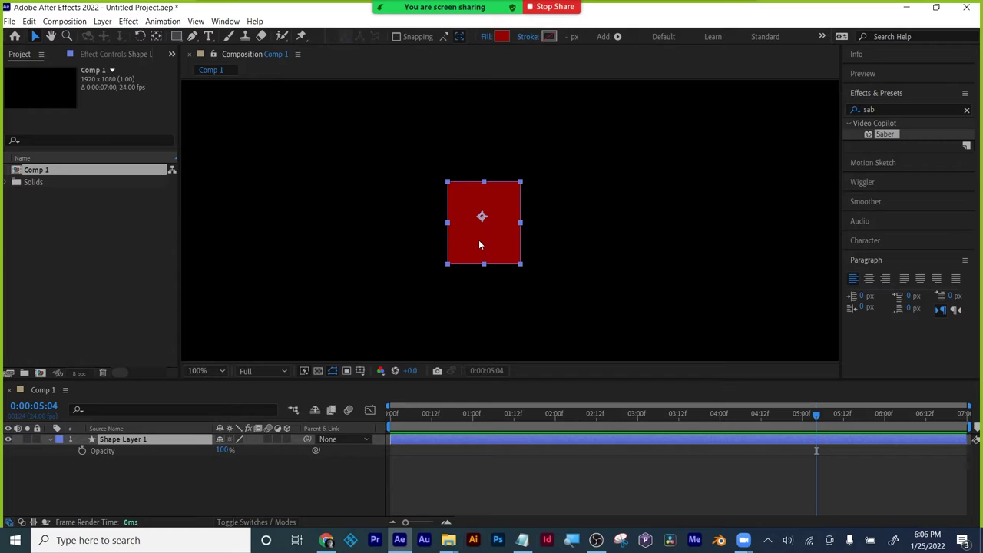
click(456, 441)
key(Delete)
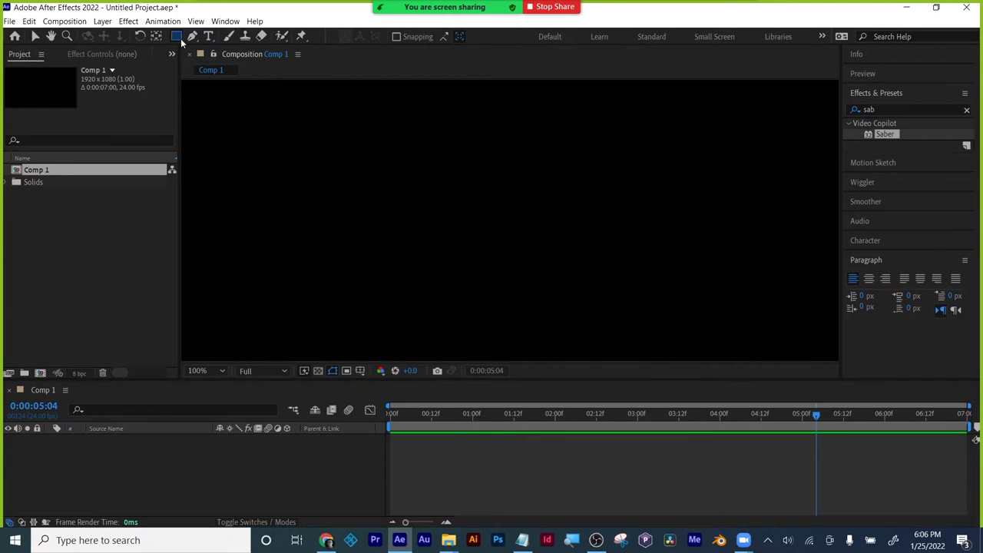
- Draw a red circle slightly off the composition's centre with the Ellipse tool
drag(176, 37, 216, 65)
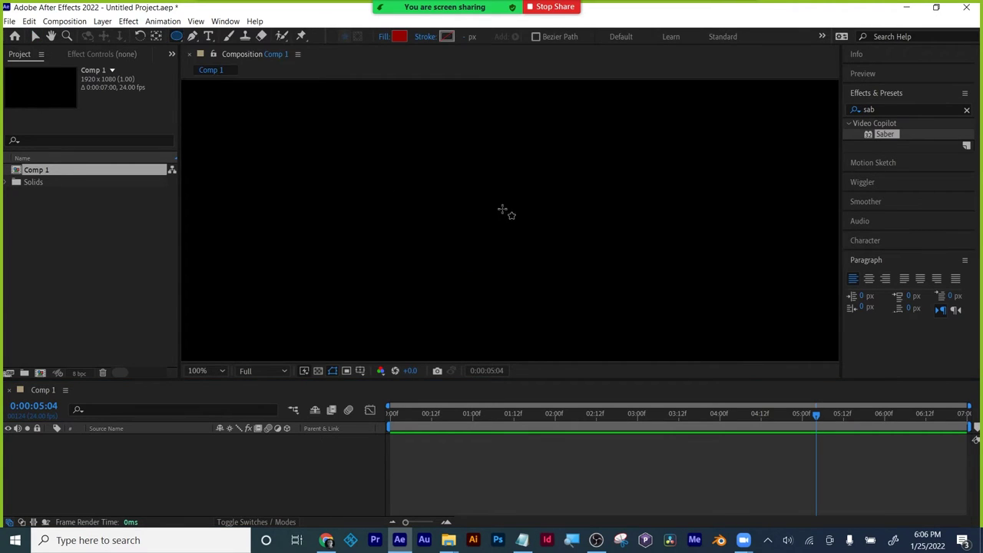
drag(461, 180, 596, 315)
click(527, 496)
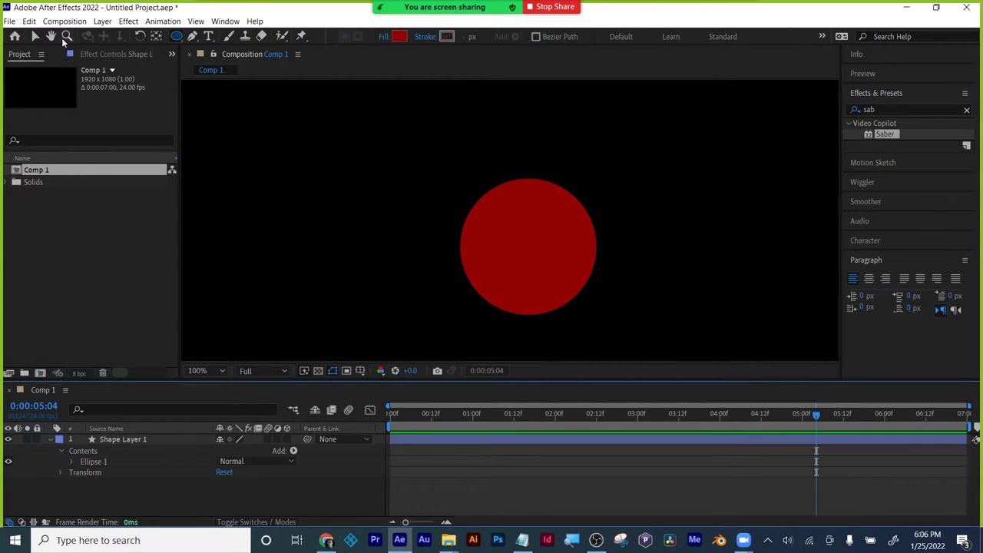
- Move the circle around the frame and place it close to the composition's centre
click(35, 37)
click(563, 213)
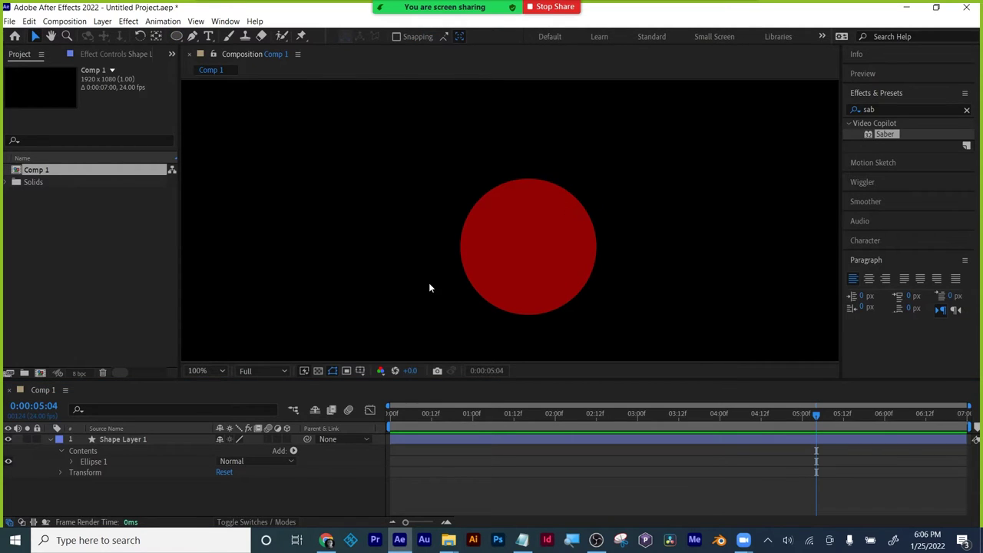
drag(541, 250, 496, 219)
scroll(549, 229, down, 2)
scroll(548, 243, up, 2)
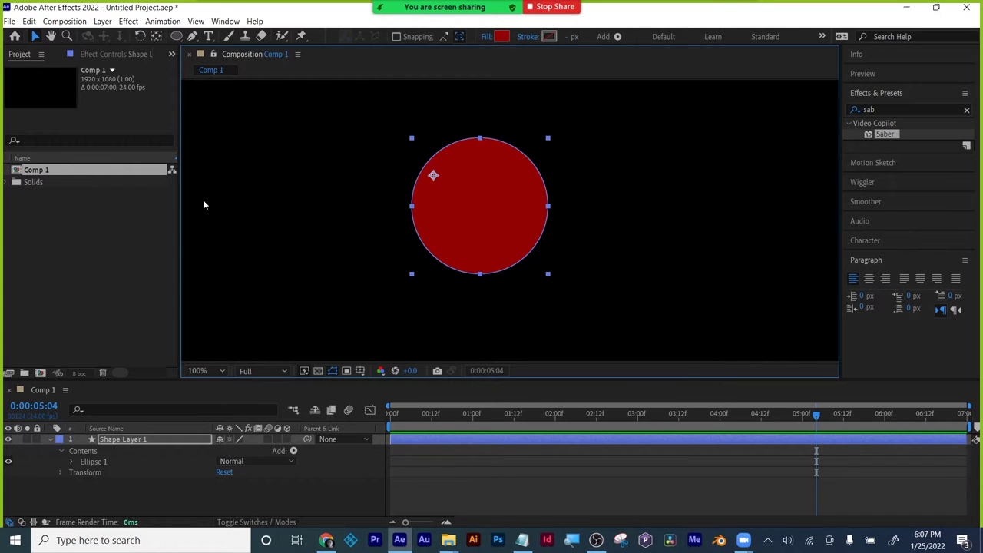
drag(488, 184, 515, 172)
key(comma)
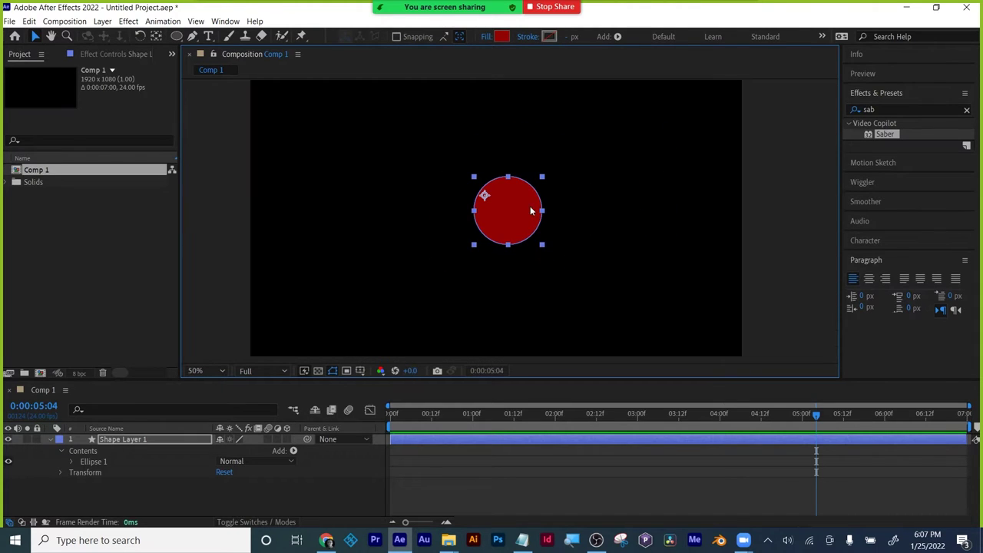
drag(530, 211, 513, 205)
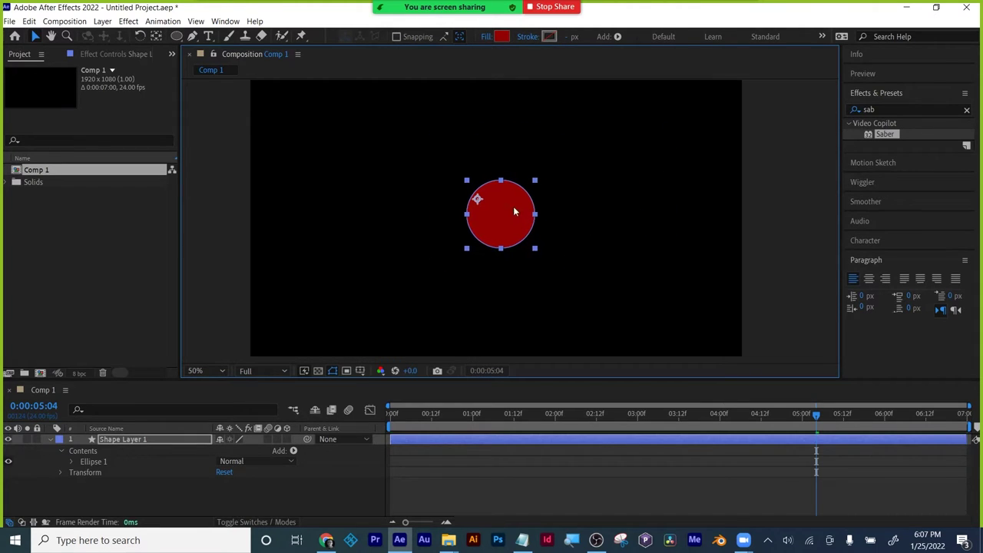
- Move the circle layer's anchor point to the exact centre of the circle with the Pan Behind tool
click(155, 36)
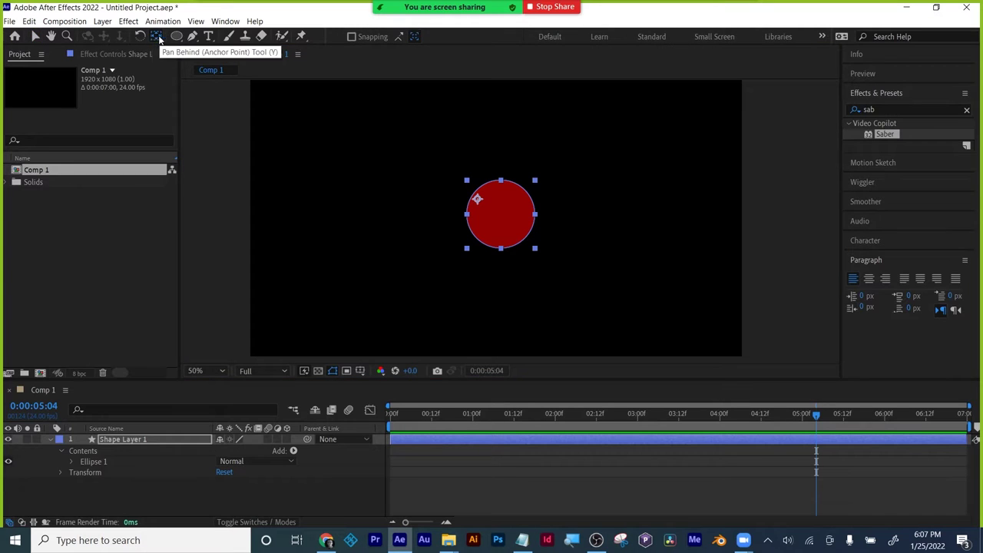
mouse_move(487, 203)
mouse_down()
mouse_move(479, 200)
mouse_move(492, 205)
mouse_up()
click(503, 489)
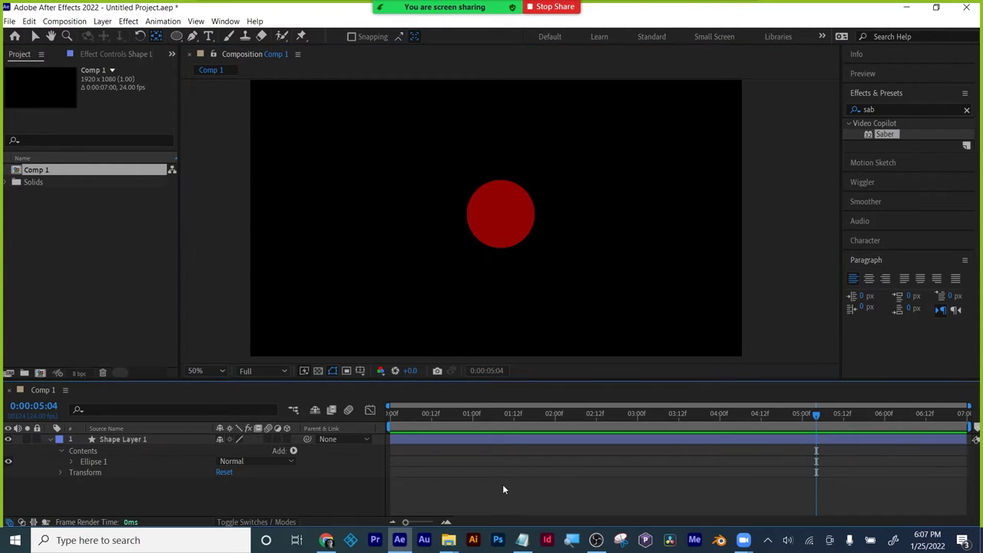
click(498, 438)
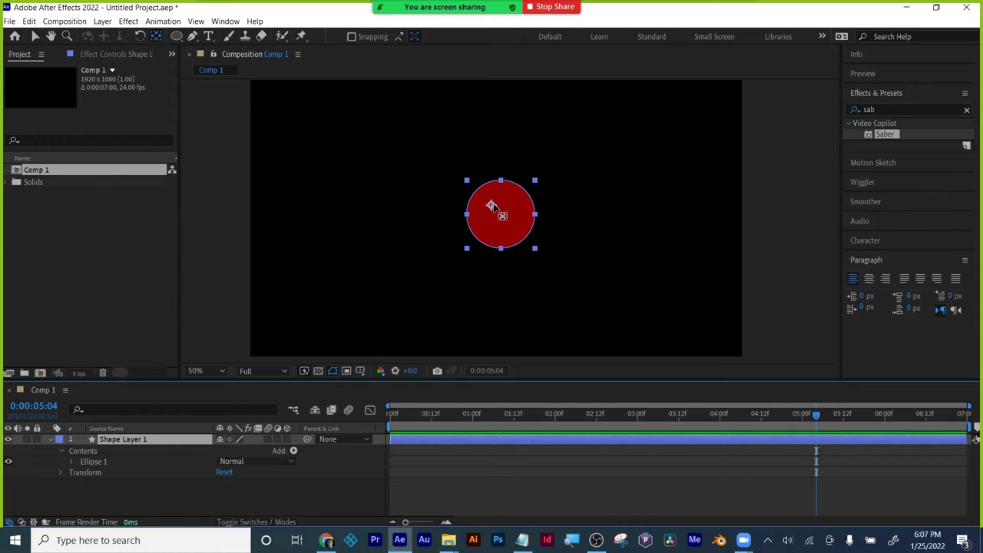
click(500, 214)
mouse_move(500, 213)
mouse_down()
mouse_move(500, 252)
mouse_move(509, 192)
mouse_move(500, 180)
mouse_move(505, 214)
mouse_up()
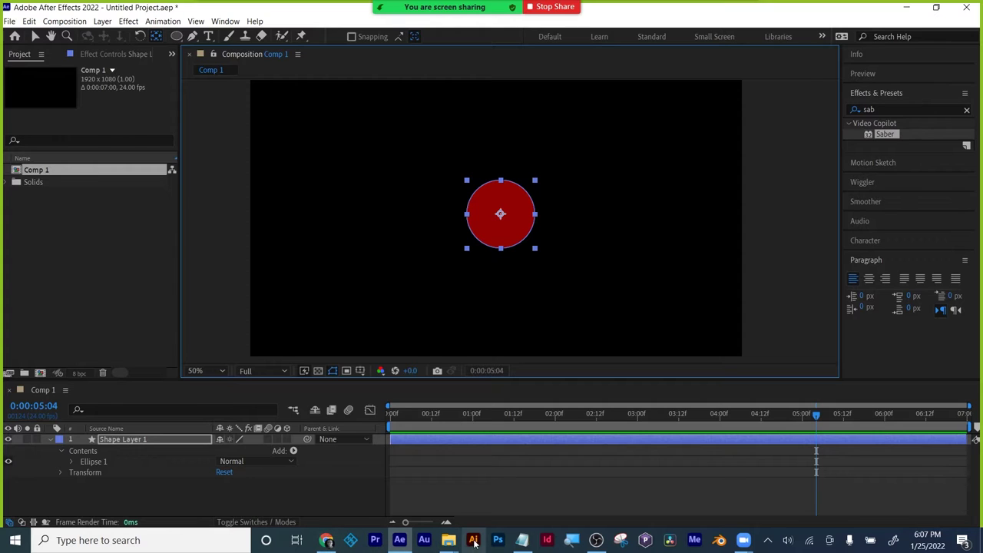
- Switch to Chrome, collapse the meeting's participant video strip and minimize the browser window
click(331, 543)
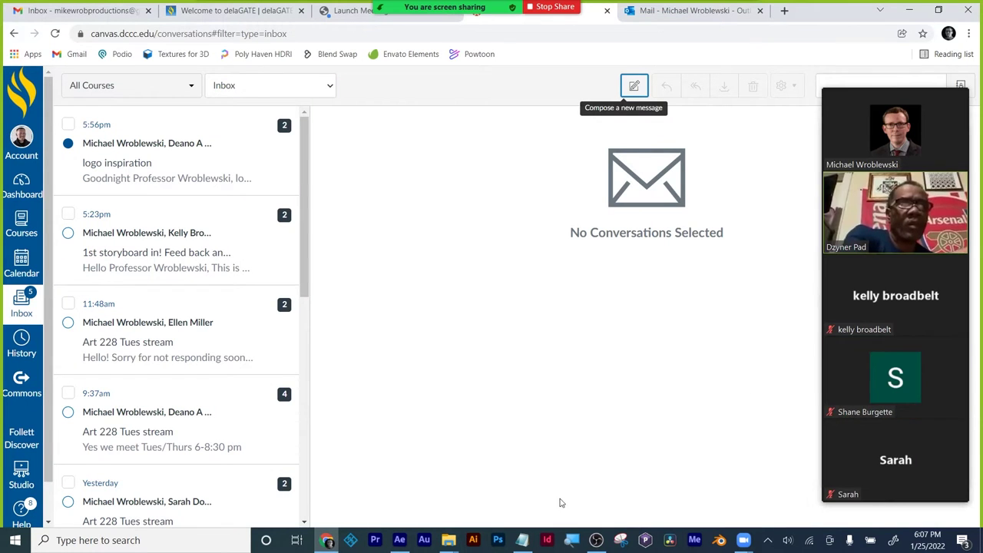
click(831, 86)
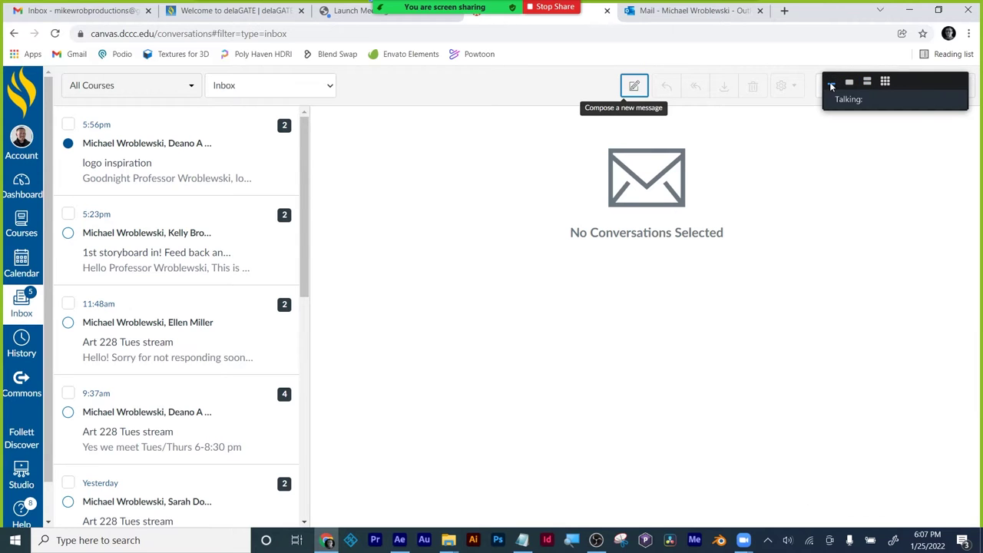
click(912, 11)
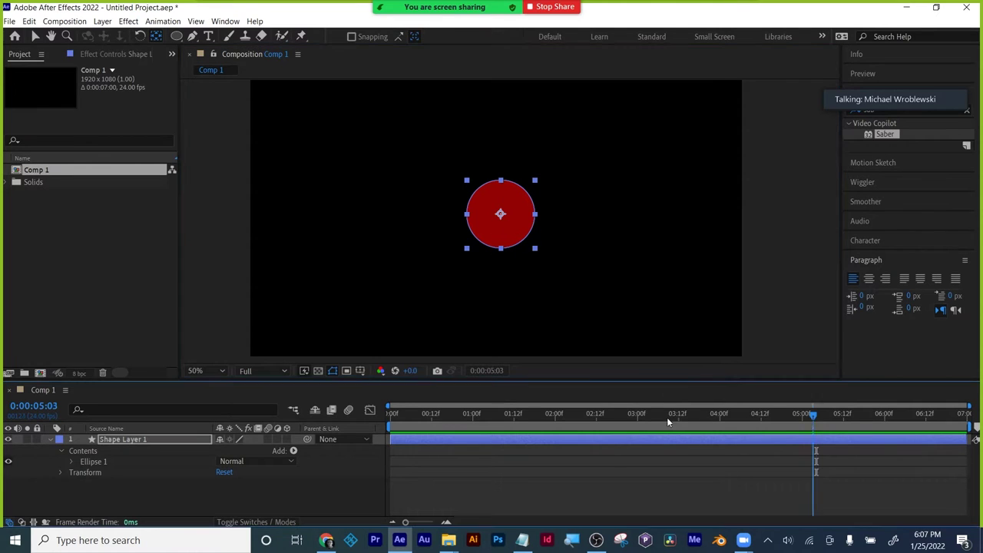
- Expand the circle layer's Transform properties and set a first Scale keyframe of 100% at 0:00:00:00
key(Home)
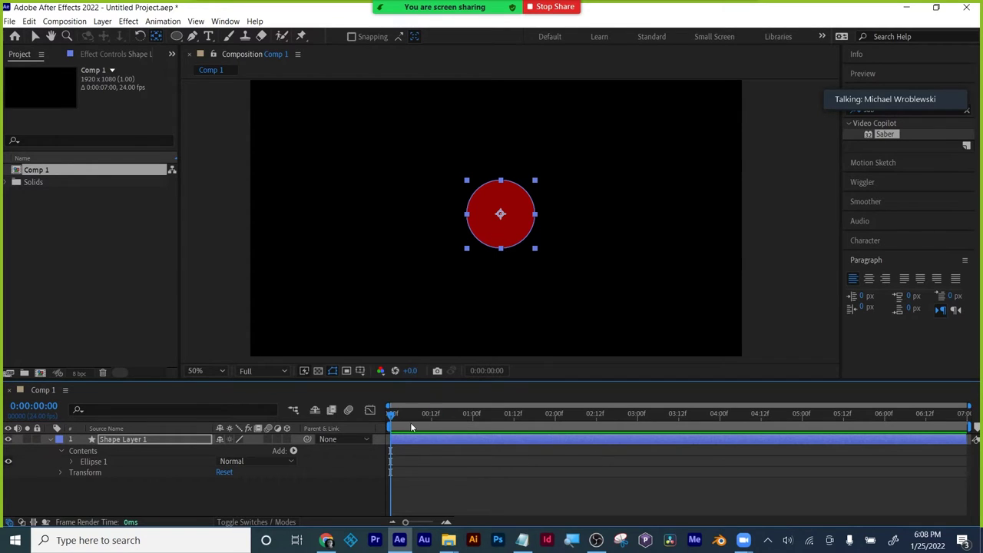
click(60, 473)
click(82, 488)
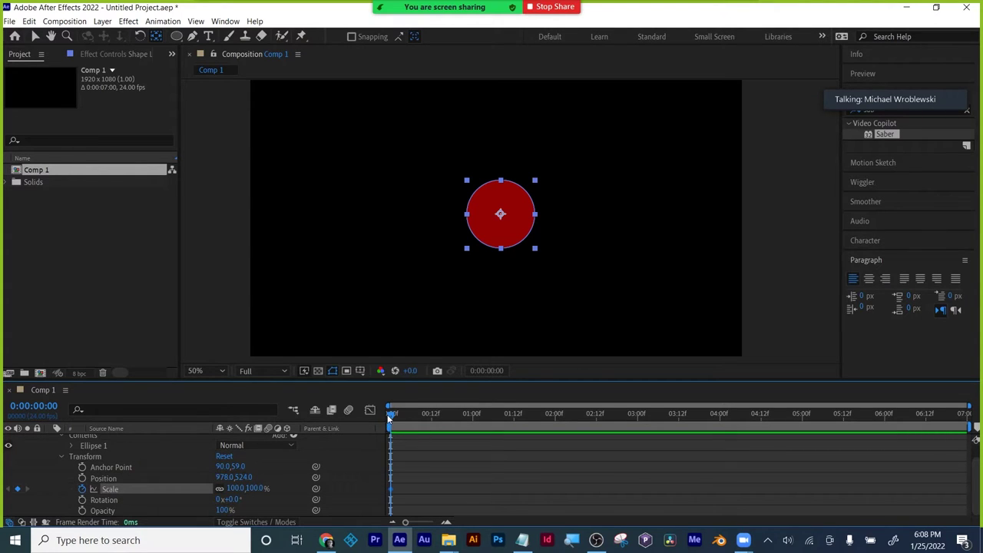
- Add 100% Scale keyframes at 0:00:01:00 and 0:00:02:00 and return the playhead to the first frame
drag(390, 416, 471, 422)
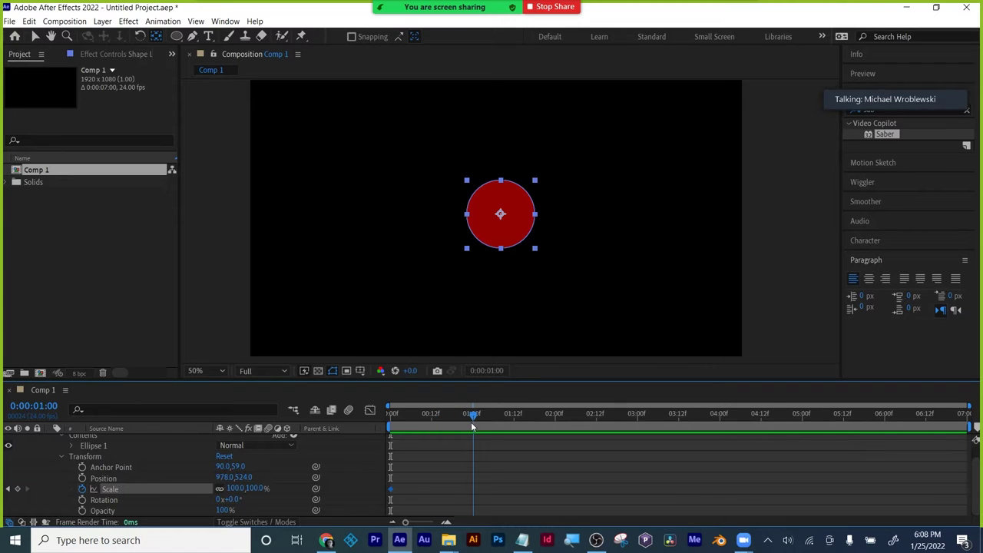
click(18, 489)
drag(473, 415, 553, 417)
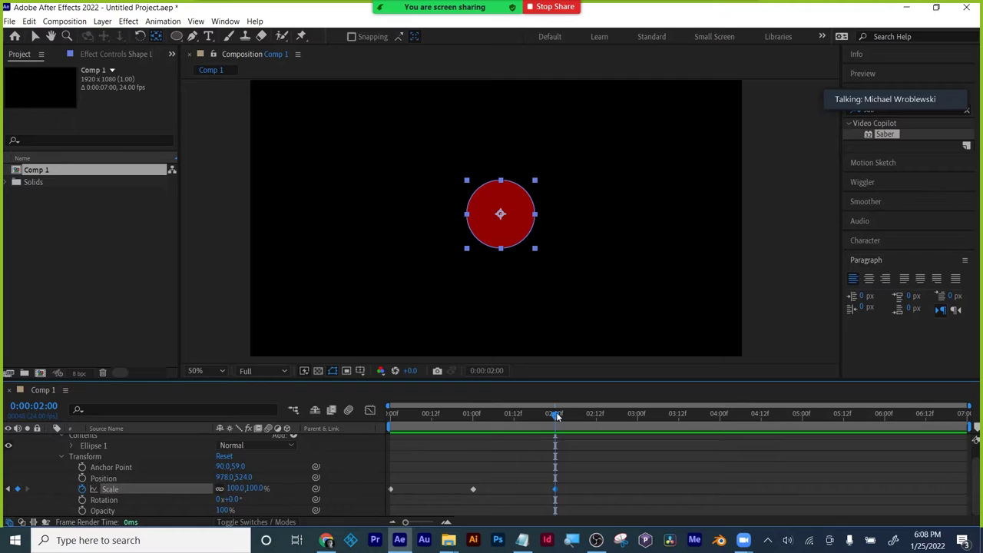
drag(556, 412, 373, 418)
click(403, 481)
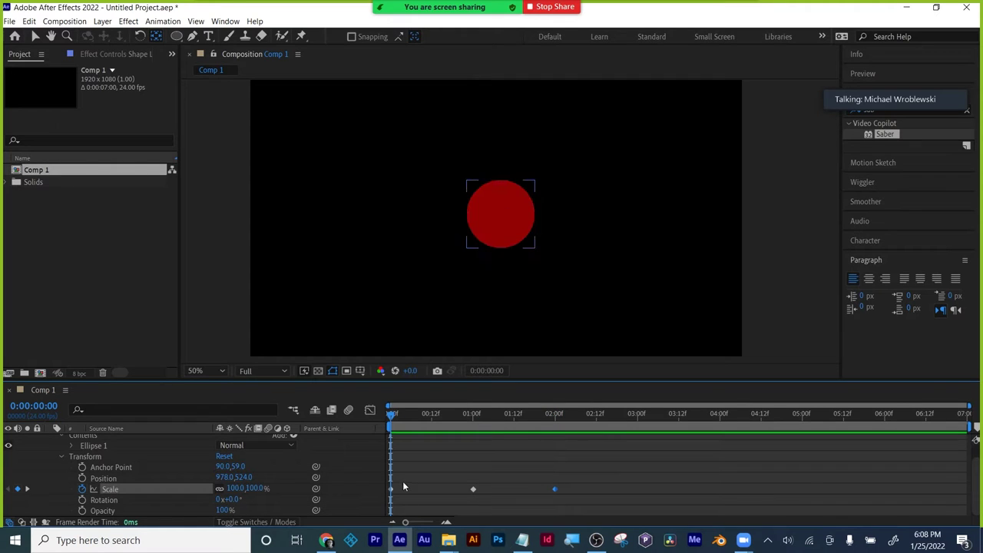
- Set the circle's Scale keyframe at 0:00:00:00 to 0% and check it against the keyframe at 0:00:01:00
click(255, 489)
text(0)
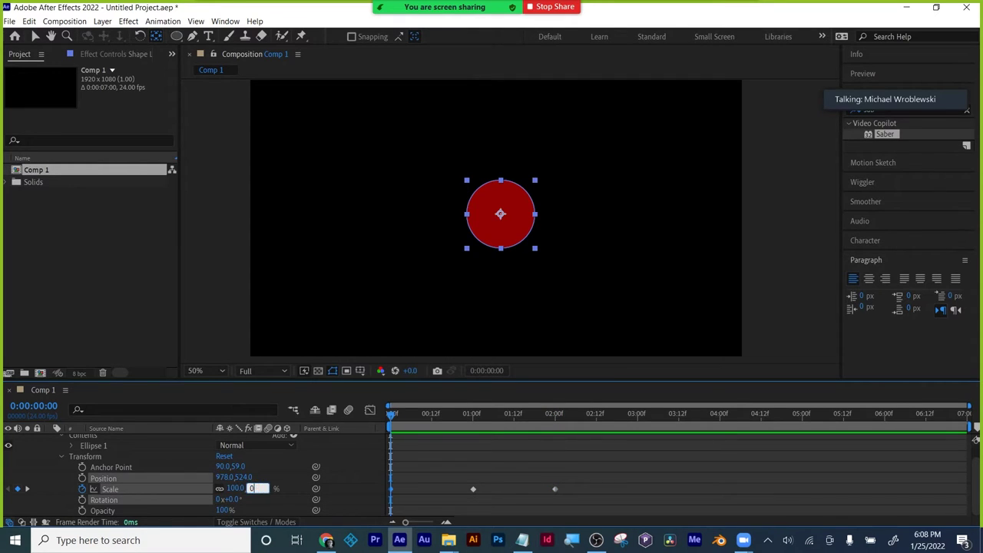
key(Return)
click(27, 489)
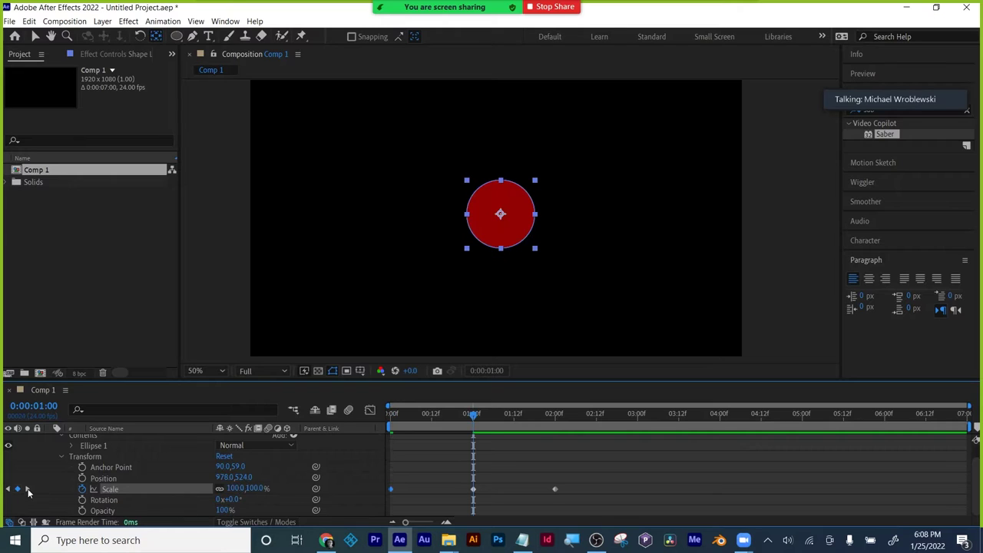
click(7, 489)
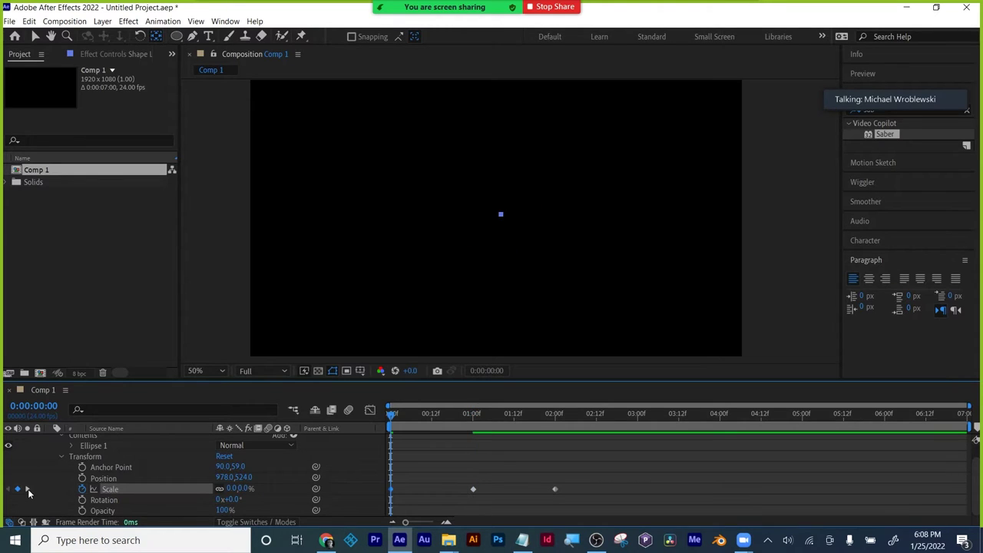
- Select the circle's last Scale keyframe at 0:00:02:00 and set its value to 0%
click(27, 490)
click(28, 490)
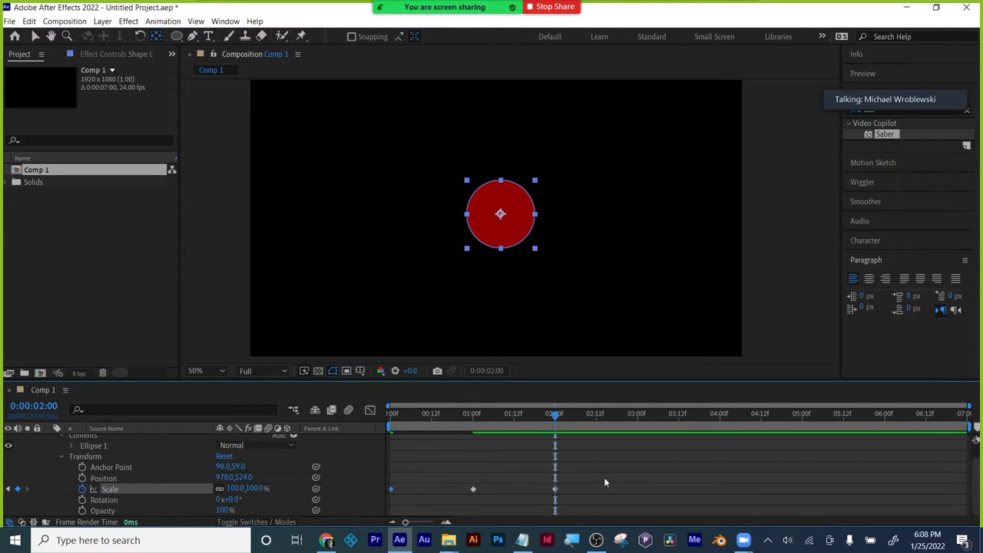
drag(600, 475, 538, 497)
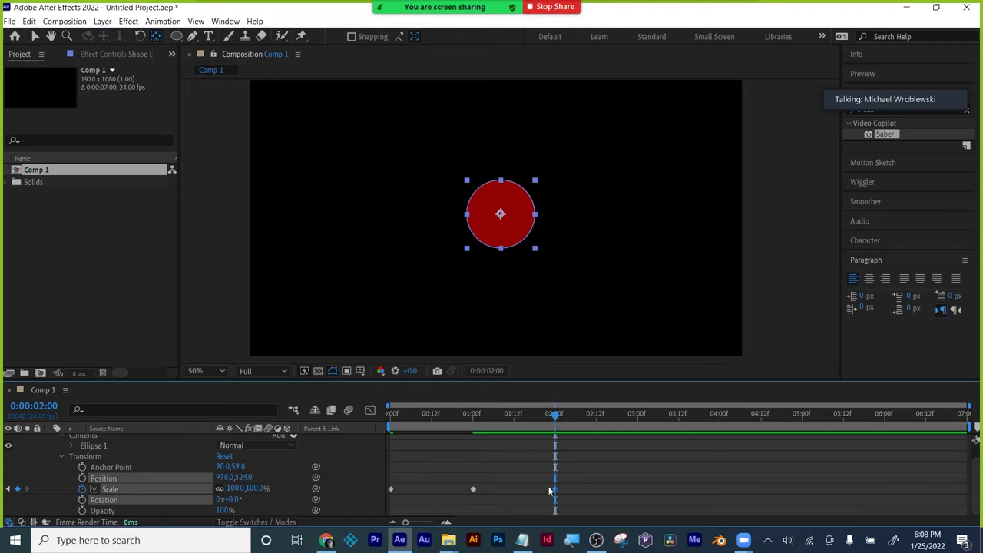
click(253, 489)
text(0)
key(Return)
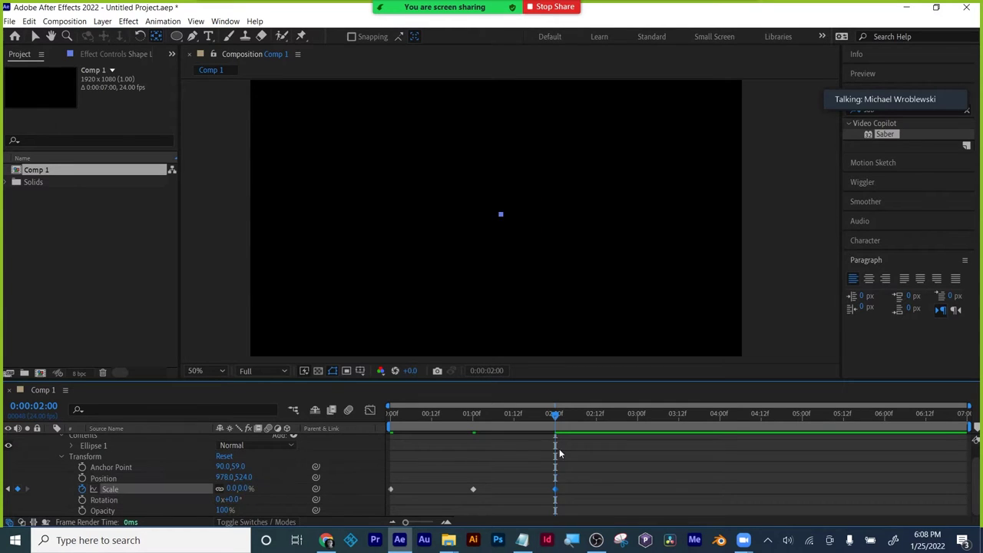
- Preview the circle's scale animation from the first frame and shorten the work area to end just after the last Scale keyframe
key(Home)
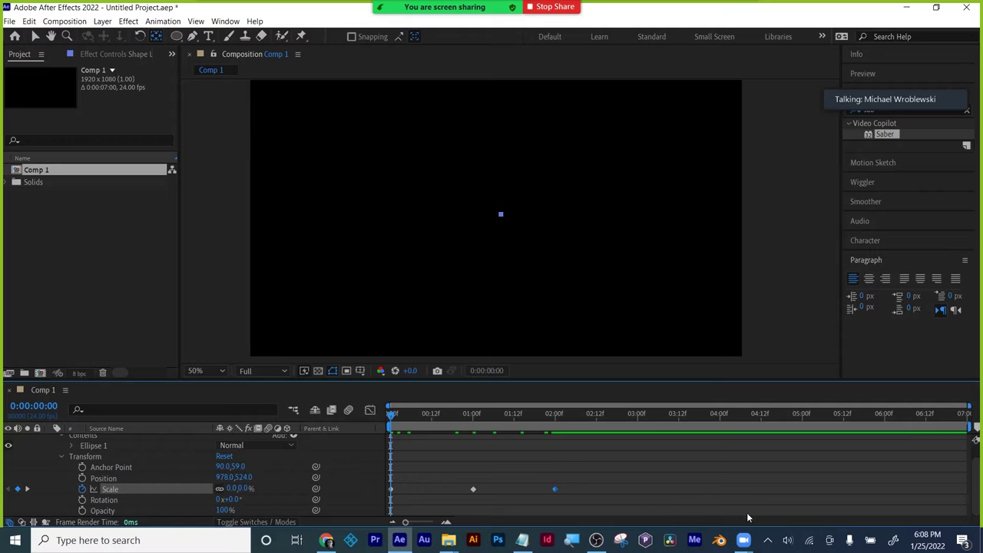
key(space)
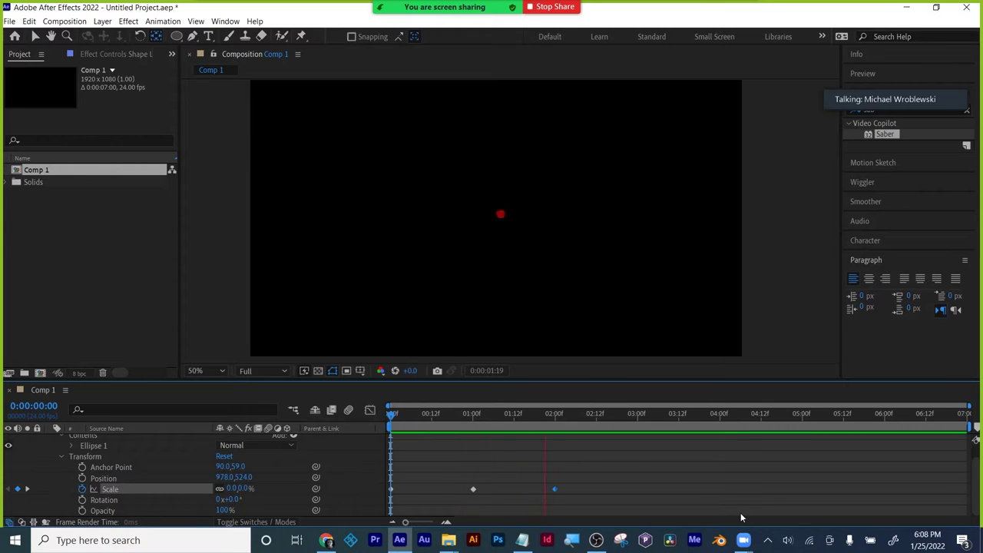
key(space)
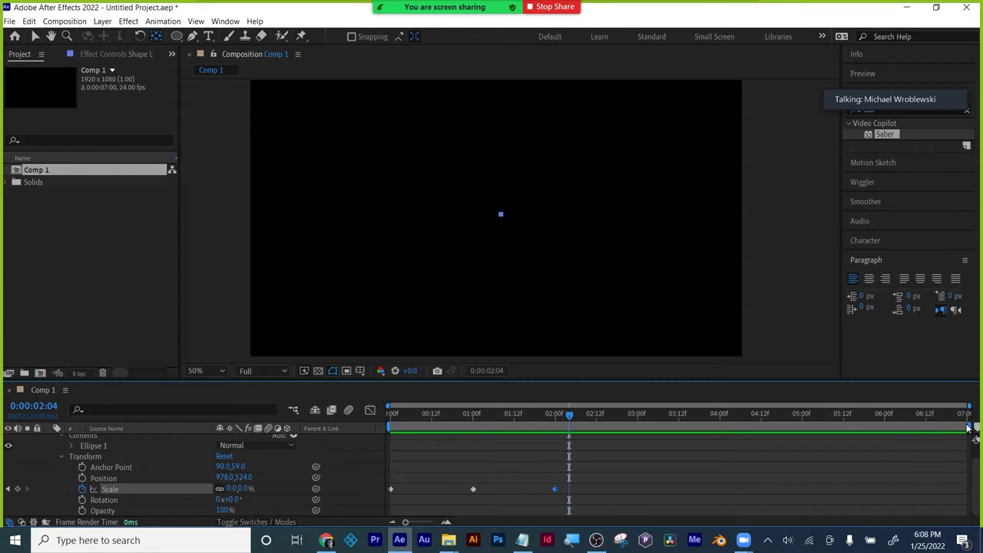
drag(970, 426, 575, 424)
key(space)
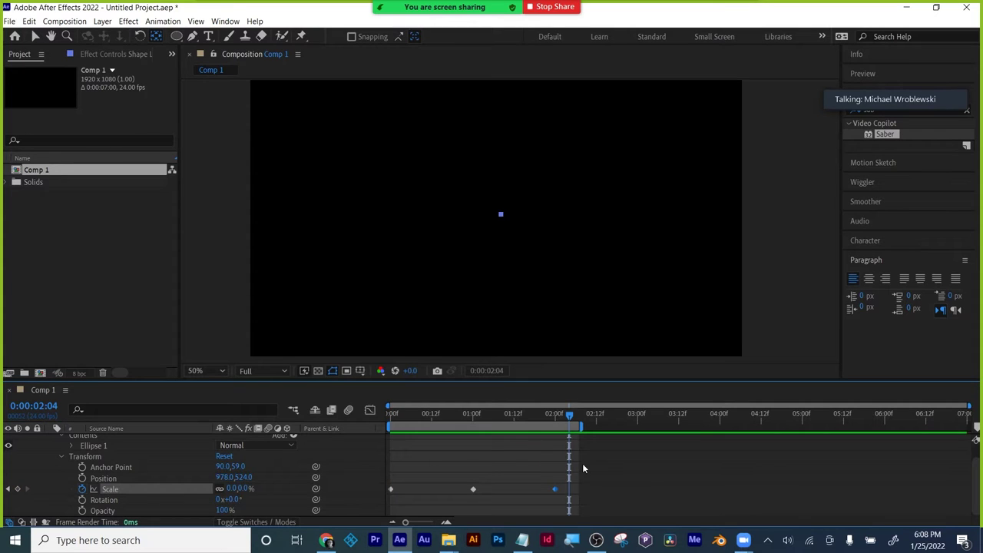
- Examine the three Scale keyframes, scrub from 0:00:01:00 back to the first frame and replay the shortened work area
drag(601, 475, 381, 510)
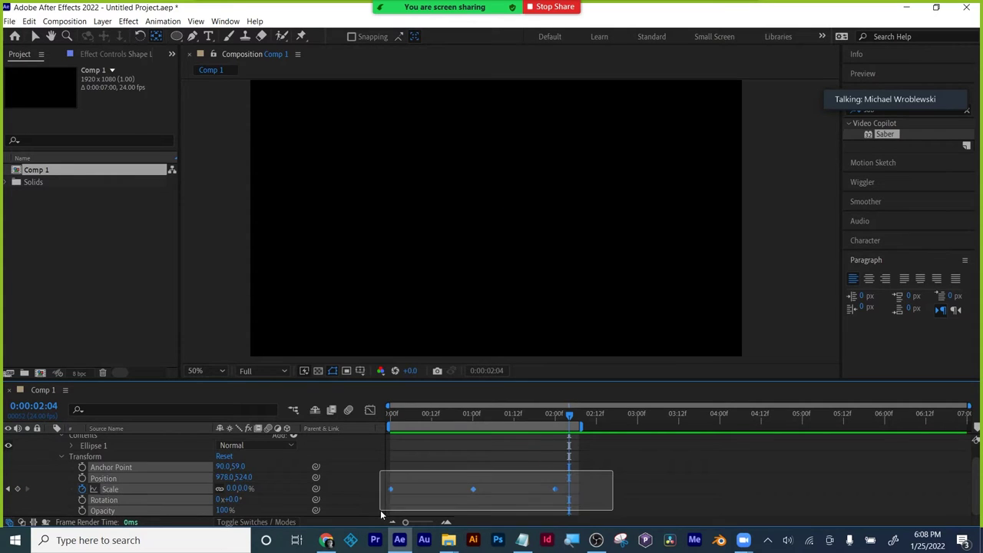
click(473, 415)
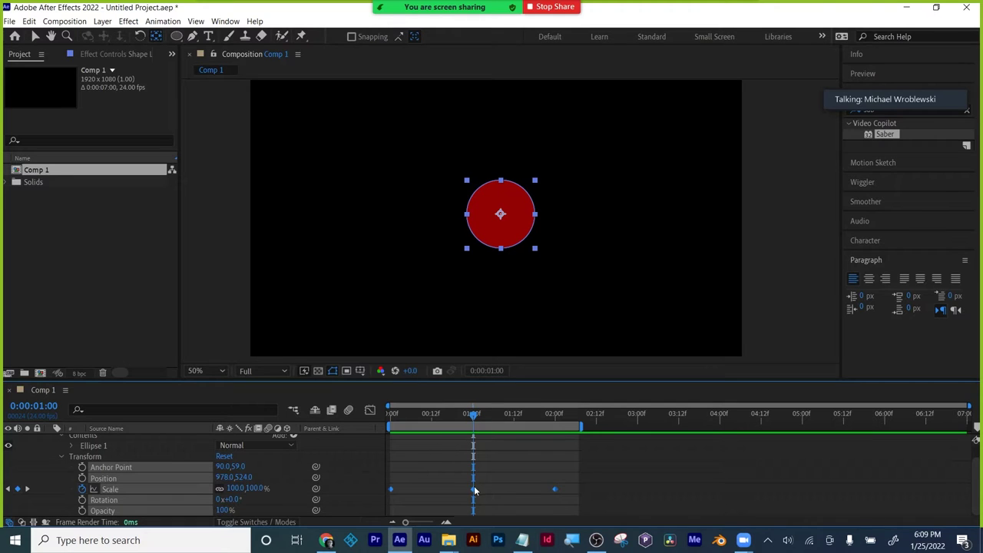
mouse_move(474, 490)
drag(474, 416, 390, 416)
click(618, 465)
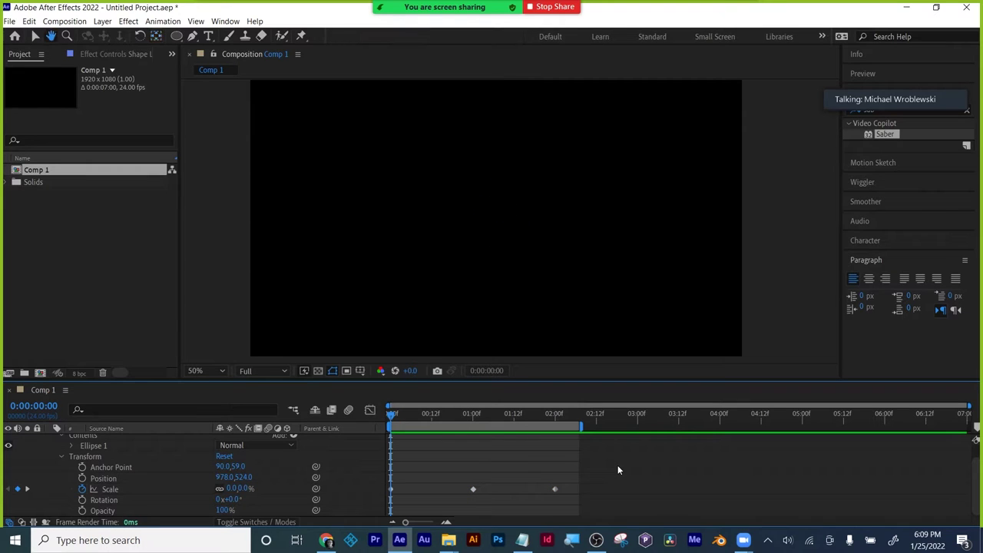
key(space)
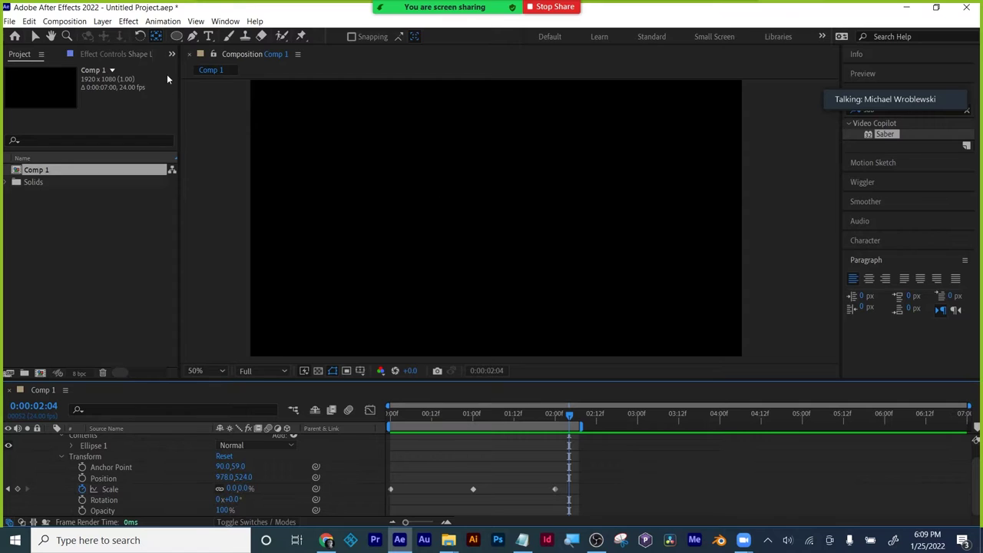
- Draw a red rectangle on a new shape layer to the right of the composition's centre with the Rectangle tool
click(205, 159)
drag(176, 36, 307, 91)
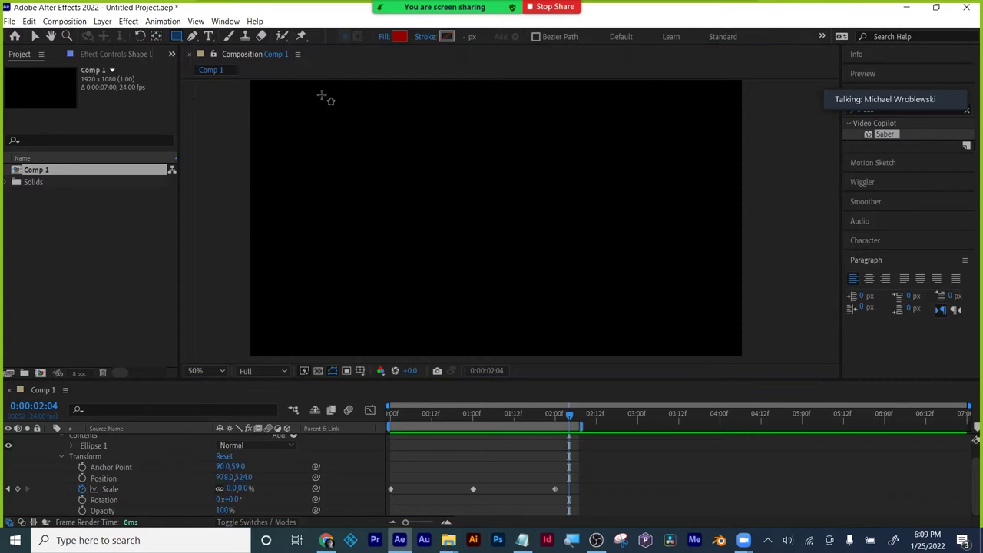
drag(569, 153, 644, 236)
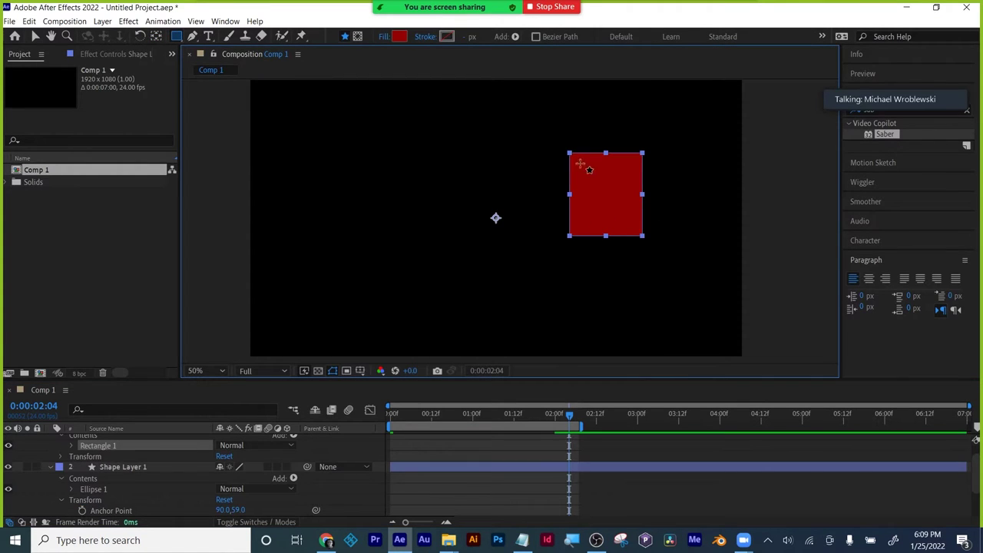
- Select the rectangle's shape layer and move its anchor point to the rectangle's top-left corner with the Pan Behind tool
click(34, 36)
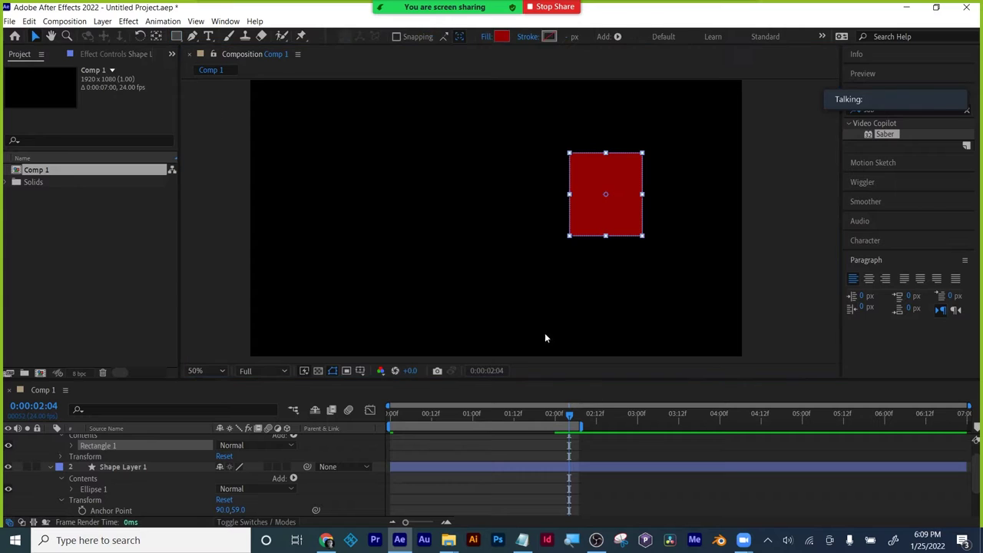
click(620, 470)
scroll(620, 469, up, 2)
click(607, 442)
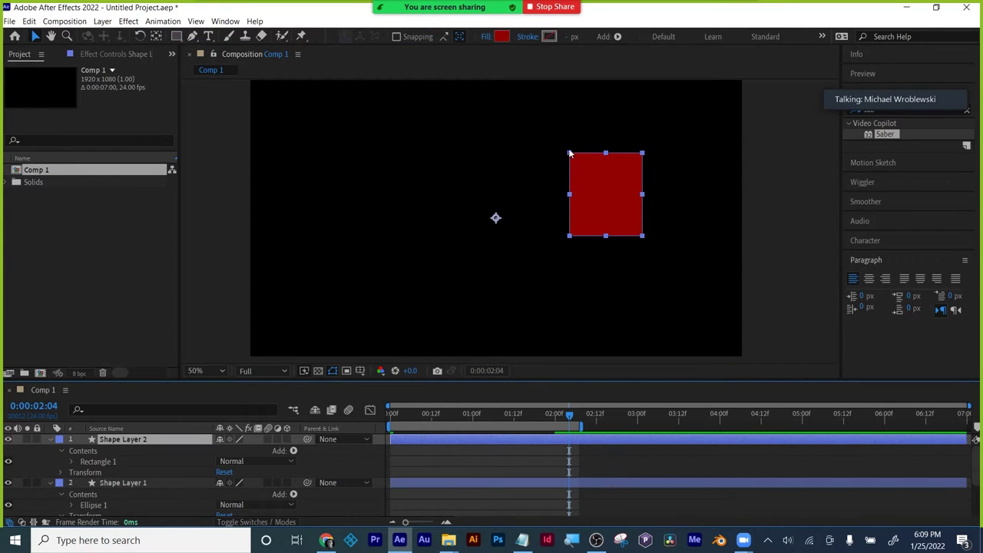
click(156, 36)
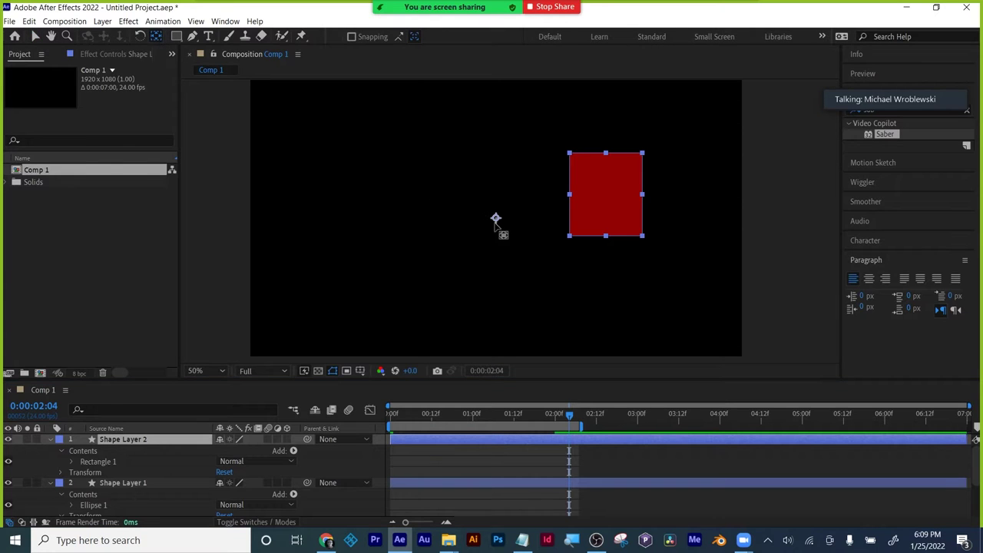
drag(496, 218, 569, 152)
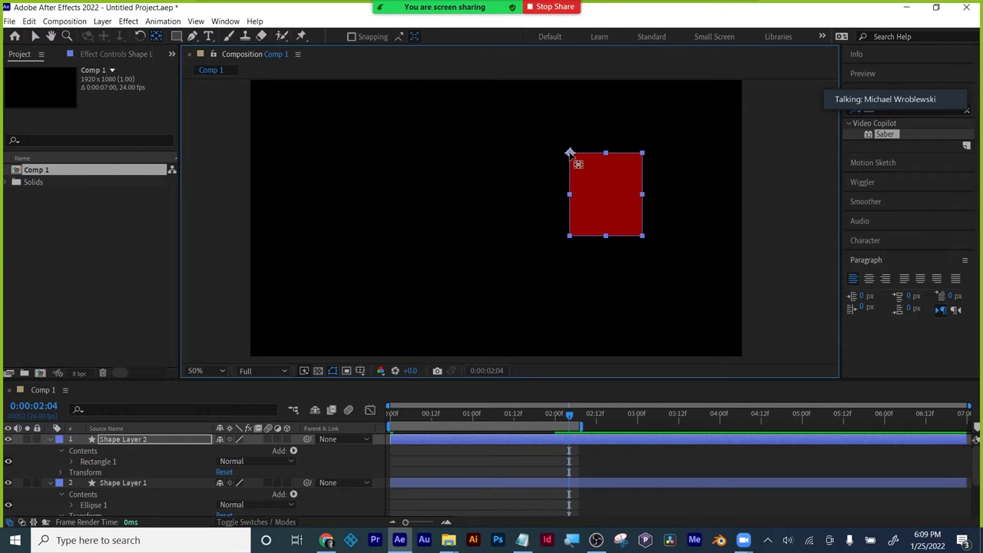
- Collapse both shape layers in the timeline and hide the circle layer
drag(569, 415, 442, 416)
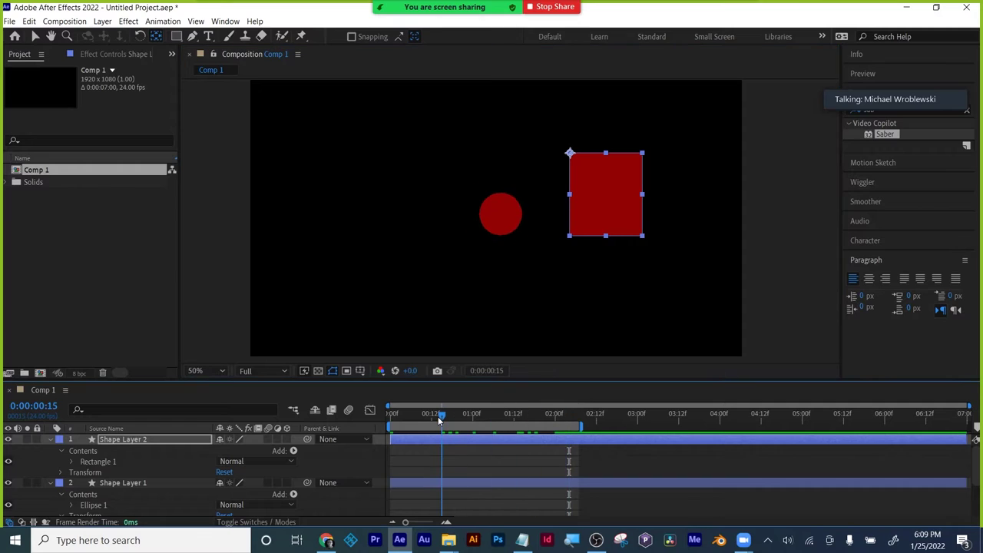
click(51, 484)
click(49, 440)
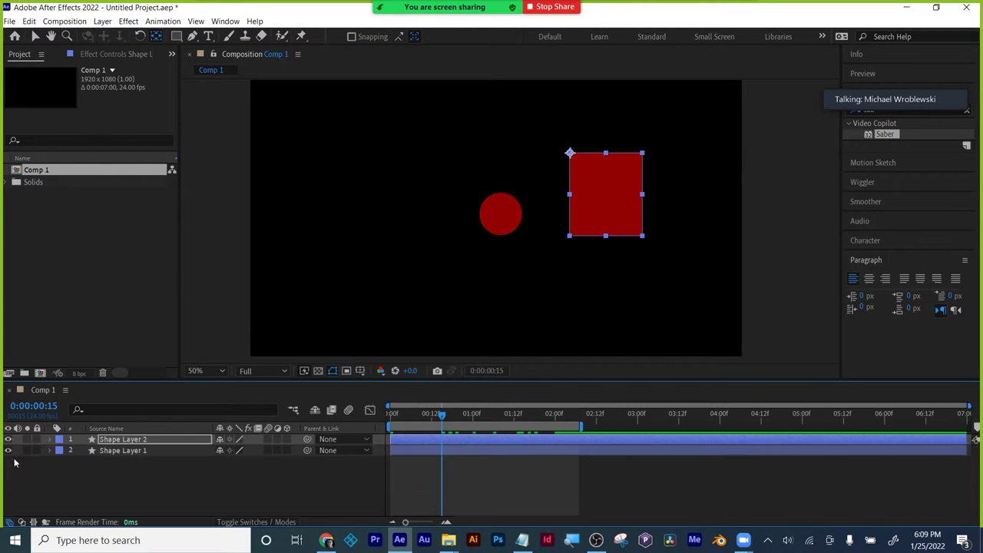
click(9, 451)
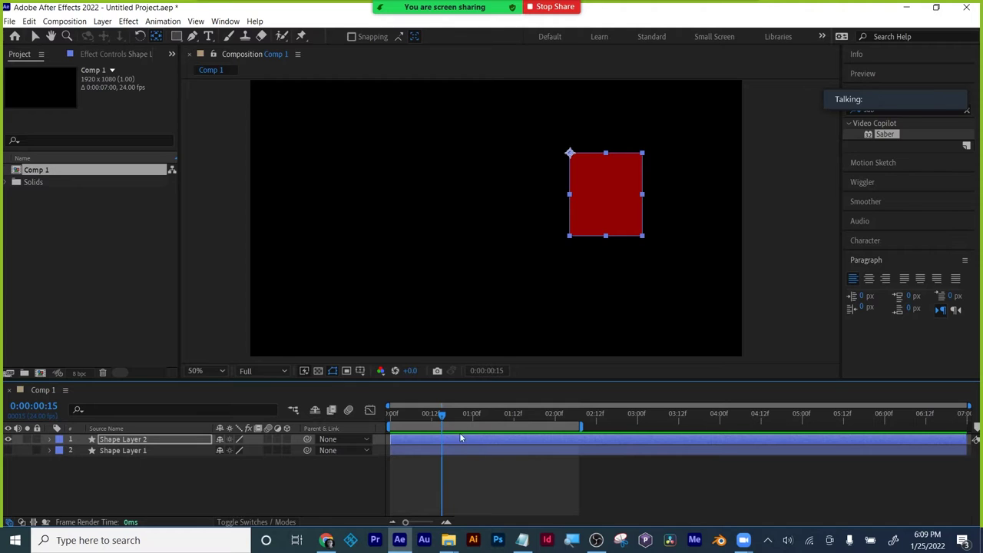
- Keyframe the rectangle layer's Rotation at 0° at 0:00:00:12 and 76° at 0:00:00:19
drag(443, 416, 432, 418)
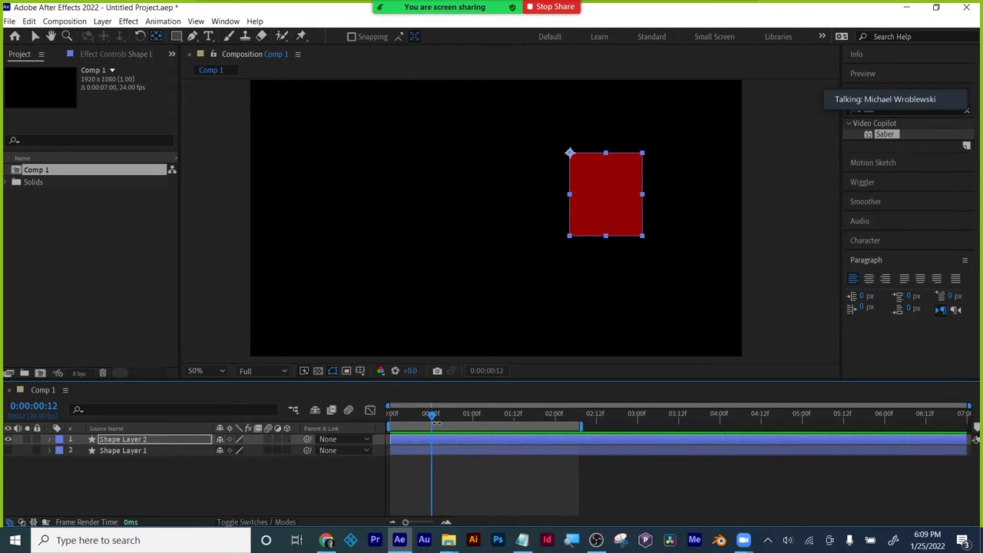
key(r)
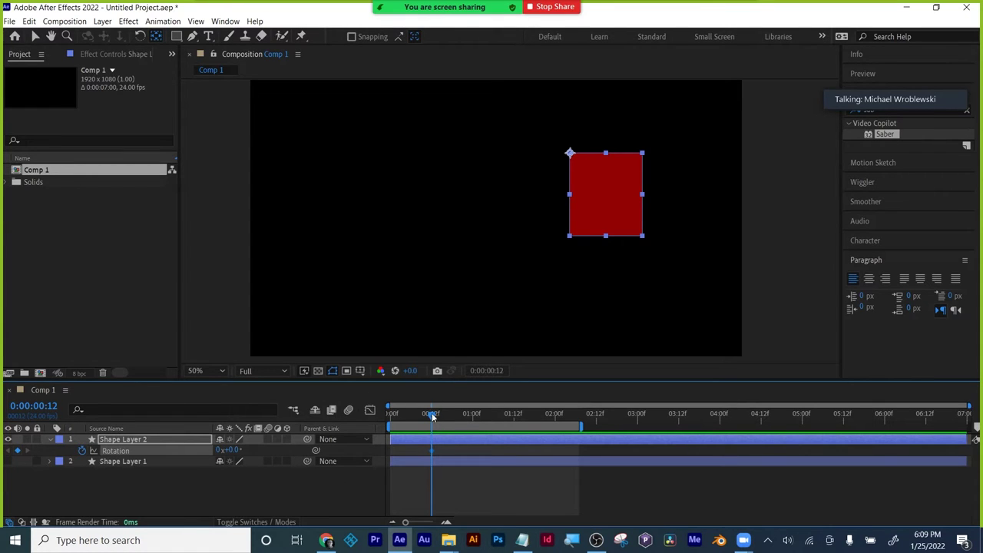
drag(432, 416, 455, 415)
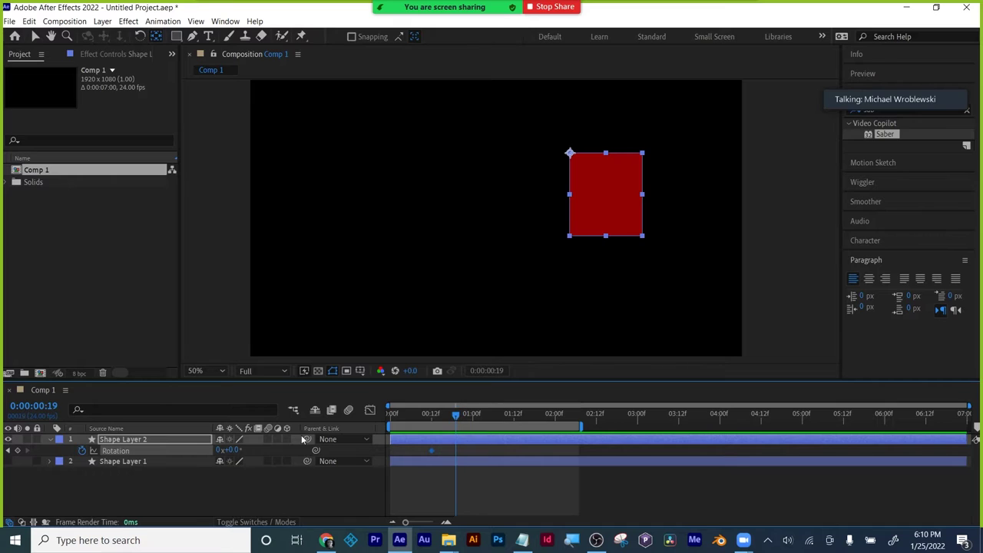
drag(243, 452, 302, 452)
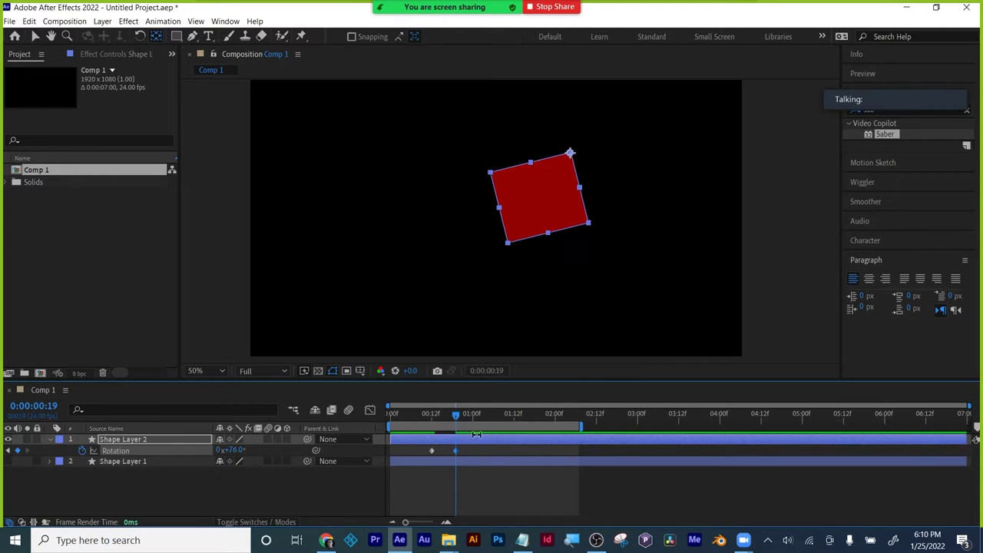
- Add Rotation keyframes to the rectangle layer of -15° at 0:00:01:04, 56° at 0:00:01:15 and 9° at 0:00:02:03
drag(458, 415, 487, 415)
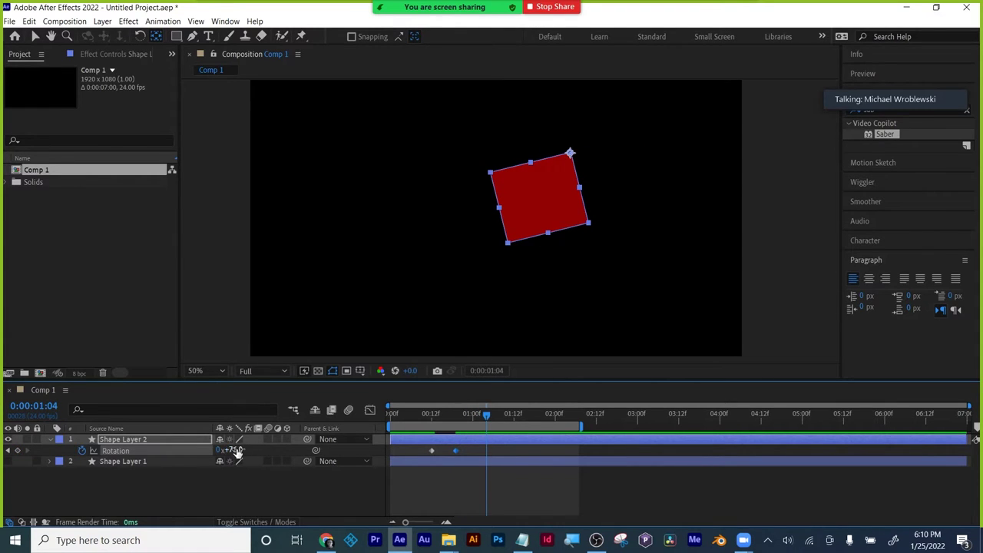
mouse_move(237, 453)
mouse_down()
mouse_move(190, 453)
mouse_move(234, 453)
mouse_up()
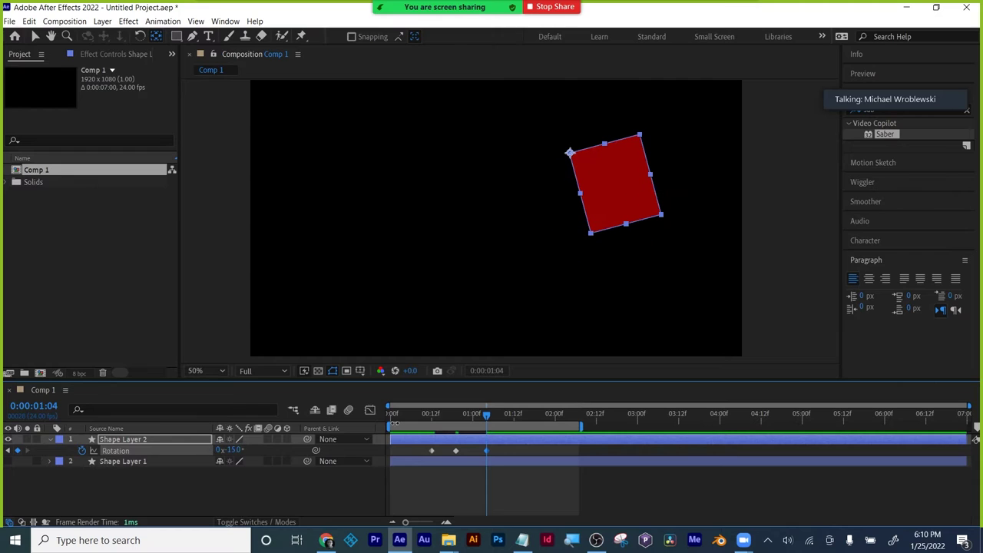
drag(490, 415, 524, 415)
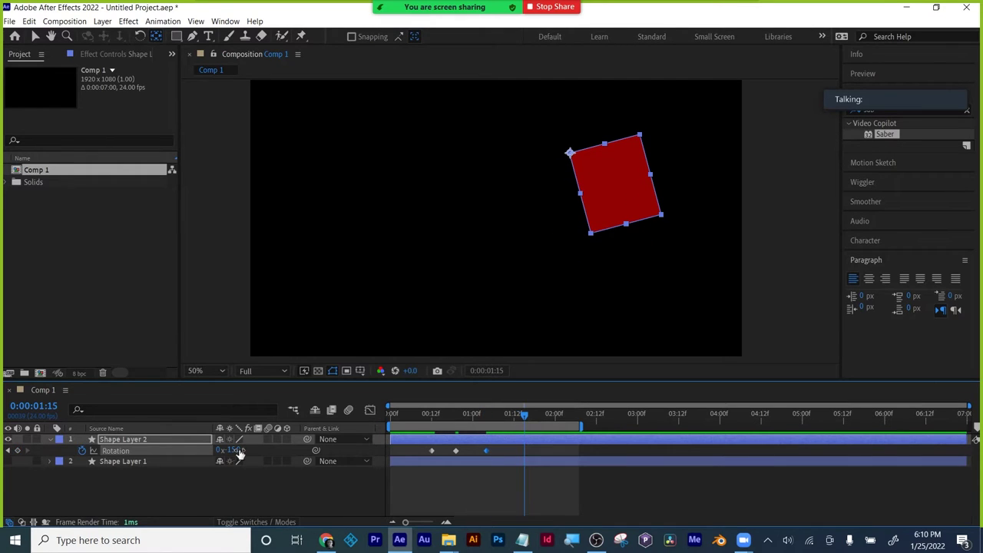
drag(238, 452, 286, 451)
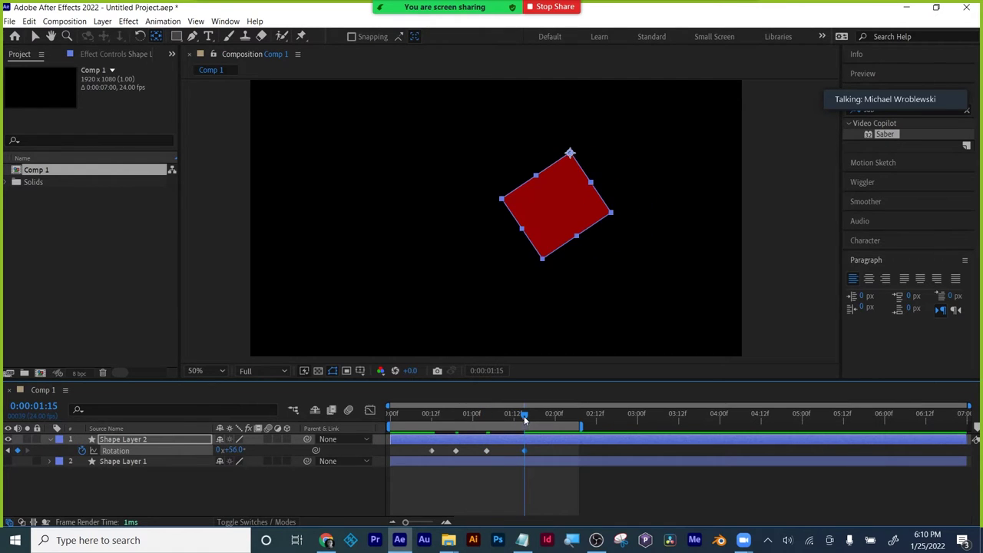
drag(526, 419, 564, 415)
drag(232, 452, 209, 450)
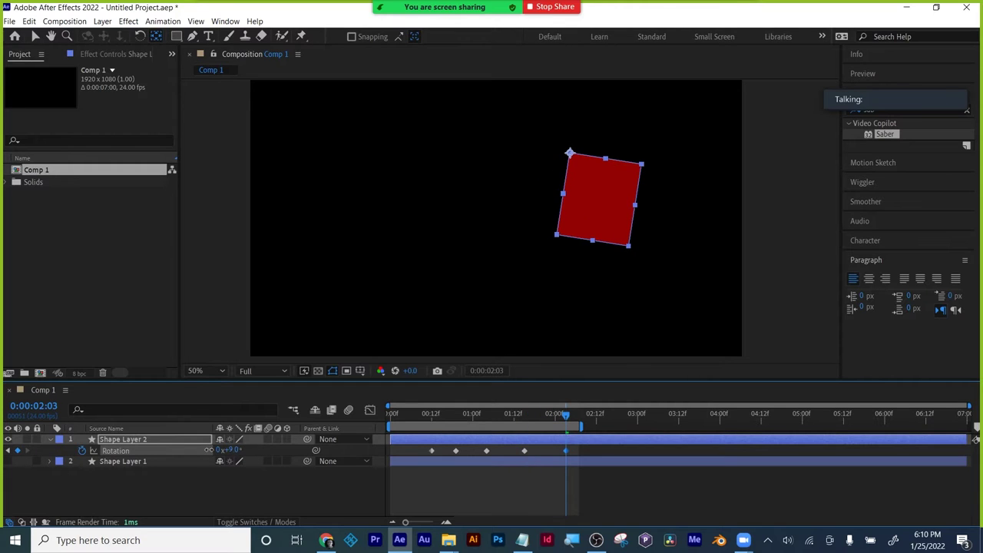
- Add a 0° Rotation keyframe at 0:00:02:08 to the rectangle layer and extend the work area's end slightly past it
drag(565, 415, 582, 415)
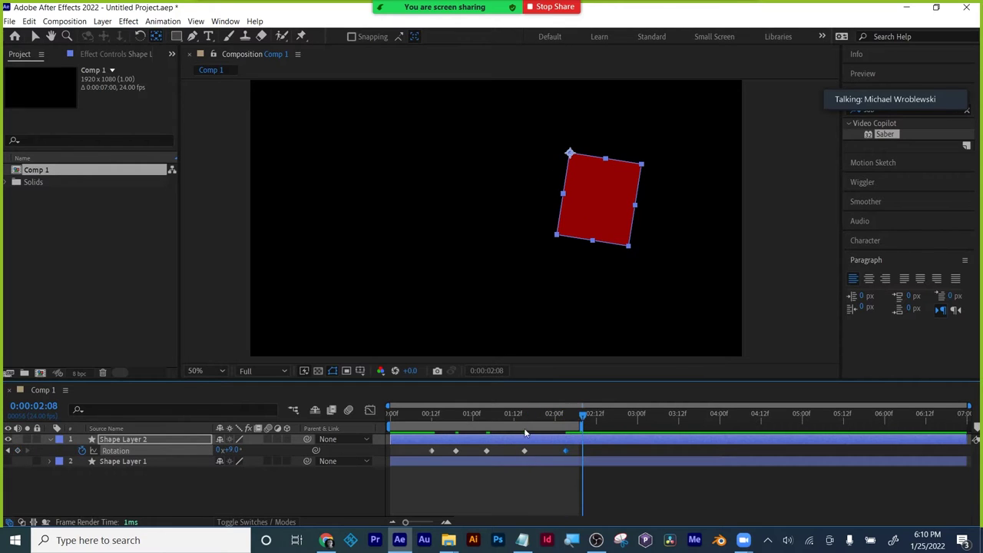
click(234, 451)
text(0)
key(Return)
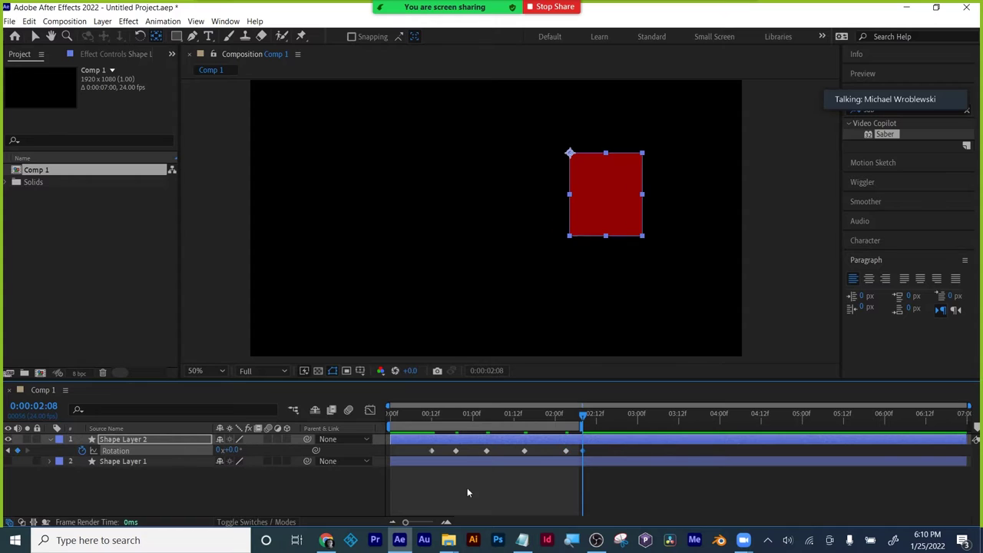
drag(582, 426, 594, 425)
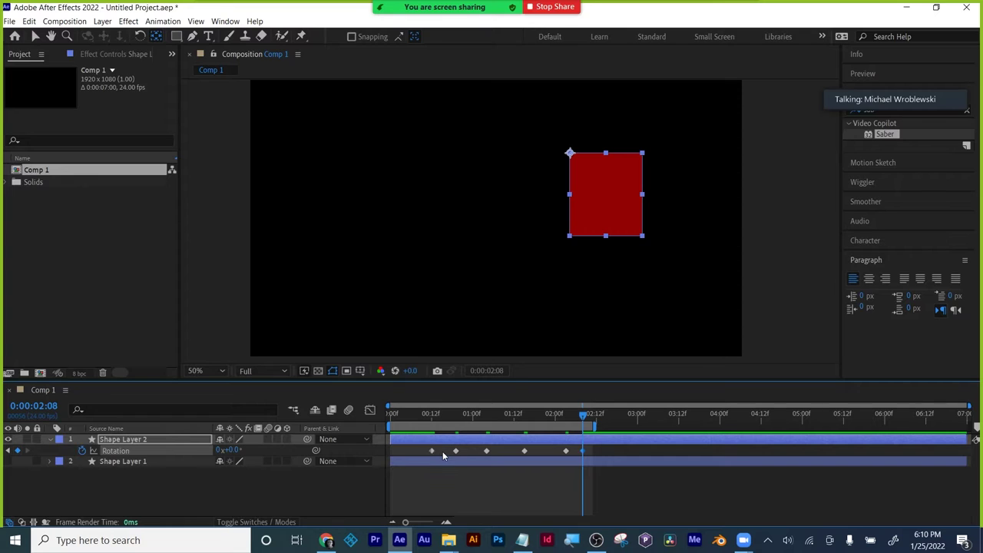
- Preview the rectangle's swing animation from 0:00:00:12 and return the playhead to the composition's start
mouse_move(428, 417)
mouse_down()
mouse_move(468, 421)
mouse_move(432, 425)
mouse_up()
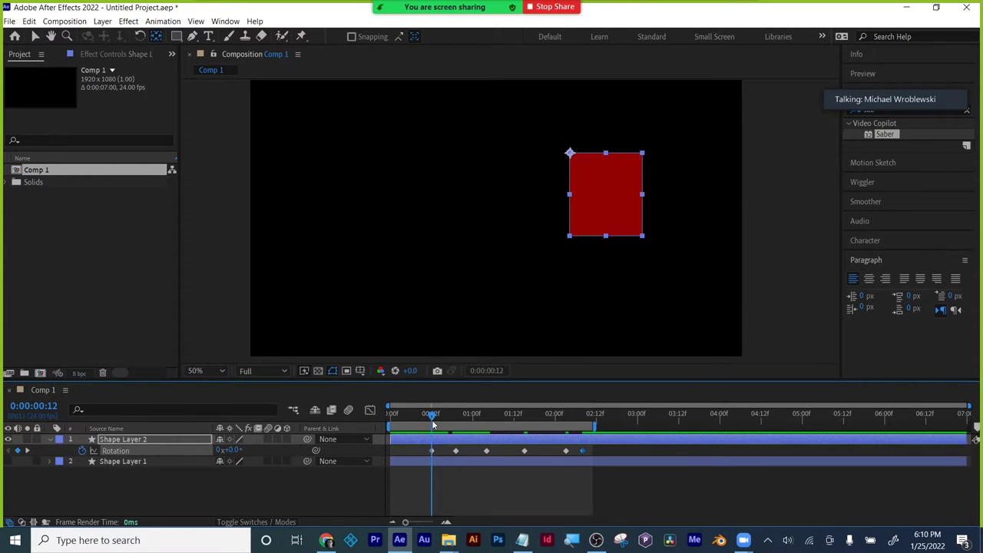
key(space)
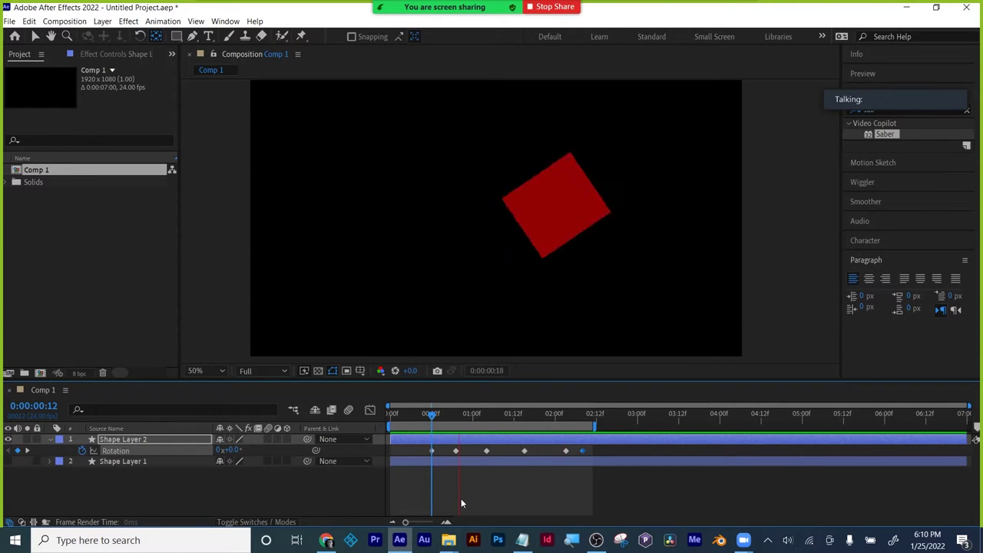
key(space)
key(Home)
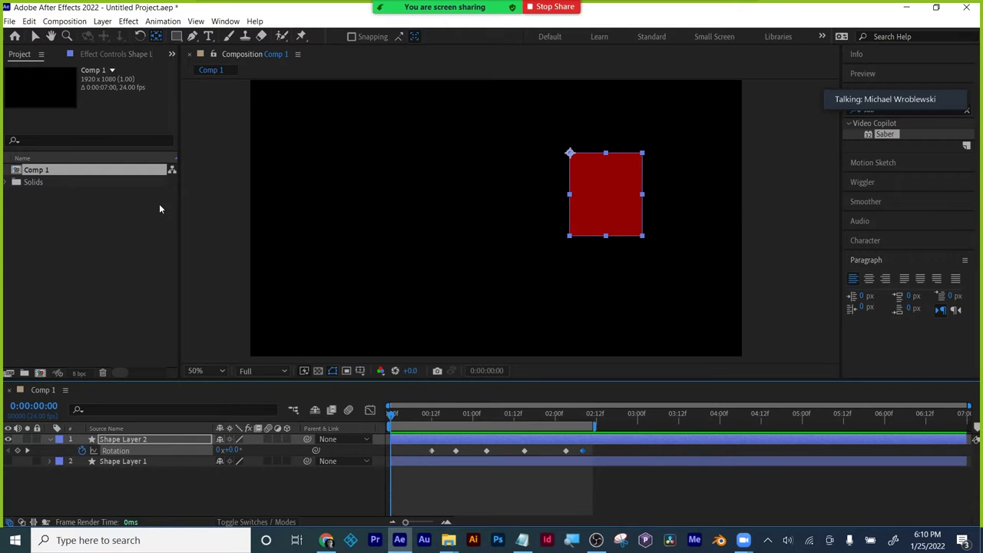
- Delete the rectangle shape layer, make the circle layer visible again and reveal its Scale keyframes
click(34, 37)
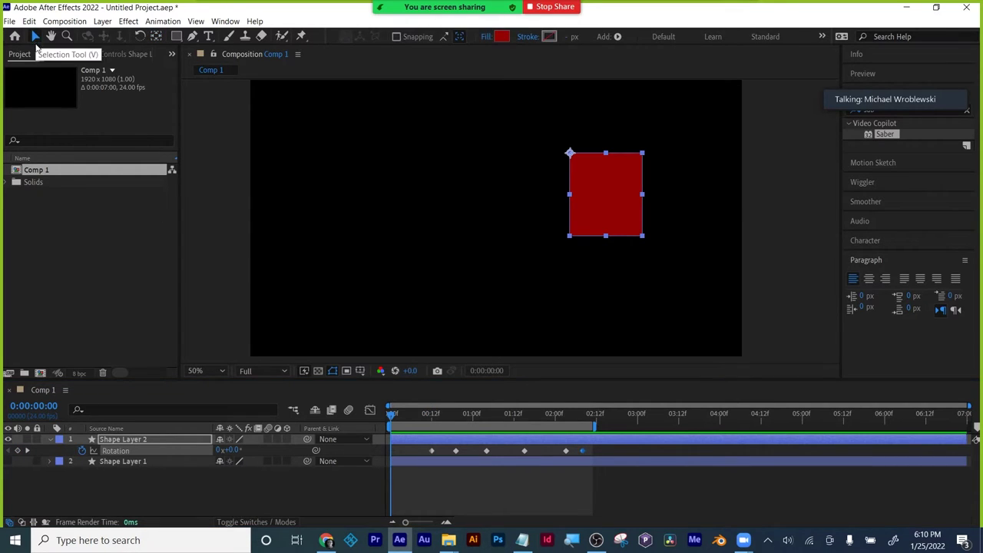
key(Delete)
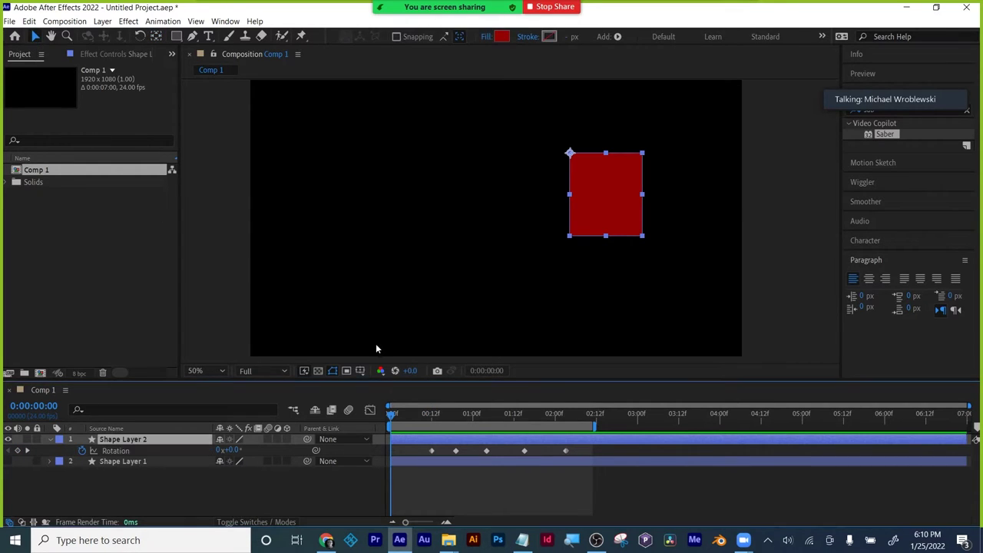
key(Delete)
click(405, 437)
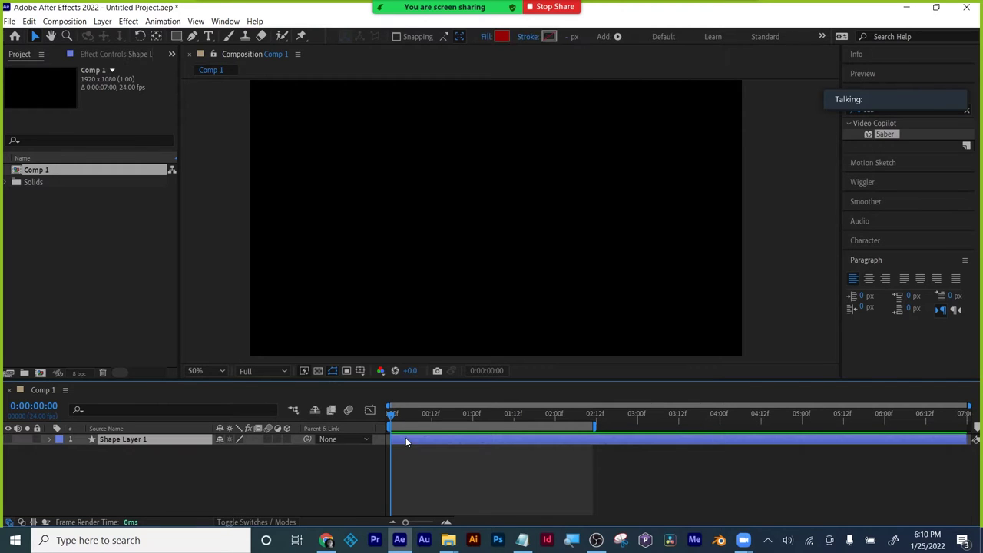
click(9, 440)
key(u)
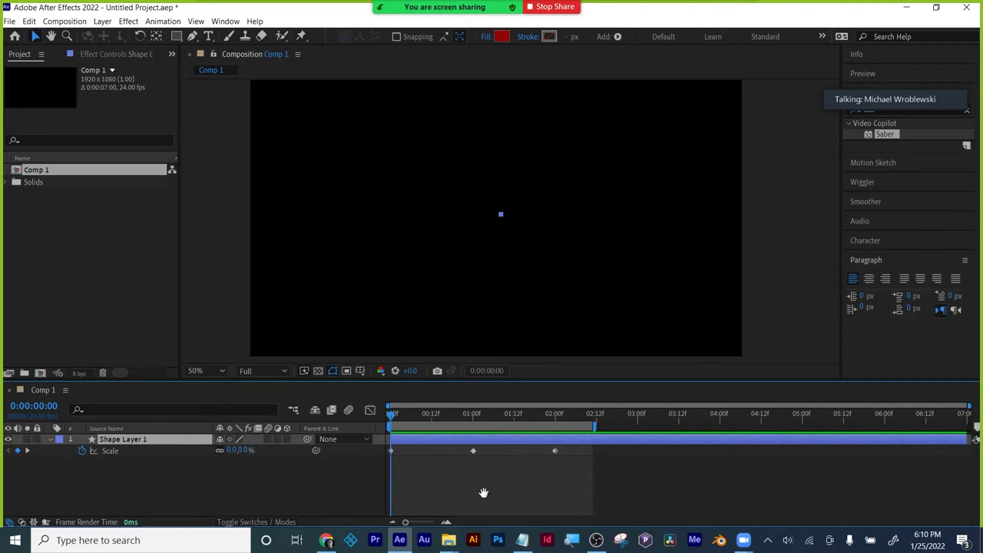
- Preview the circle's Scale animation and return the playhead to 0:00:00:00
key(space)
key(space)
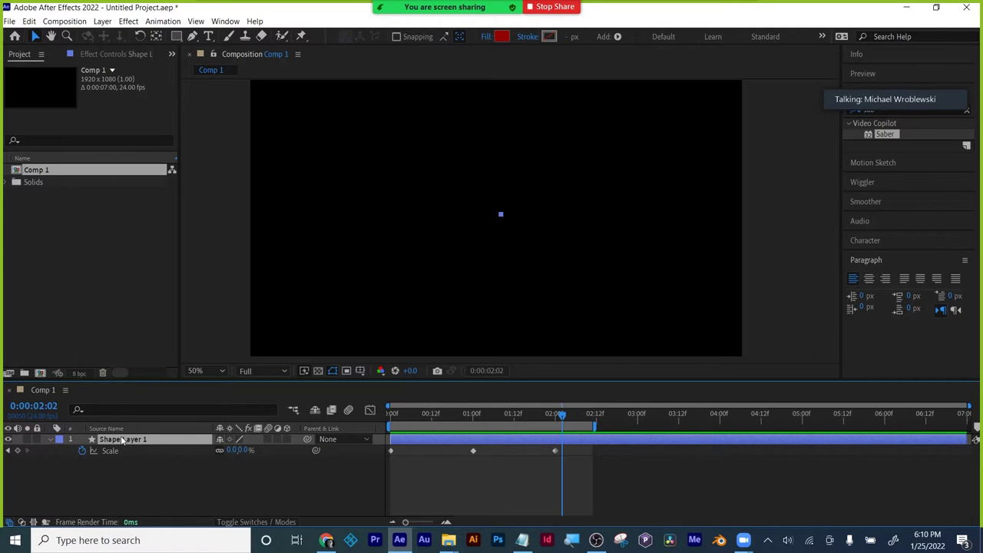
drag(448, 417, 404, 459)
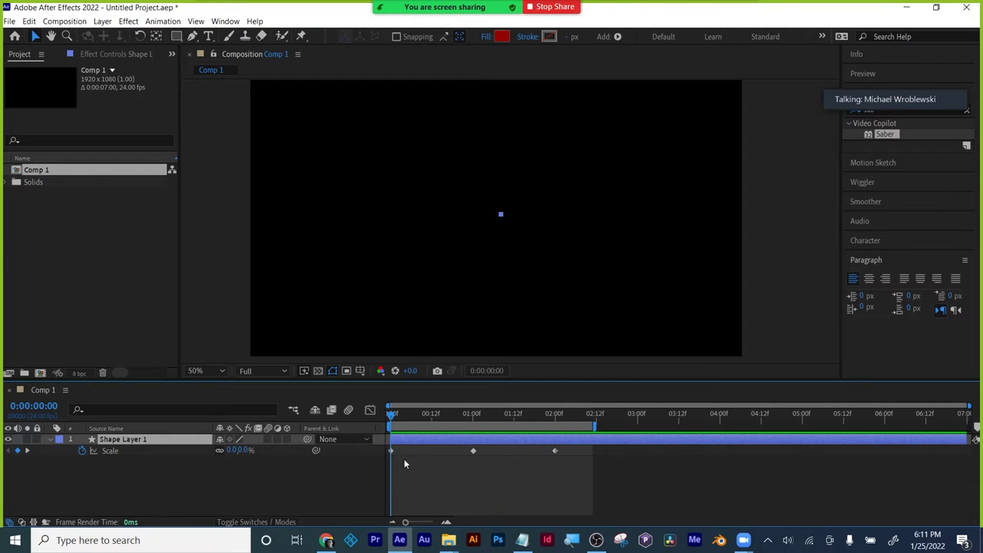
- Reduce the timeline's height, and open the composition settings for a look before cancelling them
click(466, 498)
drag(504, 380, 503, 413)
key(ctrl+k)
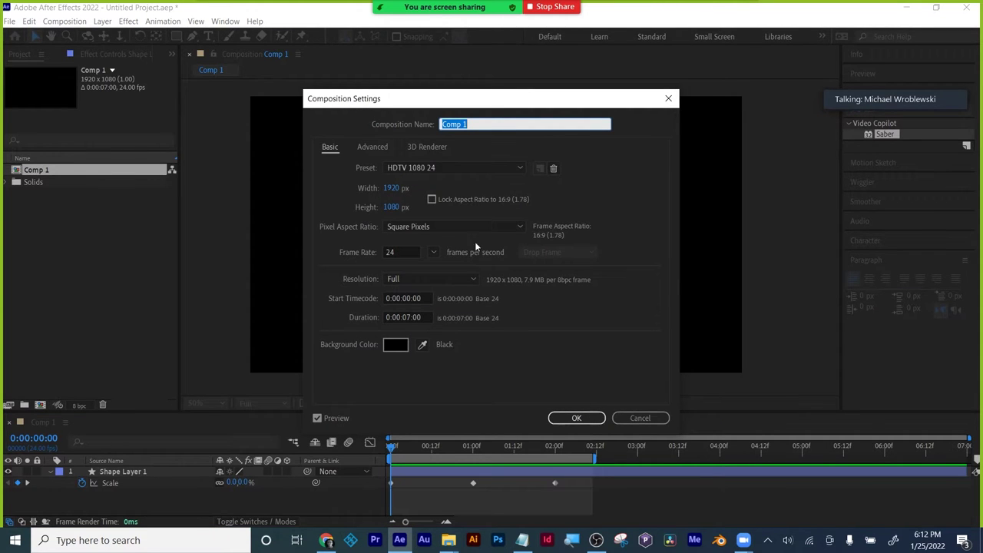
click(646, 418)
- Reopen the composition settings to examine the frame rate and duration, and accept them without changes
click(65, 20)
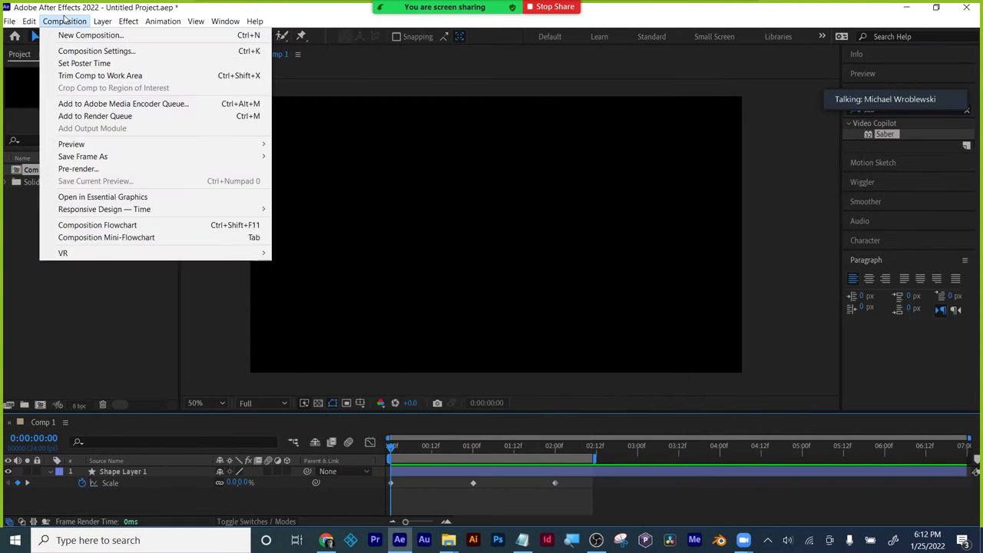
click(84, 51)
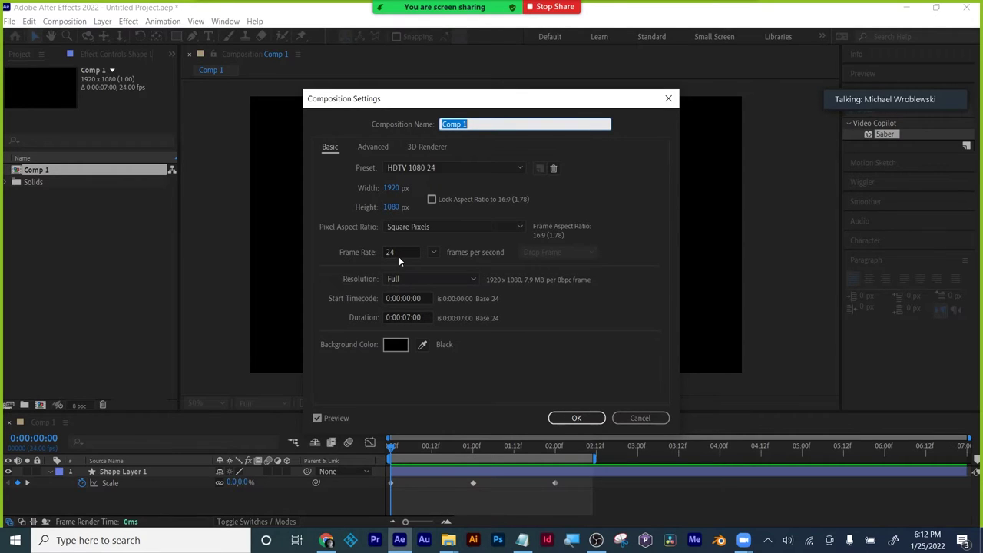
click(405, 317)
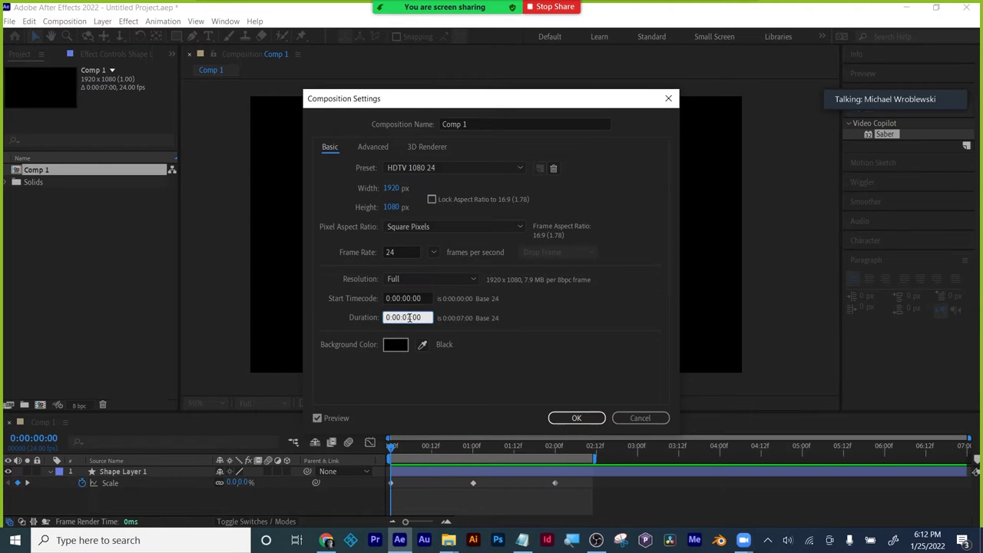
click(402, 317)
drag(403, 317, 427, 317)
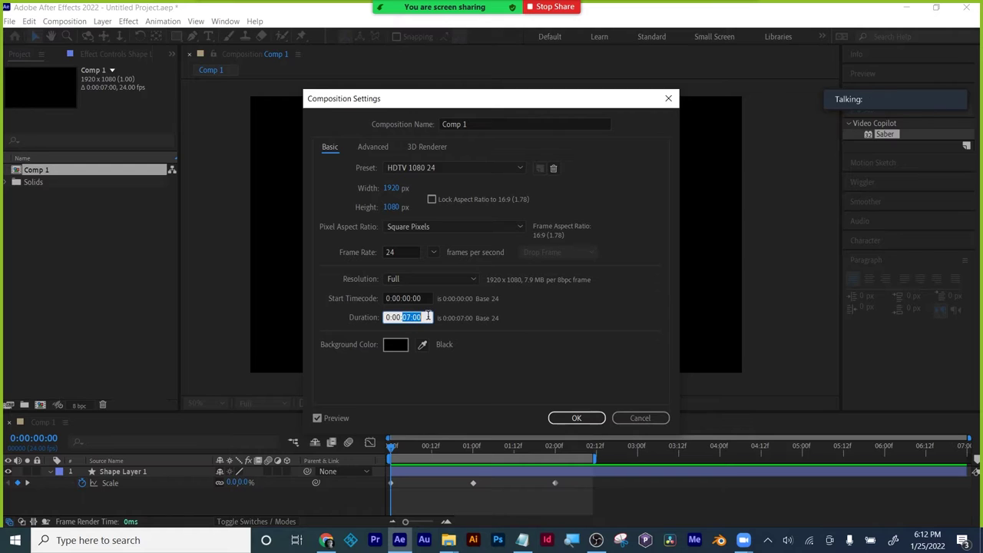
click(428, 317)
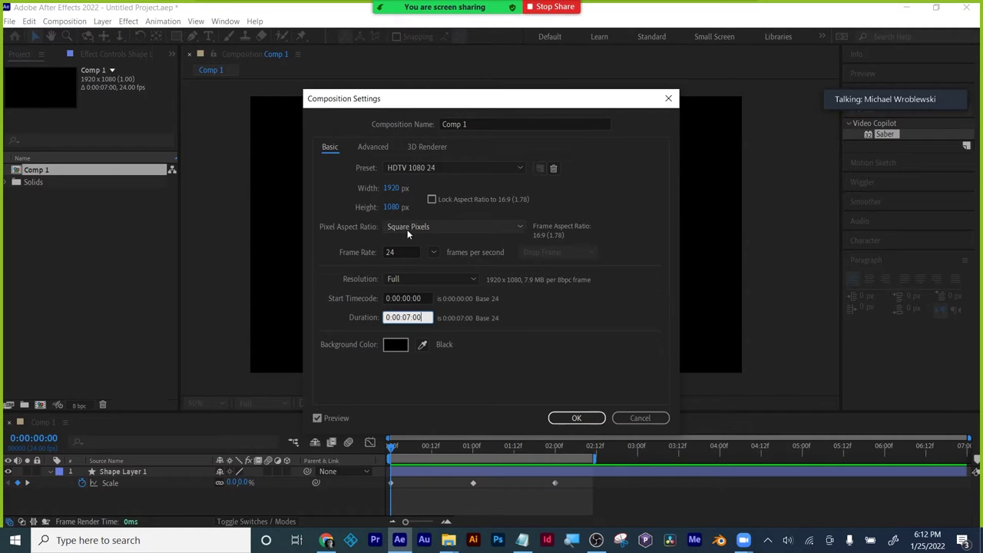
click(575, 418)
- Play and scrub the circle's Scale animation, stopping at 0:00:02:04, and clear the keyframe selection
click(393, 449)
drag(393, 450, 582, 459)
key(space)
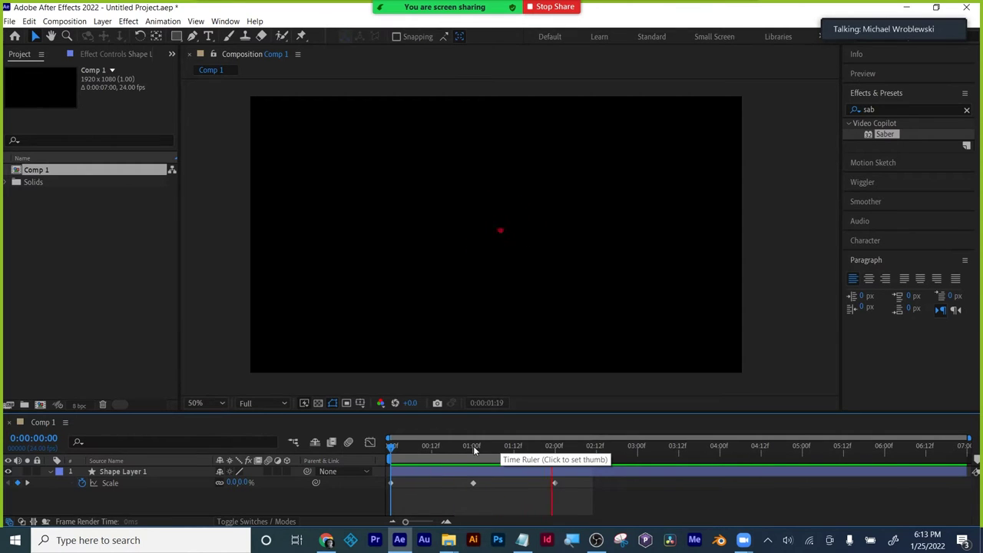
drag(473, 445, 570, 462)
click(391, 483)
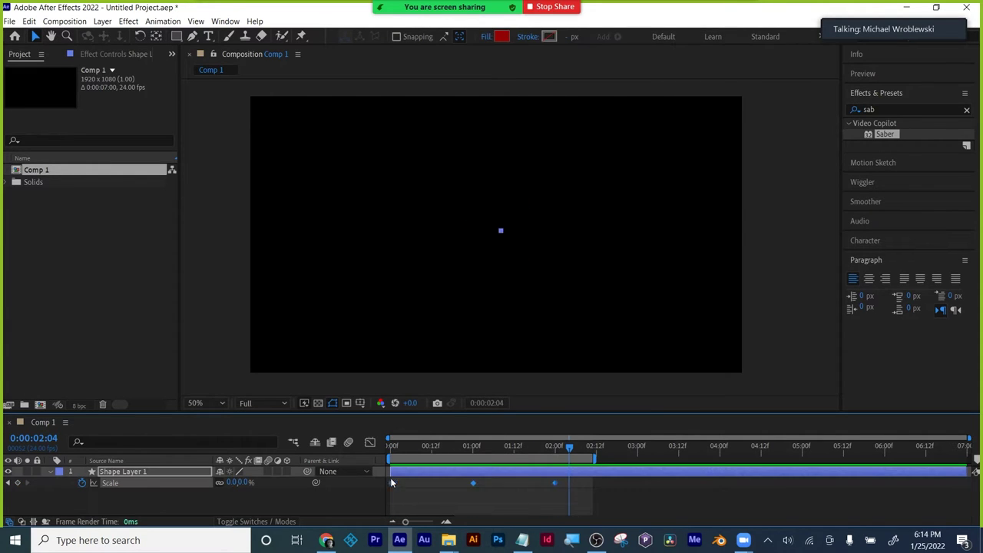
click(402, 498)
- Scrub back and forth across the three Scale keyframes, replay the animation and park the playhead at 0:00:02:03
drag(403, 448, 580, 452)
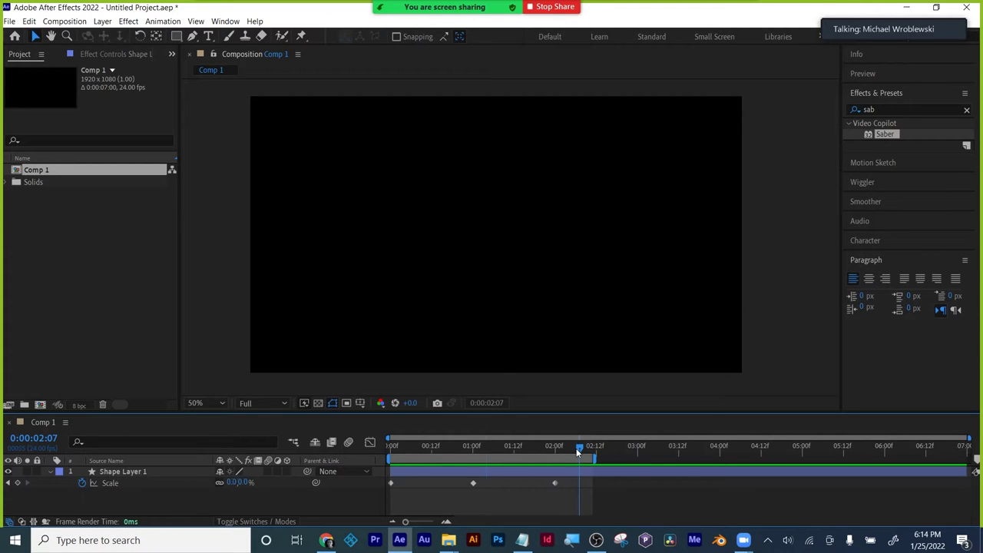
drag(578, 452, 392, 452)
drag(540, 453, 386, 454)
key(space)
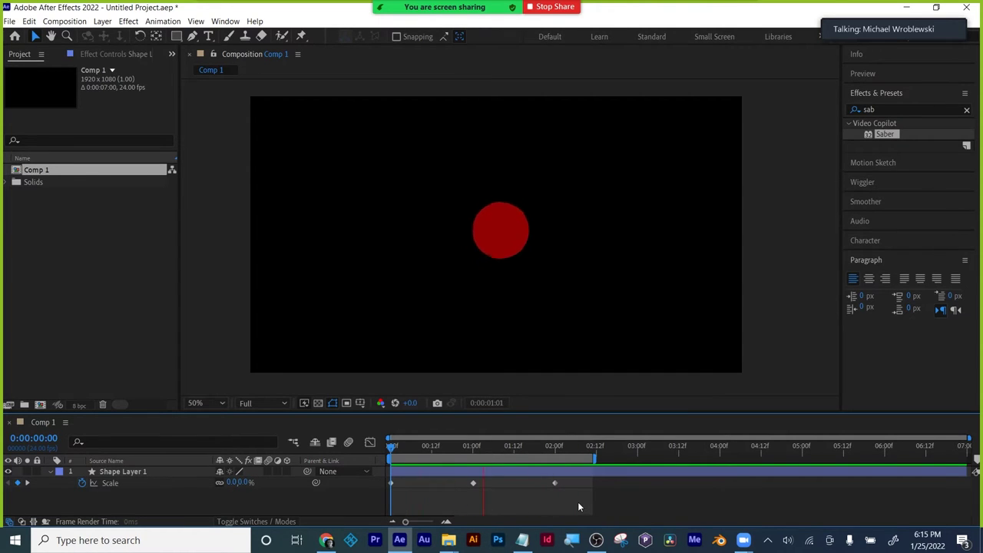
click(397, 448)
drag(406, 446, 565, 454)
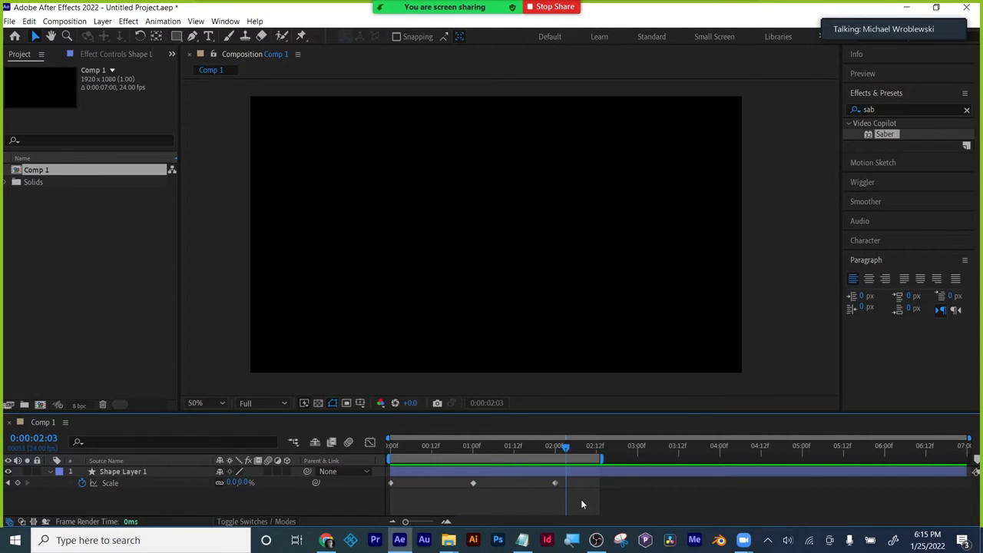
drag(581, 500, 375, 467)
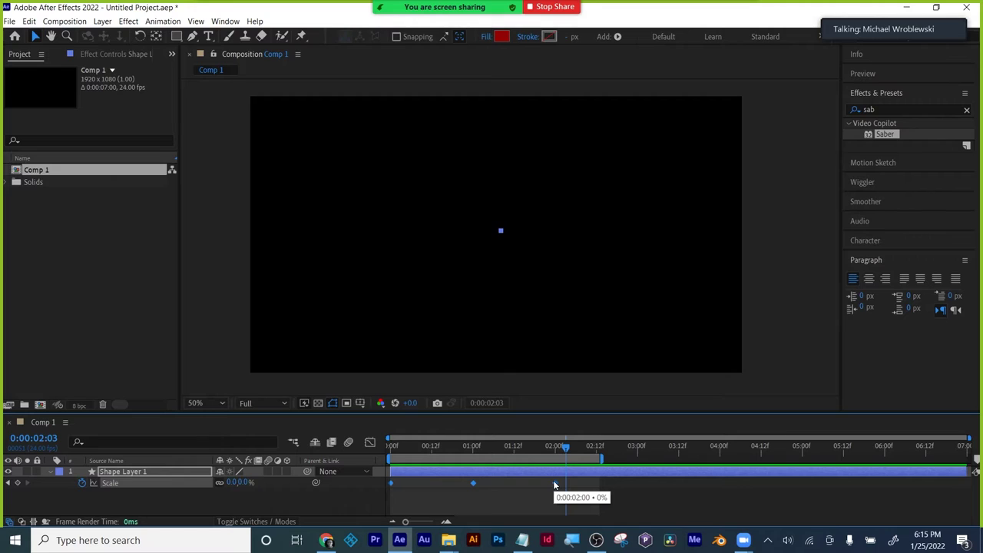
click(522, 507)
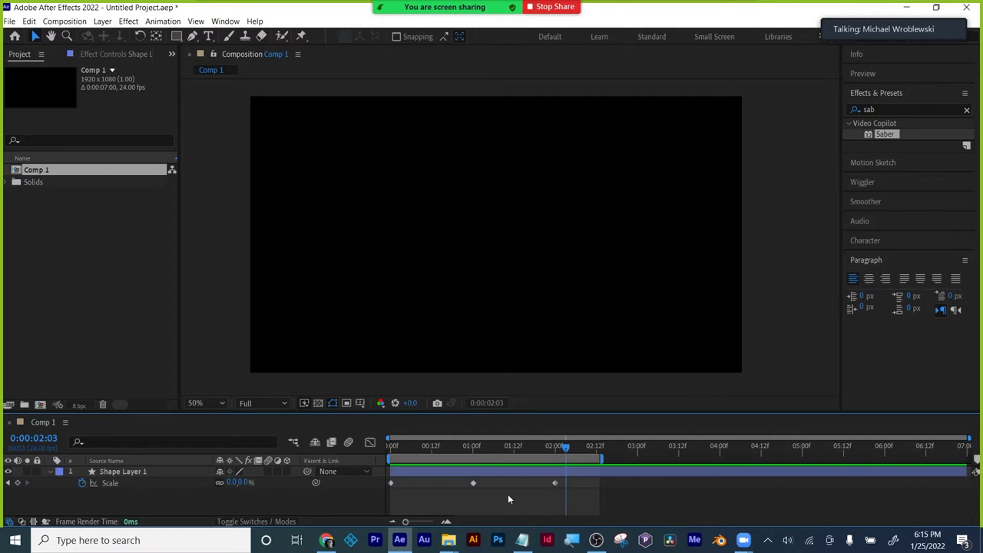
click(556, 482)
click(578, 501)
drag(589, 507, 379, 461)
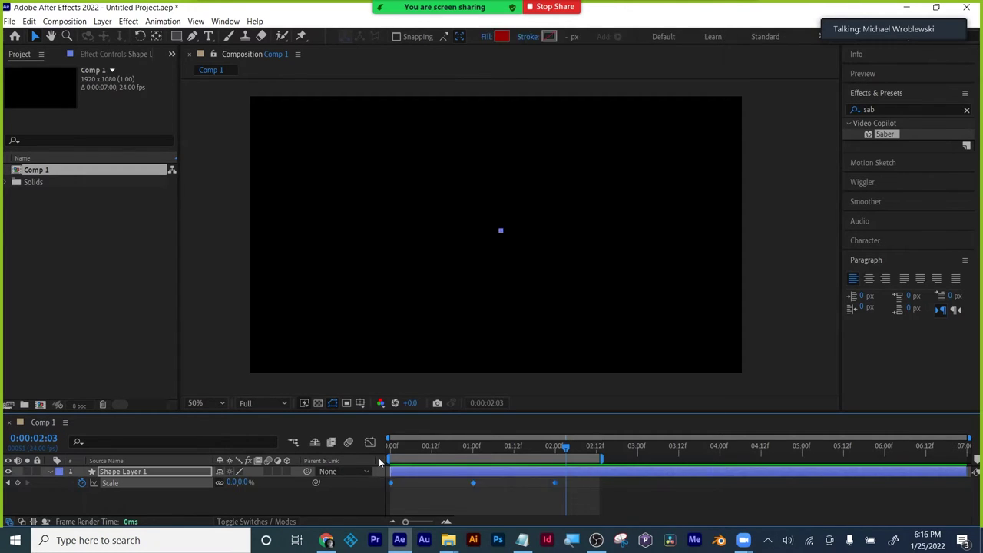
click(319, 501)
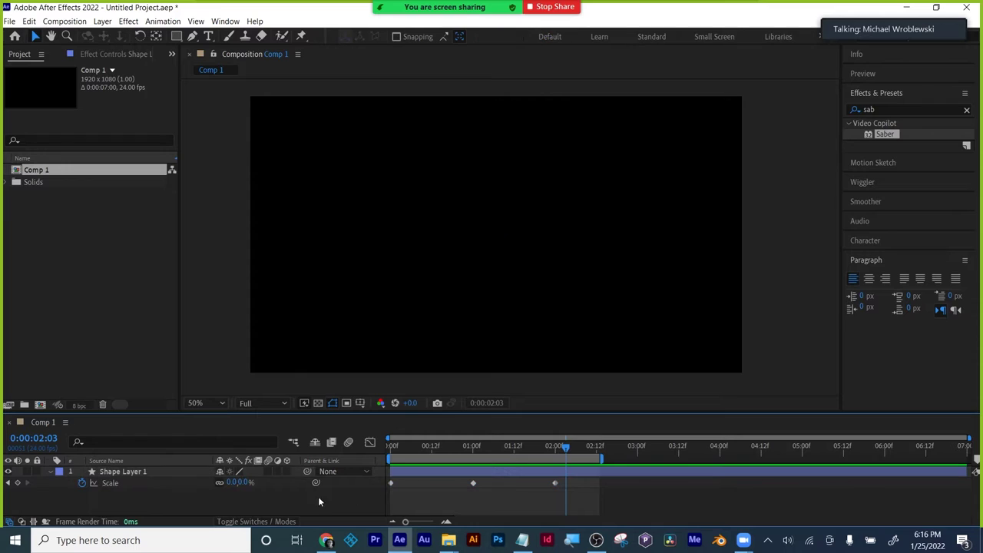
click(107, 482)
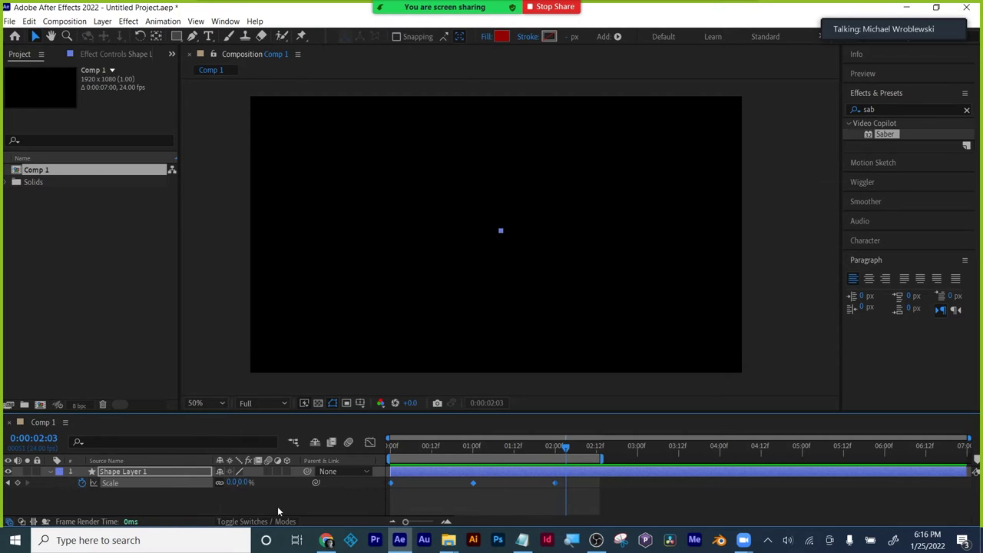
click(149, 508)
- Select all three of the circle's Scale keyframes, move the playhead to 0:00:02:00, and apply Easy Ease to them
click(108, 485)
mouse_move(567, 447)
mouse_down()
mouse_move(585, 446)
mouse_move(387, 450)
mouse_move(555, 447)
mouse_up()
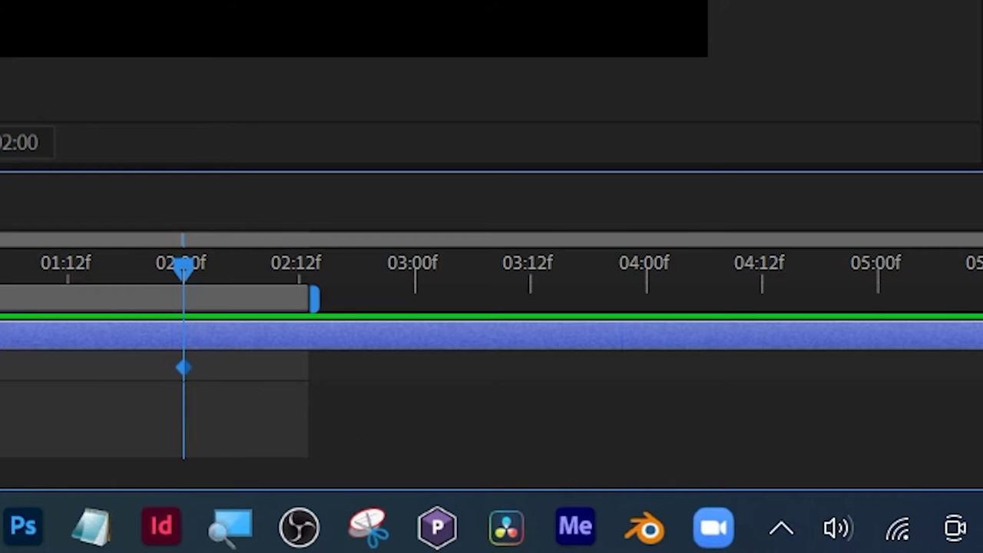
mouse_move(181, 370)
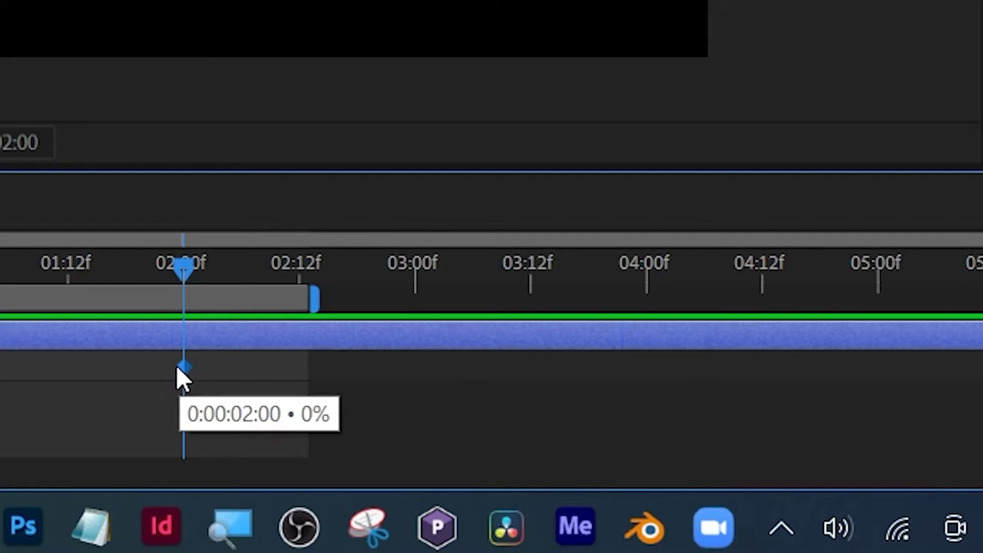
right_click(186, 372)
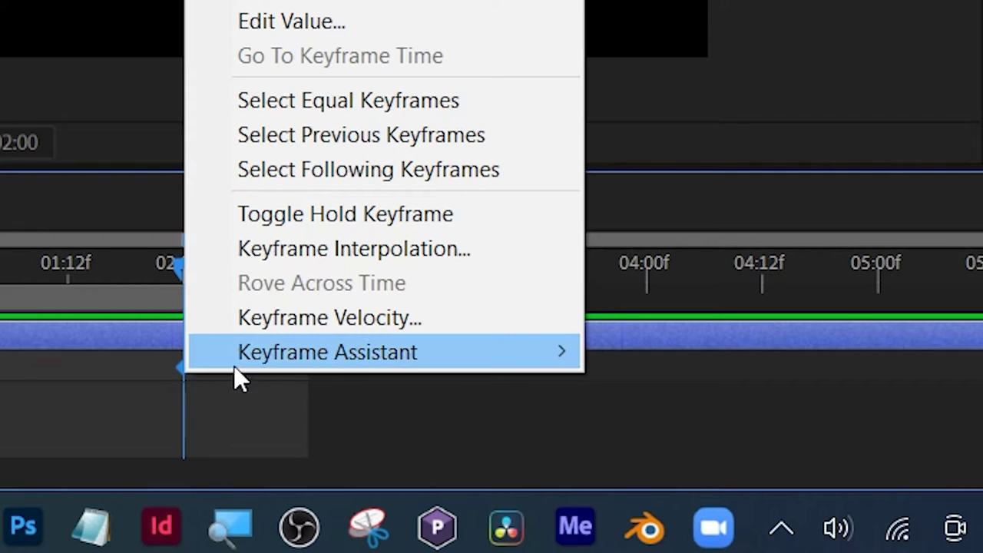
mouse_move(260, 355)
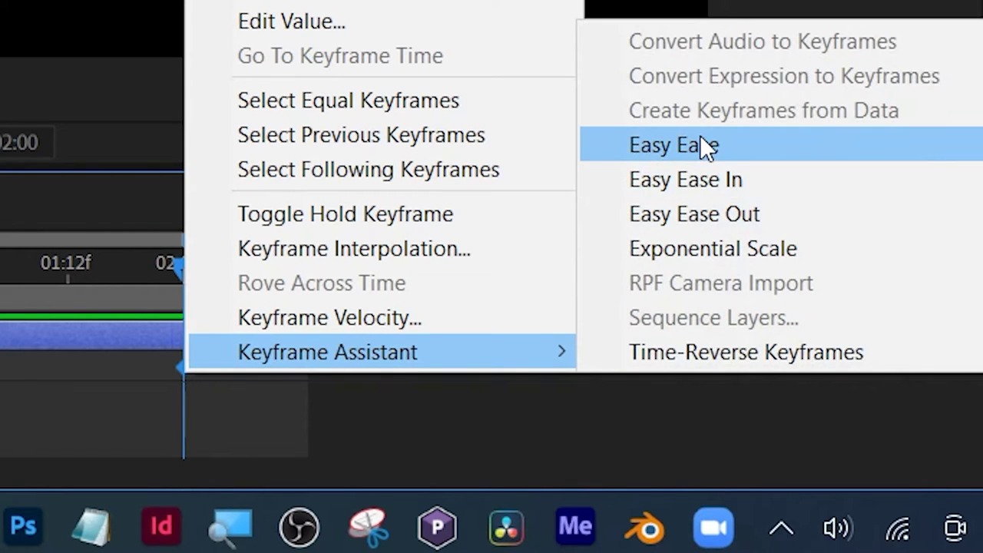
click(730, 151)
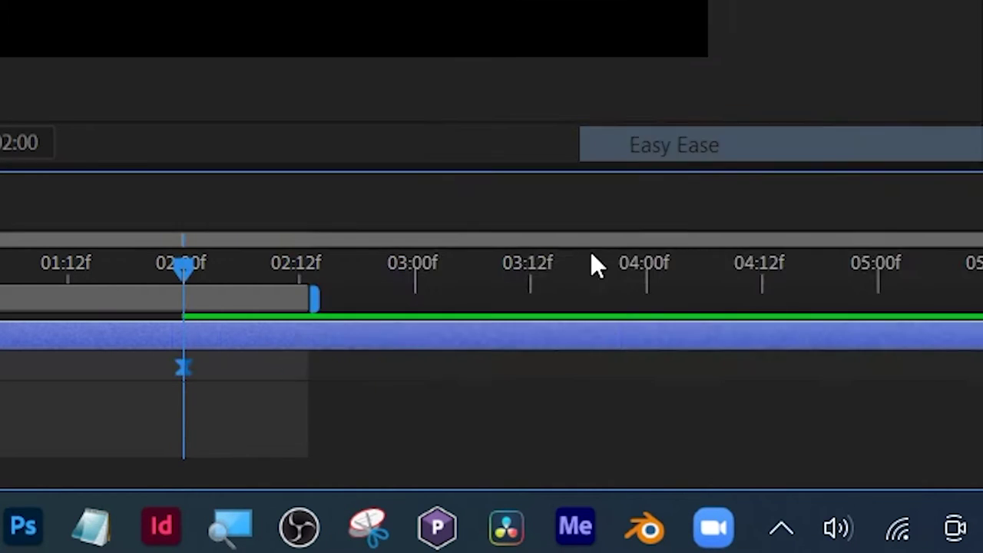
right_click(557, 486)
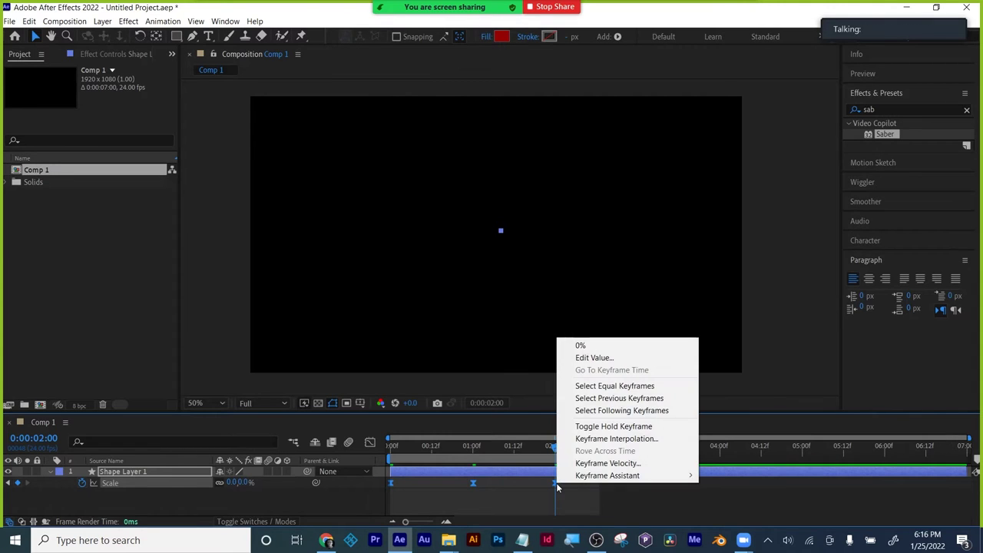
mouse_move(599, 482)
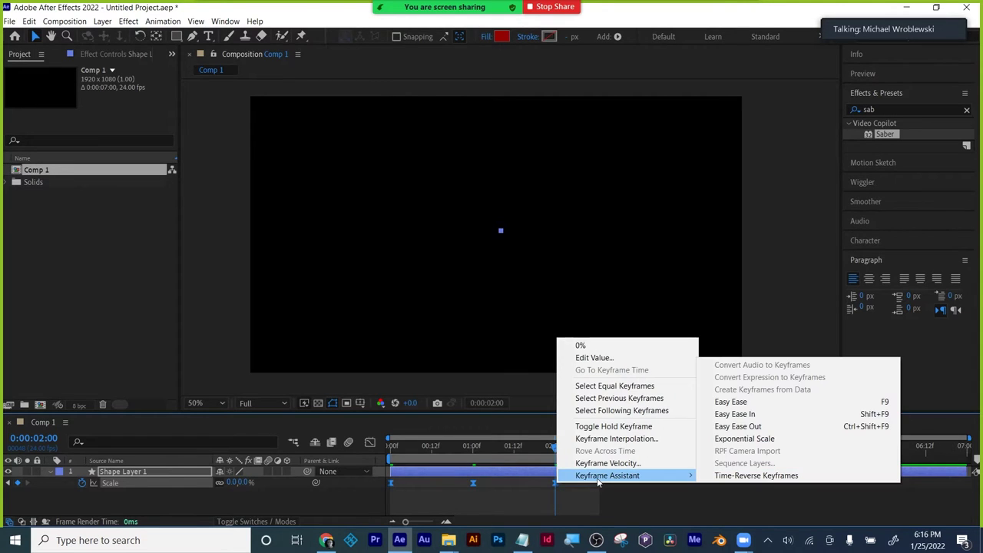
click(757, 401)
drag(590, 505, 424, 506)
click(424, 505)
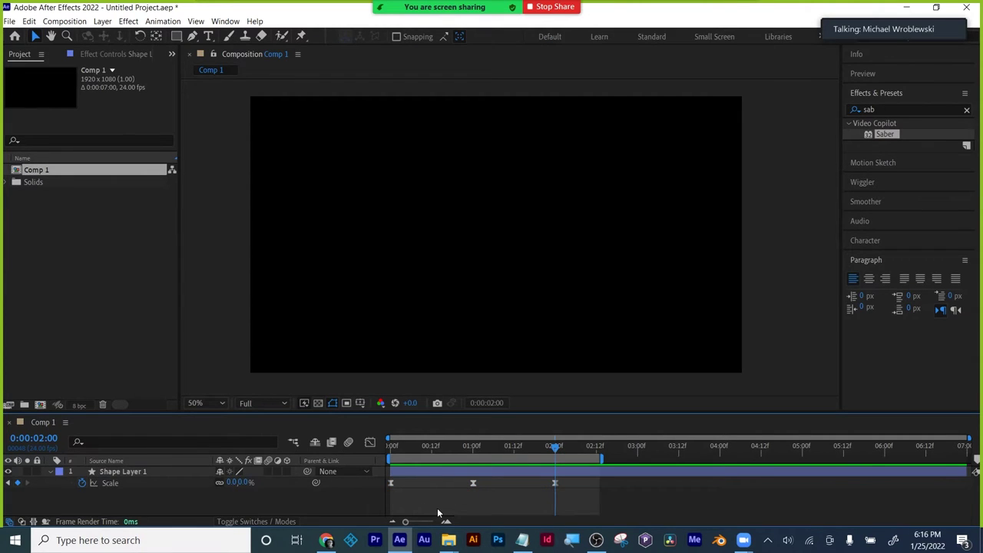
- Preview the eased Scale animation, return to 0:00:00:00 and select all three Scale keyframes
key(space)
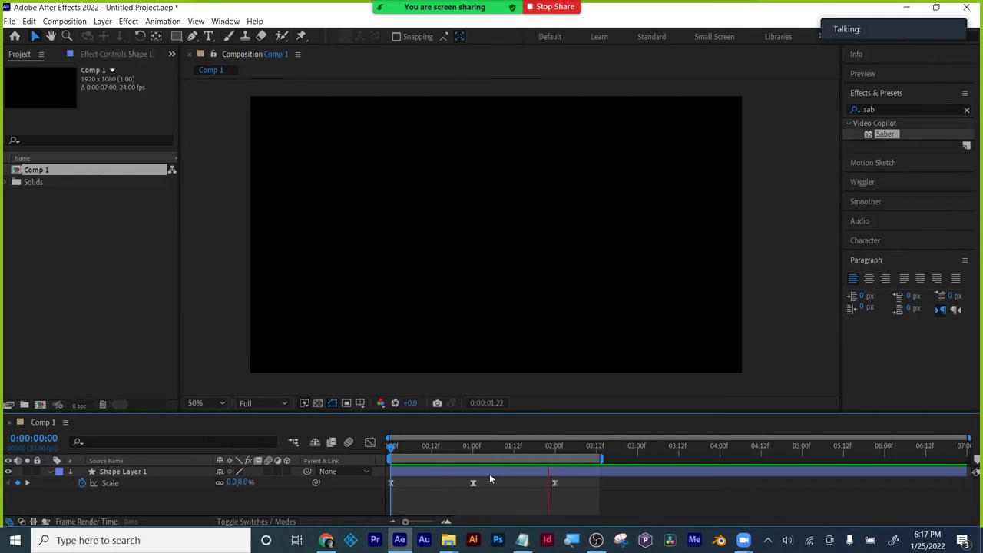
drag(483, 446, 389, 445)
mouse_move(580, 507)
mouse_down()
mouse_move(394, 474)
mouse_move(406, 492)
mouse_up()
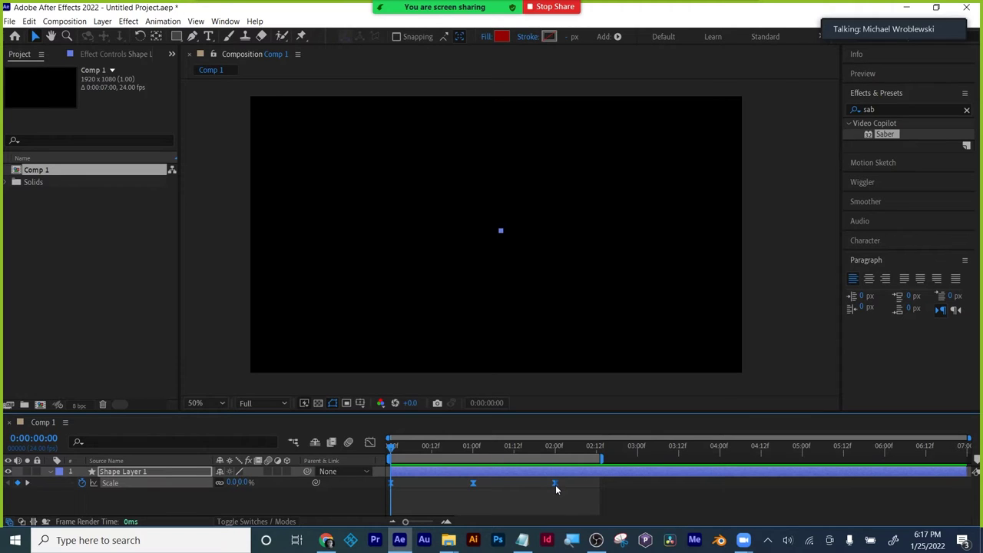
- Apply Easy Ease to the three selected Scale keyframes again and preview the animation, stopping at 0:00:00:06
mouse_move(557, 489)
right_click(556, 486)
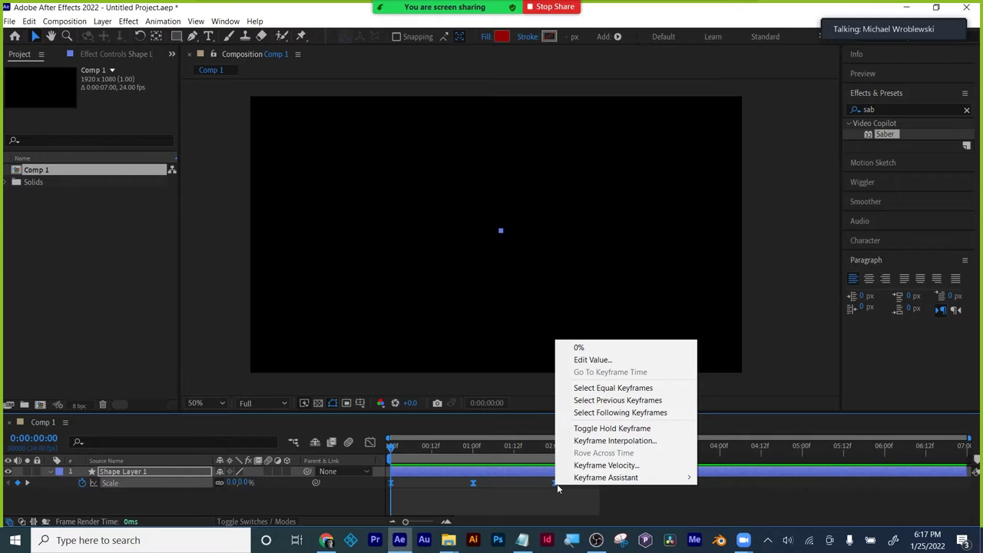
mouse_move(630, 478)
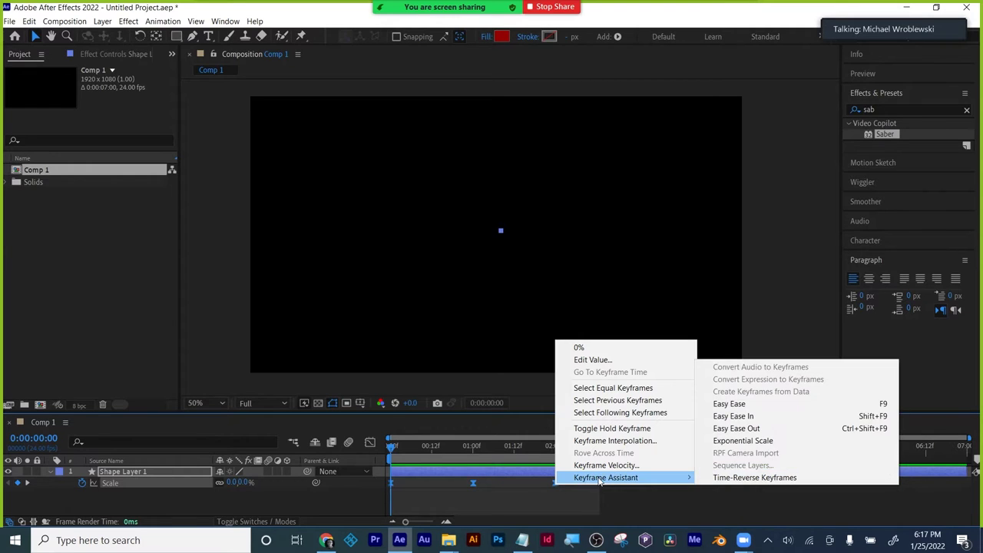
click(757, 405)
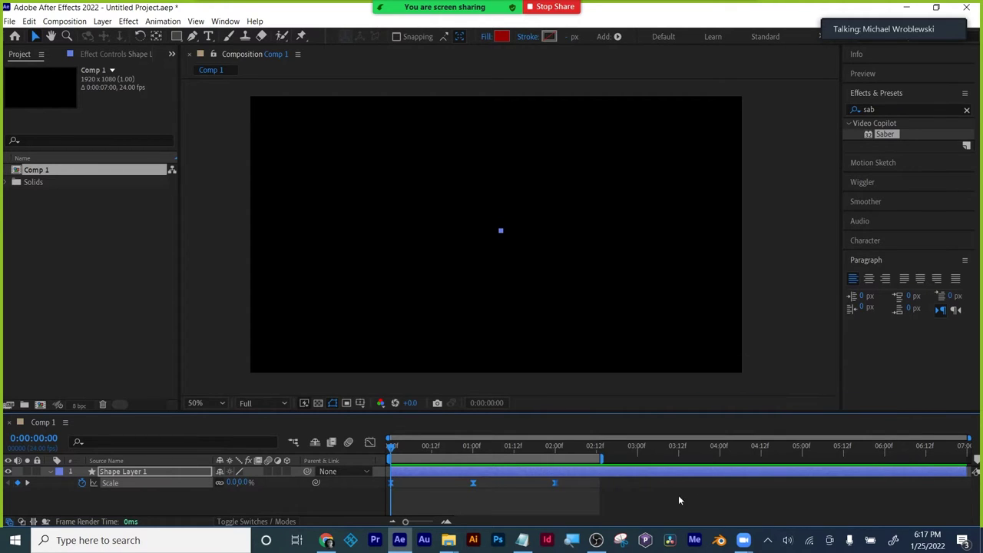
key(space)
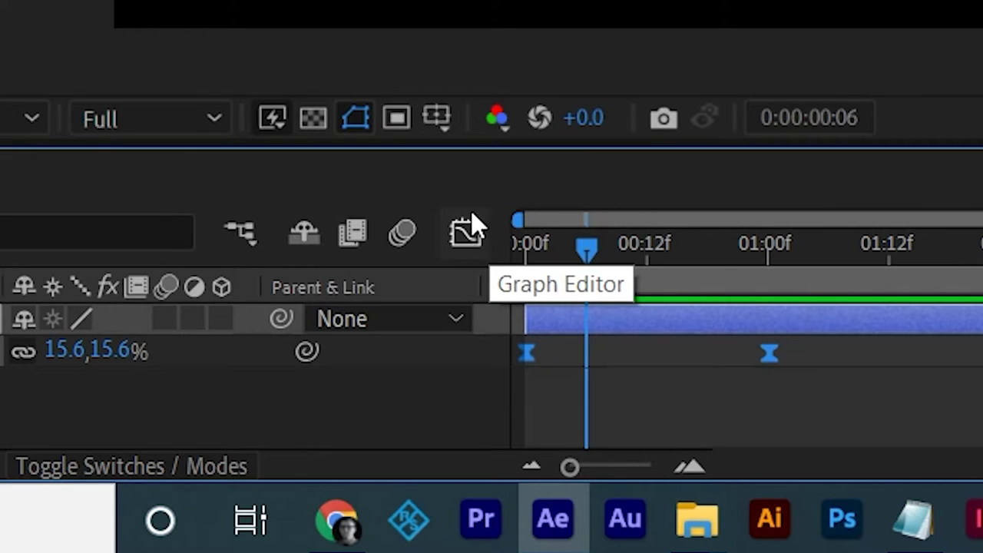
- Show the circle's Scale animation in the Graph Editor and enlarge the timeline area
click(466, 228)
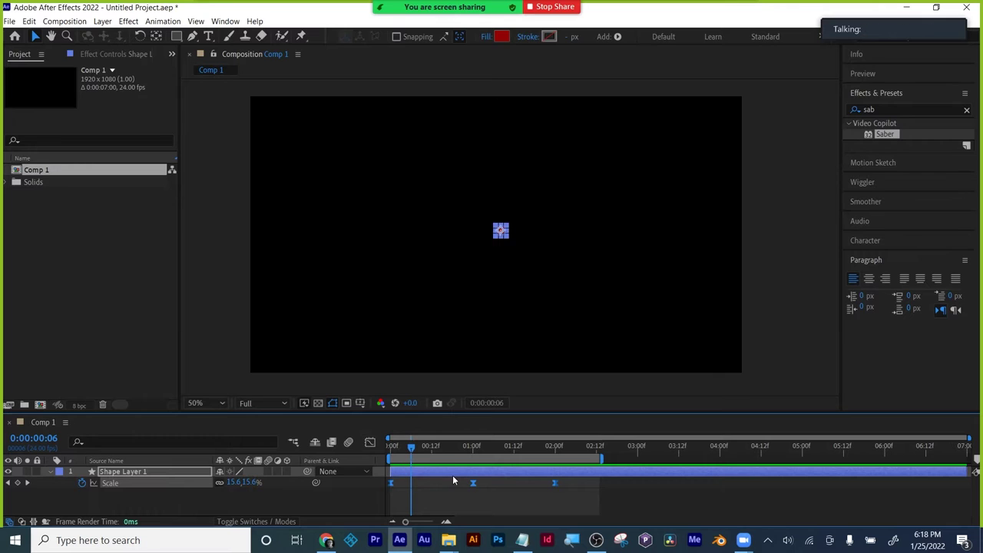
click(368, 444)
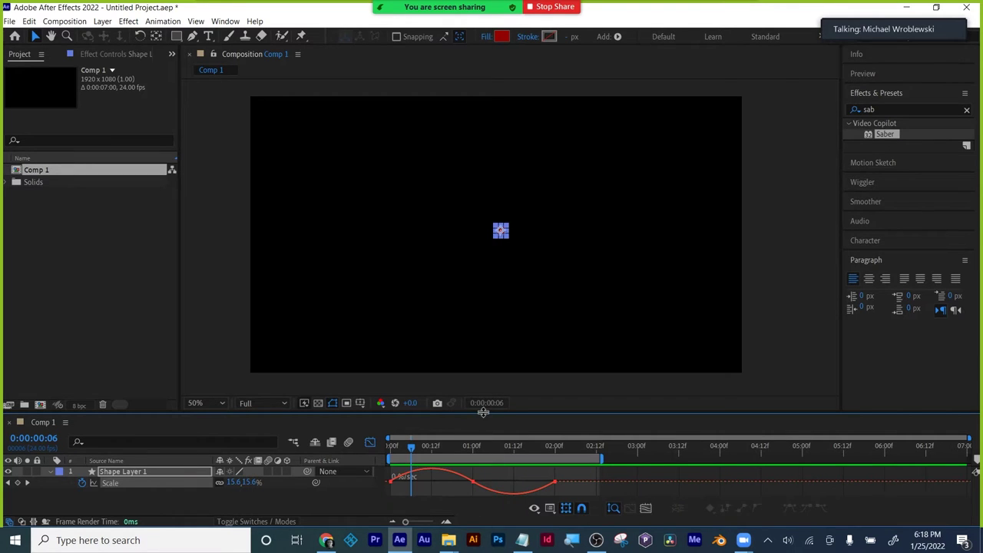
drag(483, 413, 477, 350)
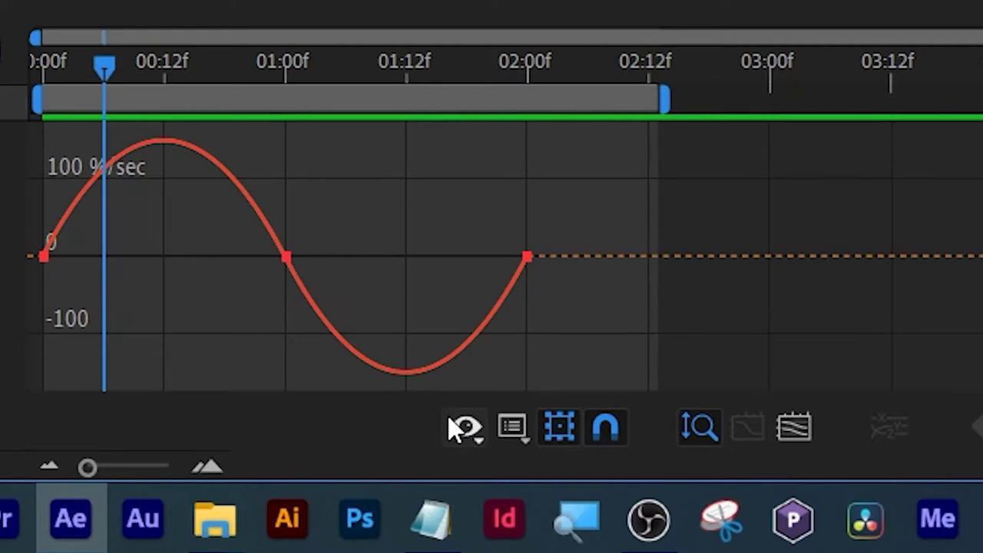
- Compare the Scale property's value graph with its speed graph, ending on the speed graph
click(511, 427)
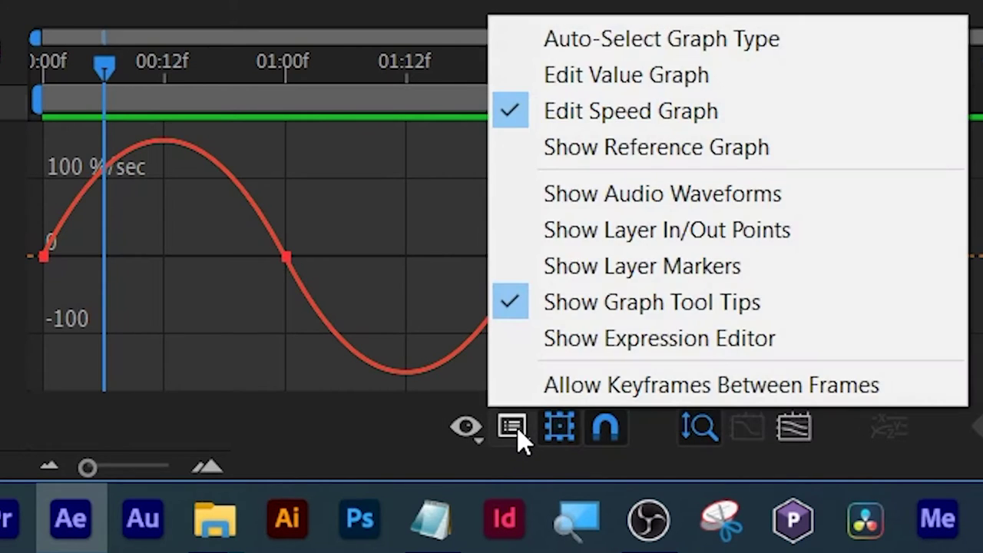
click(604, 76)
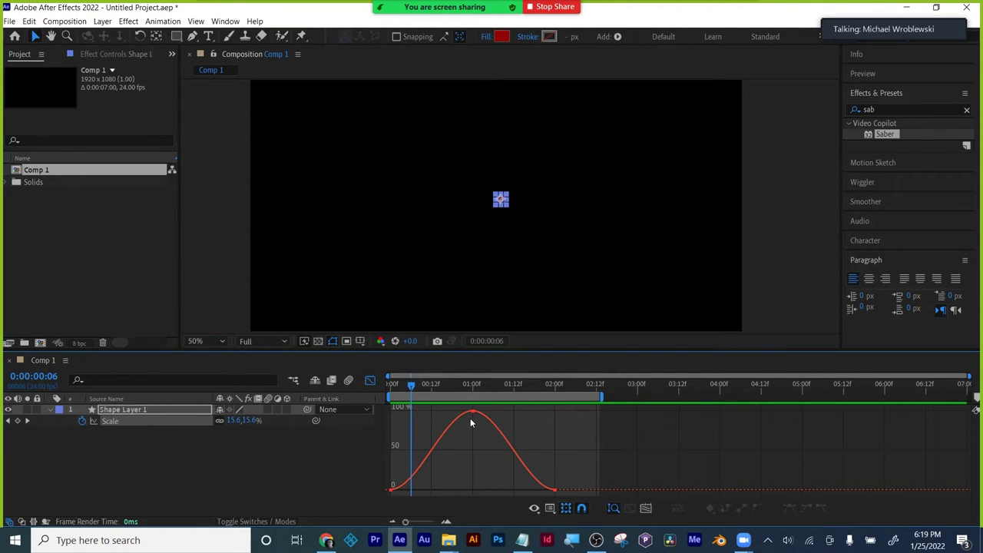
mouse_move(472, 416)
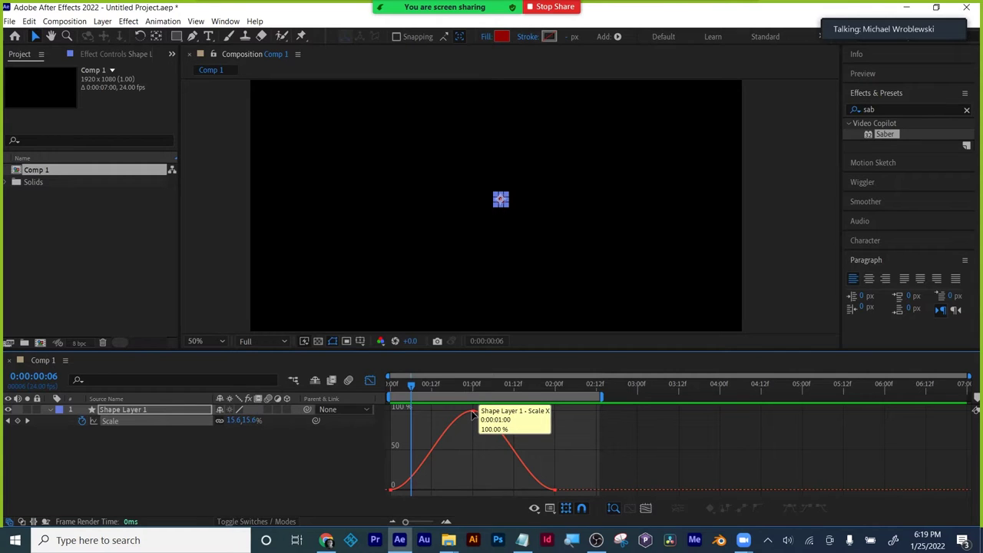
click(550, 510)
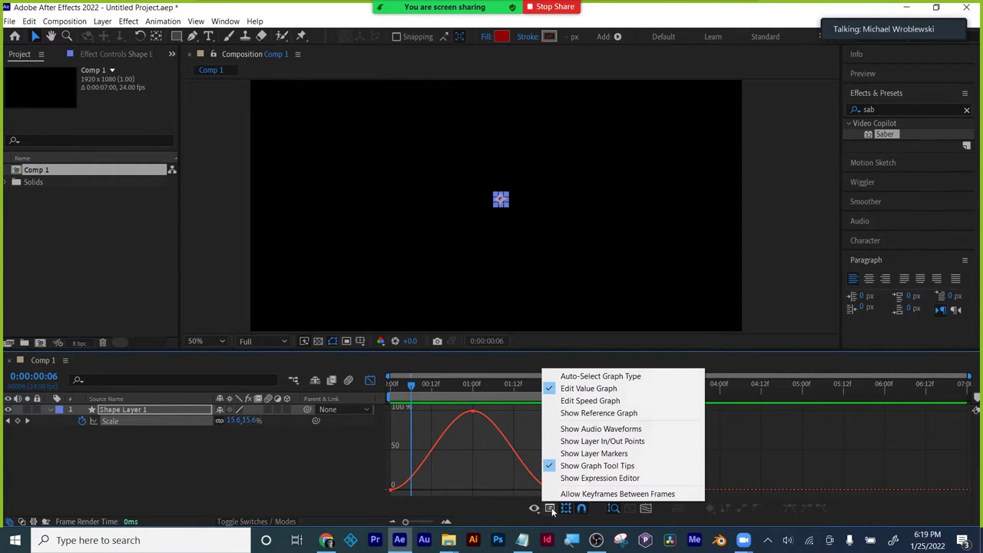
click(569, 401)
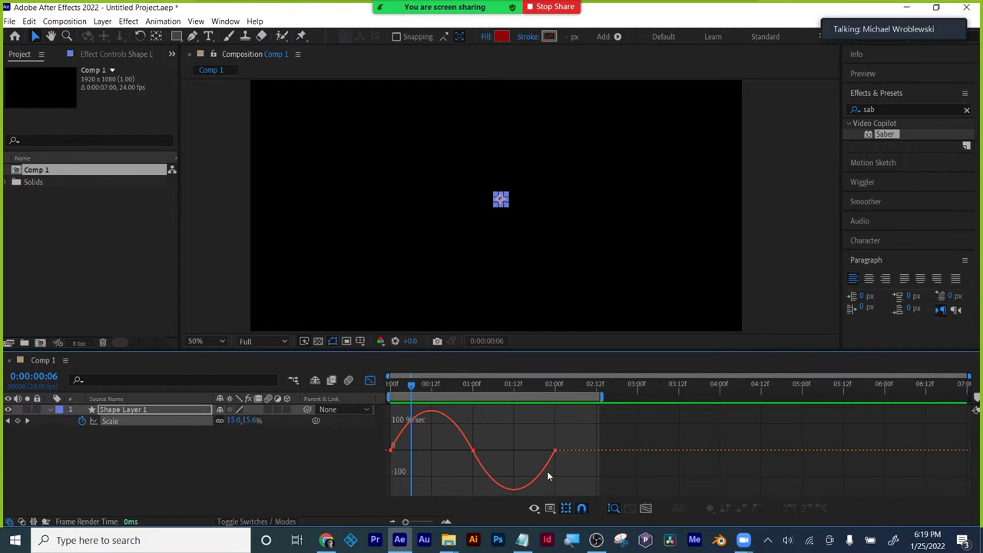
mouse_move(552, 456)
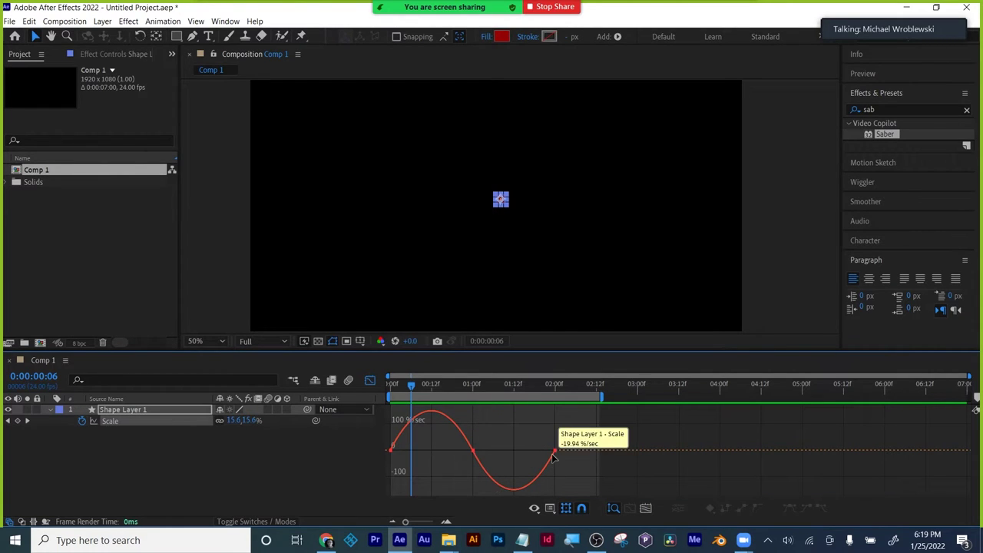
click(550, 510)
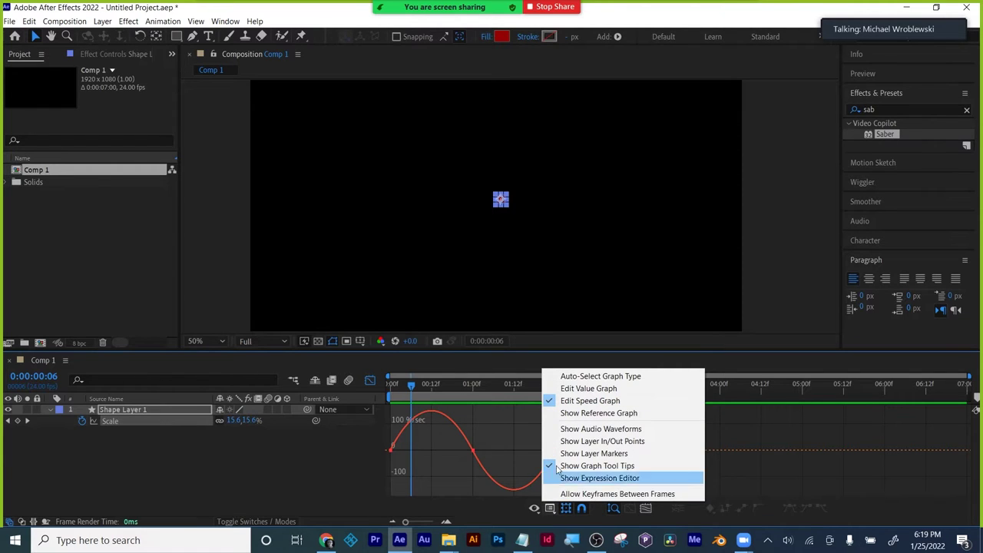
click(573, 401)
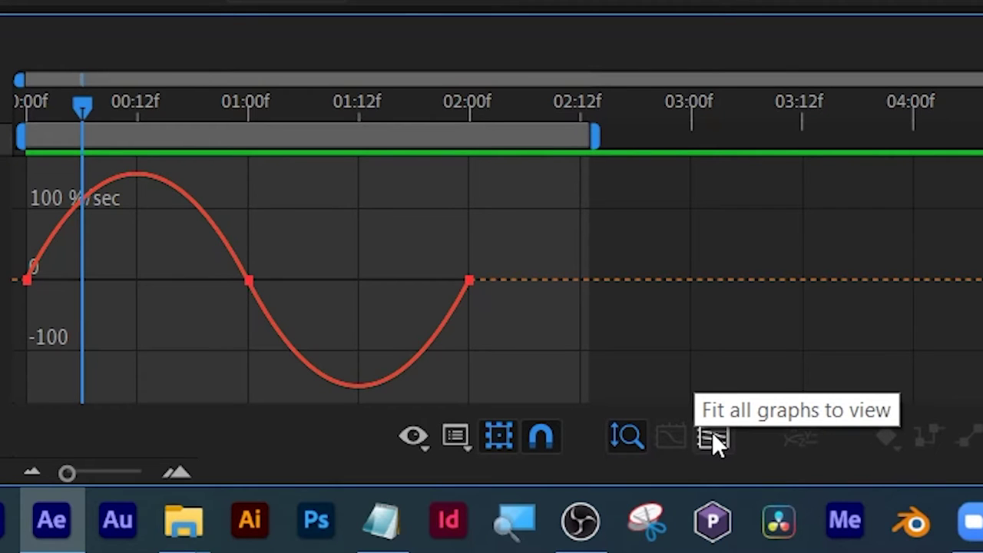
- Fit all graphs to view and select the Scale keyframe at 0:00:00:00 to expose its easing handle
click(713, 436)
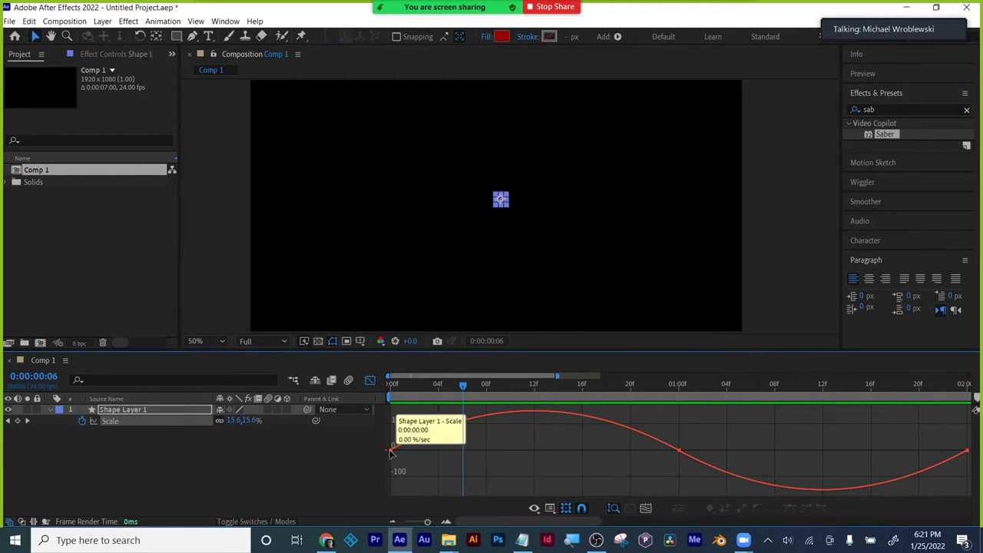
key(ctrl+a)
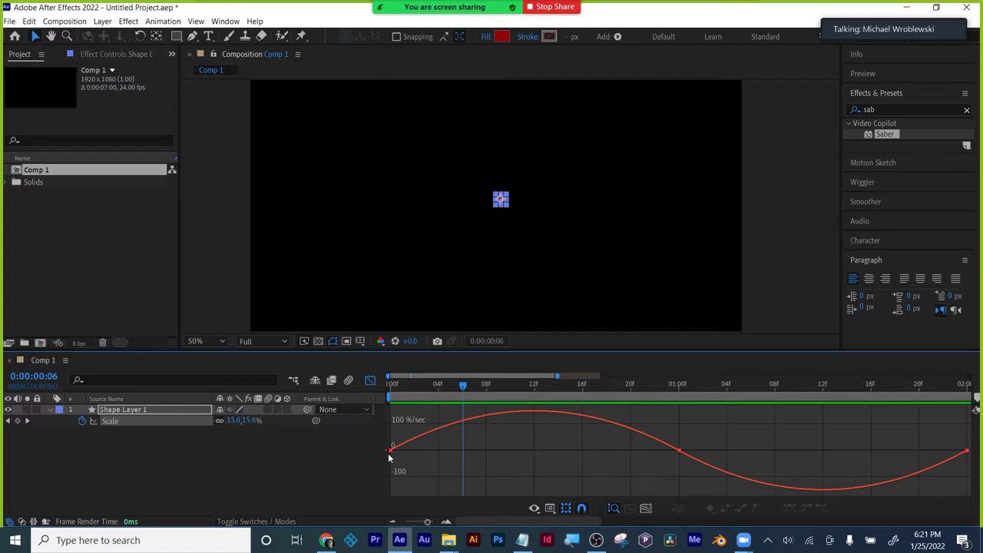
click(188, 257)
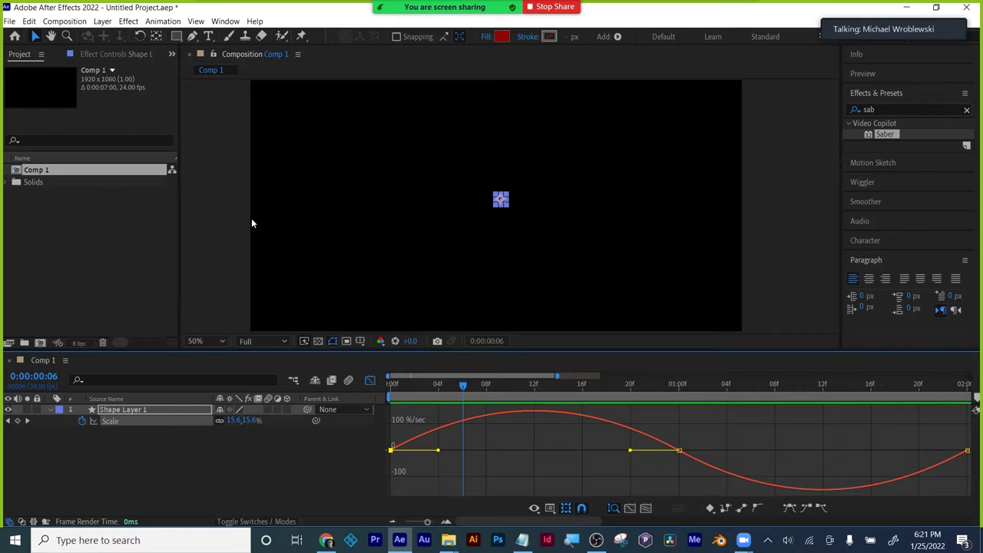
mouse_move(392, 451)
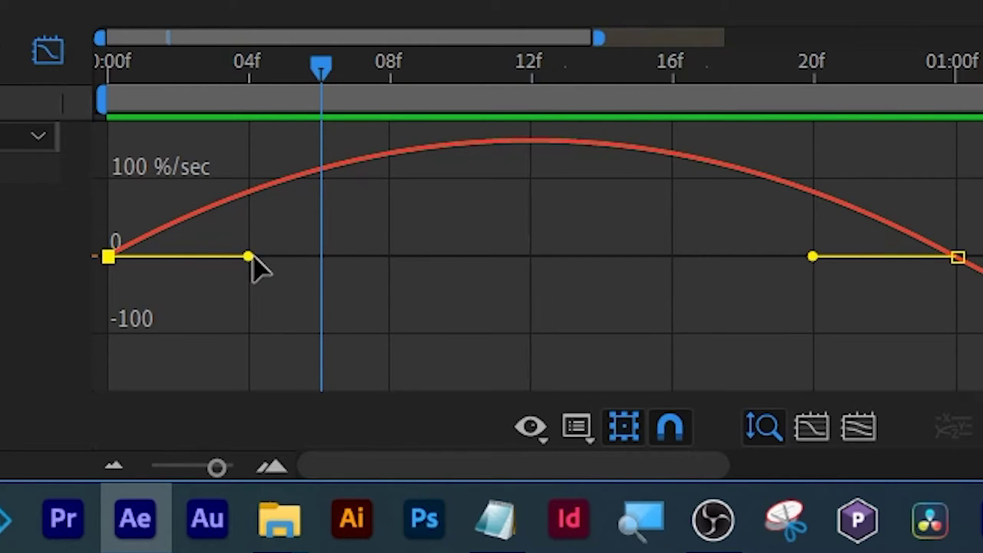
- Extend the first Scale keyframe's outgoing speed handle to about frame 12, then preview and scrub the animation, stopping at 0:00:00:17
drag(253, 258, 598, 267)
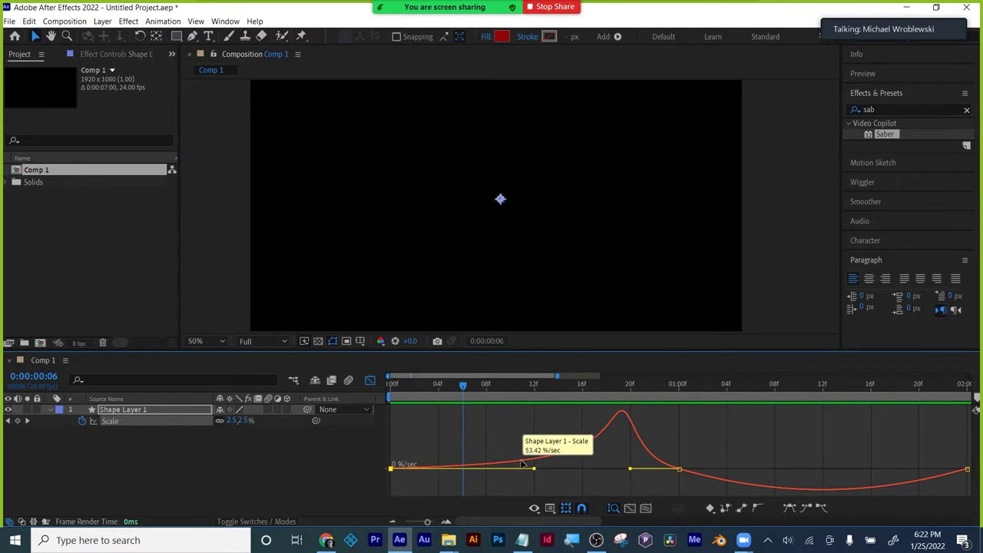
click(621, 384)
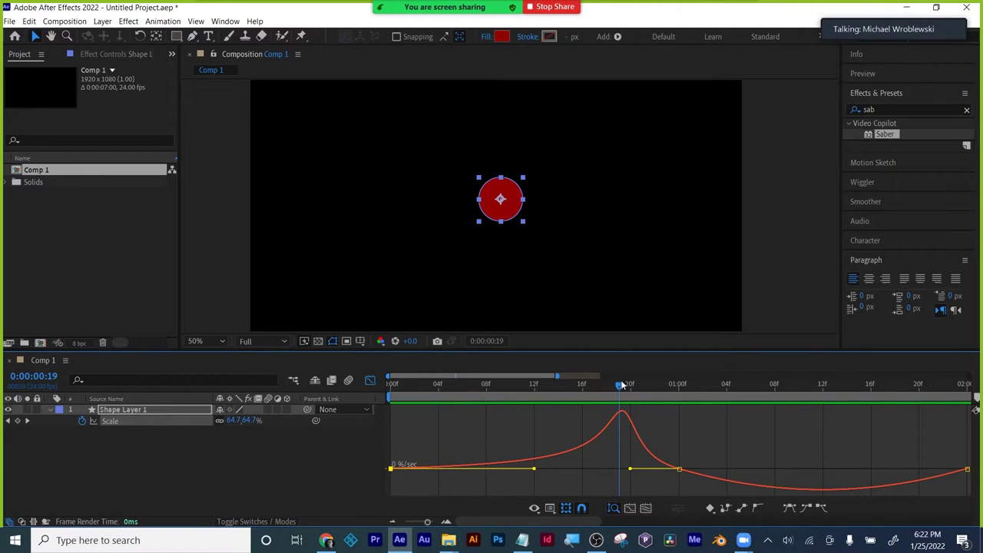
drag(621, 379, 390, 381)
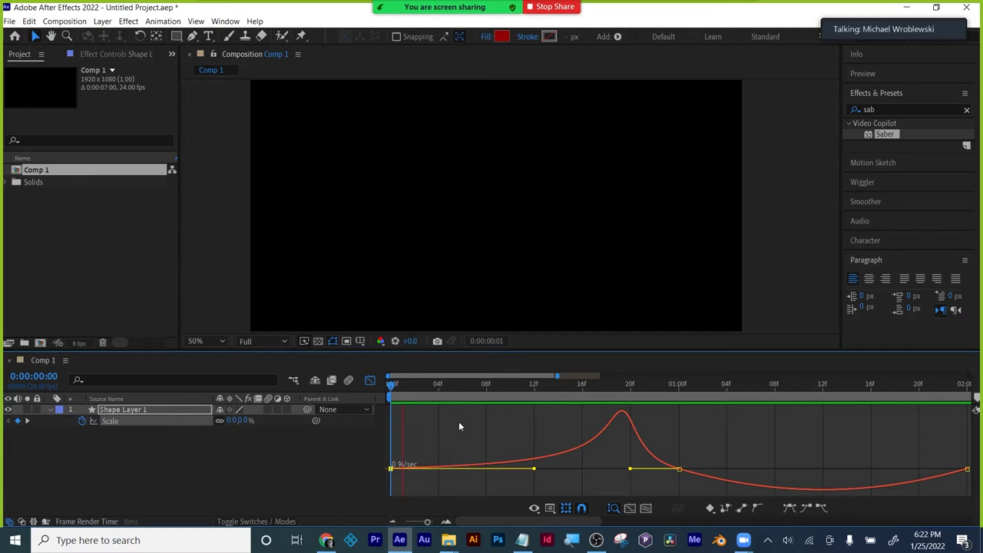
key(space)
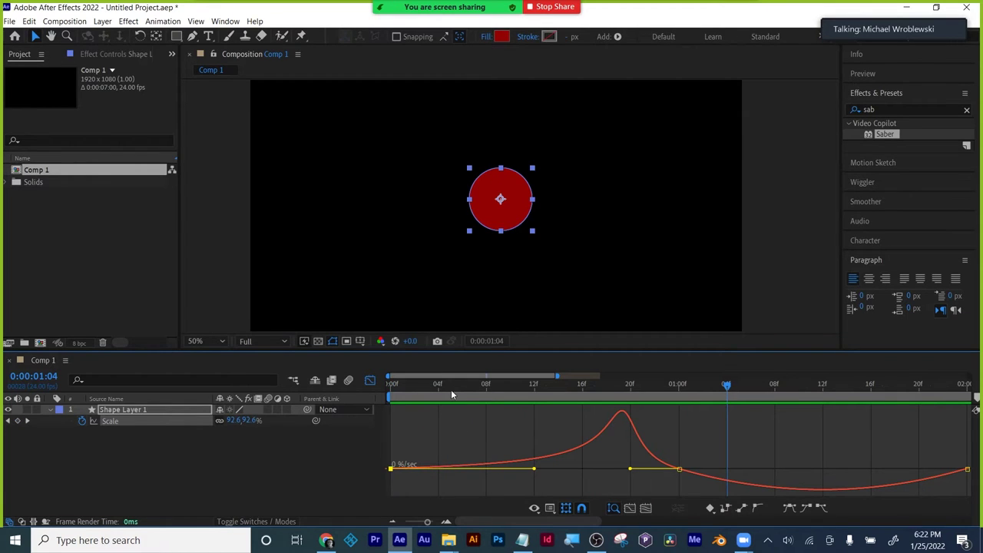
key(space)
drag(392, 384, 596, 390)
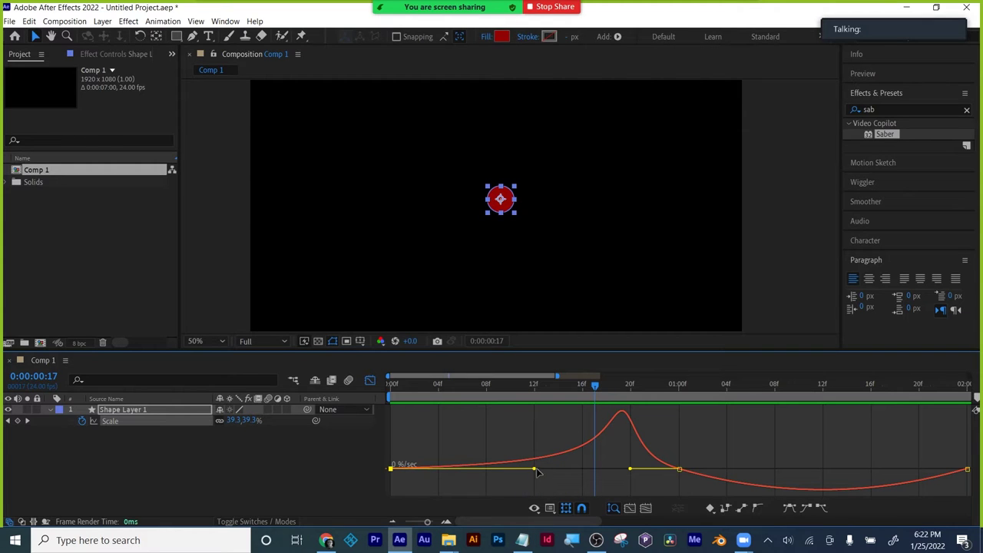
- Shorten the first Scale keyframe's outgoing handle to about frame 1 and preview from 0:00:00:00, stopping at 0:00:00:19
drag(535, 470, 397, 469)
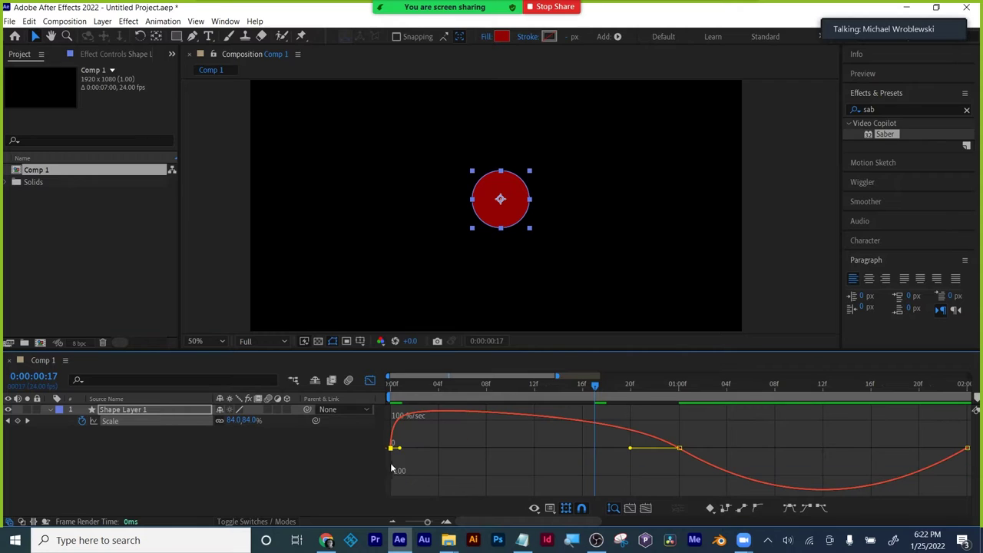
drag(409, 383, 365, 390)
key(space)
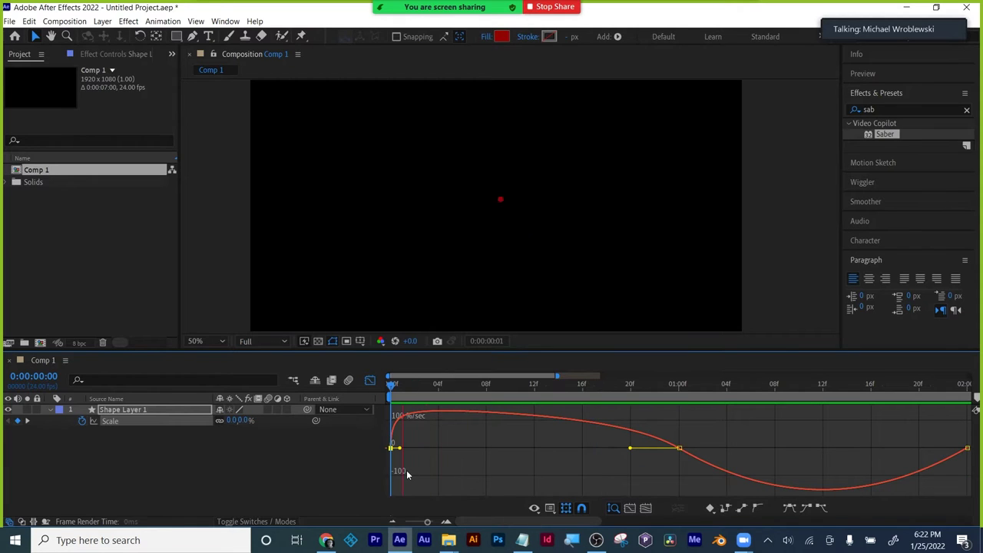
key(space)
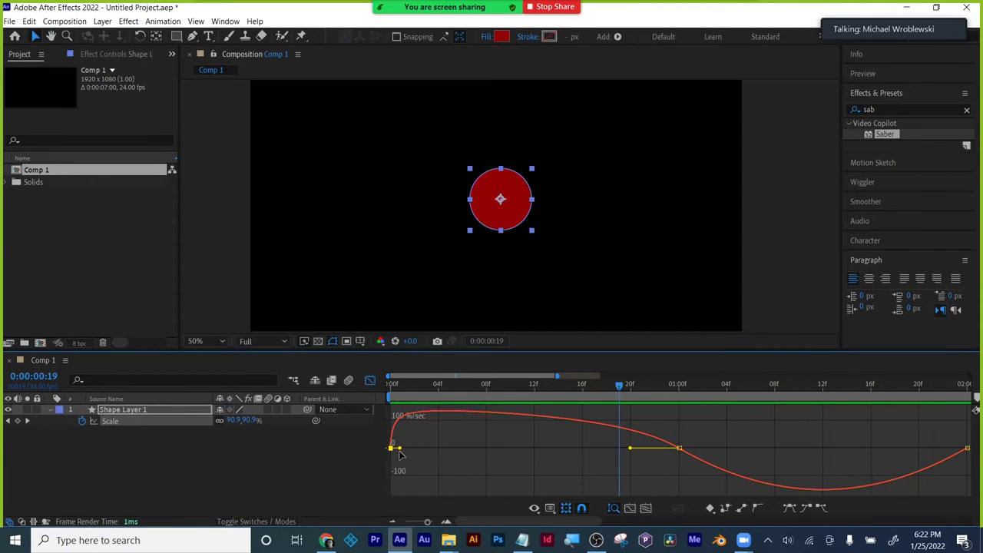
- Enlarge the graph area further and readjust the first Scale keyframe's outgoing handle, leaving it at about frame 2
drag(402, 450, 518, 458)
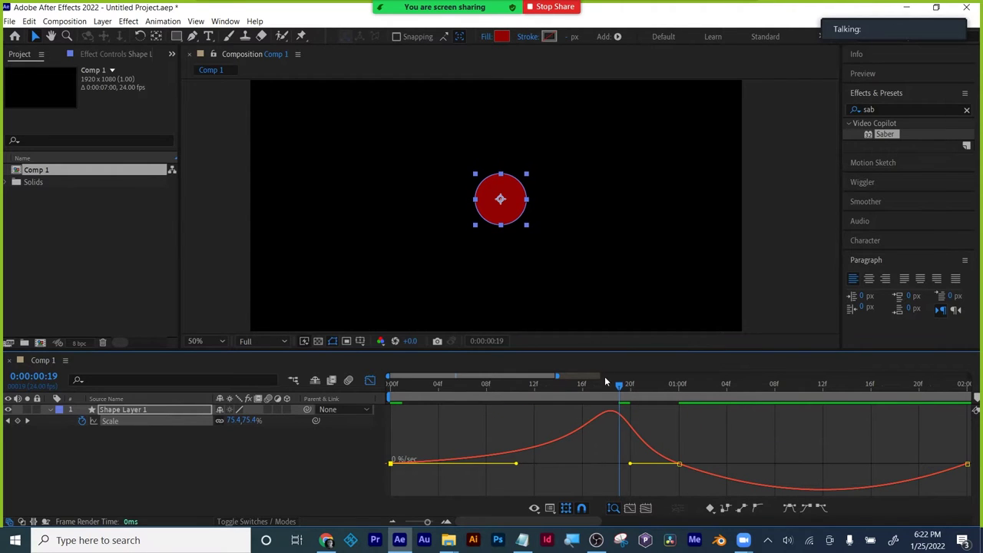
drag(608, 352, 600, 320)
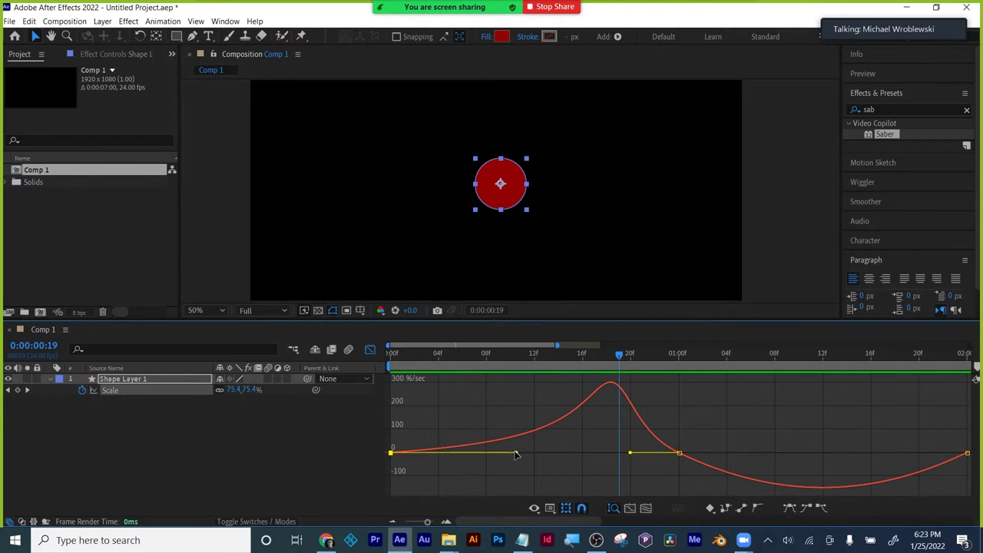
drag(516, 454, 405, 451)
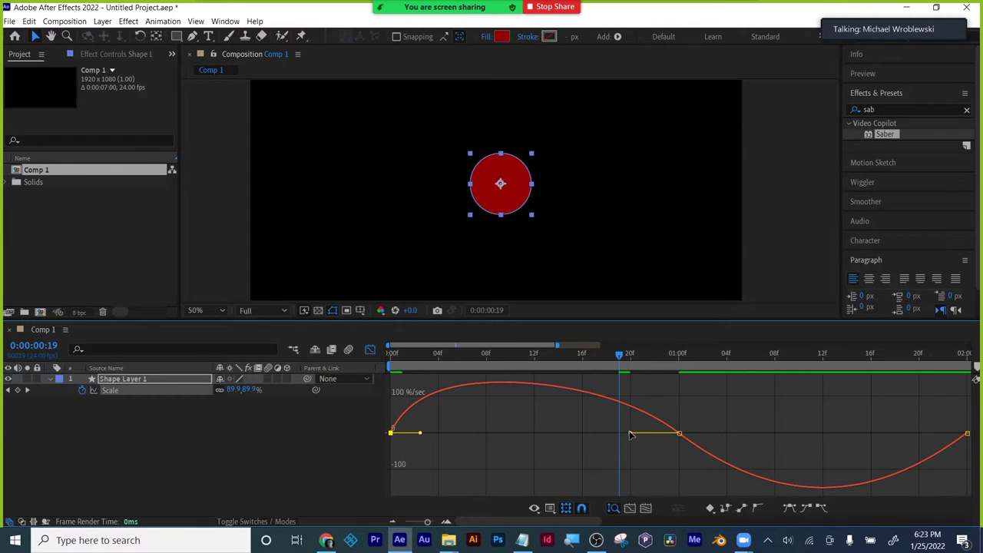
- On the Scale keyframe at 0:00:01:00, extend the incoming handle to about 0:00:00:12 and the outgoing handle to about 0:00:01:12
drag(631, 433, 572, 436)
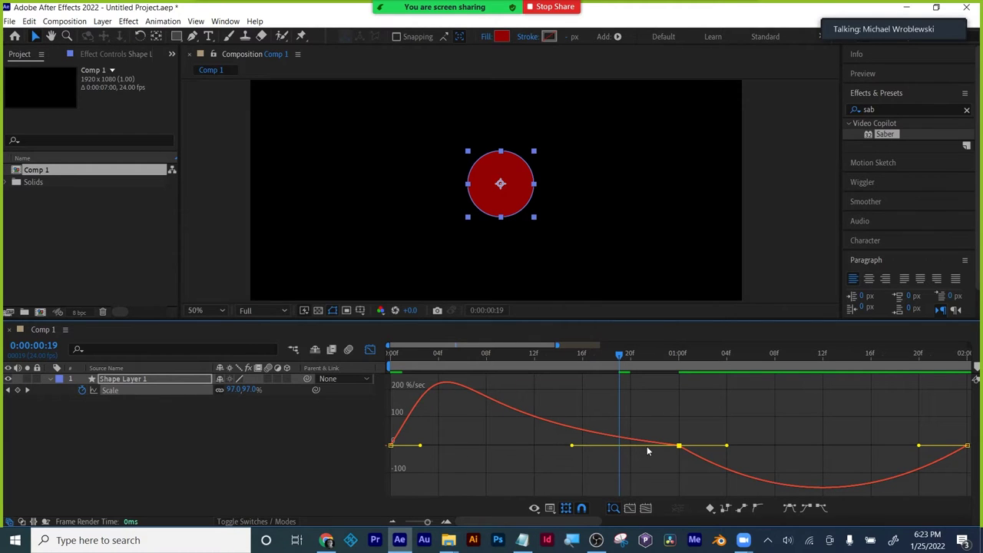
click(573, 449)
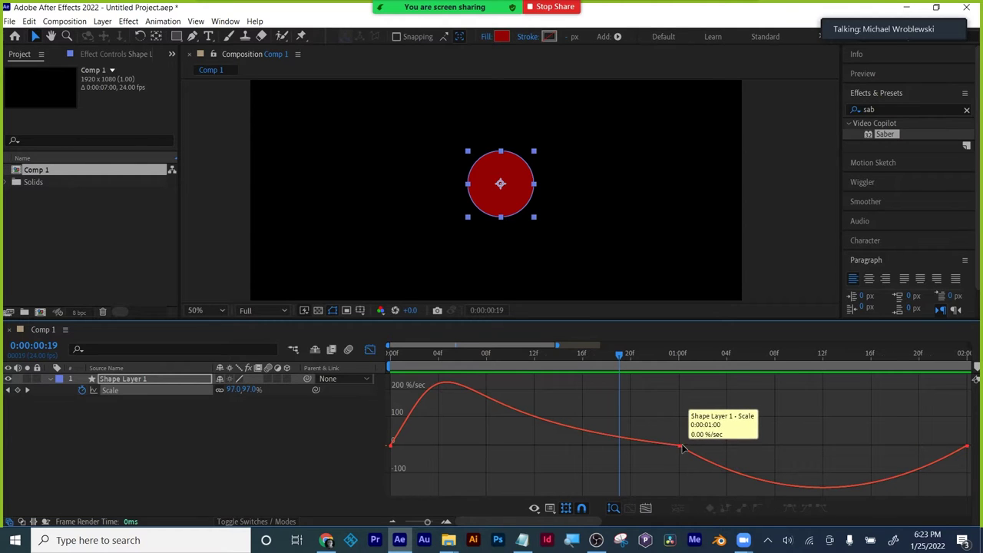
key(ctrl+a)
drag(573, 450, 533, 457)
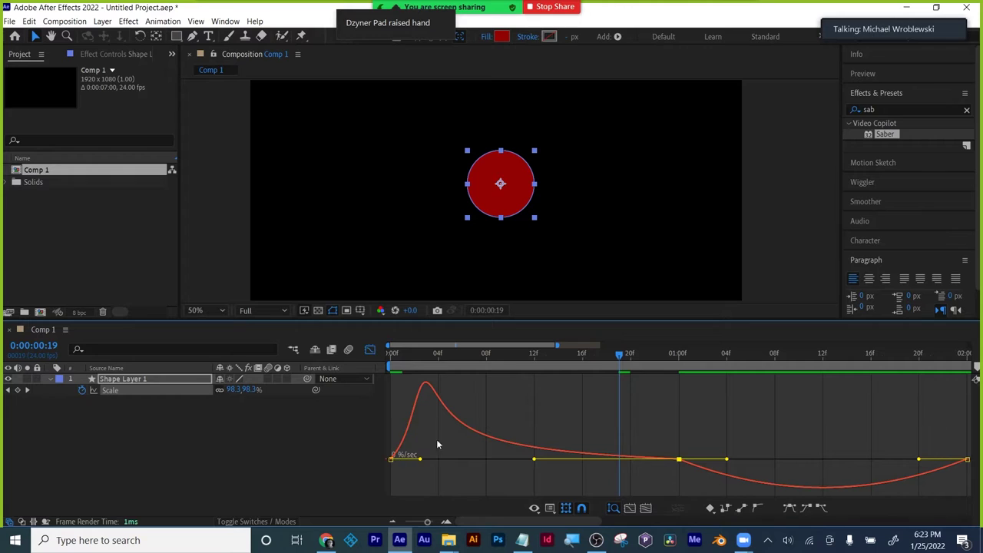
click(678, 459)
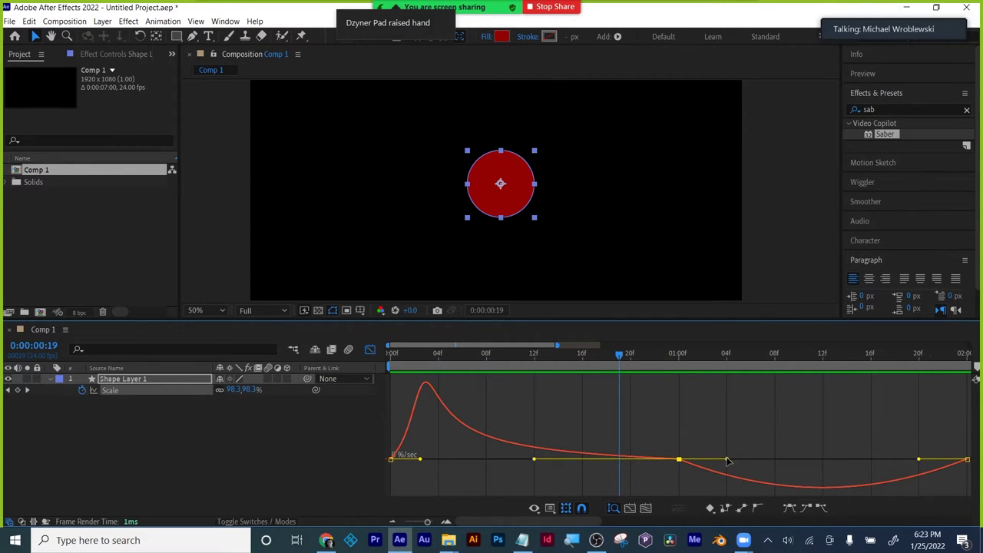
drag(728, 461, 854, 463)
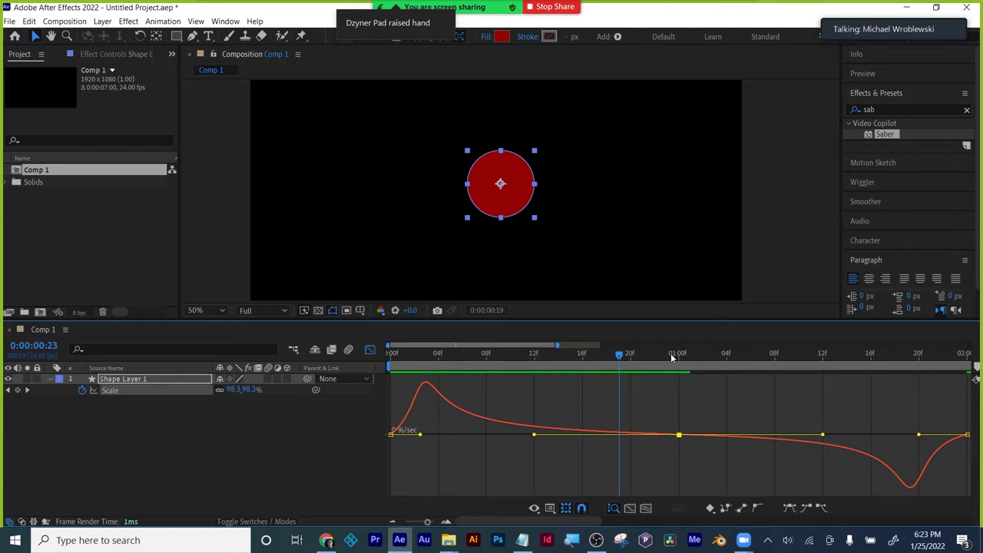
- Shorten the incoming speed handle of the Scale keyframe at 0:00:02:00 to within one frame and preview the animation from 0:00:00:00
key(space)
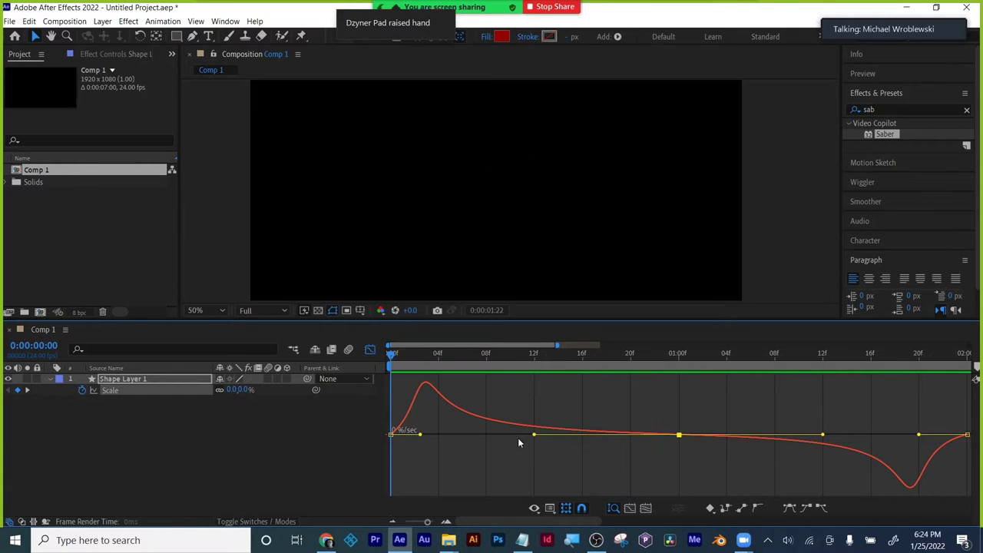
key(space)
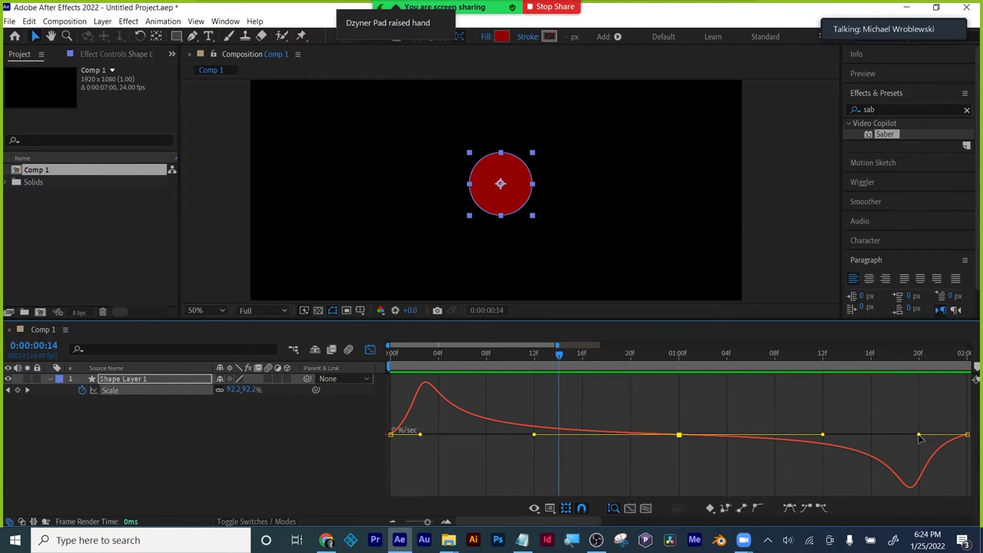
drag(920, 436, 964, 440)
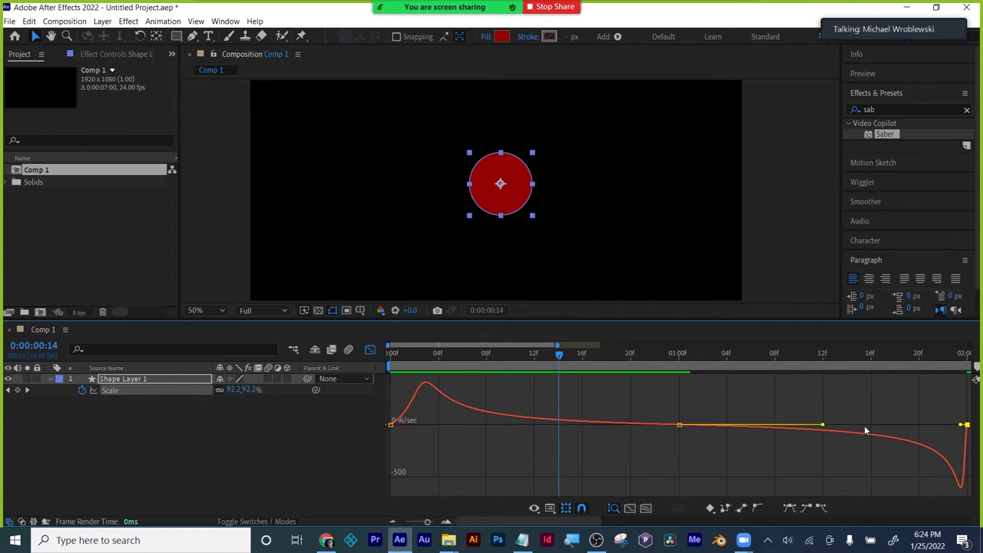
key(Home)
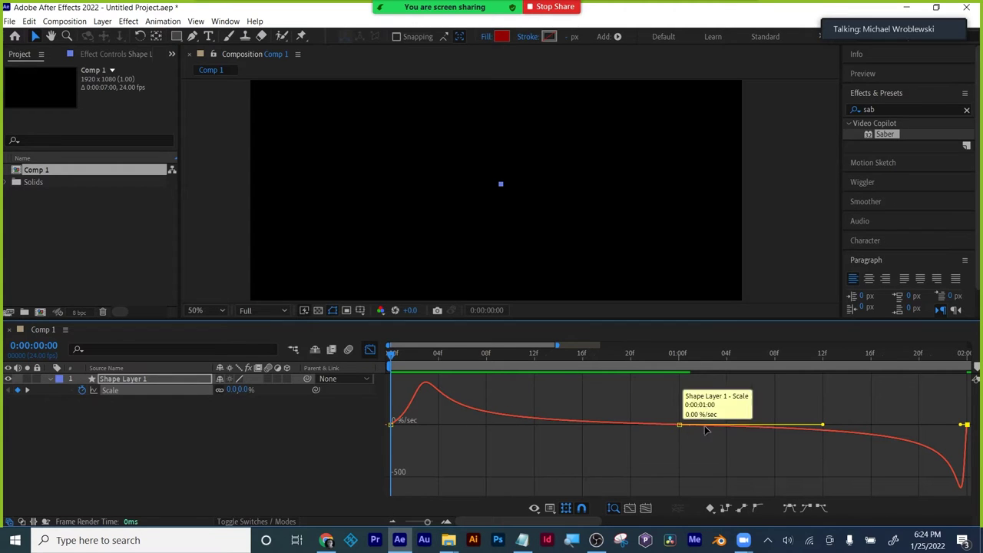
key(space)
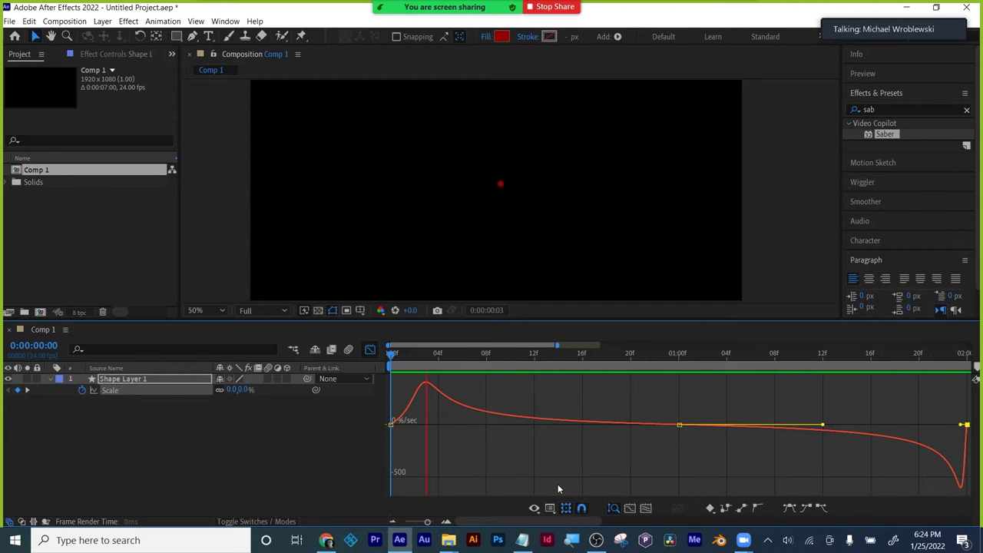
key(space)
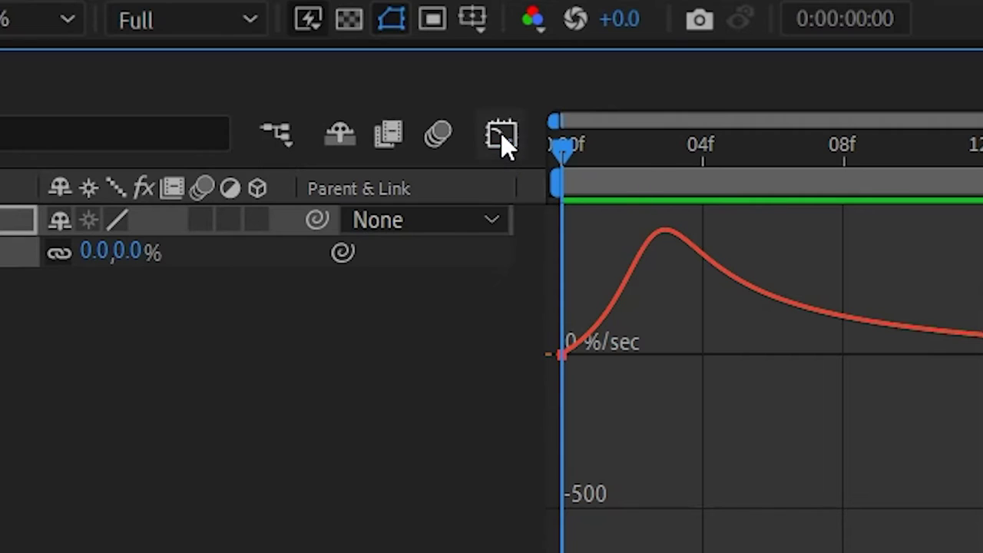
- Leave the Graph Editor, fit the whole timeline in view, preview the animation and enlarge the composition viewer
click(502, 137)
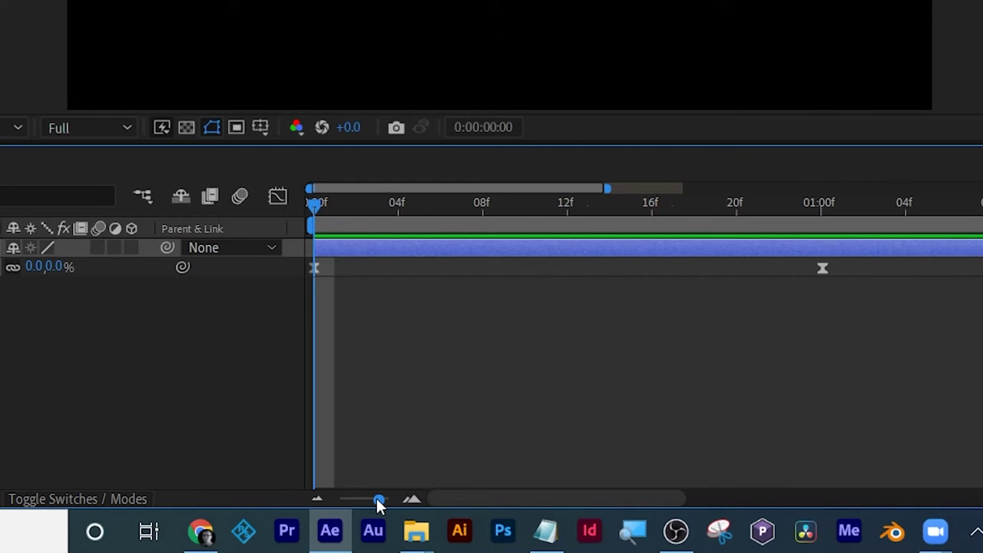
drag(377, 499, 341, 497)
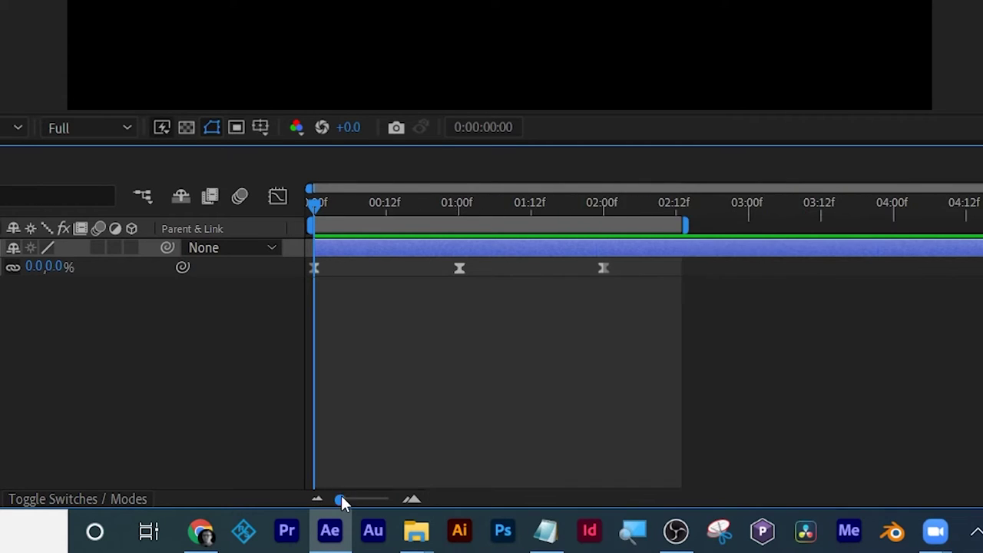
key(space)
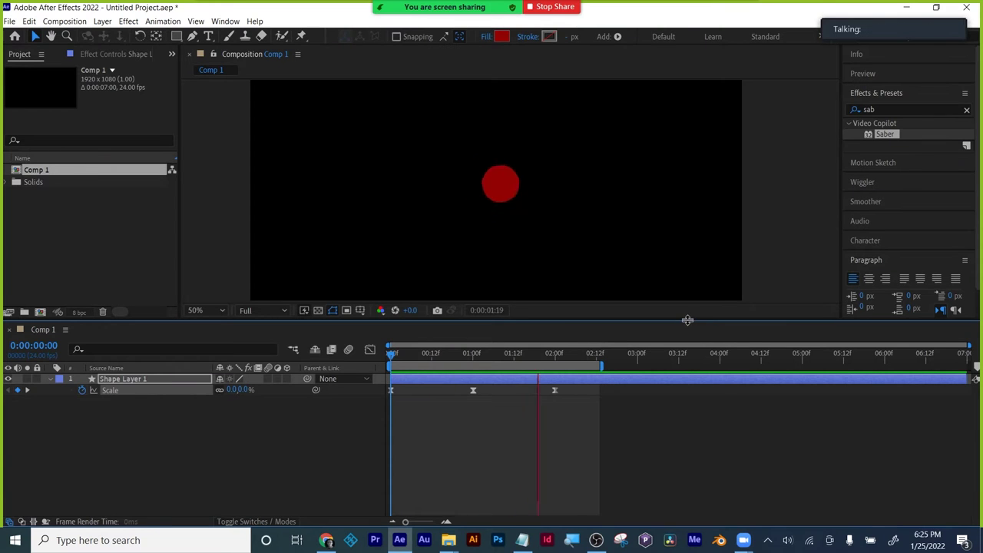
drag(688, 320, 683, 378)
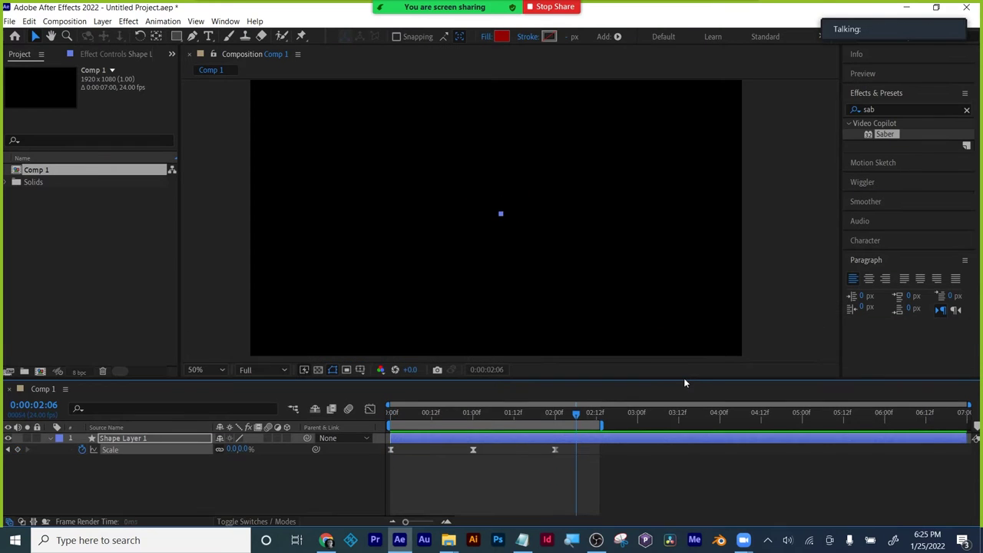
- Duplicate Shape Layer 1 and reveal the copy's Scale keyframes
click(637, 438)
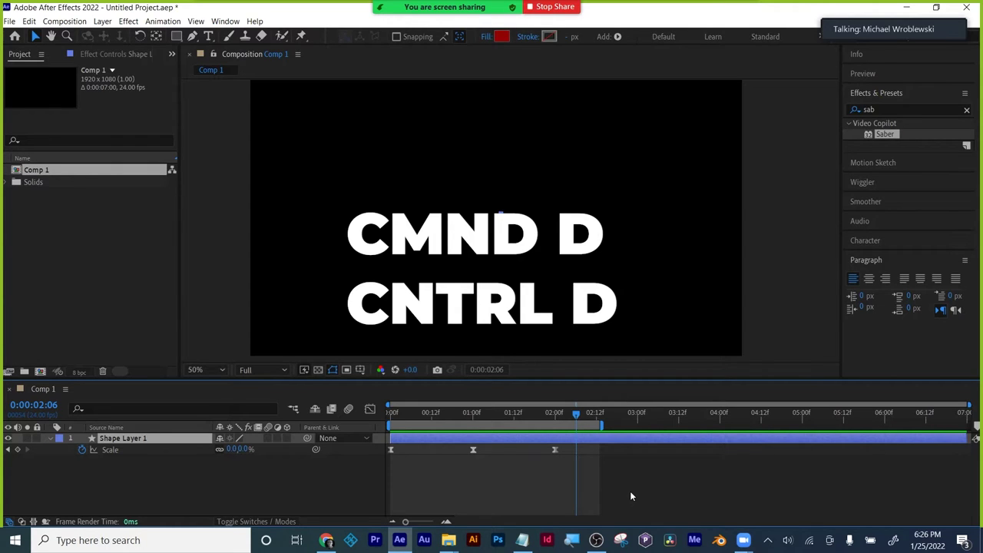
key(ctrl+d)
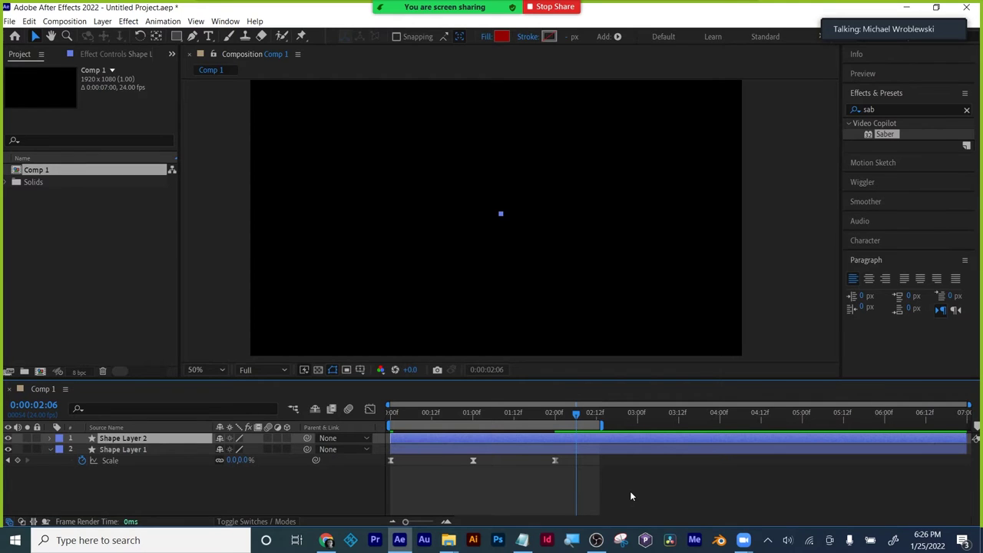
key(u)
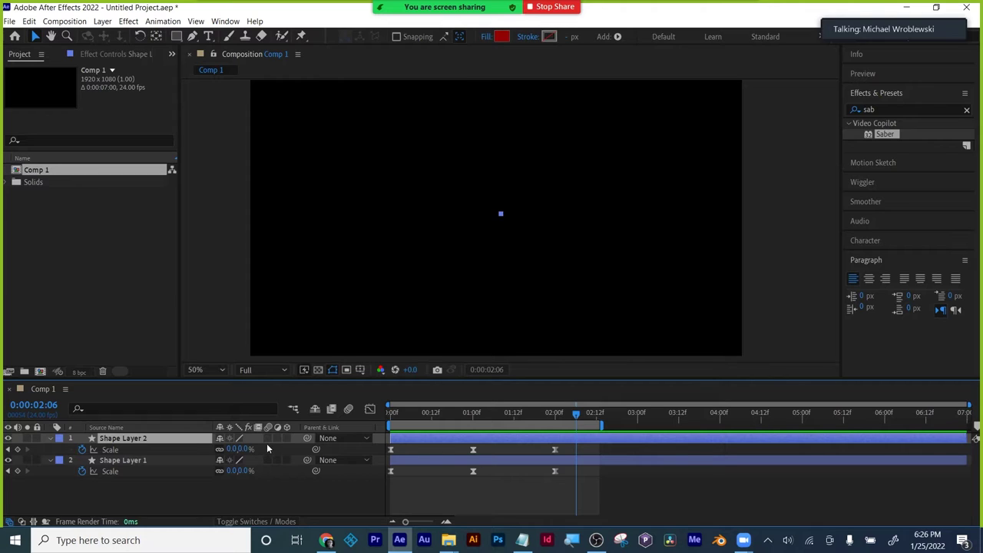
- At 0:00:00:13, examine Shape Layer 2's Scale speed curve in the Graph Editor and return to the layer bars
drag(404, 415, 435, 413)
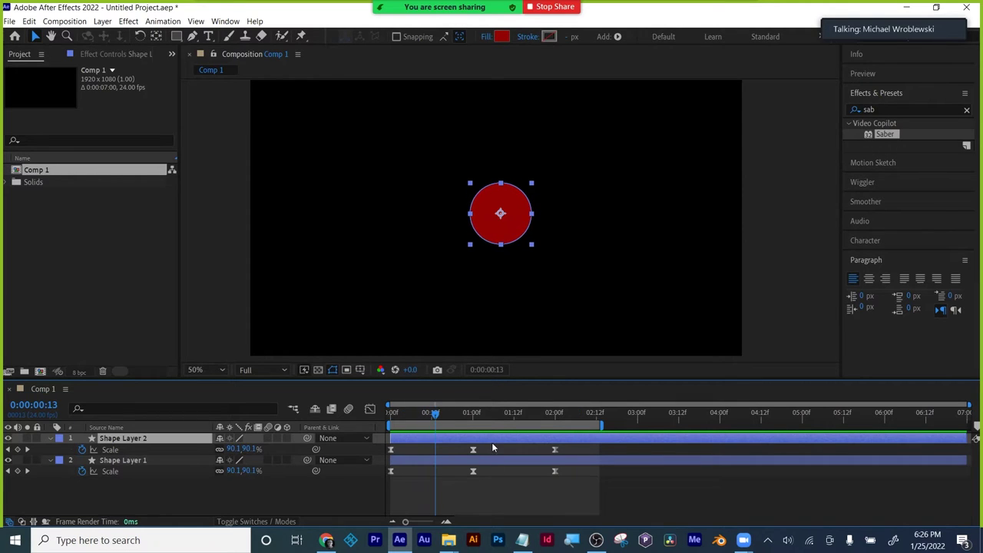
click(111, 449)
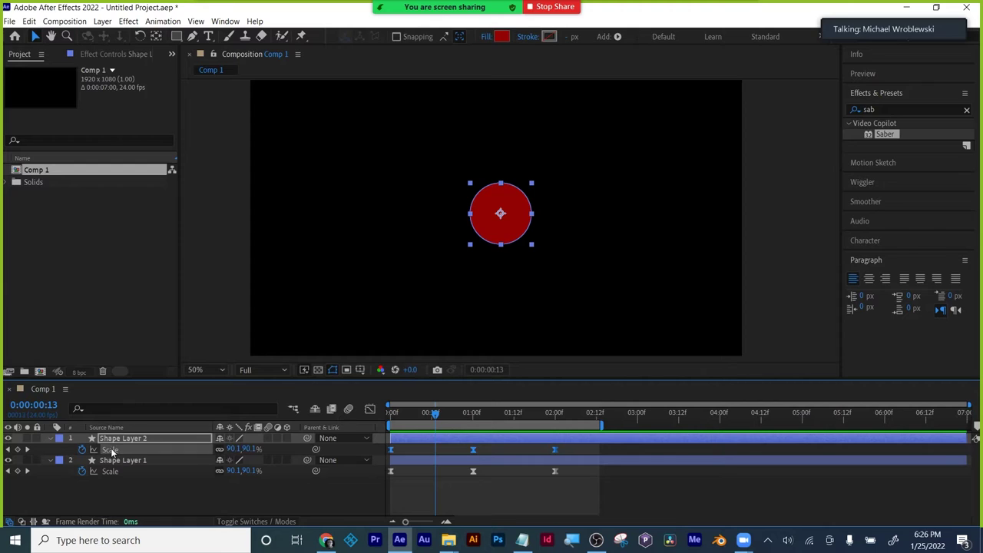
click(370, 409)
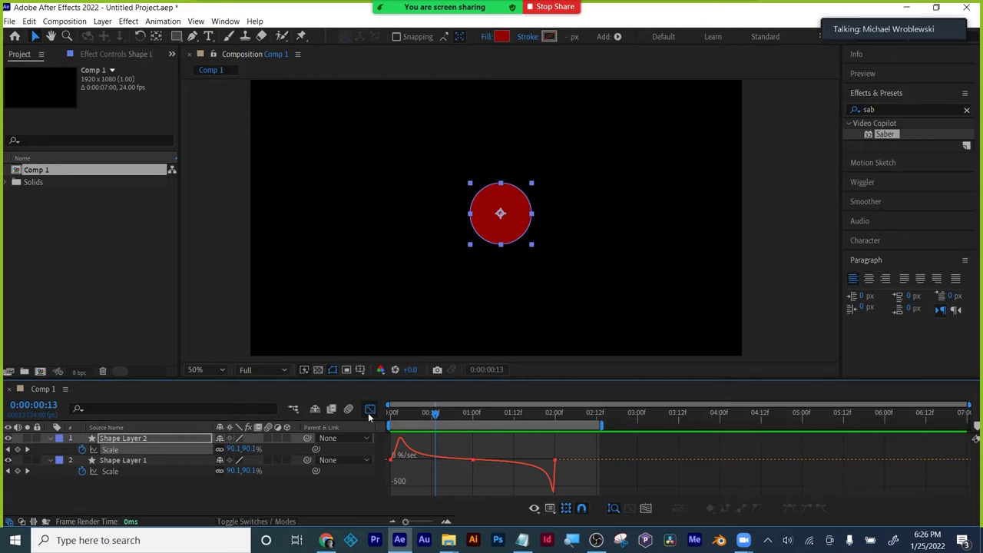
click(369, 410)
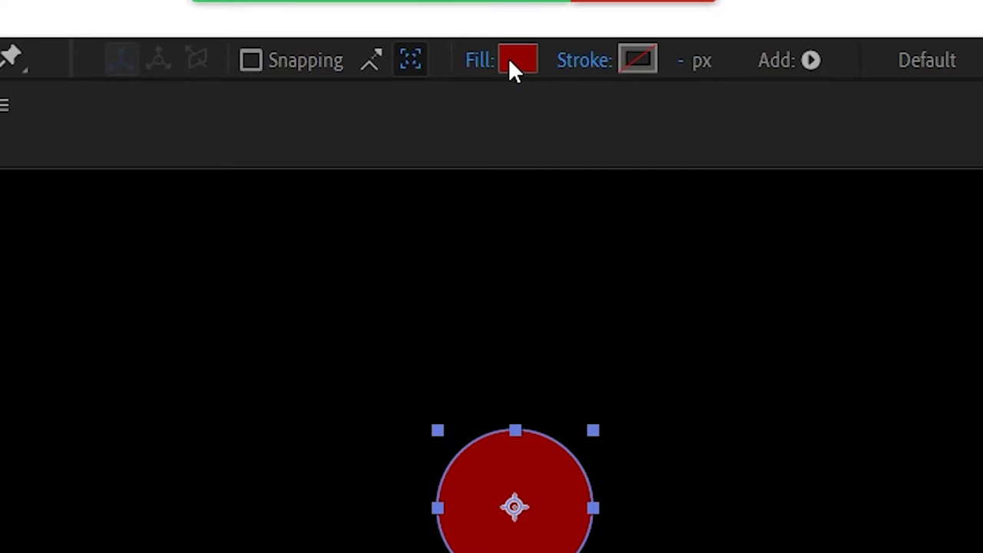
- Change Shape Layer 2's fill to dark blue (080392)
click(513, 61)
drag(630, 374, 628, 356)
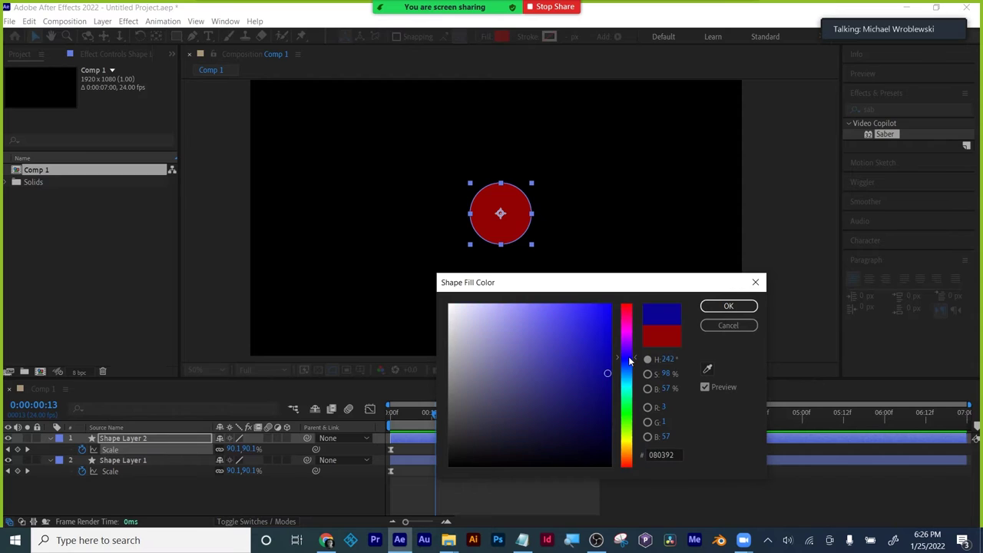
click(722, 307)
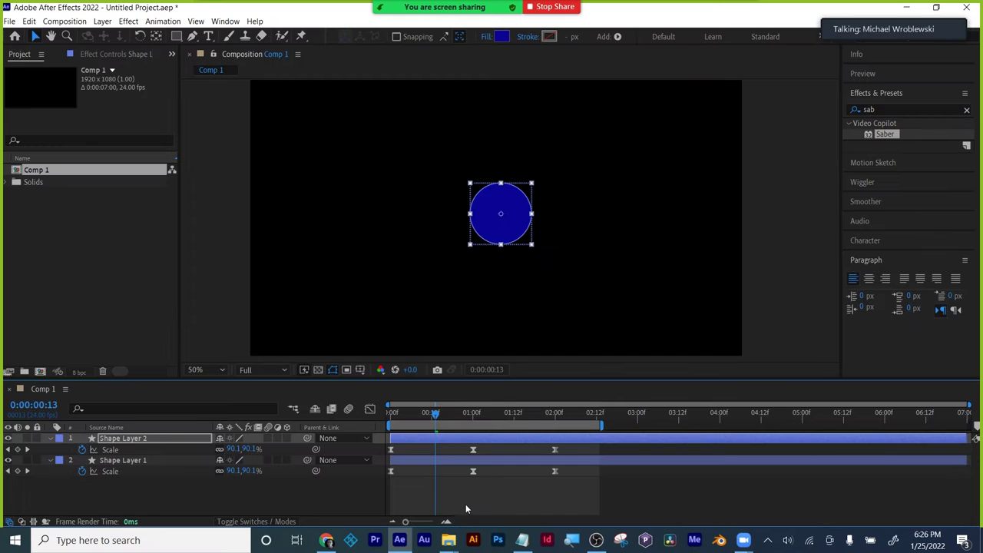
- Shift Shape Layer 2 to start at about frame 8 and preview from 0:00:00:00, stopping at 0:00:01:17
click(387, 413)
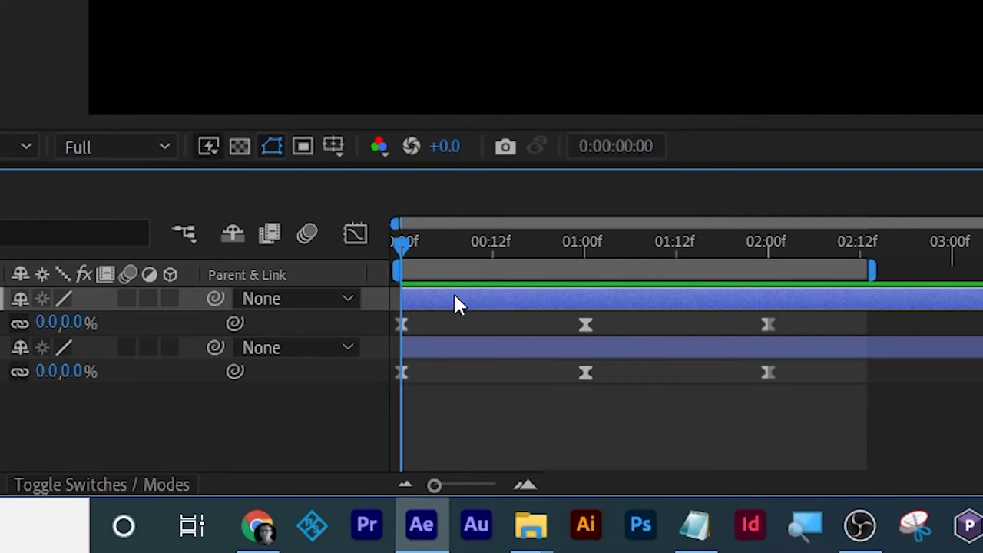
drag(455, 297, 516, 307)
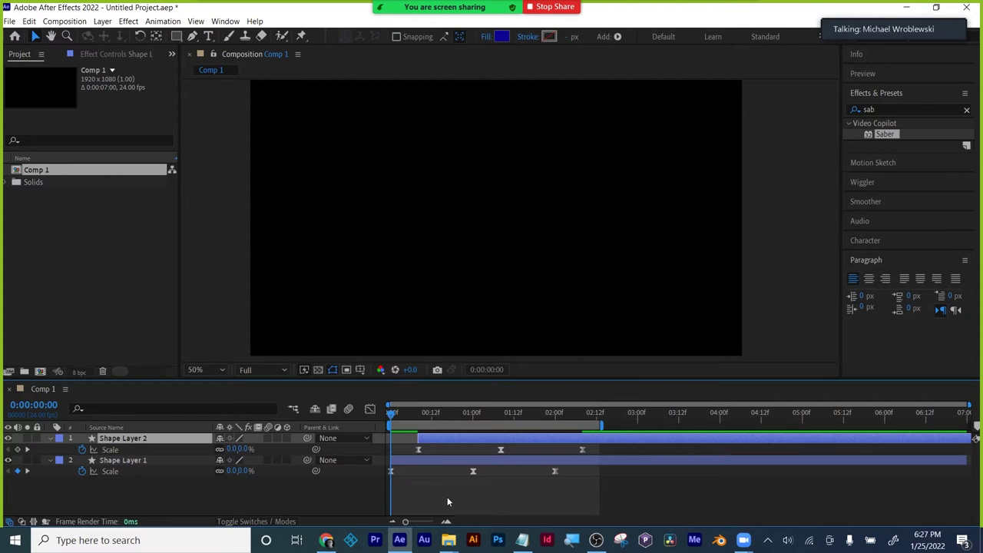
key(space)
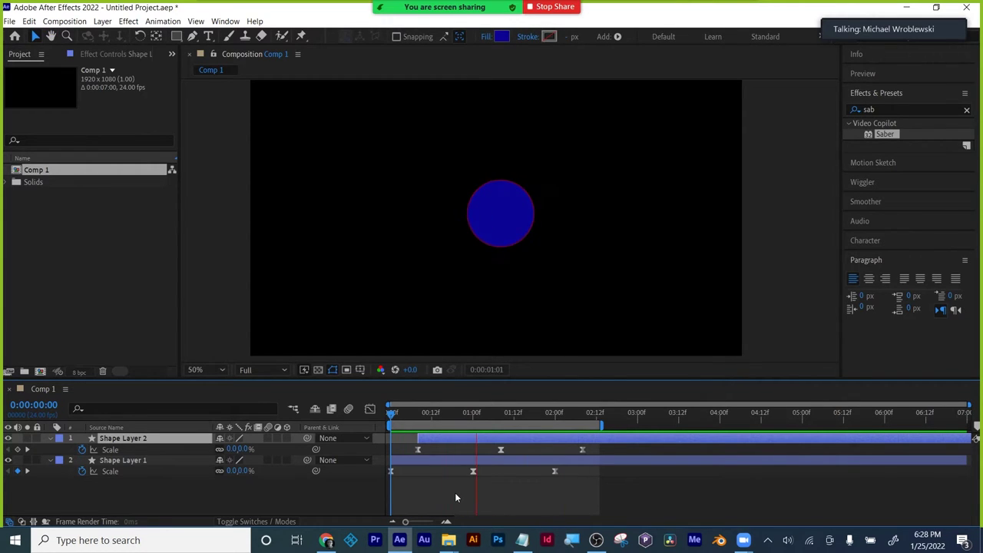
click(450, 444)
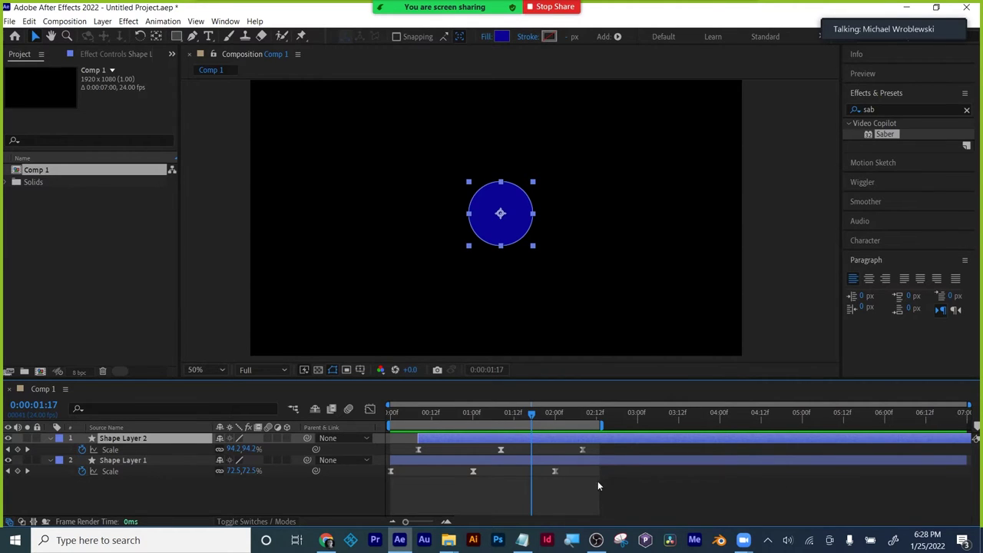
- Duplicate Shape Layer 2 with its Scale keyframes shown and shift the copy to start at about frame 20
key(ctrl+d)
key(u)
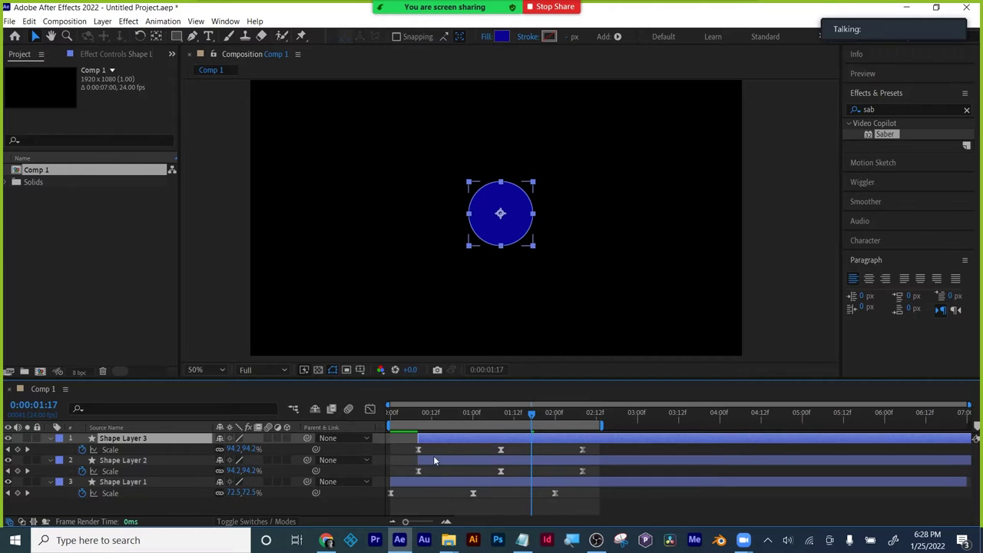
drag(438, 437, 450, 466)
- Fill Shape Layer 3 with black (000000) and preview from 0:00:00:00 with the work area extended to about 0:00:03:00
click(502, 38)
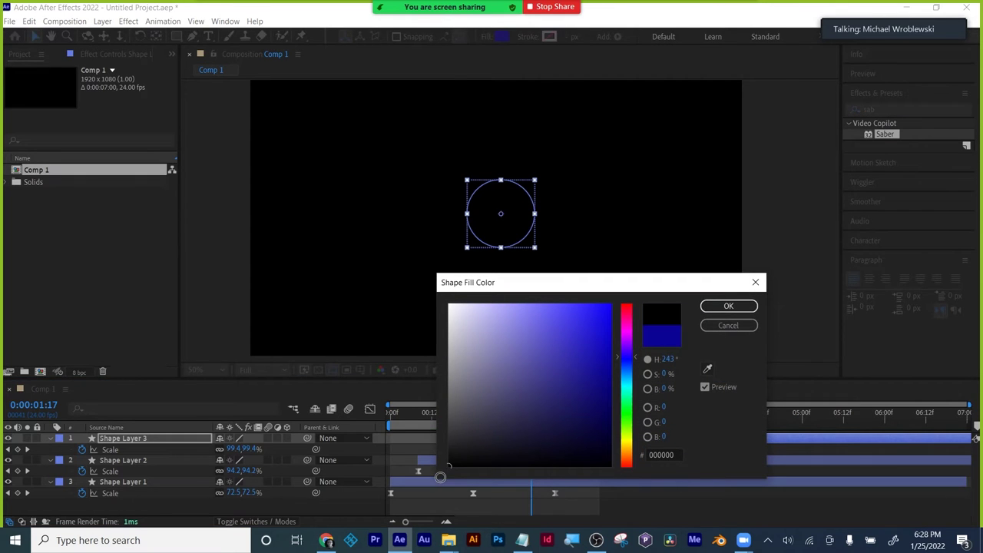
click(738, 306)
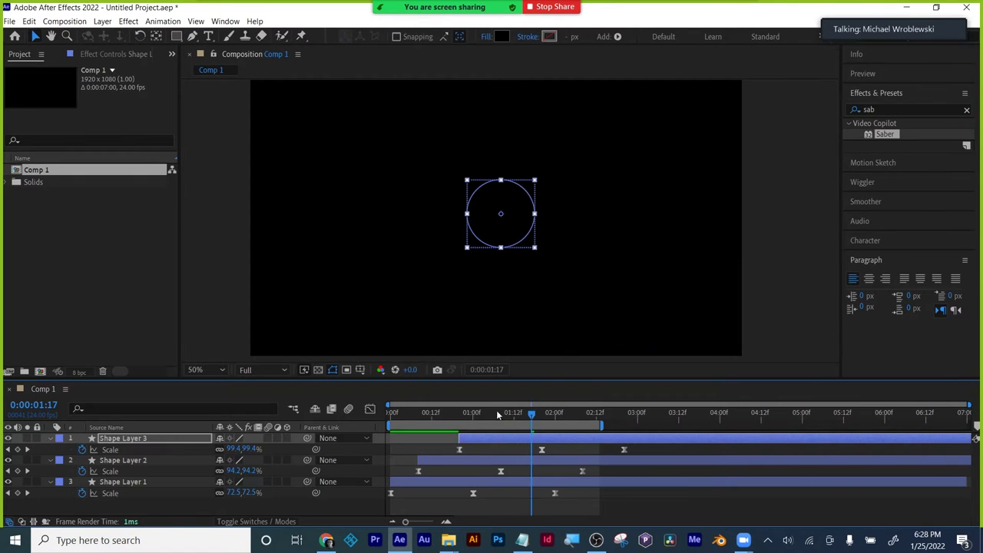
drag(497, 410, 391, 412)
click(424, 503)
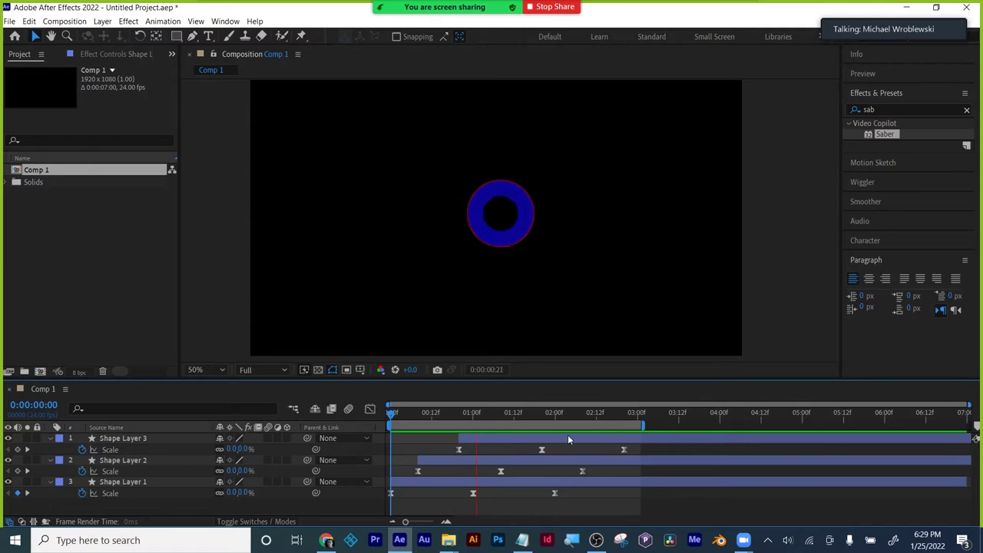
- Move Shape Layer 3's start to about frame 15 and preview at 100% magnification with the work area ending near 0:00:02:20, stopping at 0:00:02:08
drag(495, 438, 477, 437)
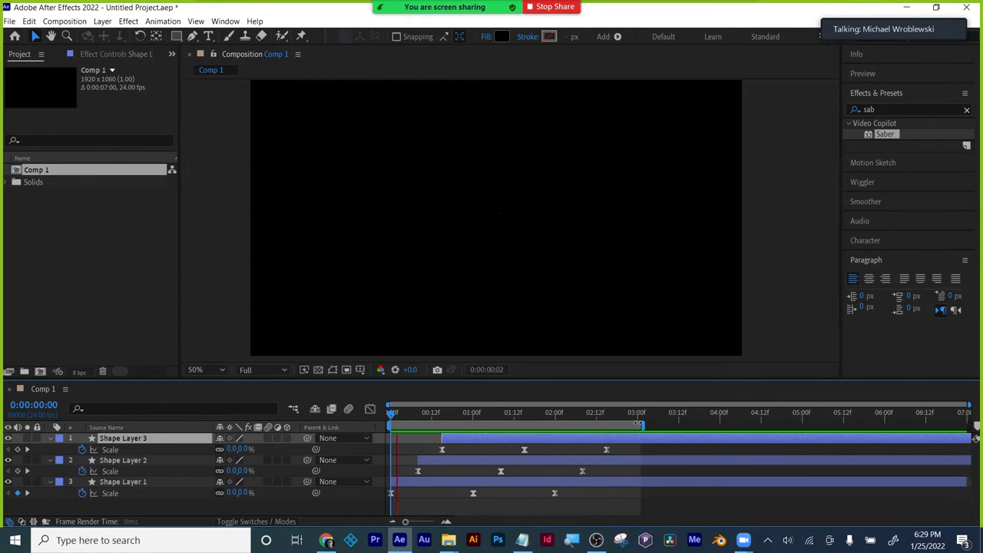
key(space)
key(slash)
key(space)
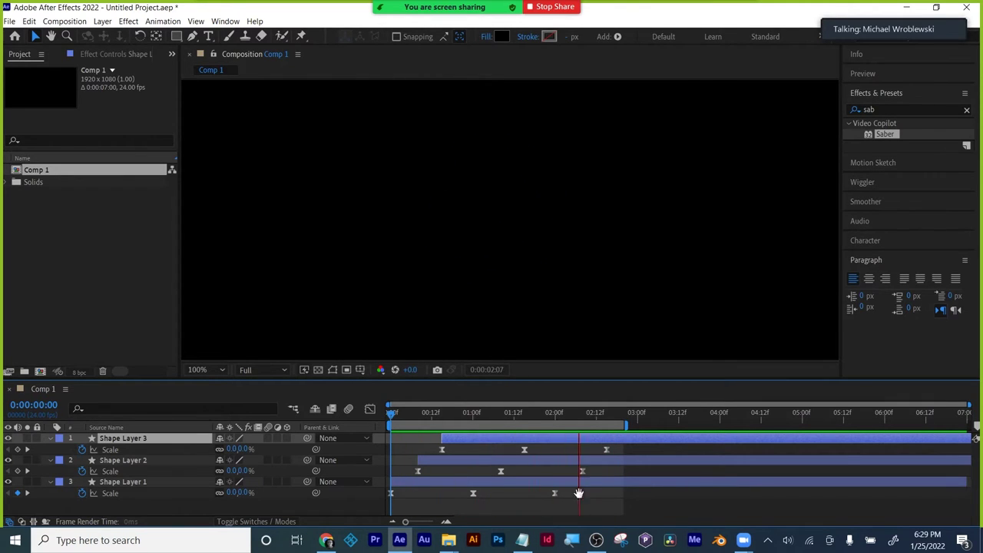
key(space)
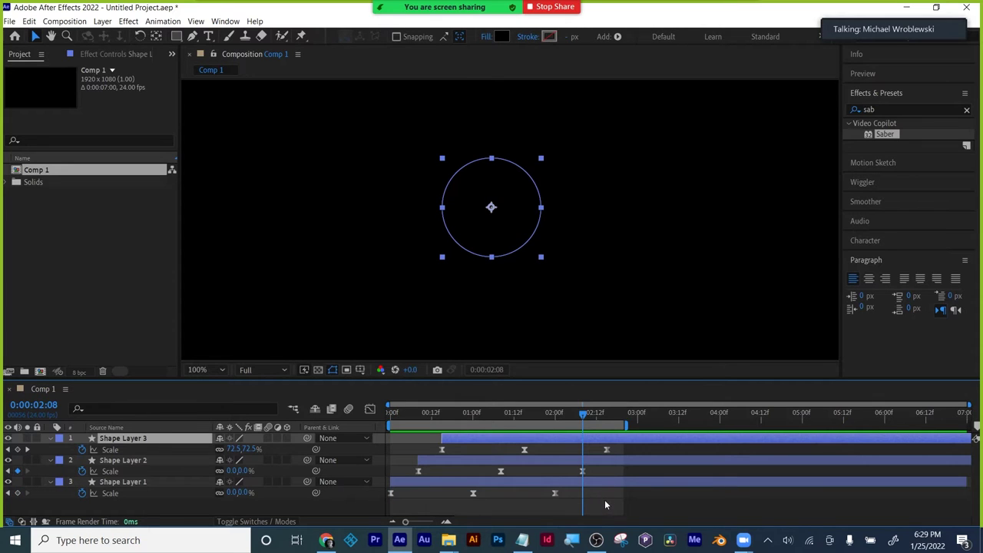
- Delete all three shape layers from Comp 1 and activate the Rectangle tool
drag(605, 499, 637, 436)
key(q)
key(ctrl+a)
key(Delete)
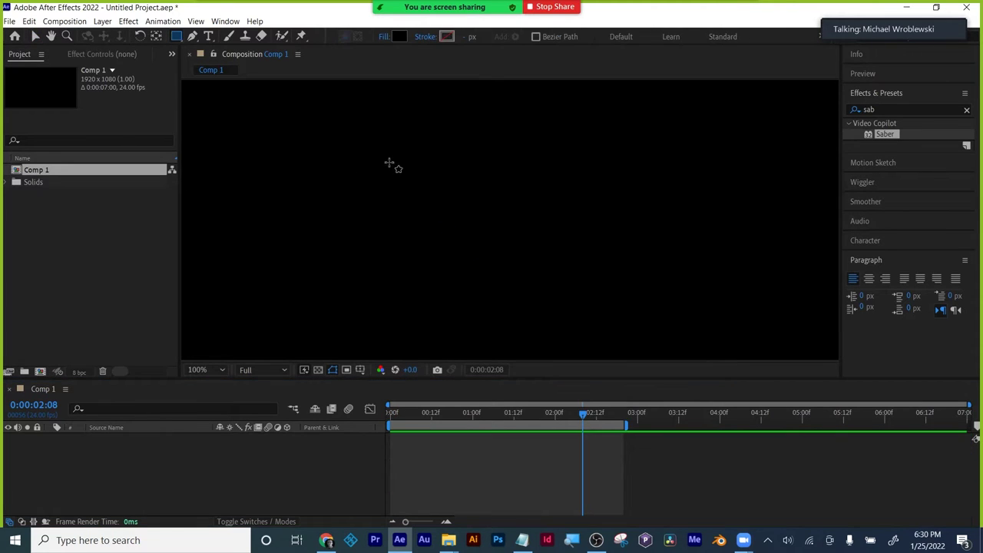
- Set the shape fill color to bright yellow (FEF500)
click(399, 36)
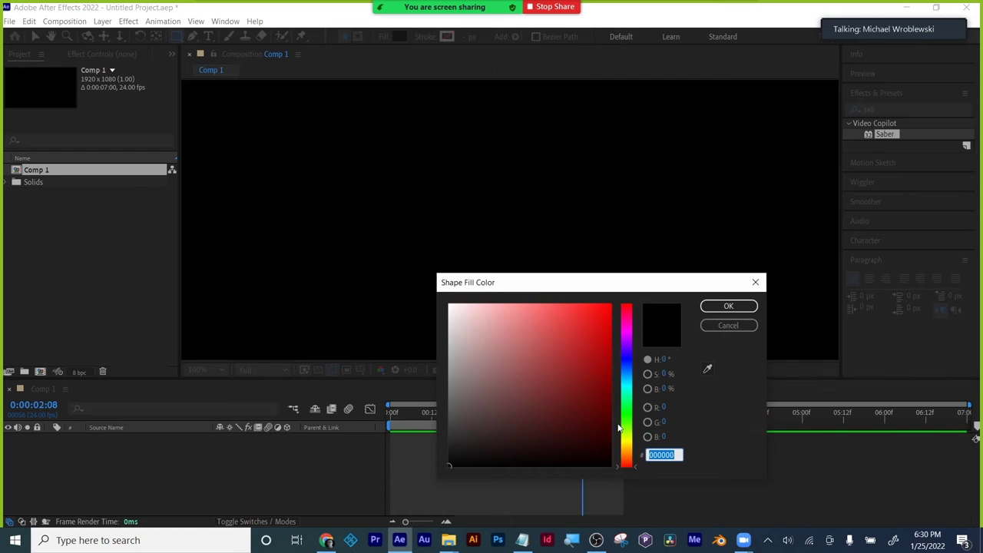
click(627, 434)
drag(562, 327, 616, 305)
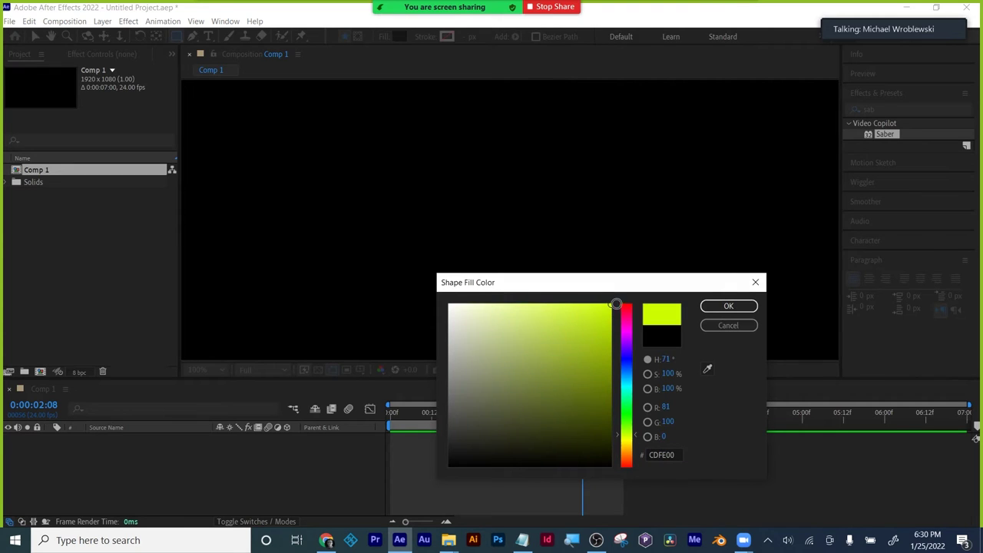
click(626, 441)
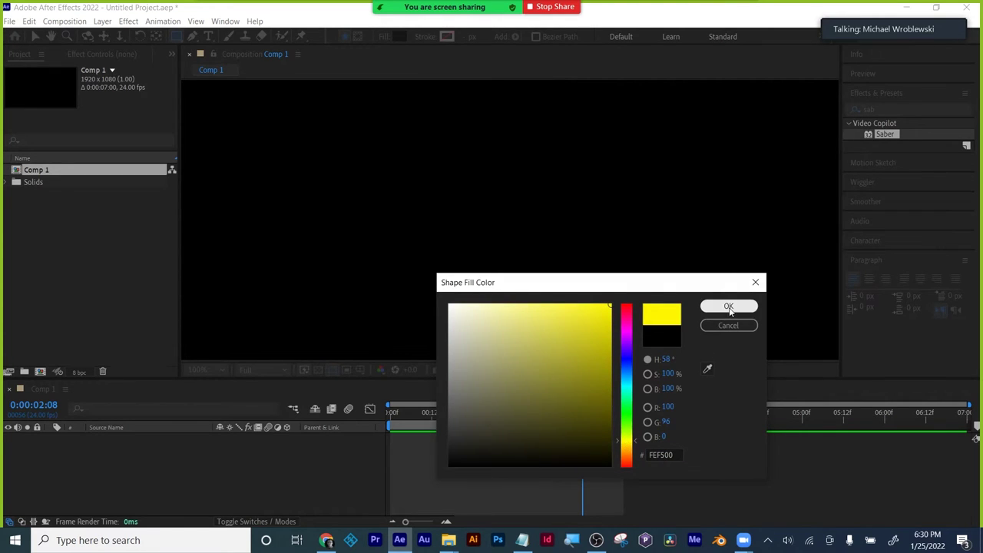
click(729, 307)
- Draw a nearly square yellow rectangle near the composition's center, return to 0:00:00:00, deselect it and activate the Selection tool
drag(441, 151, 549, 265)
key(Home)
key(ctrl+shift+a)
key(v)
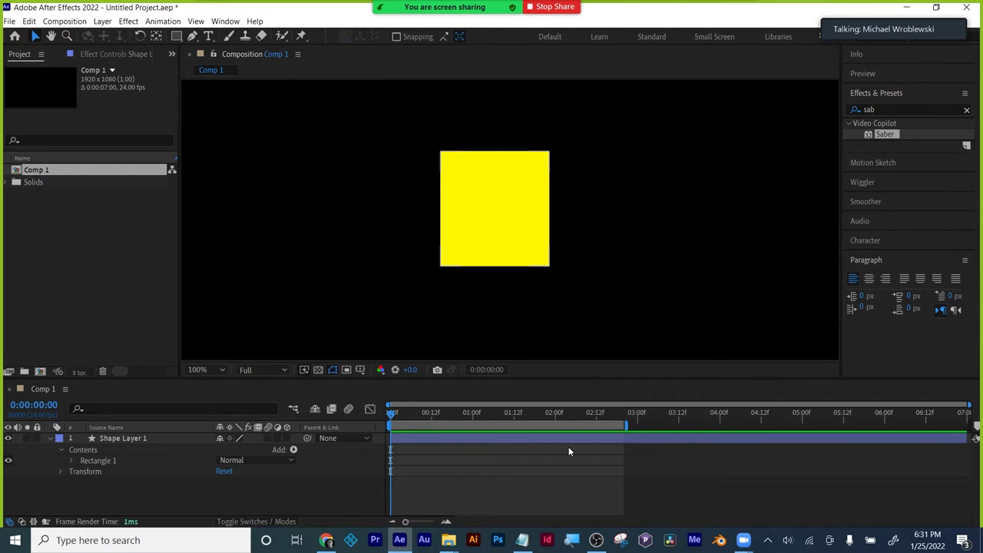
- Select the yellow rectangle and move its anchor point to the middle of its left edge with the Pan Behind tool
click(539, 265)
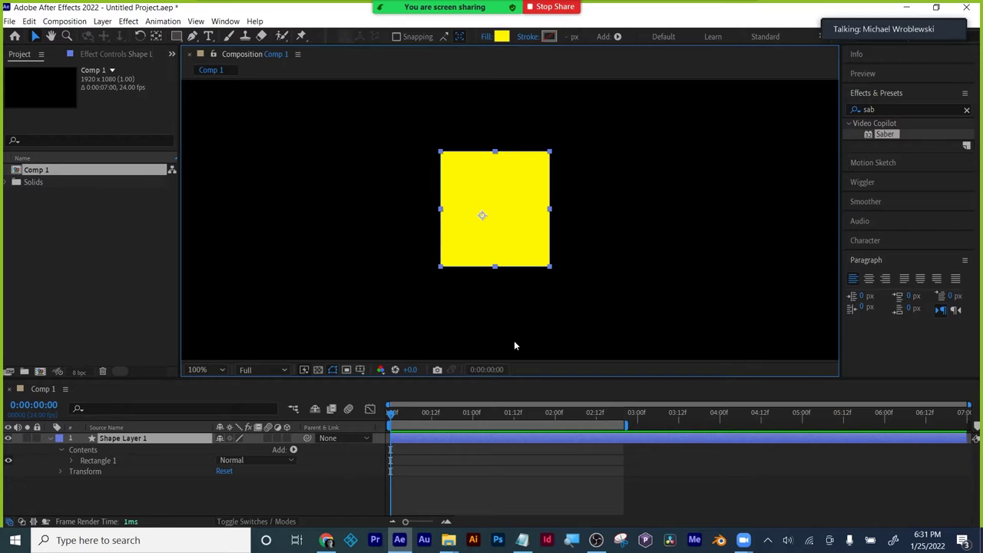
key(y)
drag(482, 215, 440, 209)
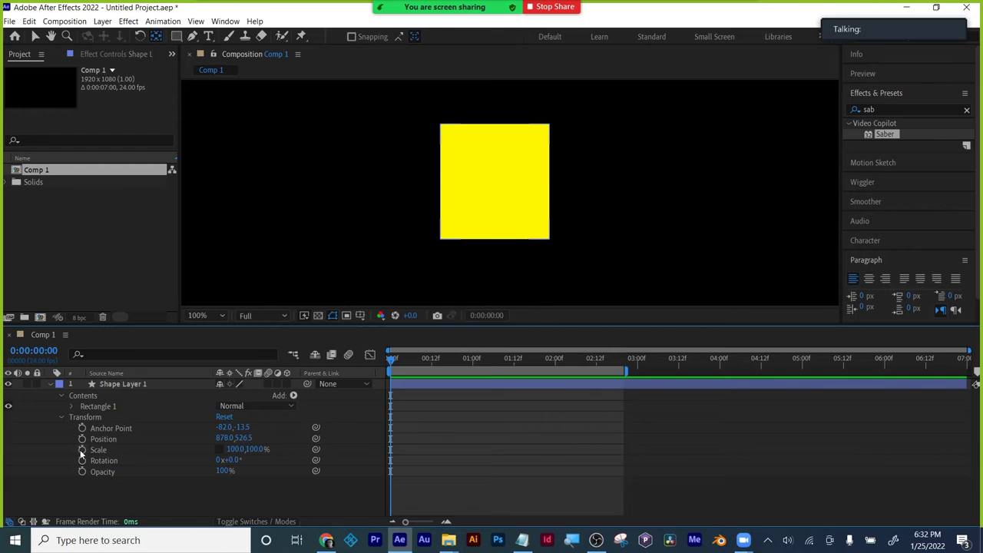
- Add a Scale keyframe to Shape Layer 1 at 0:00:00:00 with the horizontal scale set to 0%
key(alt+shift+s)
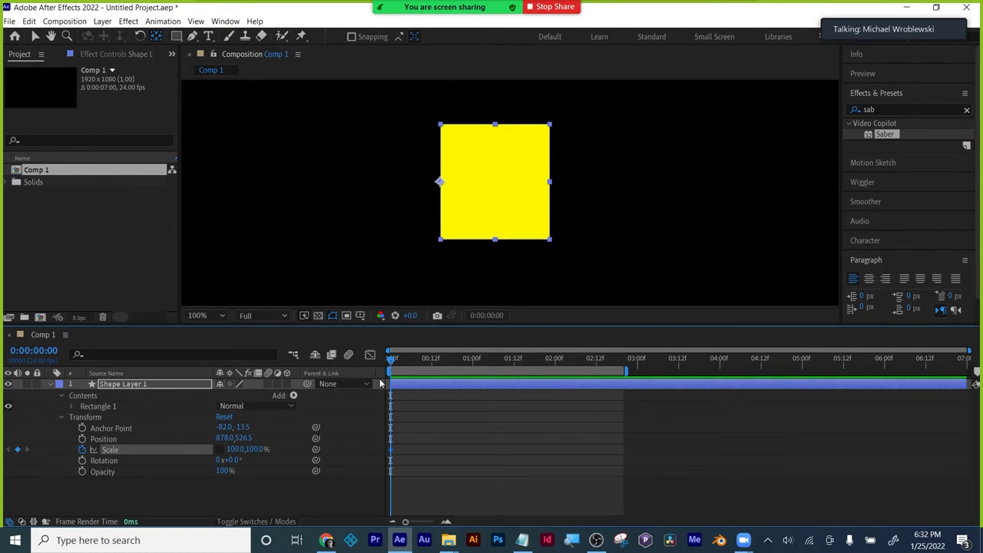
click(234, 449)
text(0)
key(Return)
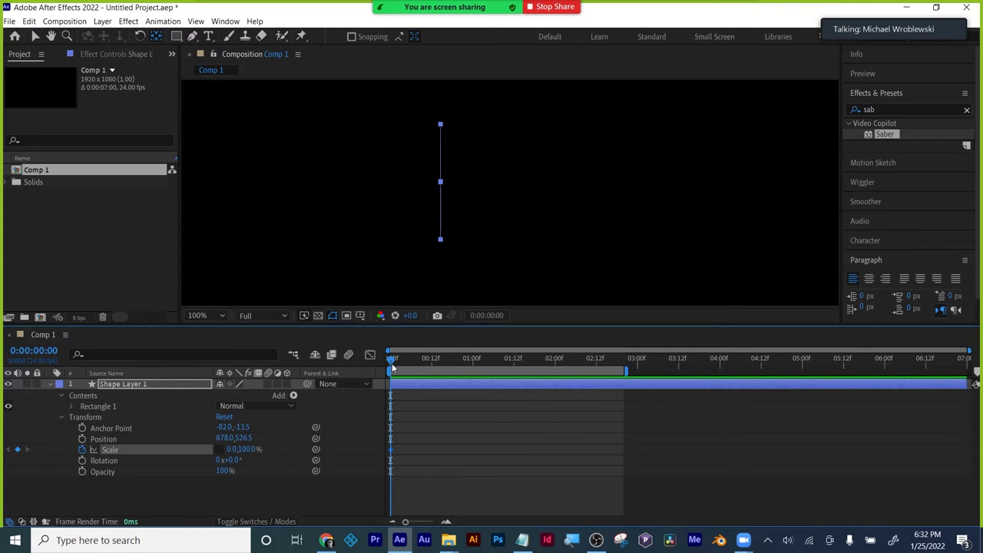
- Set the horizontal Scale to 100% at 0:00:00:23 and preview the rectangle's growth from the start
drag(393, 359, 470, 369)
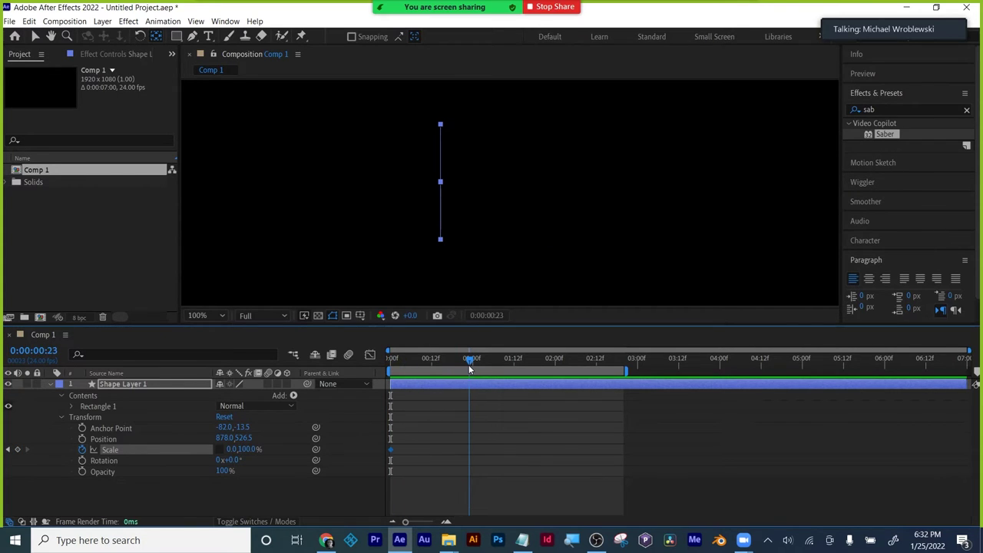
click(232, 451)
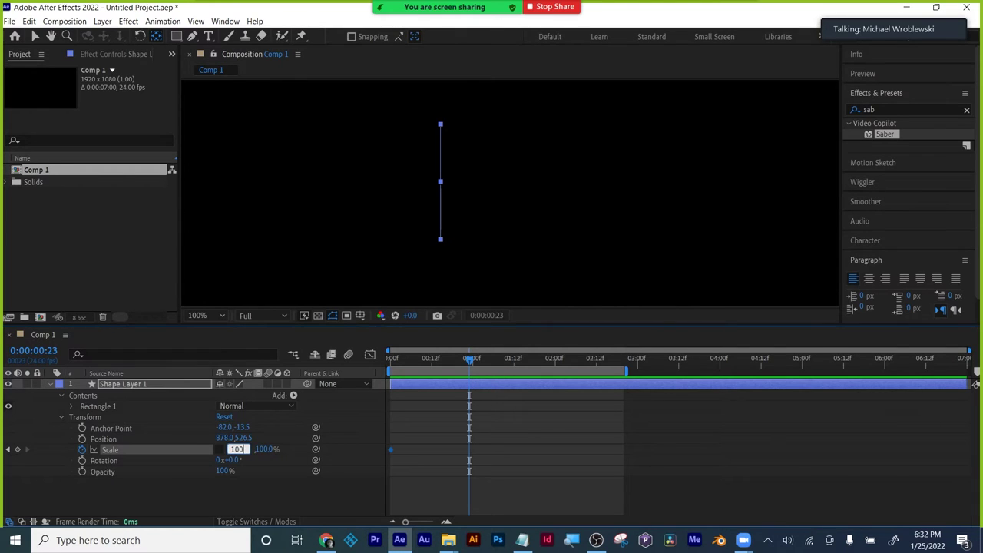
key(Return)
drag(473, 364, 392, 361)
key(space)
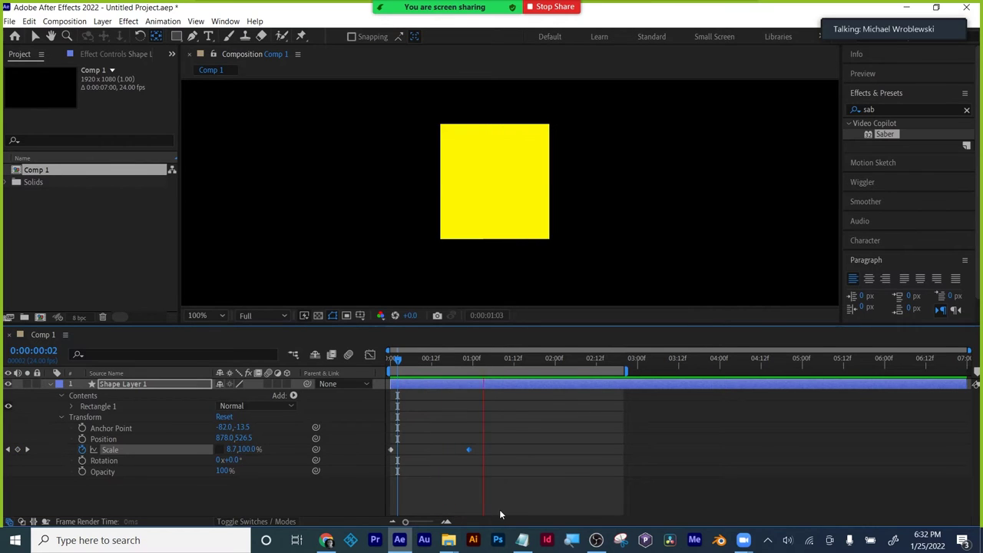
key(space)
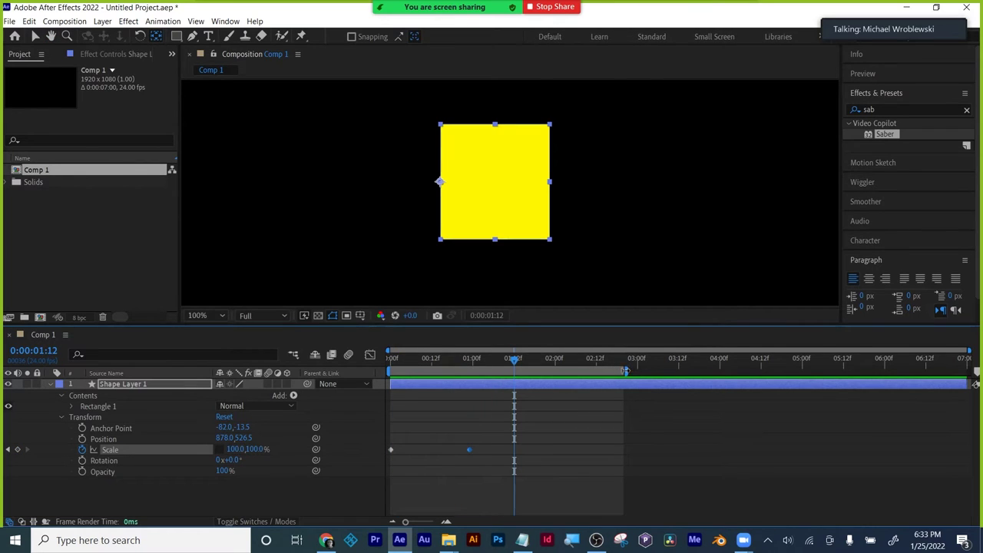
- Shorten the work area to end at about 0:00:01:07 and preview it from the start
drag(626, 371, 392, 361)
key(space)
key(space)
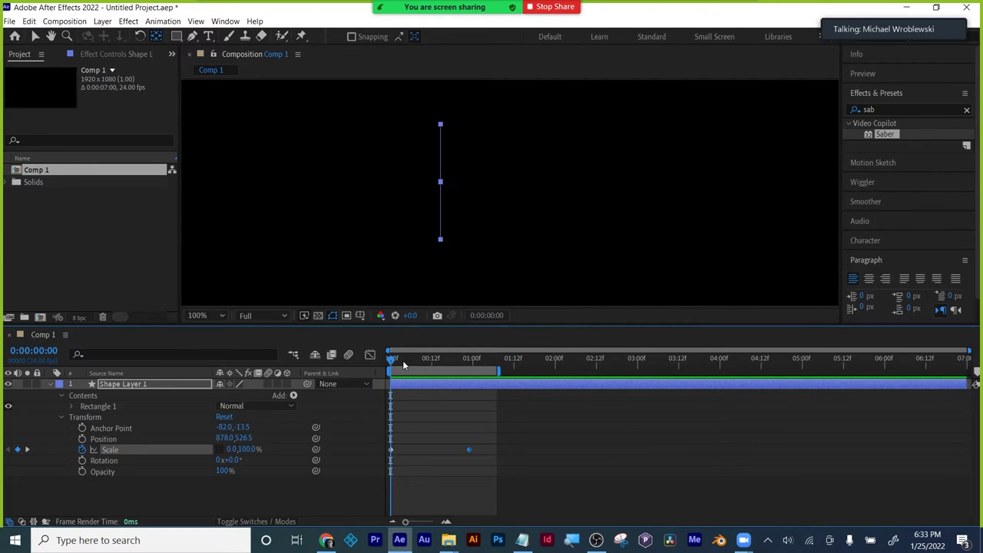
- Clear Shape Layer 1's Scale keyframes, show only its Scale property and set a fresh keyframe at 0:00:00:00
drag(484, 443, 357, 458)
click(123, 384)
key(u)
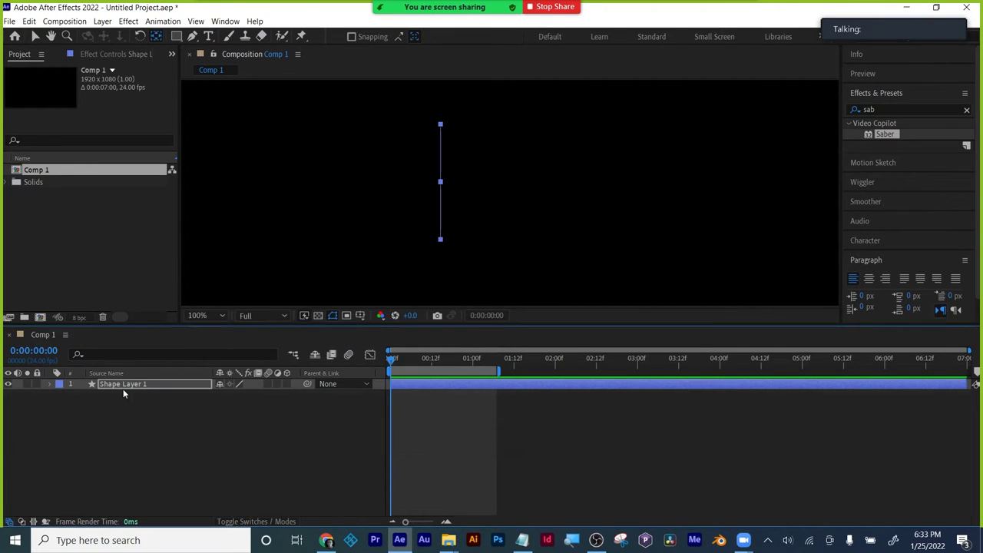
key(u)
click(83, 397)
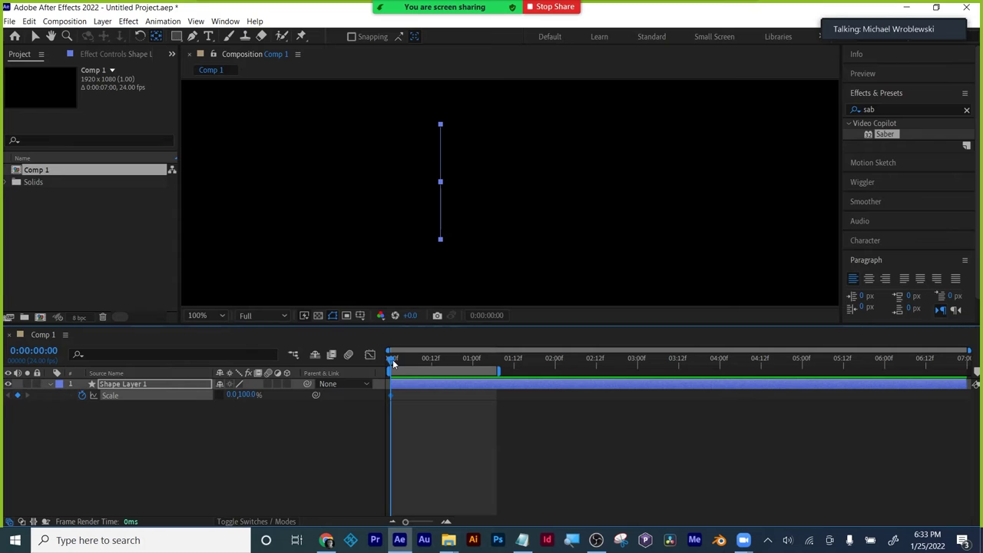
- Keyframe the horizontal Scale at 100% at 0:00:00:23 and preview from the start
drag(393, 364, 474, 365)
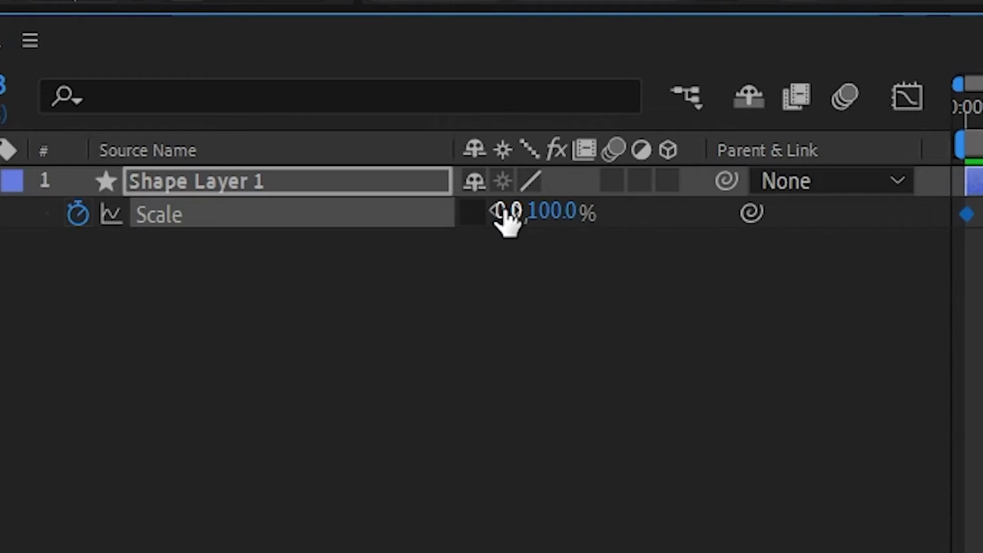
click(231, 395)
text(100)
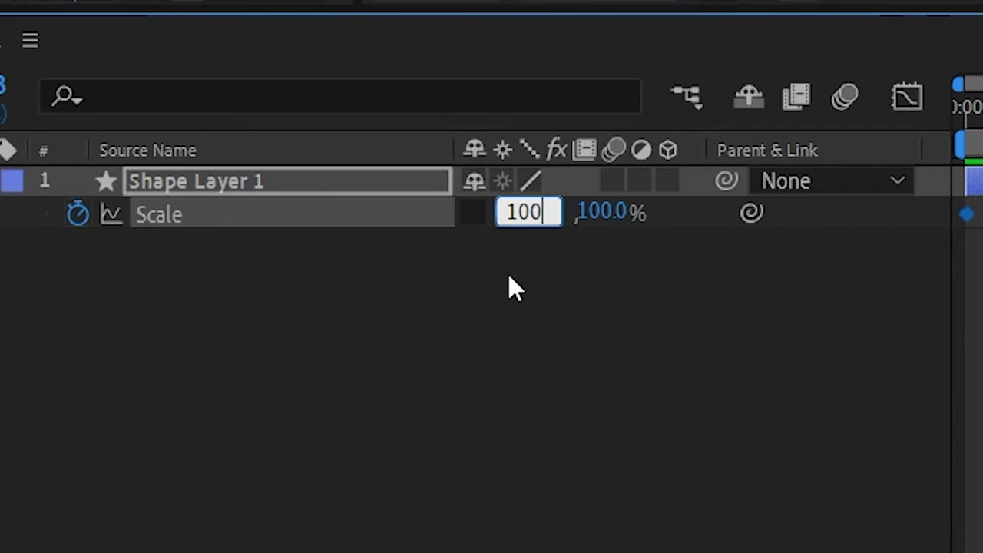
key(Return)
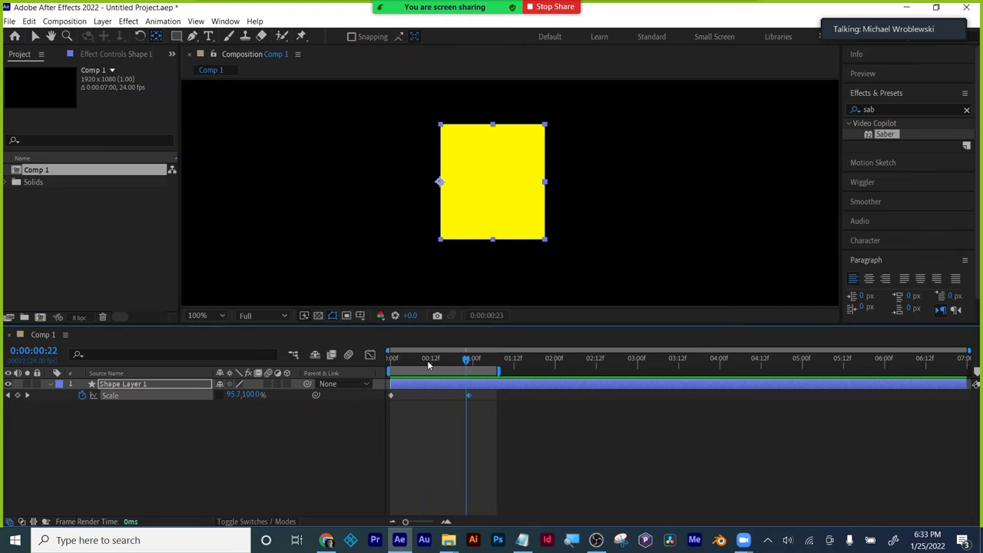
drag(427, 360, 377, 362)
key(space)
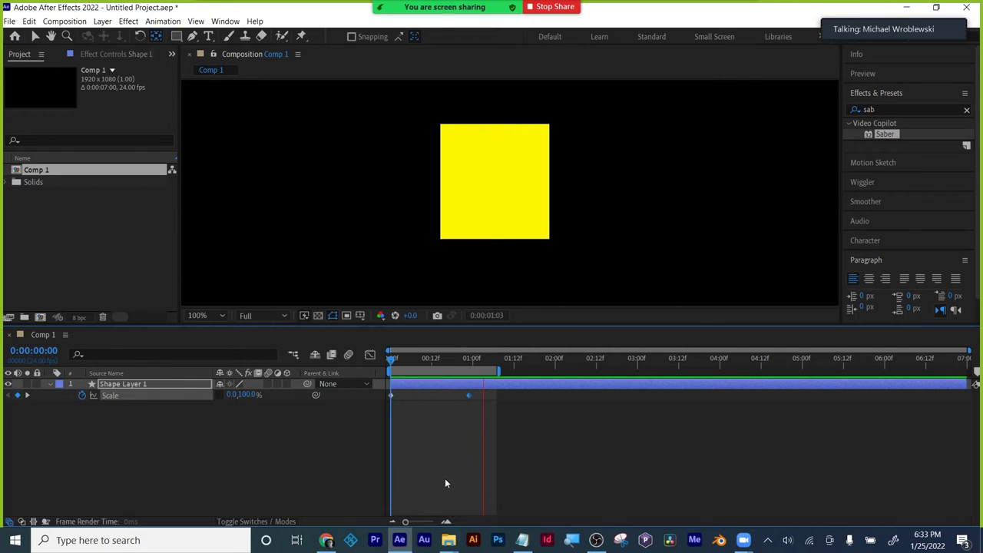
- Apply Easy Ease to both Scale keyframes and preview the animation from 0:00:00:00
click(106, 395)
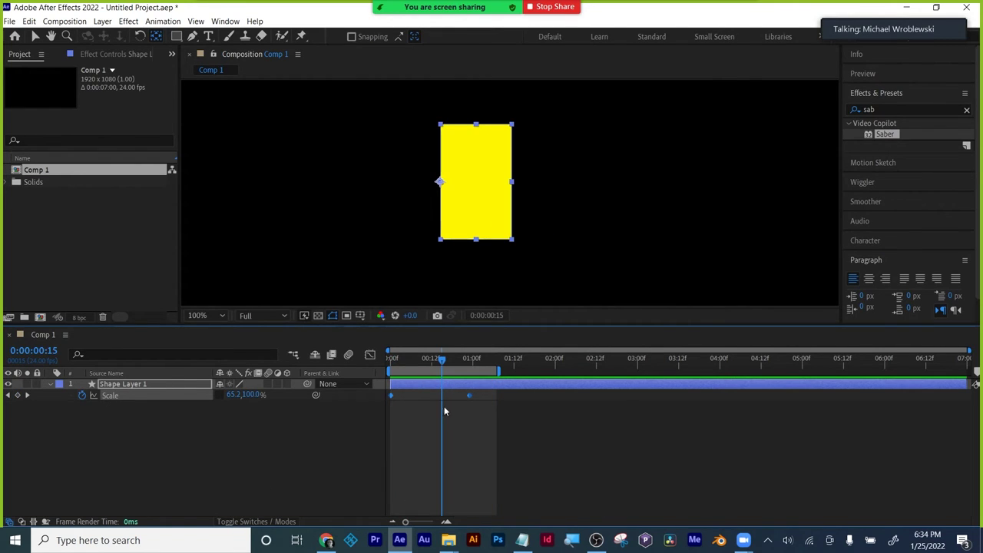
mouse_move(467, 397)
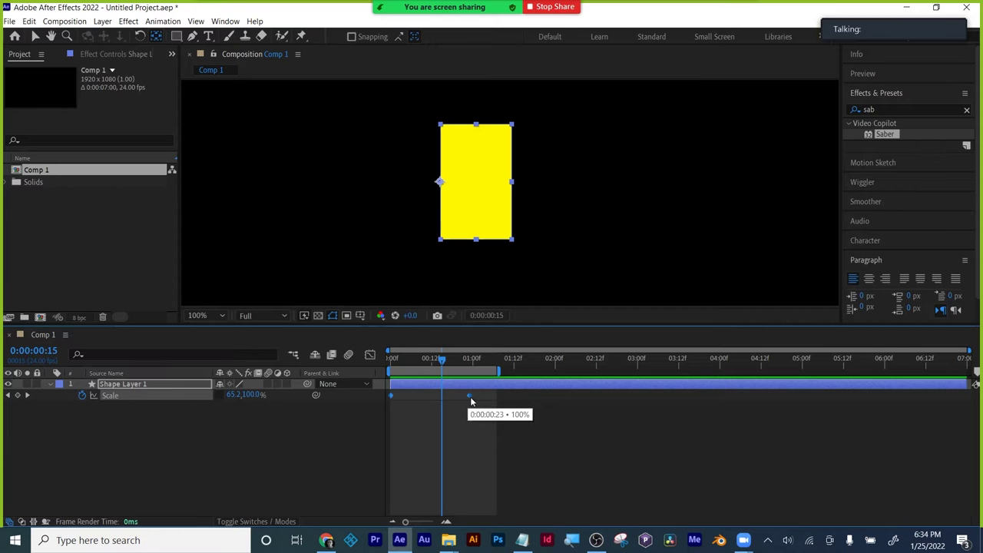
right_click(470, 397)
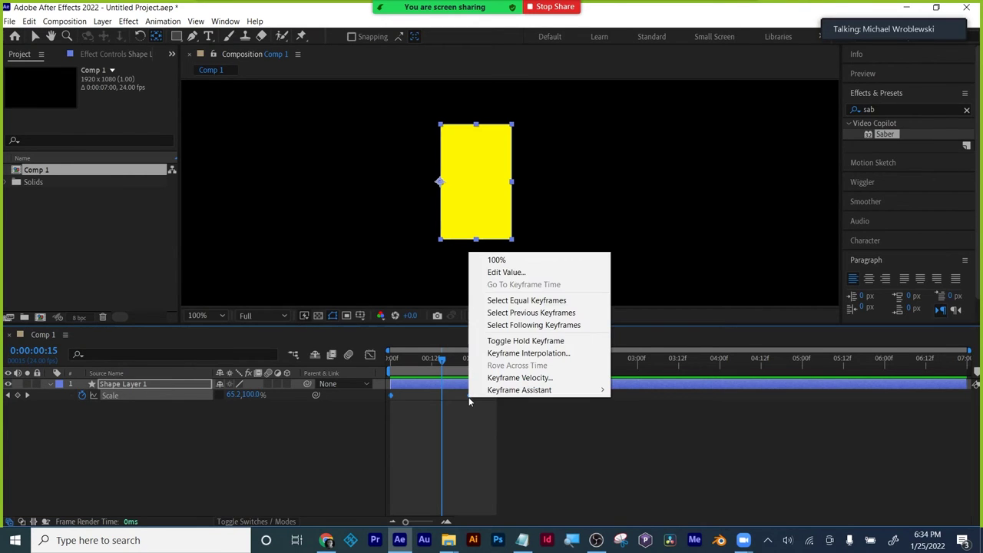
mouse_move(523, 391)
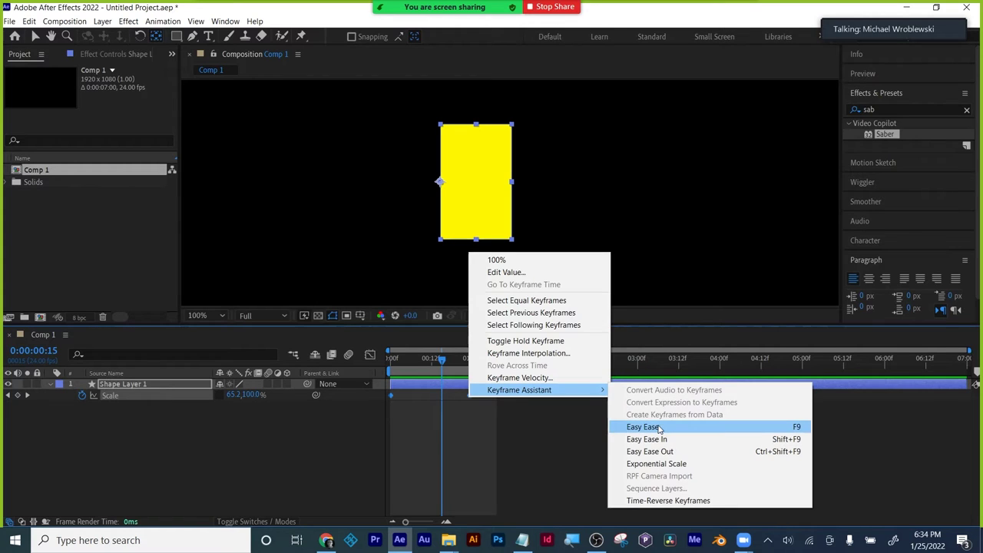
click(658, 427)
drag(442, 361, 388, 364)
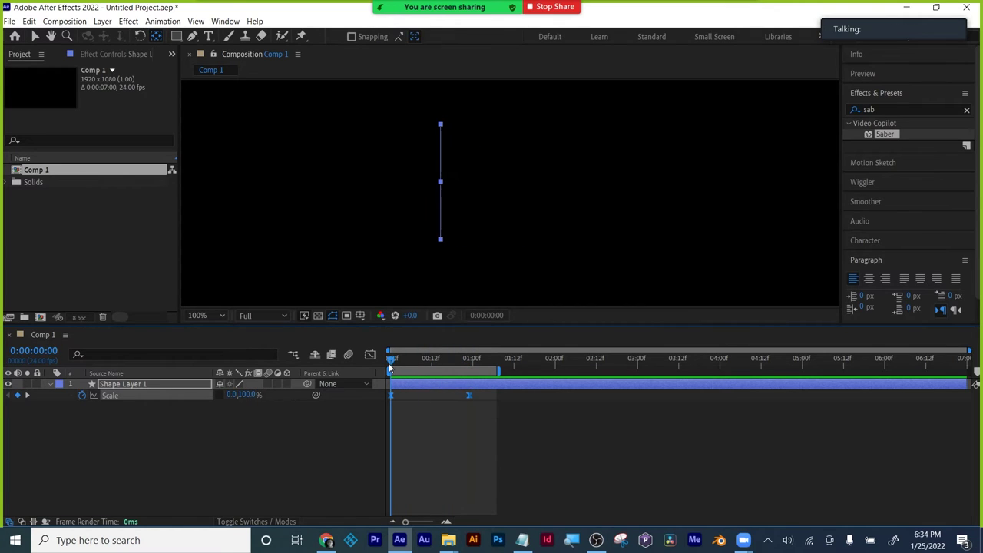
key(space)
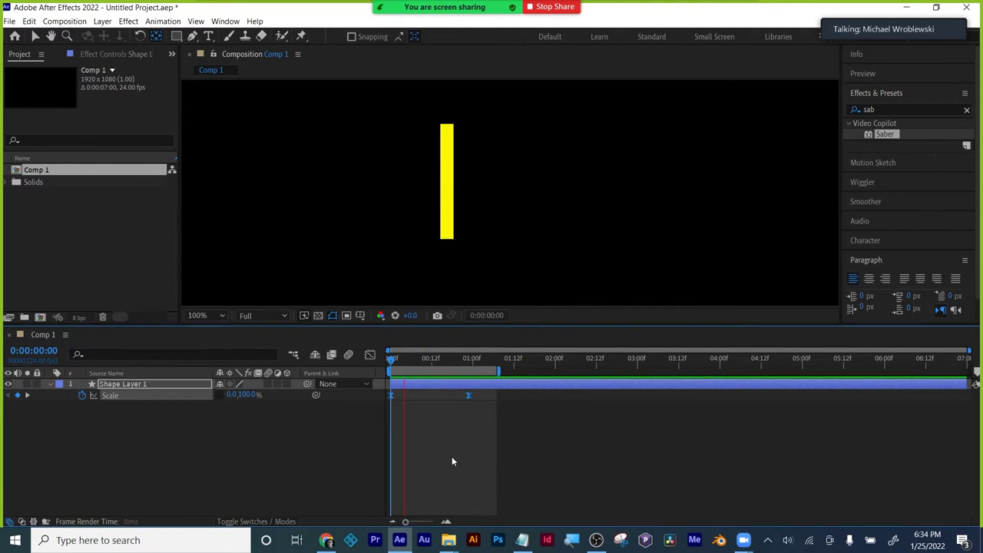
- Show the Scale speed graph fitted to view, extend the first keyframe's influence handle to about frame 10 and preview
click(369, 354)
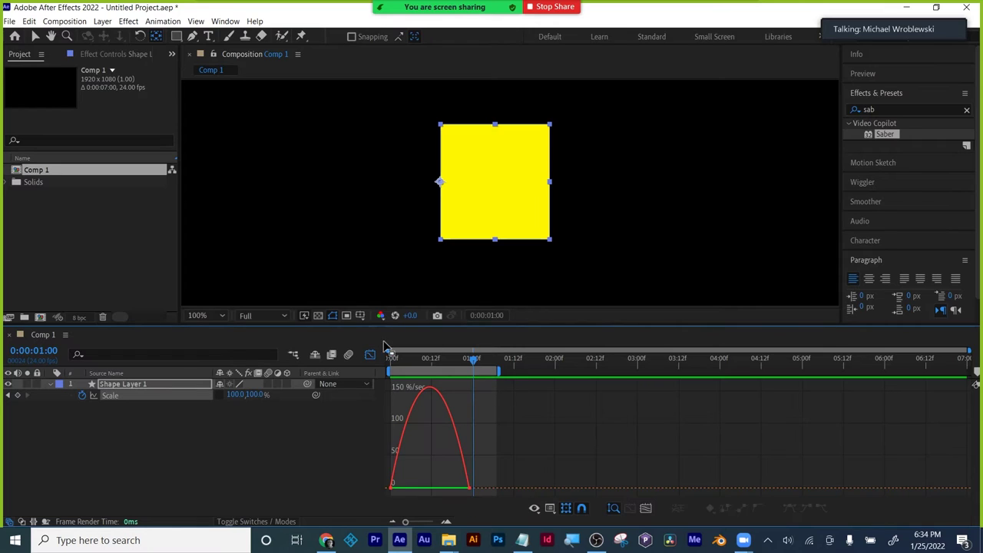
click(646, 508)
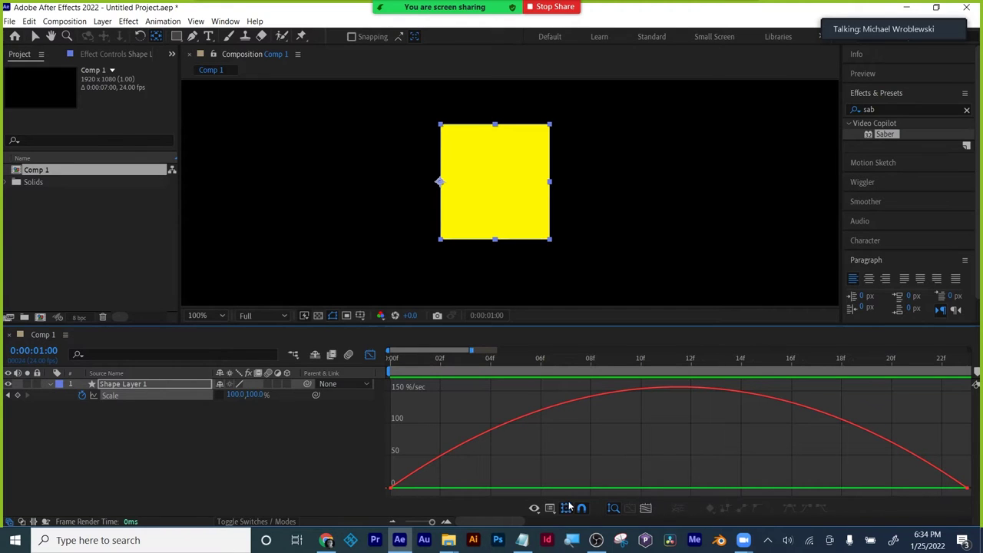
click(390, 488)
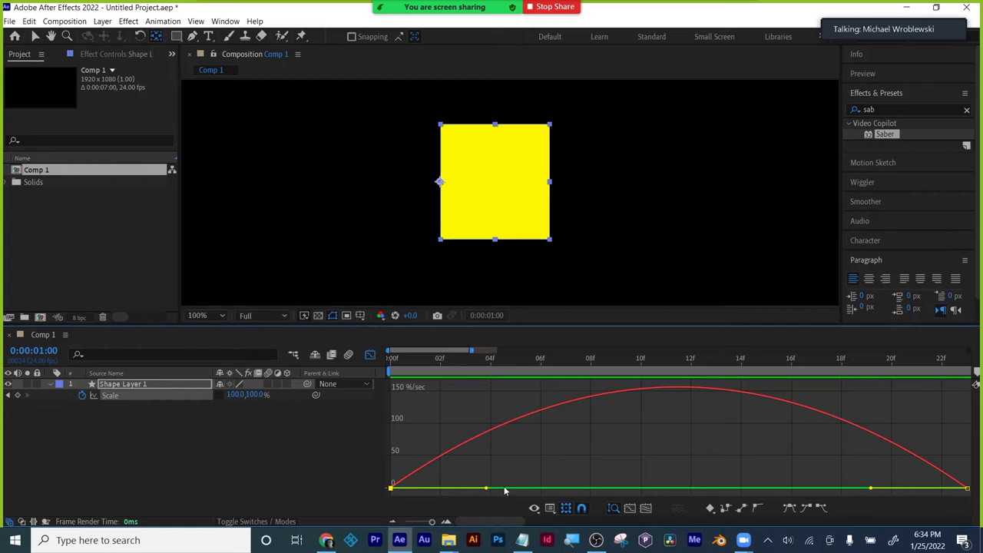
drag(505, 489, 652, 488)
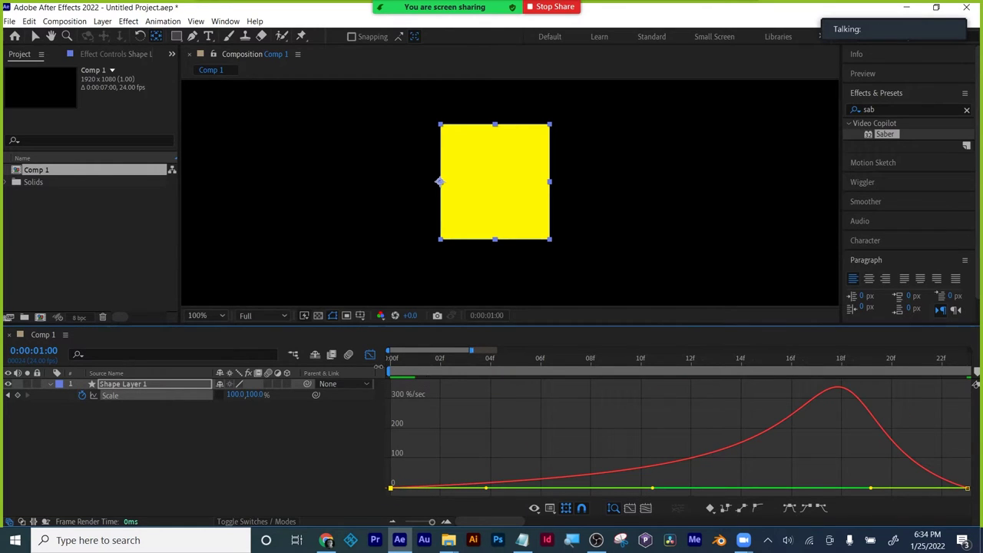
key(space)
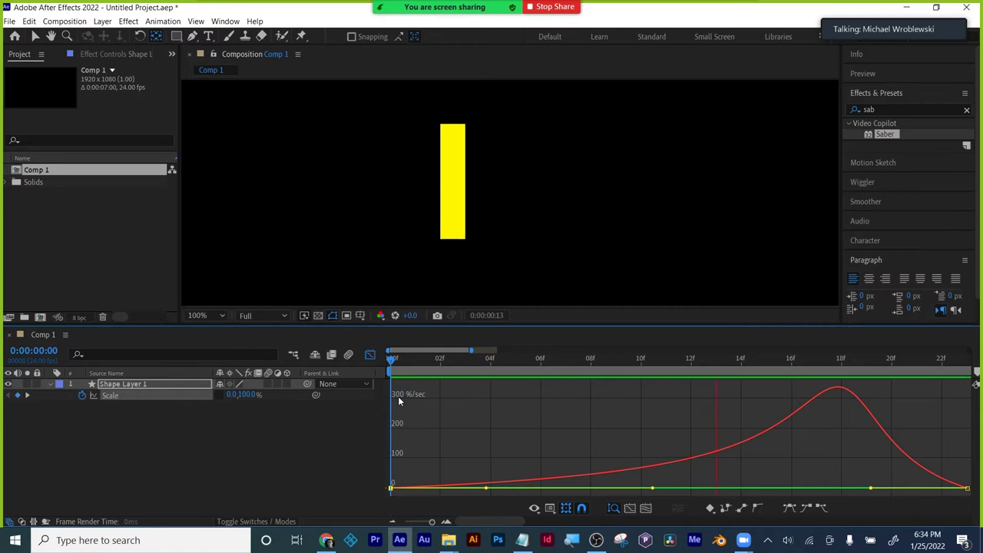
key(space)
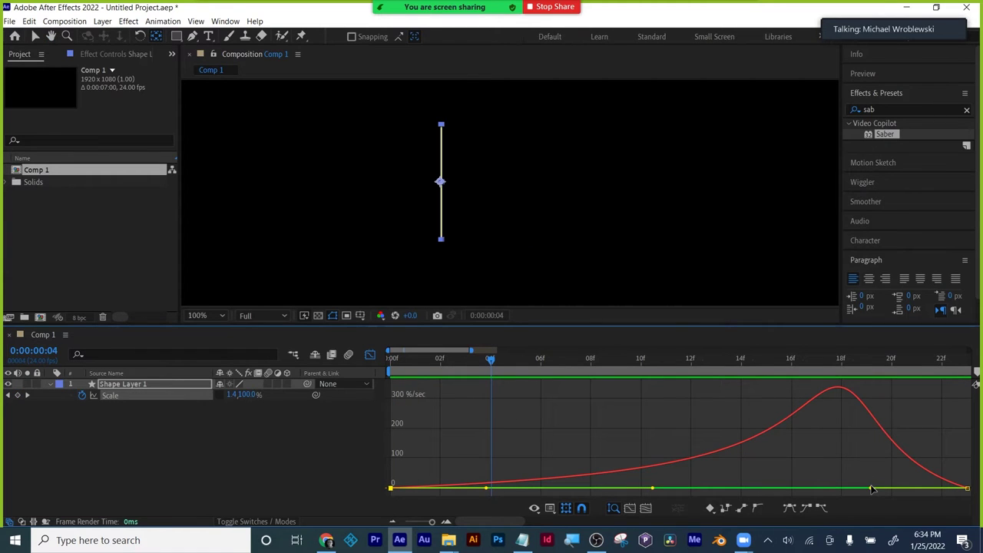
- Extend the last Scale keyframe's influence handle back to about frame 17 and preview from the start
drag(872, 490, 814, 488)
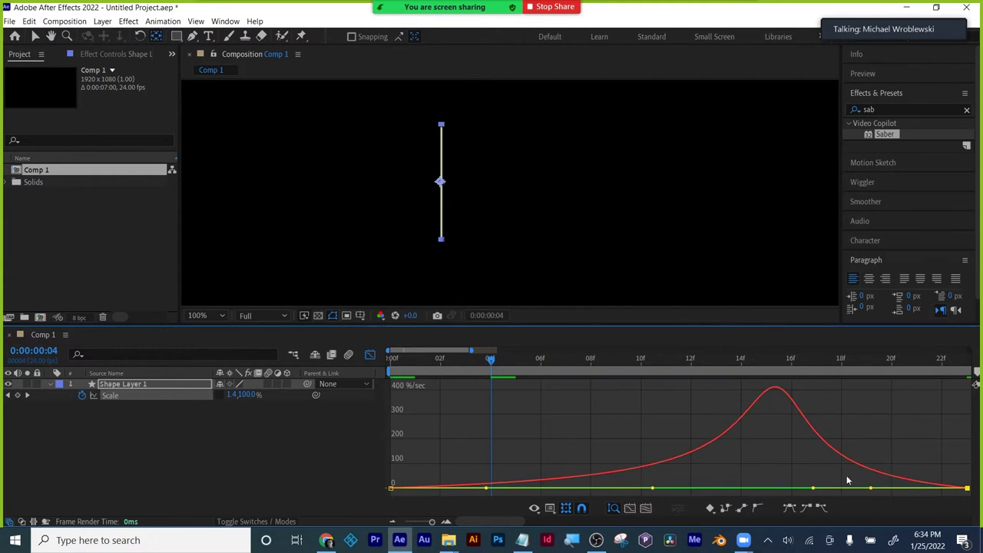
key(space)
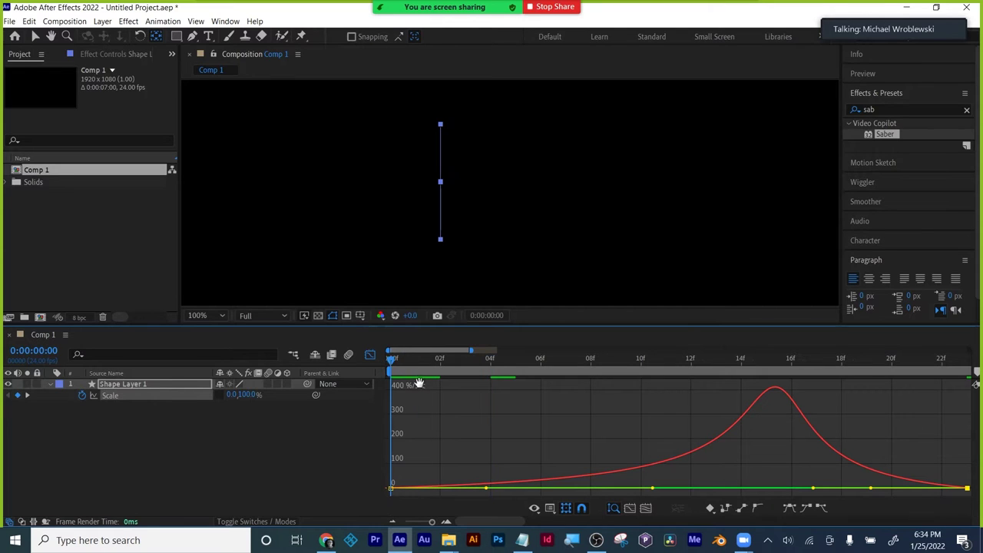
key(space)
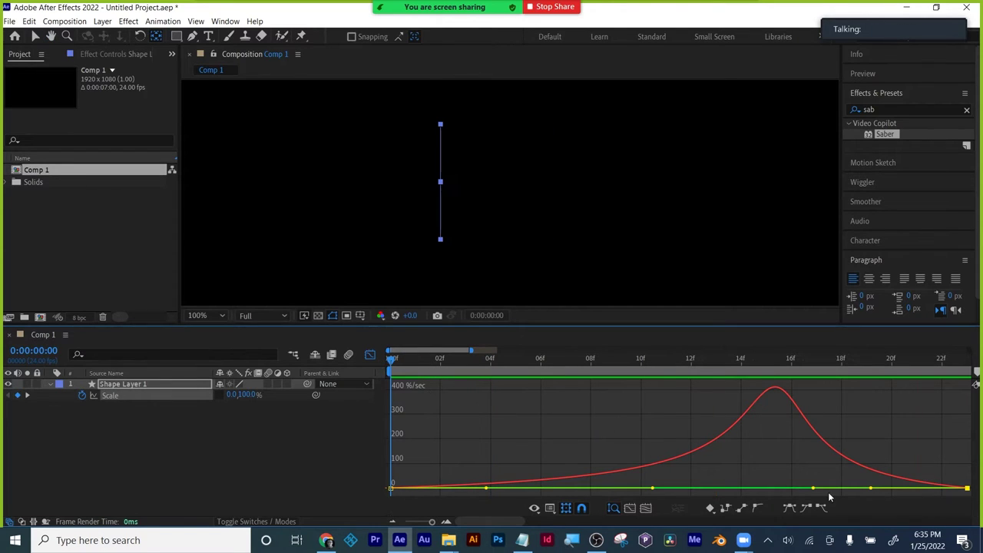
- Balance the speed curve with the last keyframe's handle at about frame 15 and the first's at about frame 9, and preview
drag(815, 489, 763, 489)
drag(654, 489, 606, 489)
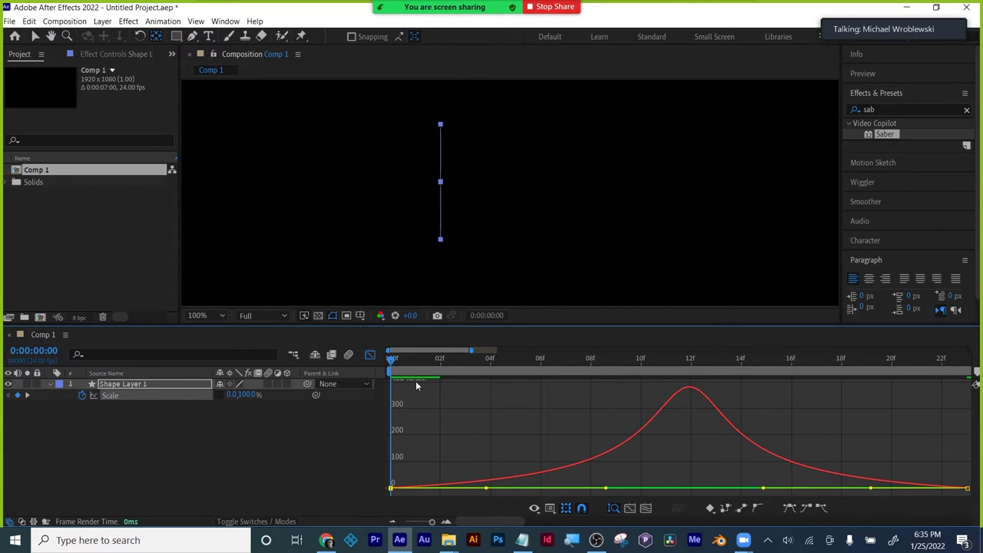
key(space)
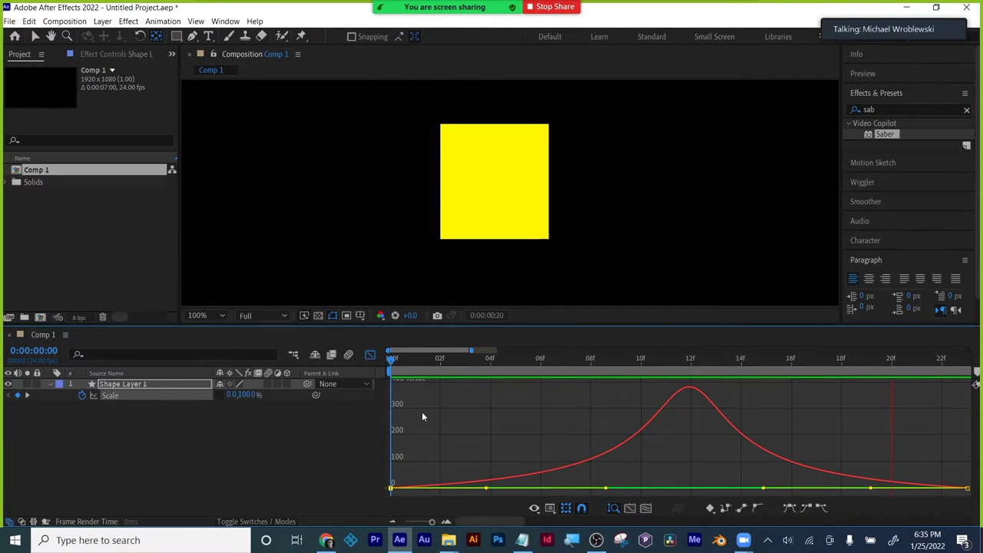
key(space)
- Leave the graph view, show the full timeline, extend the work area to about 0:00:04:14 and preview from the start
click(370, 354)
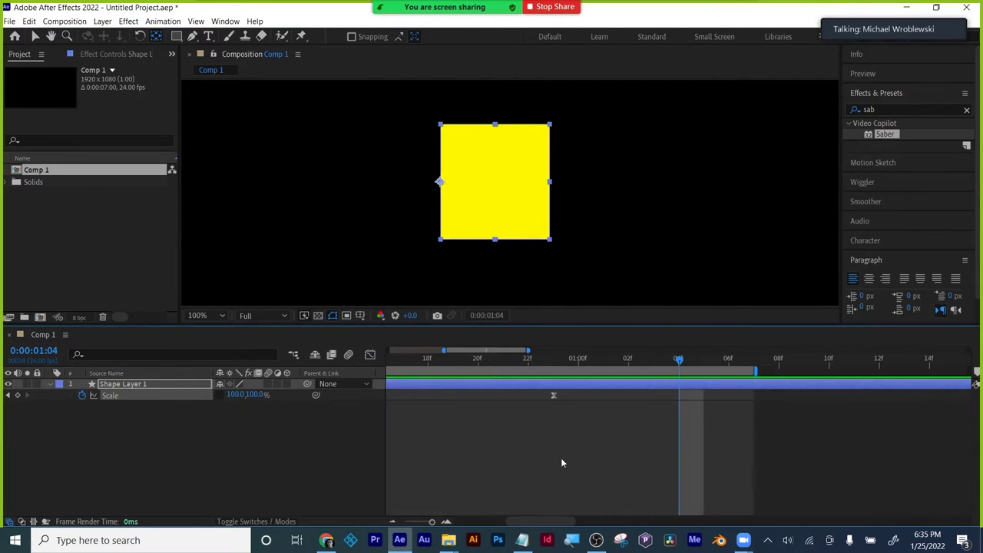
drag(432, 521, 405, 521)
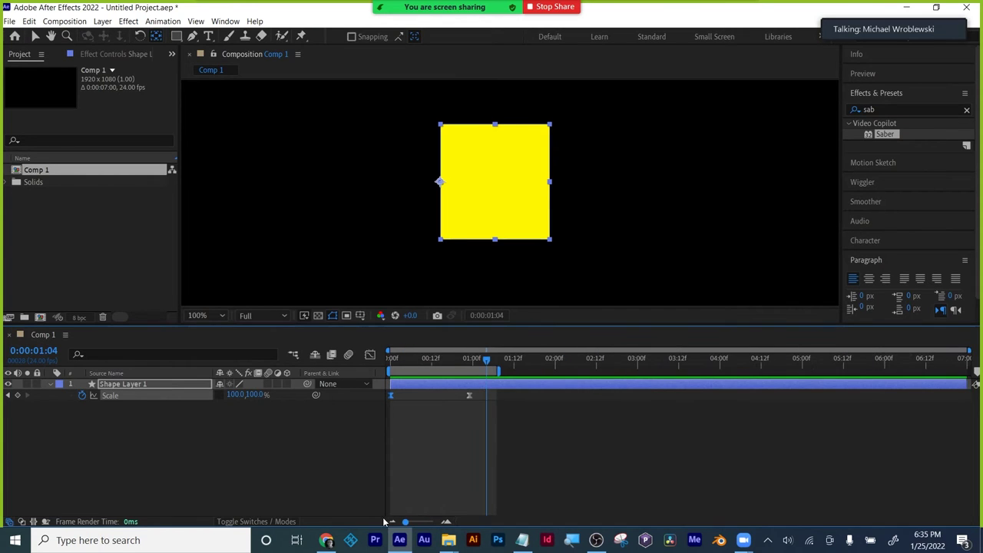
drag(504, 366, 770, 367)
drag(434, 359, 351, 354)
key(space)
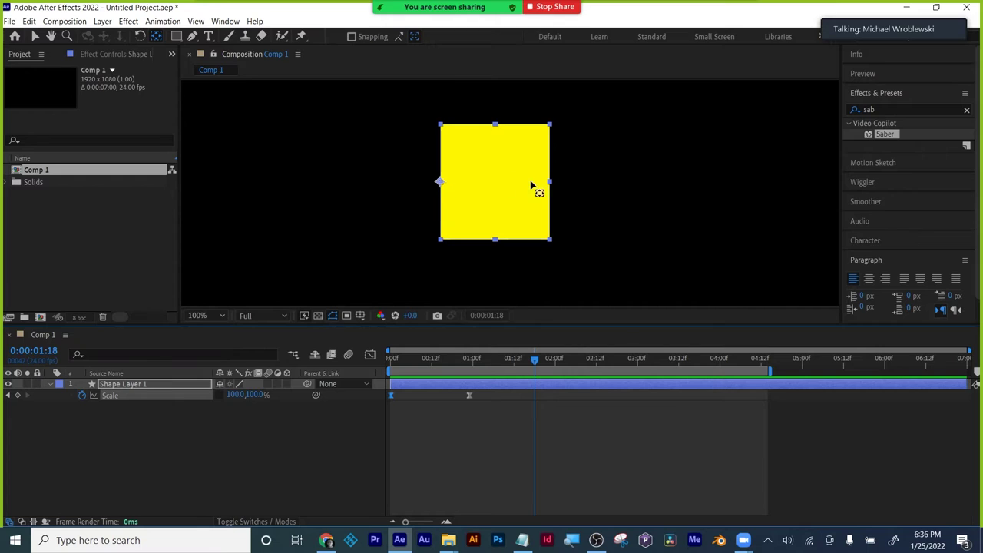
- Split the yellow rectangle's layer at 0:00:01:12
key(Home)
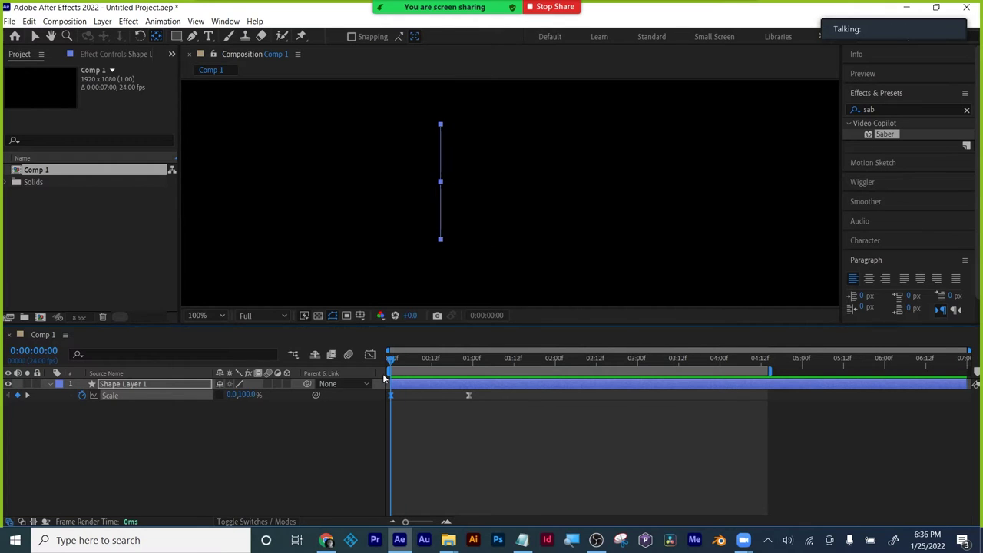
drag(392, 373, 505, 374)
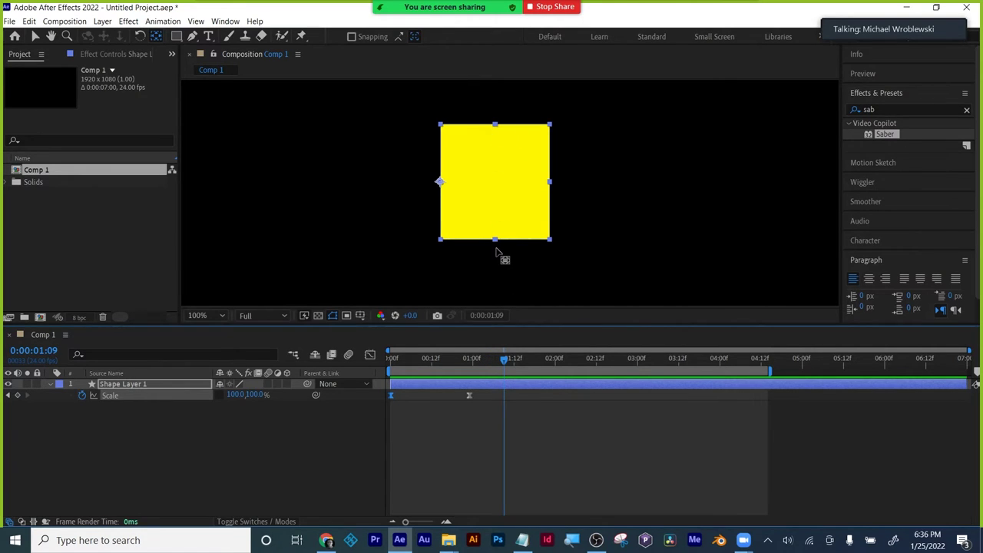
drag(505, 359, 522, 368)
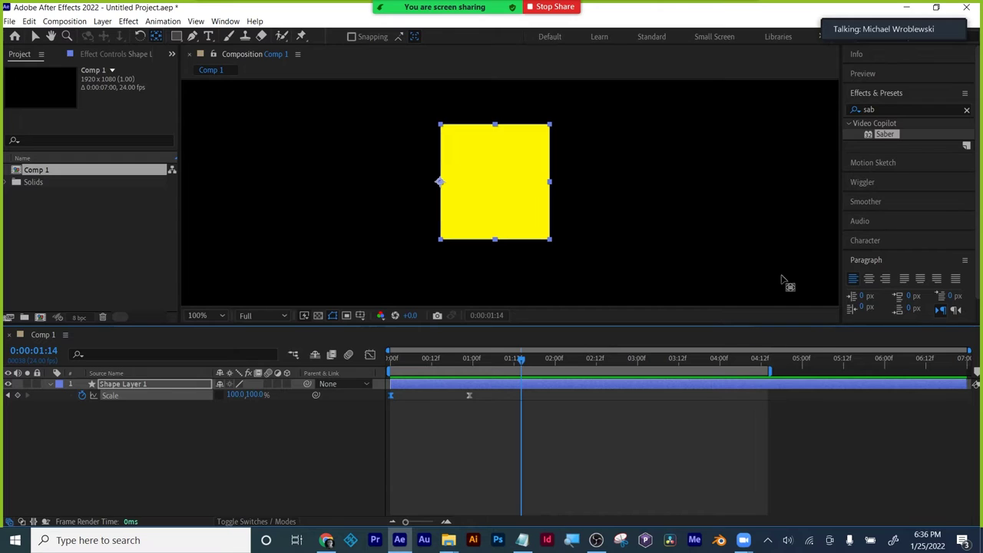
mouse_move(525, 362)
mouse_down()
mouse_move(428, 361)
mouse_move(515, 366)
mouse_up()
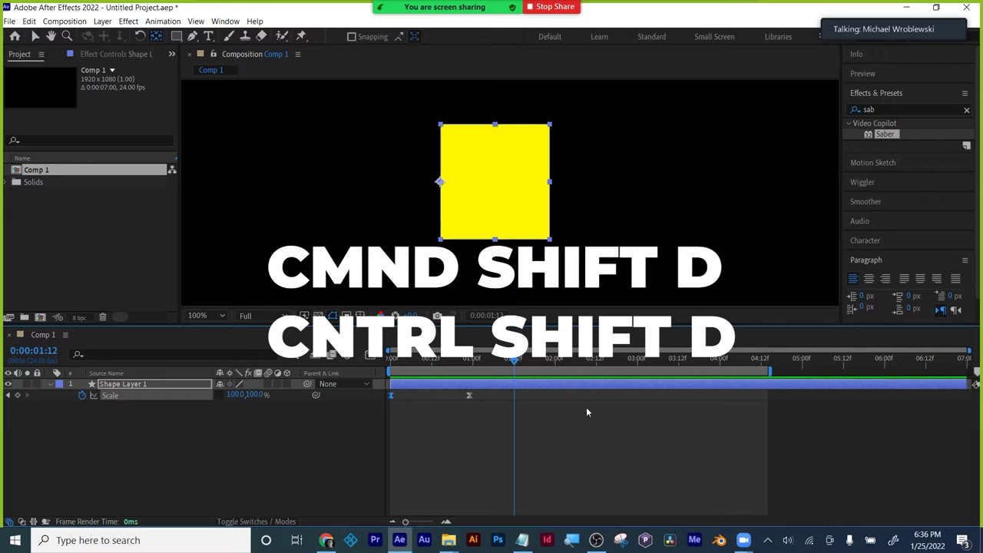
key(ctrl+shift+d)
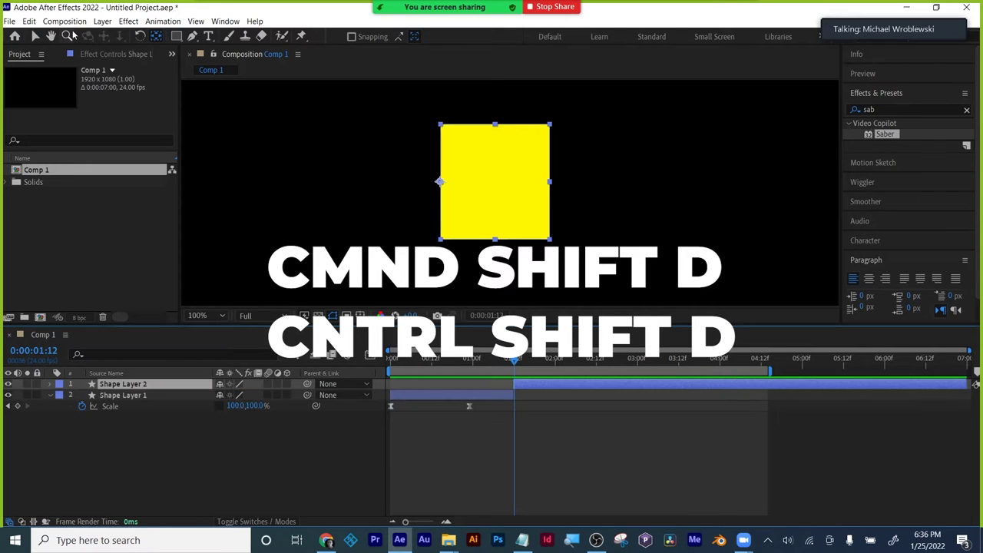
click(30, 22)
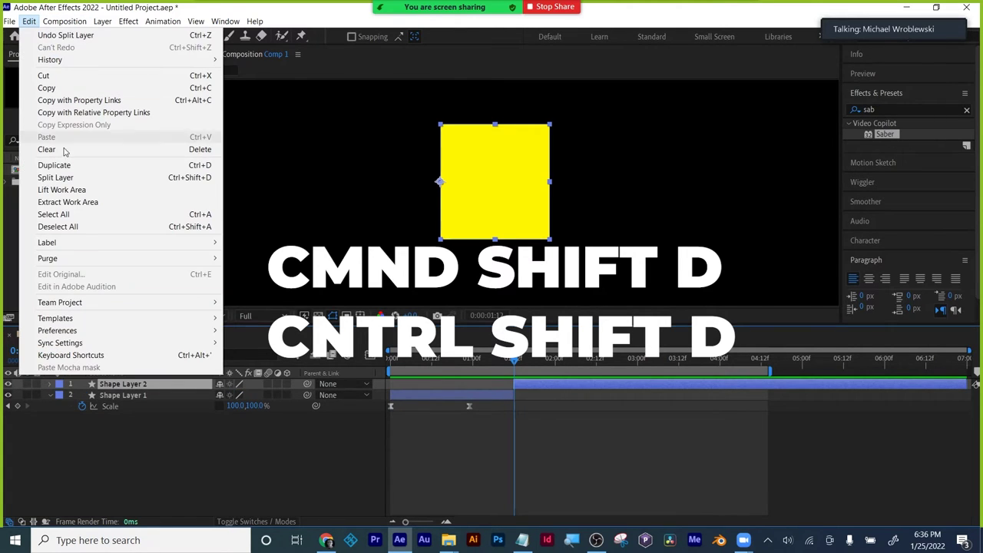
click(78, 7)
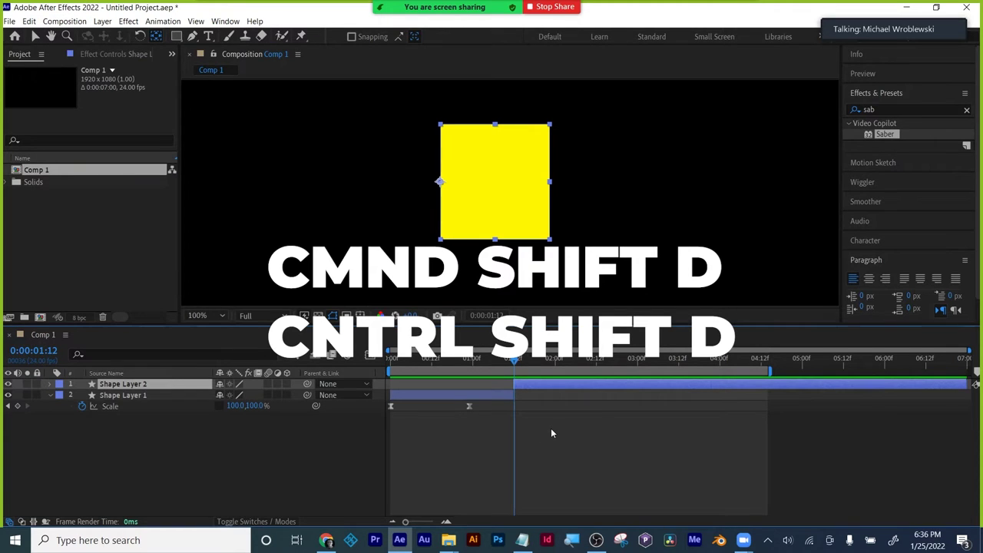
- Move the second rectangle layer's anchor point to the midpoint of its bottom edge at 0:00:01:13
mouse_move(514, 359)
mouse_down()
mouse_move(493, 360)
mouse_move(533, 359)
mouse_move(517, 359)
mouse_up()
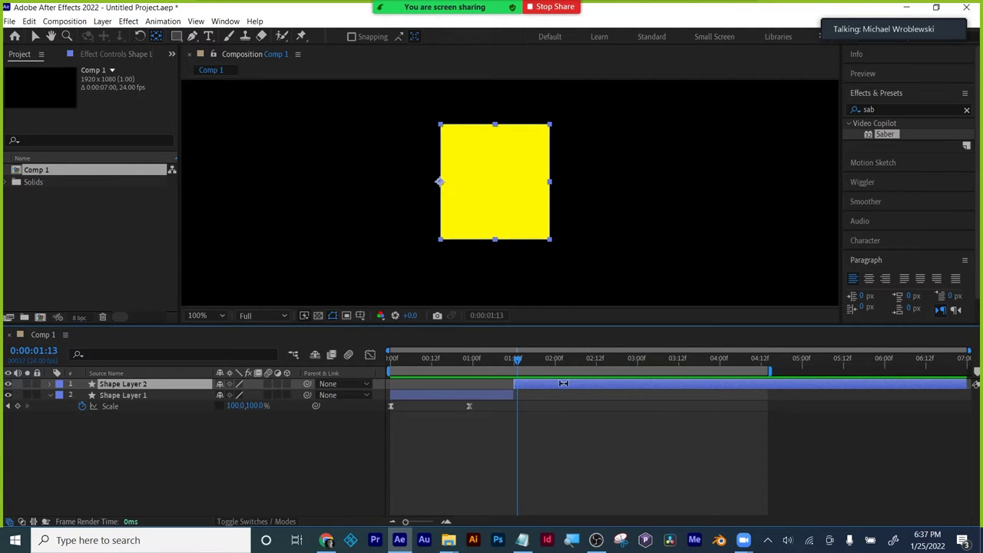
drag(441, 187, 494, 238)
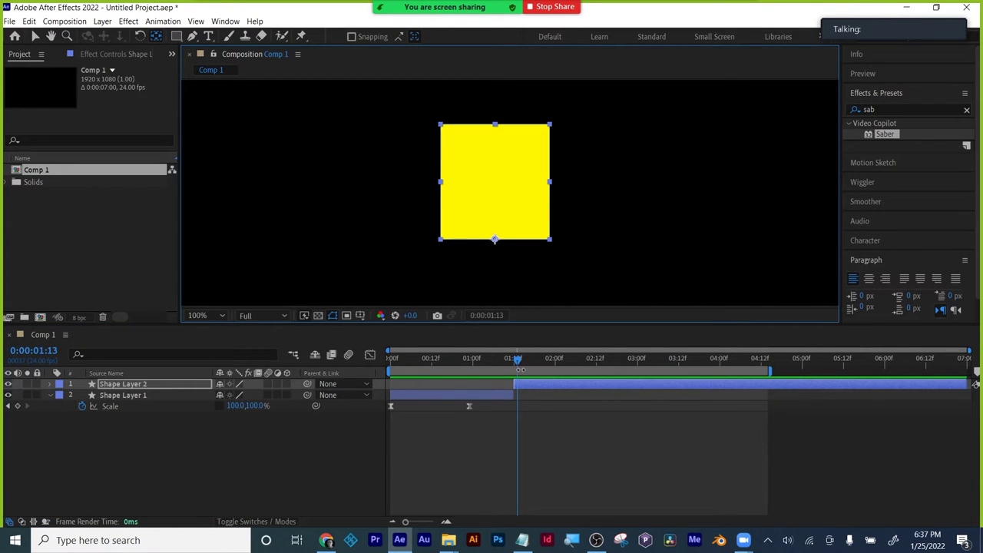
mouse_move(520, 361)
mouse_down()
mouse_move(408, 361)
mouse_move(520, 364)
mouse_up()
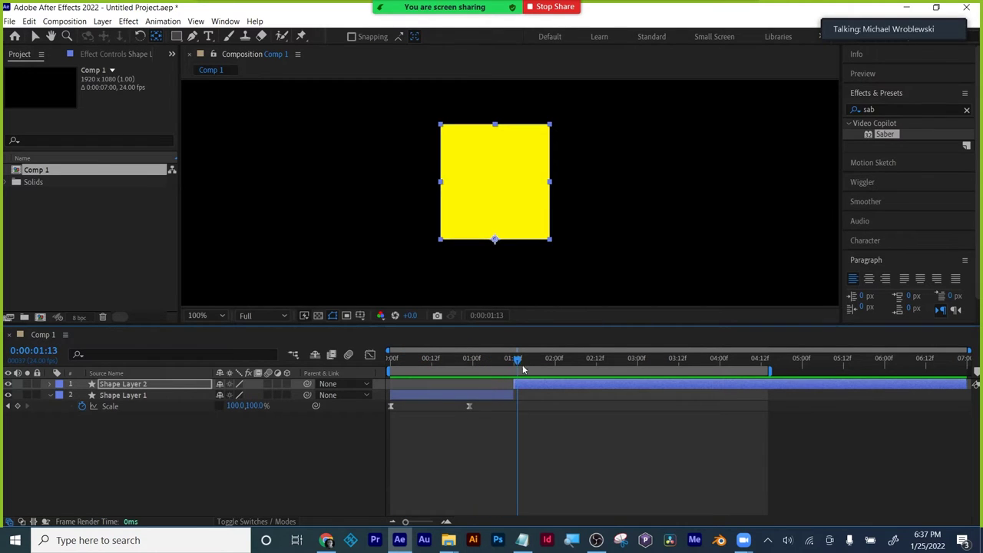
- Add a Scale keyframe to Shape Layer 2 at 0:00:01:13 and set its vertical Scale to 0% at 0:00:02:23
key(s)
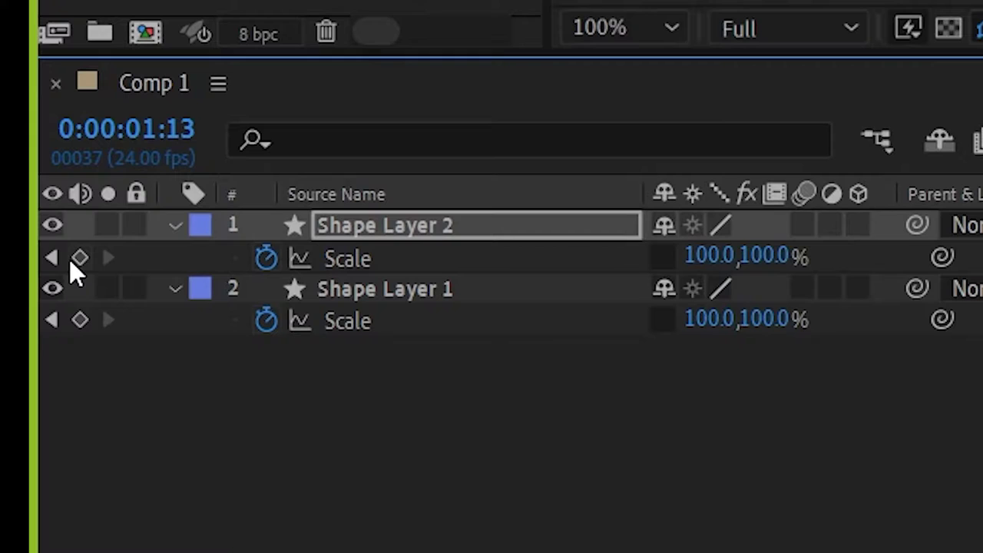
click(80, 258)
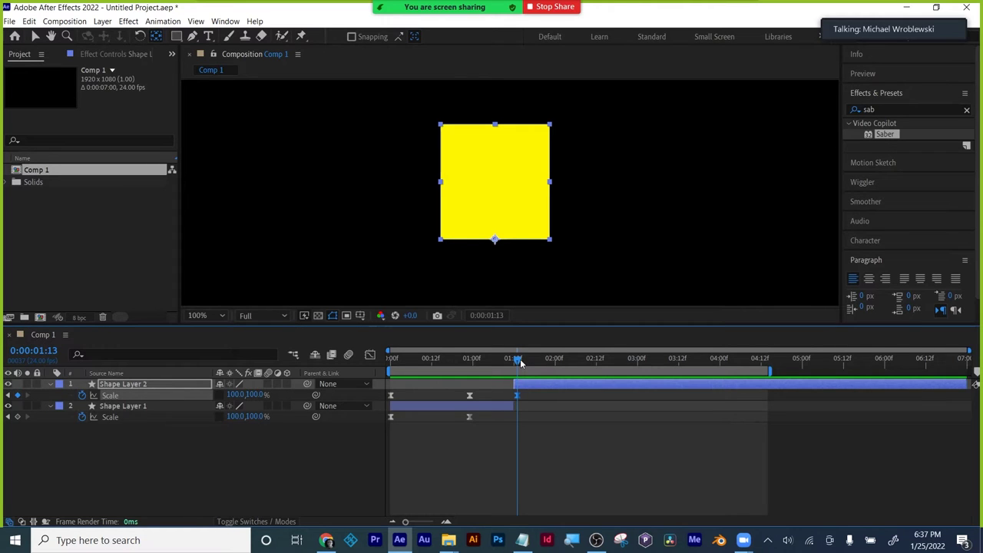
drag(520, 362, 634, 361)
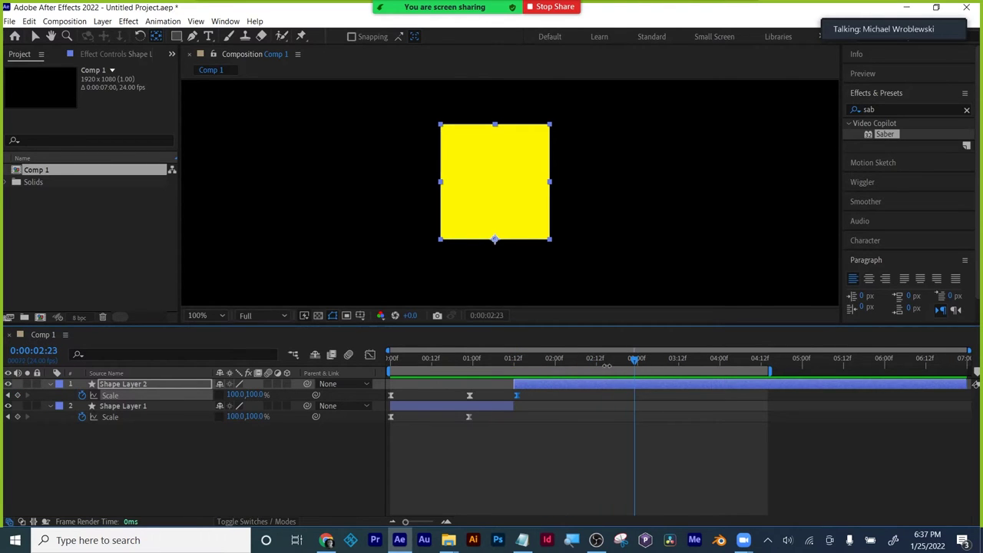
click(257, 395)
text(0)
key(Return)
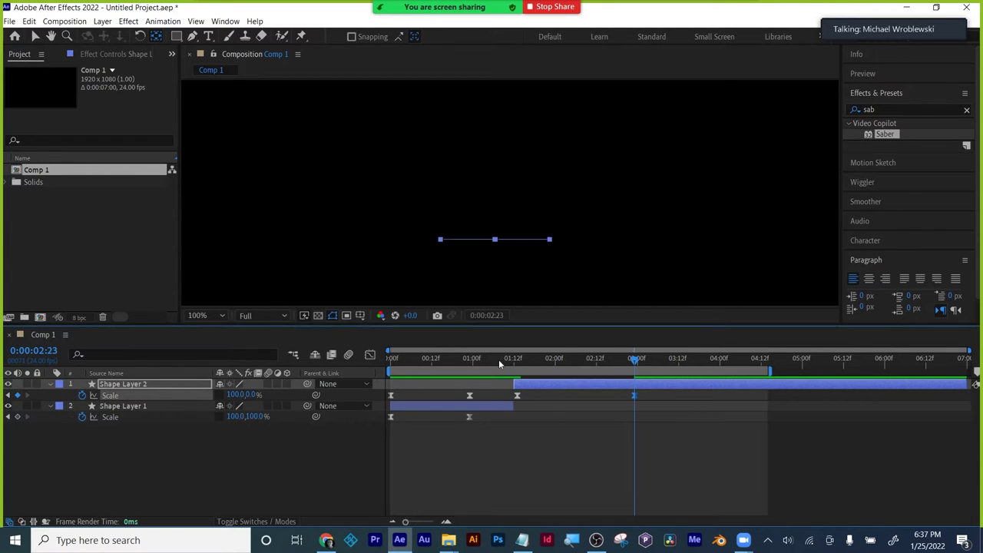
- End the work area at about 0:00:03:05 and preview both rectangle layers from the start
drag(509, 355, 655, 368)
key(n)
key(space)
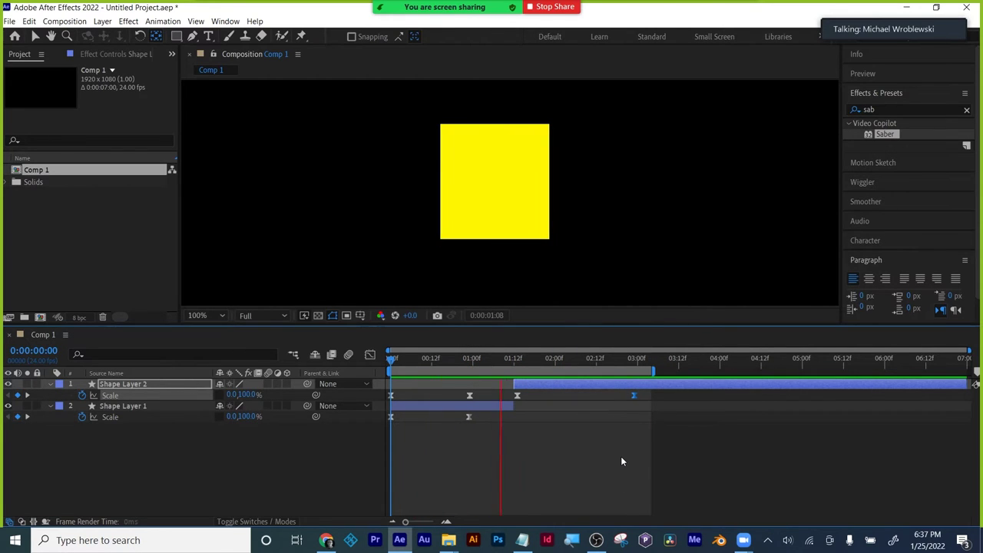
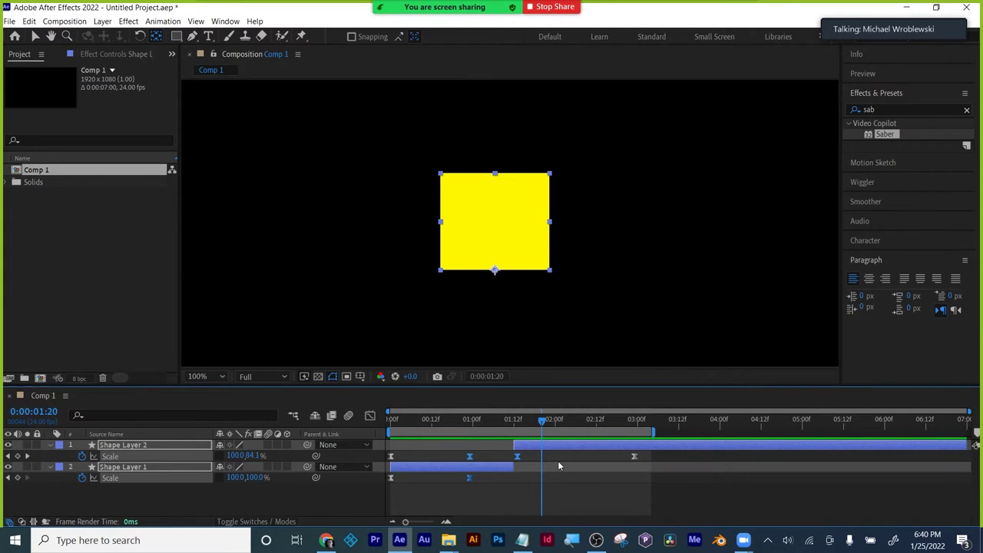
- Delete both rectangle layers and switch to the Star tool
key(Delete)
click(175, 36)
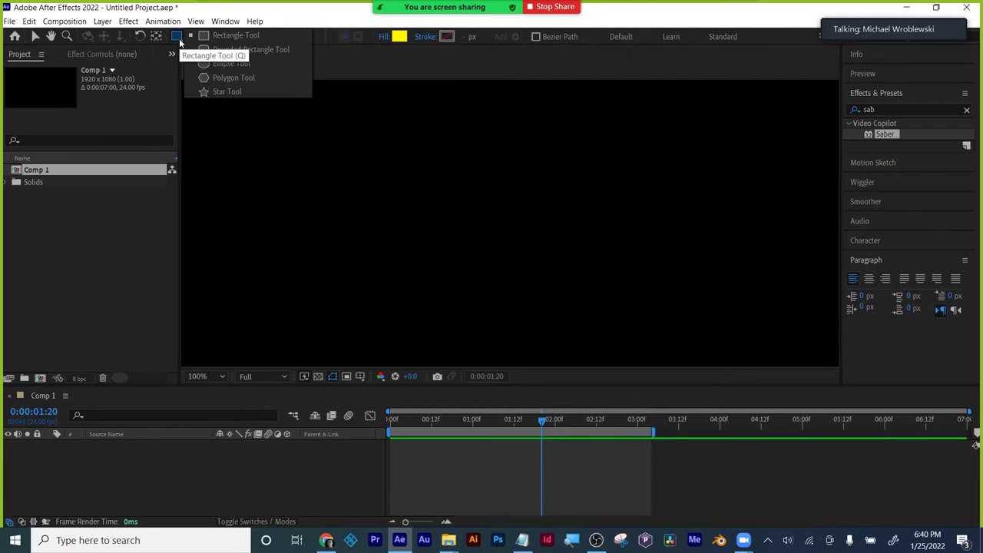
click(212, 92)
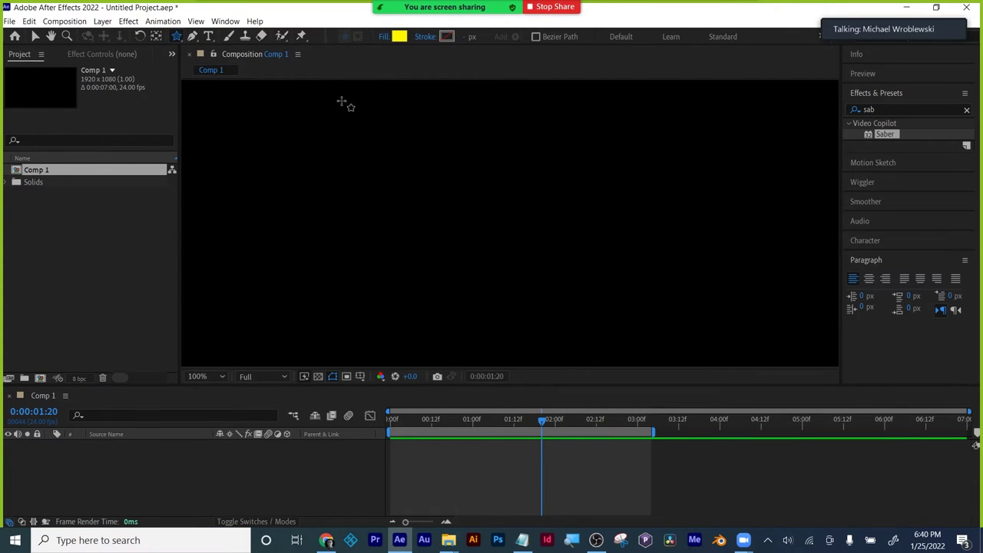
- Set the shape fill to blue 00ADFE and draw a five-pointed star in the middle of the composition
click(399, 37)
click(629, 376)
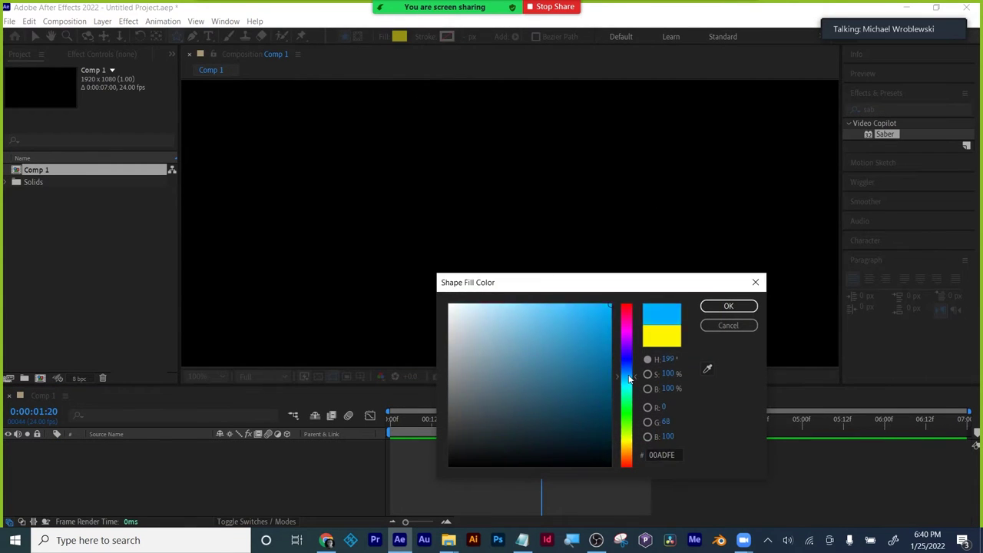
click(716, 308)
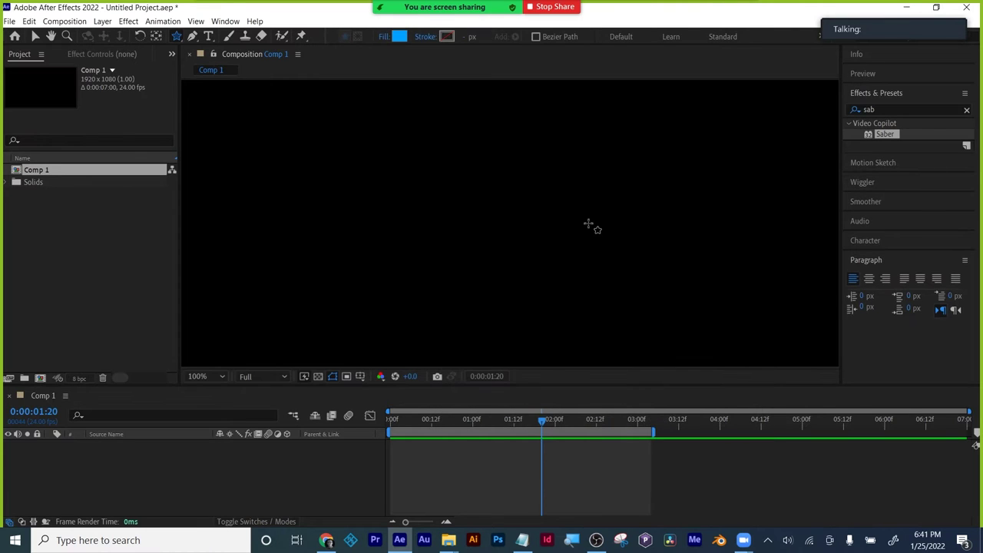
drag(511, 219, 562, 293)
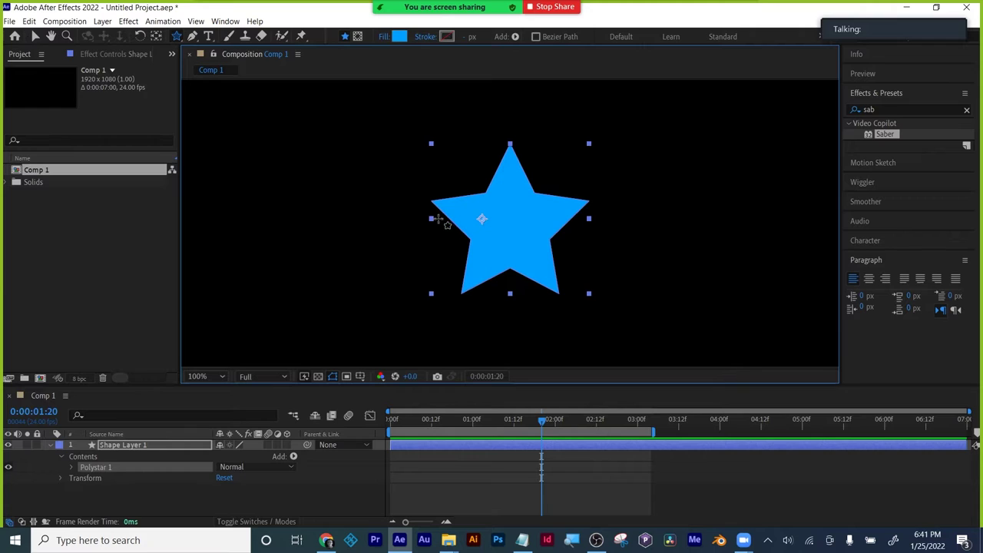
- Move the star layer's anchor point to the centre of the star and return to the composition's first frame
click(157, 37)
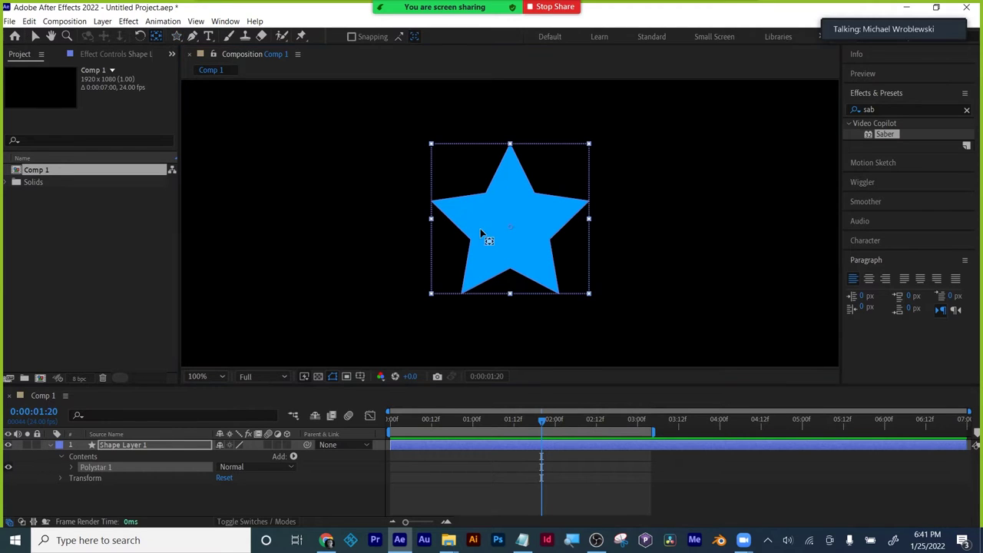
click(480, 455)
click(481, 449)
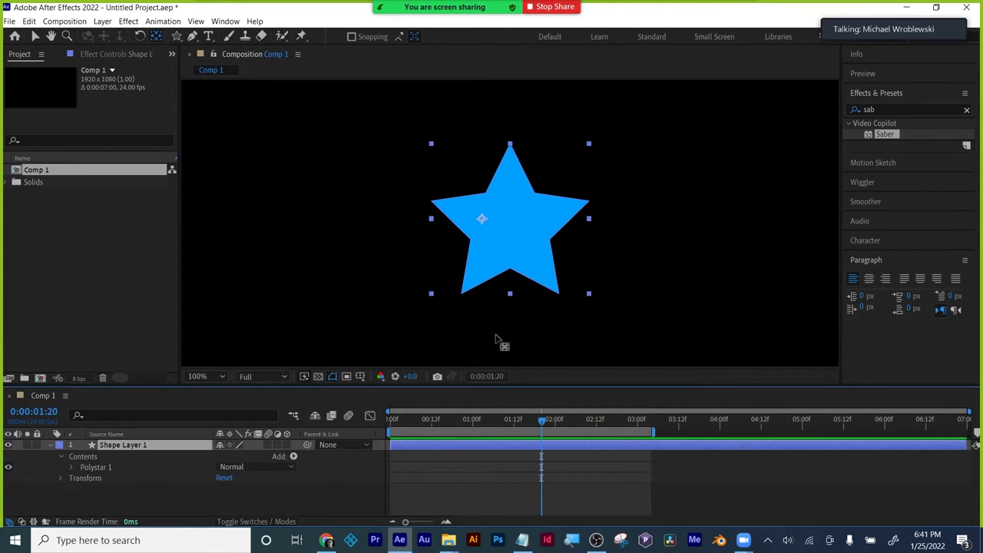
click(482, 218)
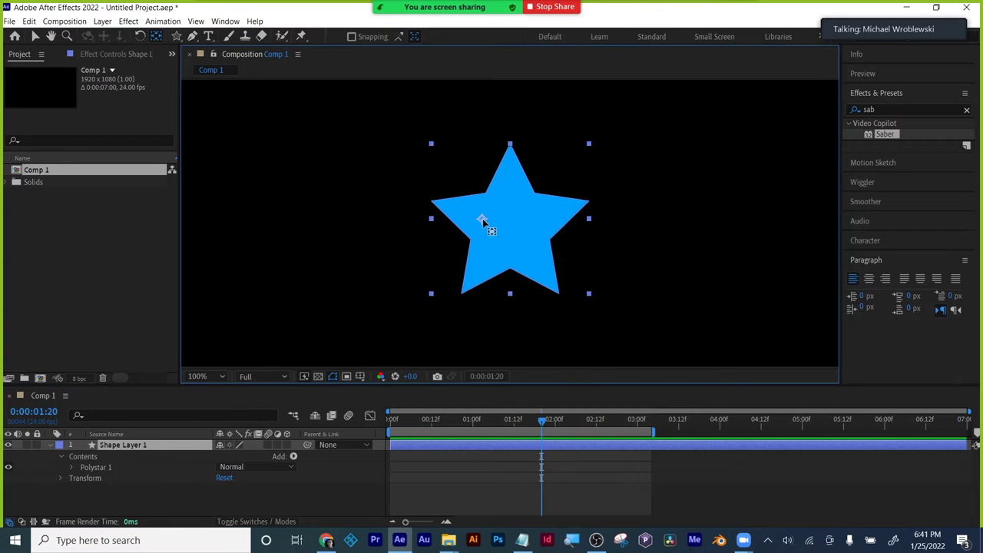
key(Return)
drag(497, 228, 505, 225)
click(503, 424)
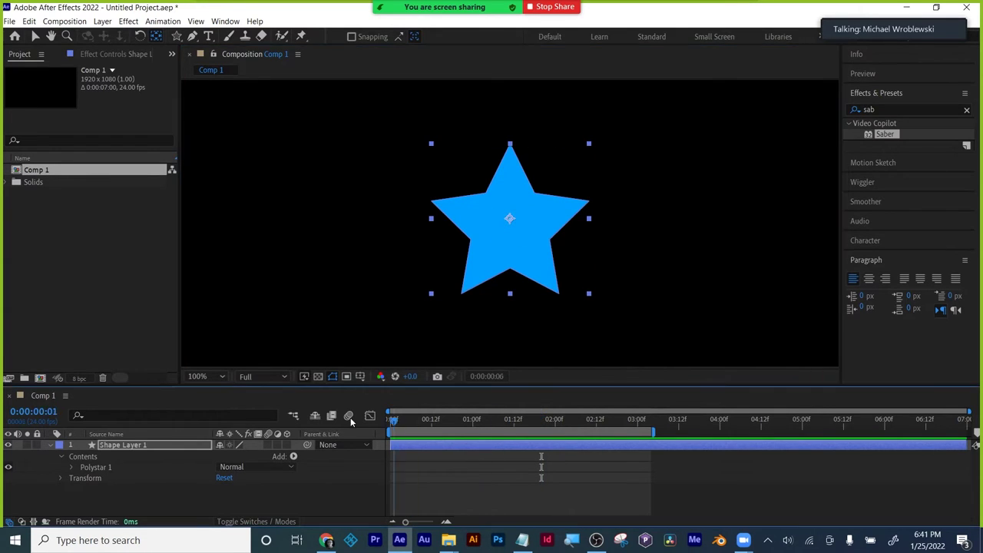
key(Home)
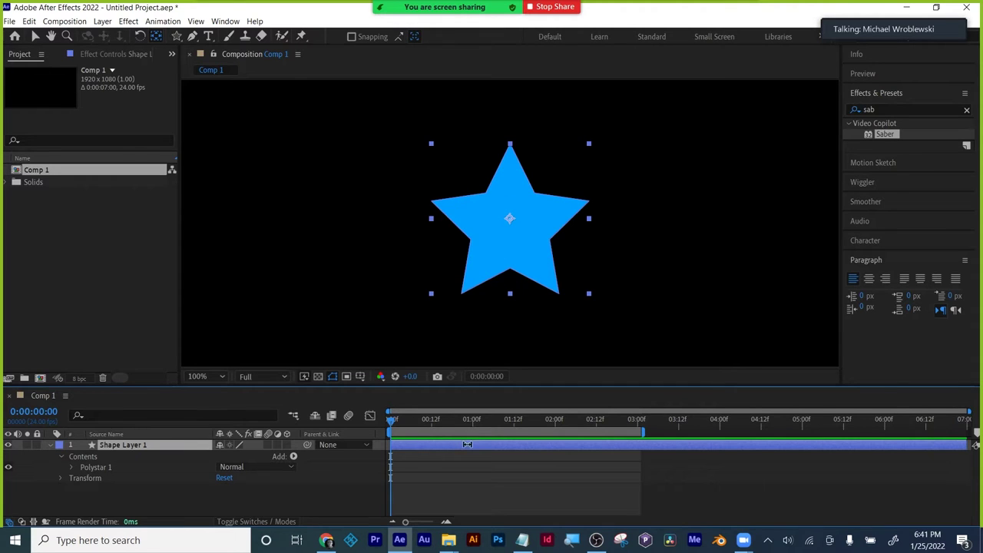
- Add the Wiggle Paths operation to the star's shape layer contents
click(34, 37)
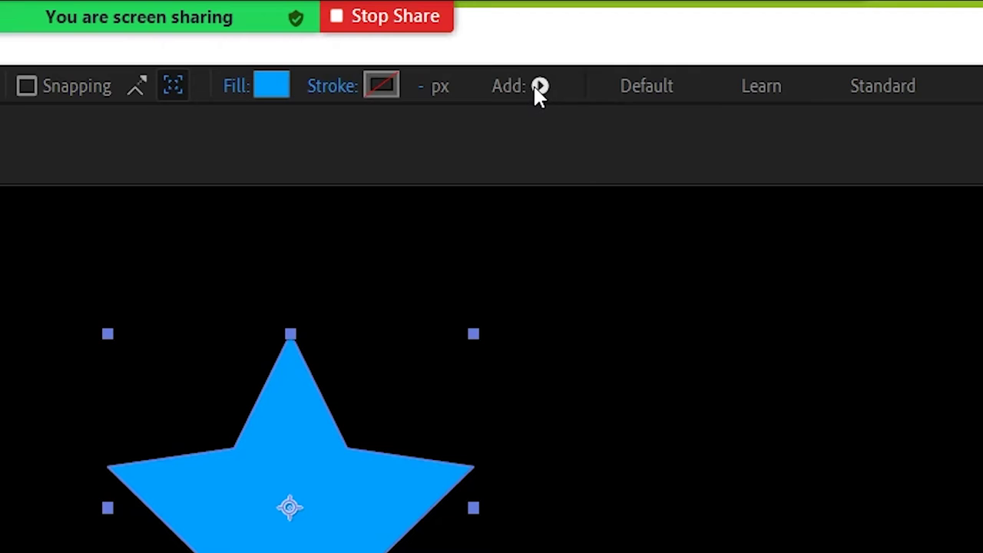
click(539, 86)
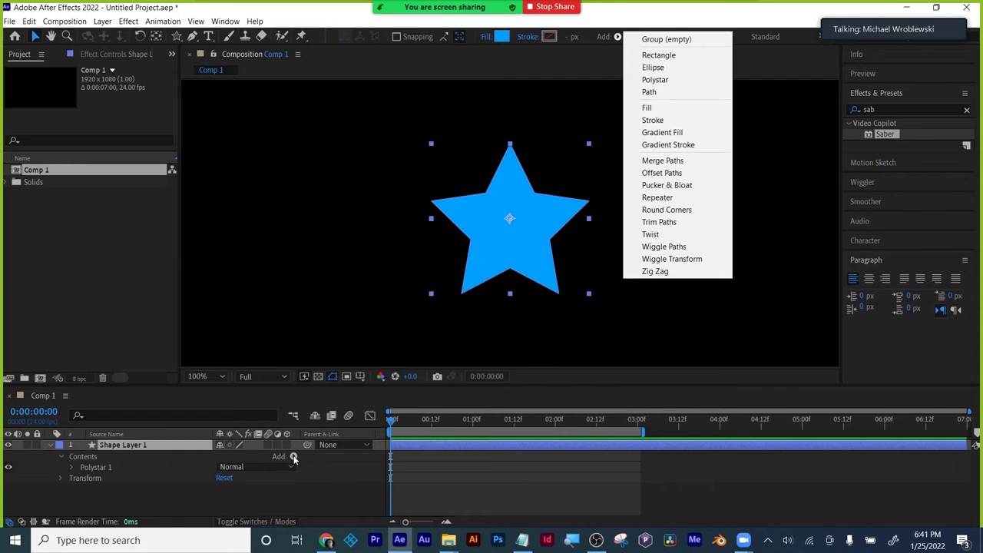
click(293, 458)
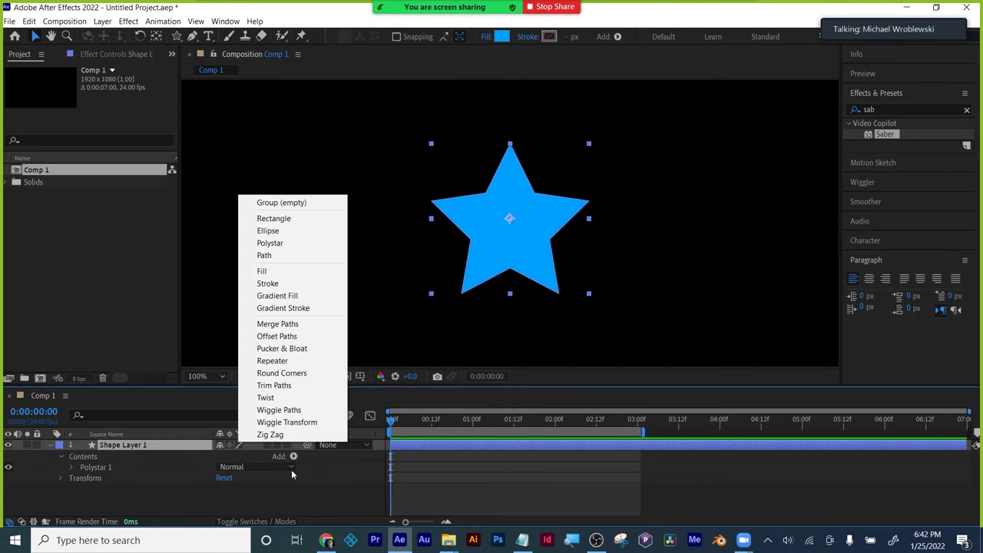
click(417, 455)
click(422, 446)
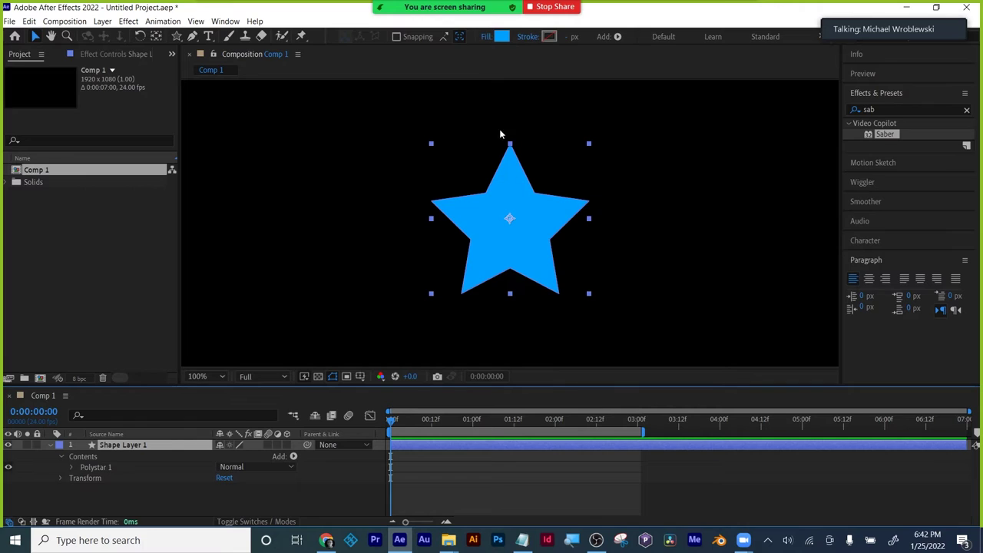
click(294, 457)
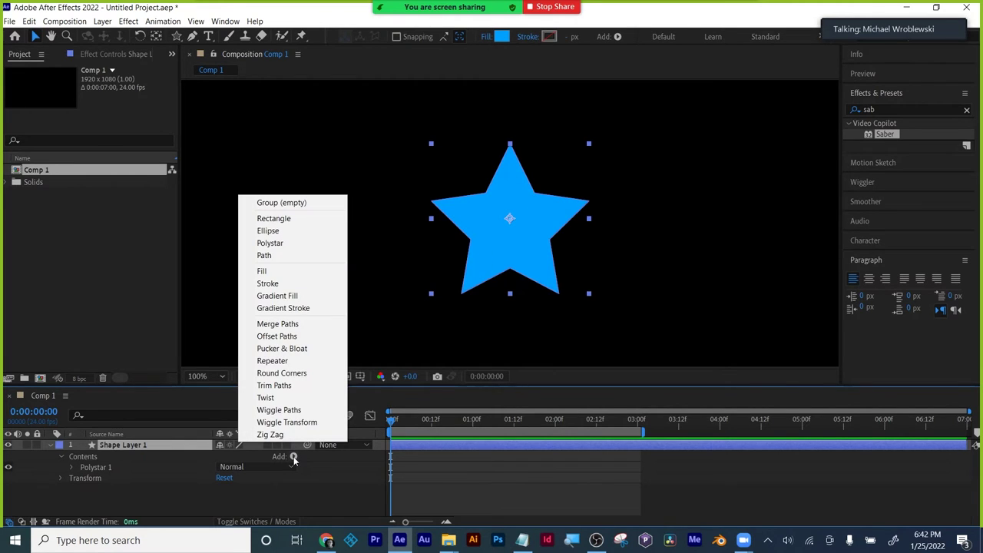
click(293, 411)
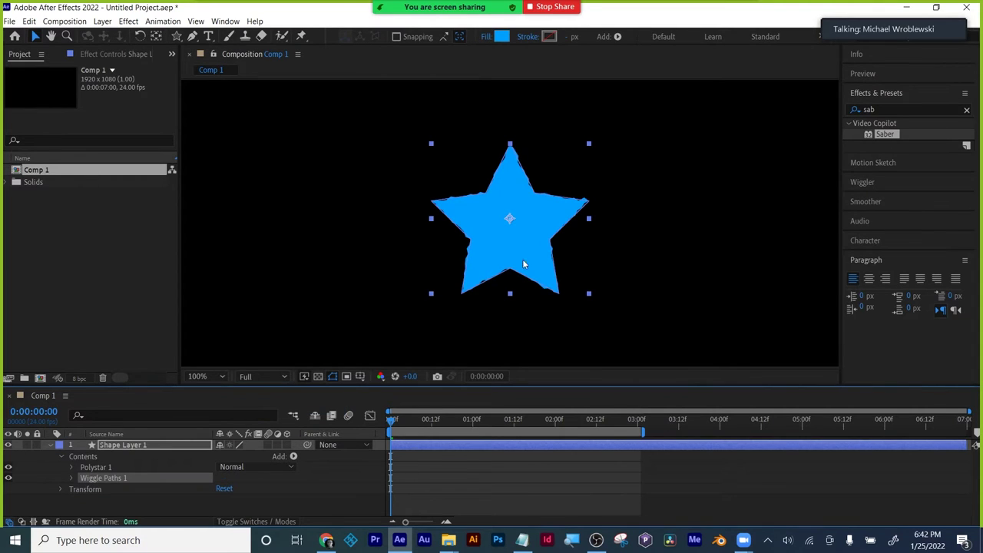
- Deselect the star layer and preview the Wiggle Paths animation from the start
click(418, 481)
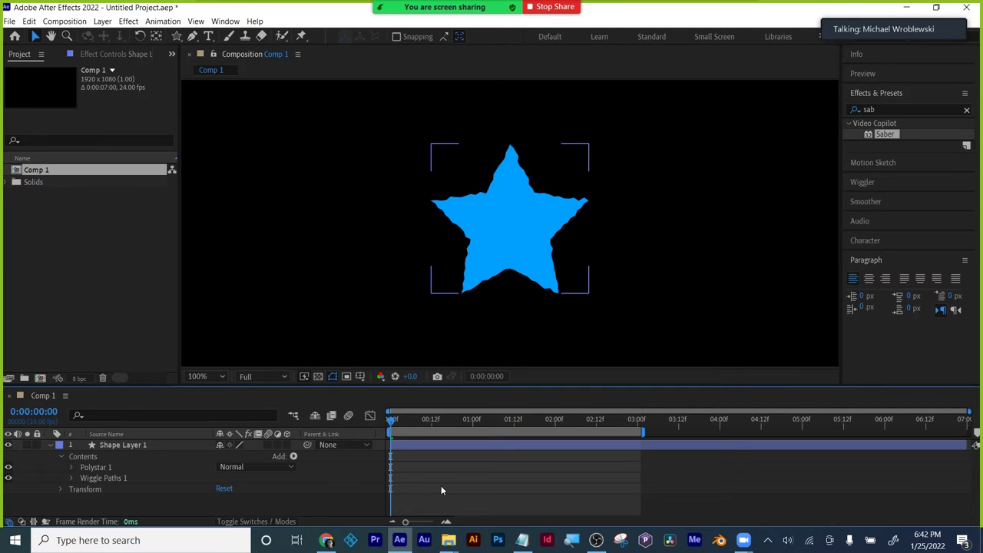
key(space)
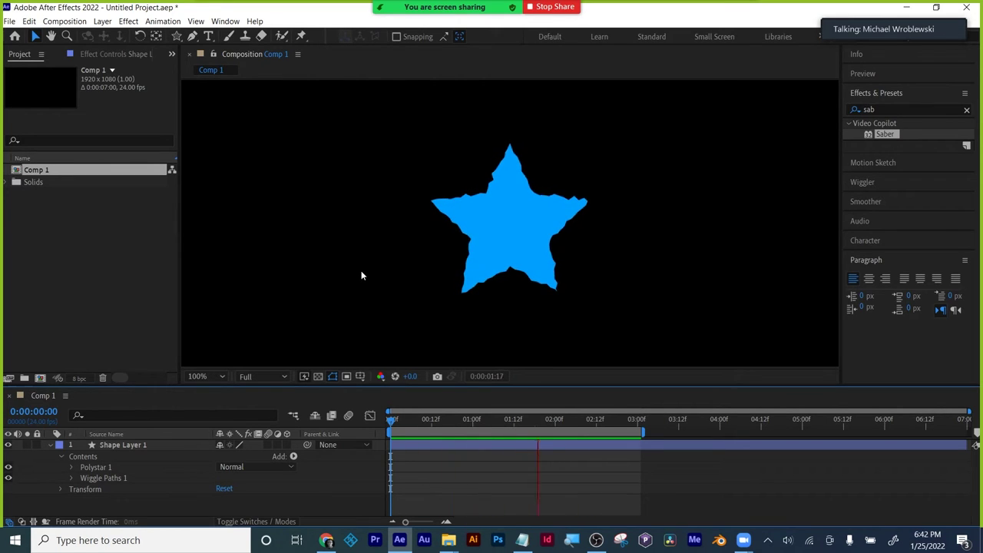
click(494, 485)
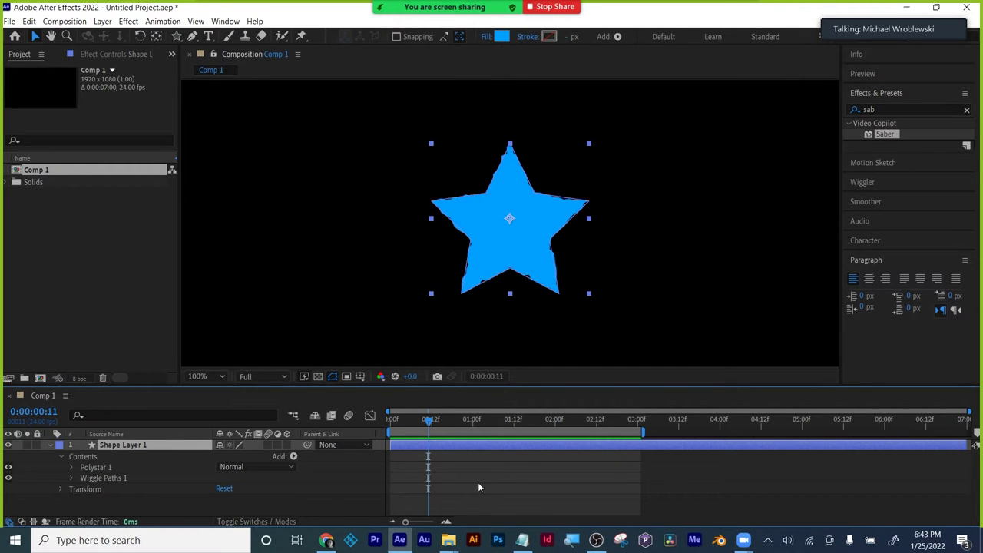
- Add the Zig Zag operation to the star's shape layer with the current time at 0:00:01:00
key(ctrl+grave)
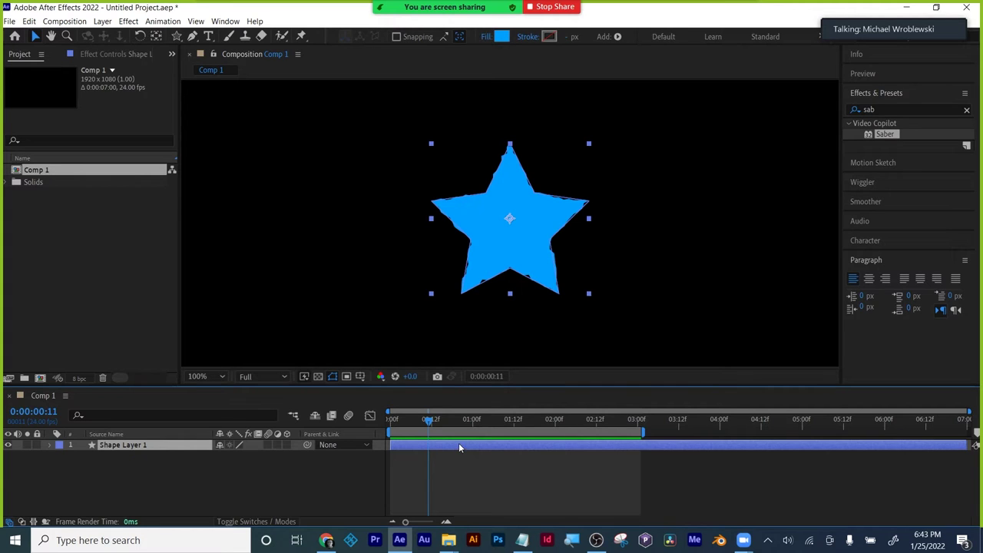
key(ctrl+grave)
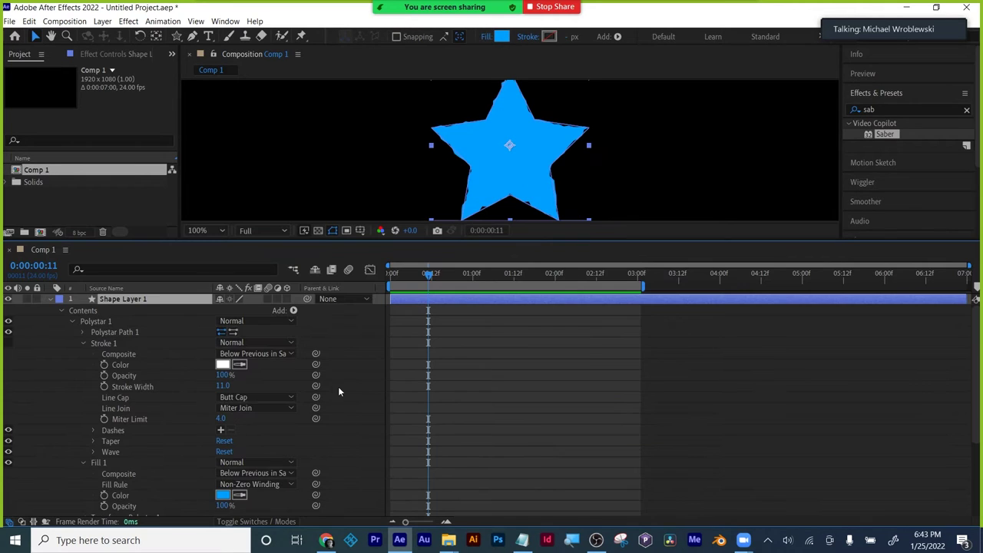
drag(436, 280, 476, 278)
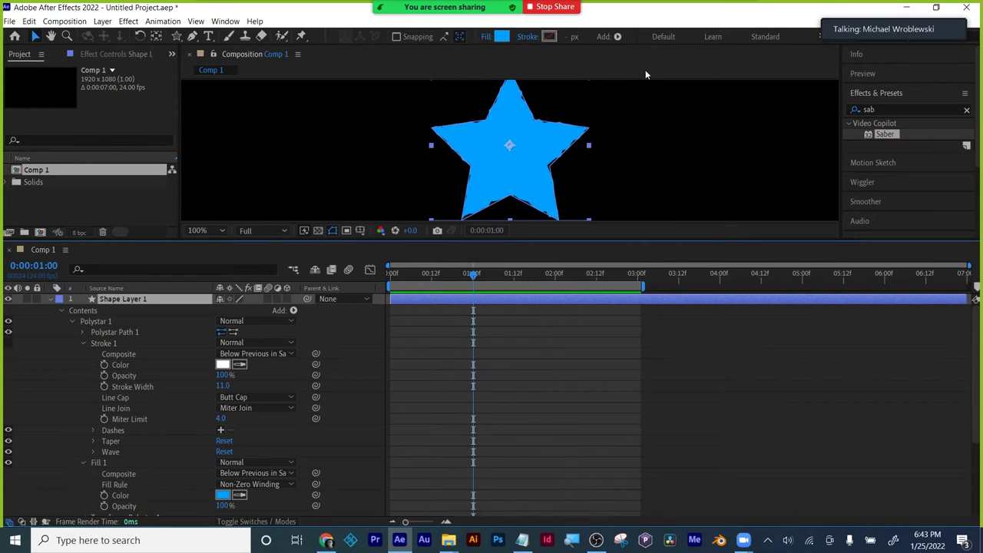
click(617, 37)
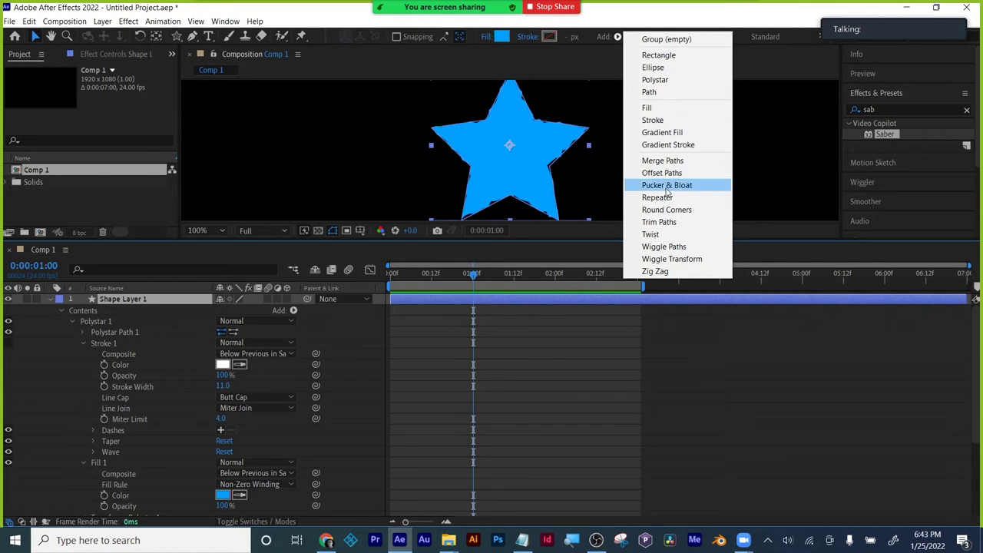
click(652, 271)
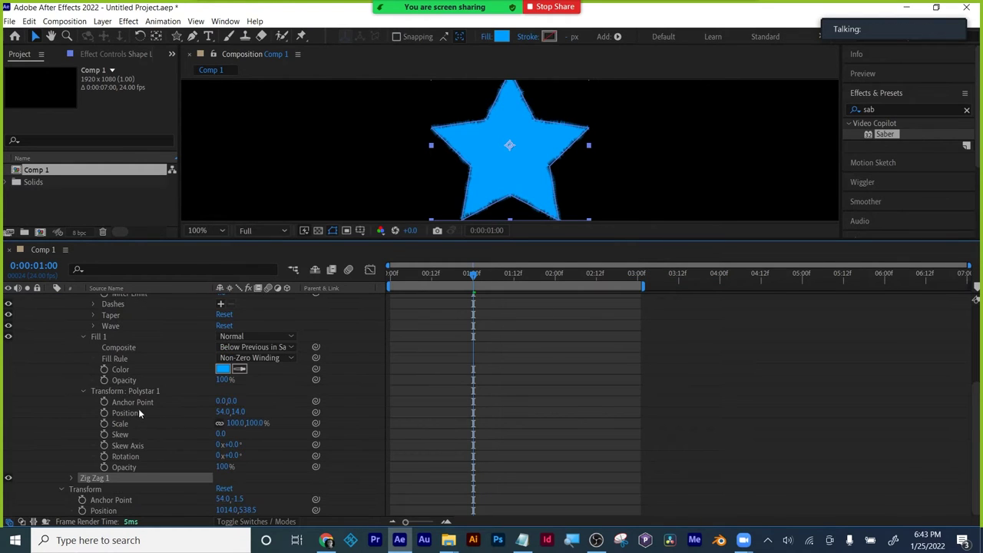
- Keyframe the star's Zig Zag Size at 5.0 on the first frame and at 44.0 at 0:00:01:14
scroll(122, 413, up, 5)
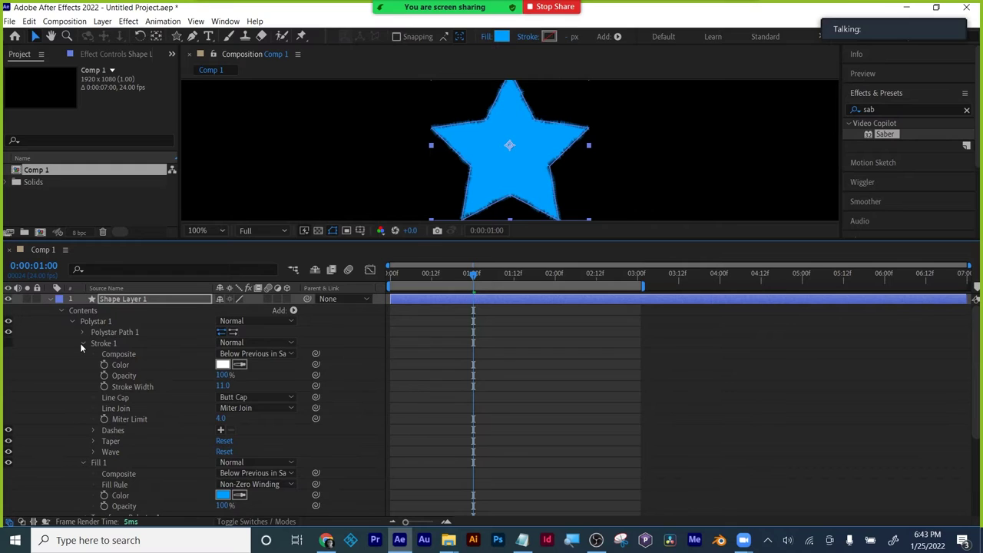
click(81, 344)
click(83, 355)
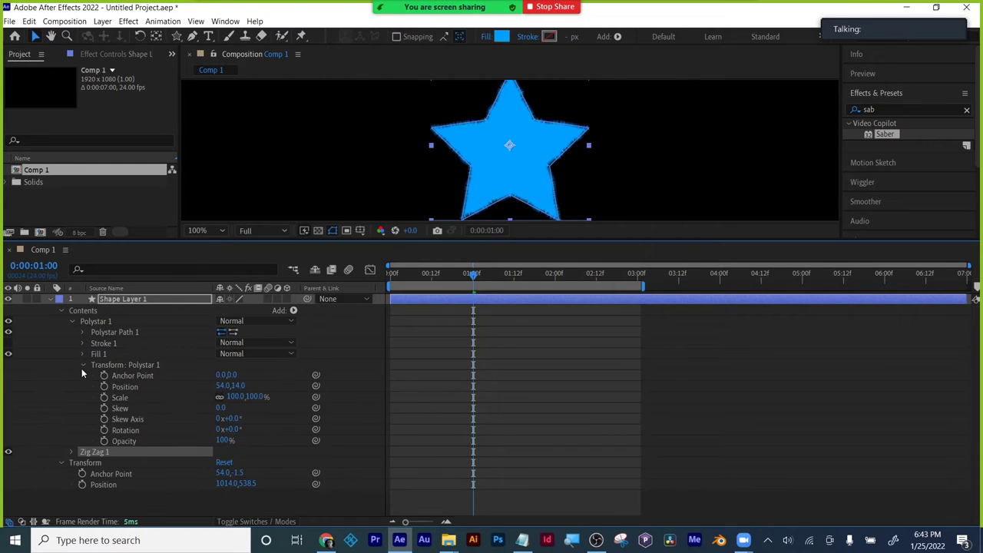
click(82, 368)
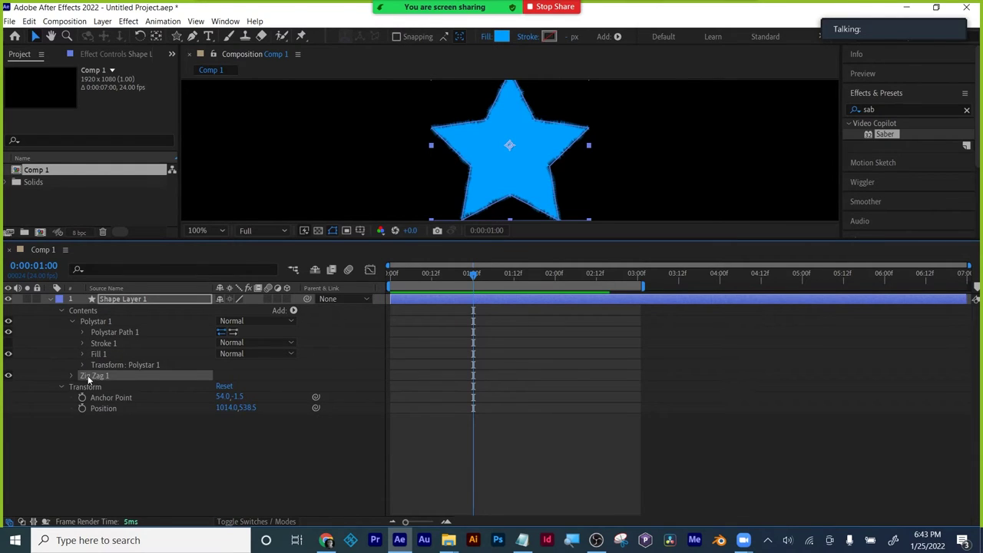
click(72, 377)
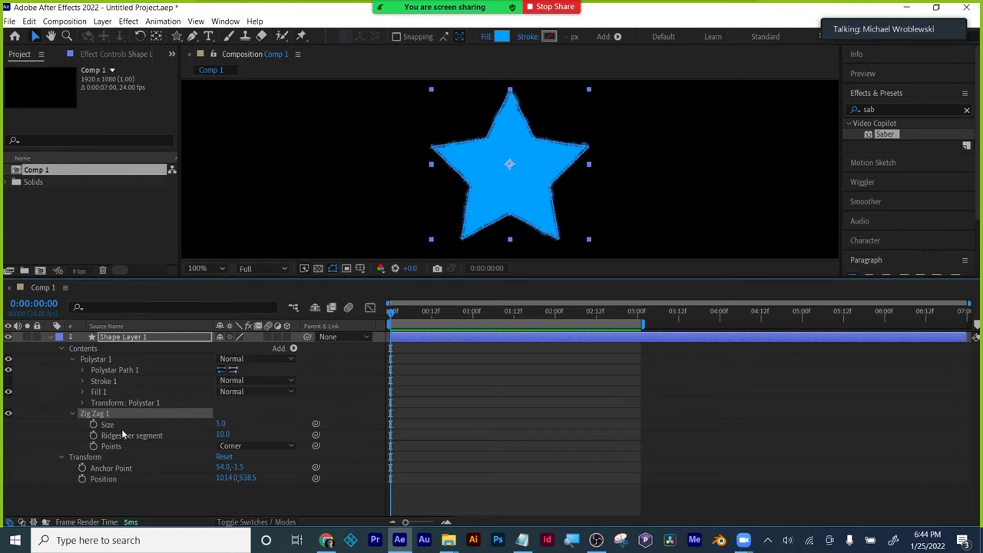
click(93, 424)
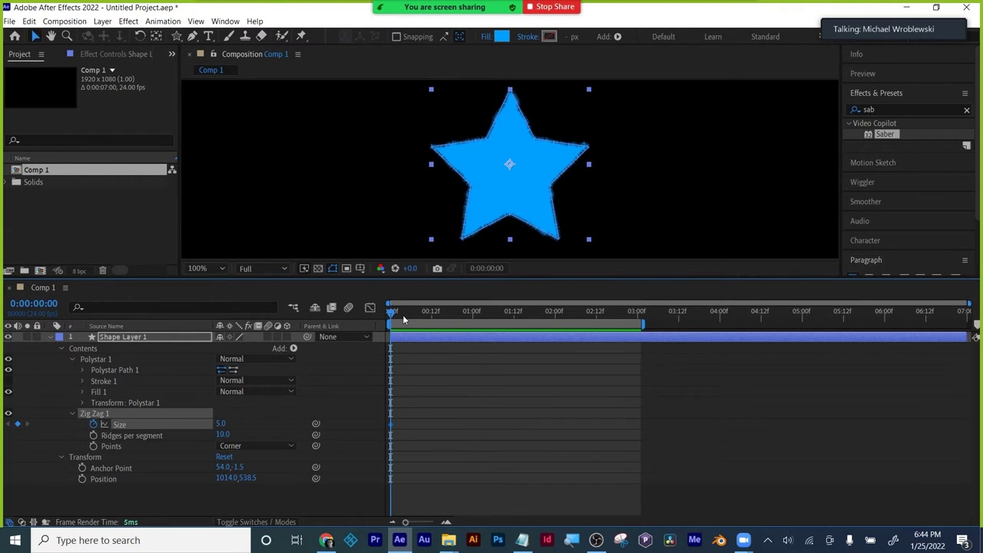
drag(403, 315, 521, 316)
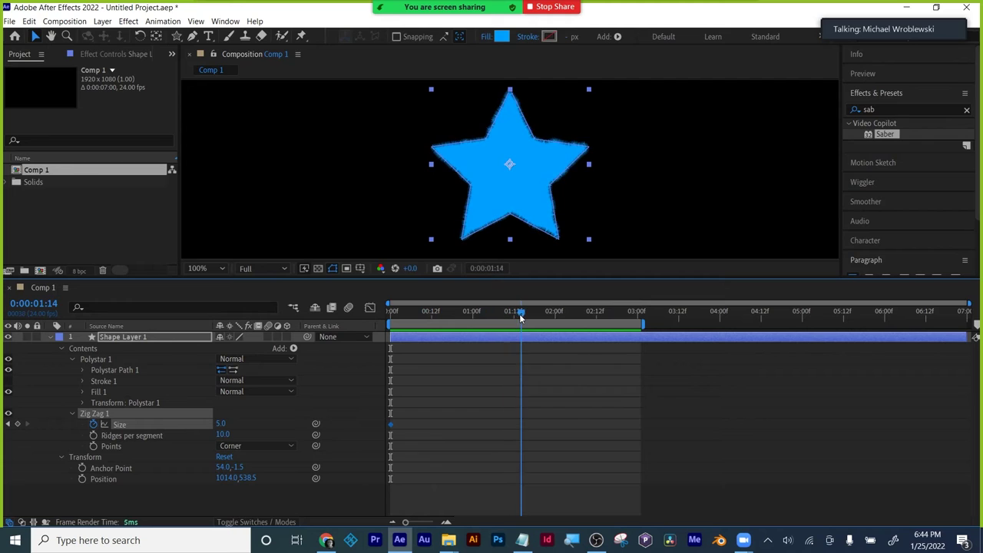
drag(221, 423, 245, 423)
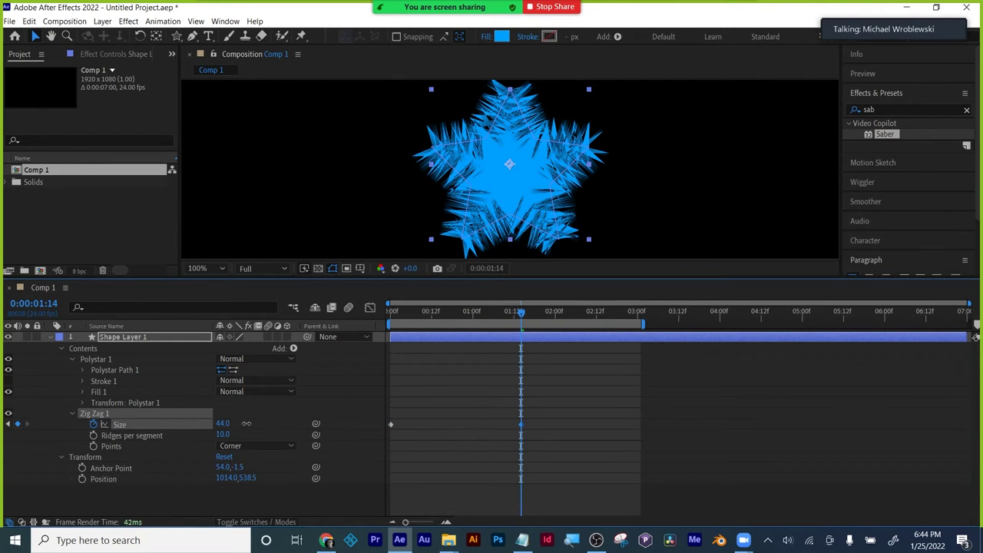
- Set the Zig Zag points to Smooth and preview the animation from the first frame
click(244, 447)
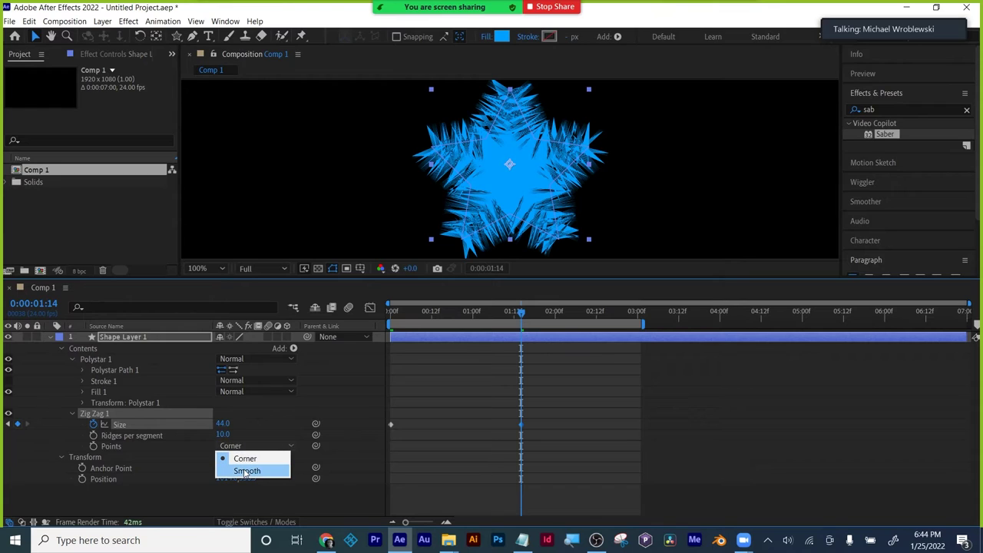
click(246, 471)
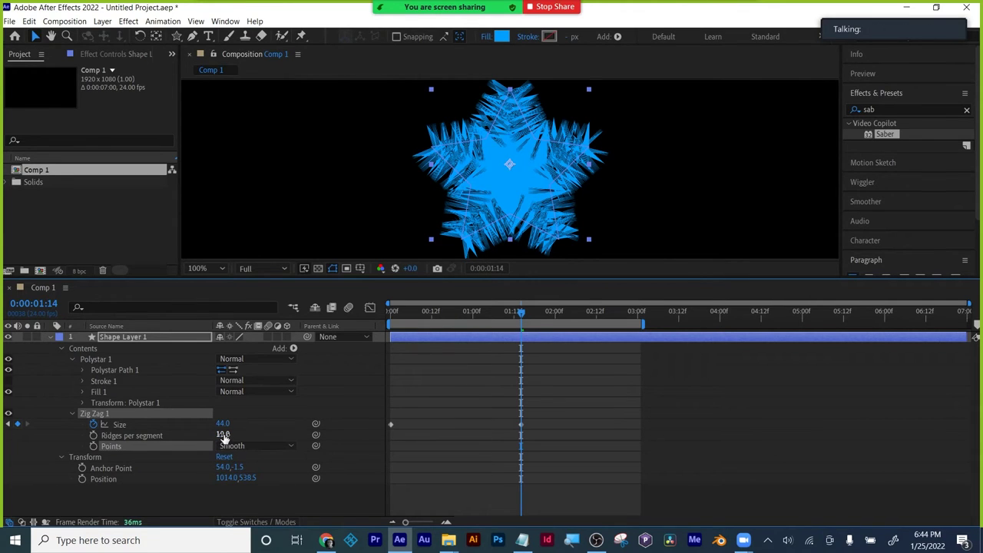
key(Home)
key(space)
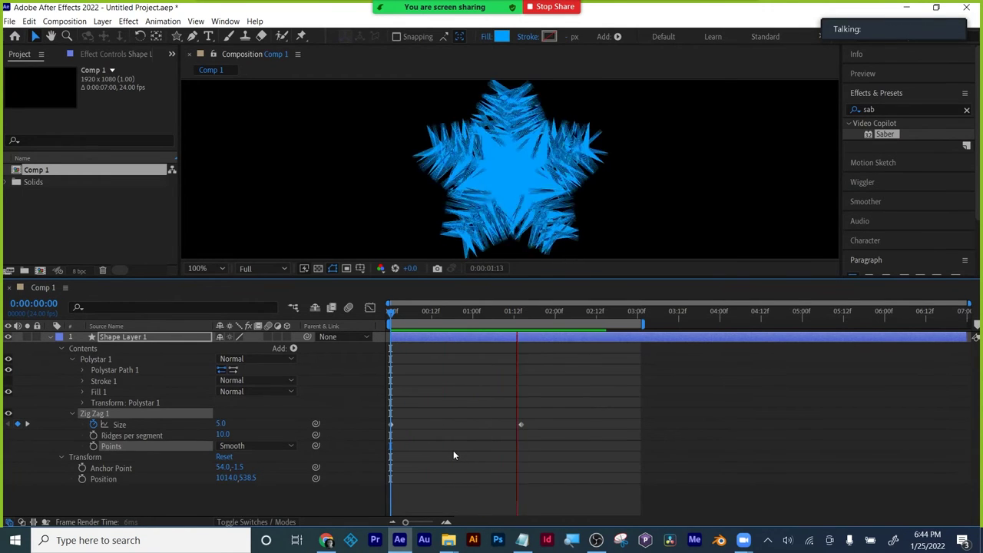
key(space)
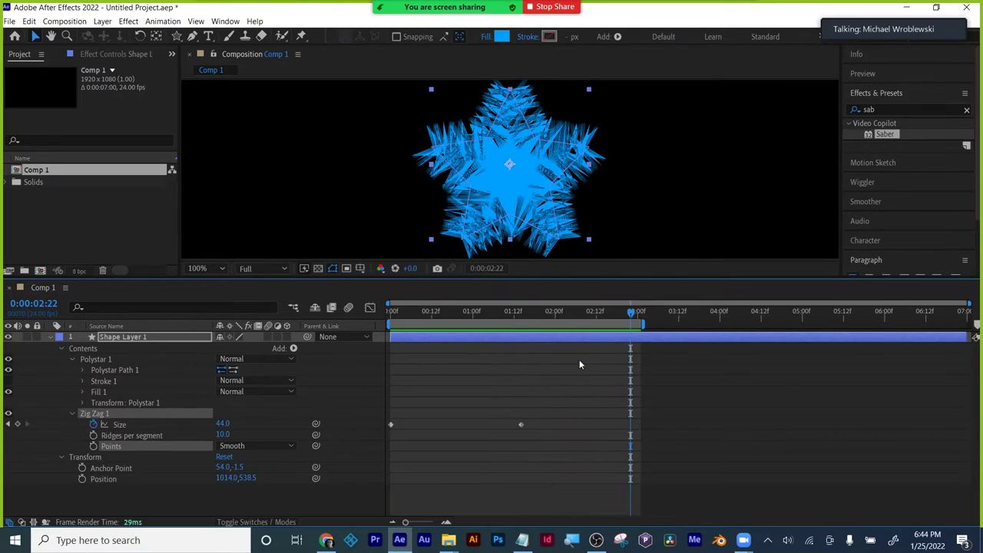
- Keyframe the Zig Zag Size at 0 at 0:00:02:22 and preview the star's animation with a larger composition view
click(222, 424)
text(0)
key(Return)
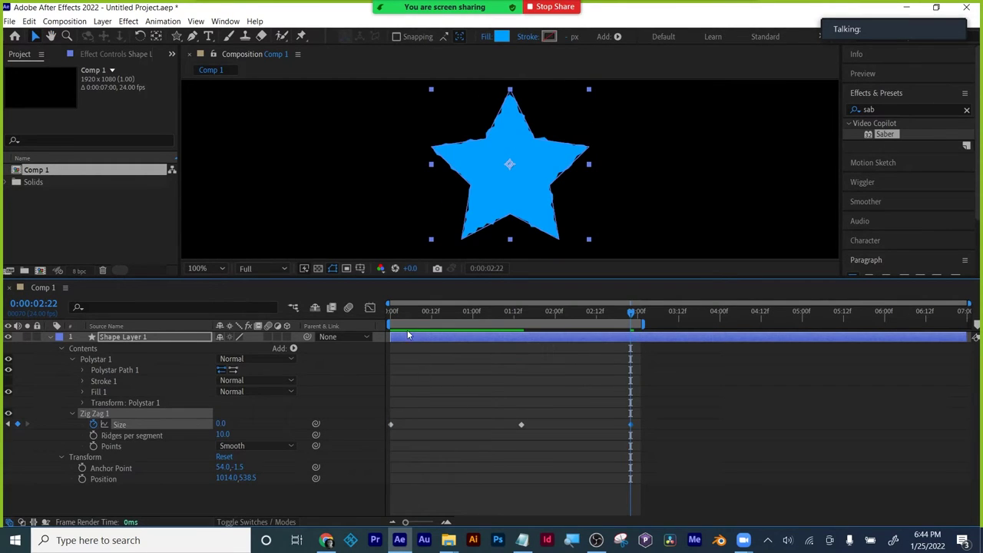
key(space)
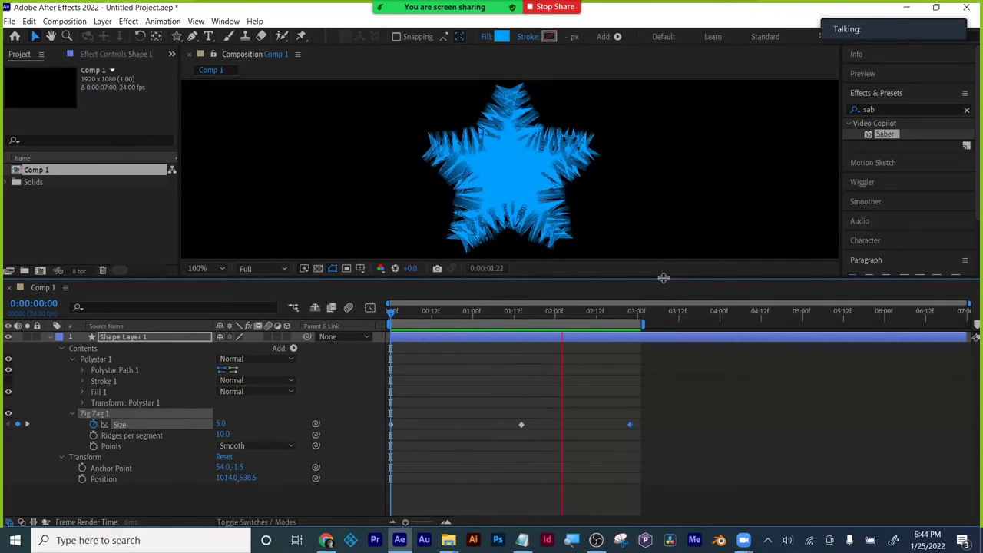
drag(664, 279, 666, 300)
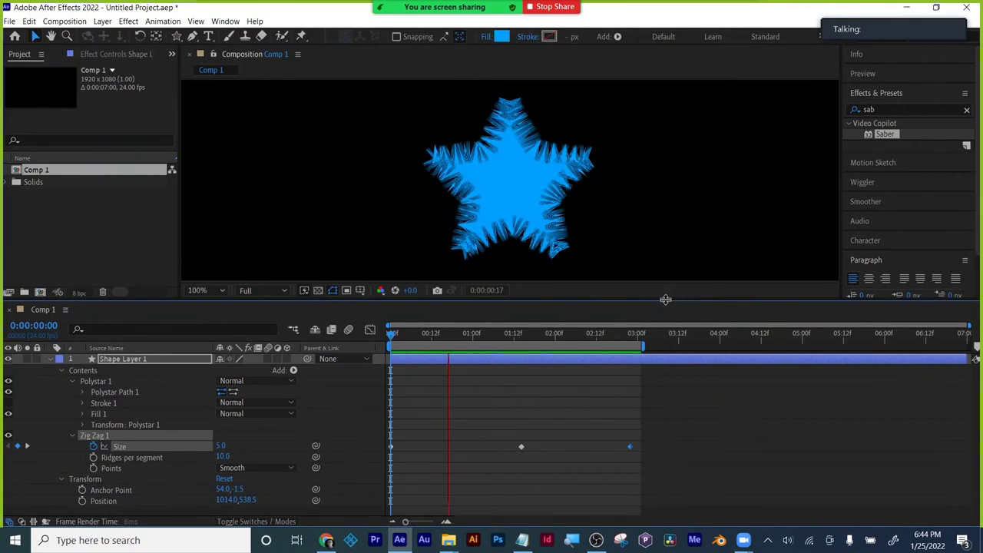
- Delete the star's shape layer and return to the composition's first frame
click(535, 361)
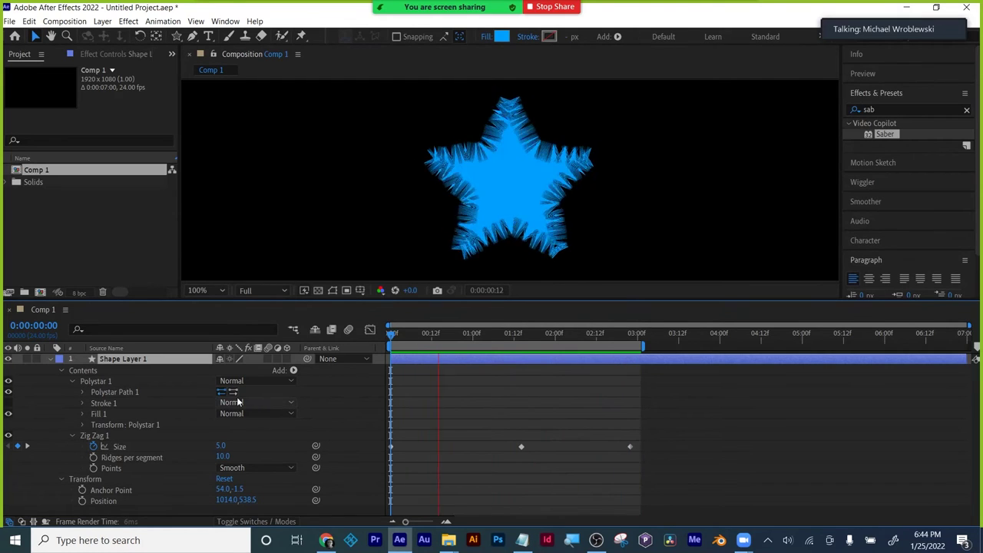
click(619, 37)
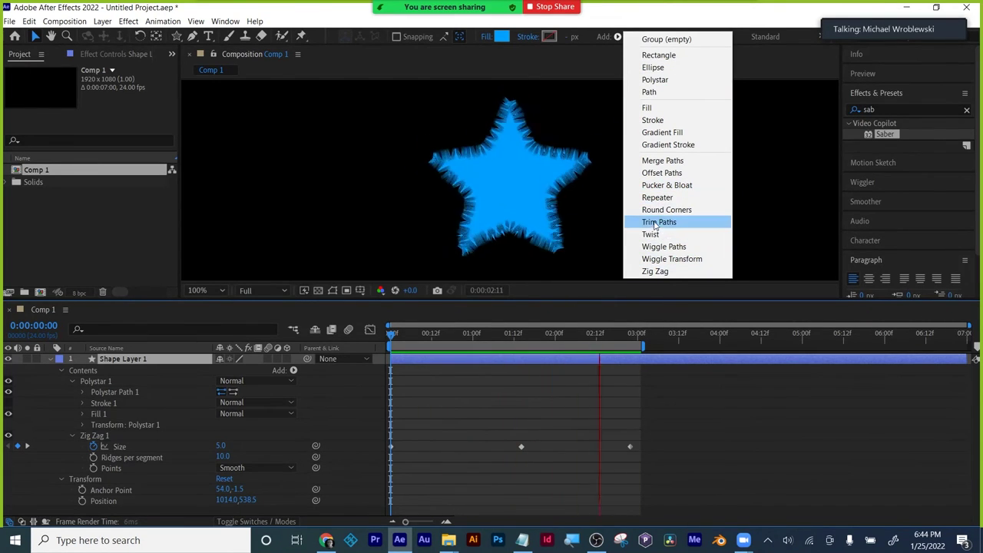
key(Escape)
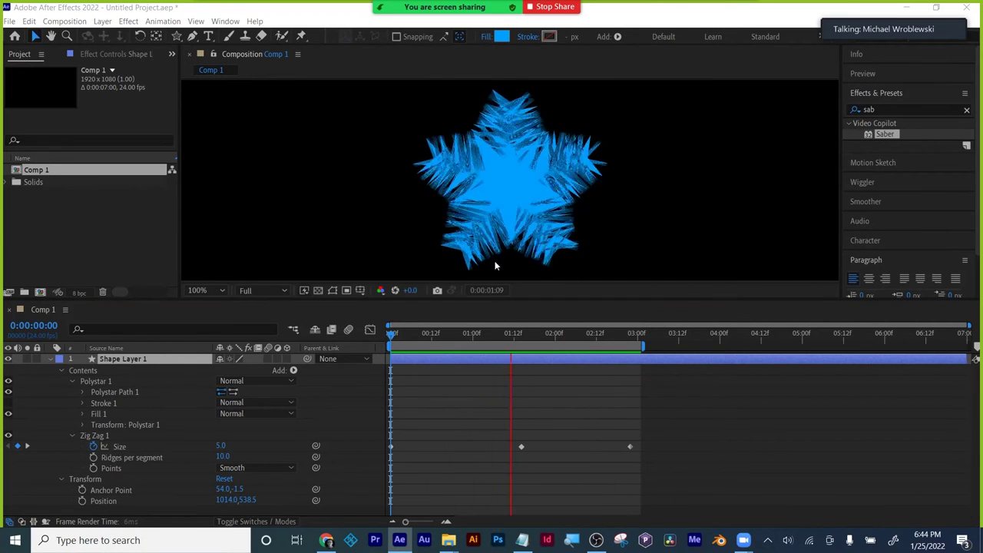
click(50, 359)
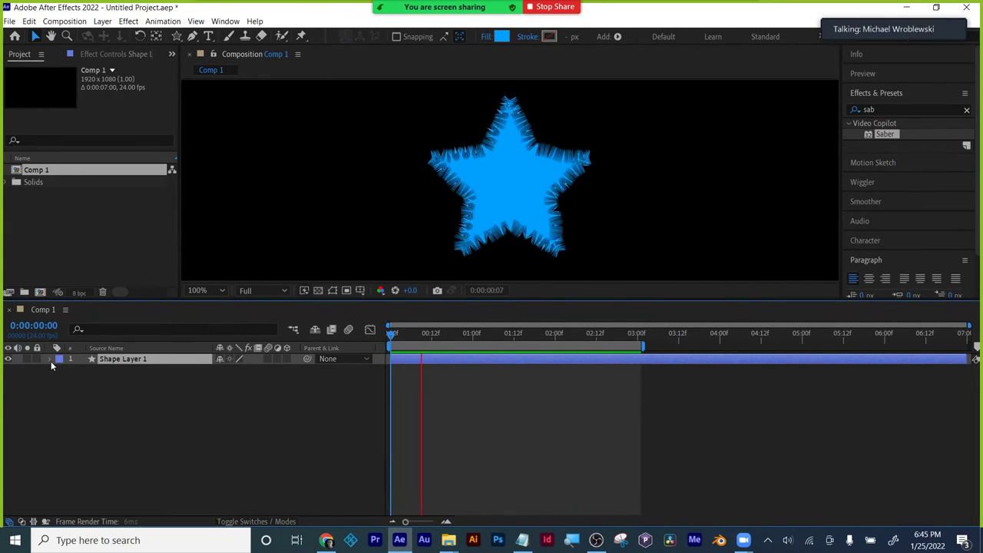
drag(533, 301, 533, 352)
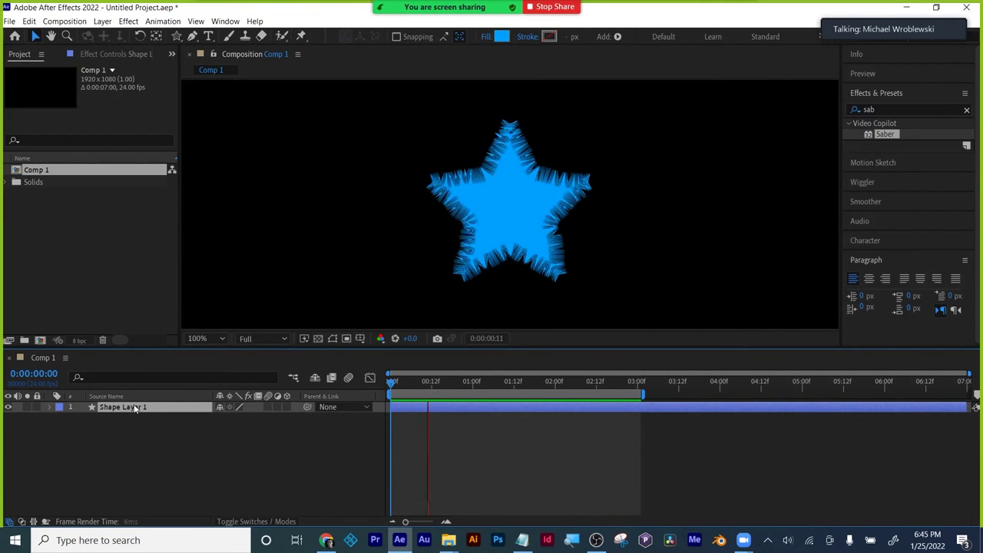
key(Delete)
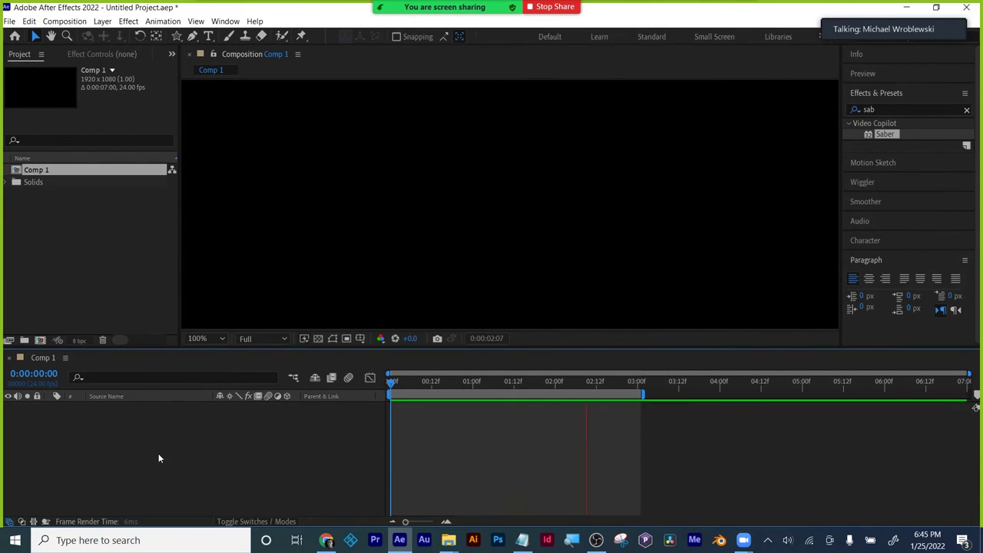
click(407, 387)
drag(407, 386, 377, 387)
- Activate the Pen tool and set the shape fill to None
click(192, 36)
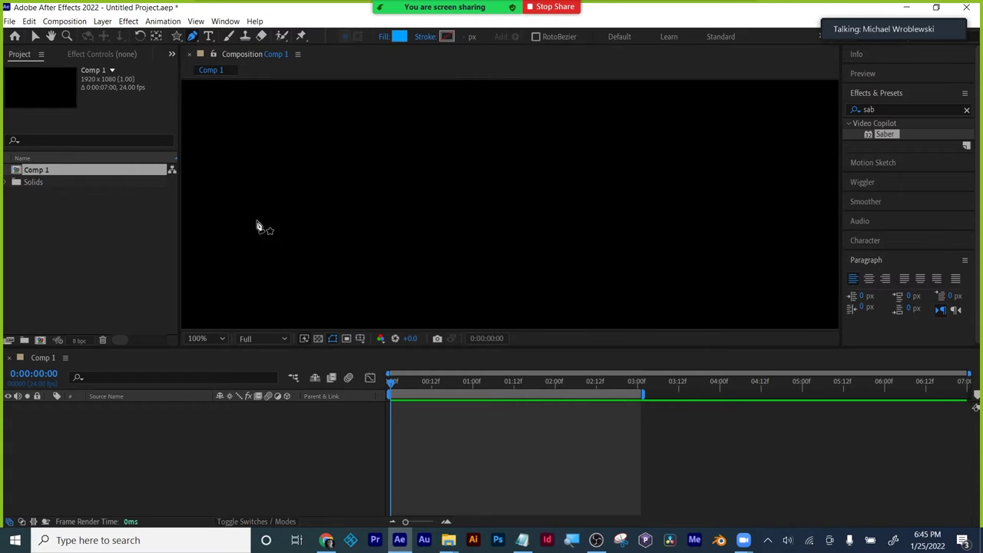
click(382, 36)
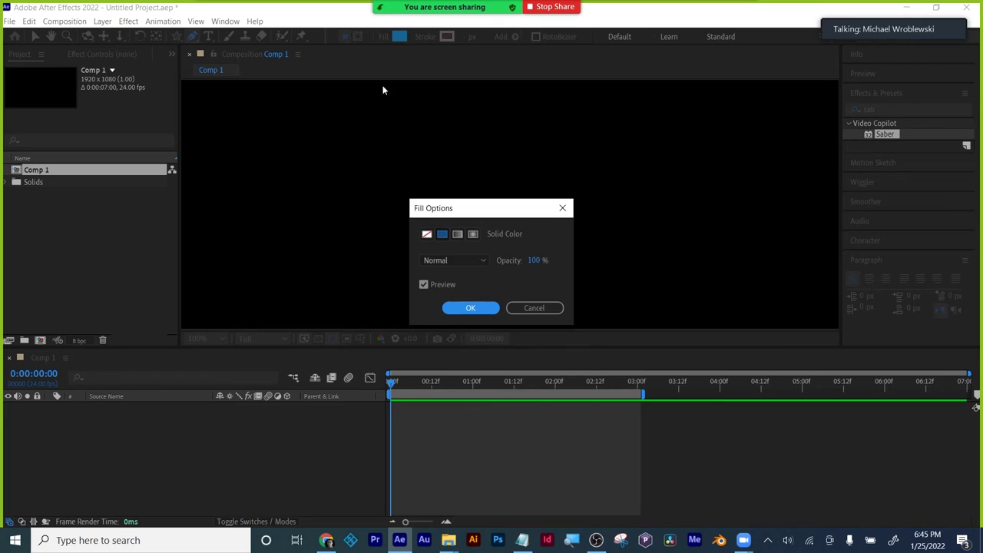
click(426, 234)
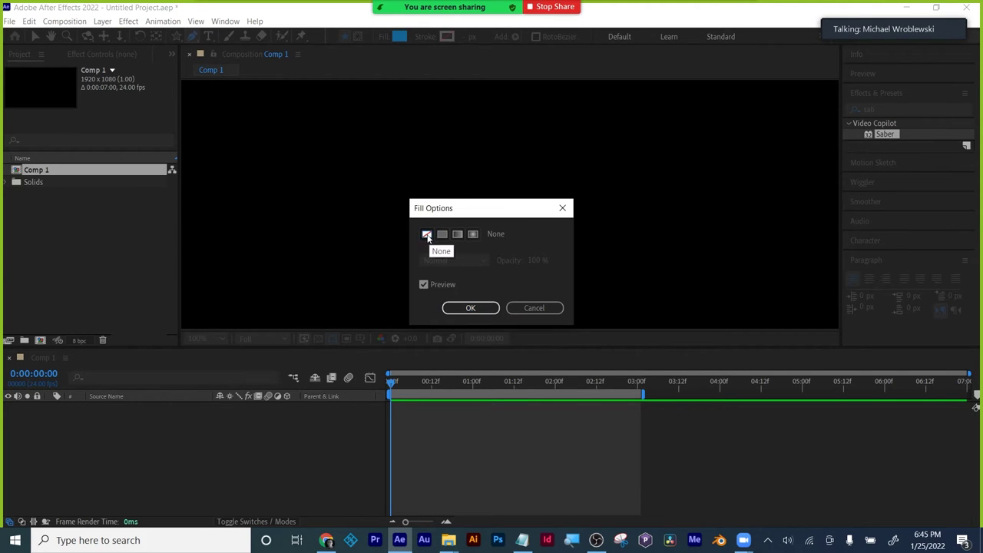
click(467, 308)
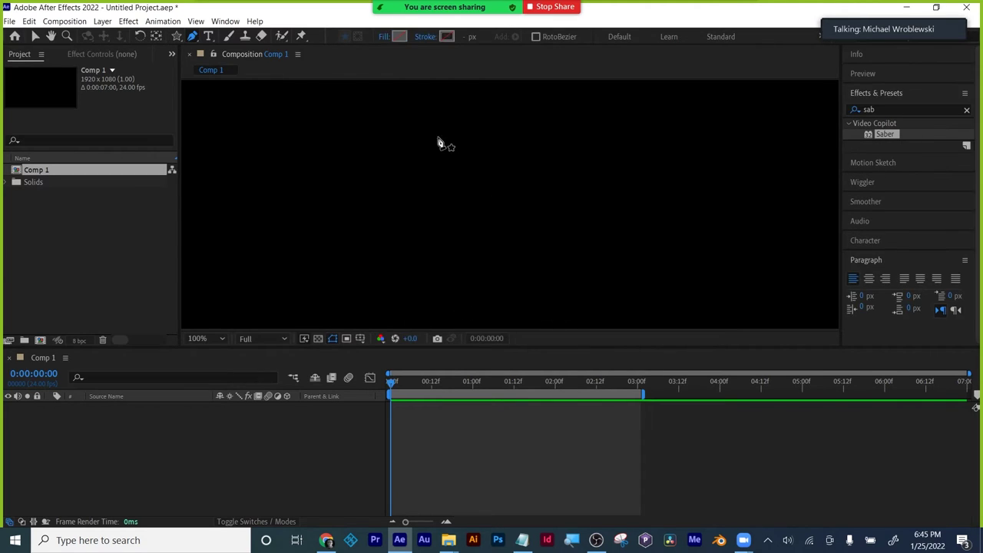
- Set the shape stroke to a solid colour and make it red F70505
click(427, 39)
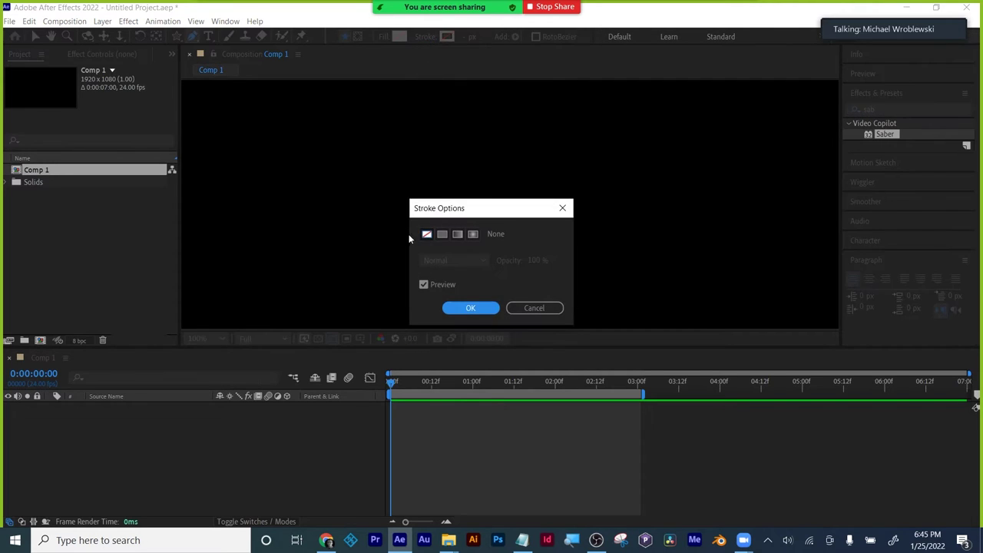
click(442, 234)
click(470, 308)
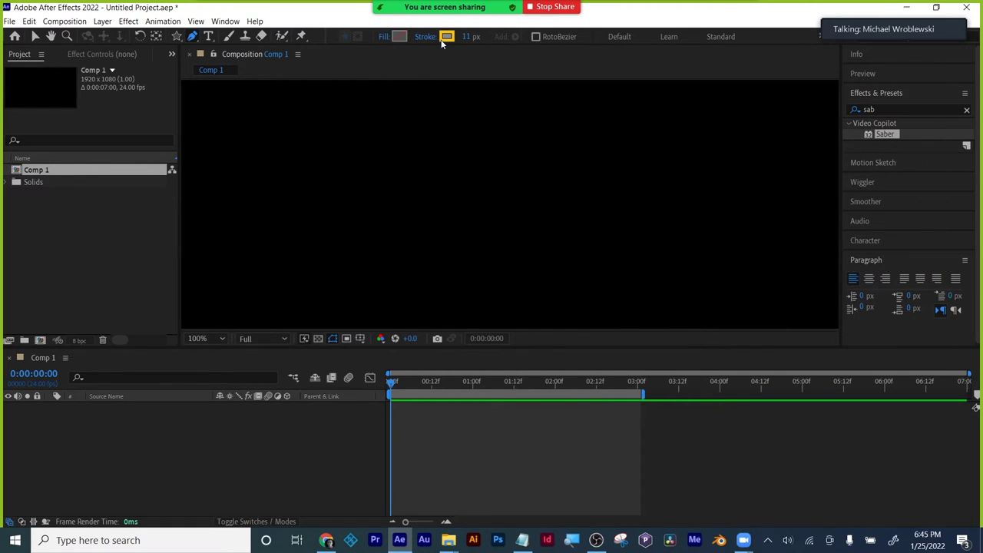
click(445, 38)
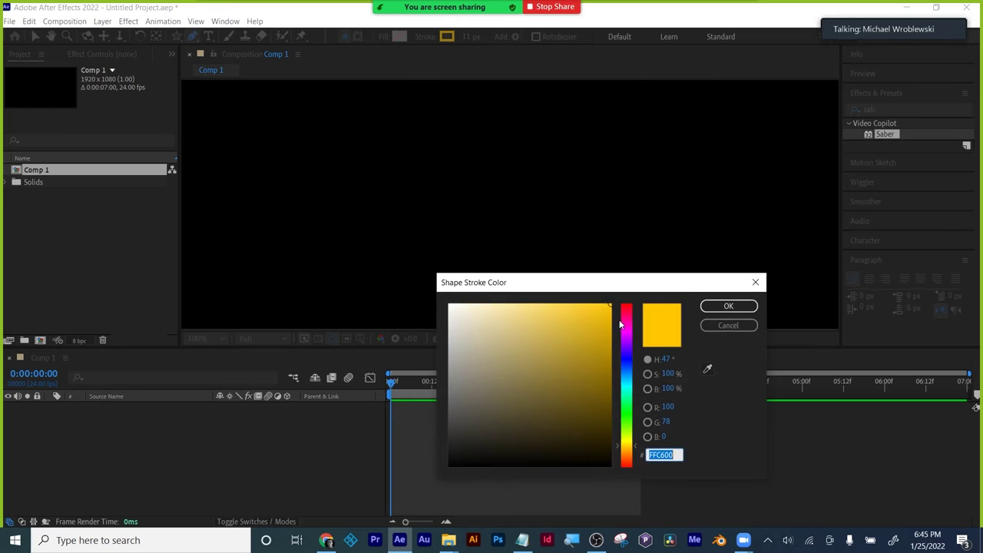
drag(621, 324, 636, 294)
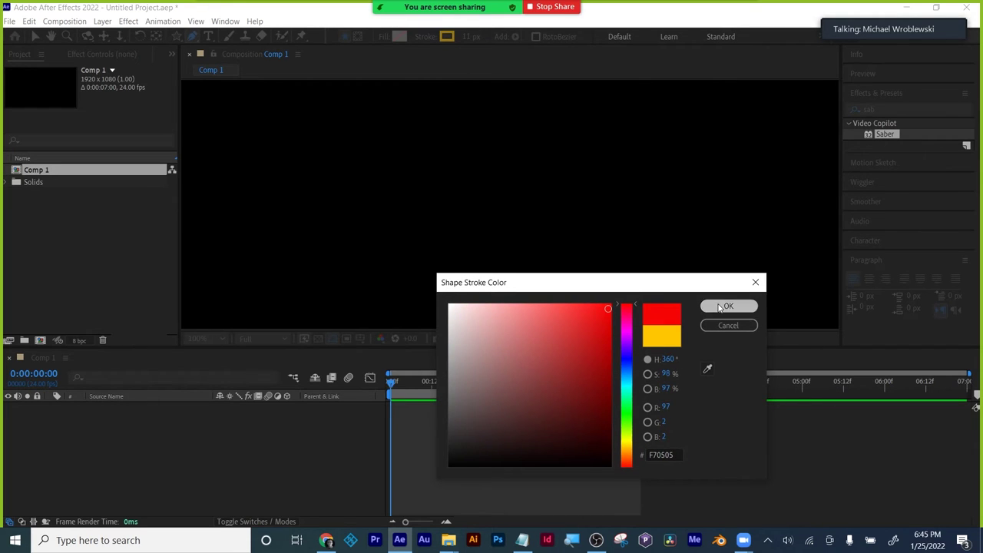
click(727, 305)
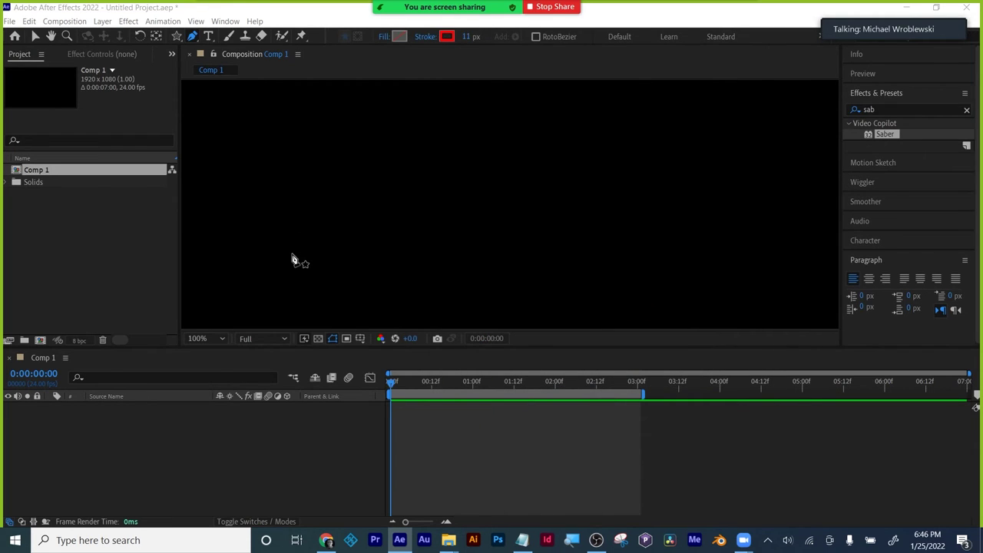
- Draw a five-point wavy open path across the middle of the composition with curved points, and return to the Selection tool
drag(292, 254, 301, 214)
drag(398, 133, 432, 136)
drag(454, 255, 470, 282)
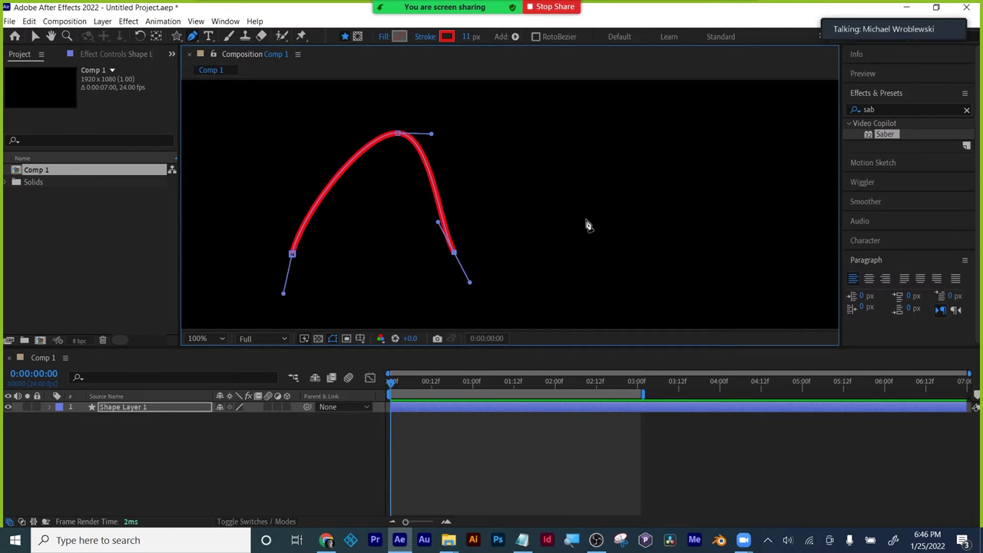
drag(597, 210, 619, 129)
drag(705, 141, 736, 165)
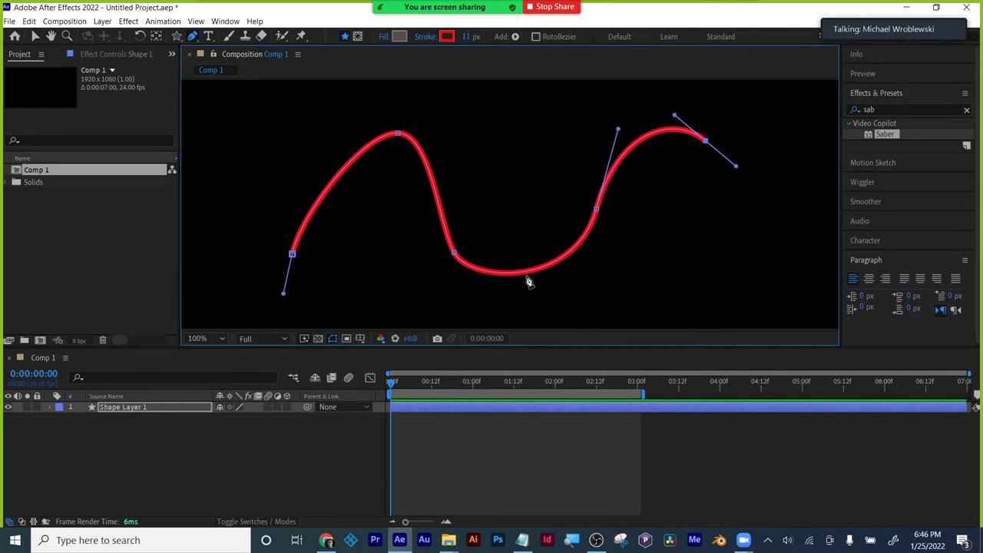
click(34, 37)
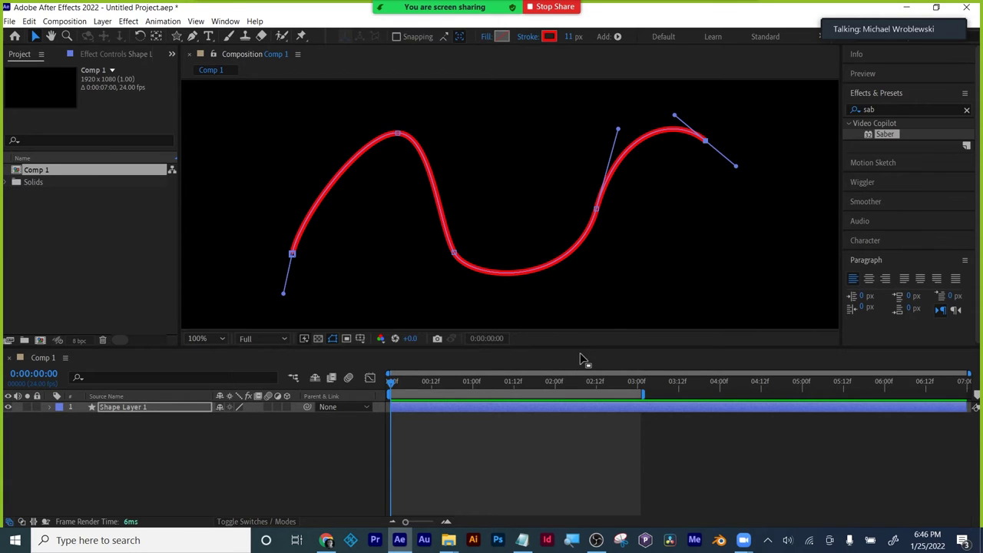
- Reveal the Path property of Shape 1 in a taller timeline and start keyframing it at 0:00:00:00
drag(581, 347, 582, 372)
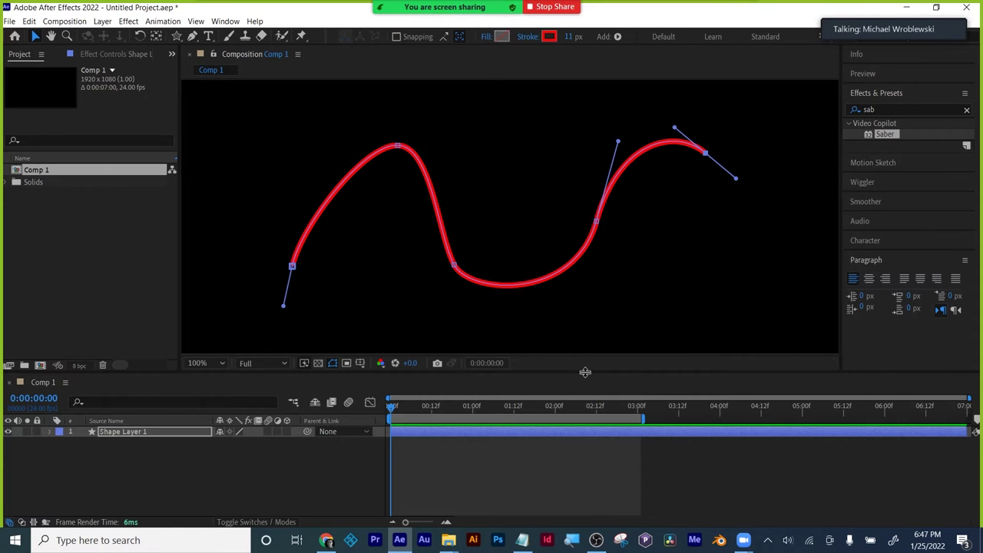
drag(585, 372, 586, 317)
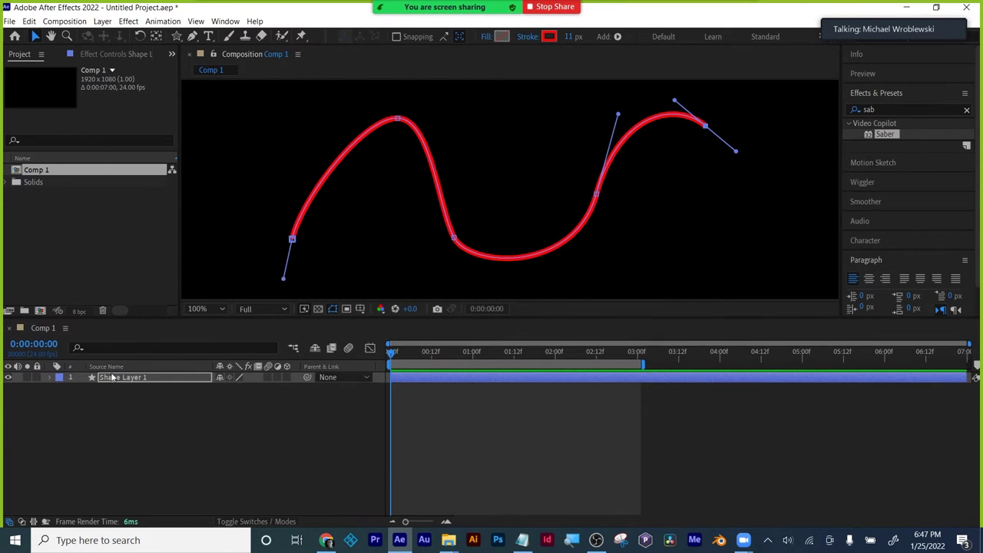
click(50, 378)
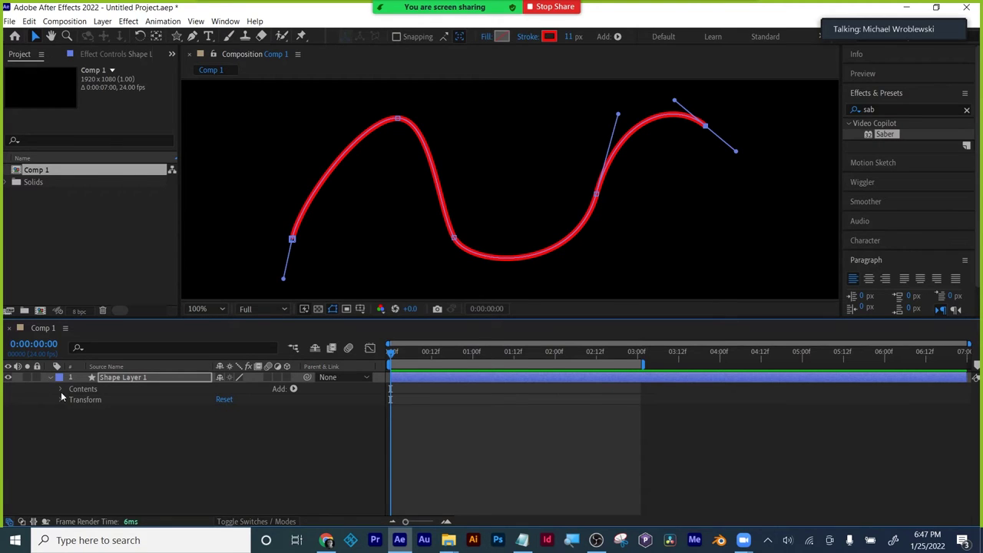
click(61, 389)
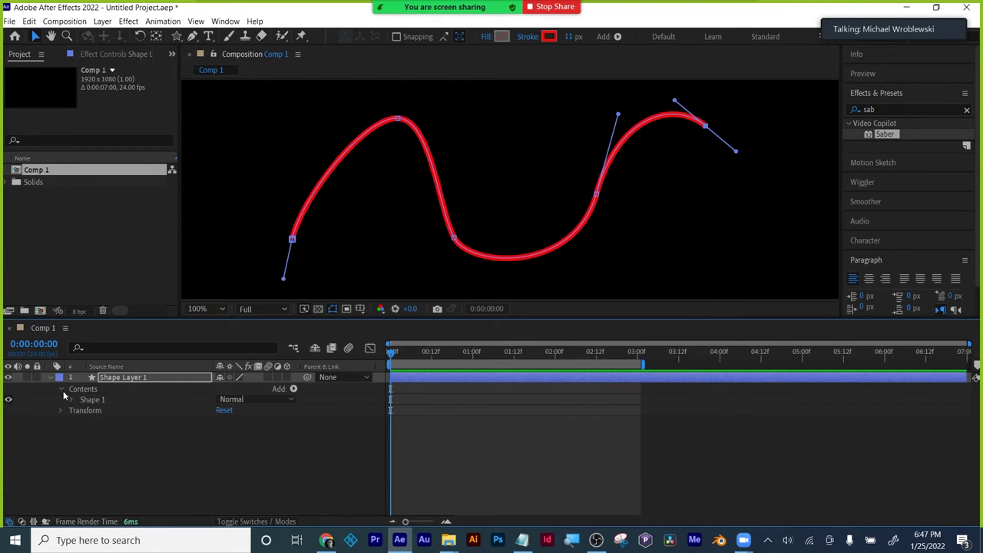
click(72, 400)
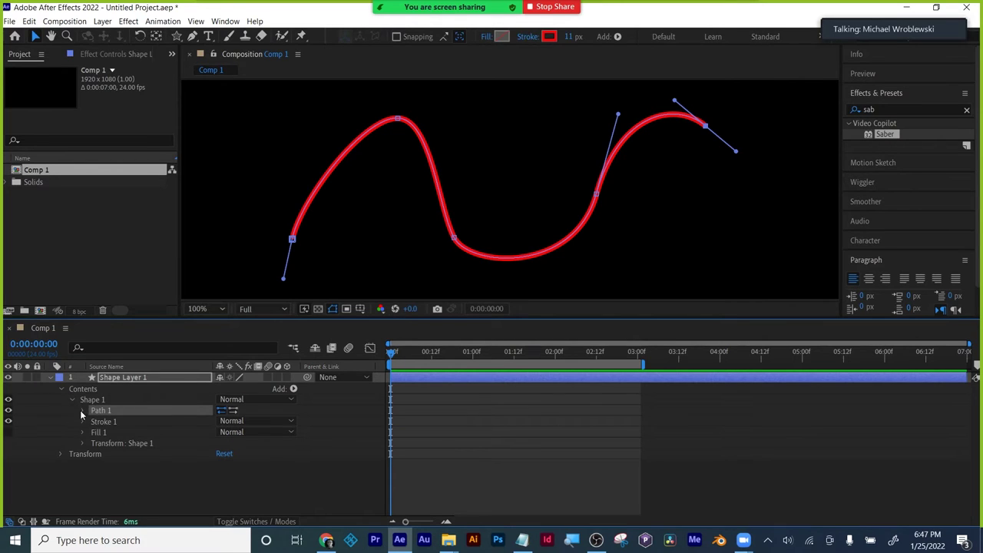
click(83, 411)
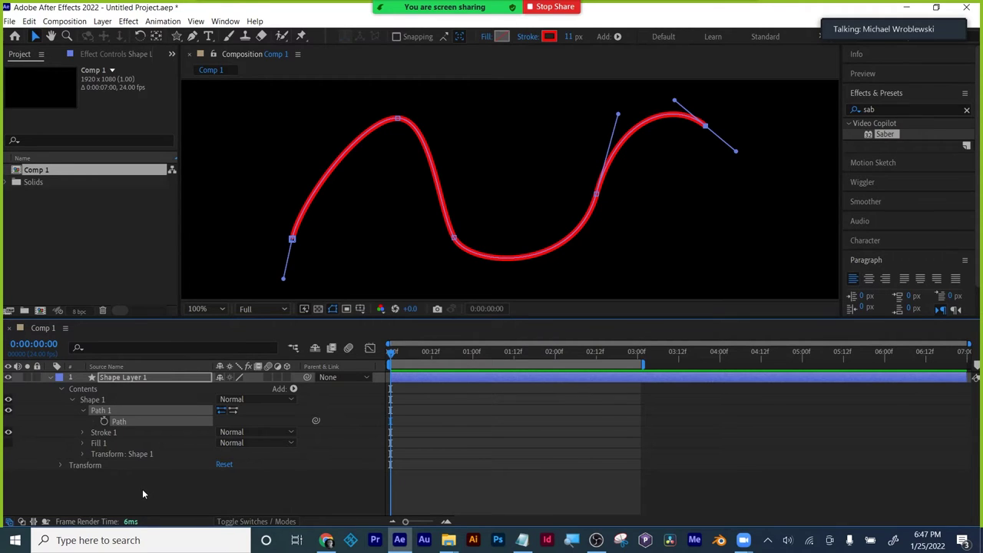
mouse_move(397, 353)
mouse_down()
mouse_move(424, 353)
mouse_move(384, 355)
mouse_up()
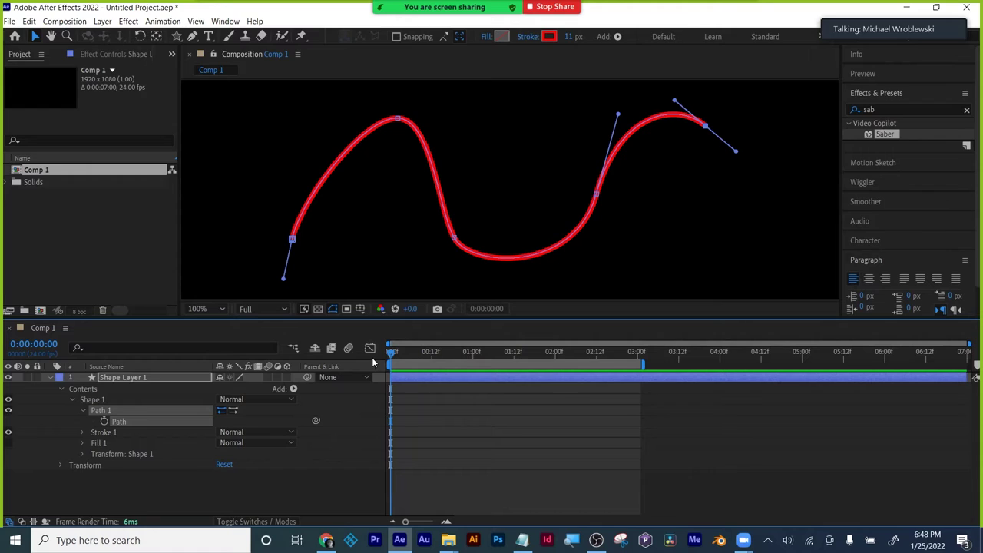
click(103, 422)
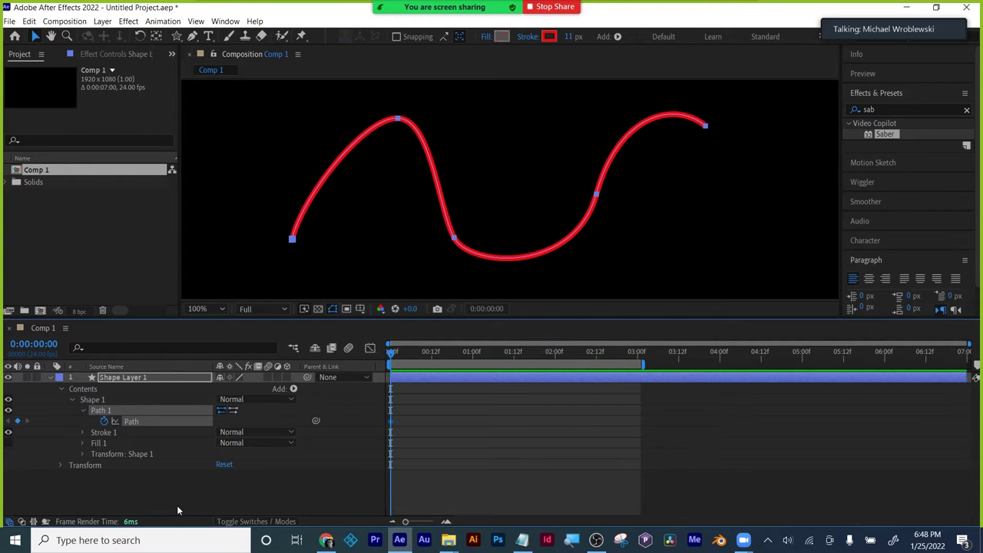
- Keyframe a new path shape at 0:00:00:11 by shifting the last three points rightward and lowering the first crest's point
drag(396, 353, 431, 353)
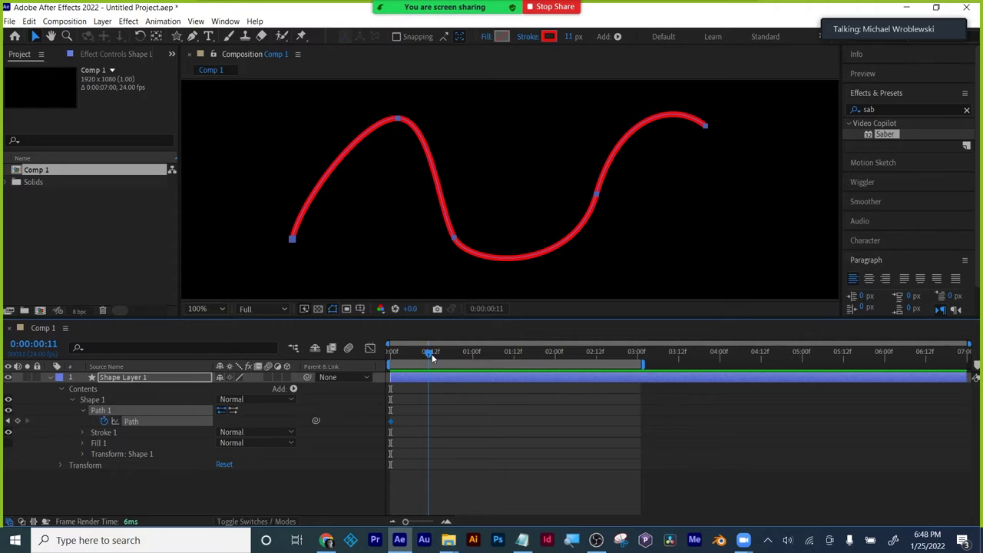
click(293, 242)
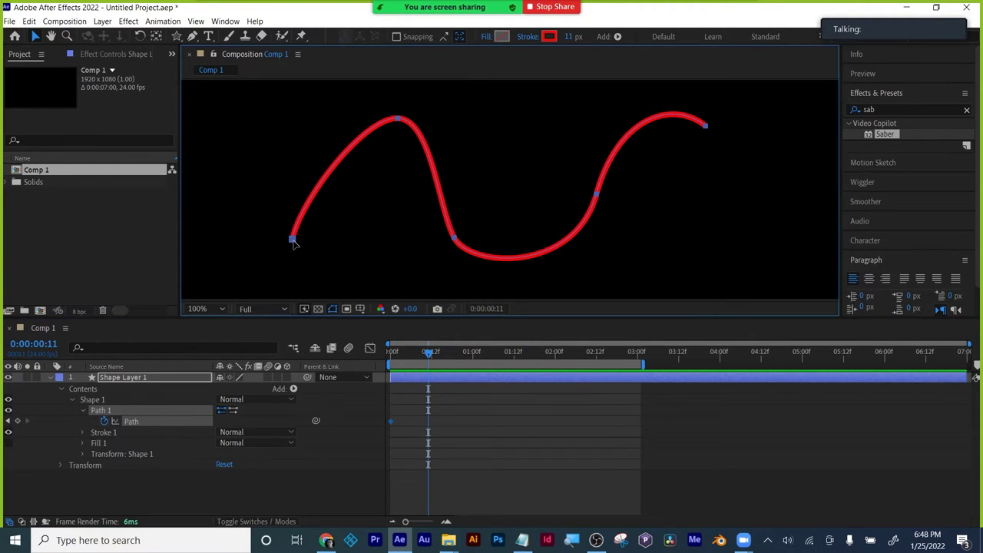
shift+click(706, 126)
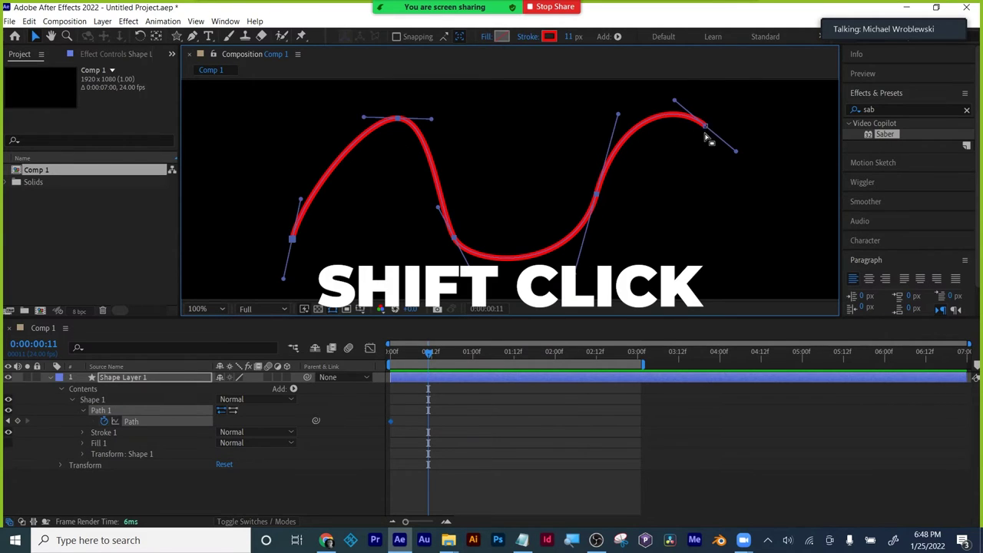
click(706, 128)
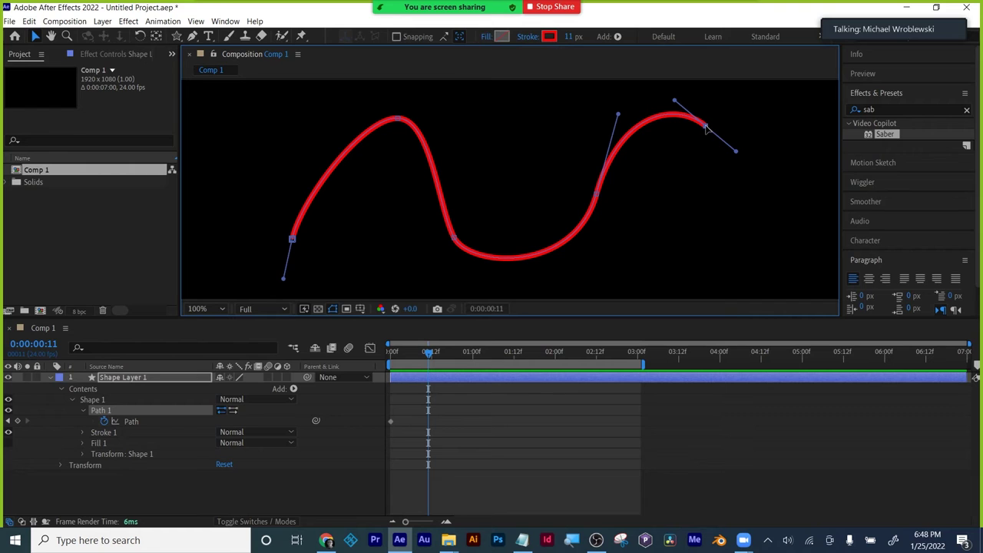
drag(707, 128, 765, 121)
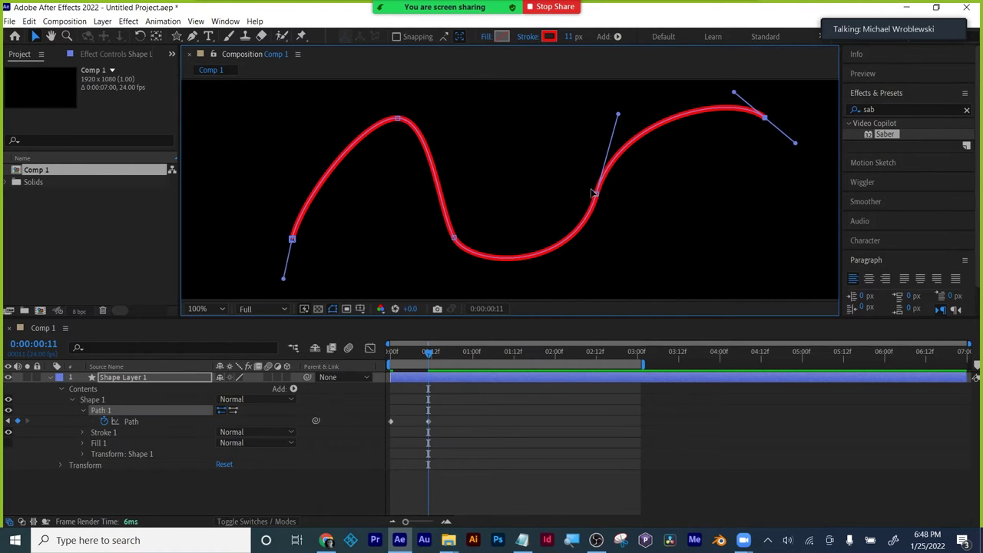
drag(600, 198, 646, 194)
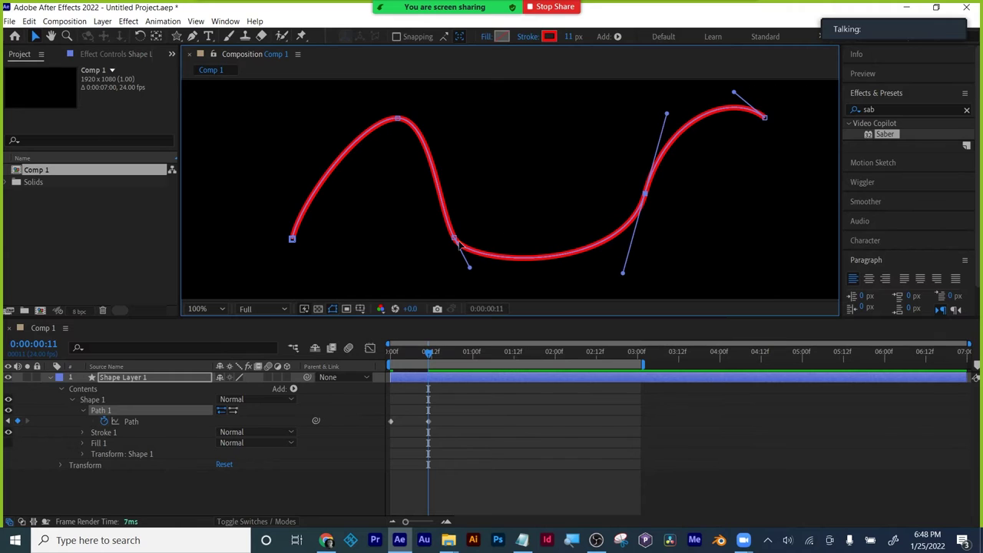
drag(455, 240, 514, 209)
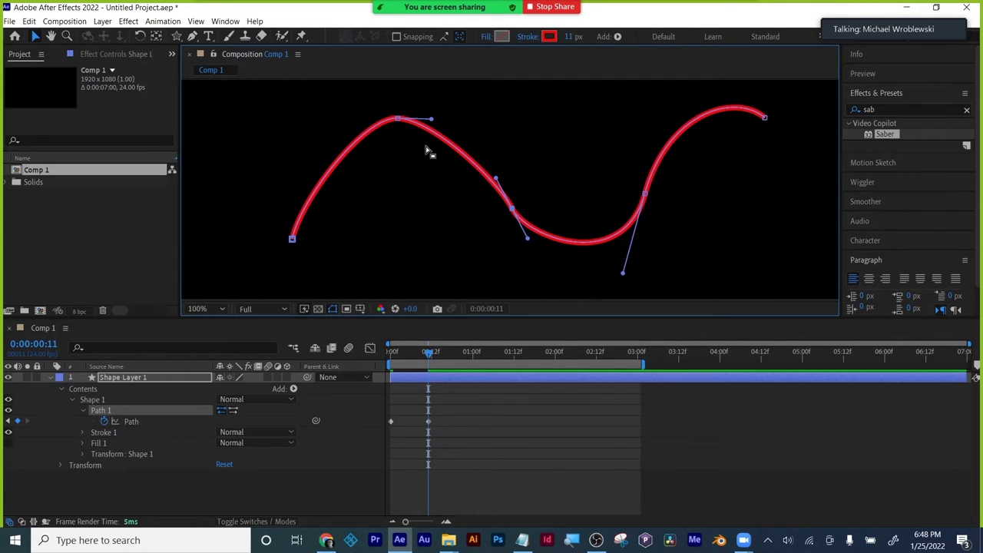
drag(399, 122, 400, 253)
- Keyframe another path shape at 0:00:01:06 by stretching the points' curve handles and lowering the path's end point
drag(428, 355, 494, 354)
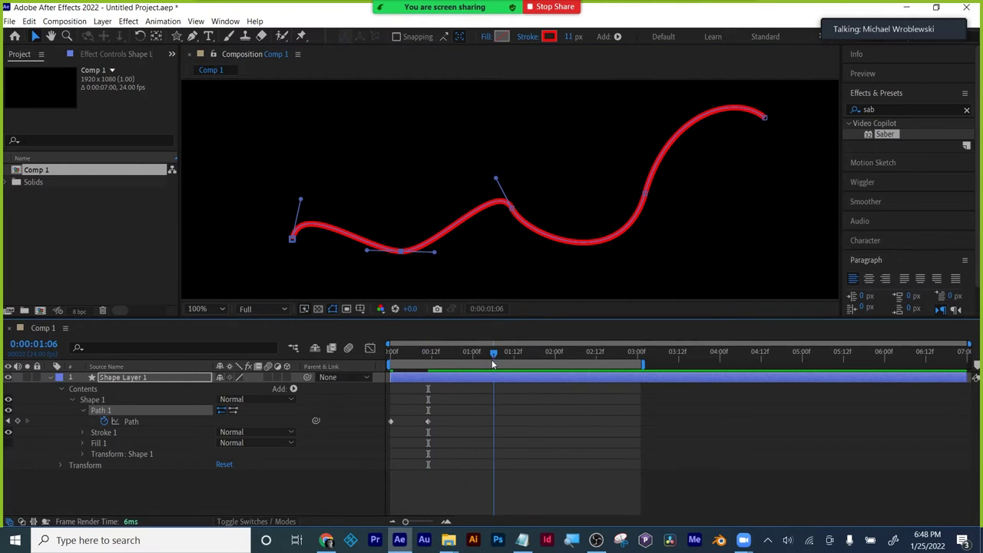
drag(495, 180, 384, 133)
drag(436, 253, 514, 265)
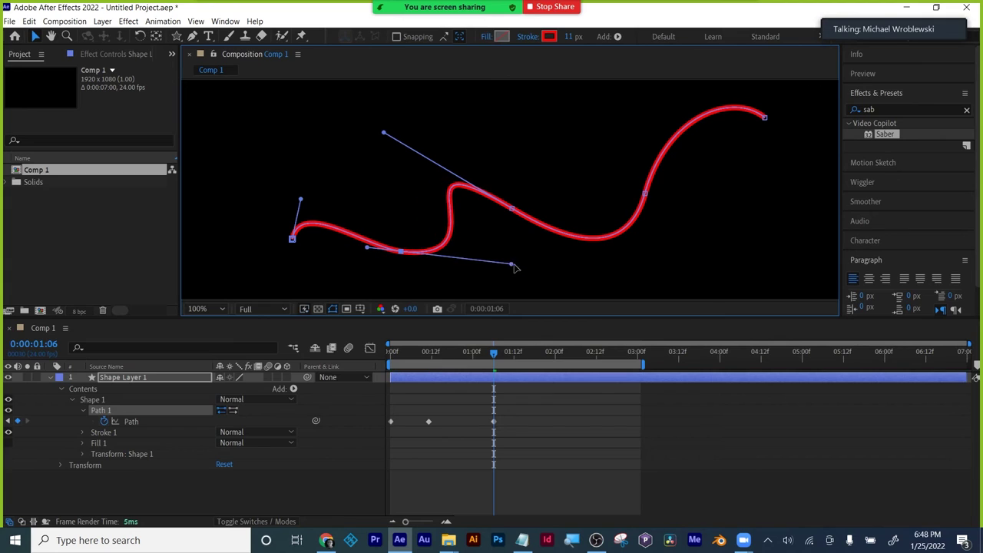
drag(301, 200, 327, 98)
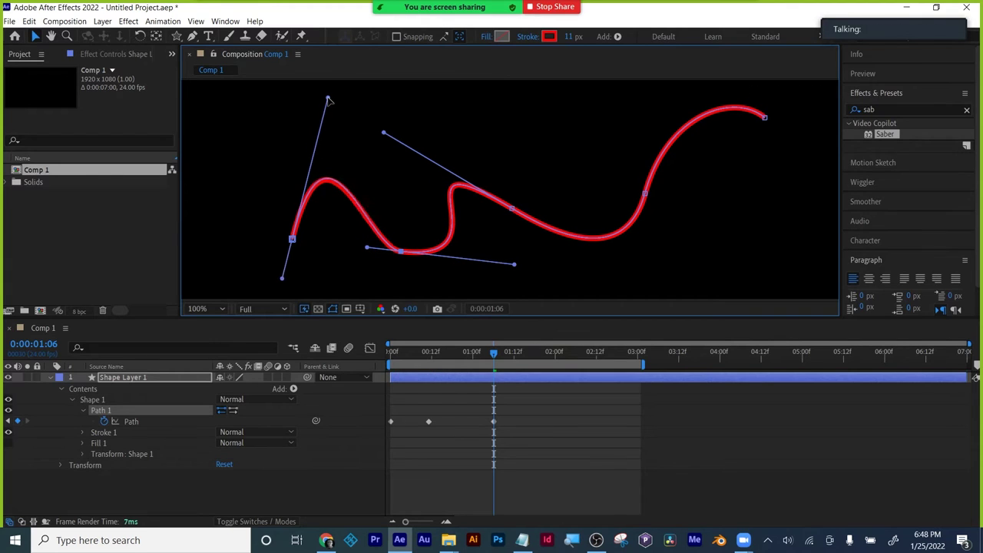
click(766, 121)
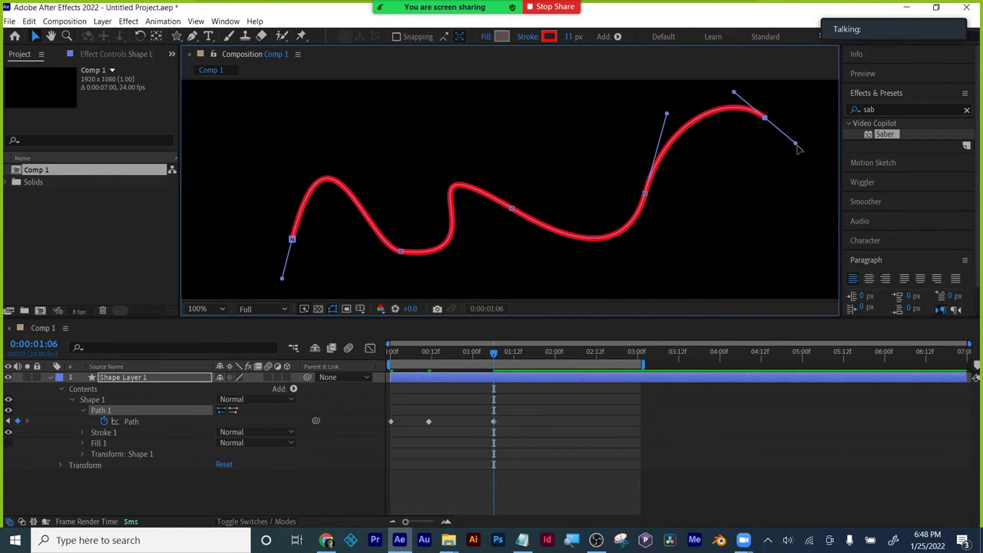
drag(797, 146, 759, 188)
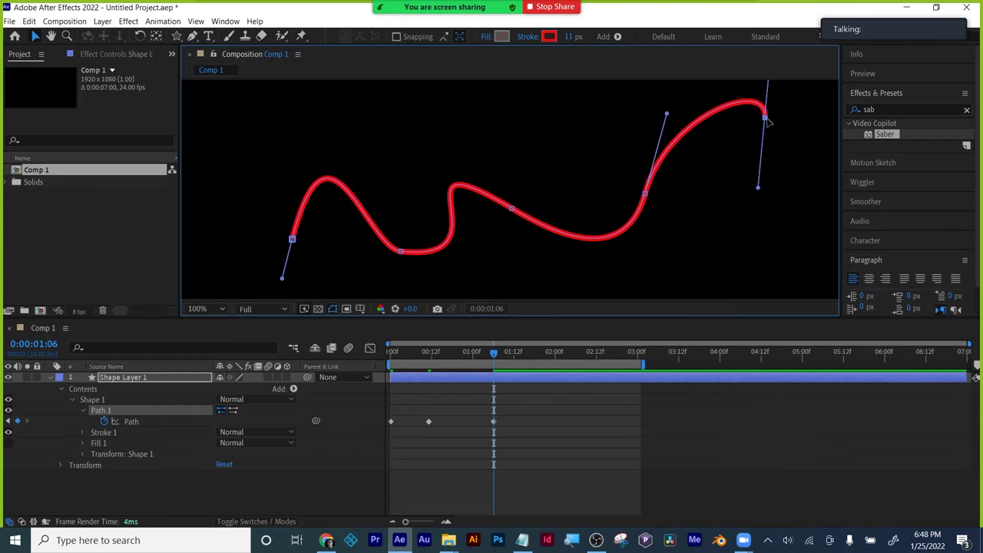
drag(767, 121, 769, 164)
mouse_move(667, 115)
mouse_down()
mouse_move(720, 68)
mouse_move(651, 104)
mouse_up()
- Fit the composition view at 50% and preview the path animation from the first frame
scroll(672, 166, down, 5)
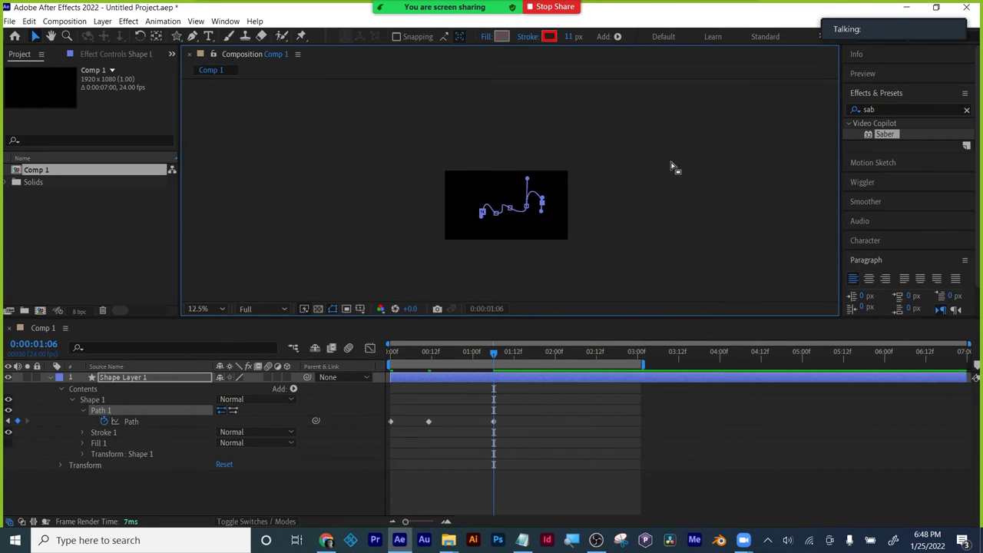
scroll(669, 172, up, 3)
key(h)
scroll(661, 264, up, 3)
key(v)
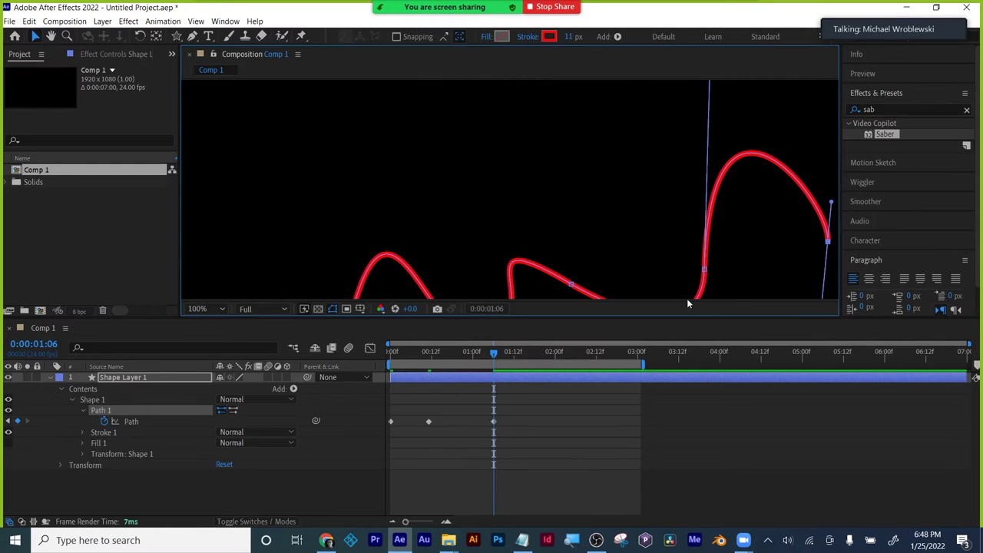
key(comma)
key(comma)
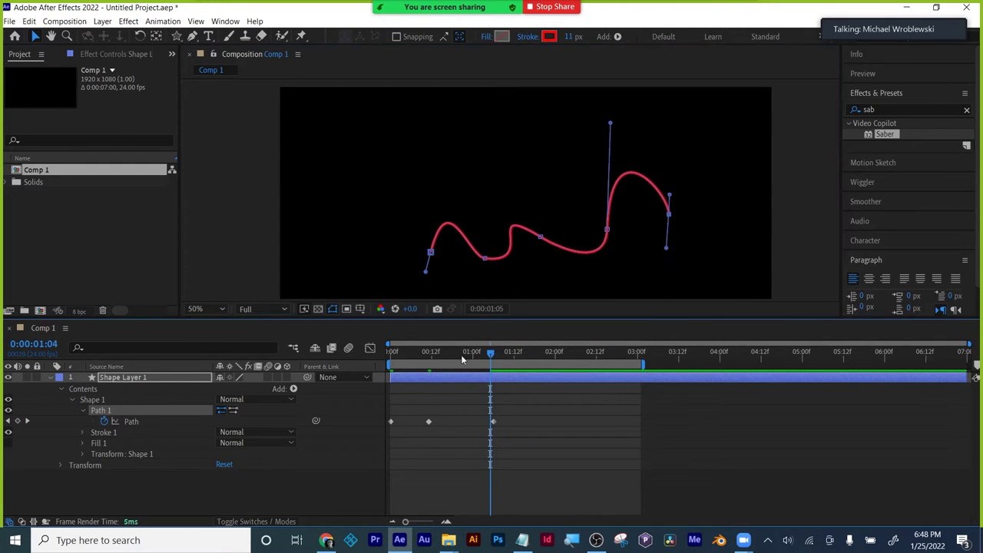
drag(494, 359, 339, 356)
key(space)
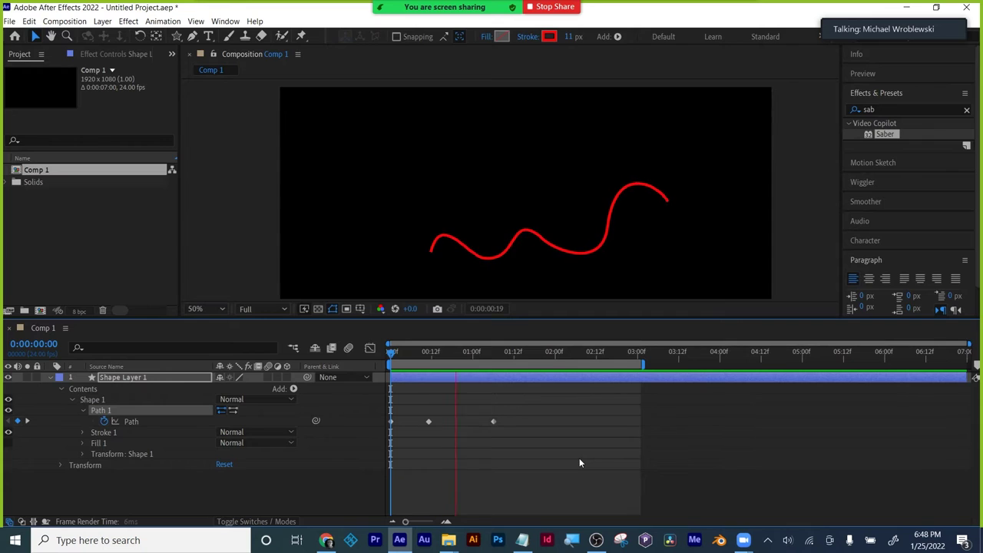
key(space)
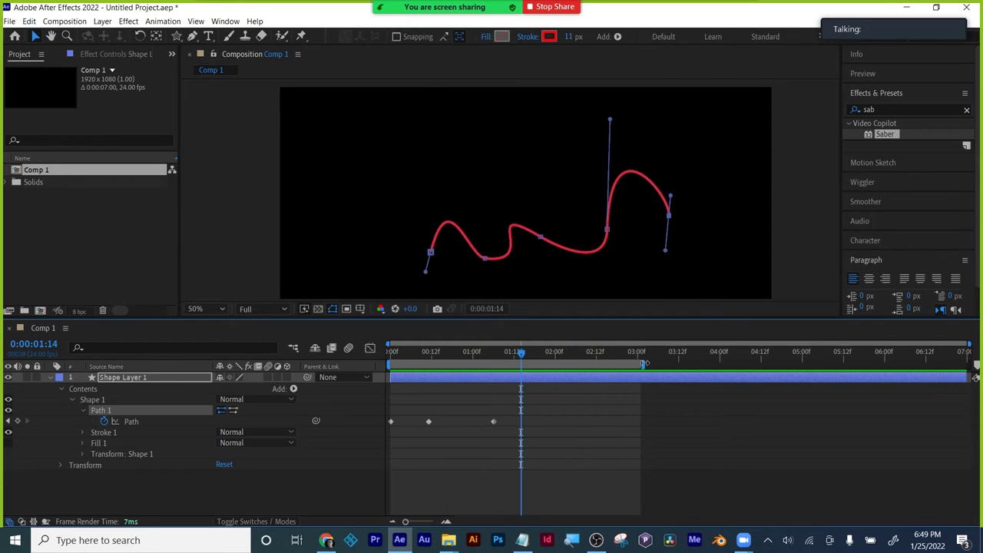
- Shorten the work area to end just past the last Path keyframe and preview the animation within it
drag(644, 364, 390, 358)
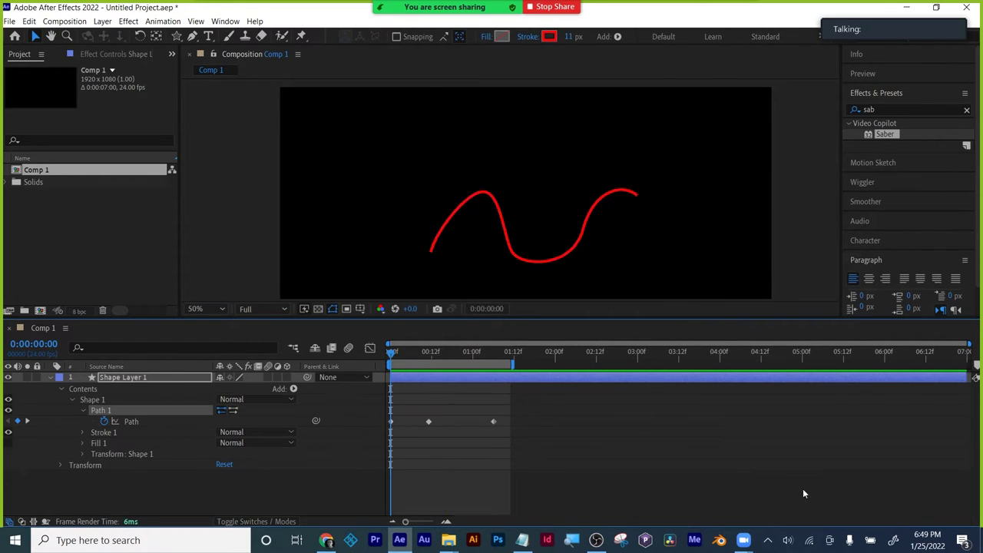
key(space)
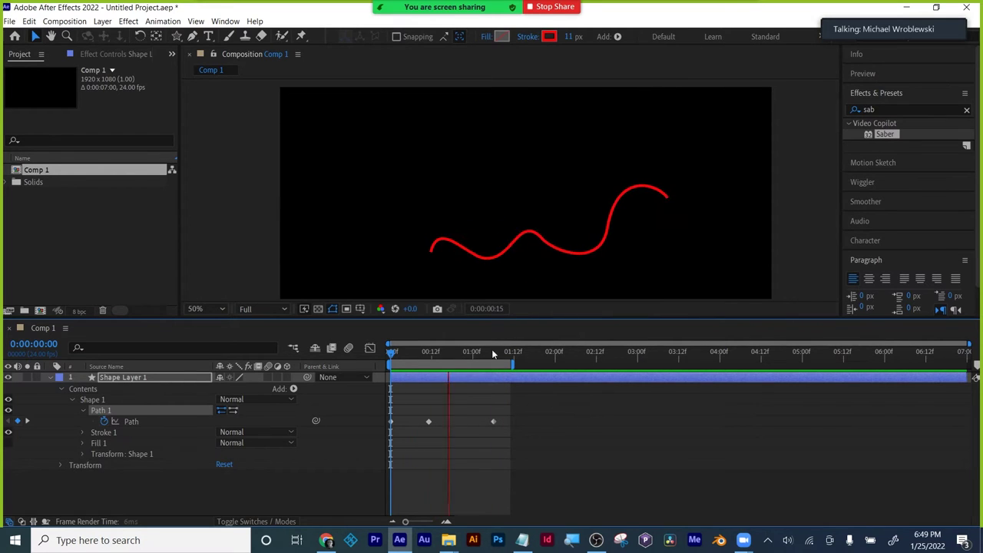
drag(512, 363, 518, 363)
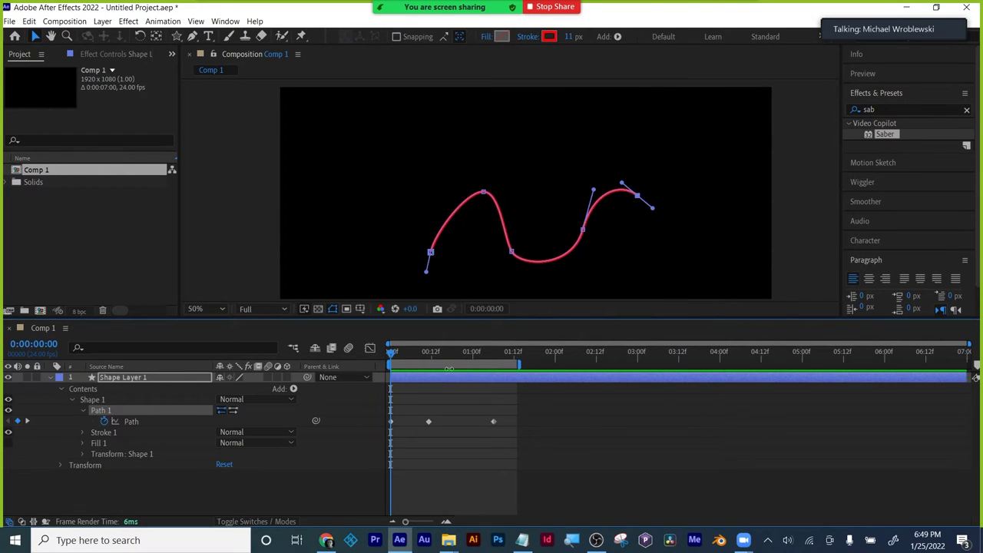
- Return to the composition's first frame and delete the animated path's shape layer
drag(414, 352, 375, 364)
click(475, 380)
key(Delete)
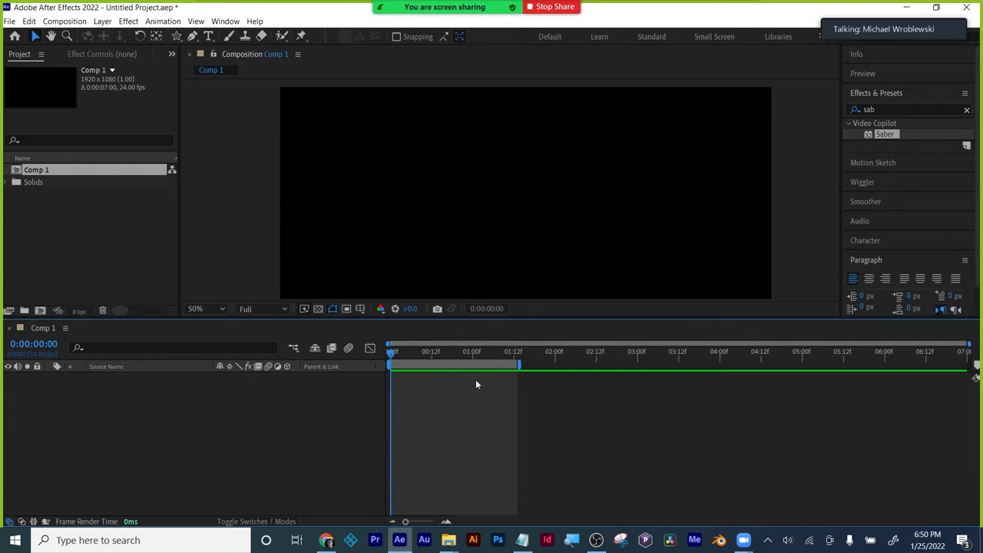
- Draw a new four-point wavy open path with the Pen tool across the composition
click(192, 37)
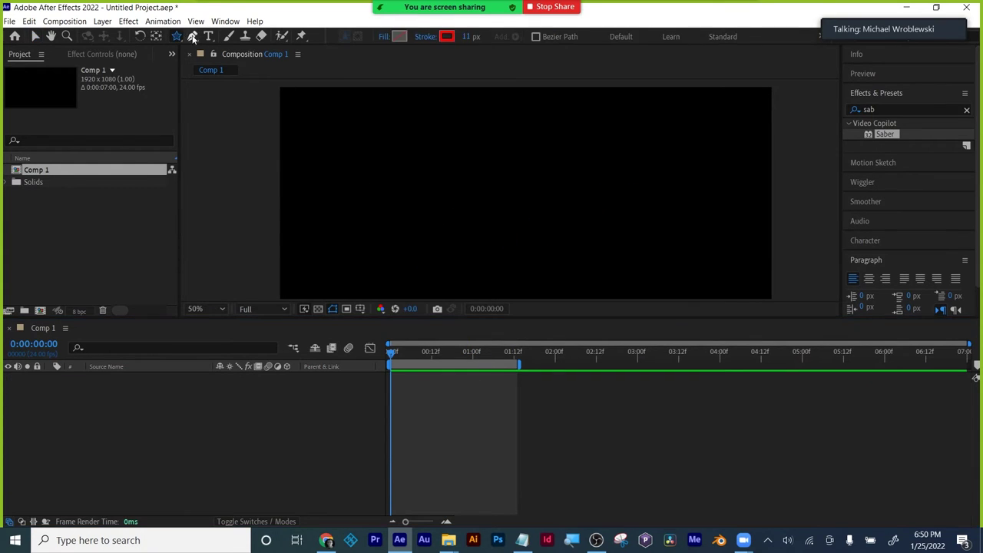
drag(346, 242, 365, 191)
drag(430, 146, 446, 182)
drag(499, 258, 549, 234)
drag(604, 164, 626, 173)
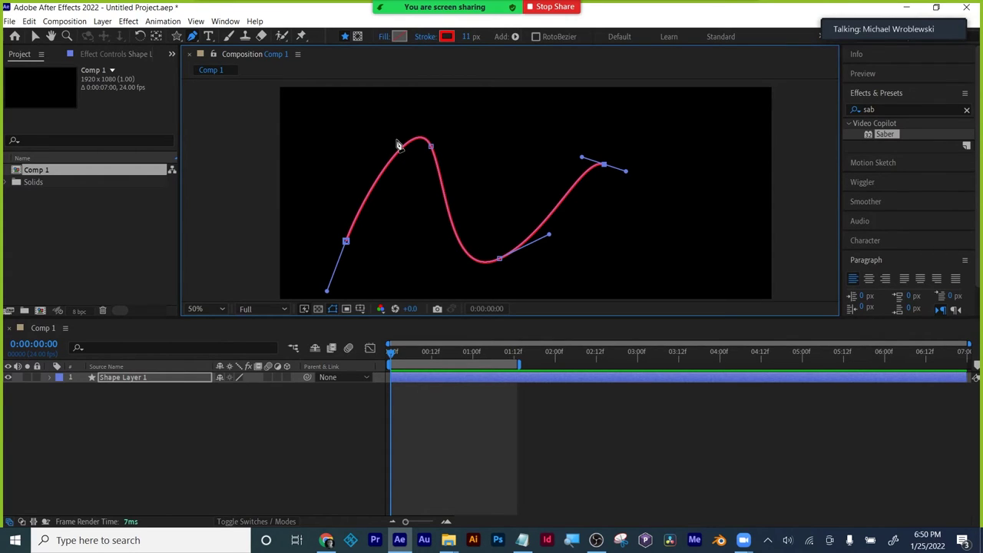
mouse_move(859, 33)
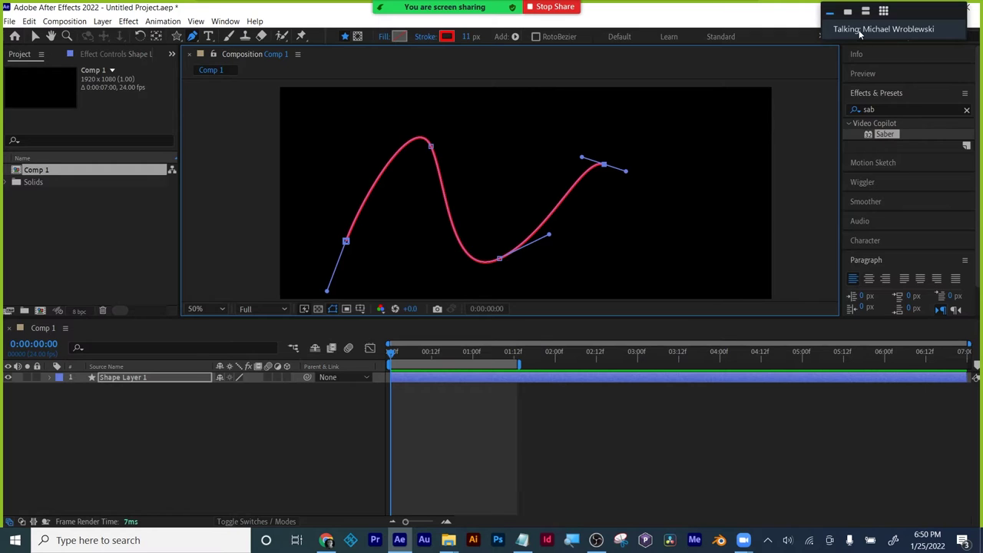
- Check the participant list of the screen-sharing meeting and close it again
mouse_move(697, 15)
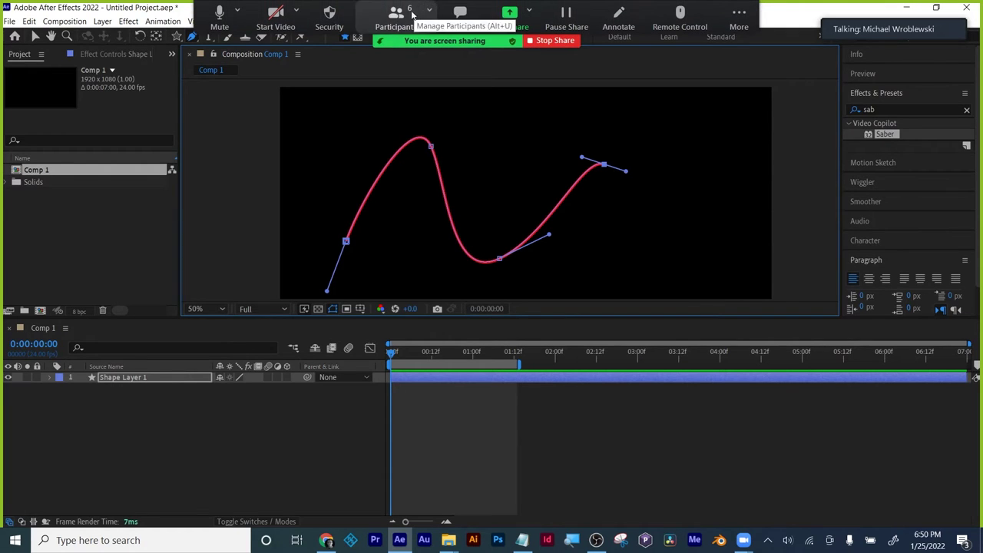
click(409, 14)
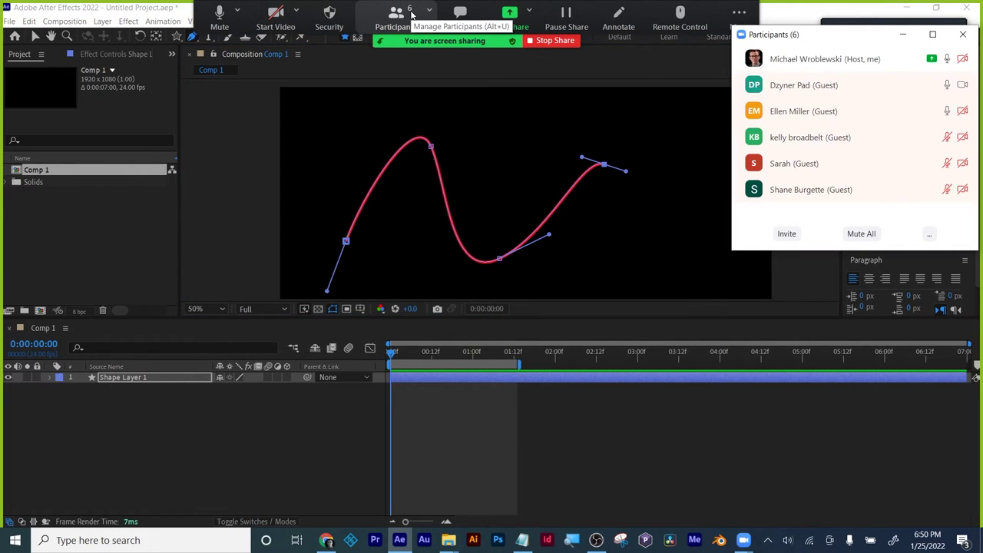
click(963, 34)
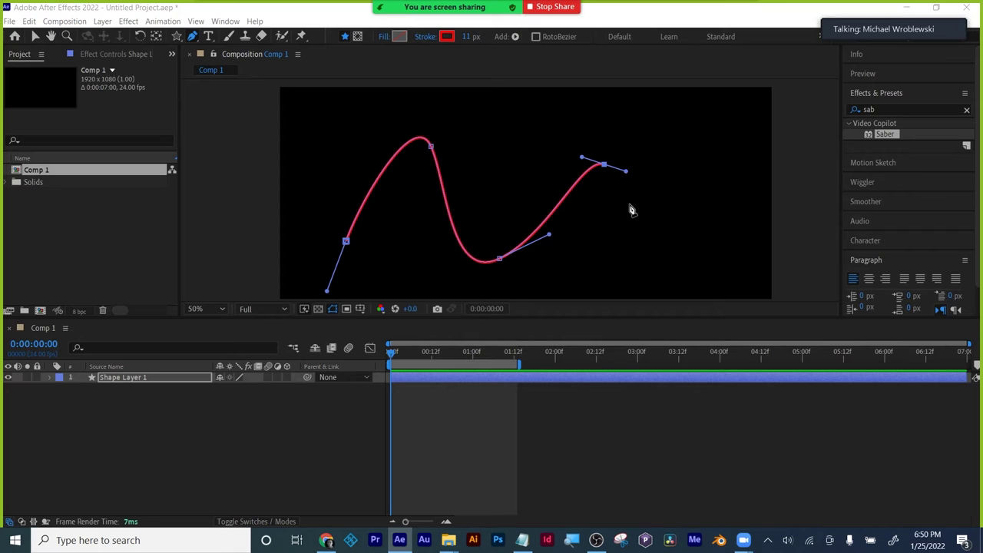
- Enlarge the composition viewer and reveal the Path property of Shape 1 in Shape Layer 1
drag(587, 319, 585, 391)
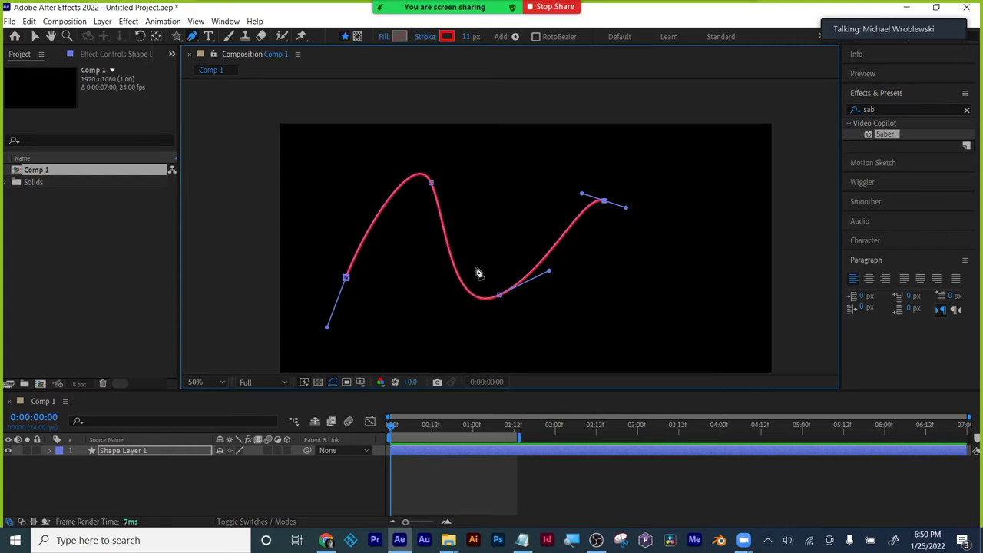
click(50, 451)
click(62, 462)
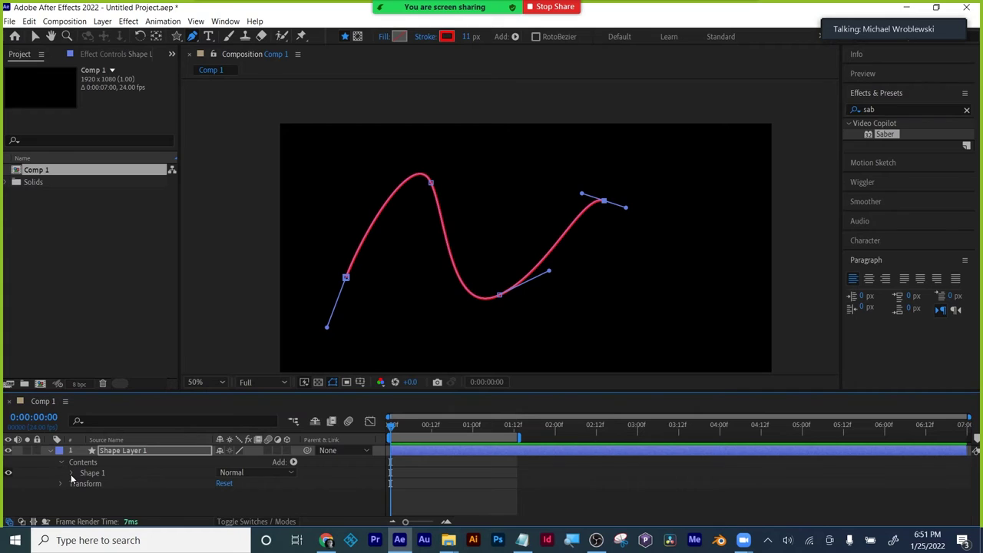
click(72, 473)
click(83, 479)
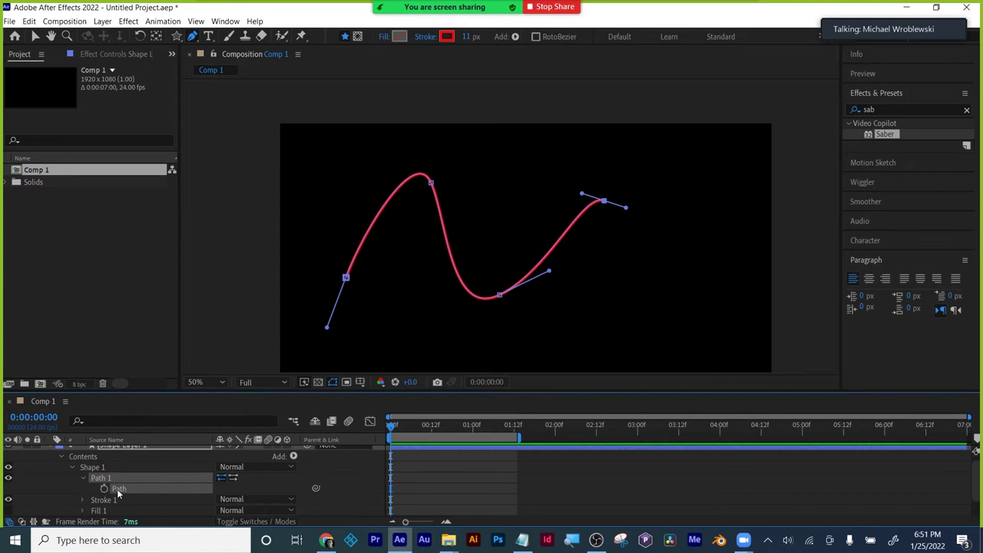
- Generate nulls for the selected path with Points Follow Nulls in the Create Nulls From Paths script, and close the script window
click(226, 21)
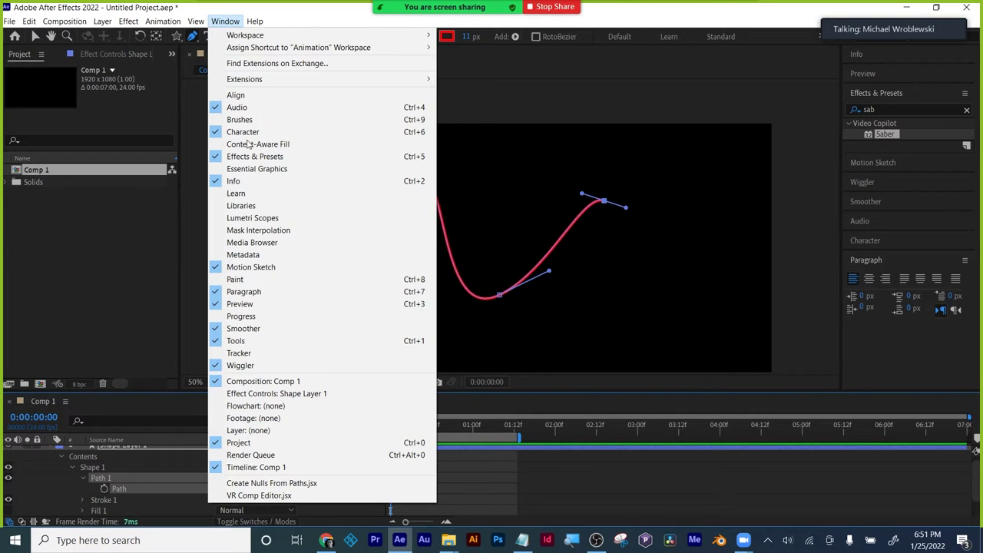
click(285, 488)
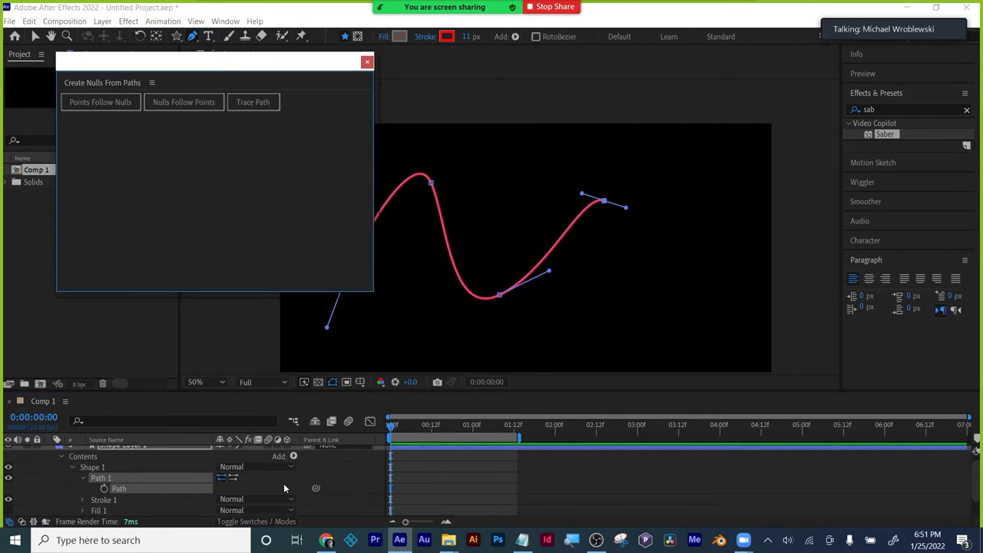
drag(161, 65, 755, 294)
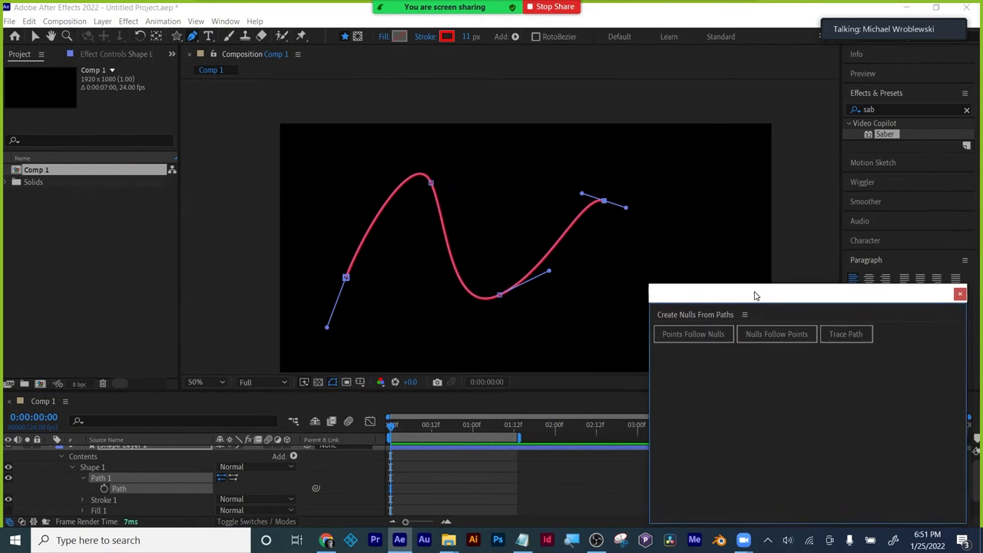
click(679, 336)
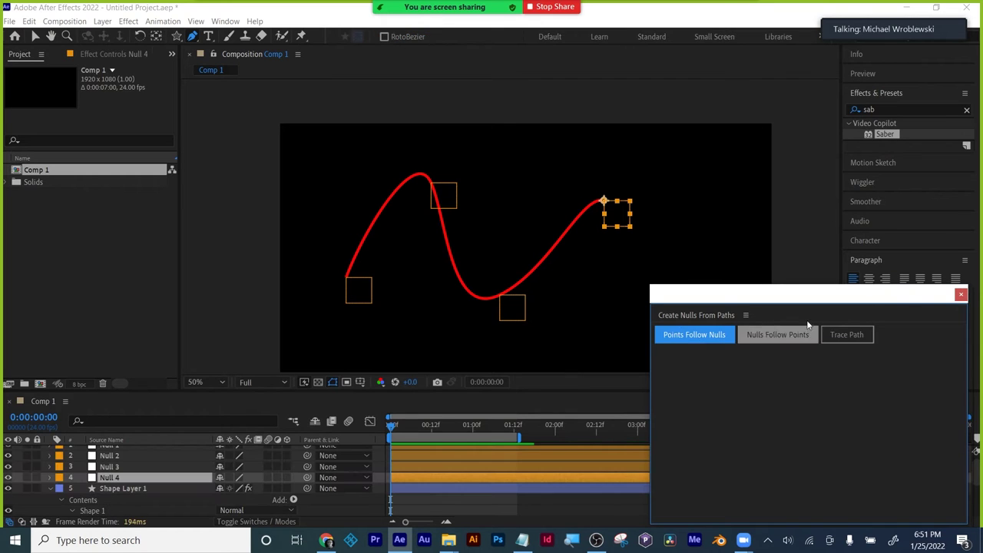
click(961, 295)
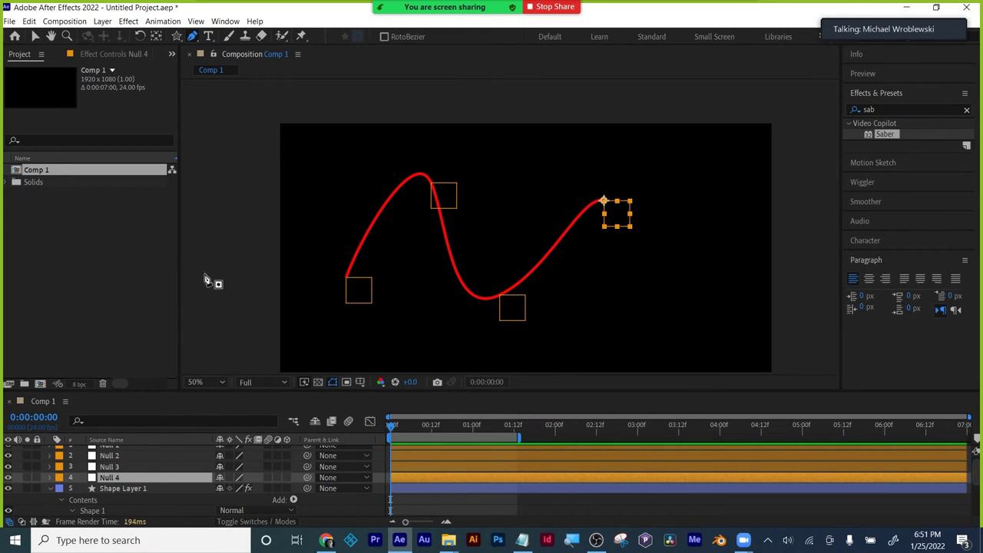
- Shift the null at the path's last point slightly up and to the left with the Selection tool
click(36, 38)
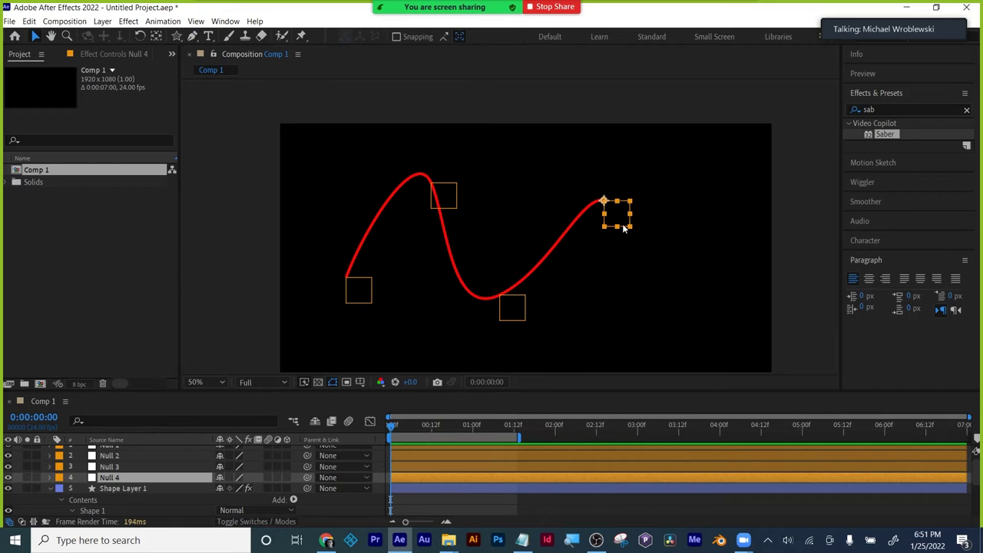
click(622, 221)
drag(605, 202, 584, 193)
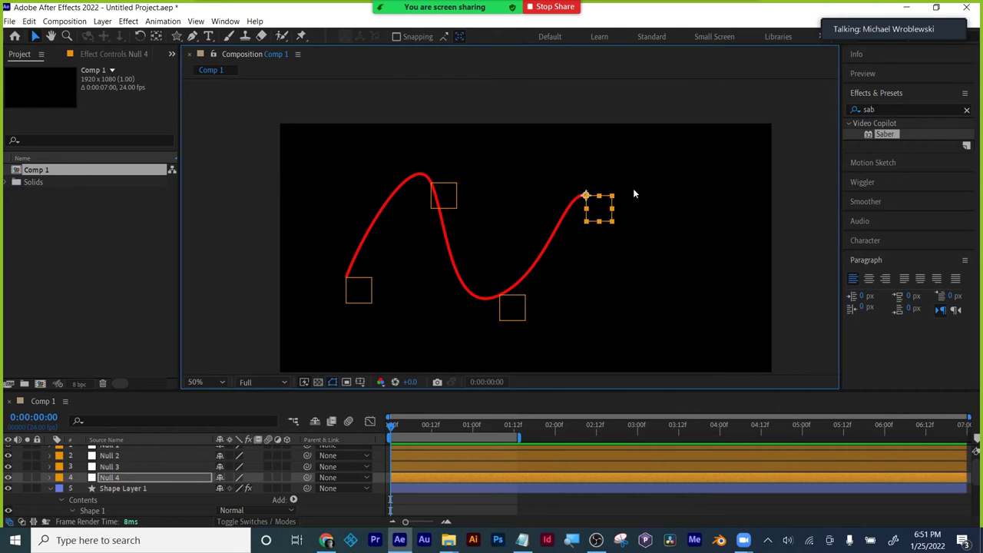
- Rename the layer of the null at the path's last point as "cord end"
key(period)
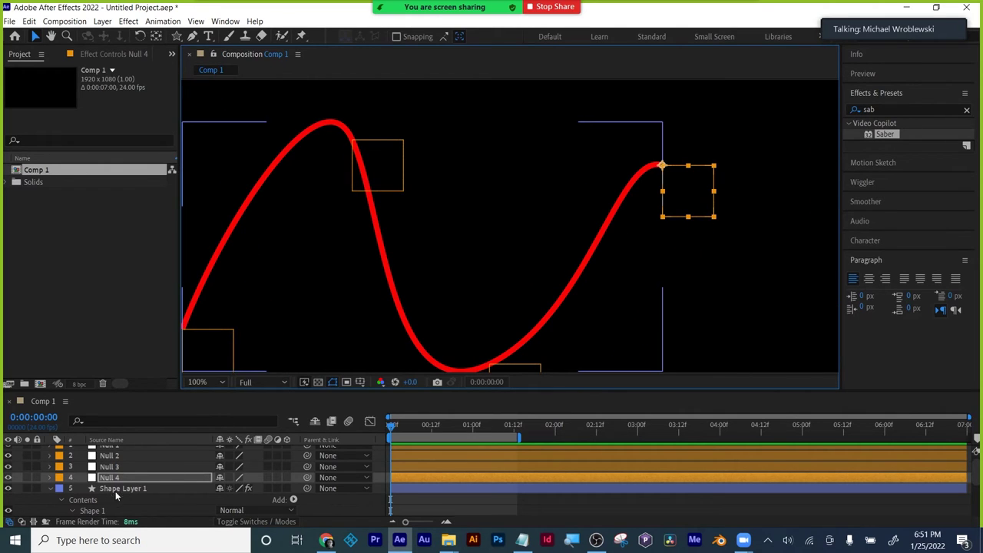
click(108, 478)
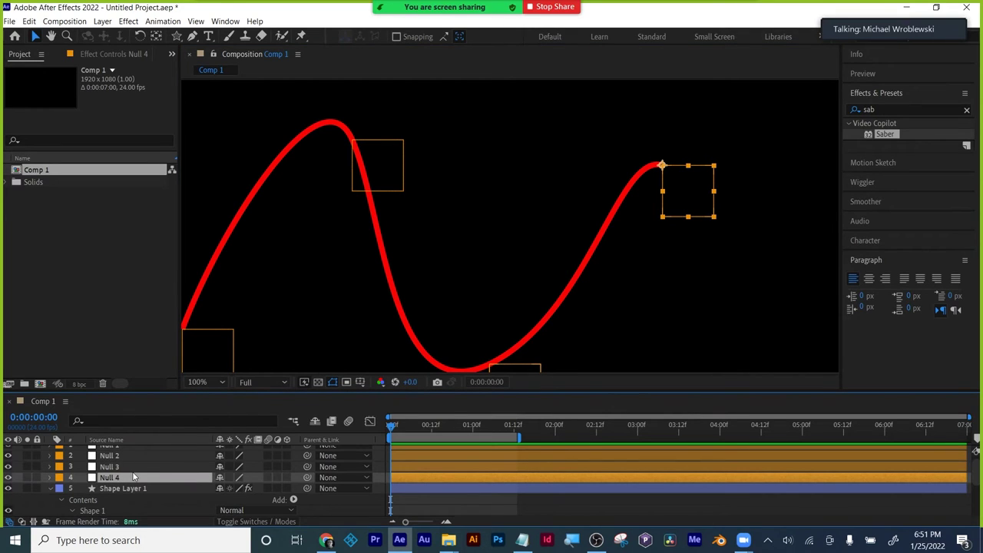
key(Return)
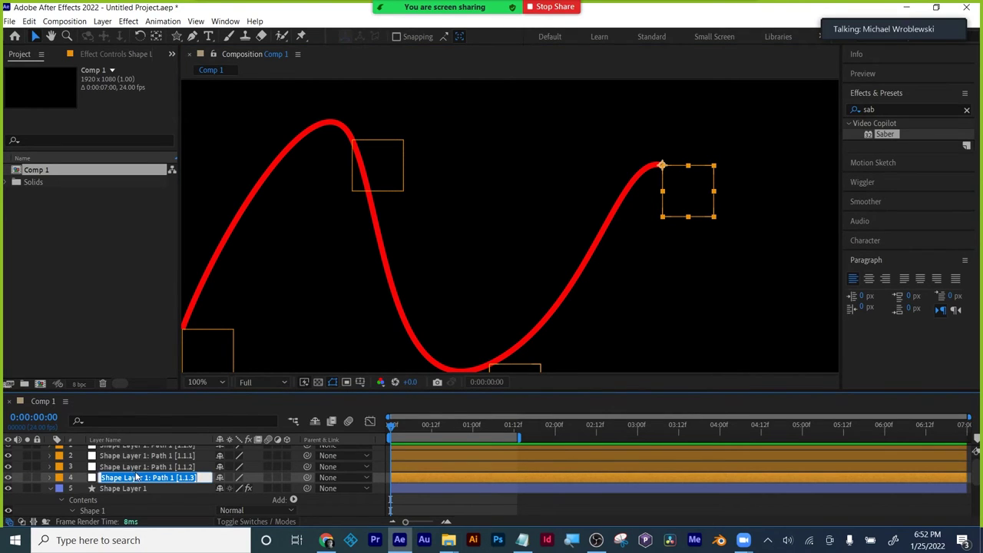
text(cord)
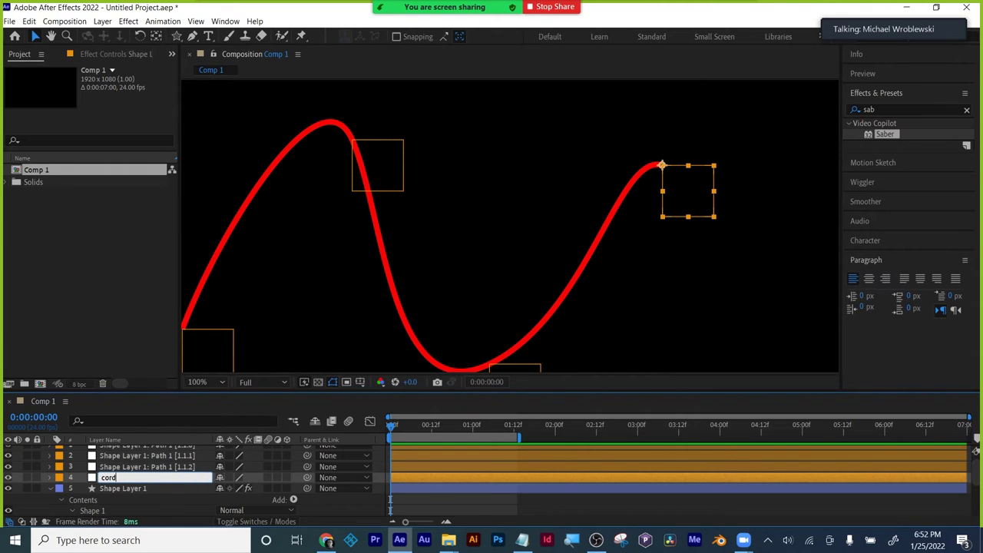
text( end)
key(Return)
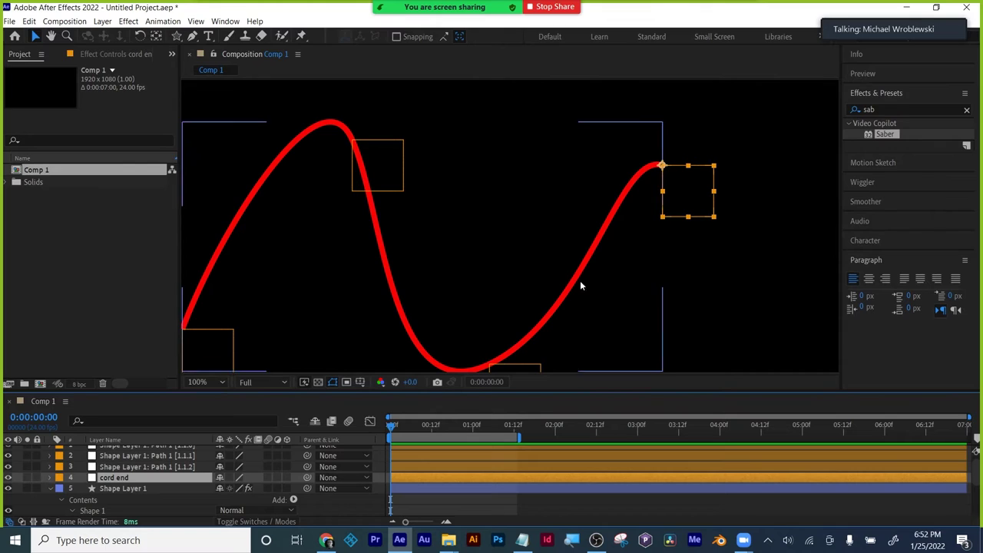
- Collapse the properties of Shape Layer 1 and clear the layer selection
scroll(132, 496, up, 1)
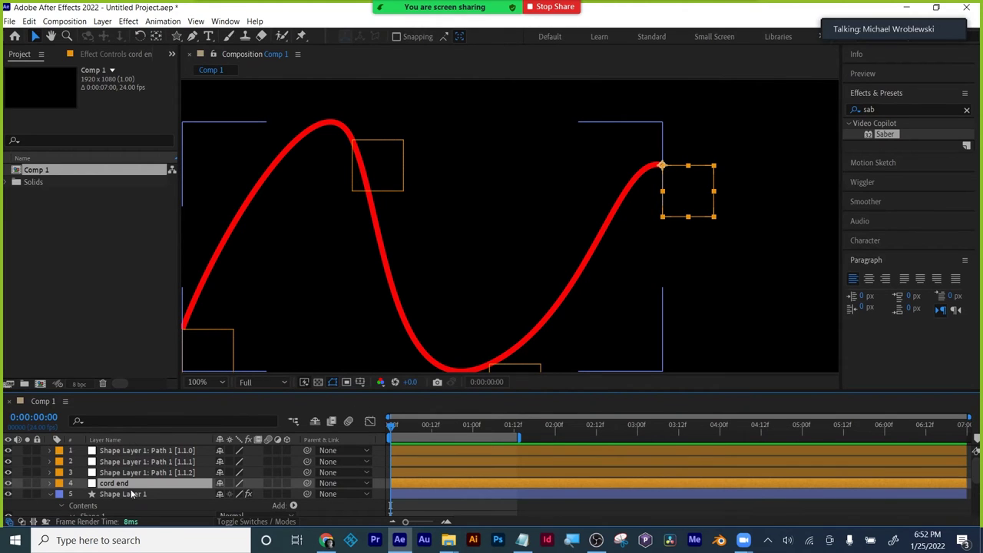
click(50, 495)
click(752, 241)
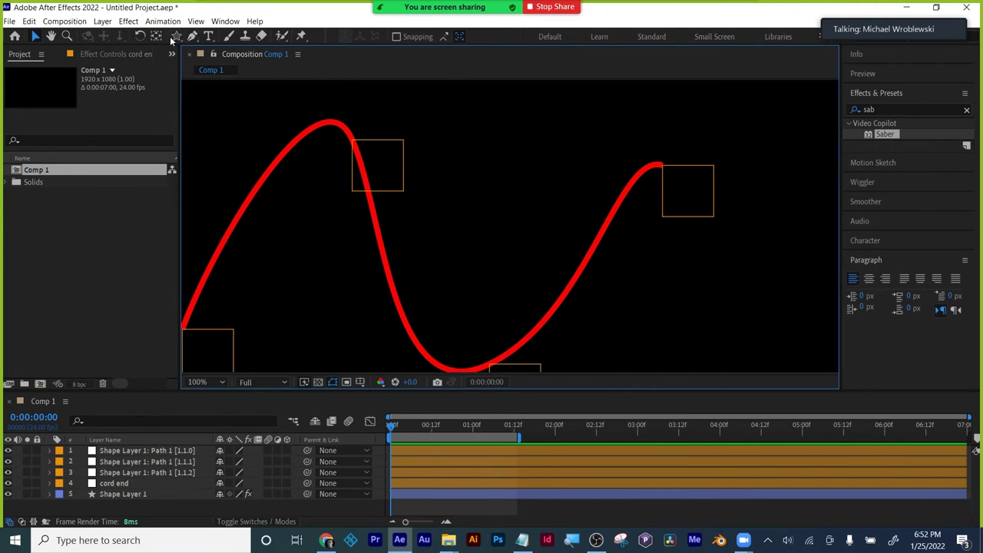
scroll(689, 162, up, 2)
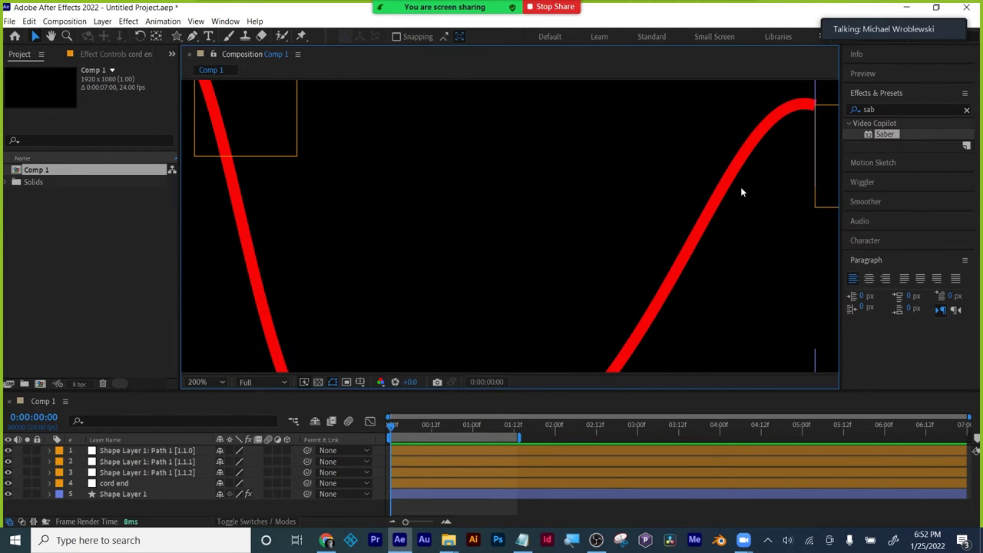
key(h)
drag(742, 191, 547, 256)
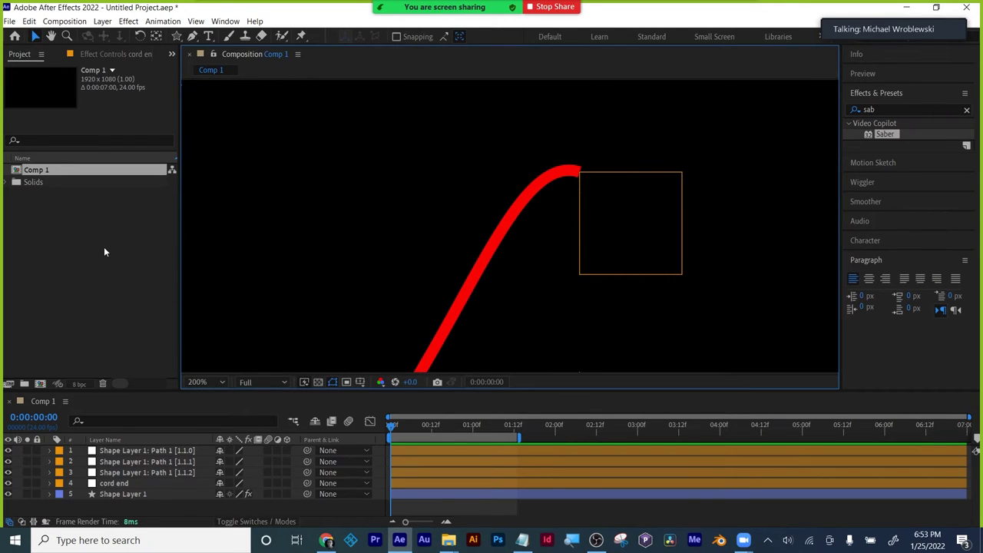
key(v)
- Import the image Jck.jpg from the Desktop as footage into the project
click(104, 246)
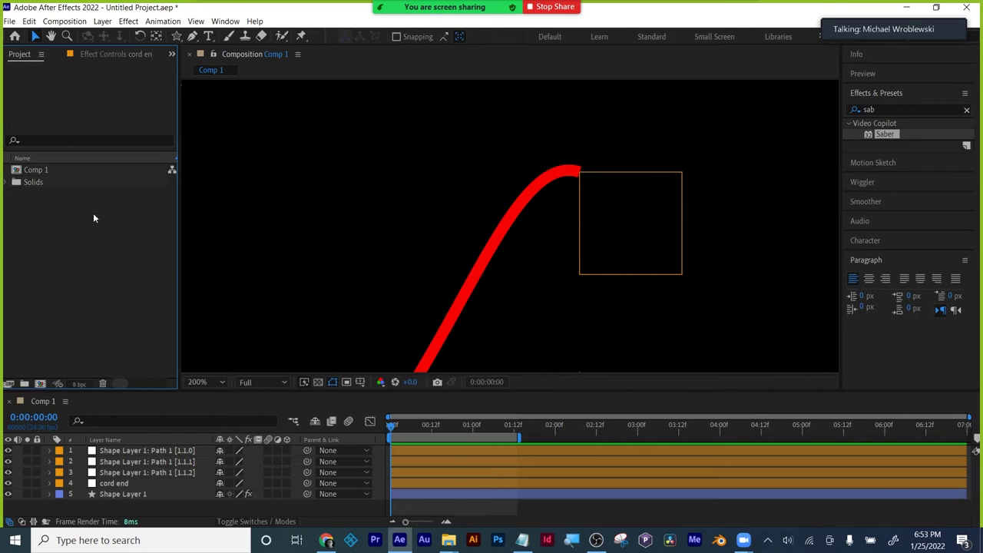
click(10, 21)
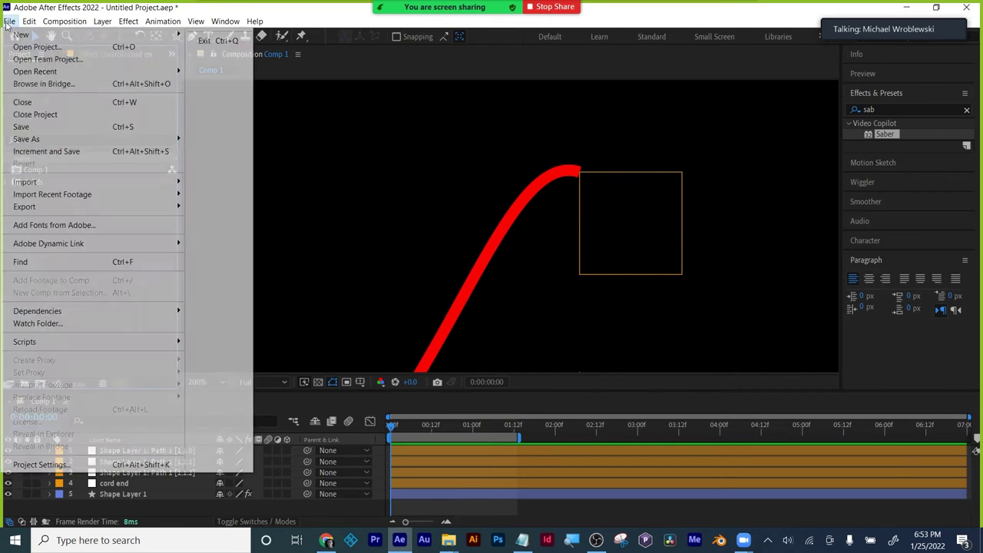
mouse_move(32, 187)
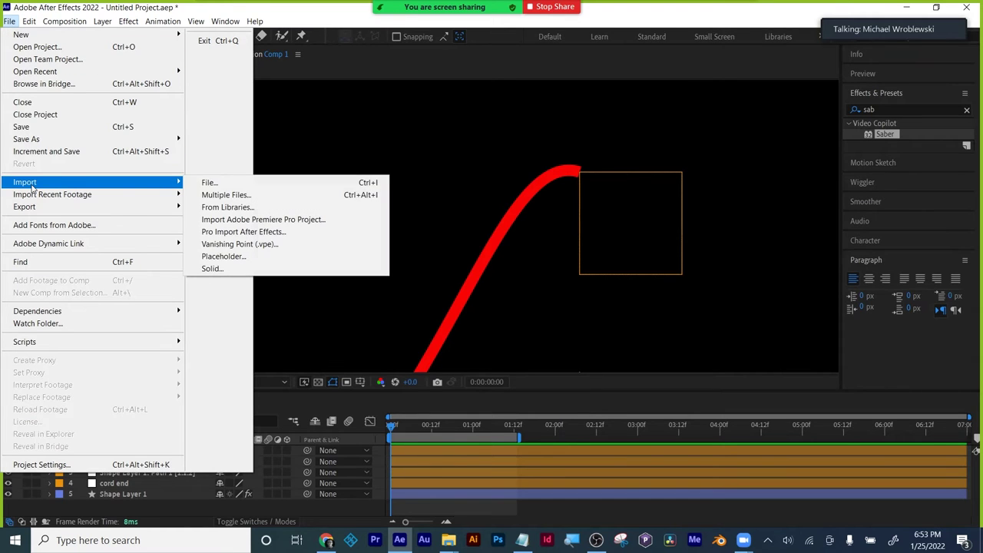
click(219, 183)
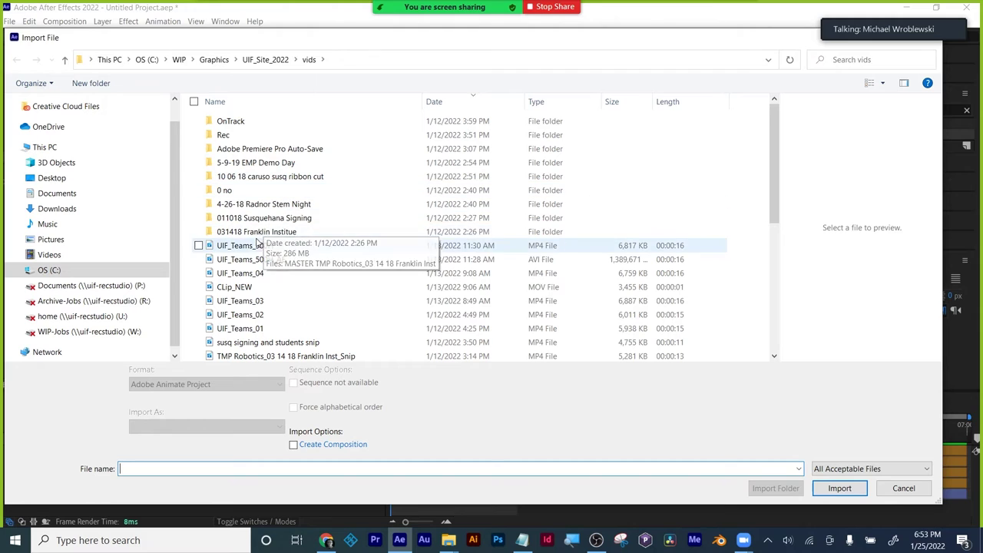
click(54, 178)
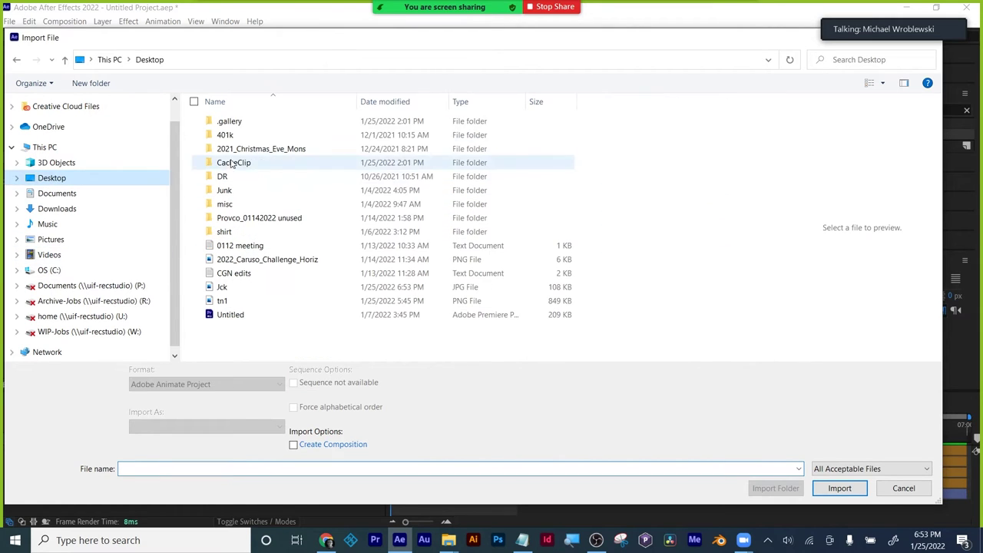
click(222, 288)
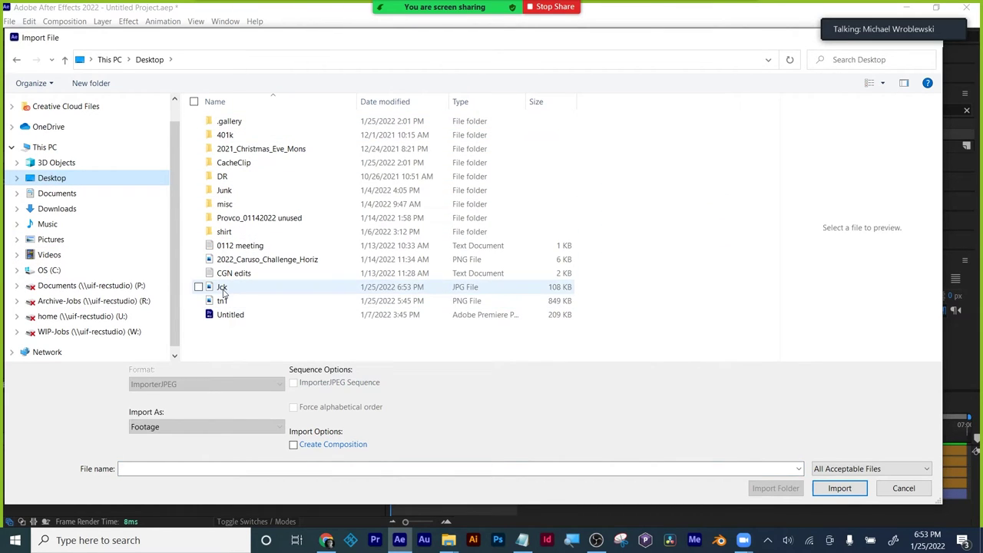
click(840, 488)
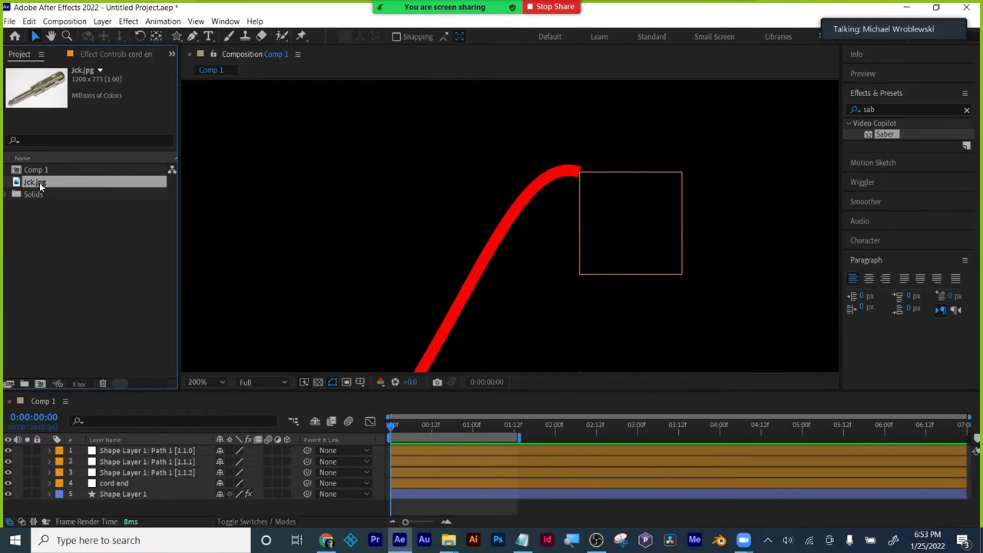
- Add Jck.jpg to the composition between the cord end null and Shape Layer 1, and scale it down to 19%
drag(40, 186, 134, 484)
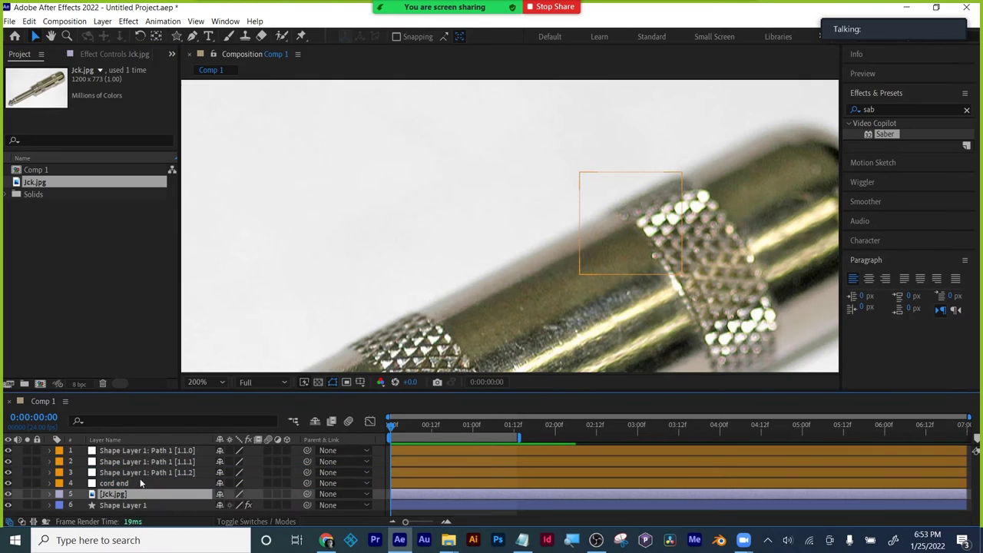
scroll(386, 287, down, 8)
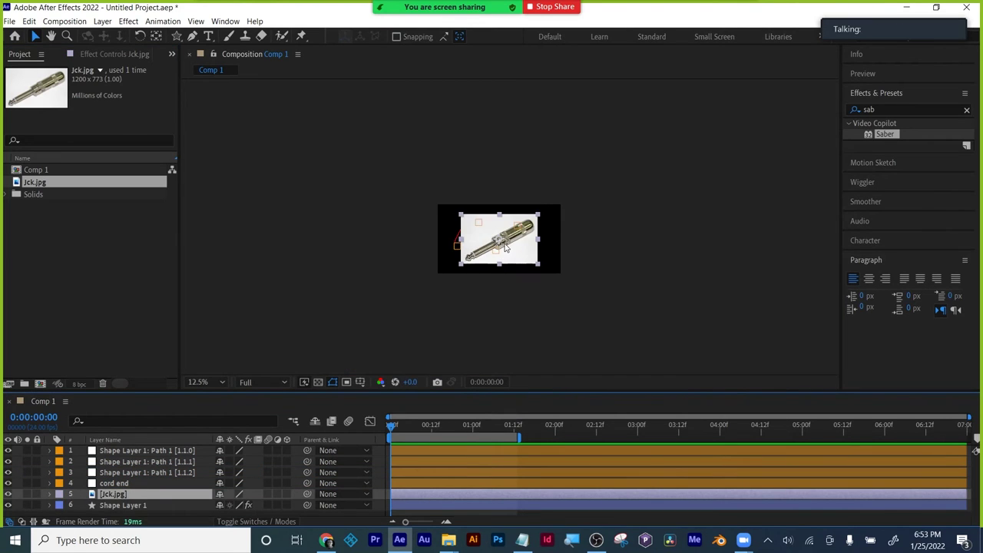
key(s)
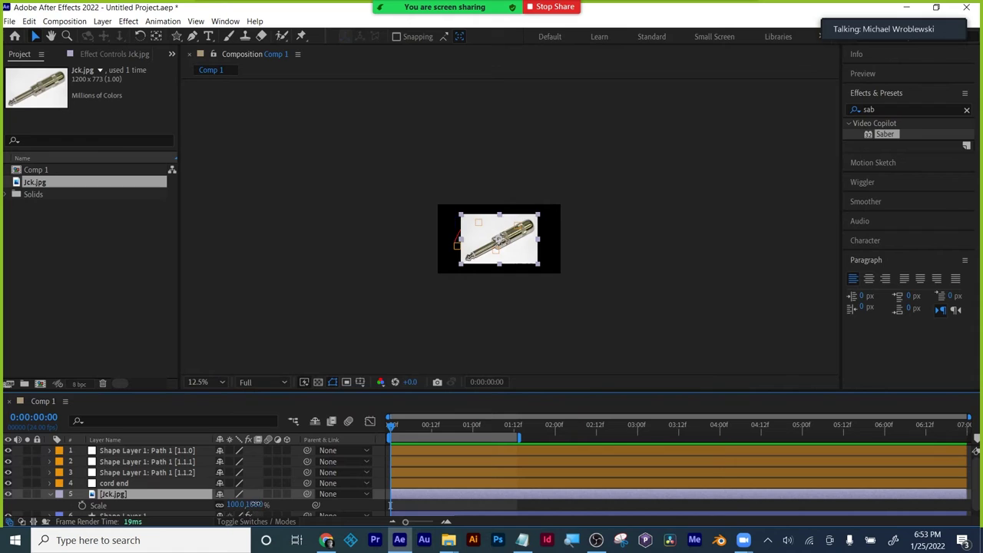
drag(249, 506, 203, 511)
- Scale the jack image down to 14% and move it clear of the red cord, just below and right of the cord's end
key(slash)
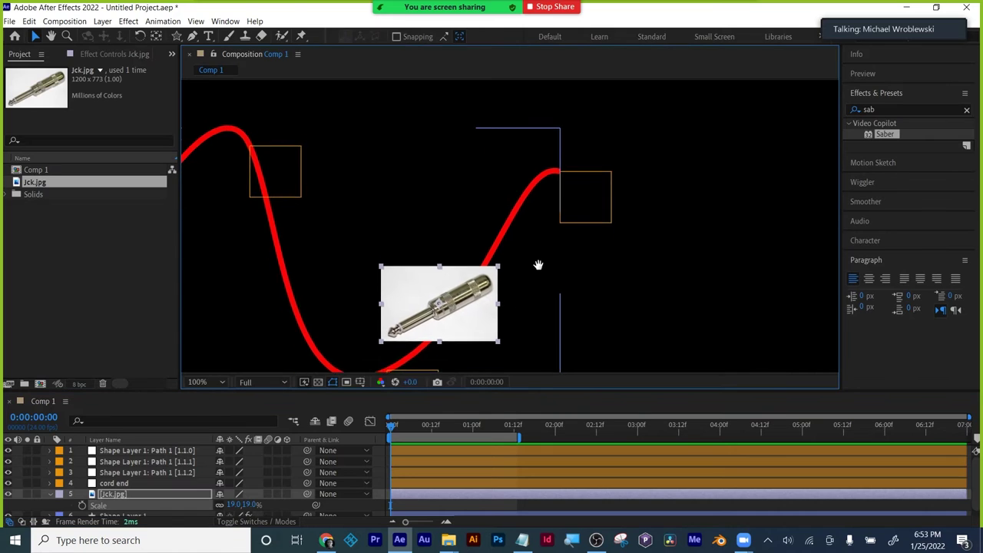
drag(551, 290, 586, 233)
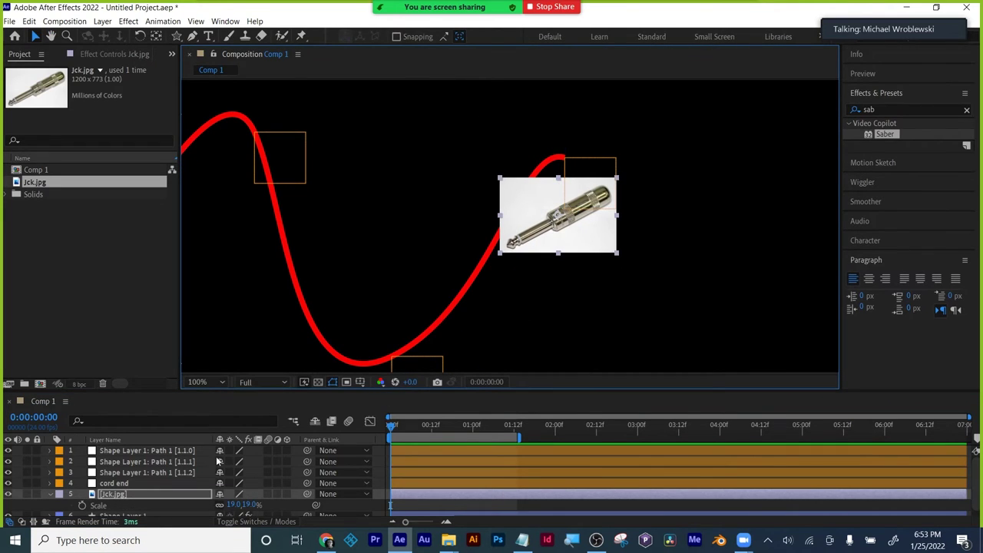
click(233, 505)
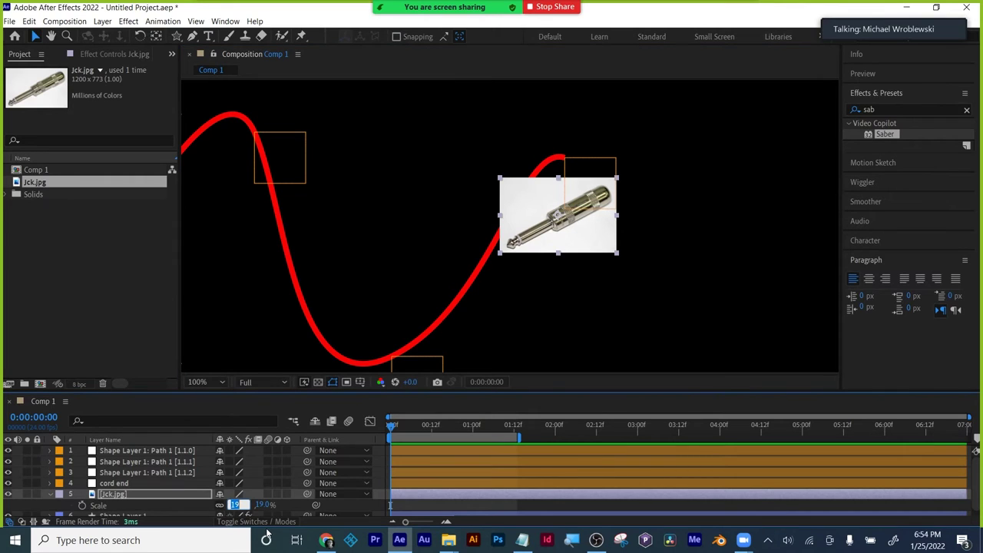
key(Down)
key(Down)
key(Down)
key(Down)
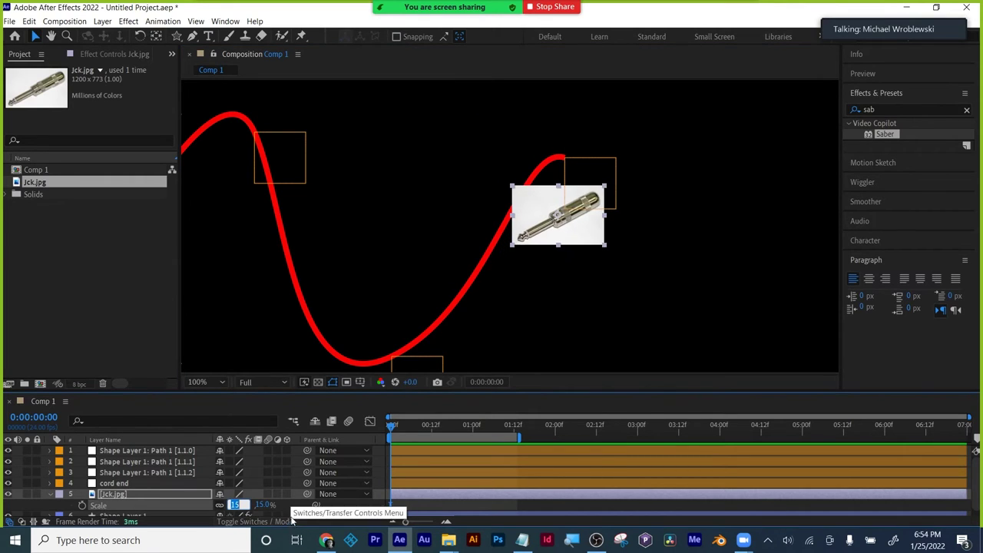
key(Down)
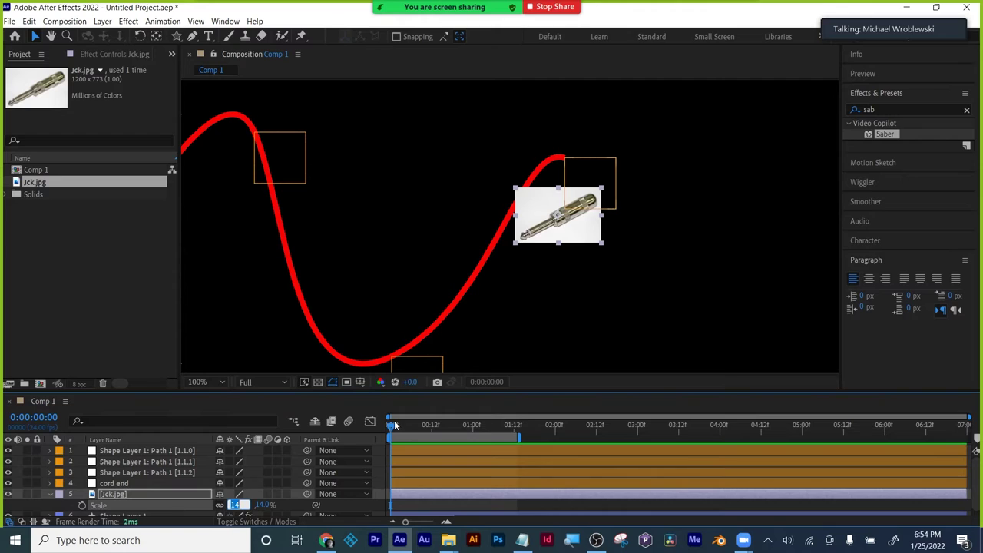
click(444, 287)
click(587, 230)
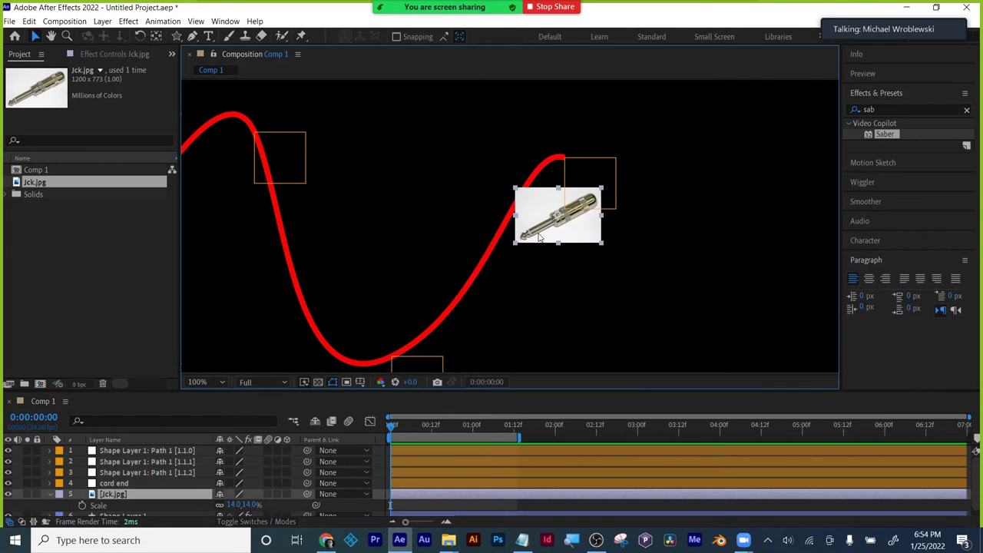
drag(540, 238, 605, 278)
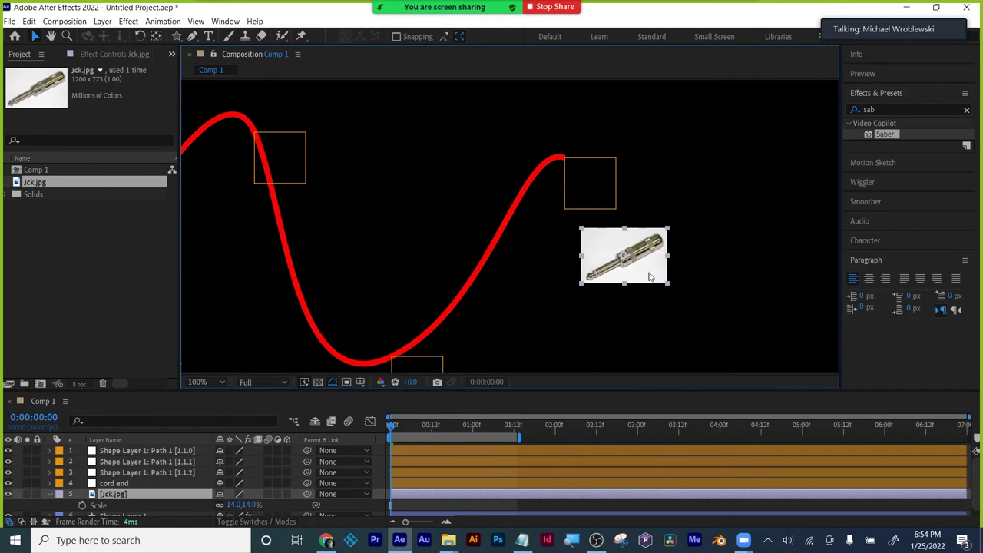
- Find the Extract keying effect and apply it to the Jck.jpg layer
click(885, 109)
text(extrac)
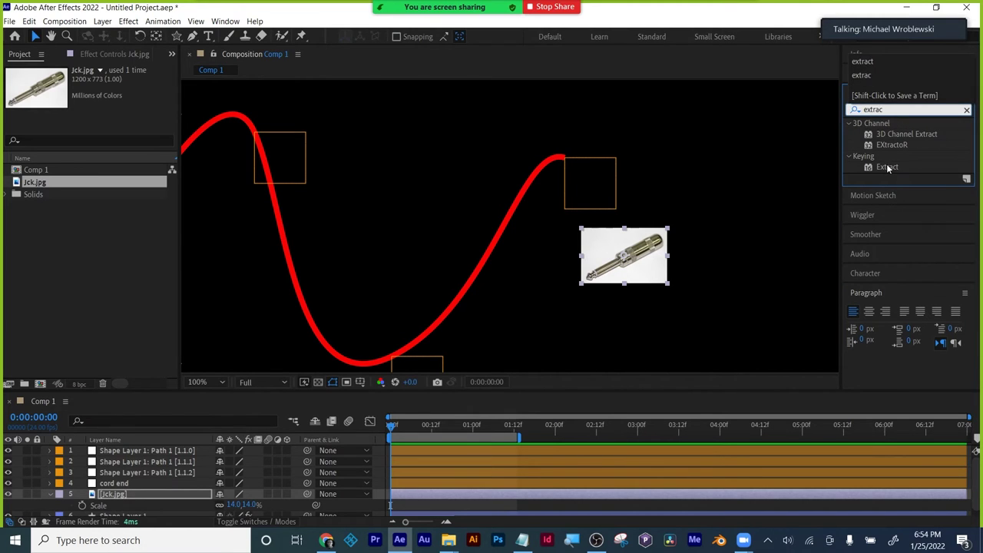
double_click(889, 169)
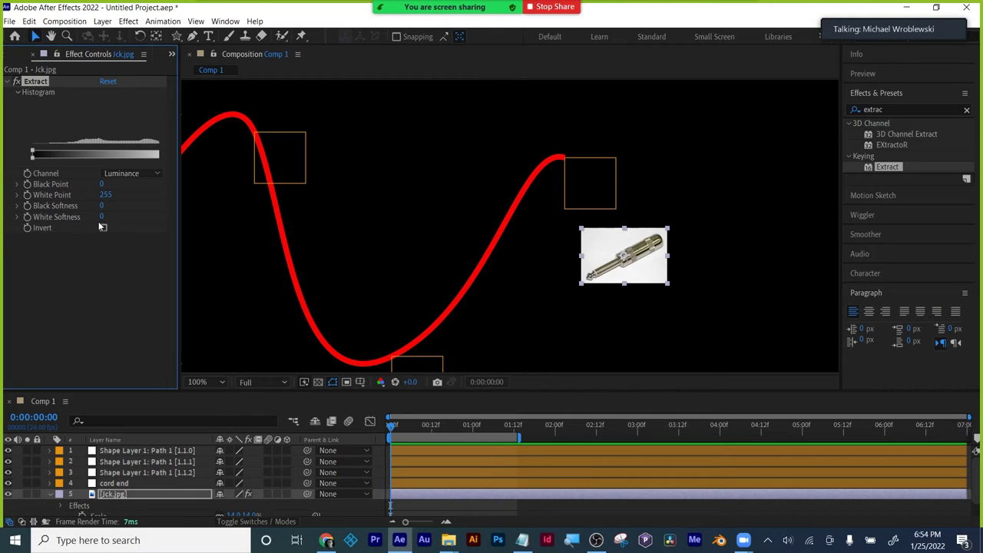
- Set Extract's White Point to 213 on Jck.jpg and place the jack with its anchor point at its base on the red cord's free end
drag(105, 195, 80, 195)
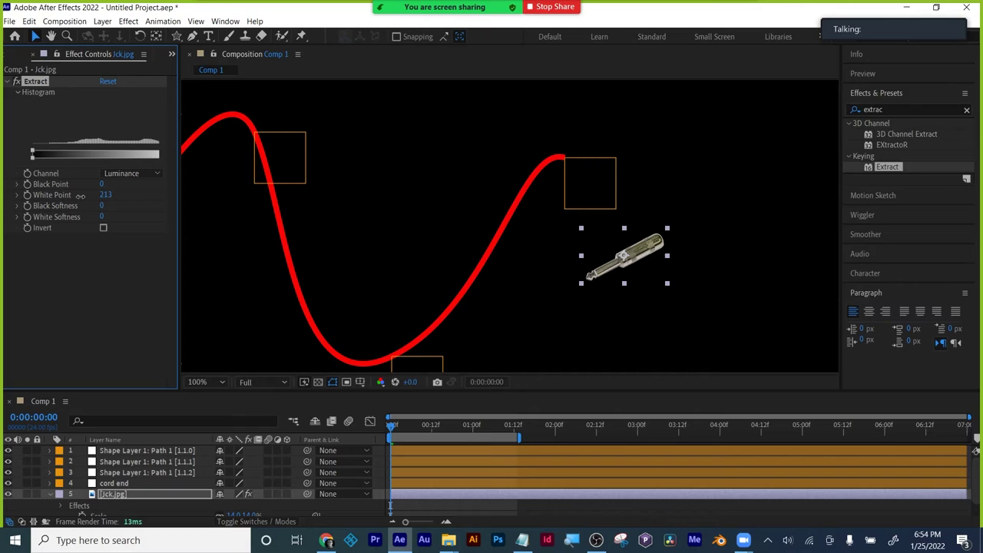
drag(637, 271, 564, 162)
click(156, 36)
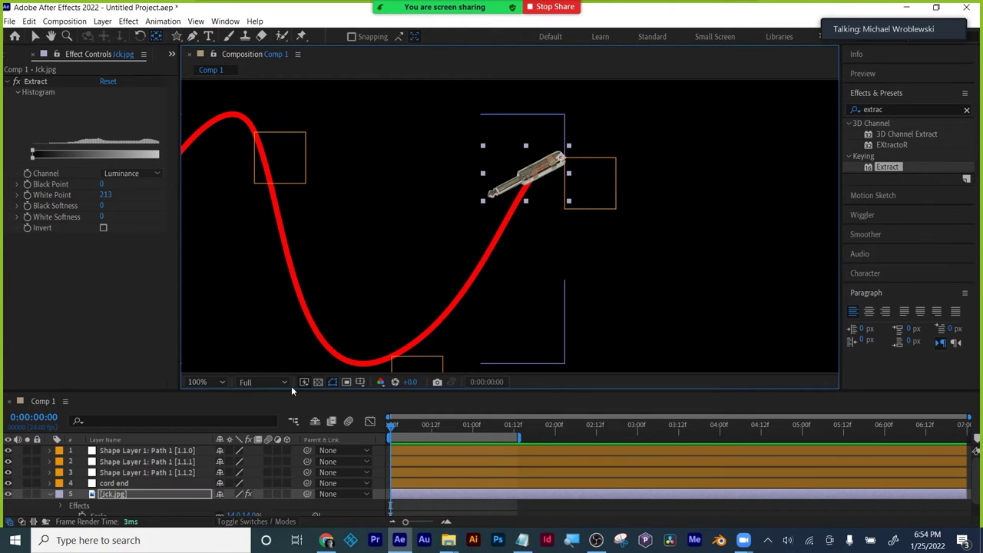
- Rotate the Jck.jpg layer to -151° and parent it to the cord end layer
key(r)
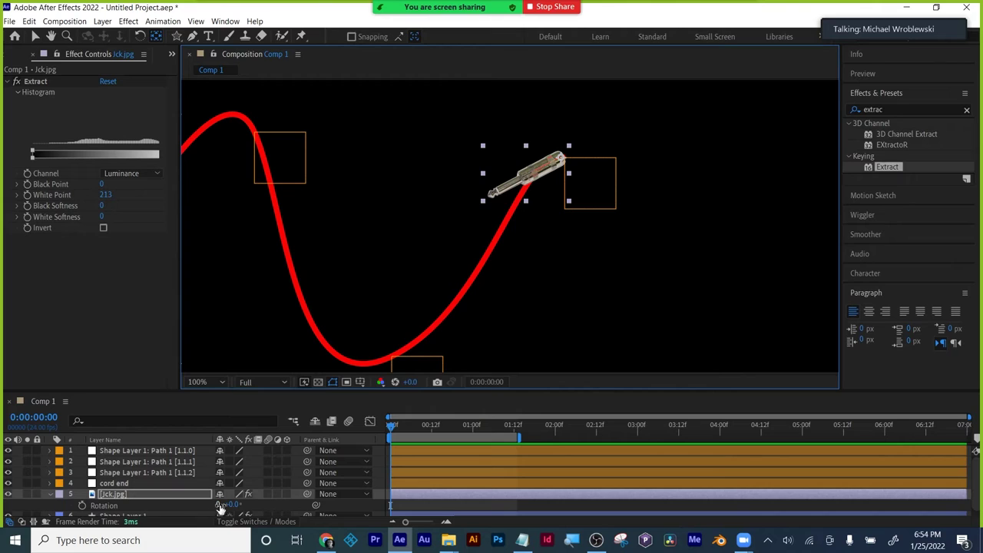
drag(221, 509, 144, 513)
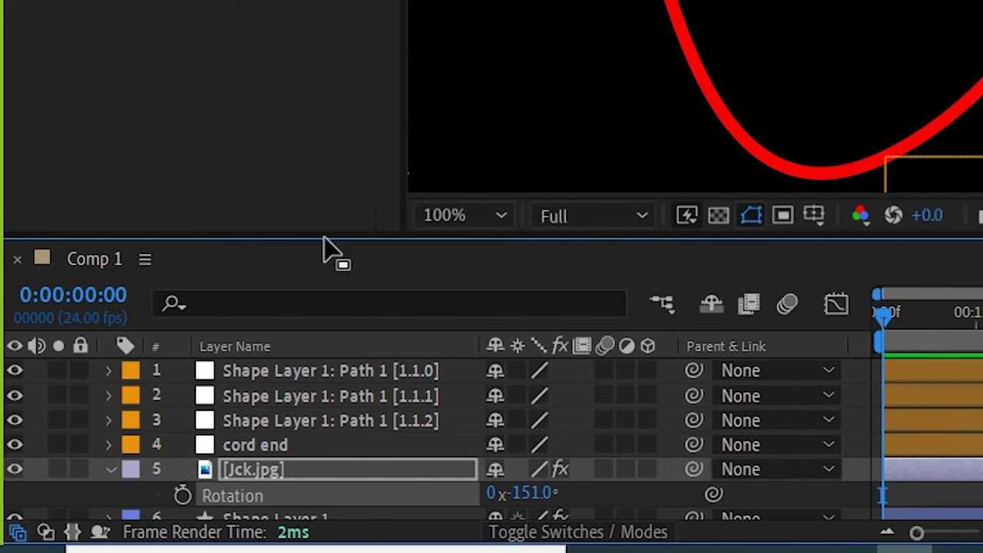
drag(329, 236, 449, 148)
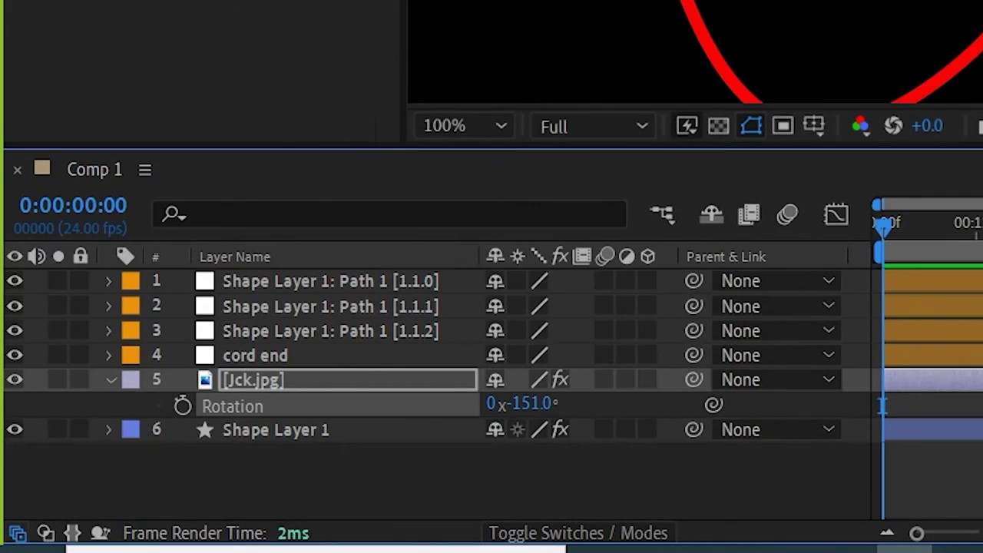
click(258, 380)
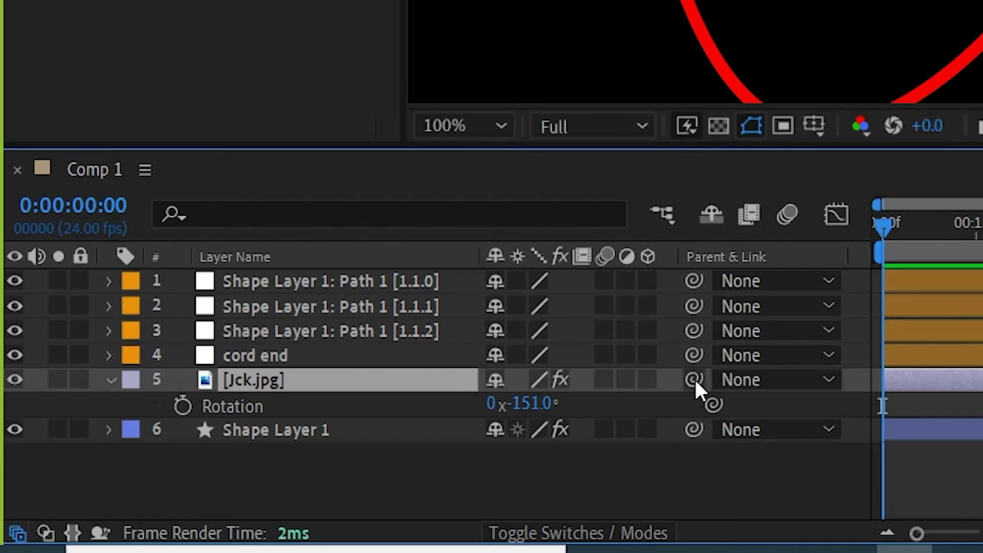
drag(694, 380, 286, 370)
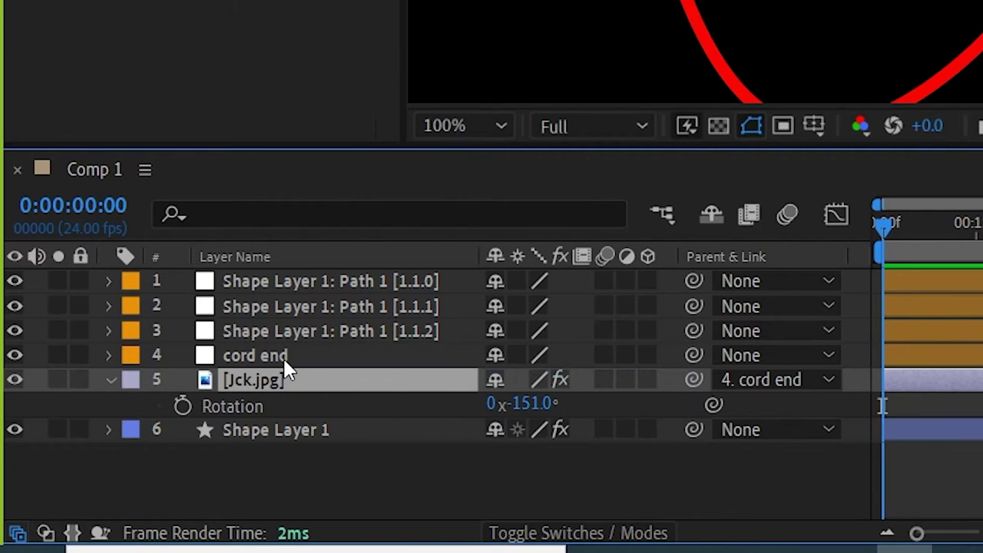
- Keyframe the cord end layer's Position at 842, 321 on 0:00:00:00 and 1312, 321 on 0:00:00:15
click(273, 356)
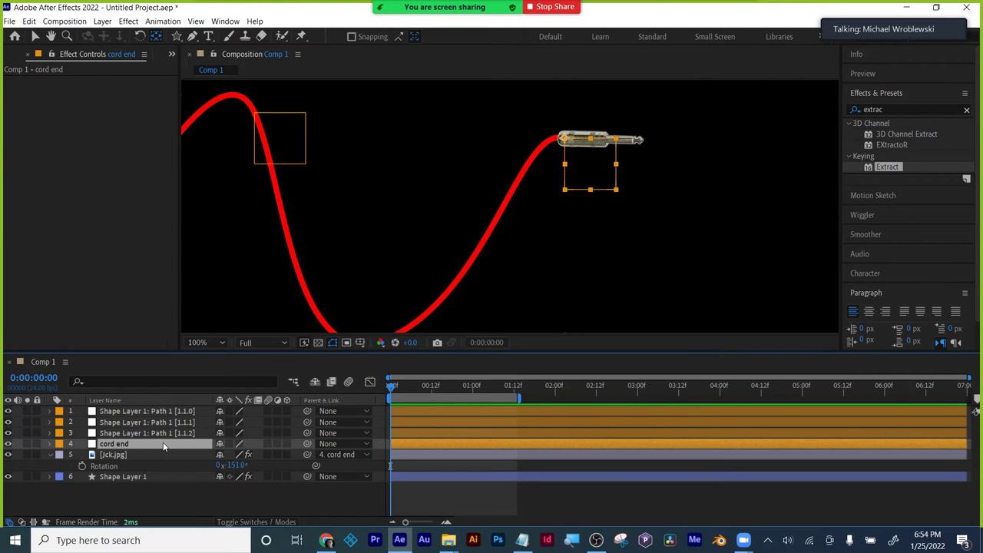
key(p)
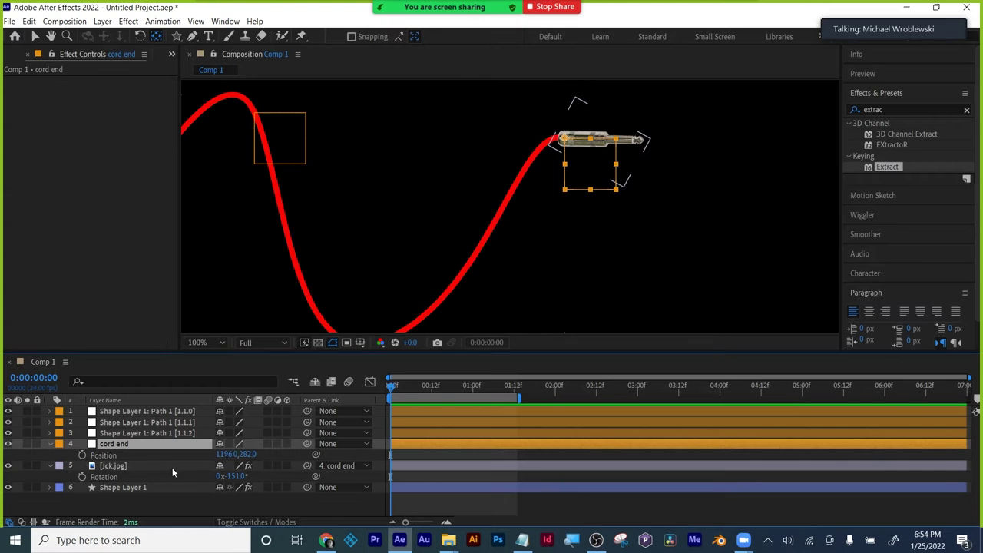
drag(245, 455, 5, 459)
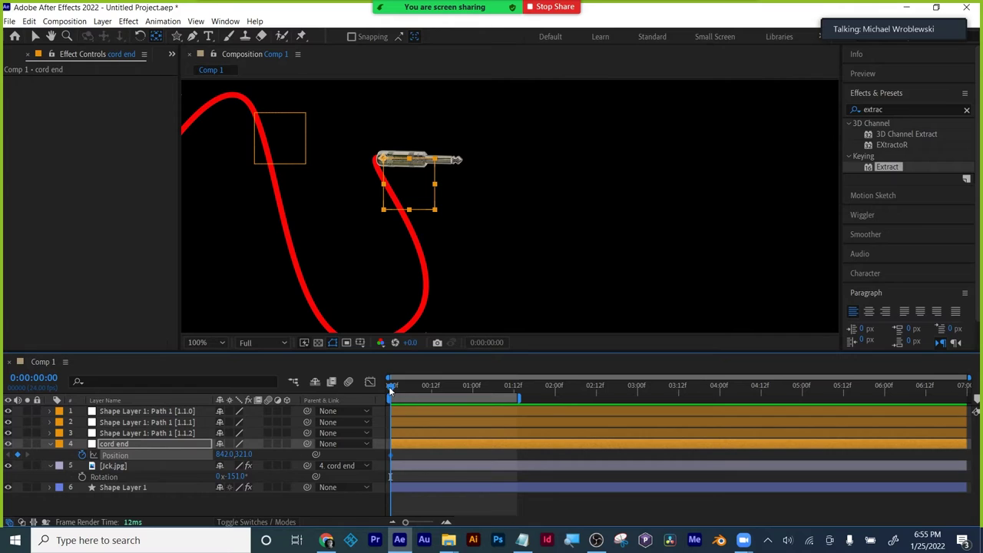
drag(388, 386, 442, 385)
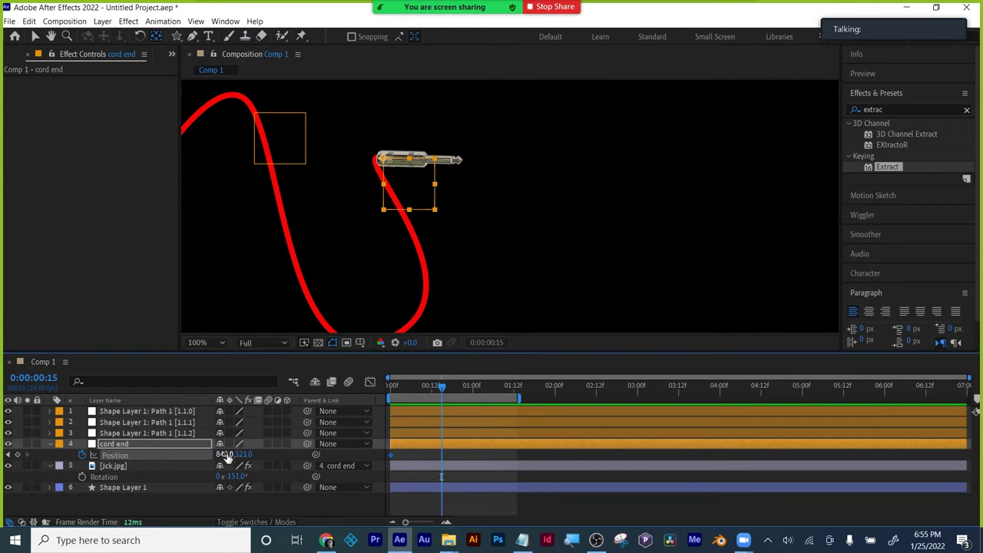
drag(227, 455, 527, 455)
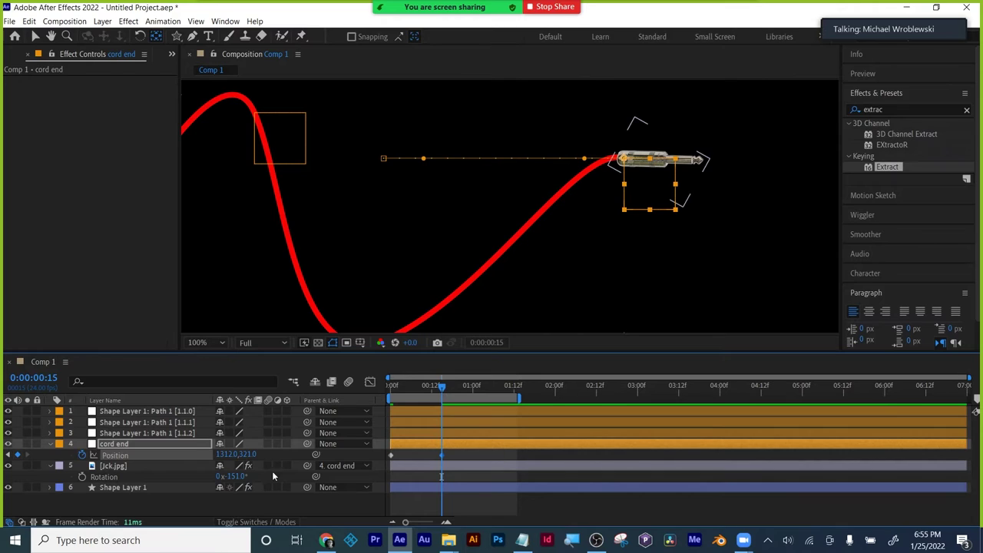
- Keyframe the cord end layer's Rotation from 0° at 0:00:00:15 to 182° at 0:00:01:02 and preview the motion
key(shift+r)
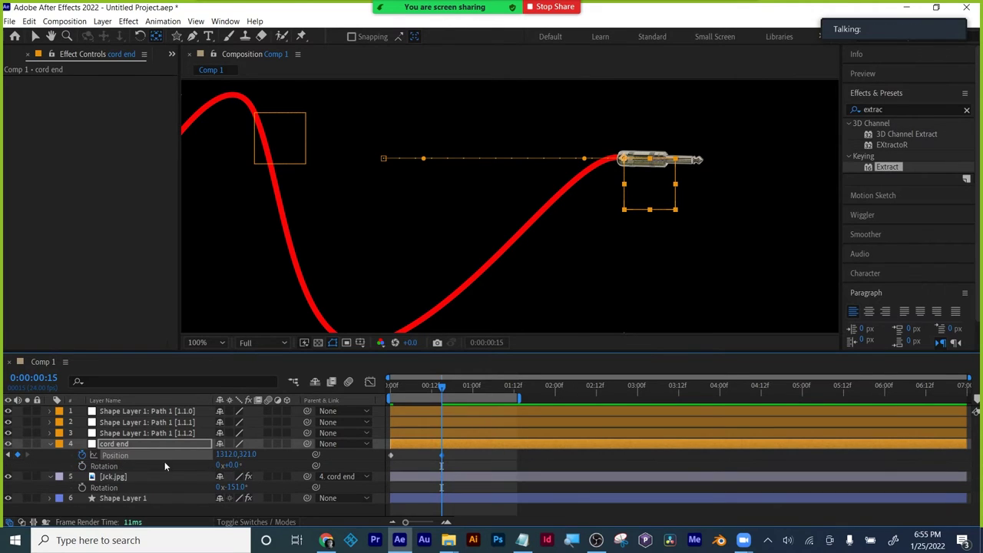
click(81, 466)
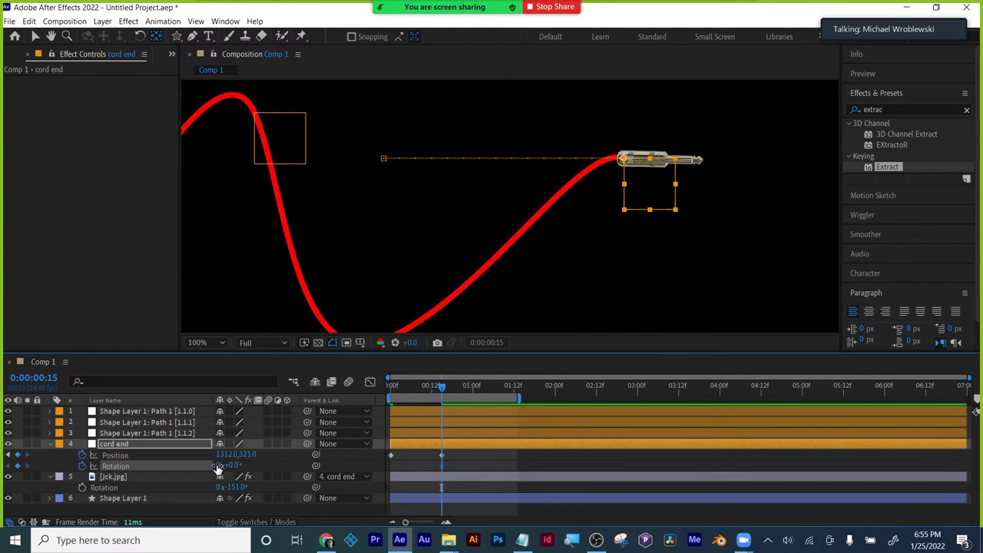
drag(453, 390, 480, 388)
drag(237, 467, 345, 460)
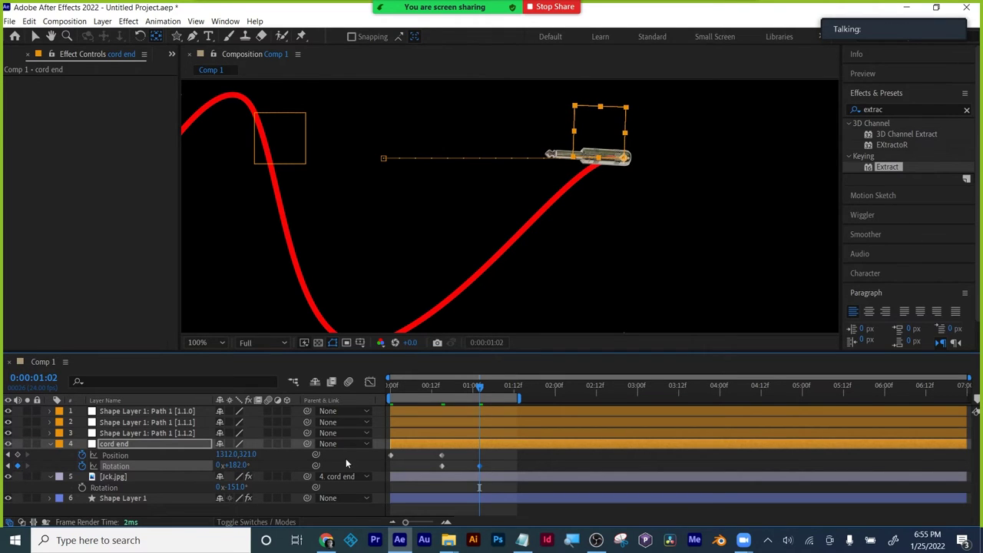
drag(479, 394, 360, 396)
key(space)
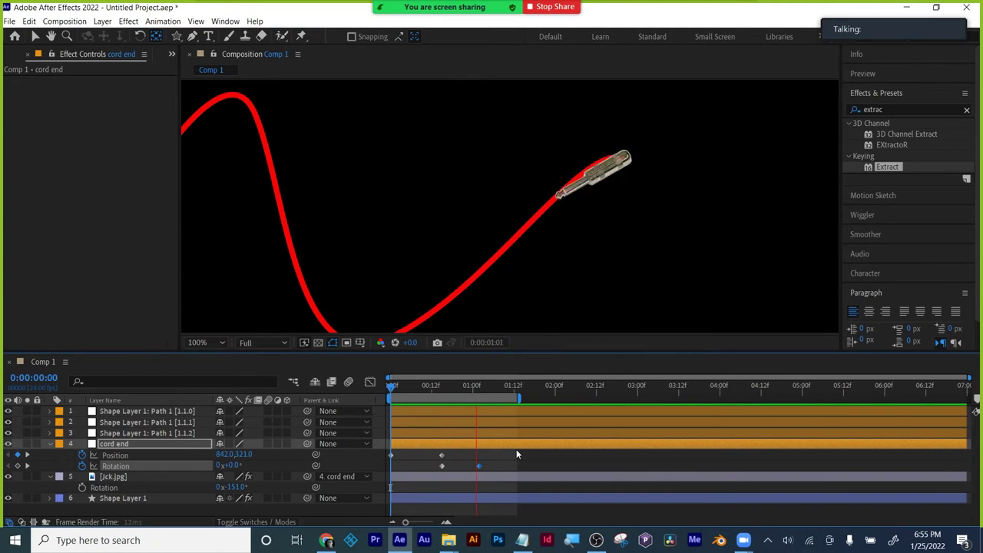
key(space)
- Add cord end Position keyframes at 1312, 499 on 0:00:01:02 and 1031, 499 on 0:00:01:10
drag(397, 392, 479, 393)
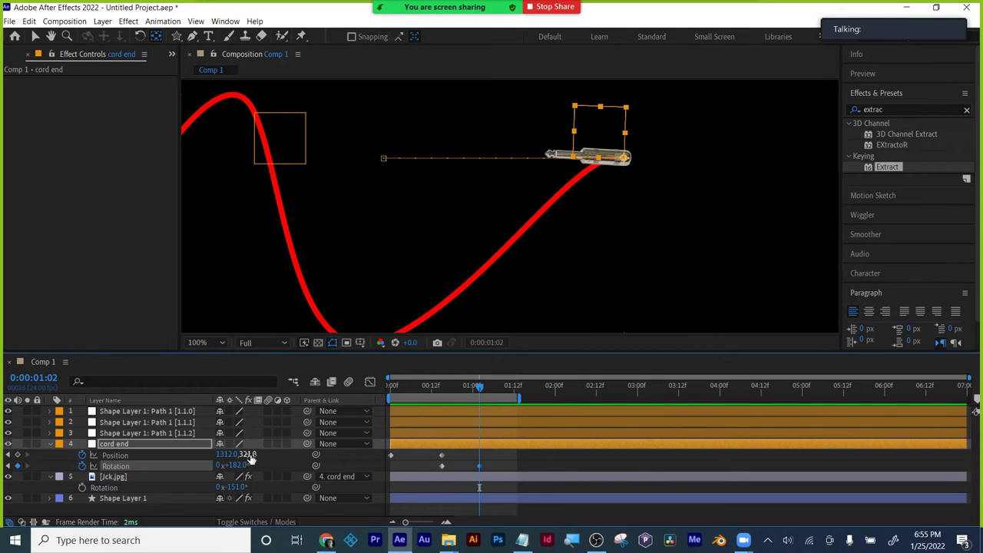
drag(248, 454, 361, 454)
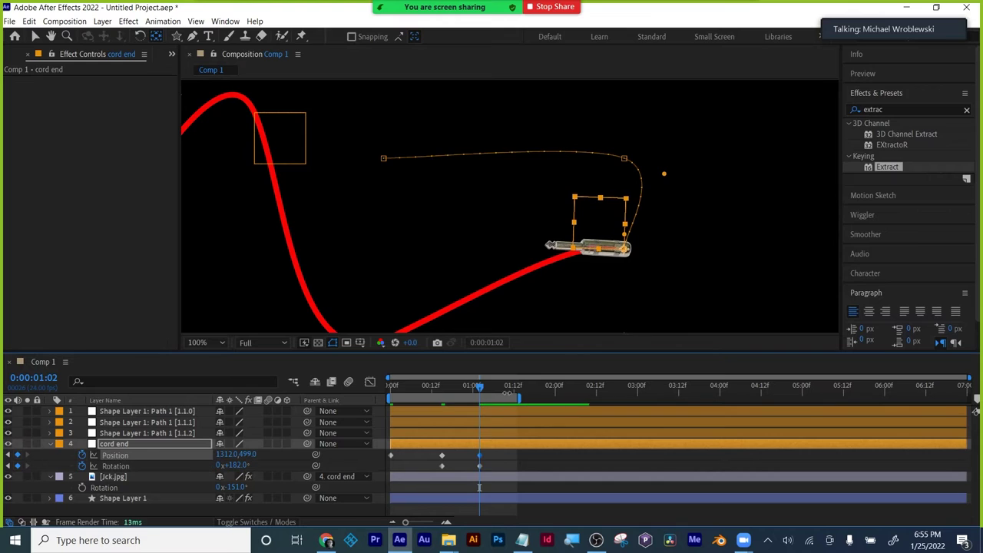
mouse_move(476, 384)
mouse_down()
mouse_move(395, 389)
mouse_move(486, 389)
mouse_up()
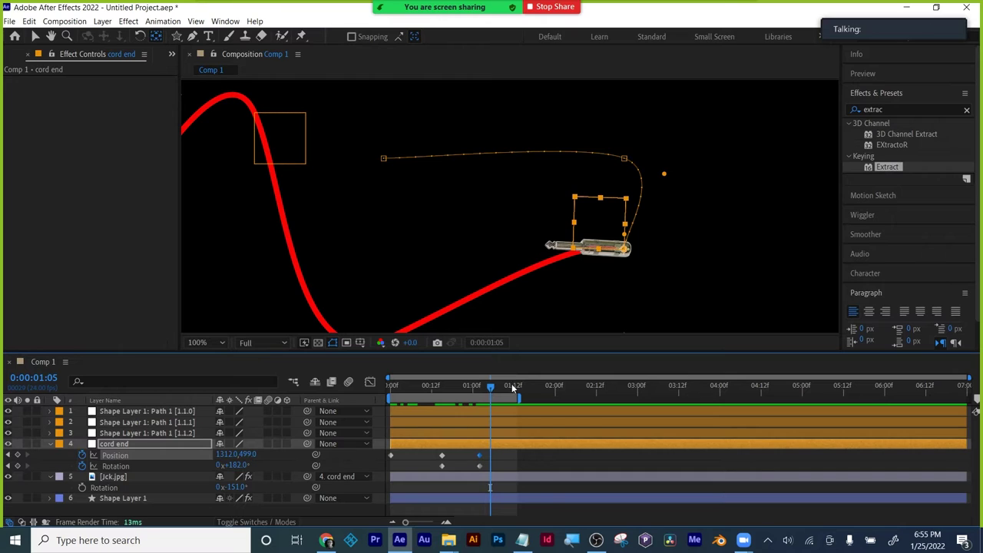
drag(233, 456, 53, 455)
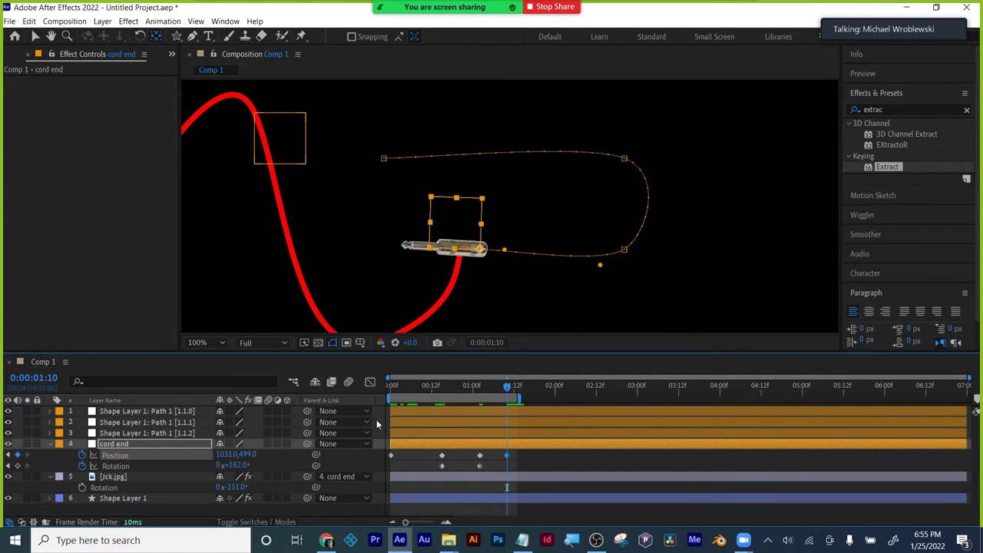
- Play back the cord and jack animation from the start with the full composition in view
drag(465, 386, 365, 388)
key(space)
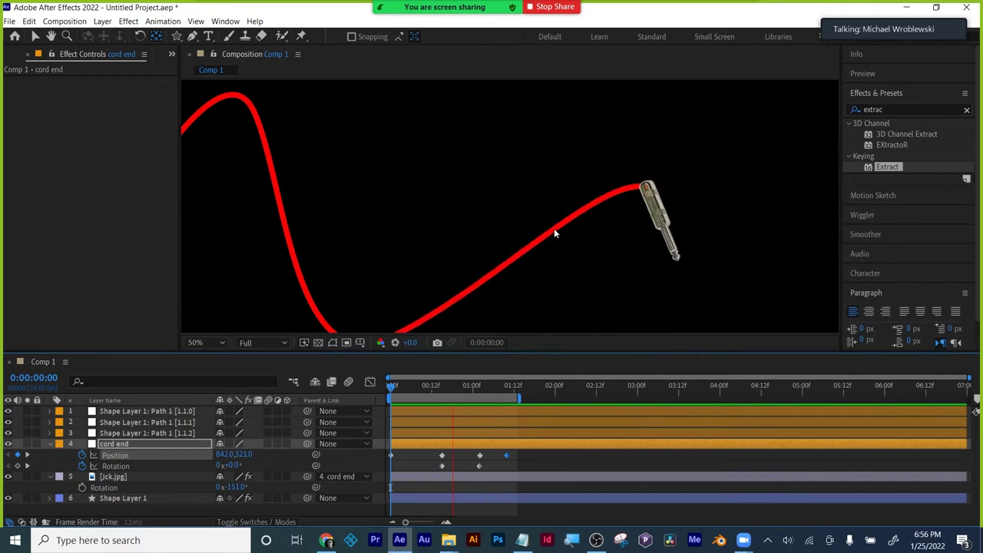
scroll(554, 228, down, 4)
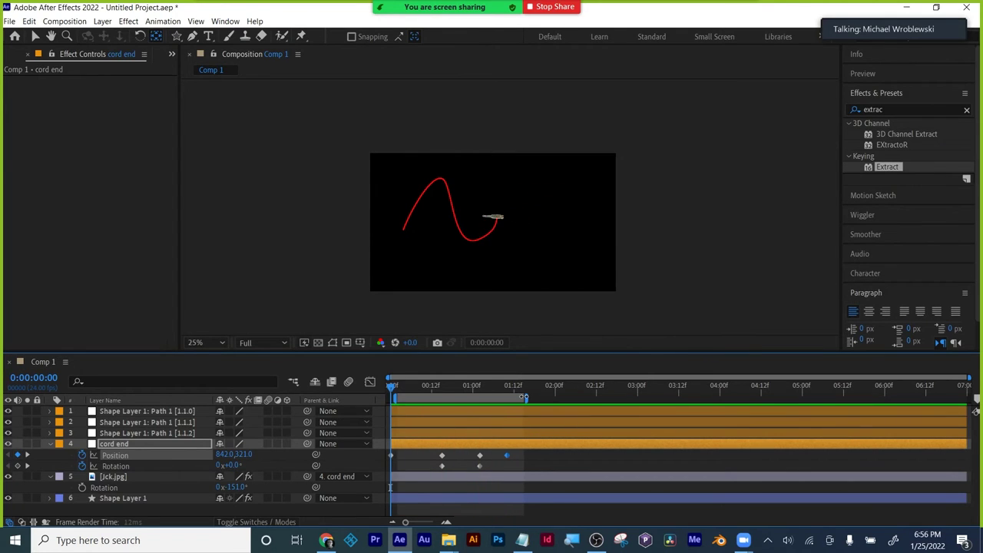
key(space)
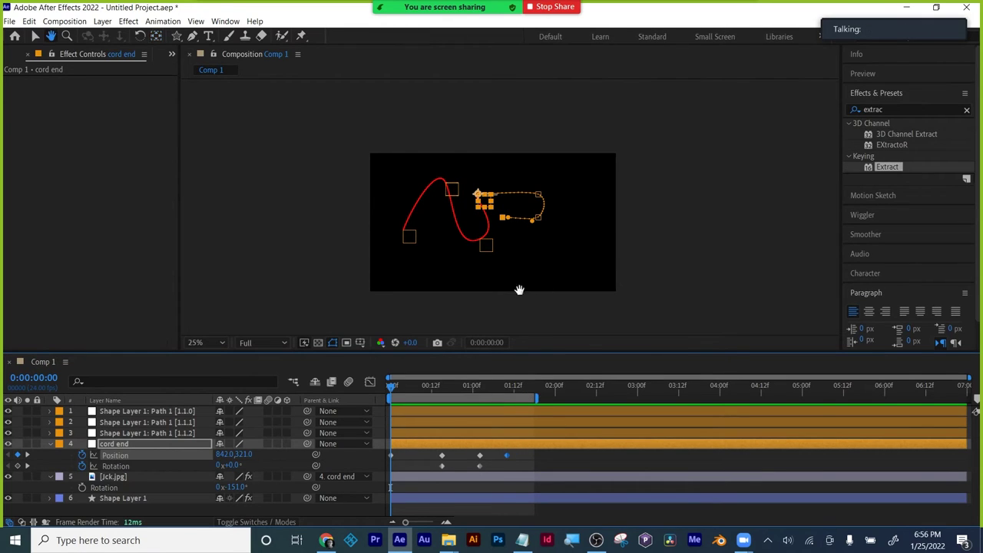
key(space)
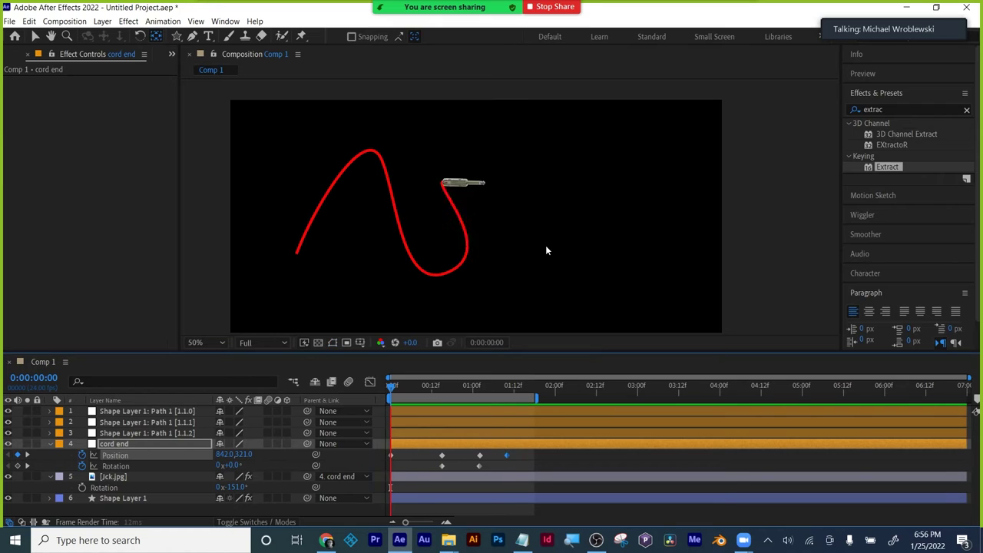
key(period)
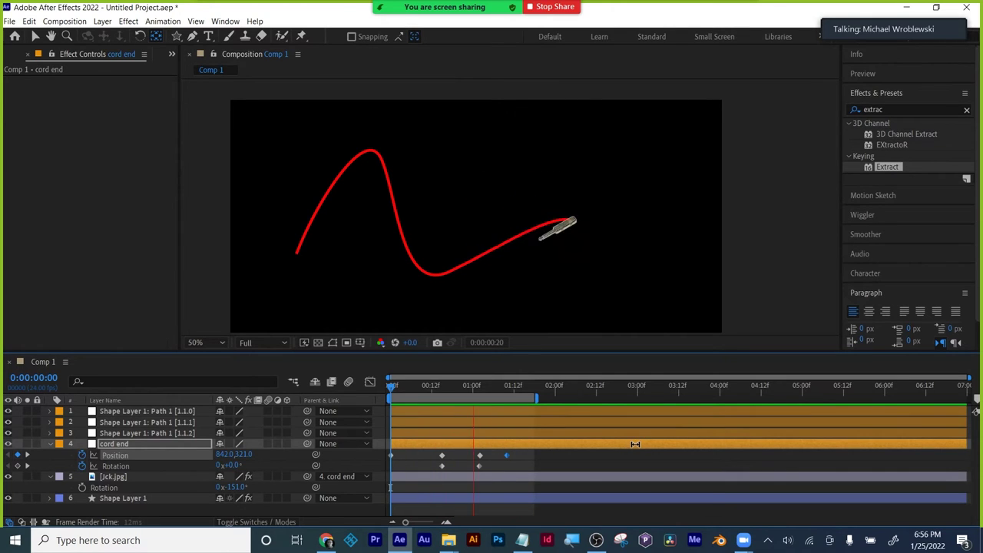
key(space)
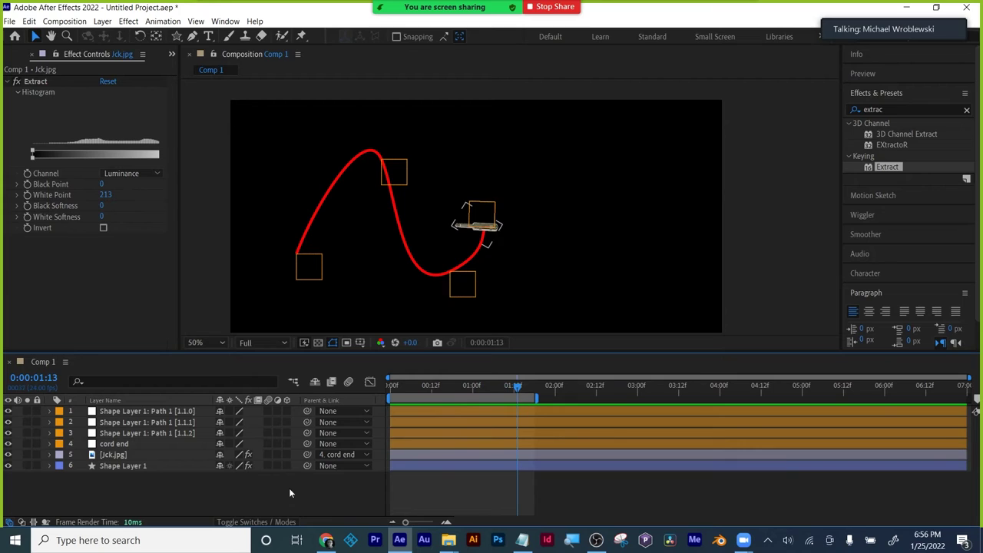
- Add dashes to Stroke 1 of Shape 1 in Shape Layer 1, viewing the cord at 0:00:00:03
click(132, 466)
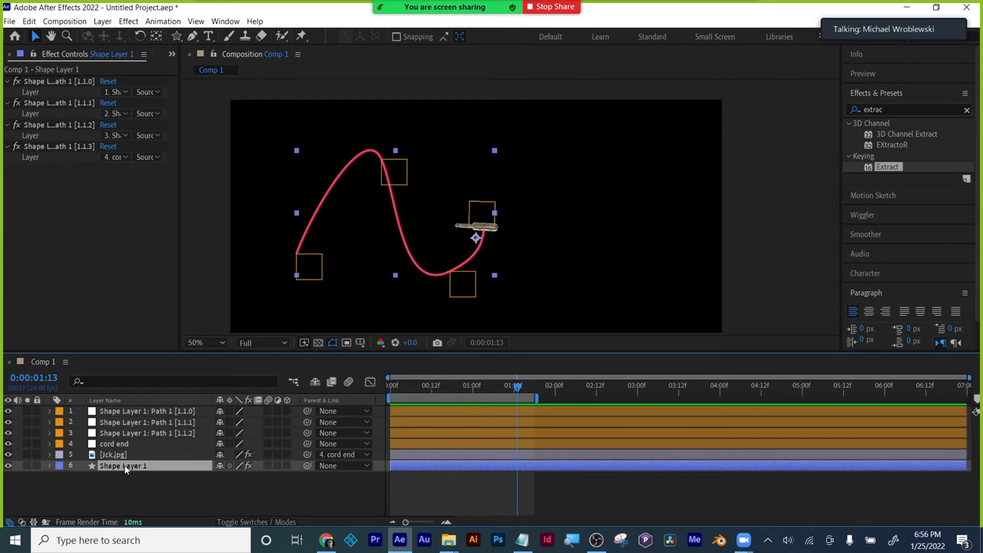
click(47, 466)
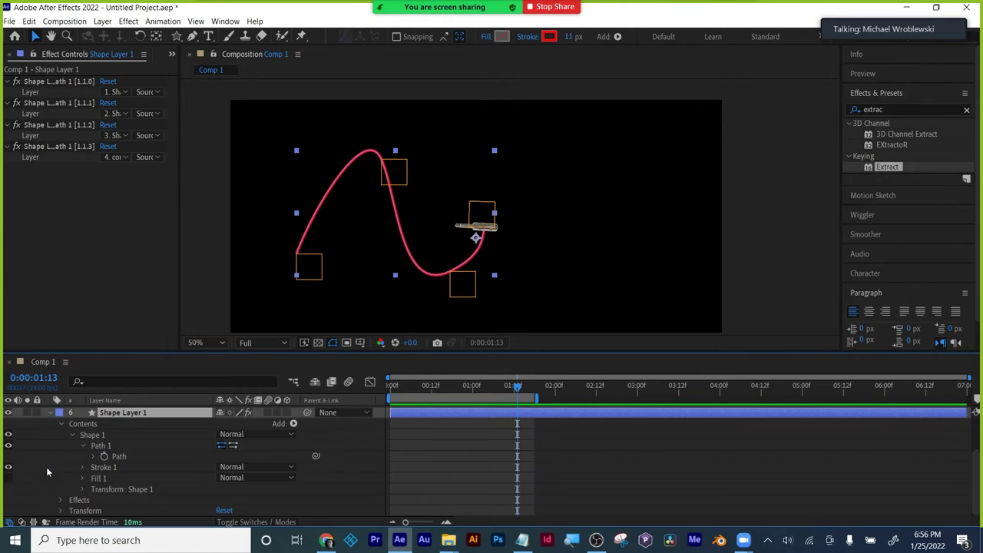
click(73, 436)
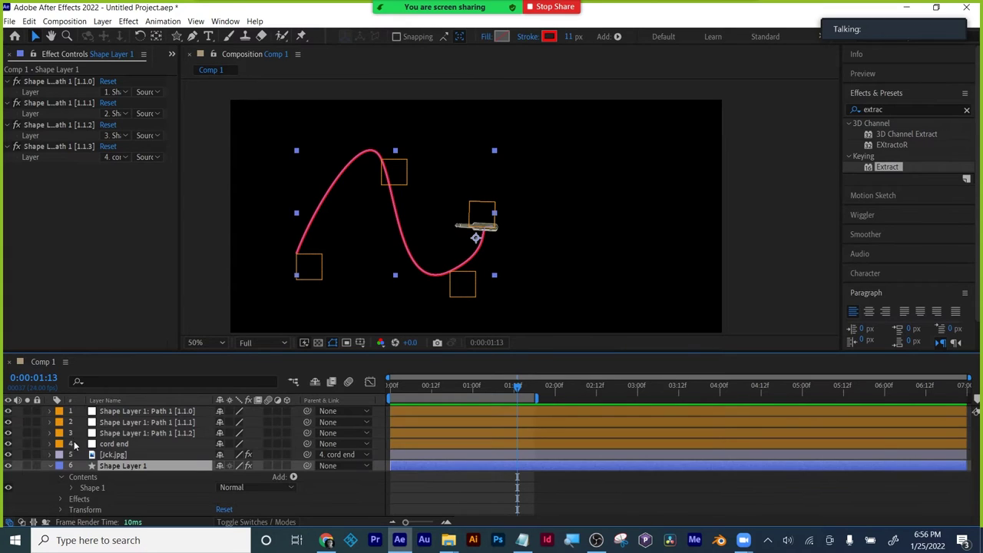
click(73, 488)
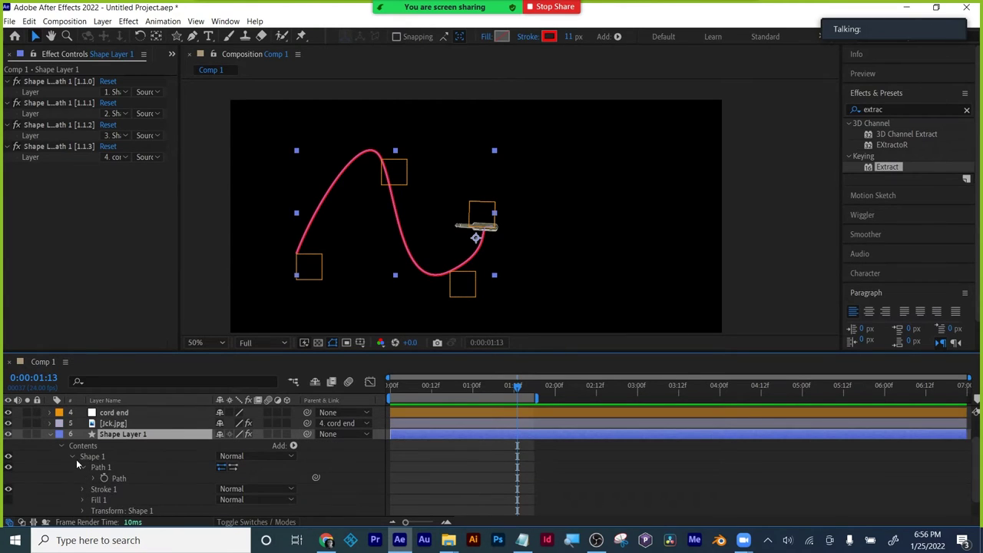
scroll(76, 459, down, 1)
click(82, 467)
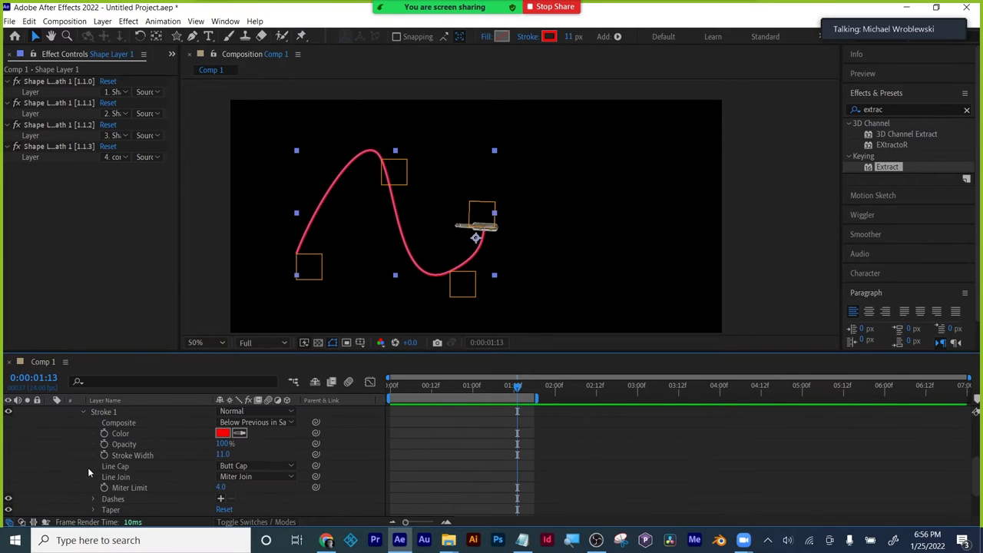
scroll(418, 288, up, 2)
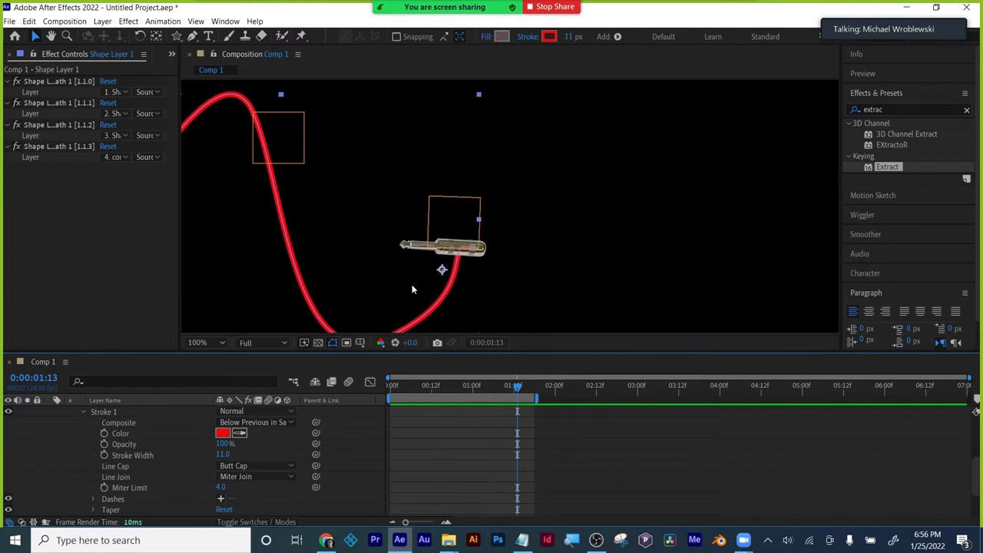
drag(412, 284, 683, 240)
key(v)
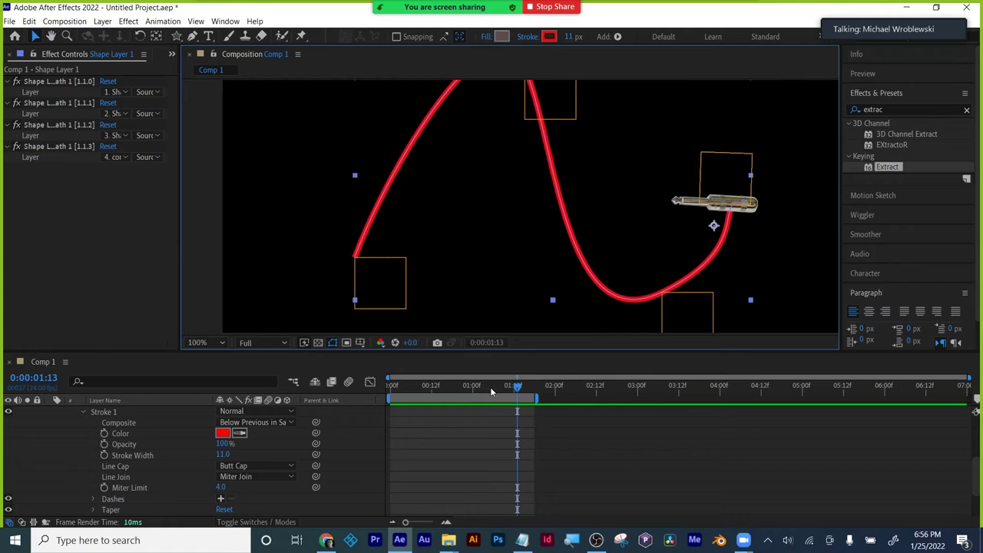
drag(492, 392, 400, 396)
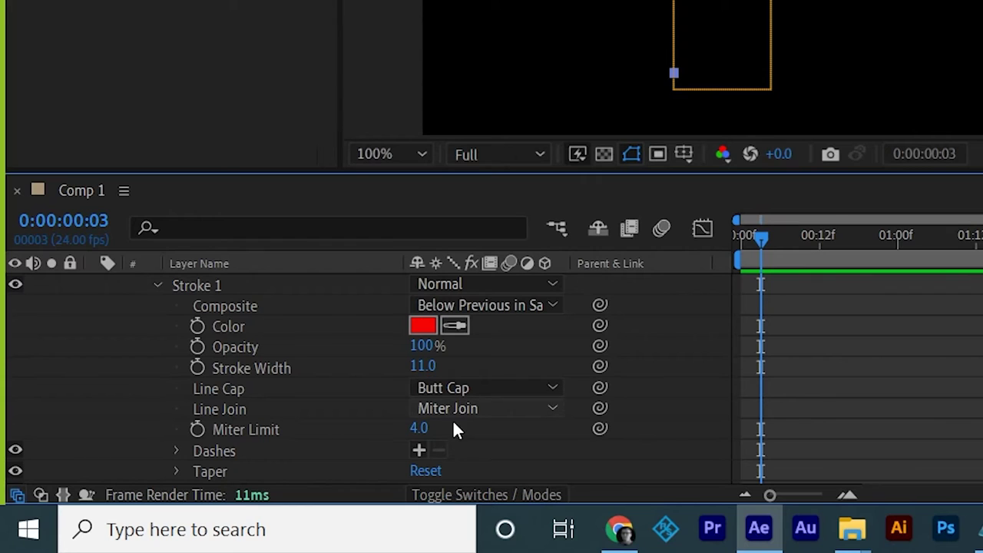
click(419, 451)
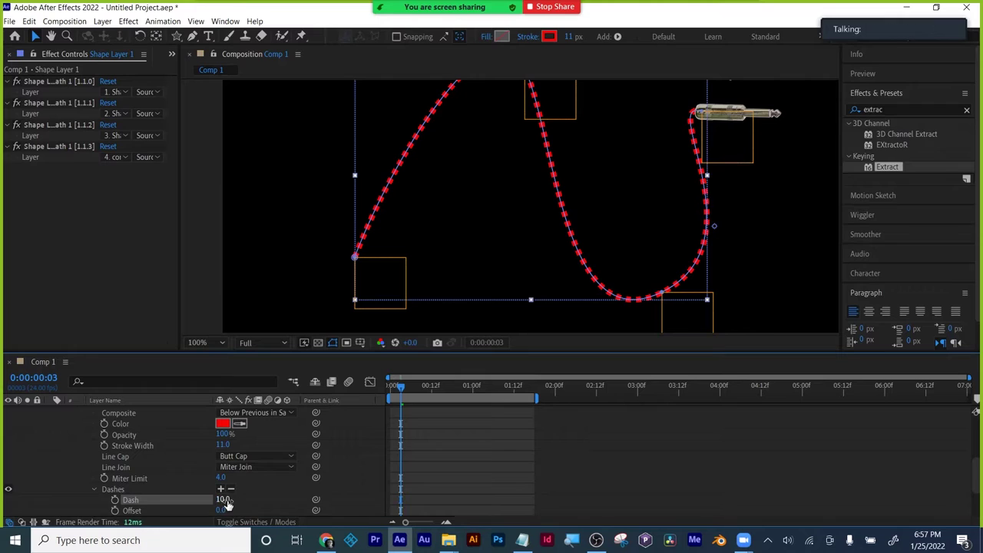
- Set the Dash value of the cord's stroke to 6.0 and preview the animation with the full composition in view
drag(227, 500, 226, 501)
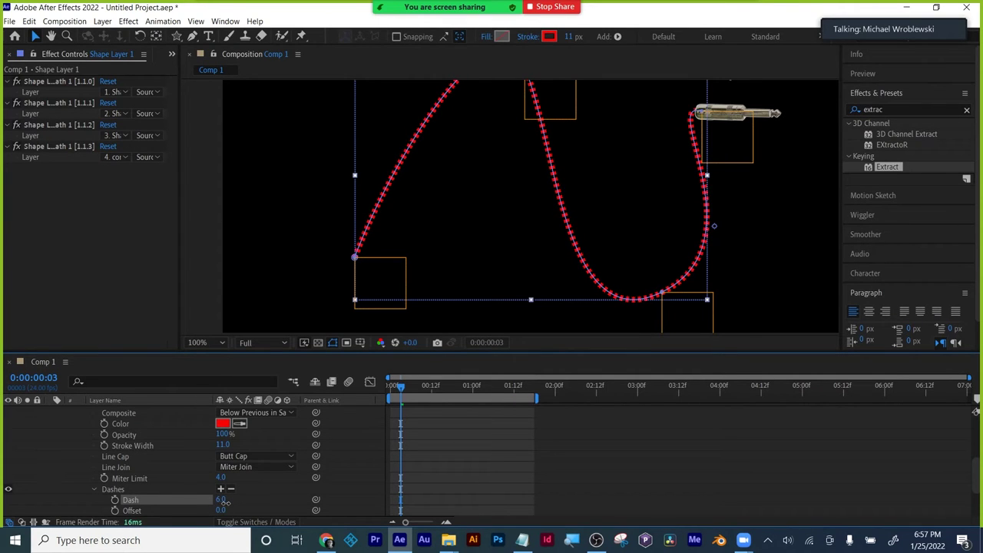
key(space)
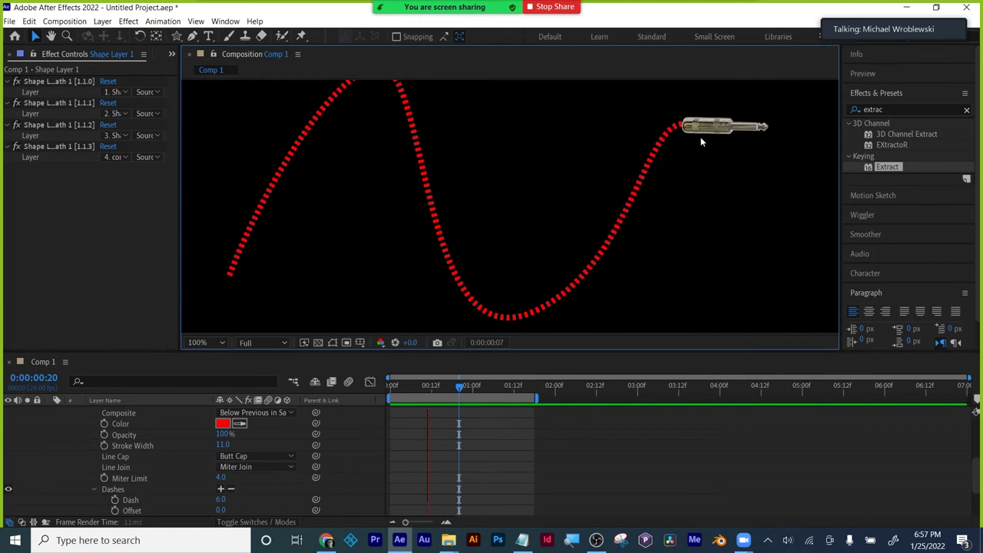
scroll(589, 303, down, 2)
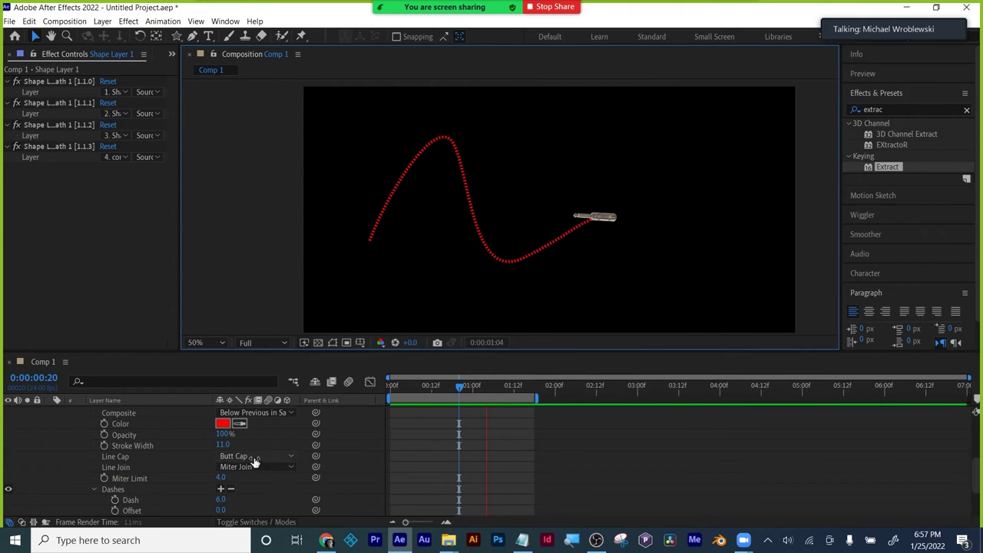
- Try a Taper Start Length of 57% on the cord's dashed stroke
scroll(139, 498, down, 3)
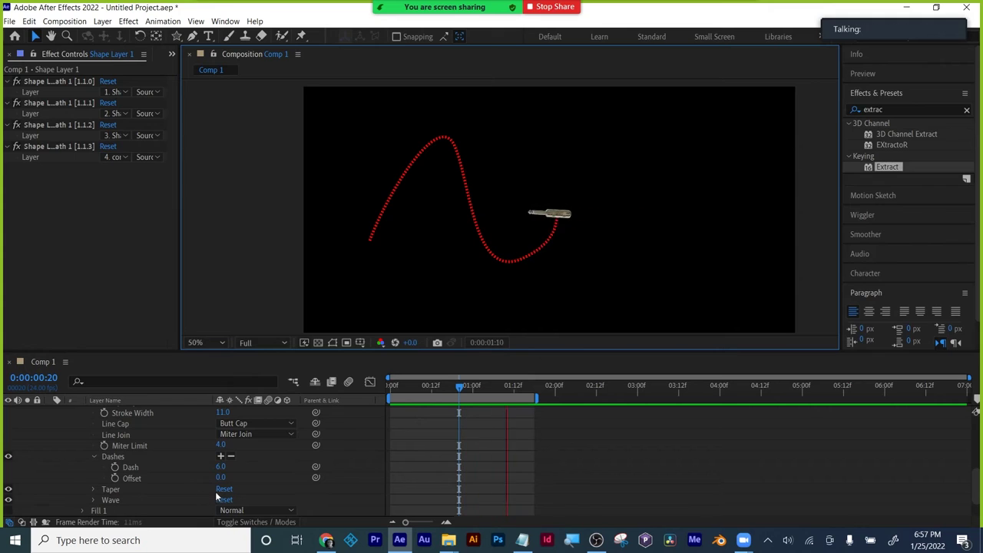
click(93, 490)
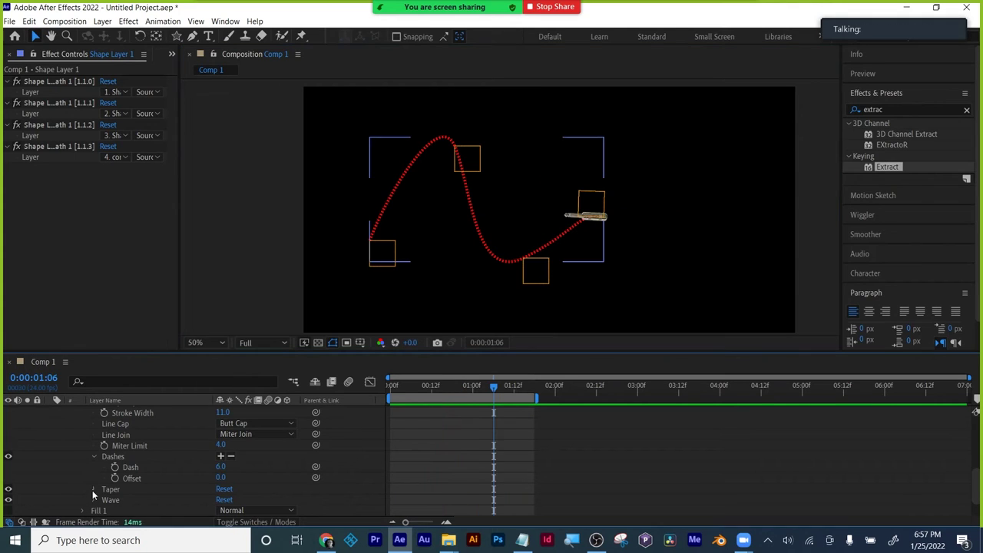
scroll(92, 492, down, 5)
mouse_move(223, 456)
mouse_down()
mouse_move(243, 457)
mouse_move(235, 456)
mouse_up()
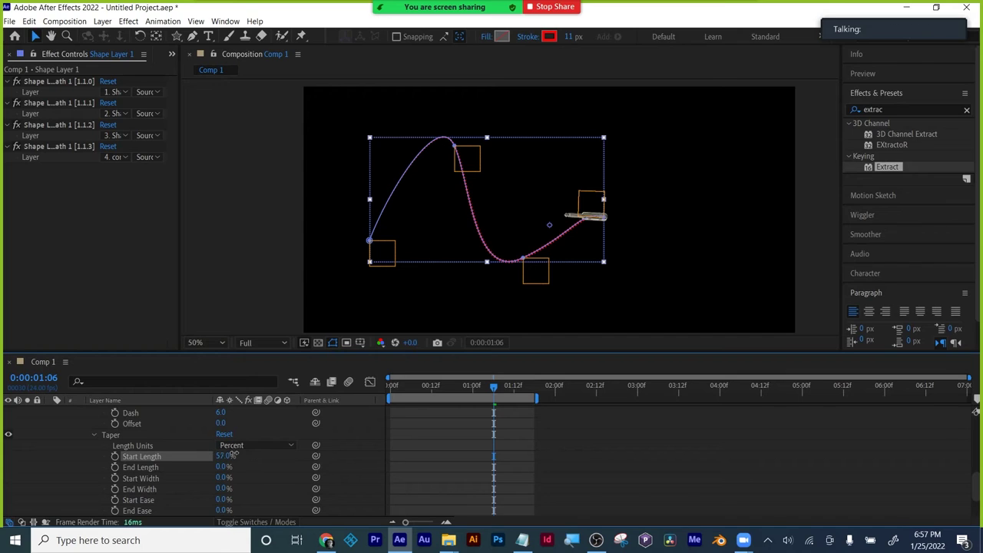
click(521, 441)
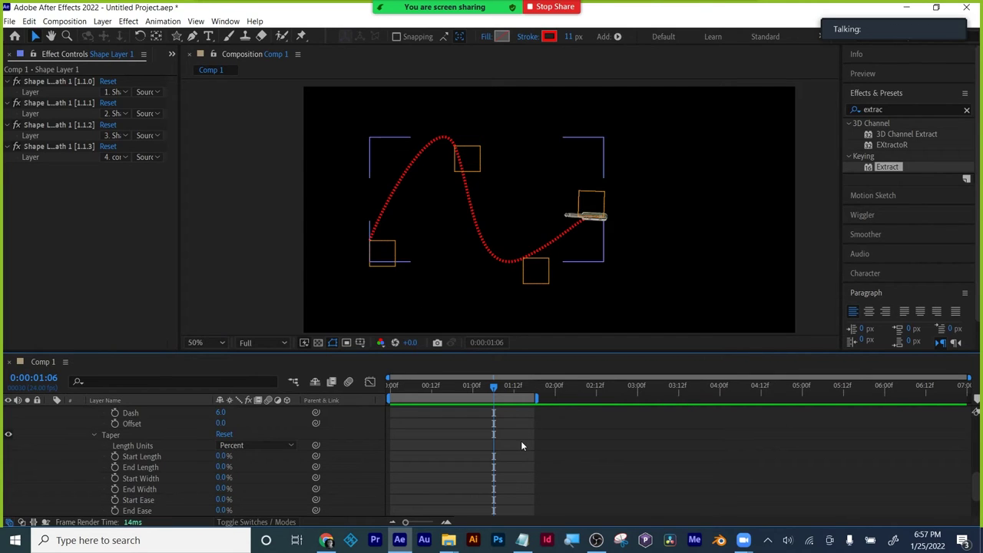
- Play back the dashed cord animation from the start, and return the playhead to 0:00:00:03
drag(496, 388, 425, 387)
key(space)
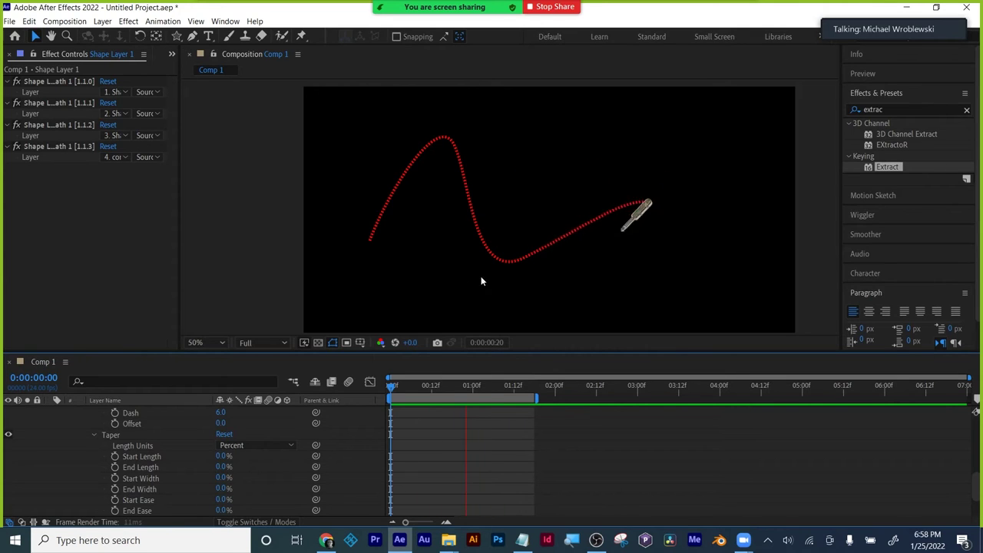
click(401, 385)
- Switch to File Explorer and view the two rough storyboard images in a student's subfolder of hw01, returning to After Effects
mouse_move(449, 540)
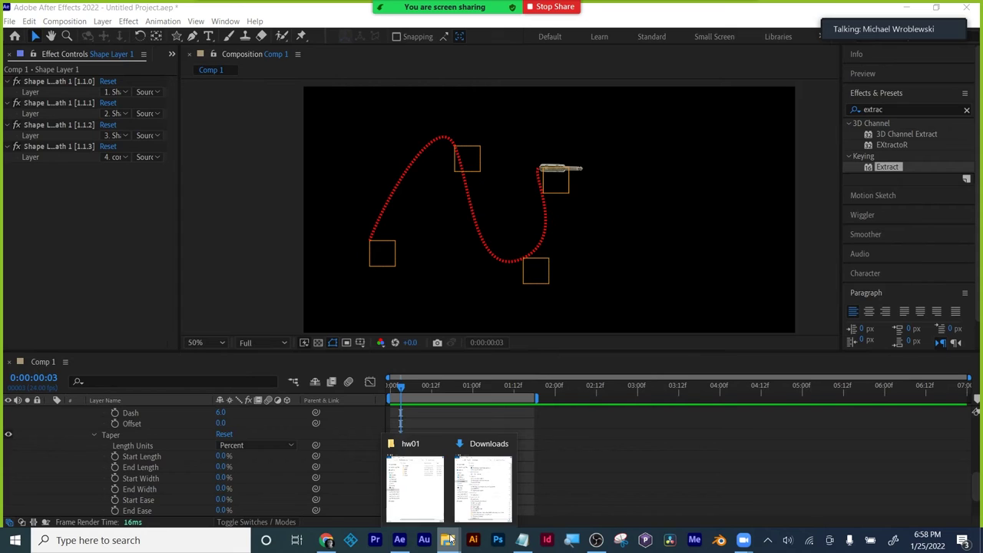
click(415, 488)
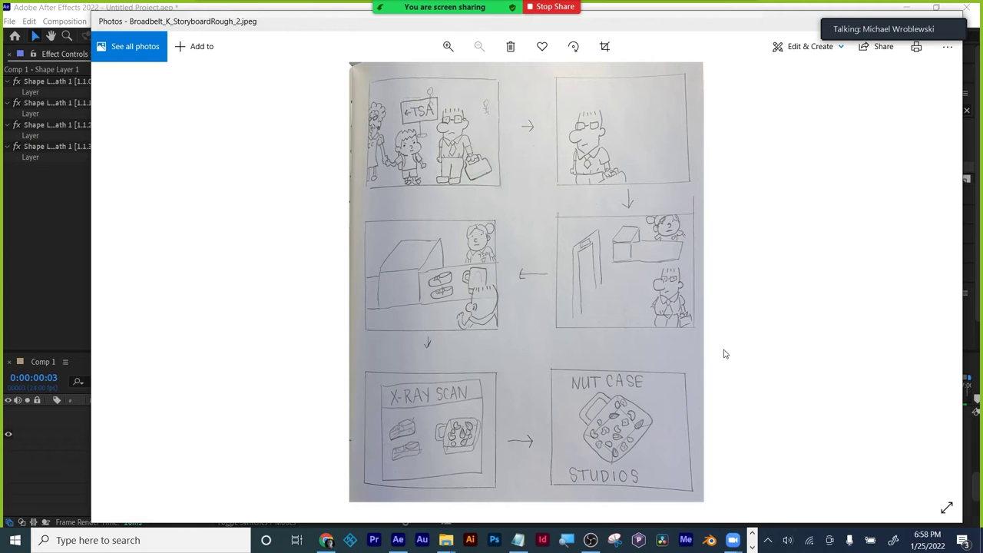
click(110, 277)
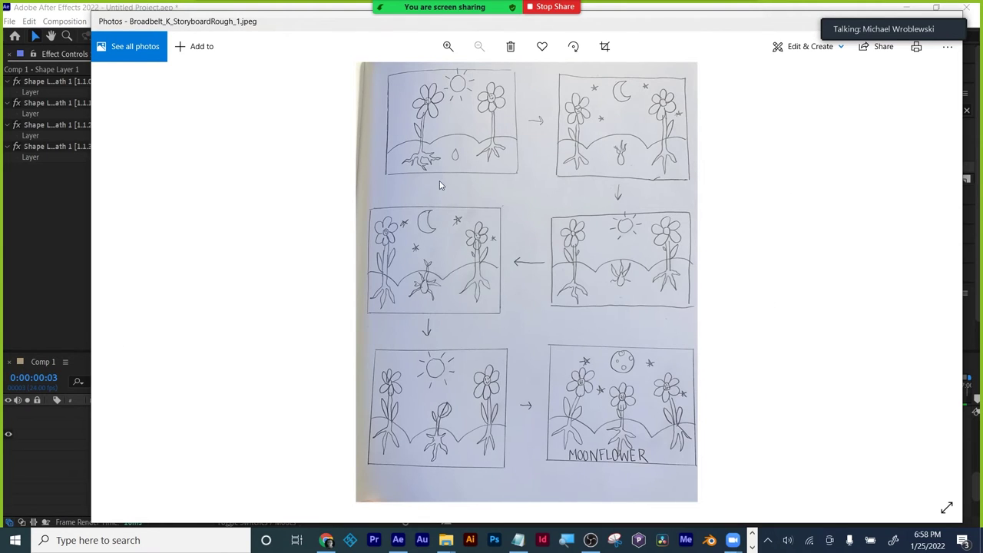
drag(772, 30, 713, 72)
click(888, 62)
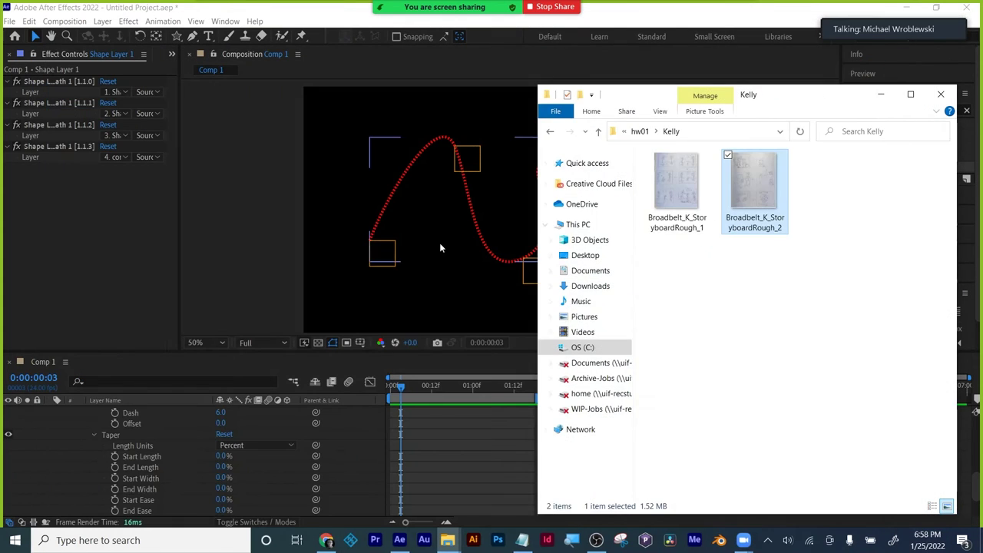
click(465, 239)
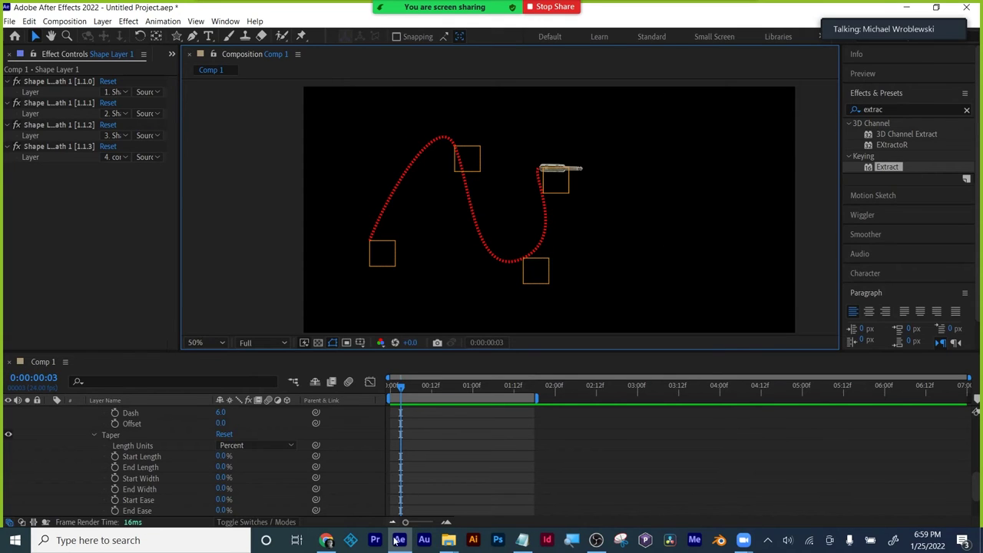
- Bring up the Downloads folder window in File Explorer and close it
mouse_move(449, 540)
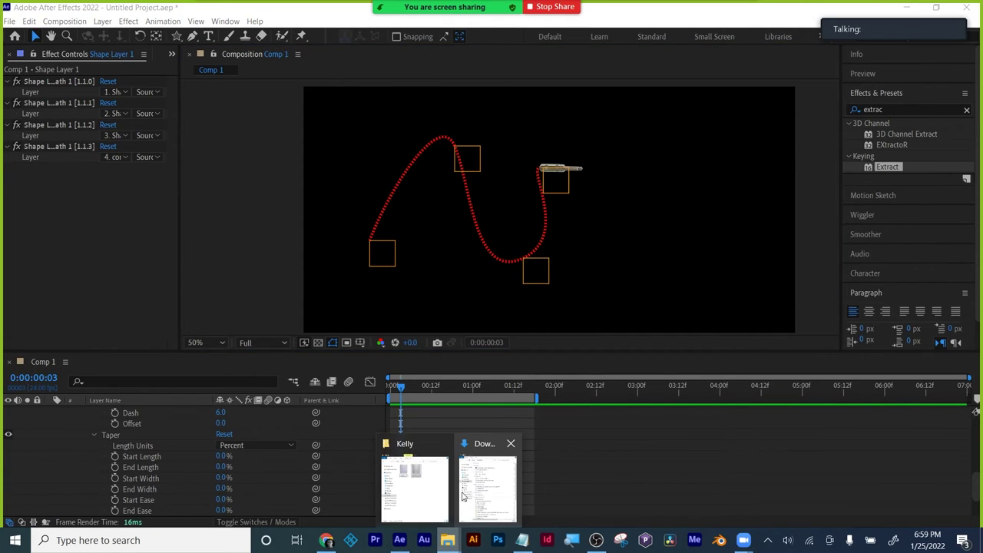
click(476, 490)
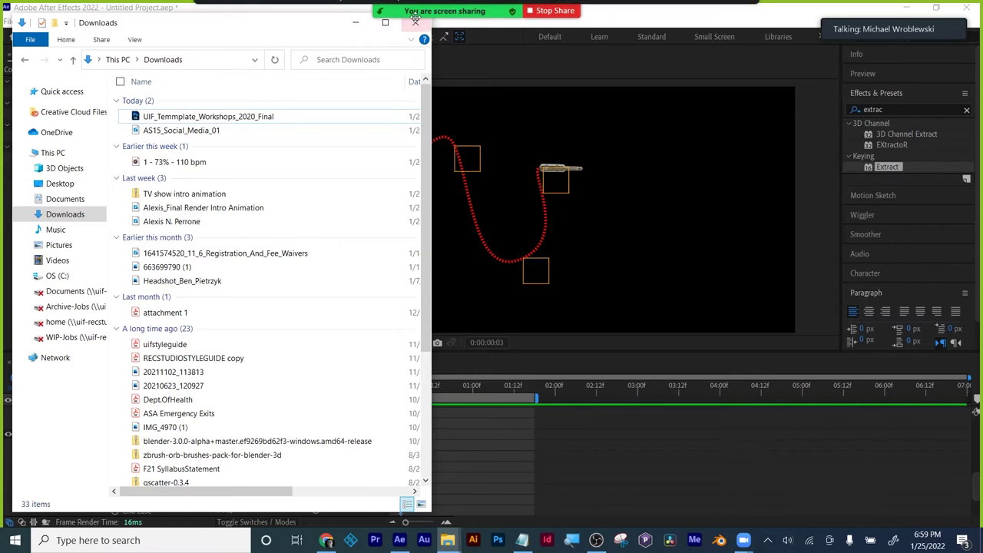
drag(157, 36, 165, 64)
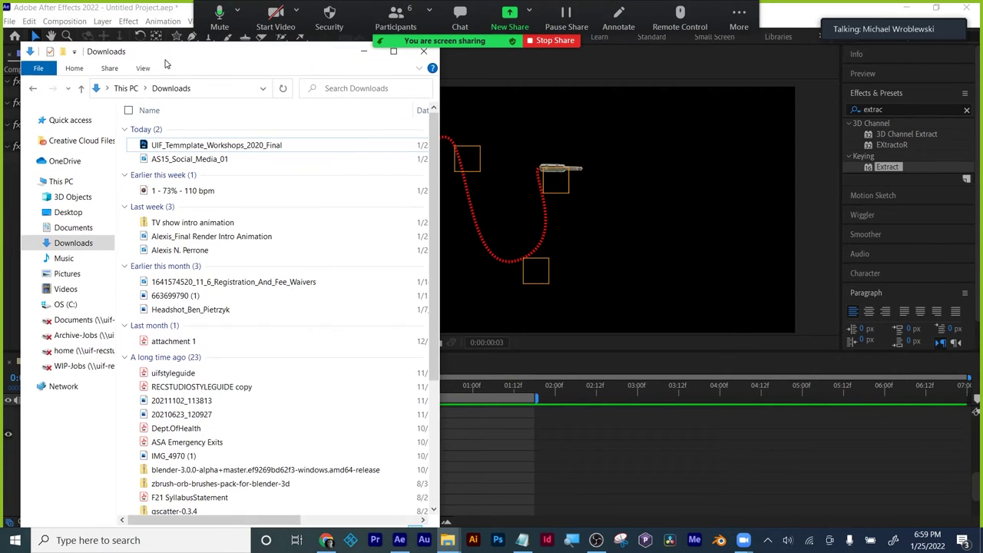
click(425, 51)
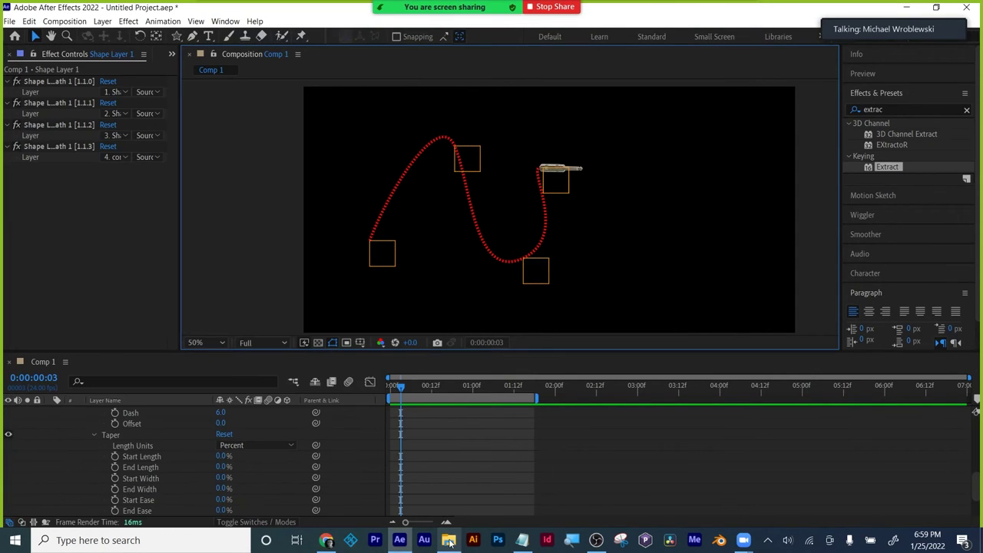
- Open the NextcaliburHEIC.HEIC storyboard from another student's subfolder of hw01 and look over its panels
click(449, 542)
click(647, 131)
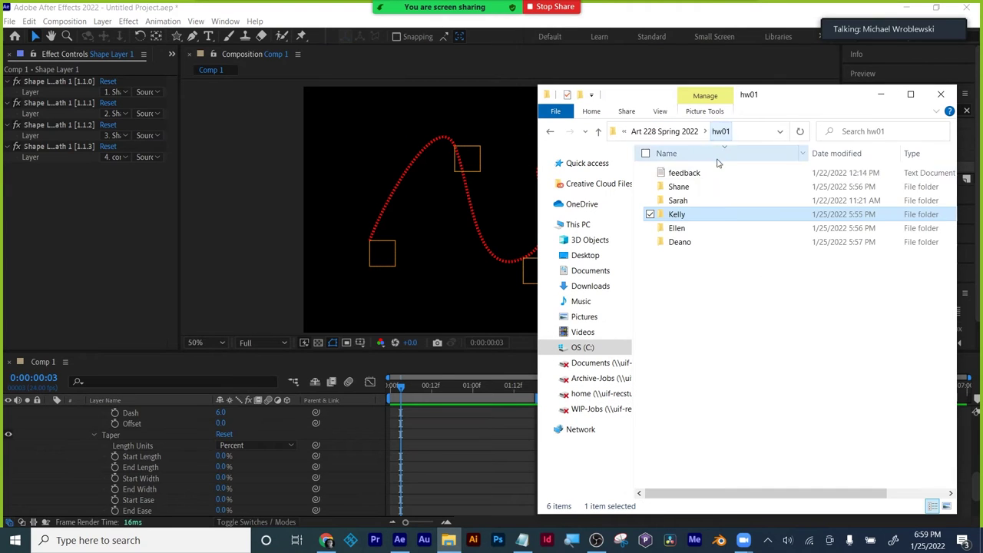
double_click(676, 228)
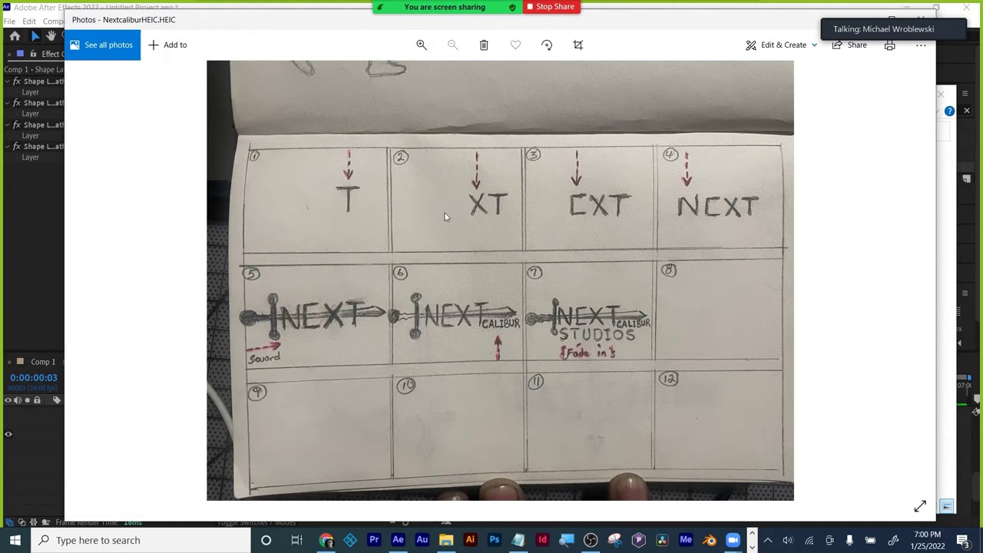
click(40, 297)
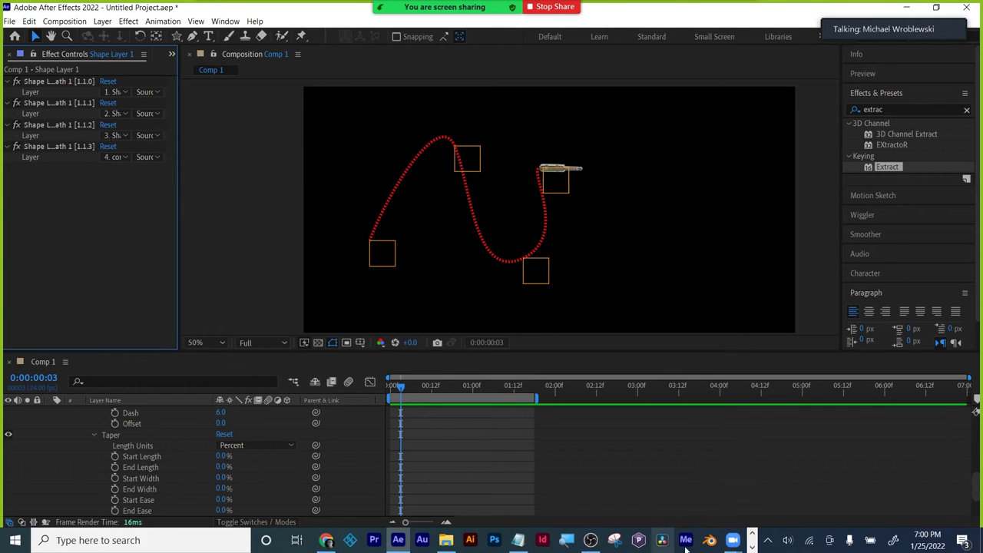
- Bring the NextcaliburHEIC.HEIC storyboard back up in Photos and examine panels 5 to 7 up close, returning to After Effects
click(753, 546)
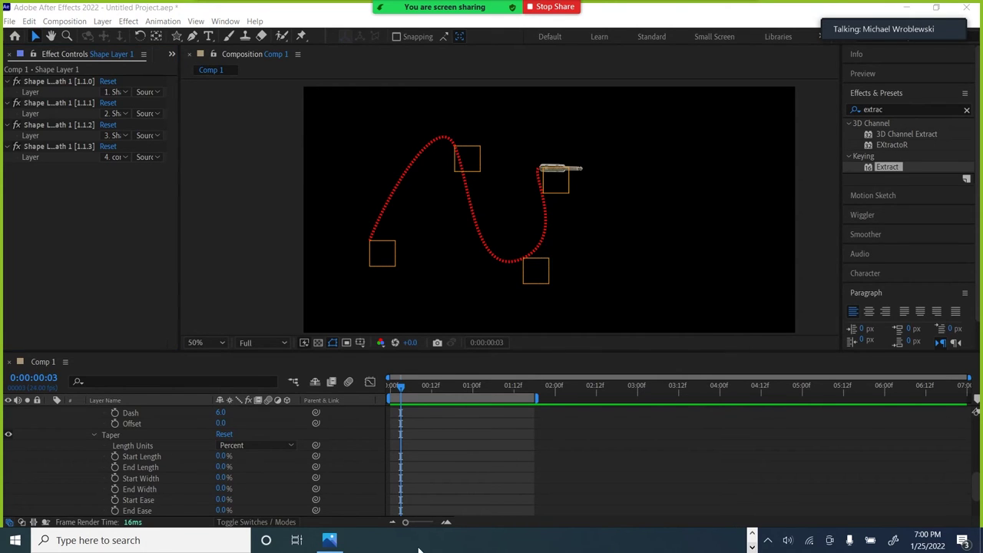
click(329, 540)
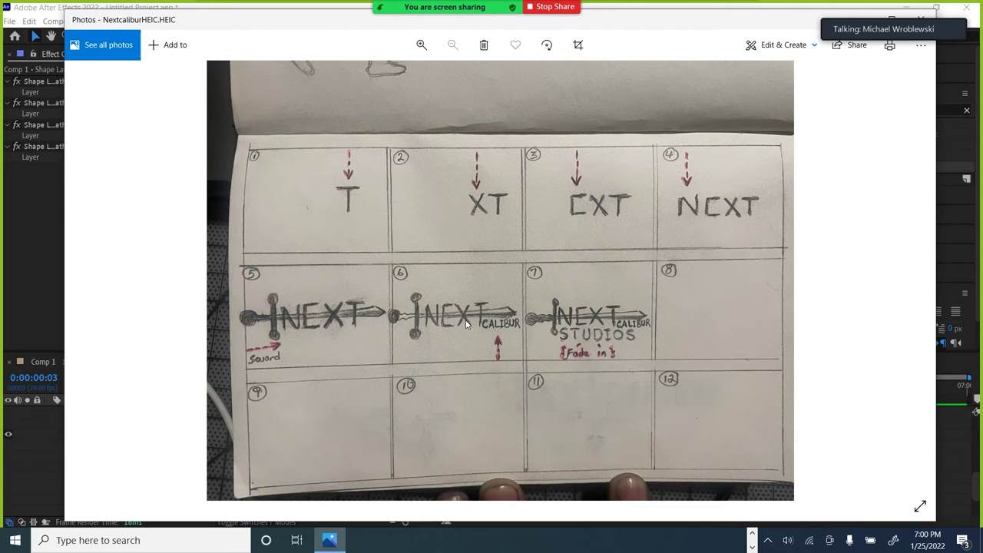
scroll(466, 324, up, 4)
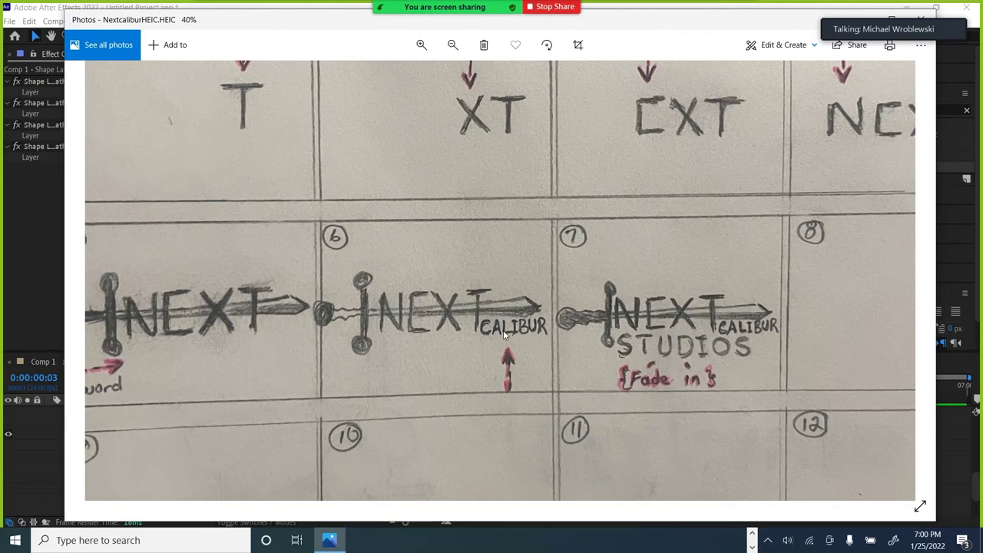
drag(501, 323, 501, 333)
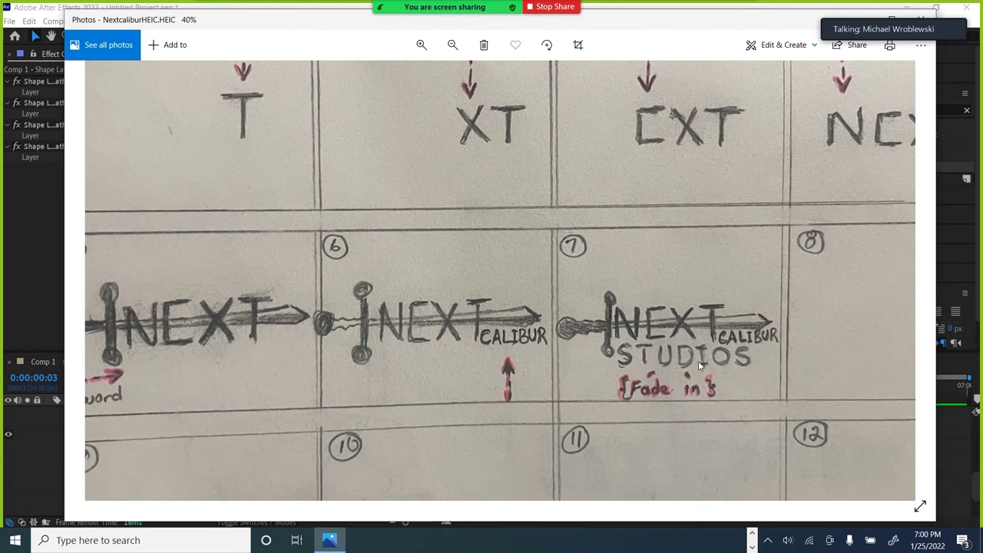
scroll(695, 362, down, 1)
scroll(693, 361, down, 3)
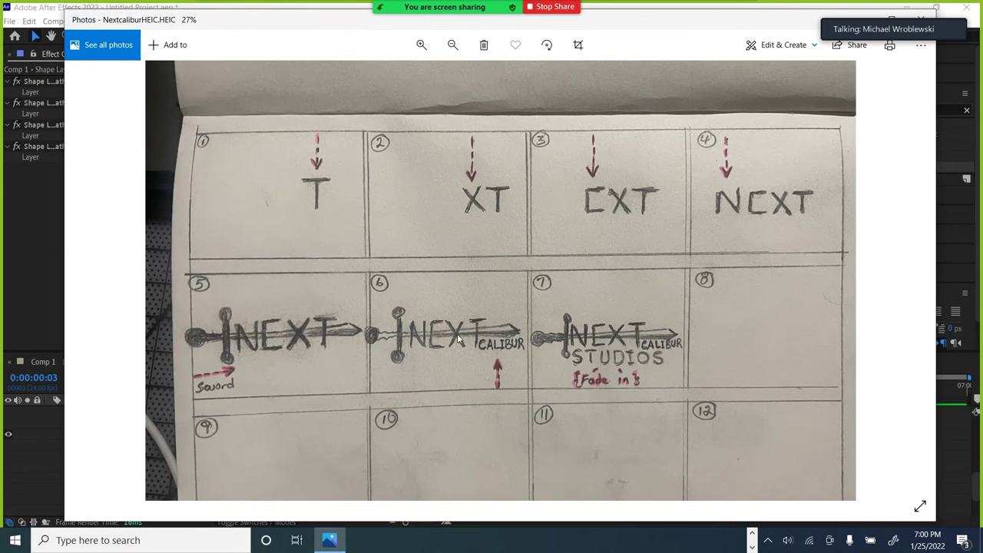
scroll(505, 333, down, 1)
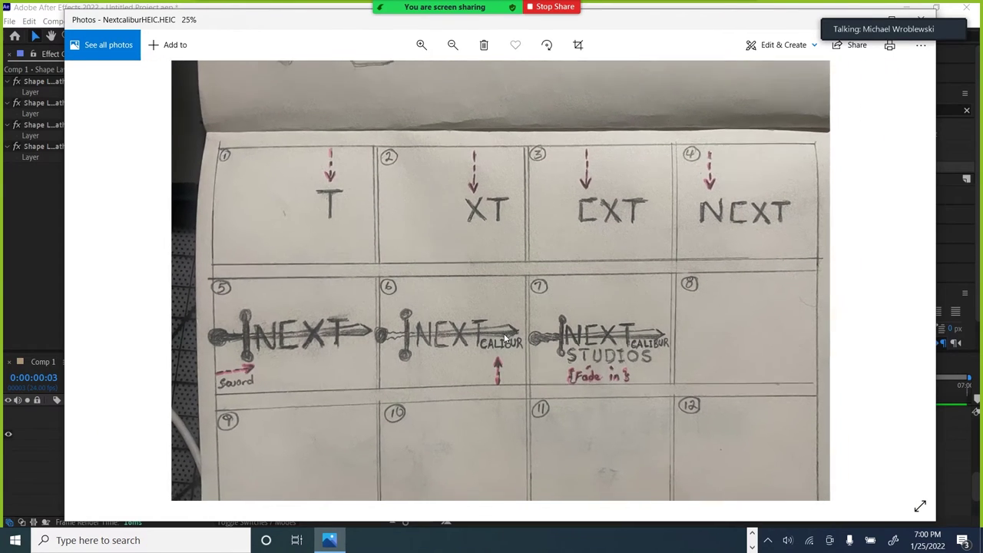
scroll(284, 344, up, 2)
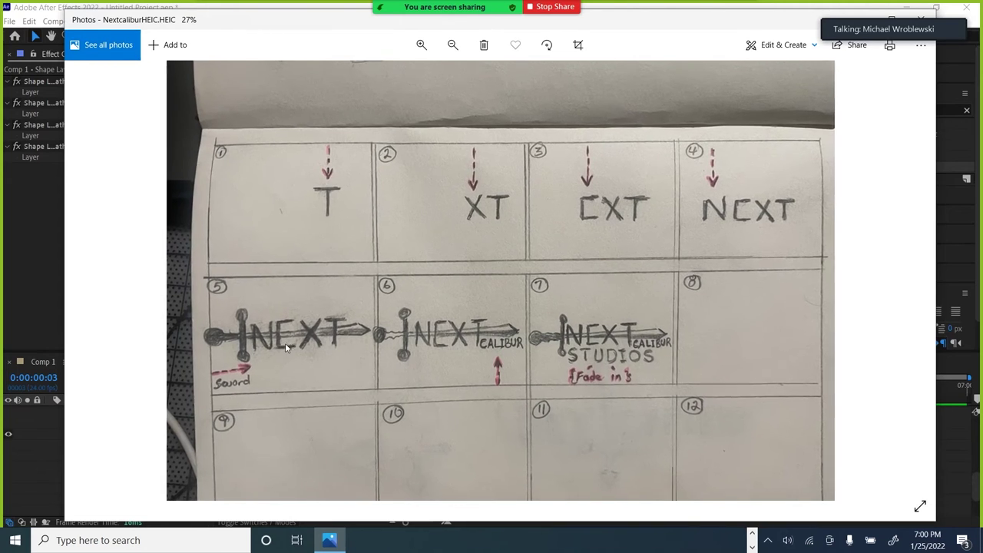
scroll(283, 347, up, 1)
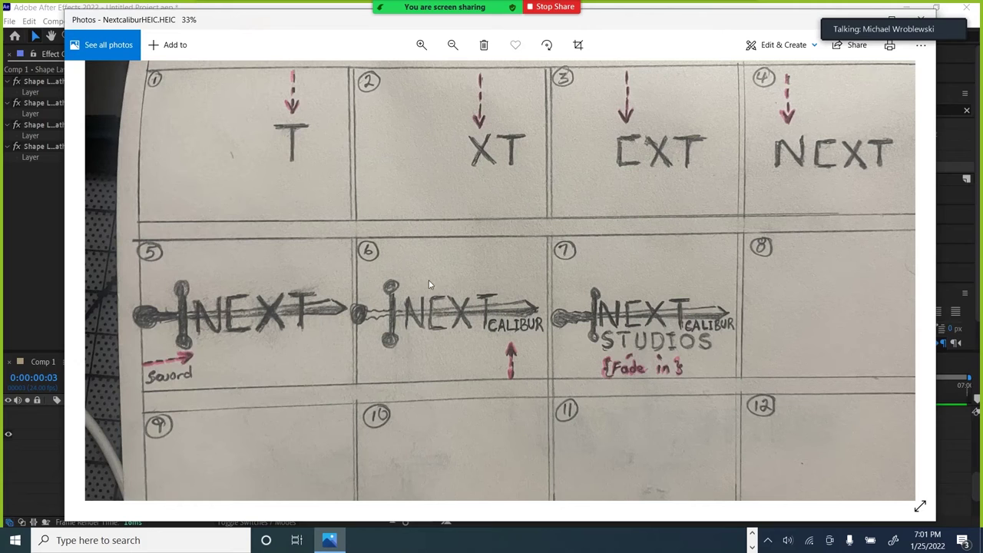
click(30, 306)
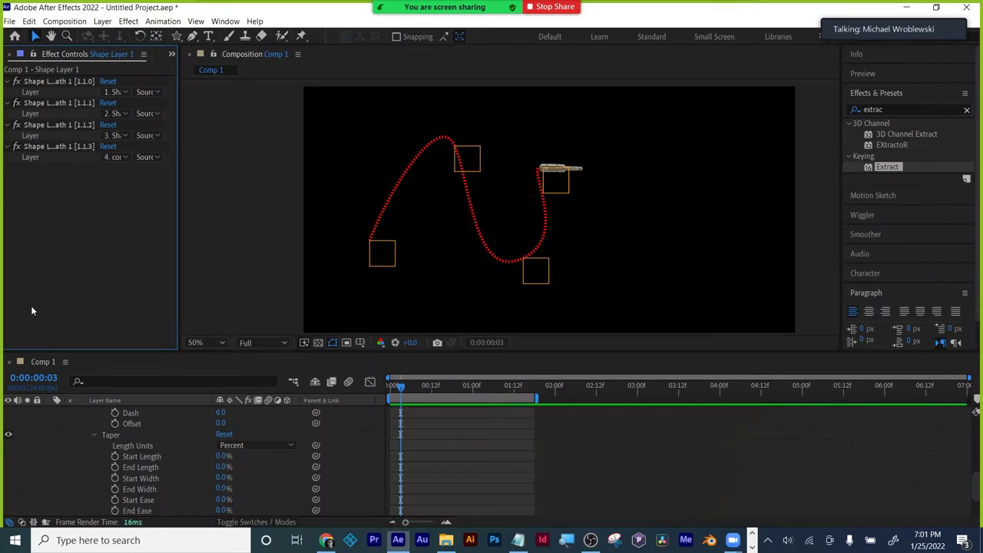
- Create a new composition with the HDTV 1080 24 preset at 1920 x 1080 px, 24 fps, lasting 0:00:07:00, with a black background
drag(400, 385, 377, 384)
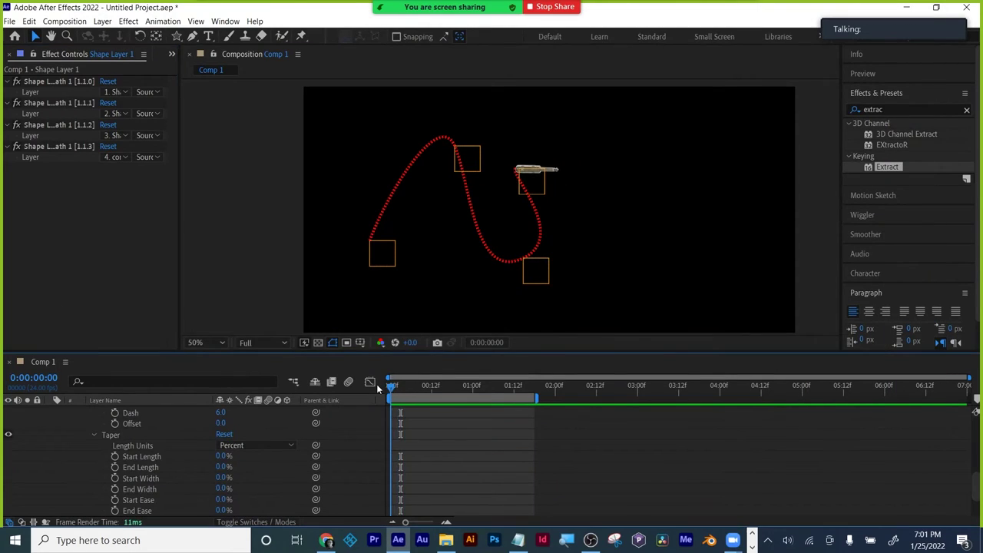
click(109, 273)
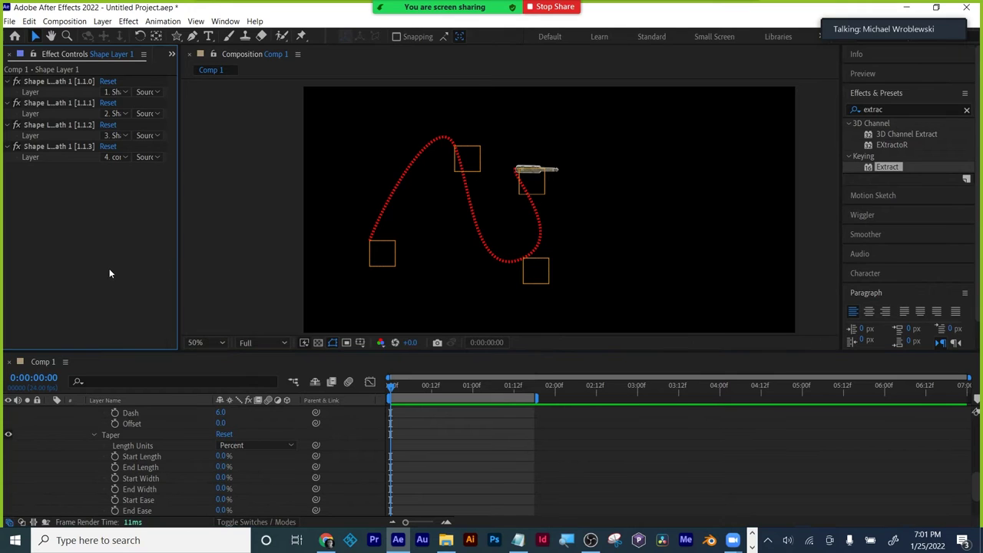
click(169, 53)
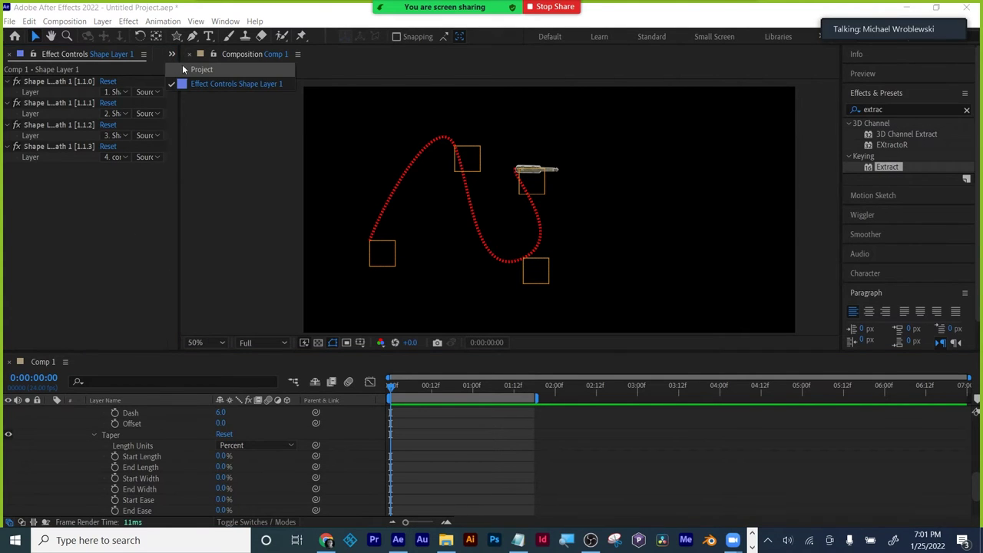
click(184, 67)
click(120, 291)
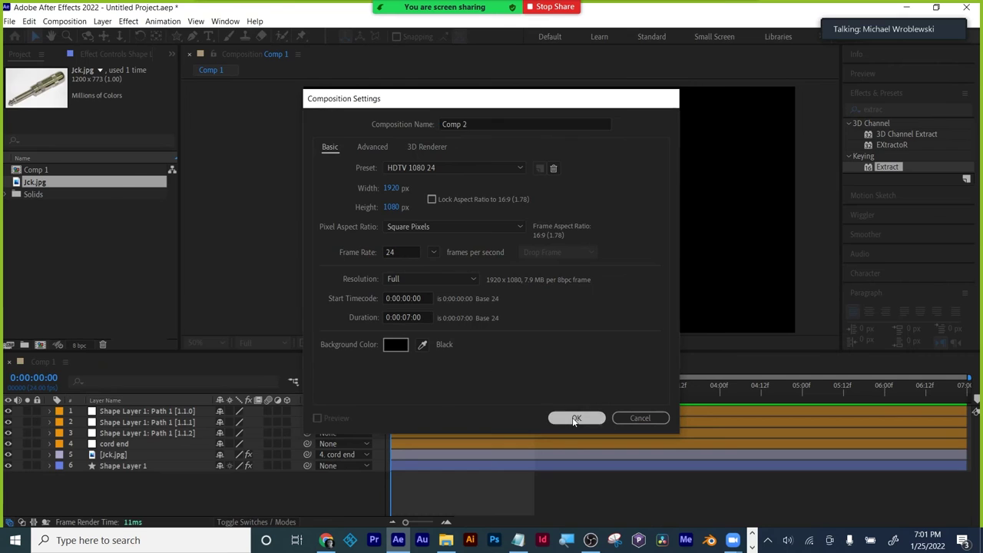
click(576, 419)
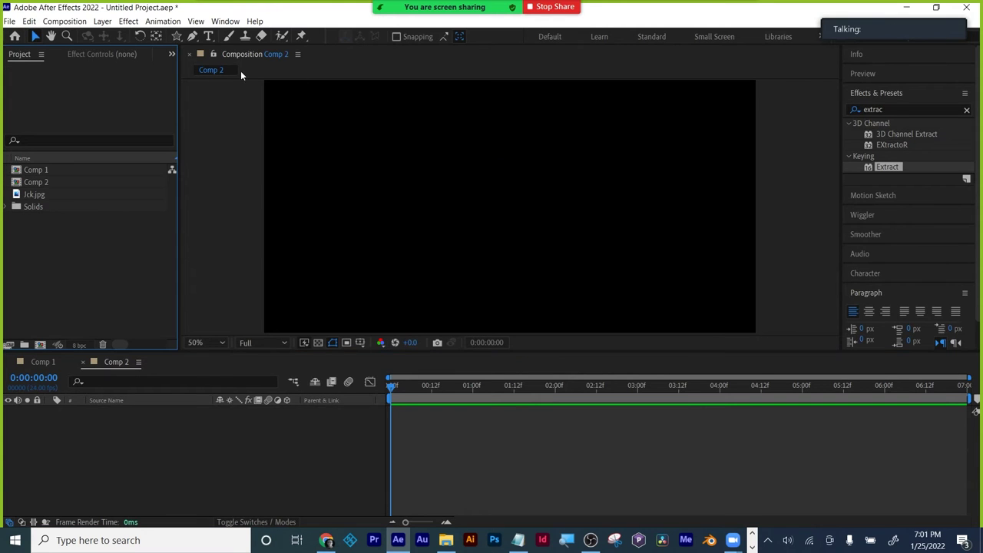
- Add a text layer reading NEXT to the new composition and give the letters a black fill
click(207, 37)
click(404, 220)
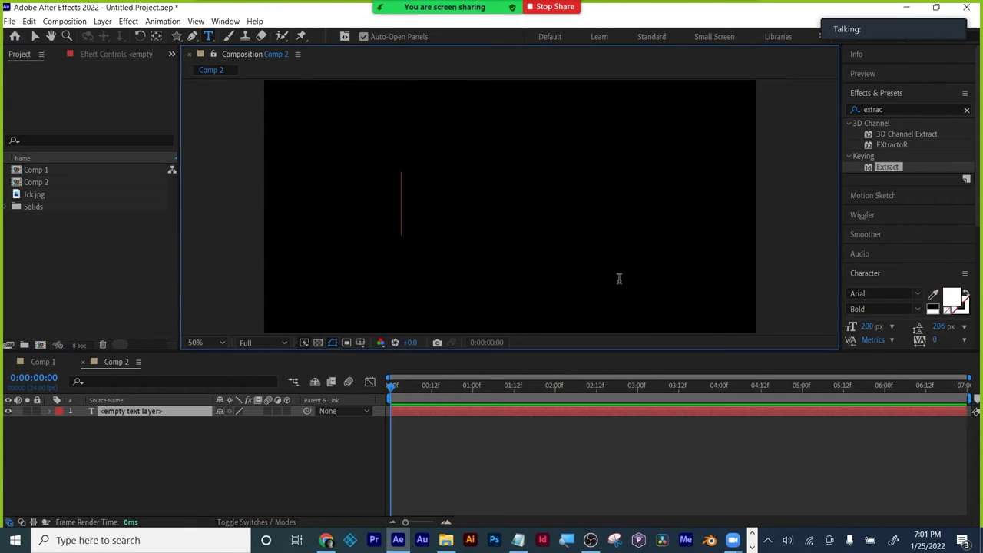
text(NEXT)
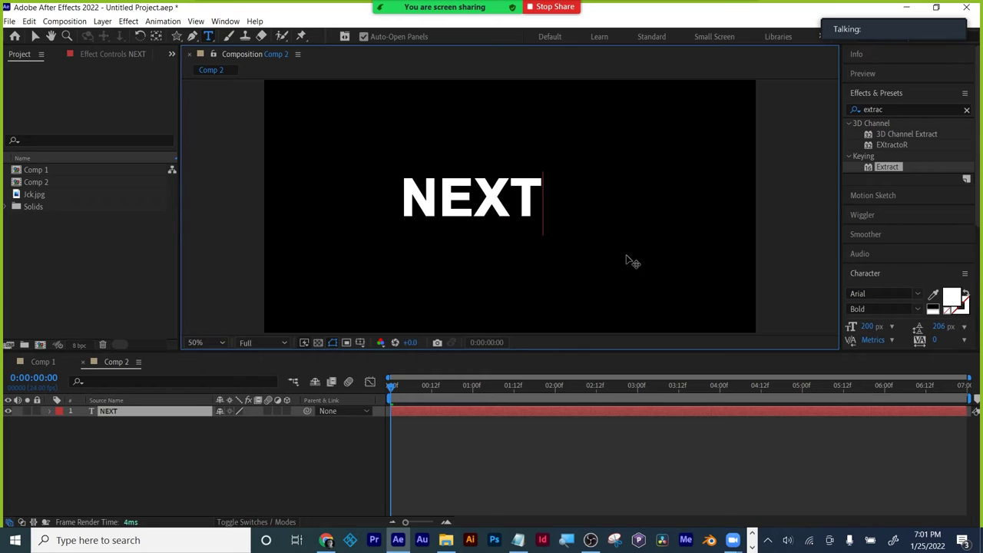
click(932, 309)
key(ctrl+a)
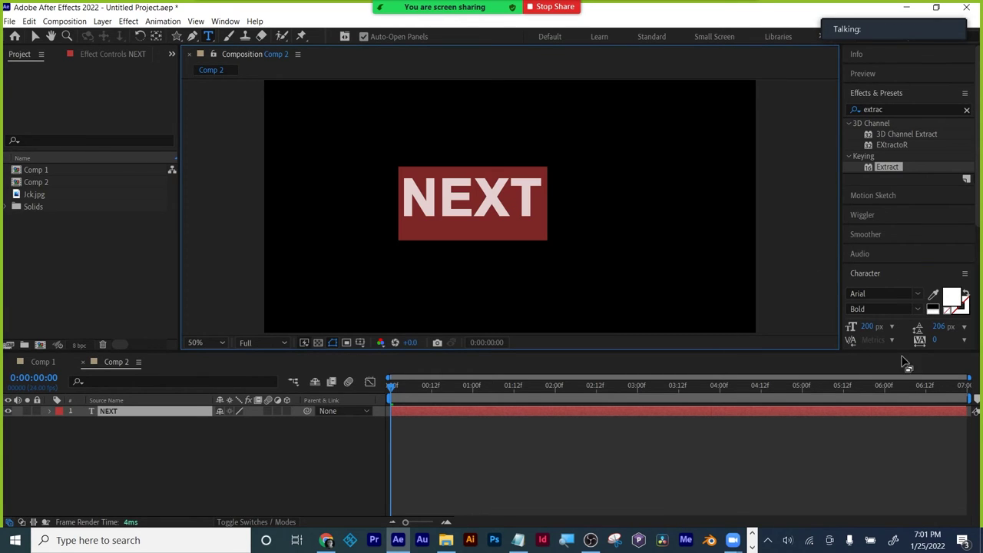
click(931, 310)
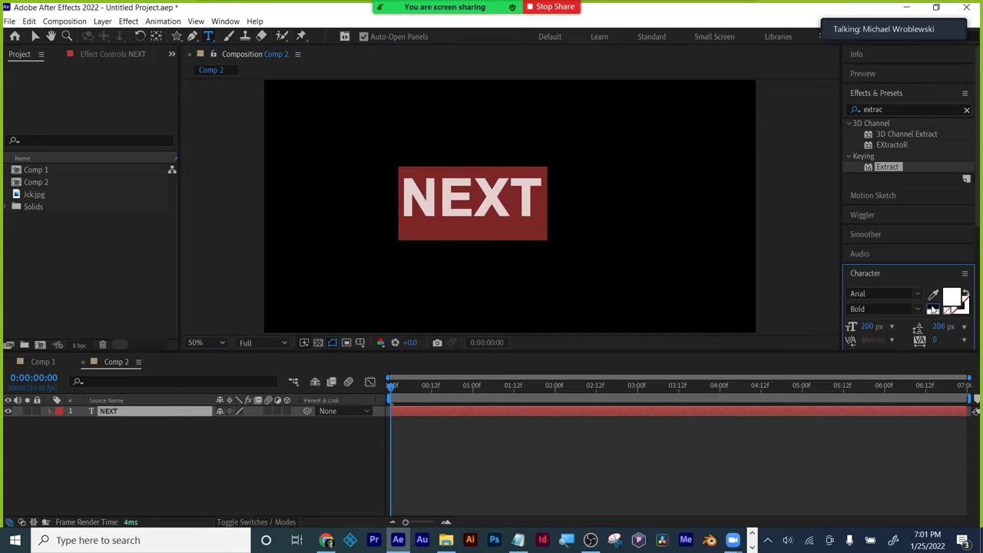
click(41, 39)
click(137, 455)
key(q)
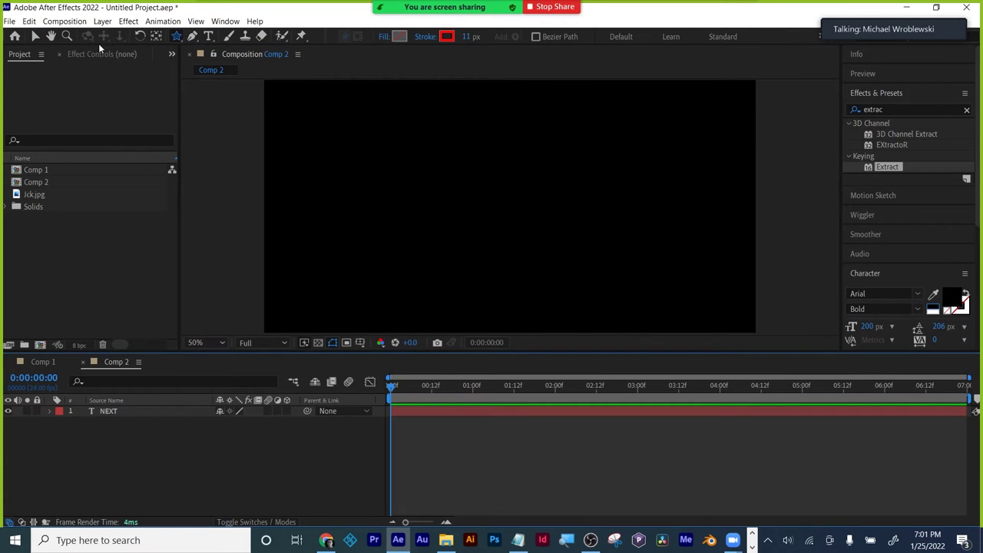
- Create a black 1920 x 1080 px solid layer and place it beneath the NEXT text layer
click(102, 21)
mouse_move(136, 37)
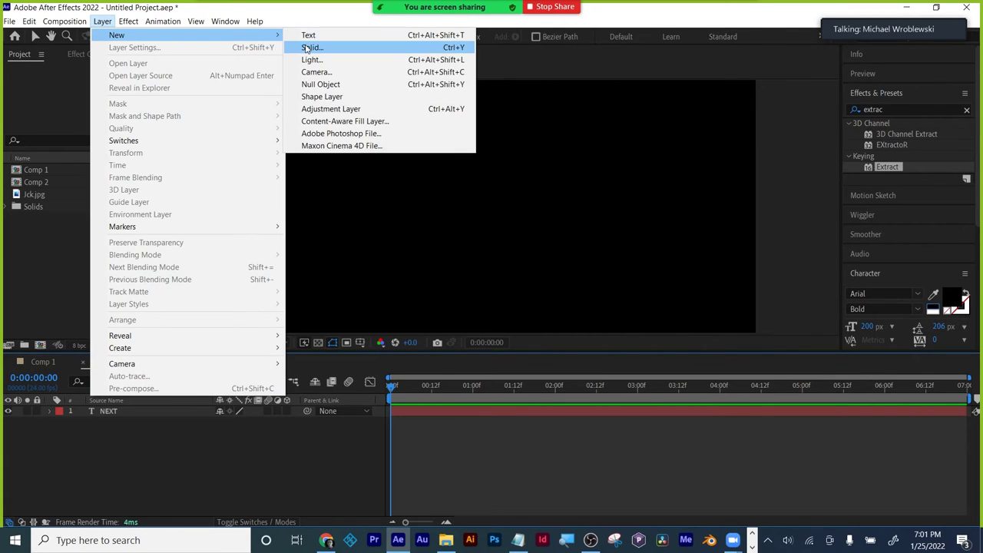
click(306, 47)
click(744, 320)
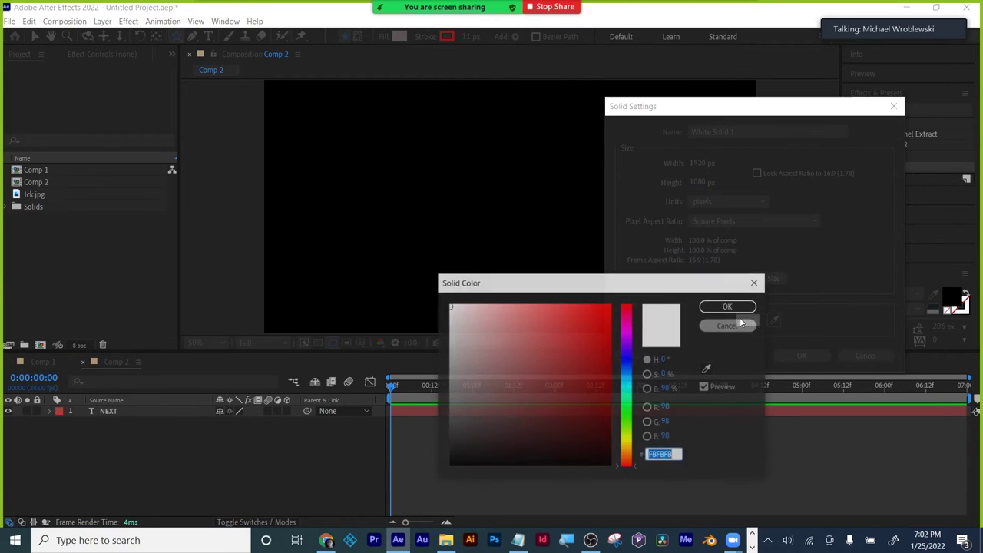
click(481, 444)
click(727, 306)
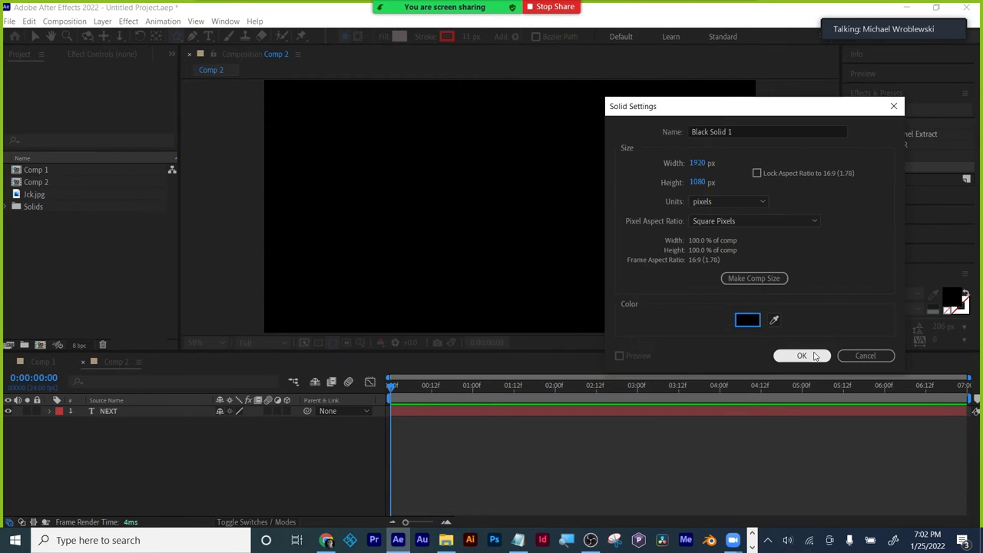
click(816, 355)
drag(131, 412, 125, 440)
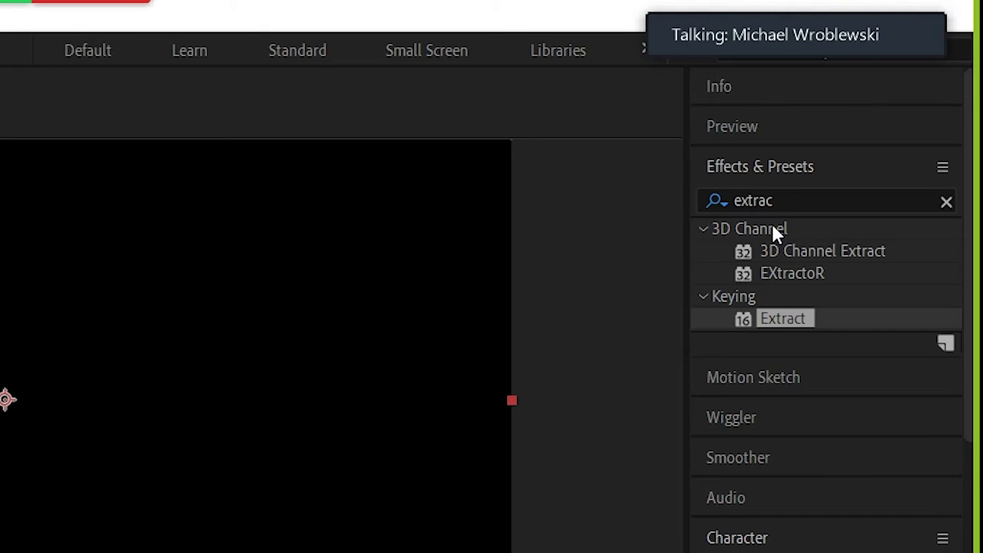
- Try the Strobe Light effect on the black solid, scrubbing through the animation before deleting the effect
click(892, 109)
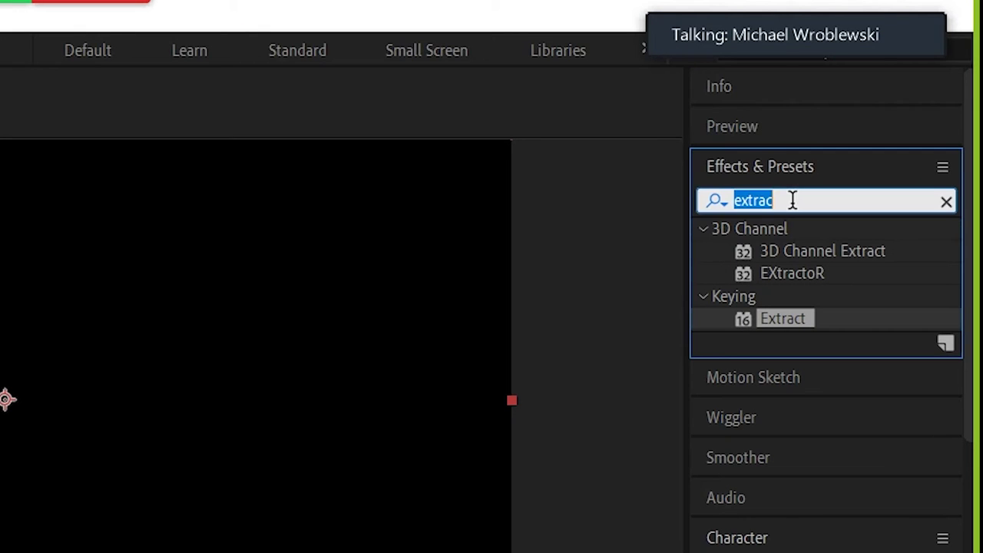
key(BackSpace)
click(799, 375)
drag(895, 194, 700, 423)
click(545, 387)
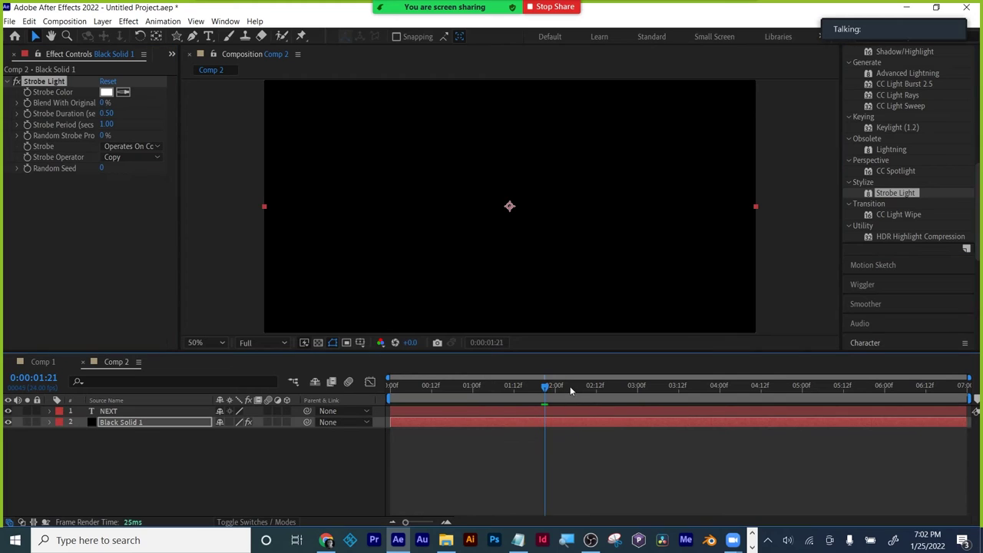
drag(571, 391, 390, 388)
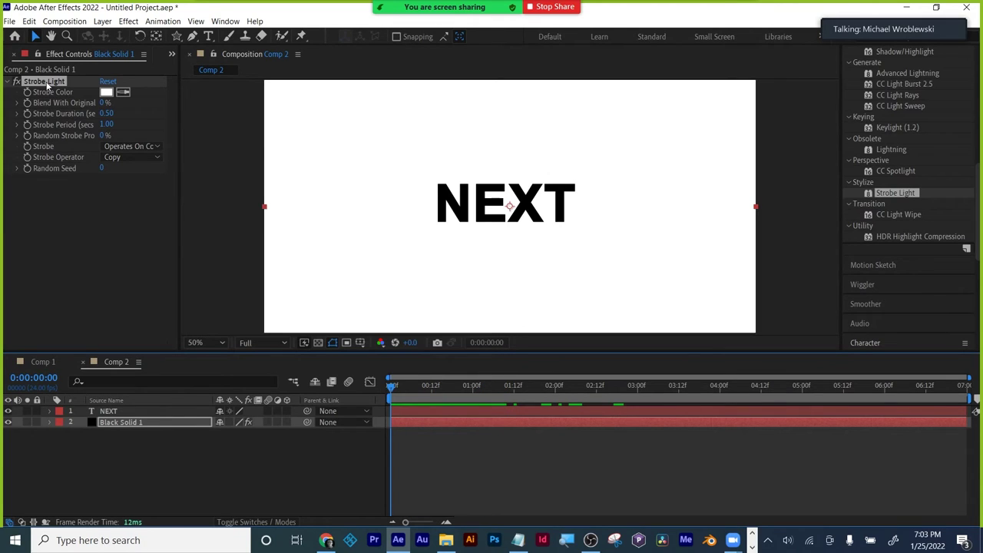
key(Delete)
- Clear the effects search, browse the Generate category, and apply Lens Flare to the black solid
click(854, 110)
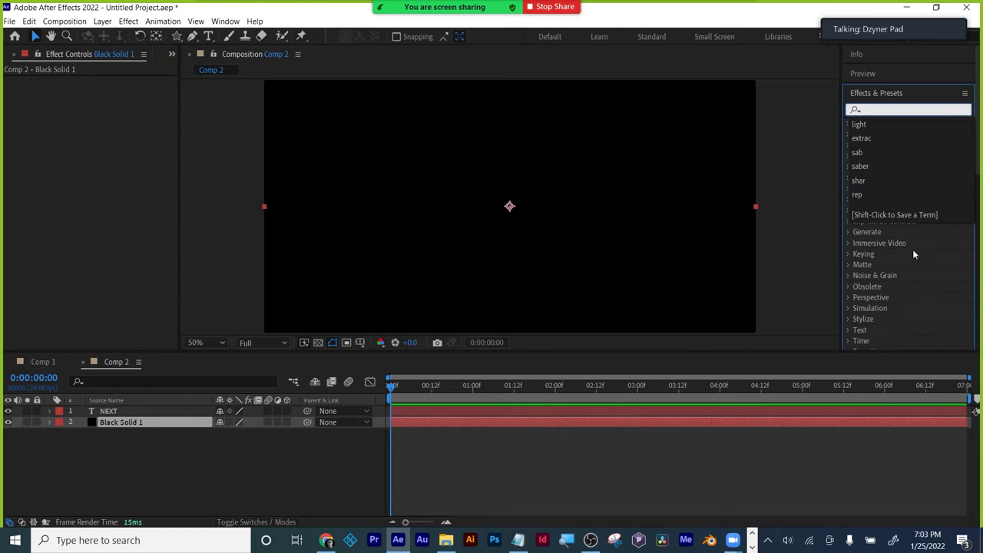
click(912, 283)
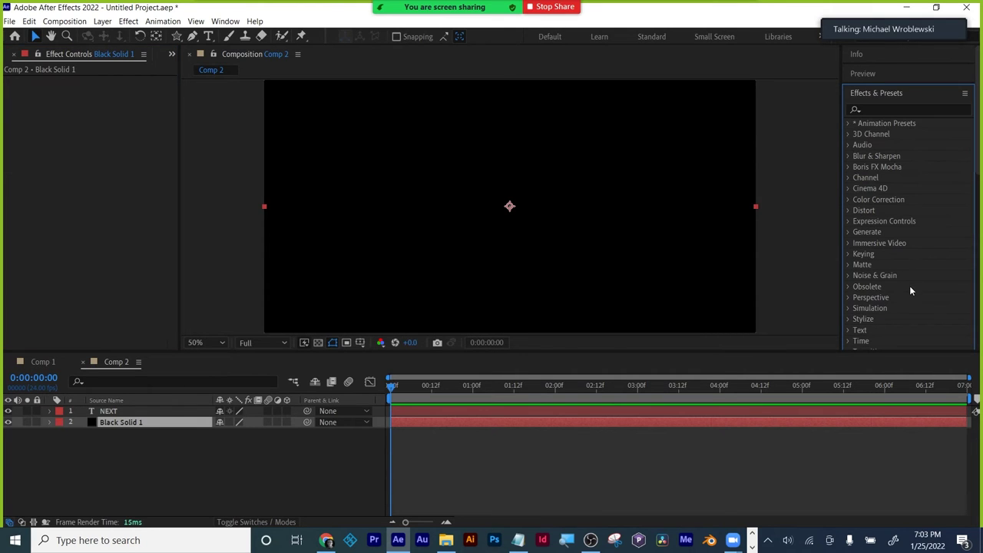
click(850, 233)
scroll(928, 237, down, 5)
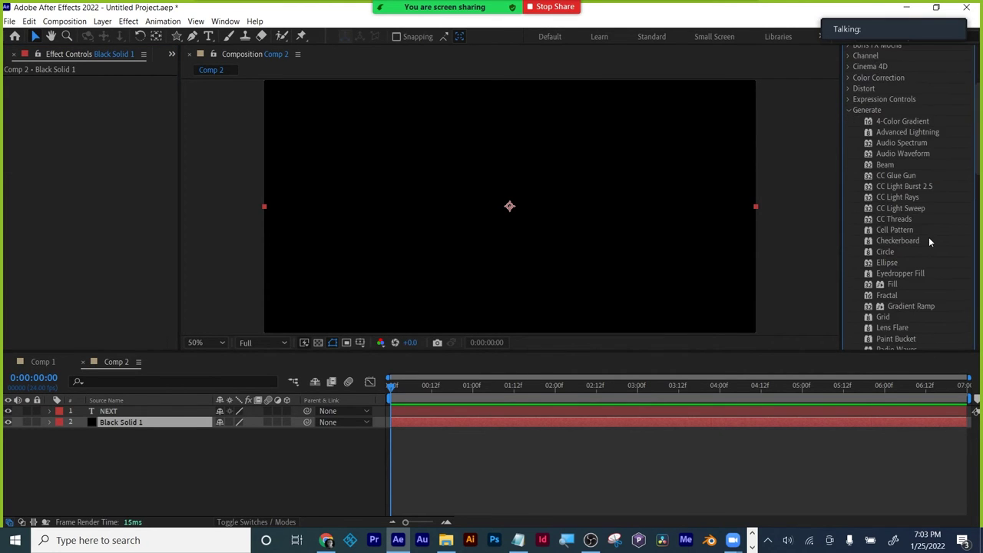
scroll(929, 241, down, 1)
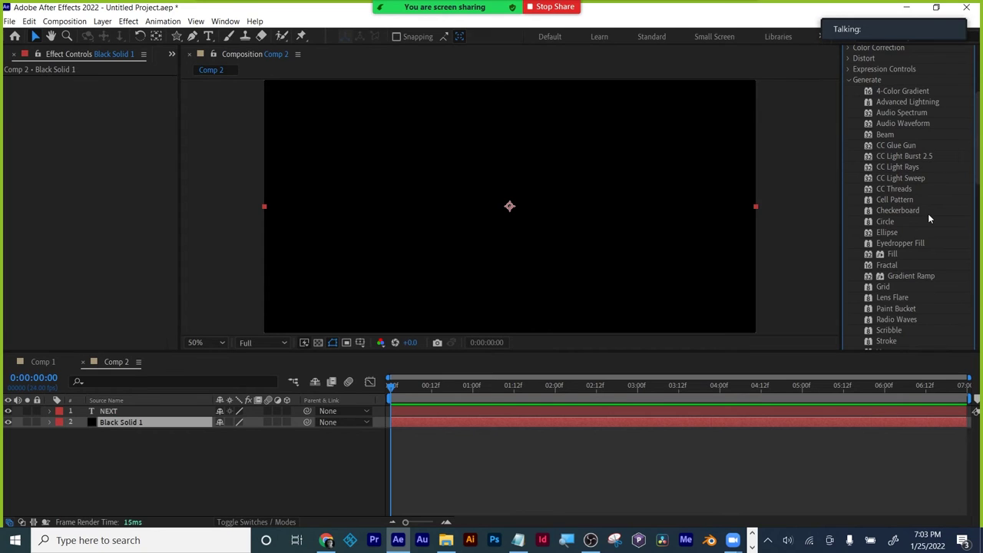
scroll(928, 213, down, 2)
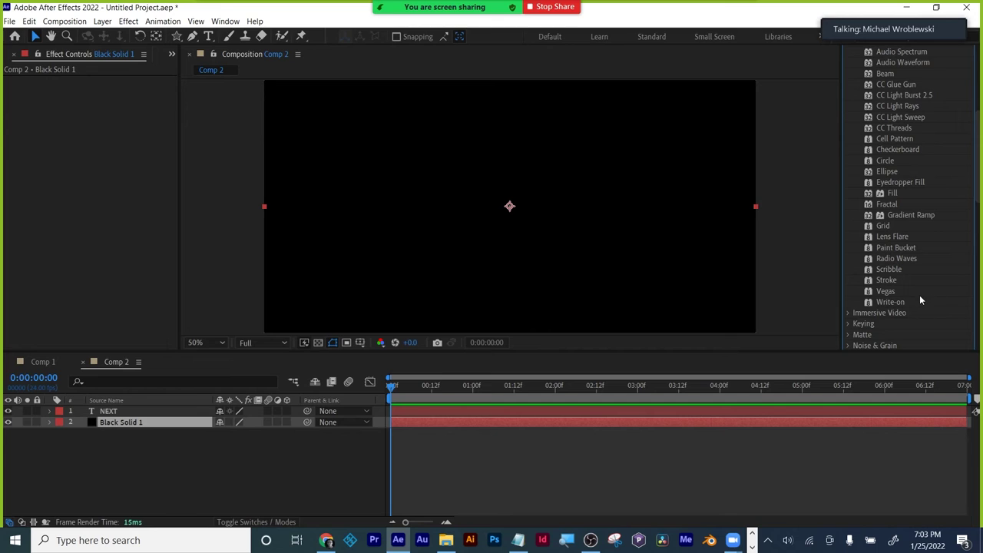
scroll(921, 300, up, 1)
drag(890, 267, 595, 375)
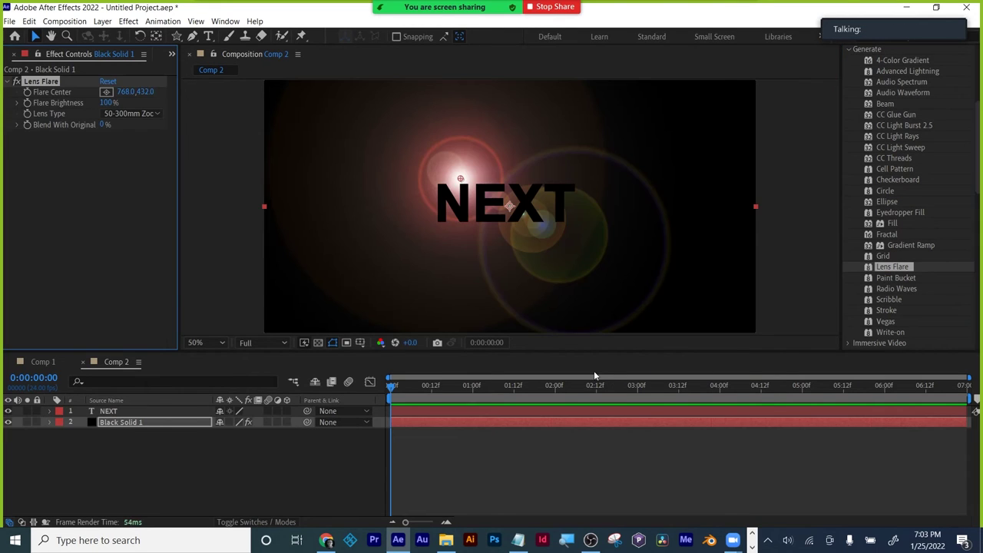
- Sweep the lens flare's center back and forth behind the NEXT text, ending near 920, 554
drag(461, 180, 629, 199)
drag(733, 156, 513, 213)
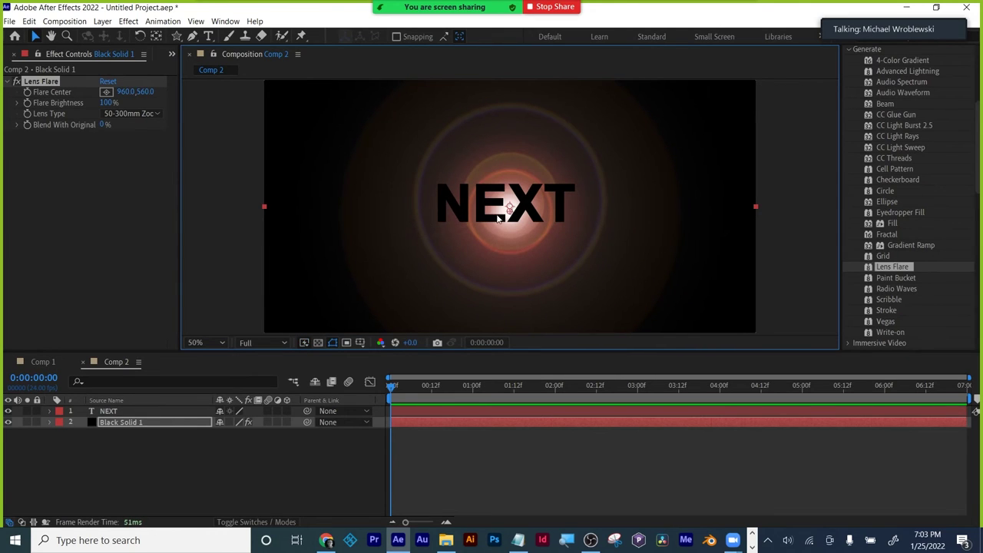
drag(511, 211, 616, 209)
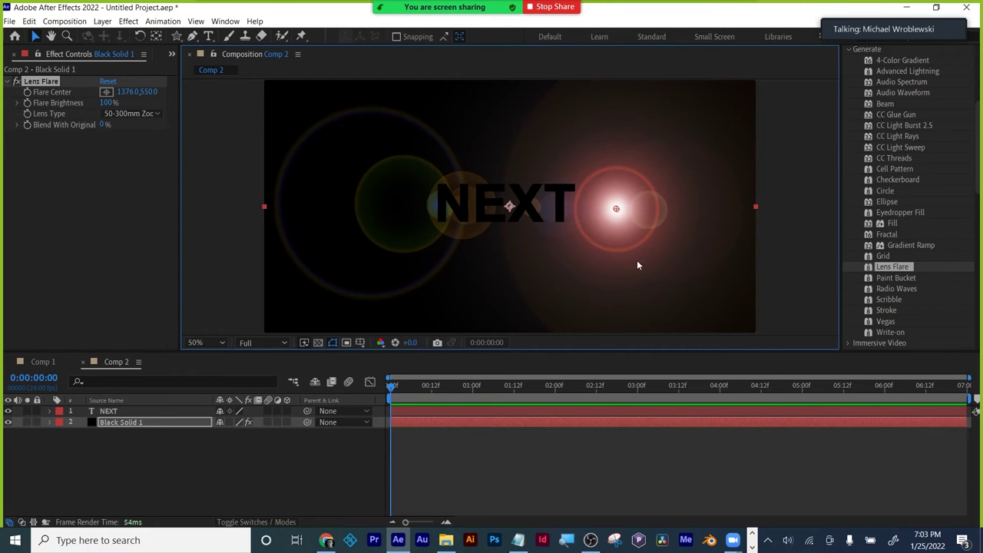
scroll(914, 228, up, 5)
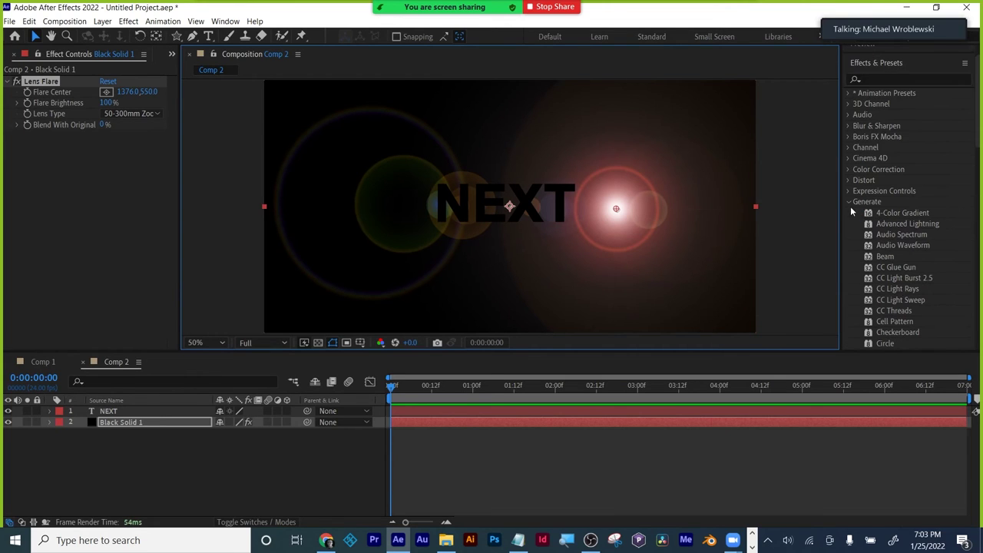
scroll(850, 201, down, 3)
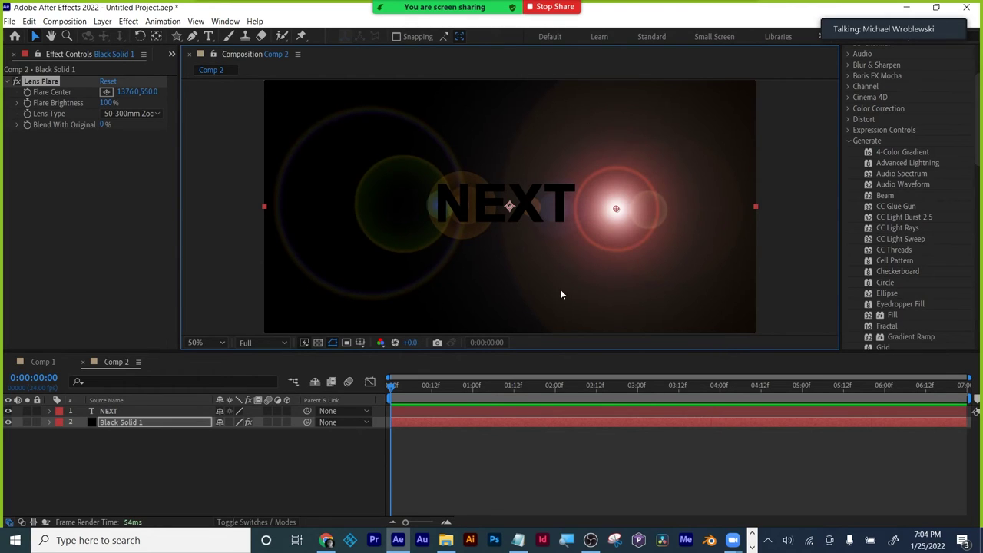
drag(617, 209, 499, 208)
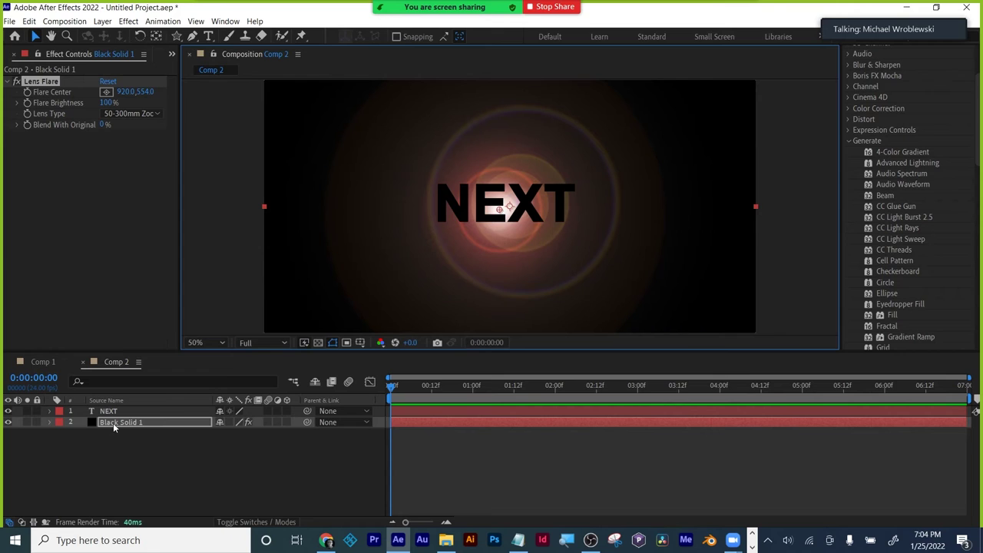
- Delete the black solid layer along with its lens flare and clear the layer selection
key(Delete)
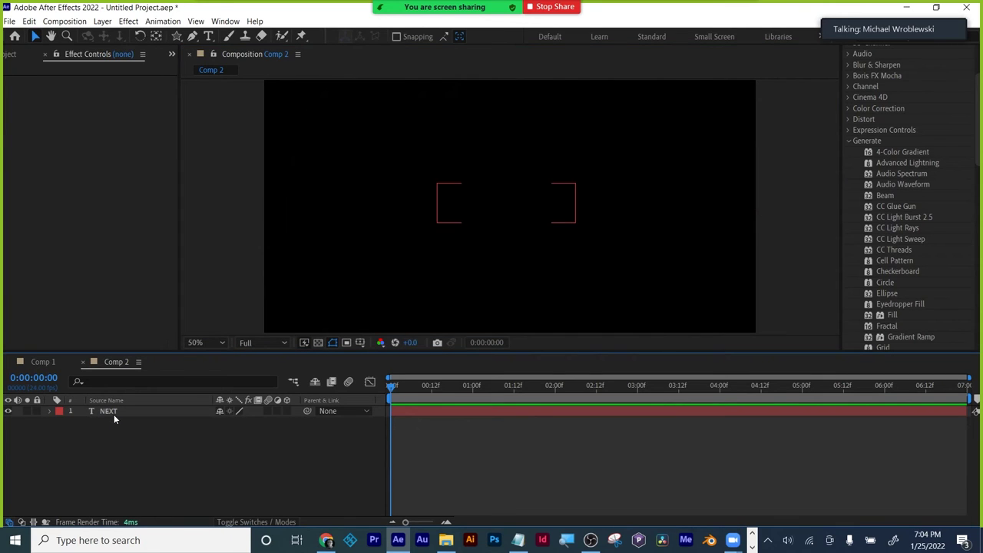
click(112, 412)
click(182, 448)
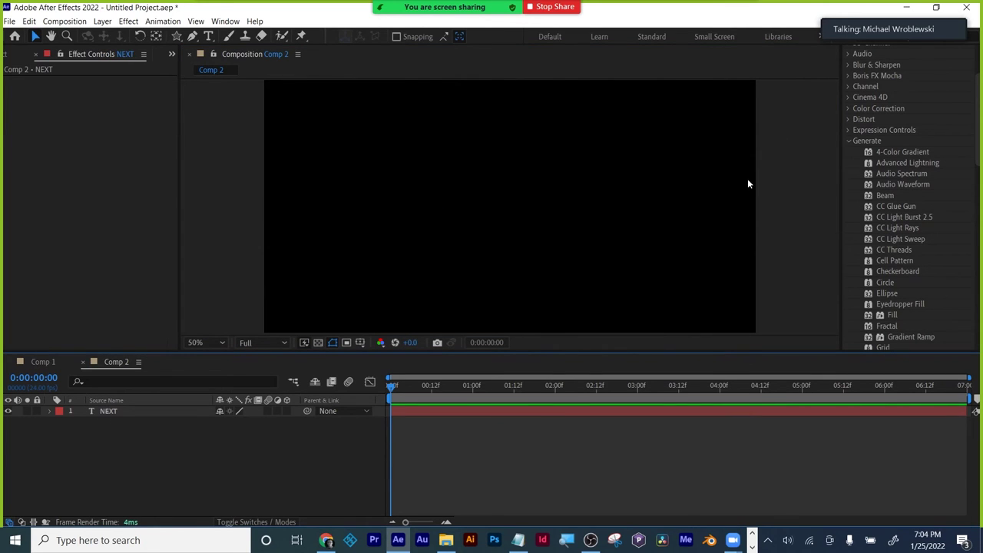
- Review the NextcaliburHEIC.HEIC and Spaceman Productions storyboards in Photos, close the Spaceman one, and return to After Effects
click(908, 7)
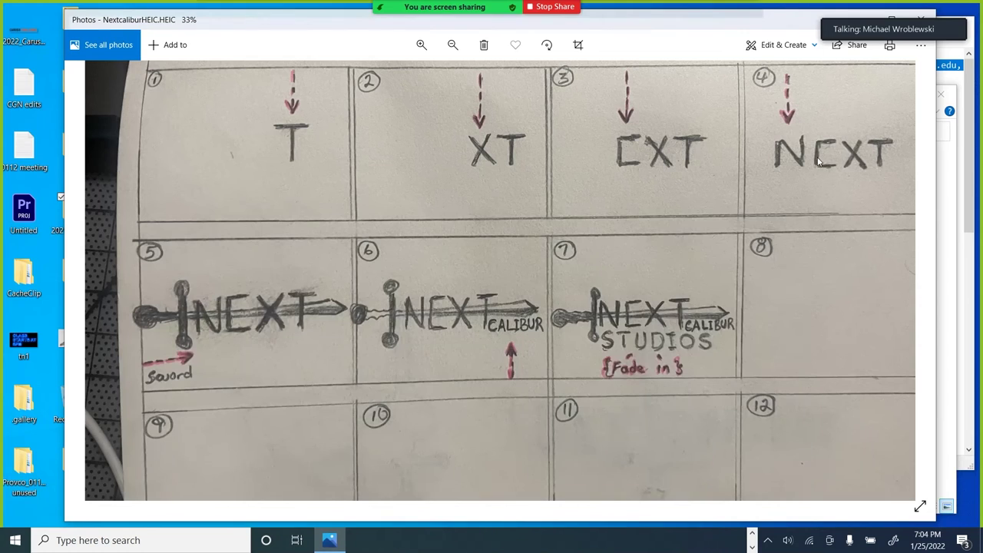
key(alt+Tab)
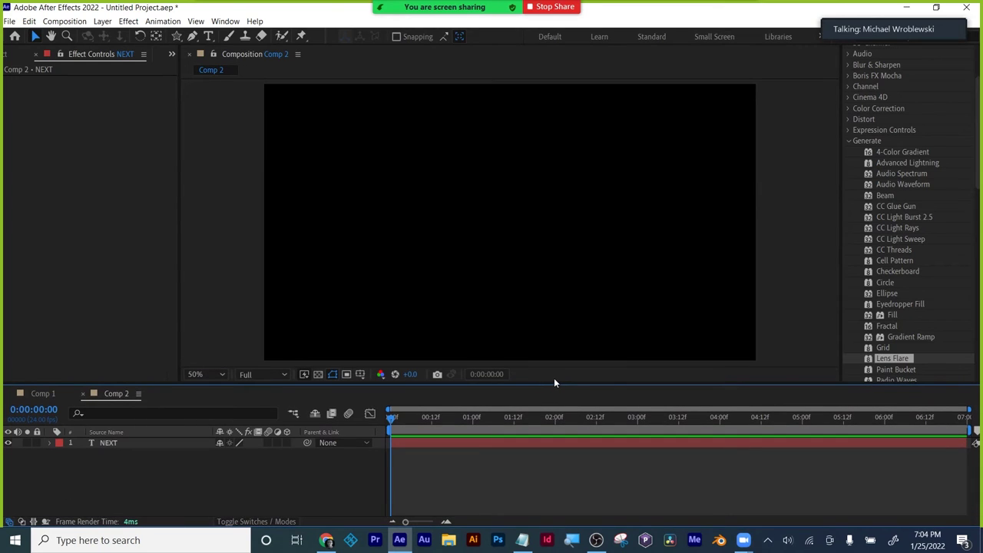
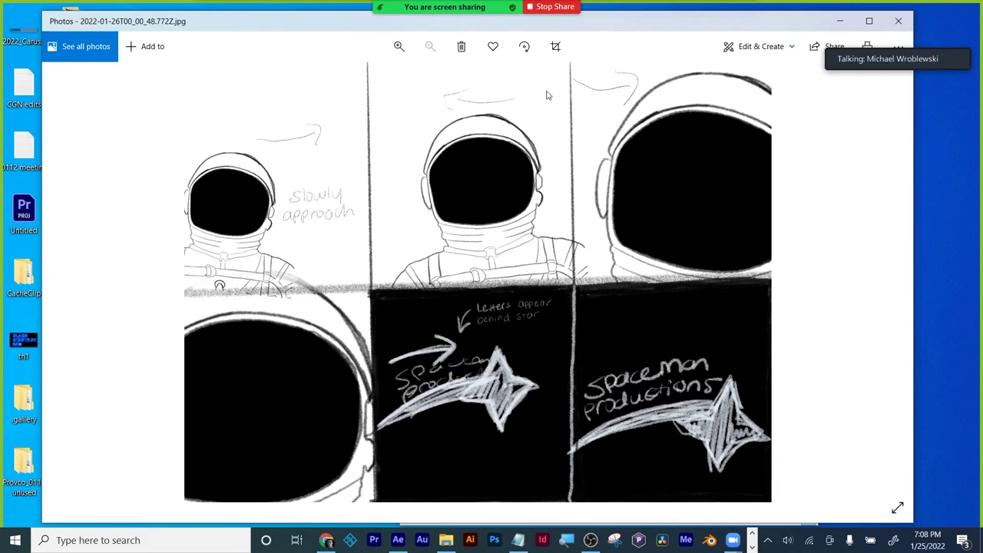
drag(734, 28, 744, 28)
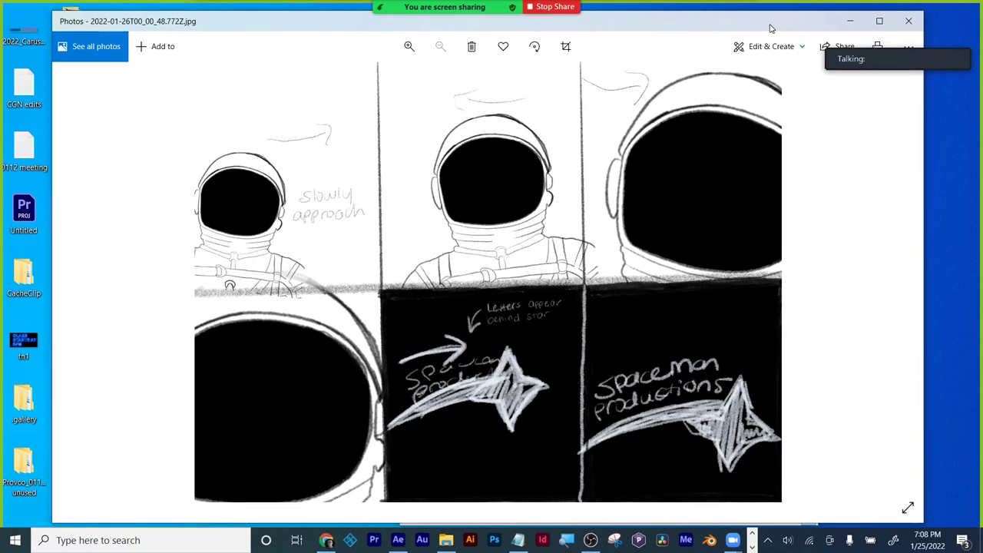
drag(771, 28, 764, 31)
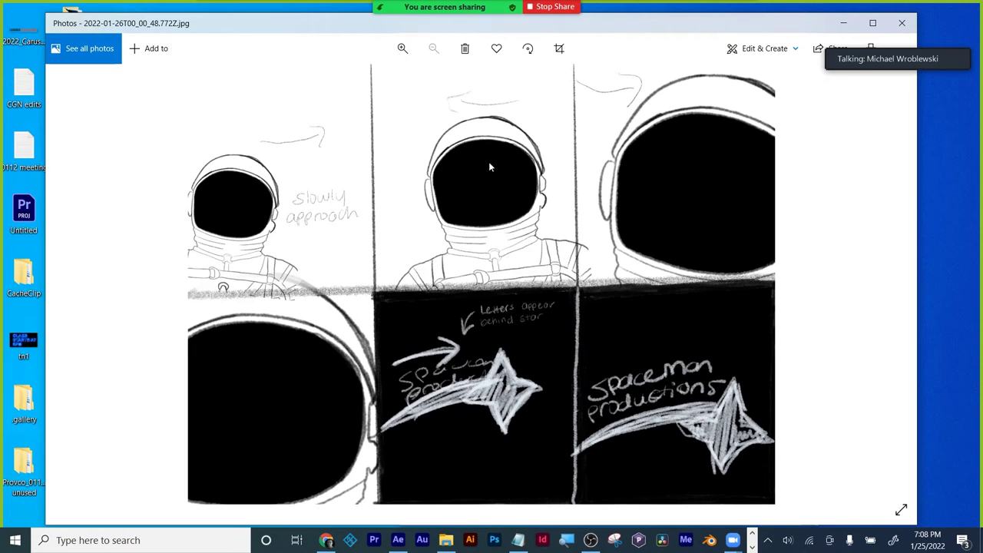
click(901, 22)
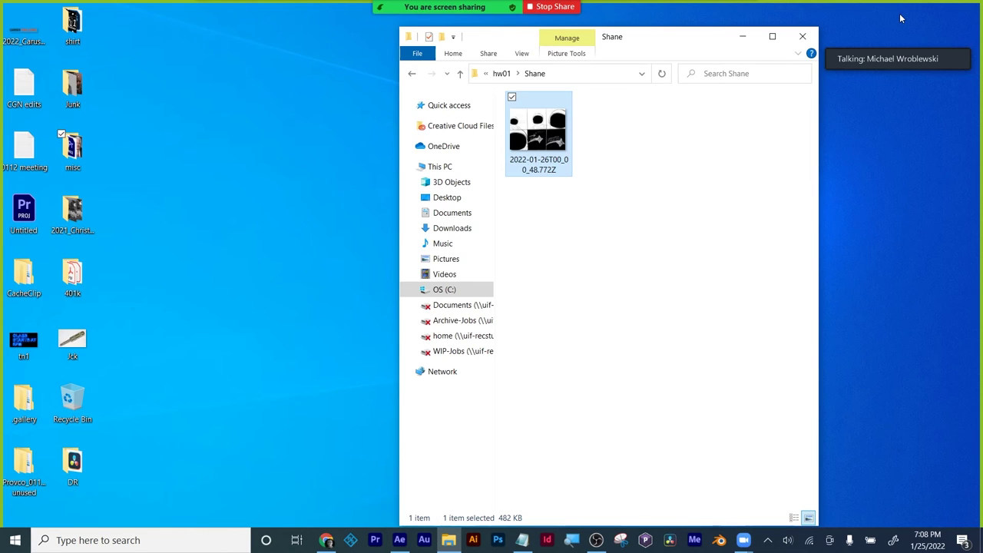
key(alt+Tab)
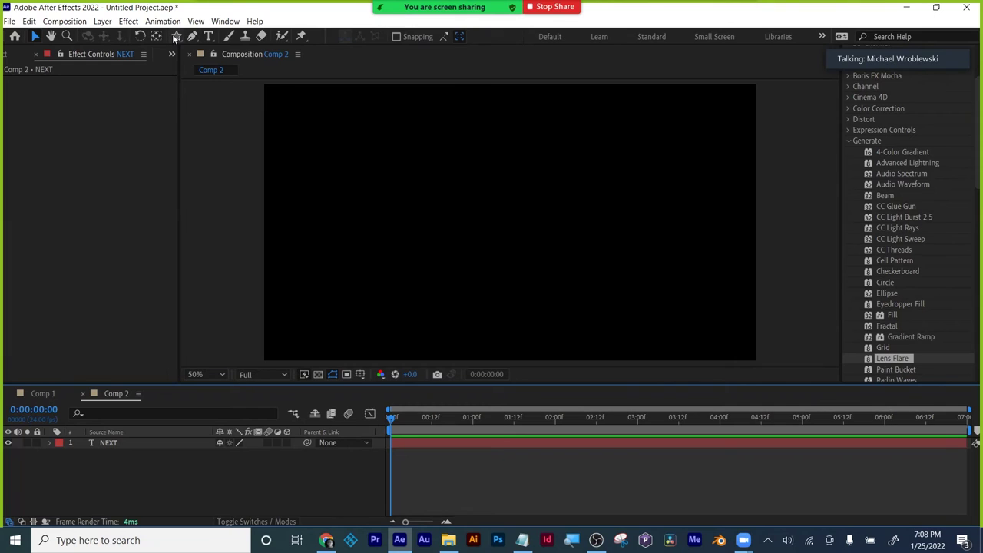
- Draw a tall rounded rectangle about 108 by 294 in the composition's upper-left area with the Rounded Rectangle tool
click(177, 36)
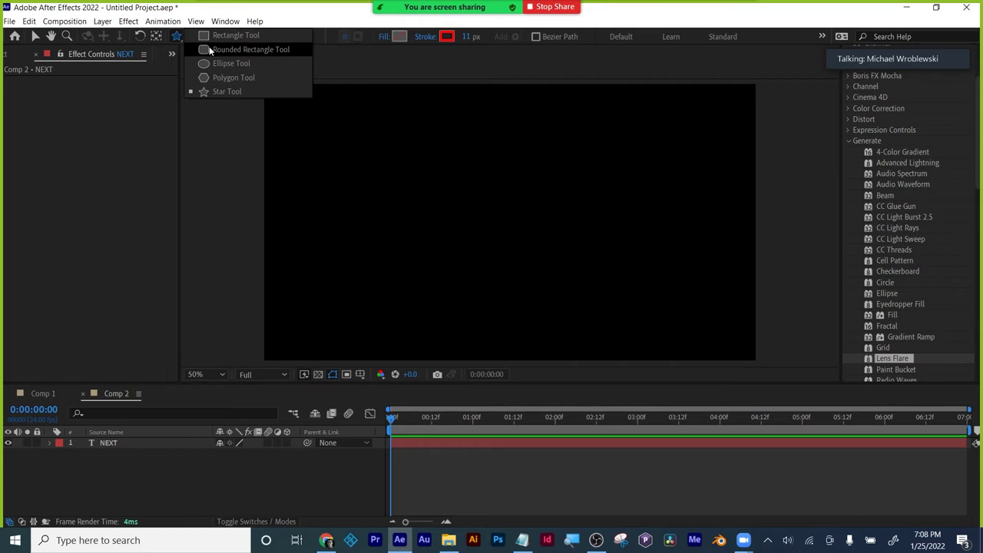
click(209, 49)
drag(407, 136, 448, 210)
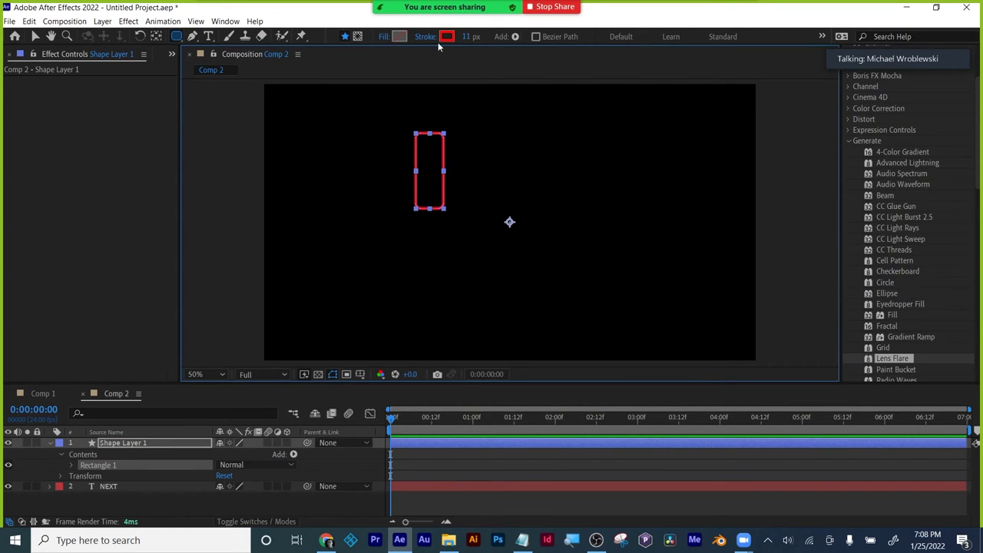
- Set the rounded rectangle's stroke to None and its fill to Solid Color
click(426, 37)
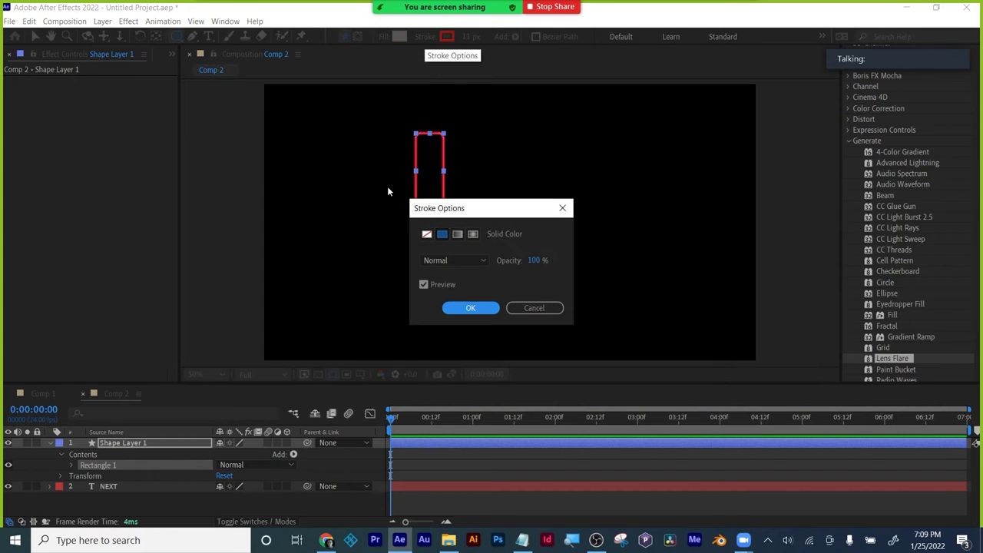
click(427, 234)
click(470, 307)
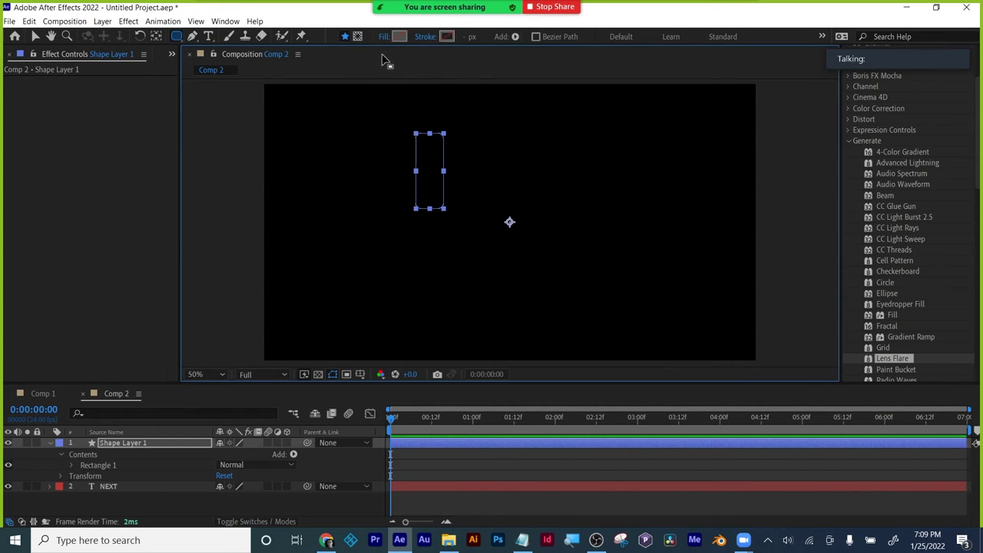
click(384, 36)
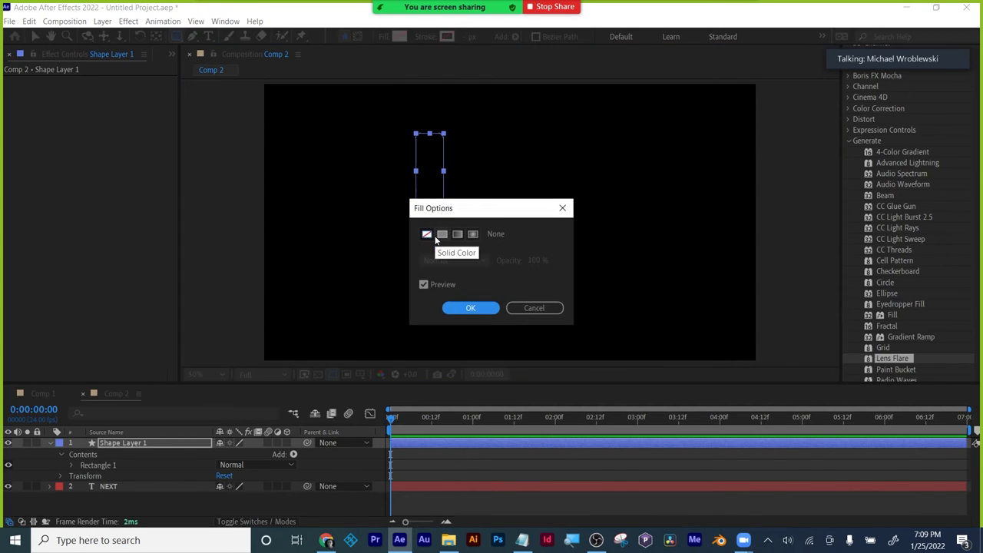
click(441, 234)
click(480, 311)
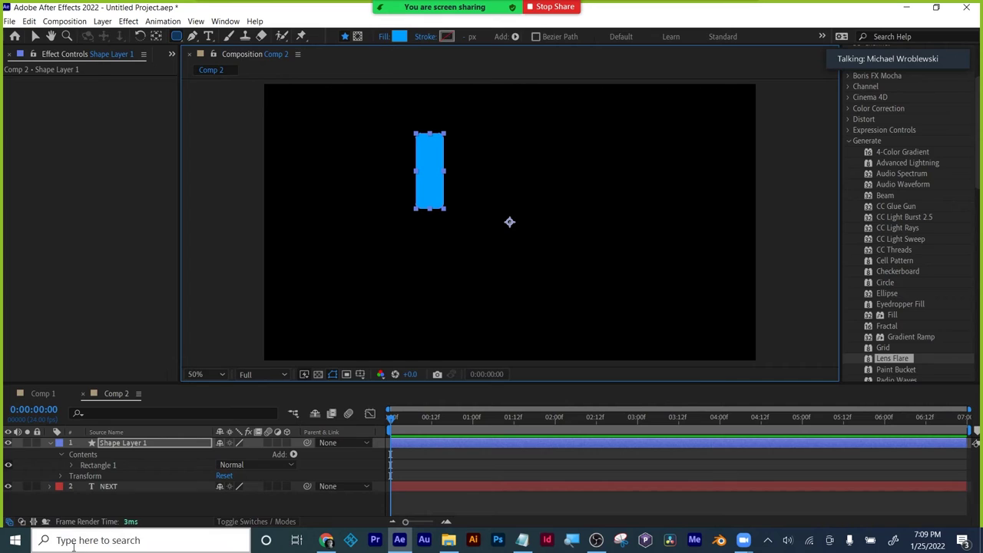
- Set the roundness of the rectangle path to 82 so the ends form a capsule
click(72, 466)
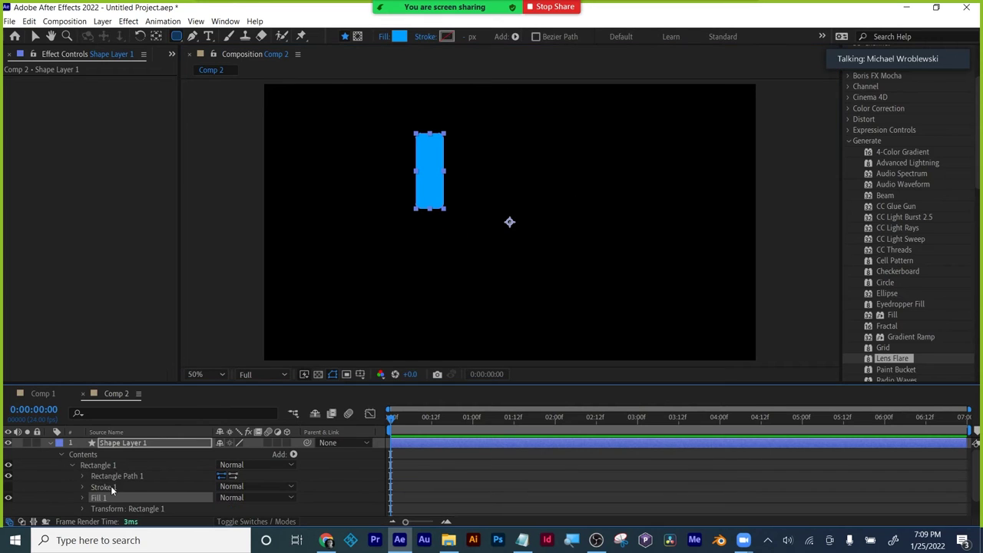
scroll(111, 486, down, 1)
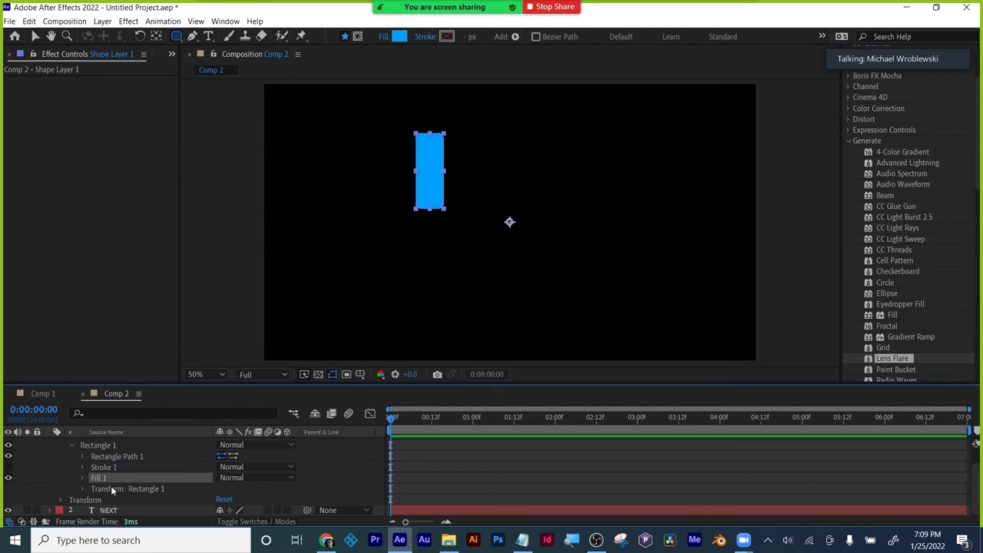
click(84, 456)
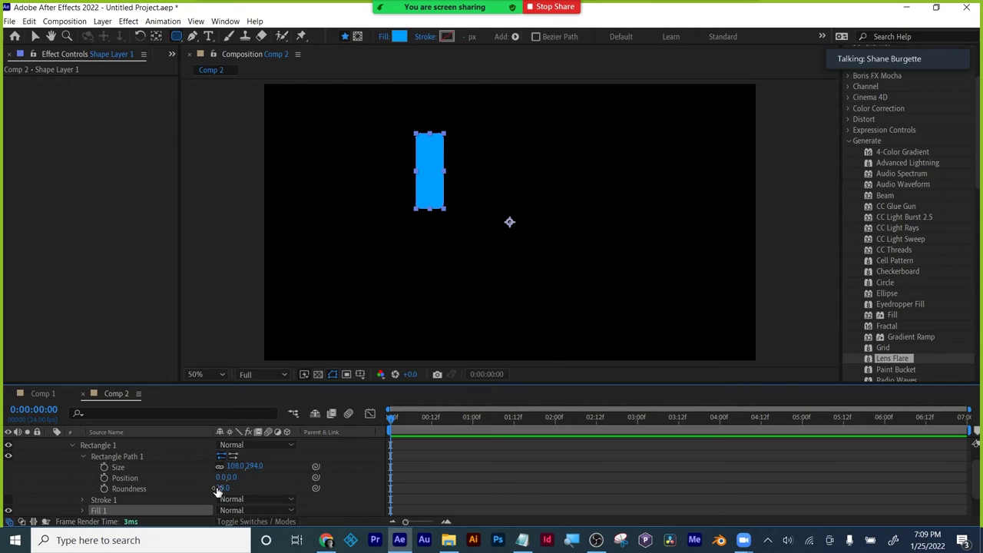
drag(222, 489, 260, 488)
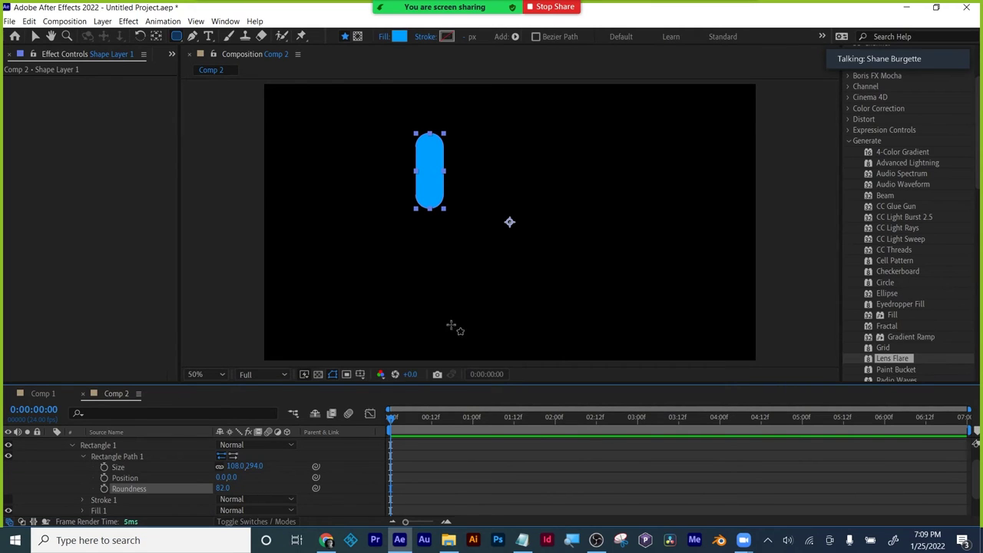
- Move the capsule's anchor point from the composition center to the middle of its upper end
click(34, 38)
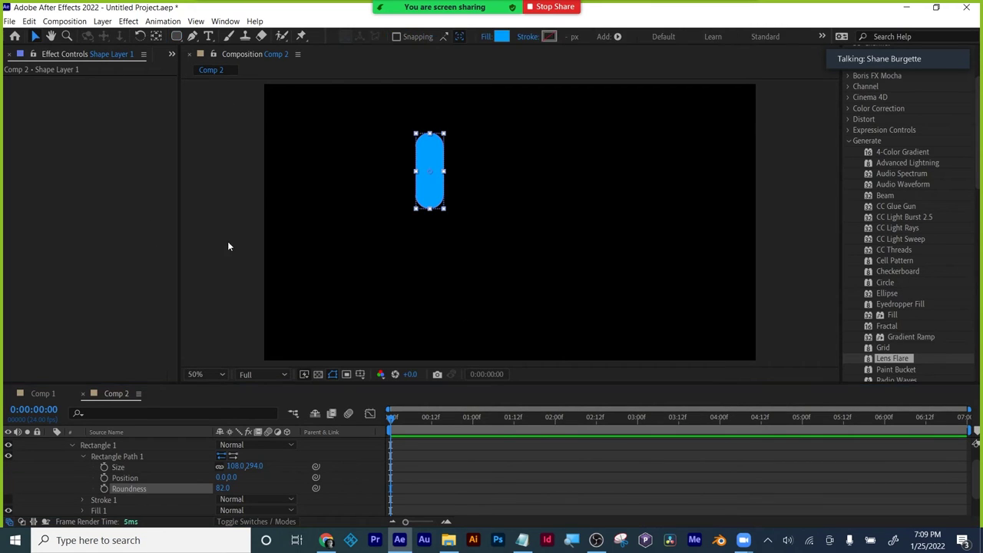
click(428, 171)
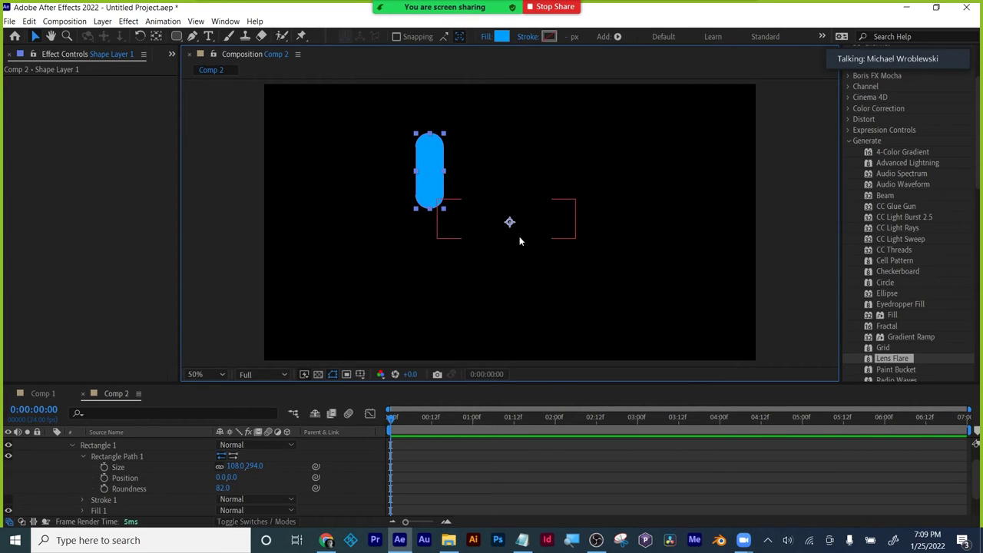
click(158, 39)
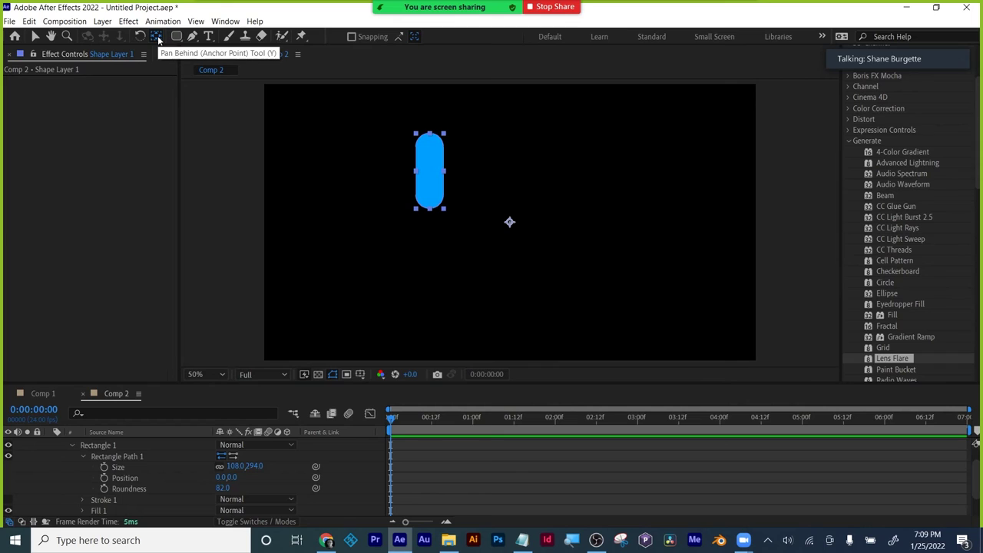
click(157, 36)
drag(510, 223, 430, 134)
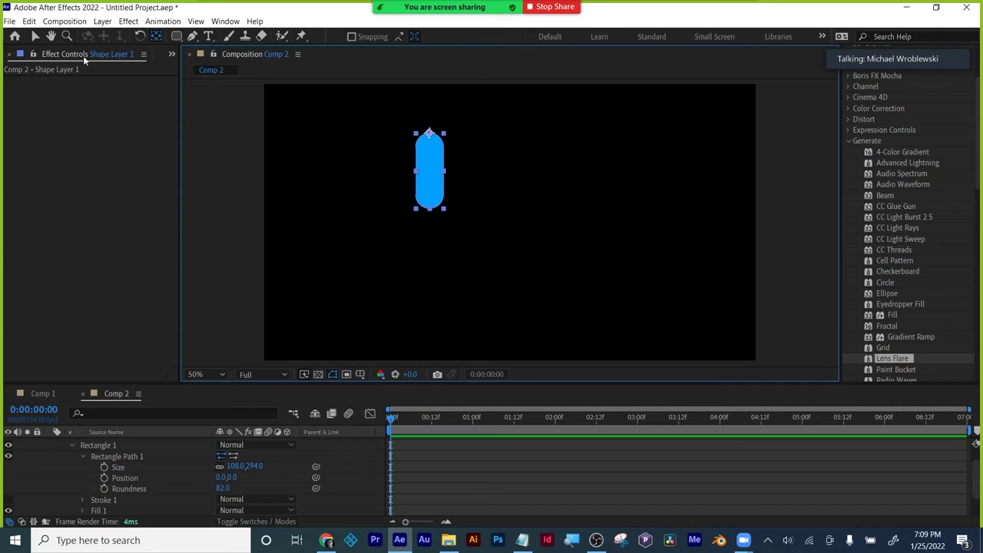
click(36, 38)
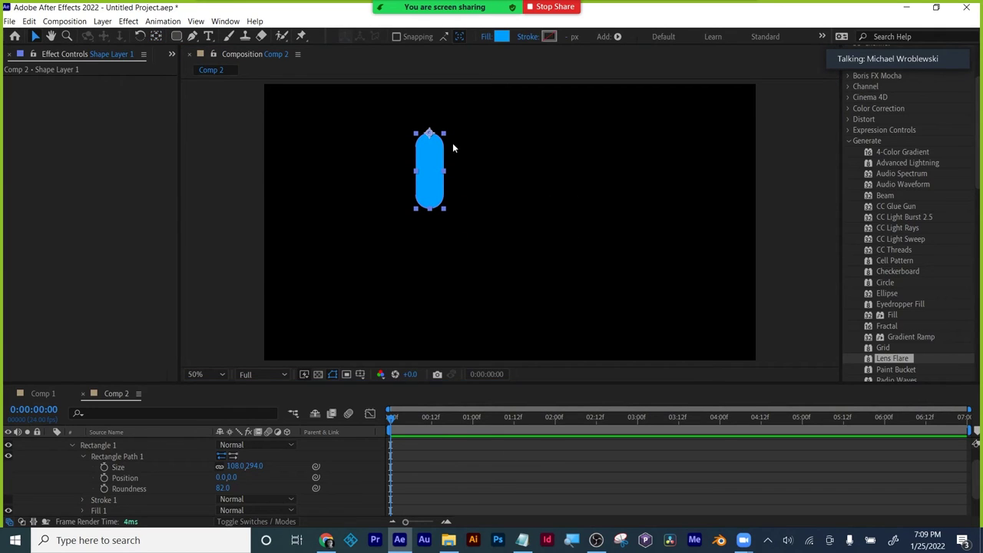
click(432, 173)
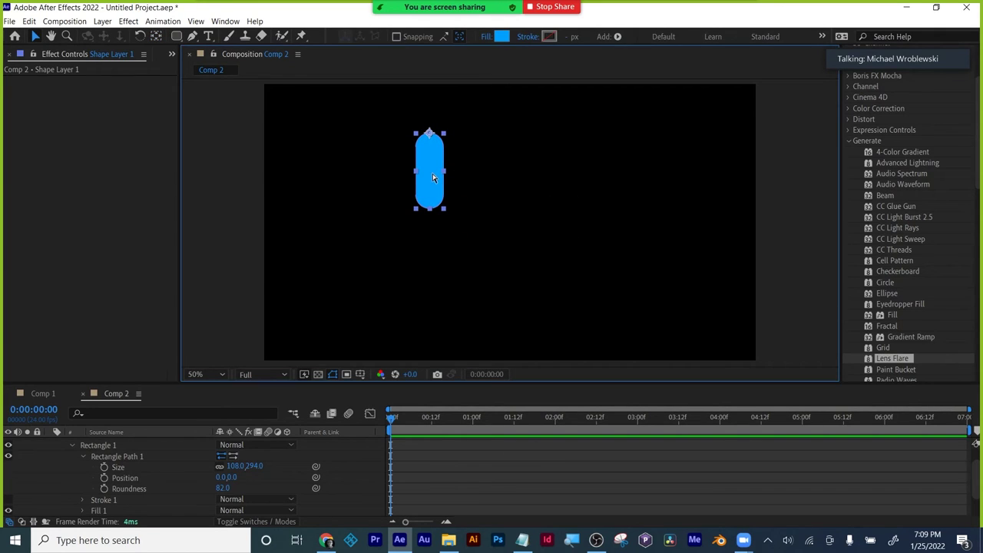
- Duplicate Shape Layer 1 and move the copy straight down so it overlaps the original's lower end
scroll(125, 482, up, 2)
click(70, 465)
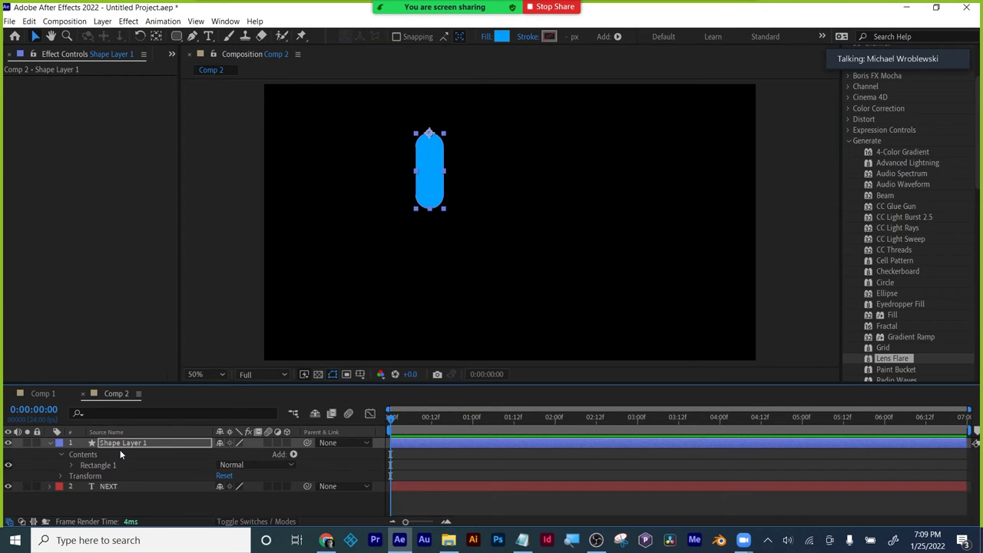
key(ctrl+d)
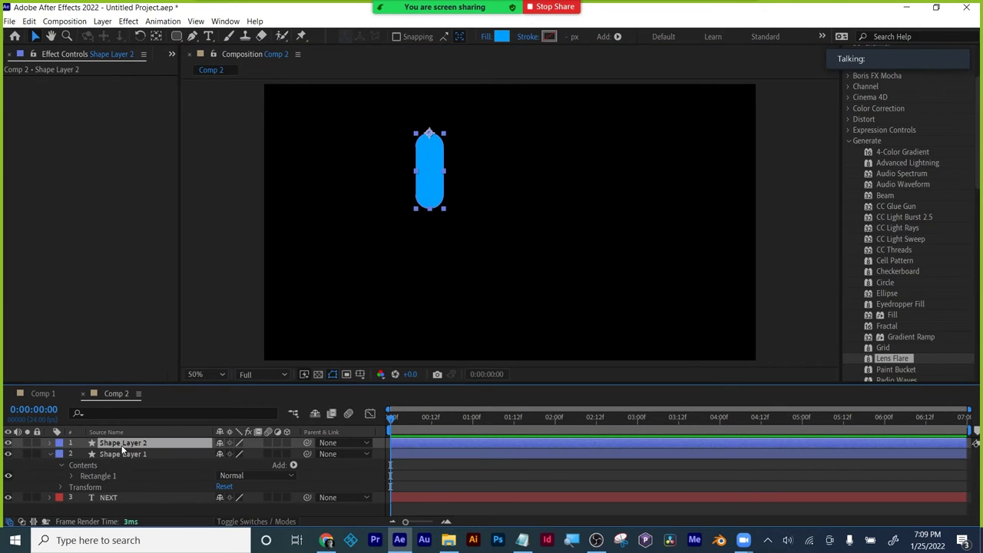
drag(431, 187, 434, 241)
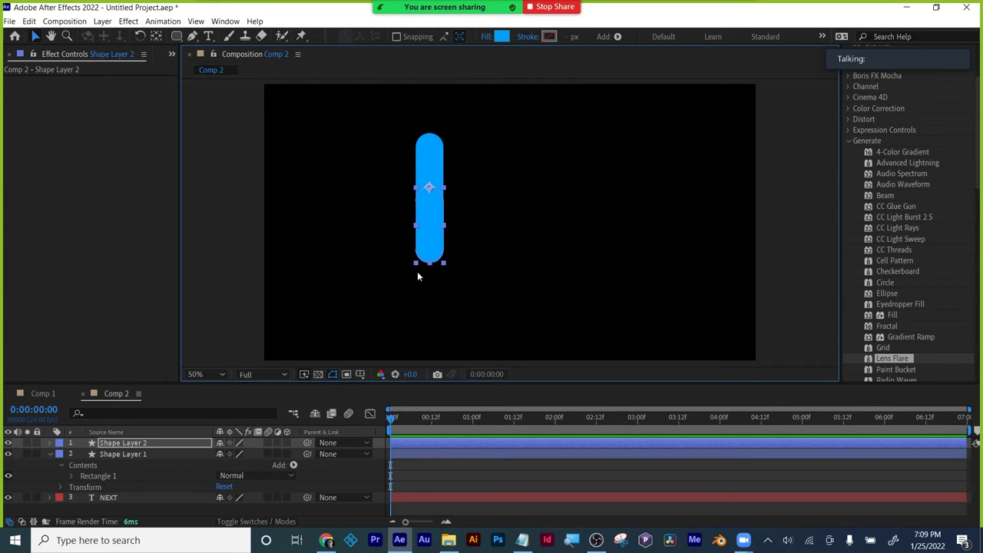
- Rotate Shape Layer 2 to -74° and nudge it down to form a forearm bent at the elbow
key(r)
drag(234, 453, 165, 437)
click(444, 191)
key(shift+Down)
key(shift+Down)
key(shift+Down)
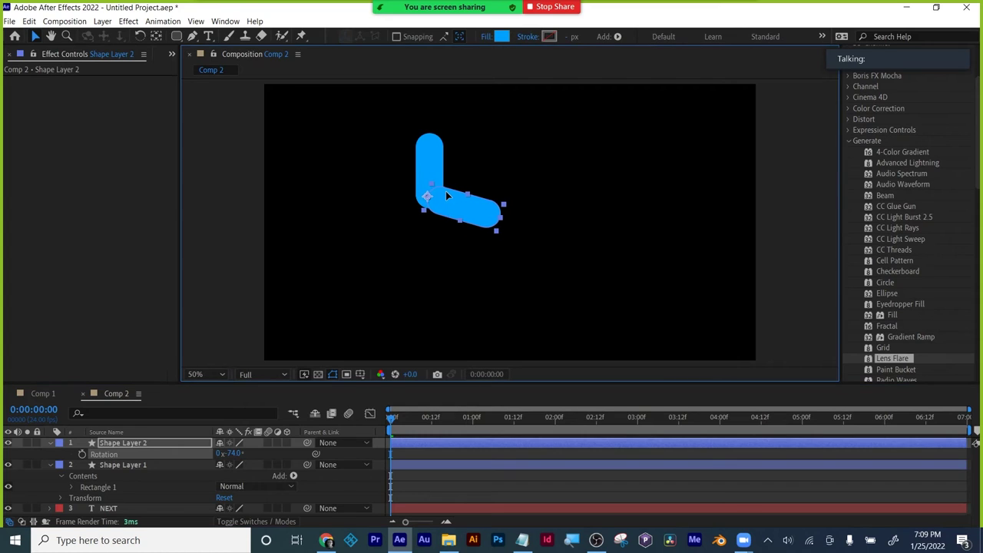
- Change the forearm capsule's fill to dark blue 0400FE and clear the layer selection
click(500, 36)
click(626, 361)
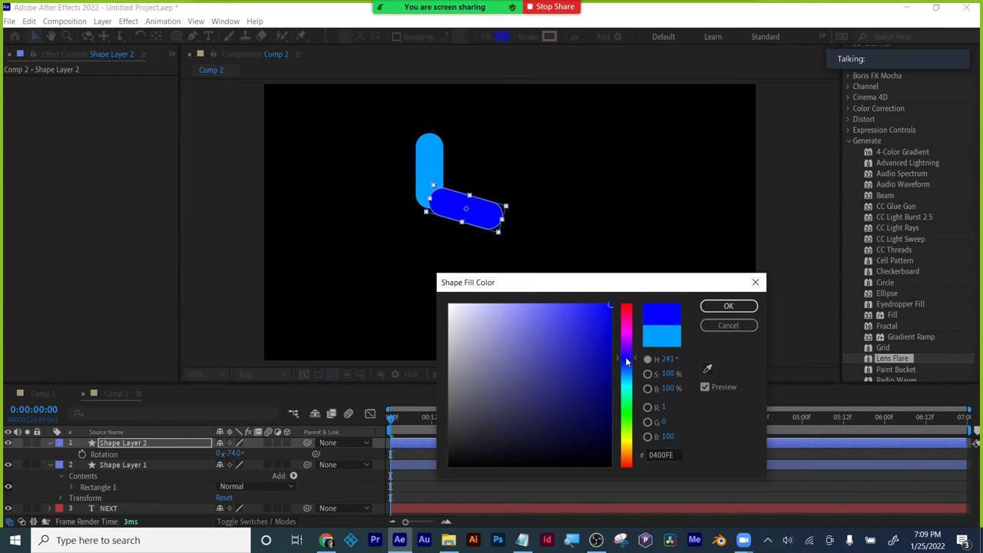
click(729, 306)
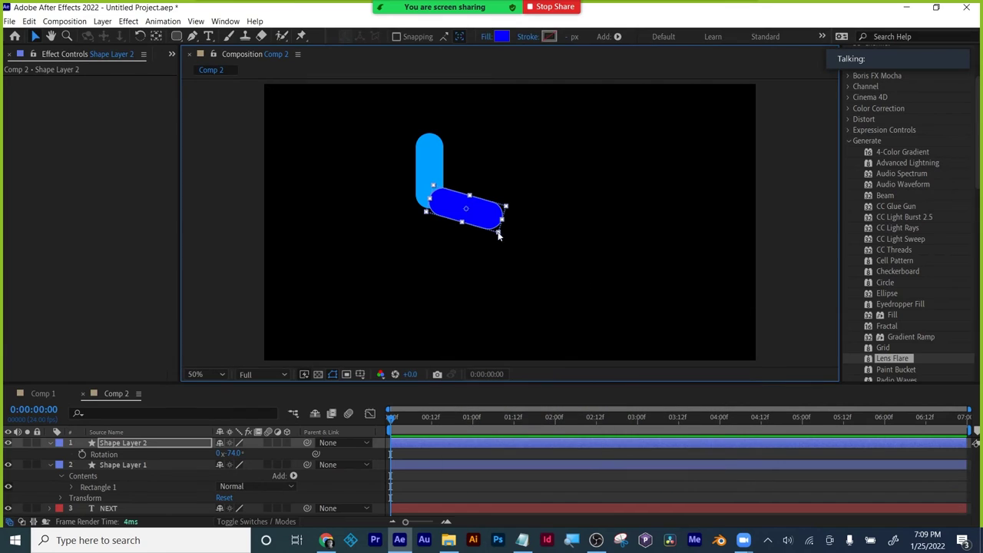
click(446, 490)
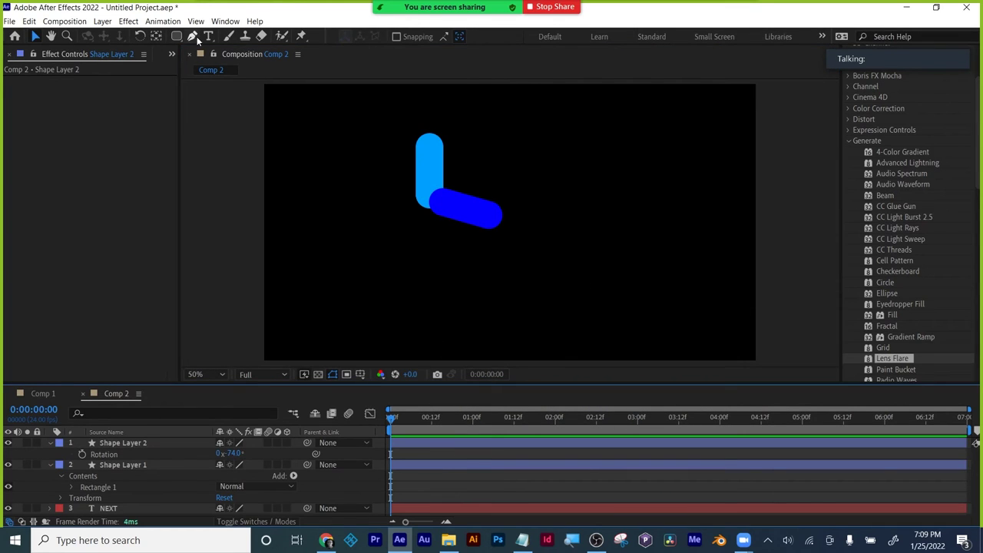
- Draw a closed, curved hand shape at the outer end of the forearm with the Pen tool
click(193, 37)
drag(505, 204, 532, 201)
click(527, 188)
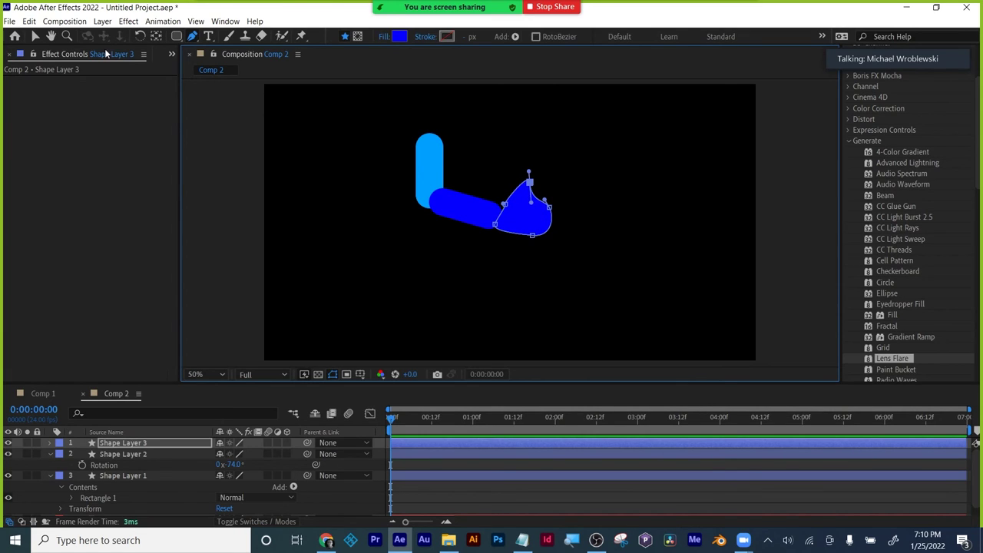
- Set the hand shape's fill to turquoise 00FEBF and shift it slightly down and left onto the forearm's end
click(398, 36)
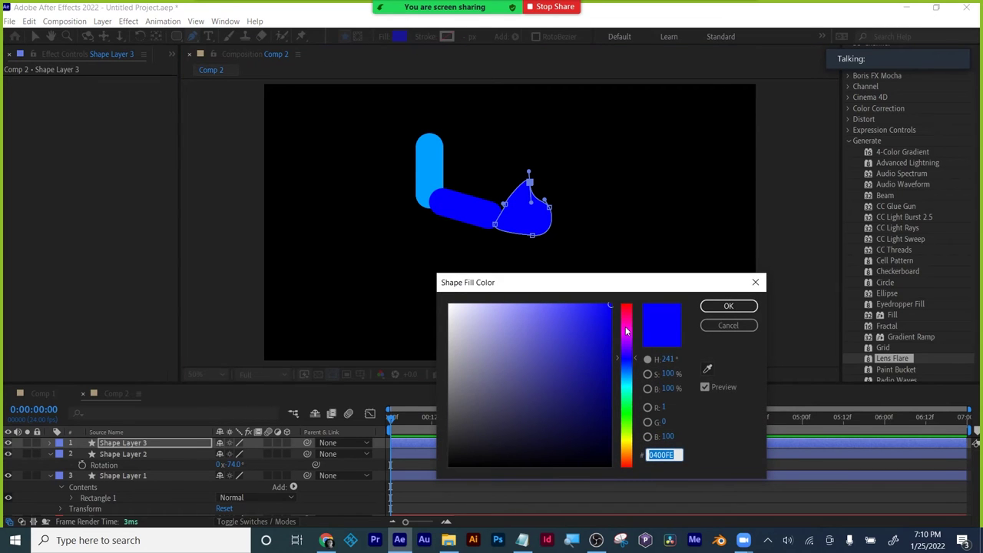
drag(631, 358, 633, 389)
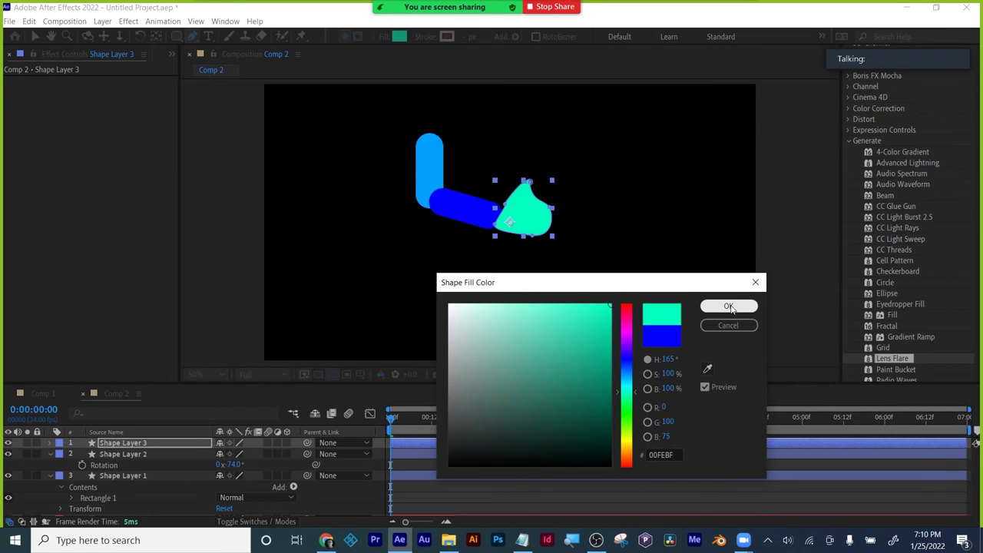
click(728, 306)
click(36, 36)
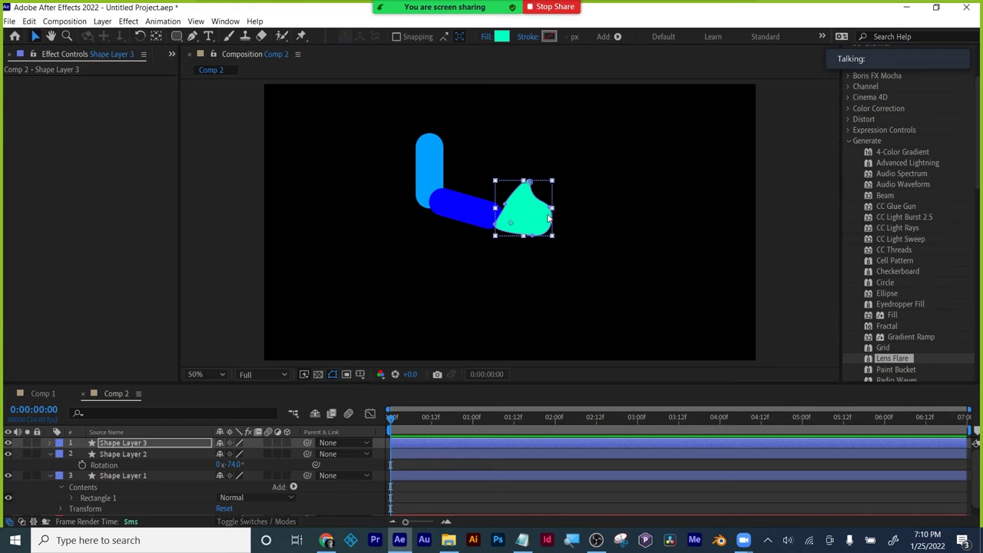
drag(549, 219, 540, 226)
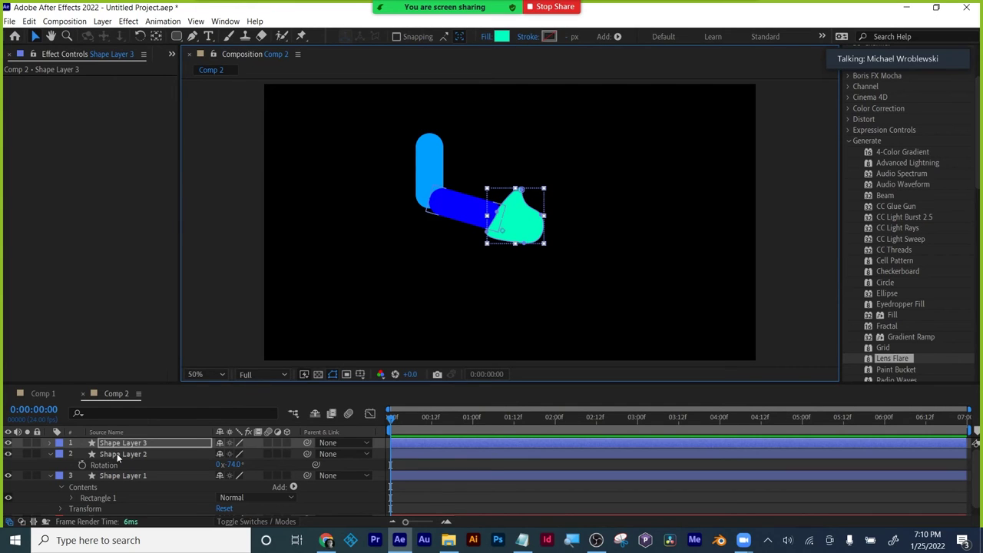
- Parent Shape Layer 3 to Shape Layer 2, and Shape Layer 2 to Shape Layer 1
click(50, 454)
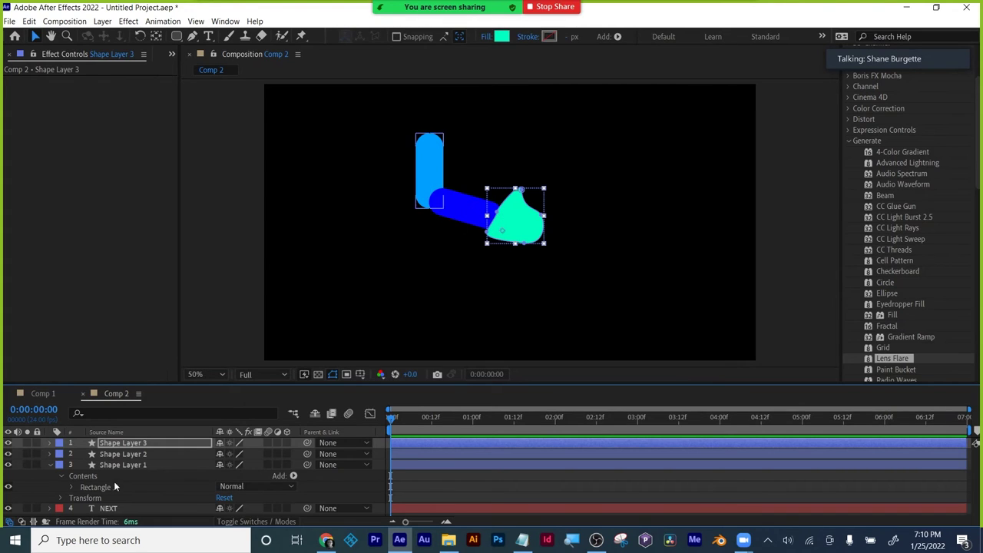
click(123, 454)
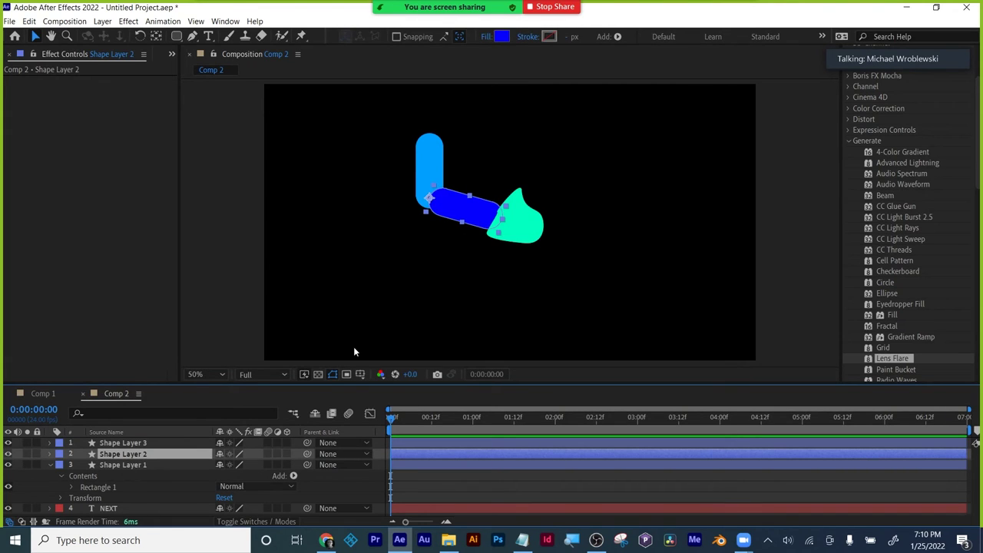
click(123, 444)
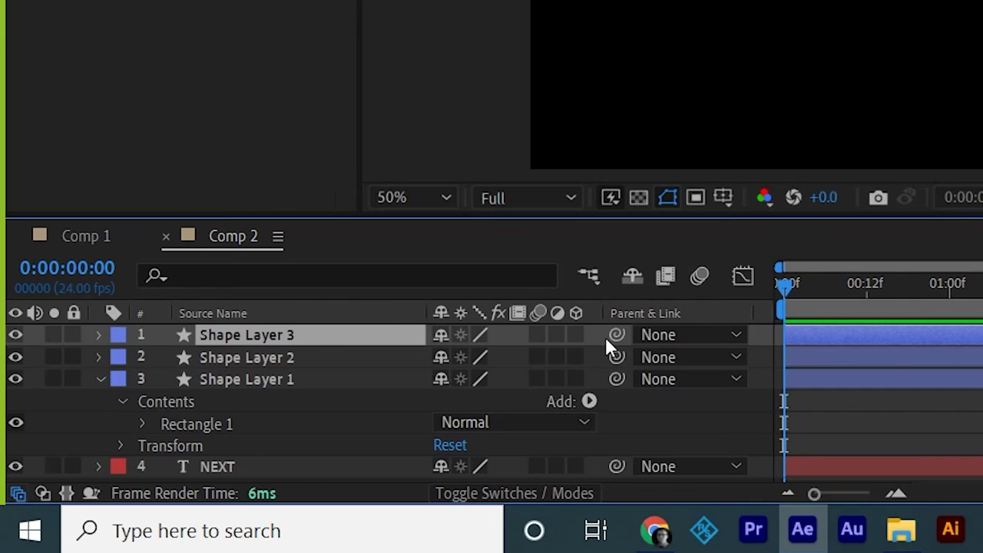
drag(307, 444, 157, 456)
click(269, 361)
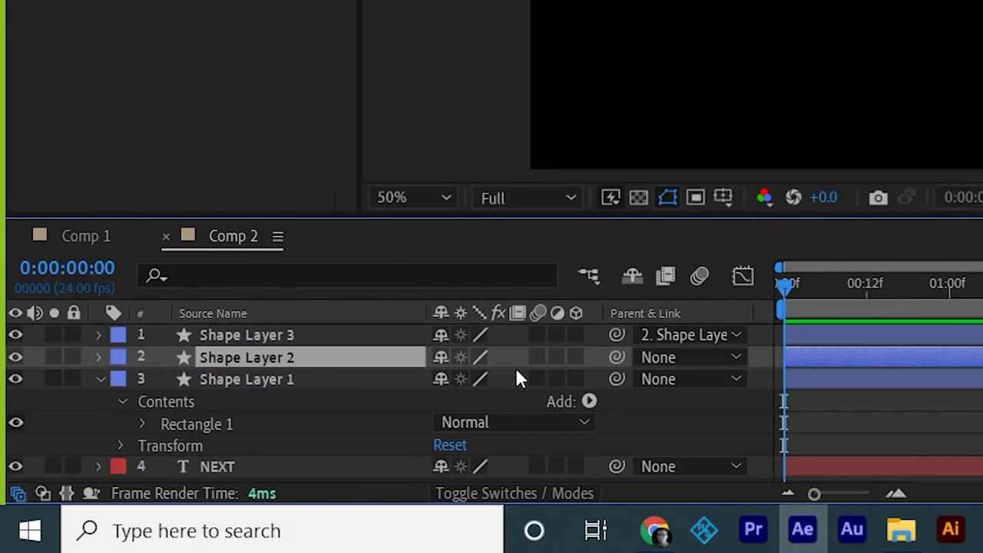
drag(605, 358, 273, 378)
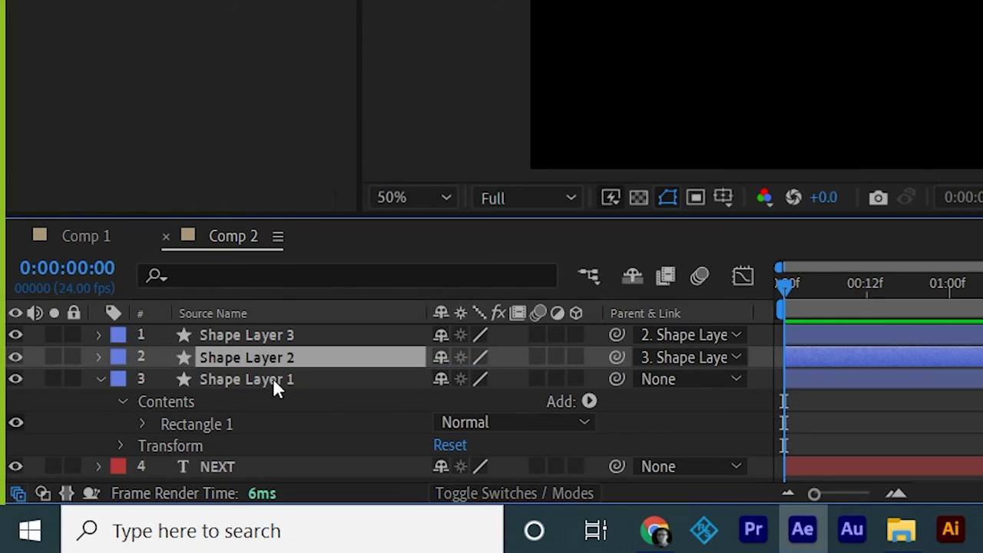
- Keyframe Shape Layer 1's Rotation at 50° on the first frame and 21° at 0:00:00:13
click(274, 378)
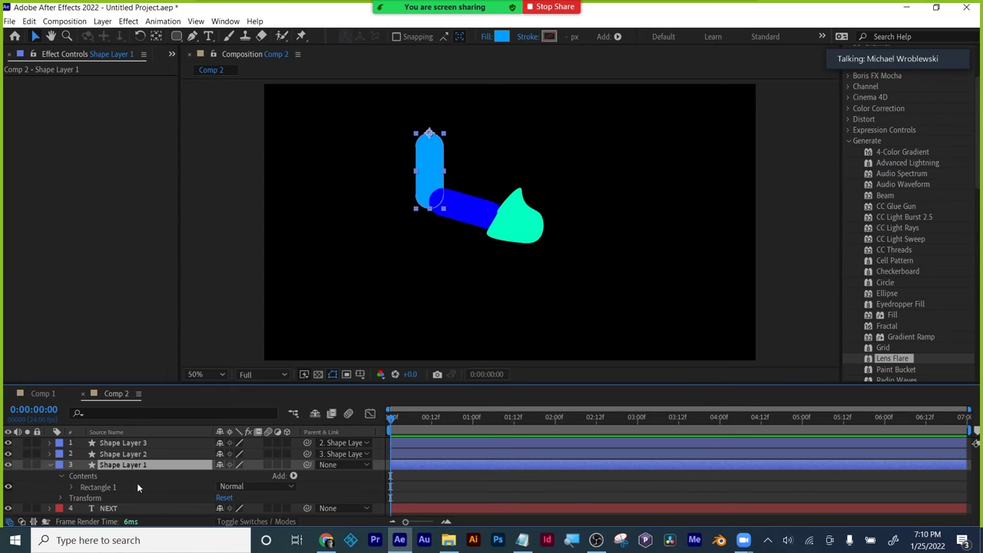
key(u)
key(r)
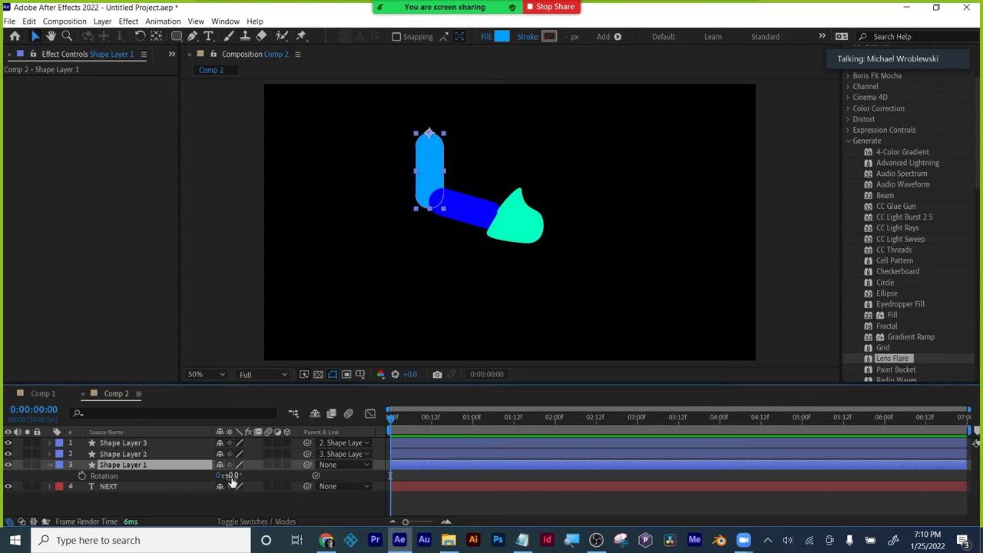
drag(232, 475, 266, 473)
click(81, 476)
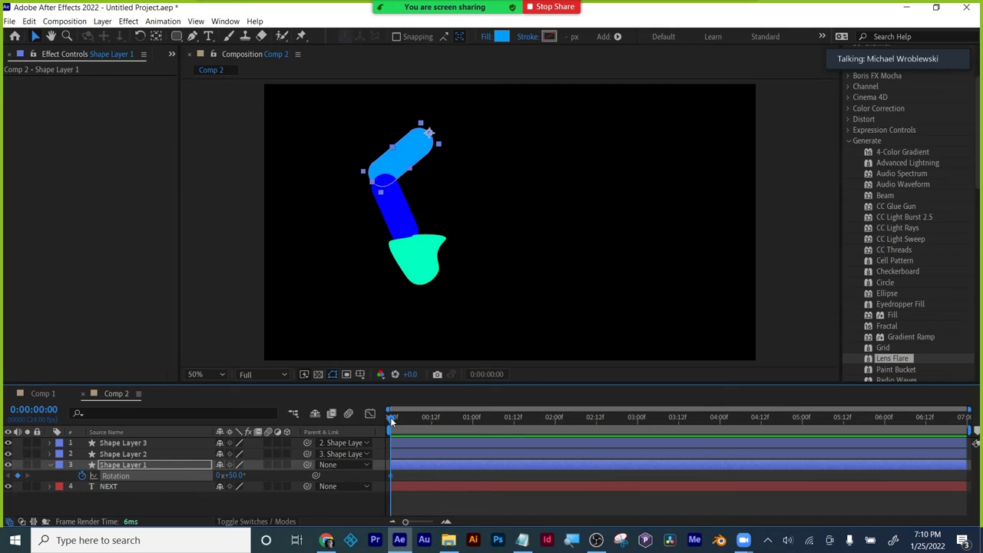
drag(391, 418, 435, 418)
drag(230, 476, 196, 483)
- Keyframe Shape Layer 2's Rotation from -74° shortly before frame 12 to -91° at 0:00:00:18
click(109, 453)
key(r)
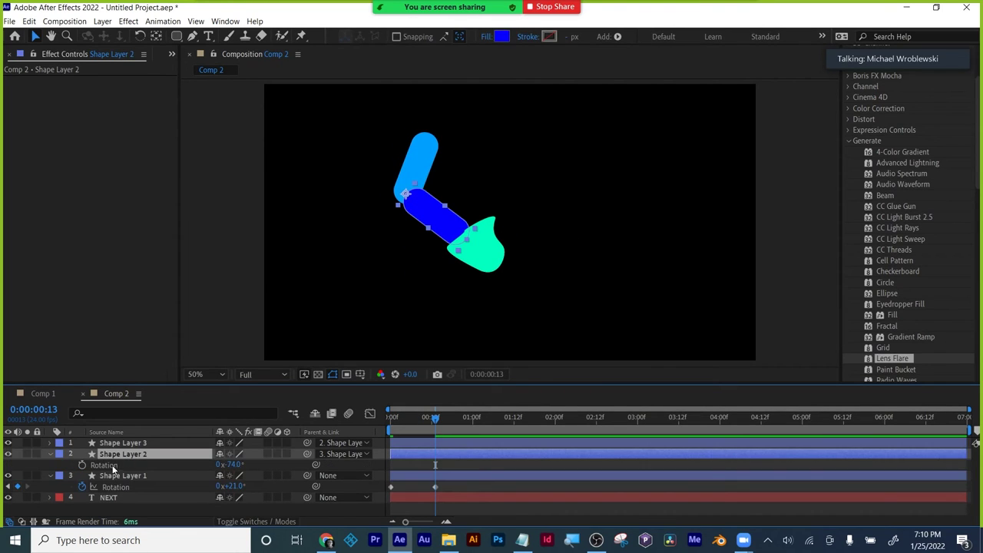
mouse_move(435, 419)
mouse_down()
mouse_move(416, 418)
mouse_move(452, 418)
mouse_up()
click(83, 466)
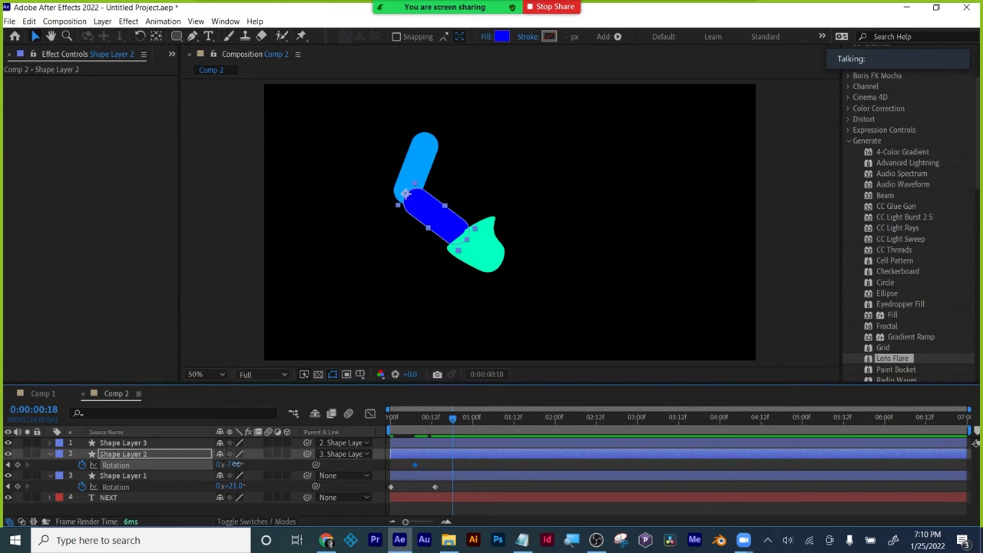
drag(231, 464, 221, 465)
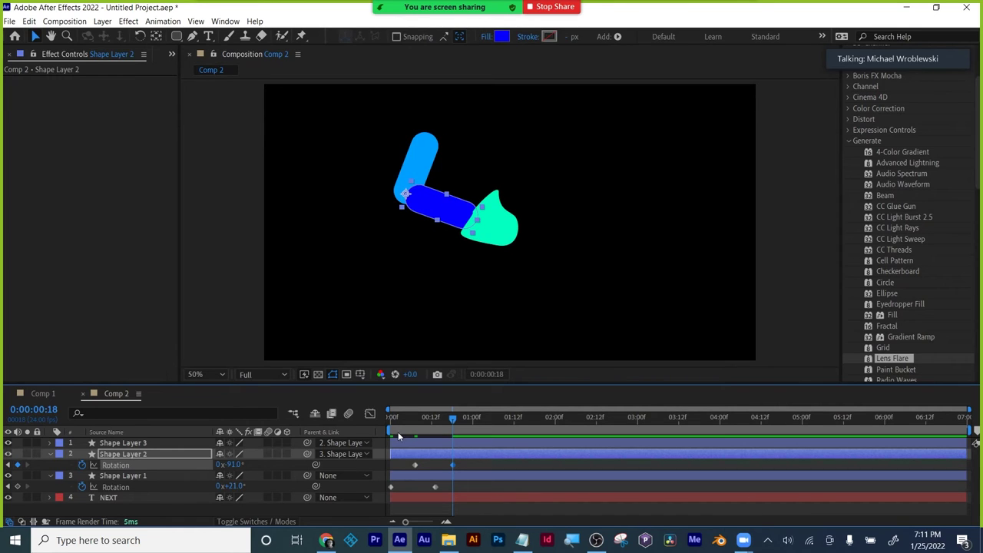
- Keyframe Shape Layer 3's Rotation at 74° on 0:00:00:14 and turn the hand slightly counterclockwise at 0:00:01:00
drag(390, 422, 441, 421)
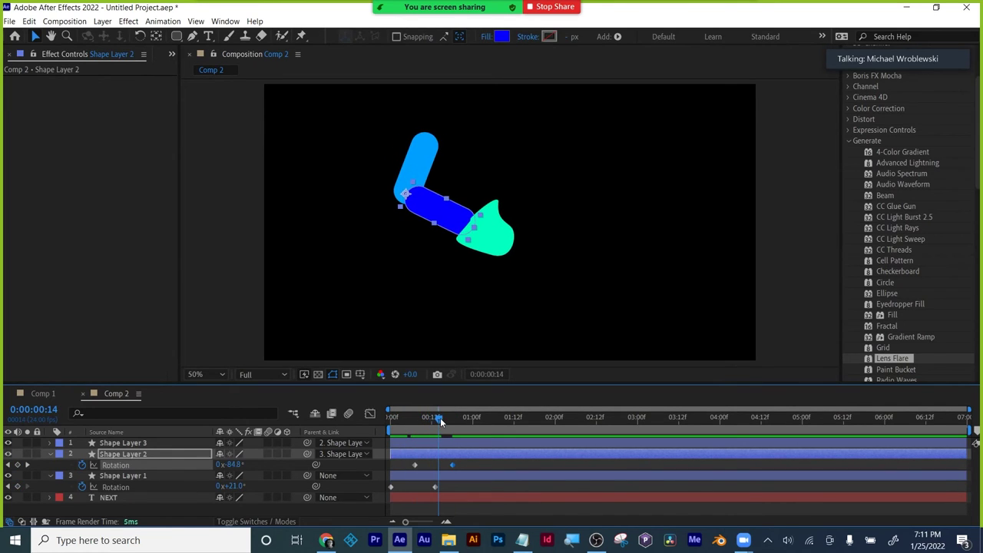
click(138, 443)
key(r)
click(82, 454)
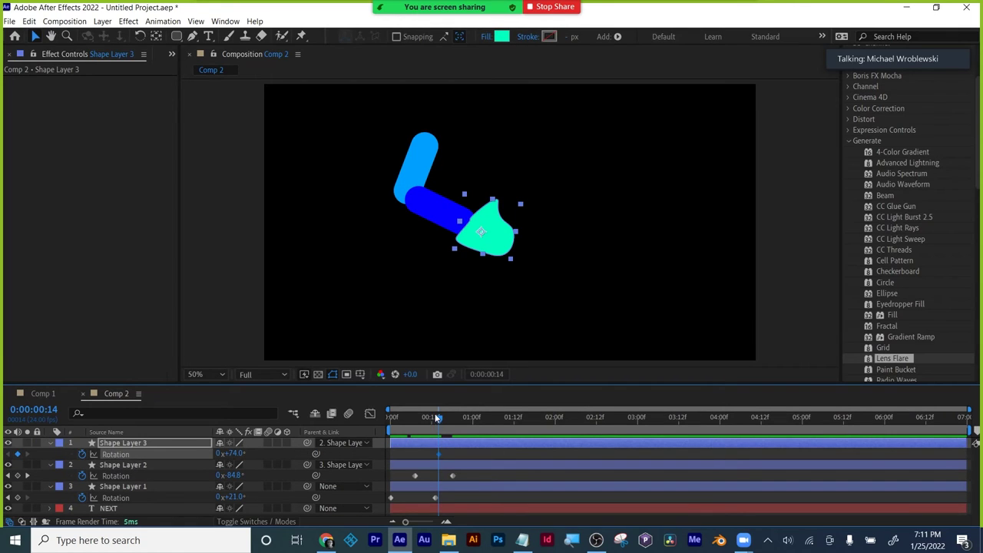
drag(437, 418, 476, 418)
drag(239, 454, 231, 454)
- Shorten the work area to end shortly before 01:12f and preview the arm animation
drag(477, 418, 366, 414)
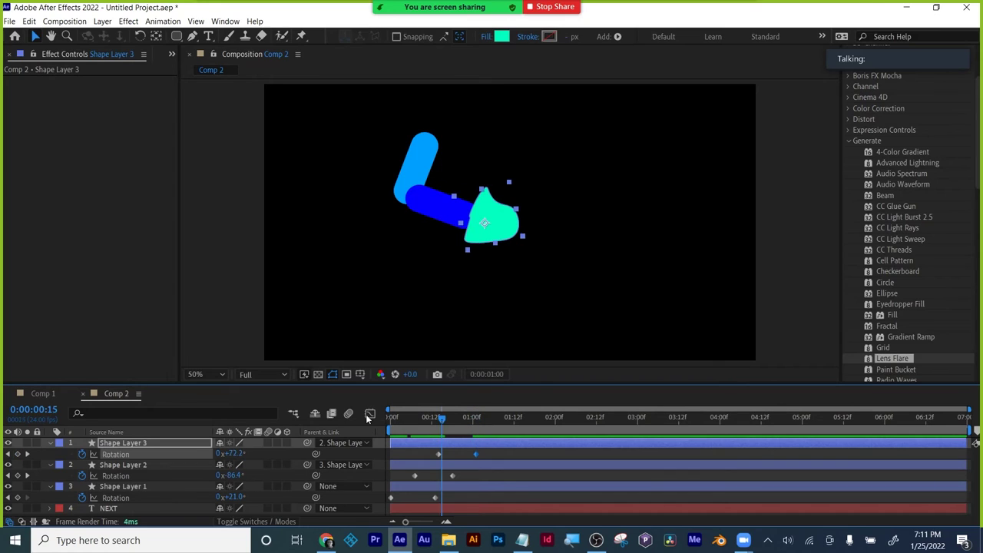
drag(964, 432, 504, 444)
key(space)
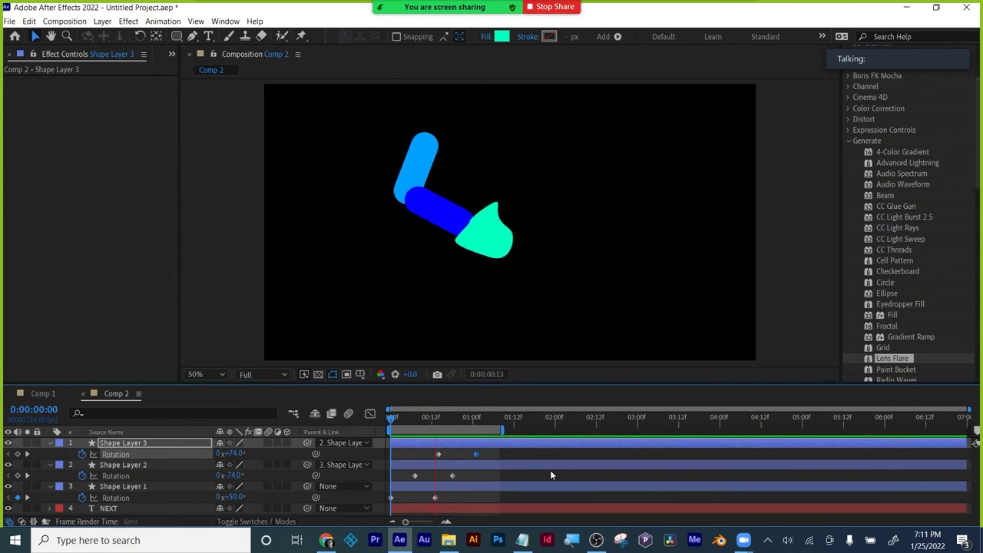
key(space)
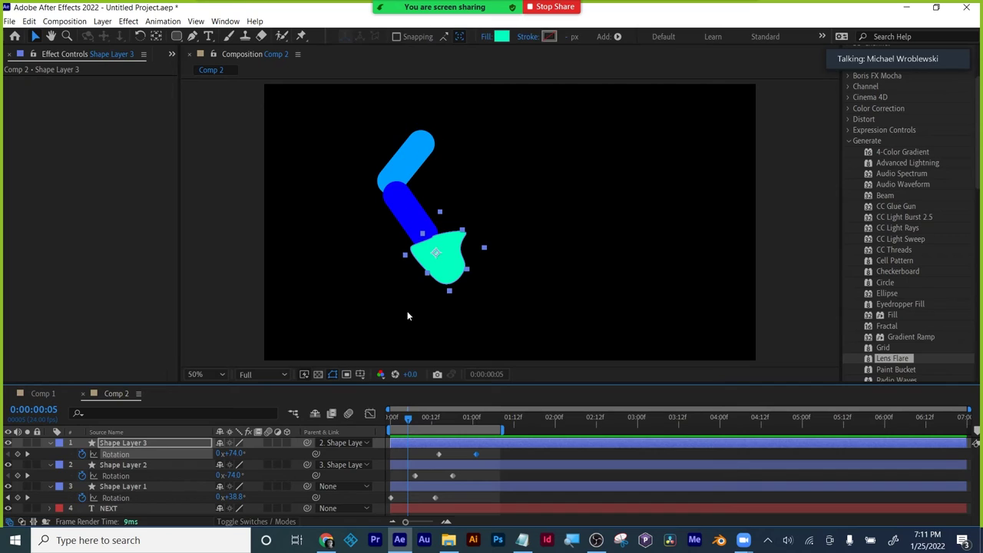
- Draw a large closed torso shape with rounded corners beside the arm using the Pen tool
mouse_move(409, 414)
mouse_down()
mouse_move(466, 421)
mouse_move(408, 419)
mouse_up()
click(193, 36)
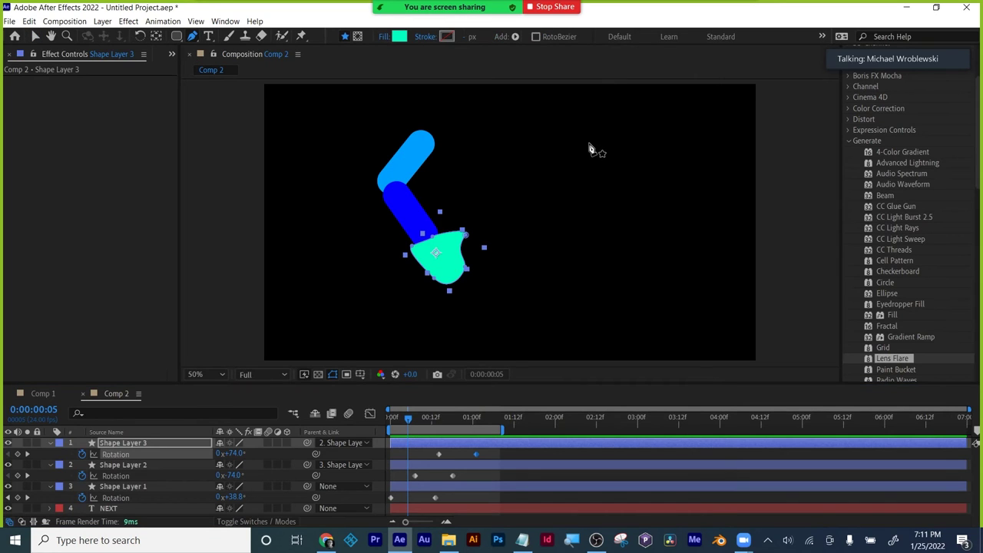
drag(605, 116, 621, 113)
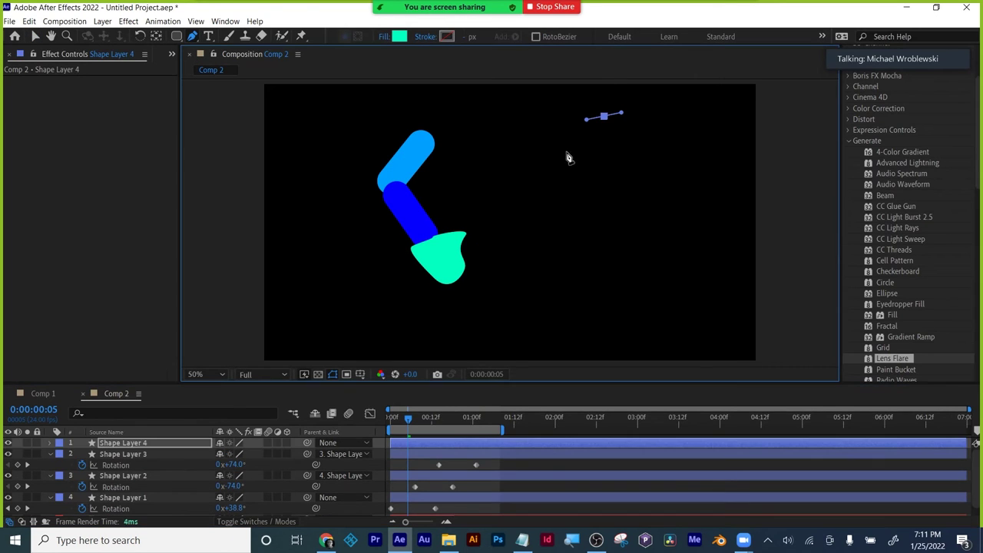
drag(566, 152, 559, 184)
drag(561, 300, 659, 318)
click(658, 315)
click(710, 252)
click(709, 129)
drag(604, 116, 602, 118)
drag(708, 131, 742, 119)
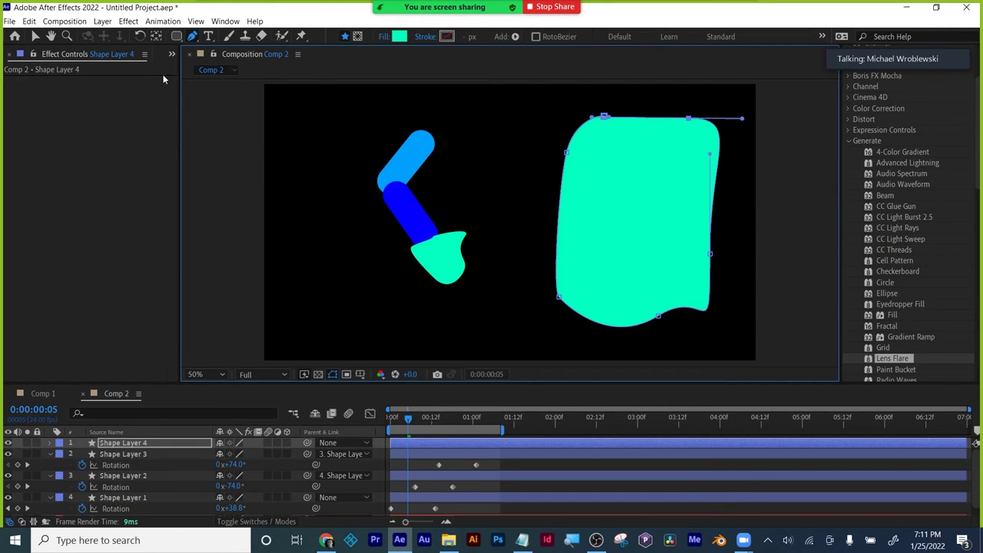
- Move the torso shape left so it sits closer to the arm
click(35, 36)
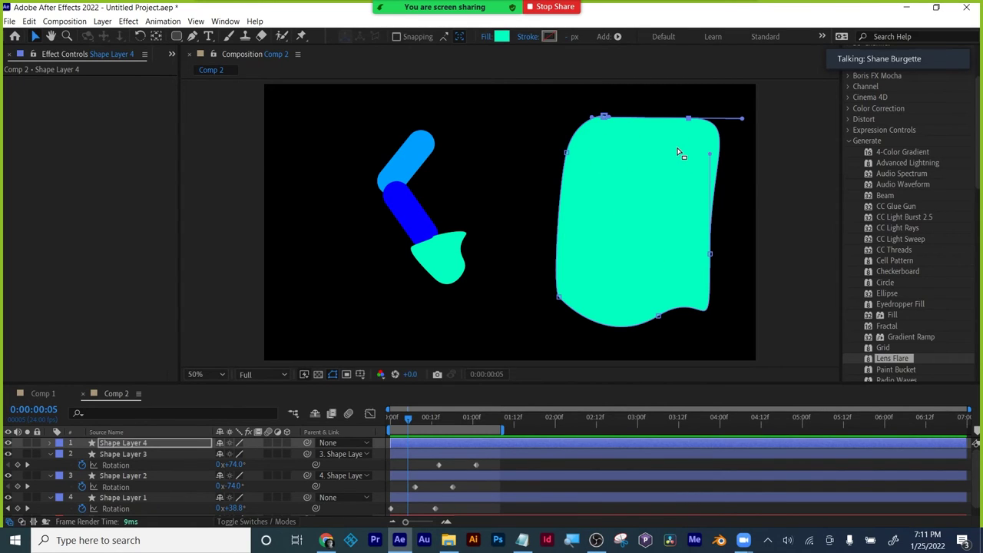
click(627, 225)
drag(628, 229, 557, 226)
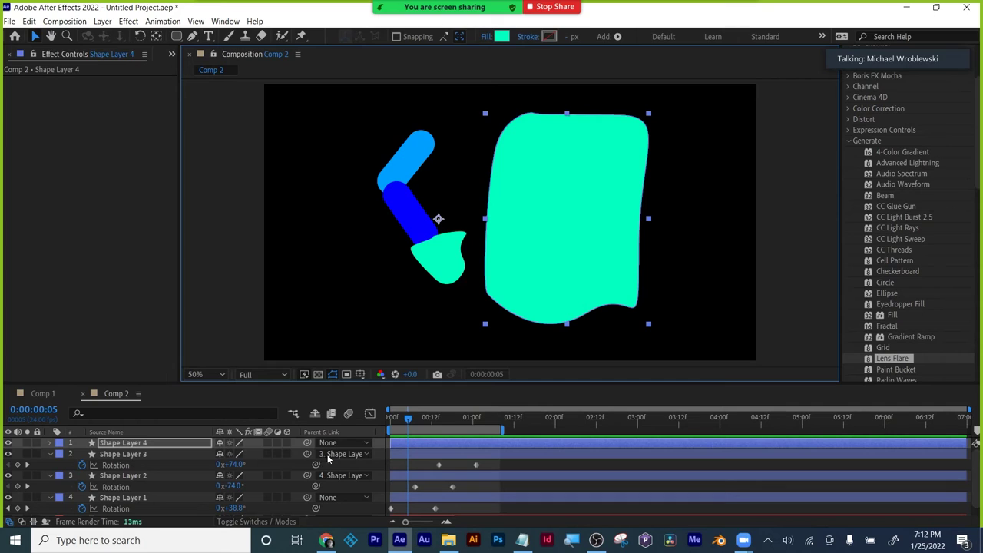
- Delete all layers from Comp 2
scroll(140, 483, down, 1)
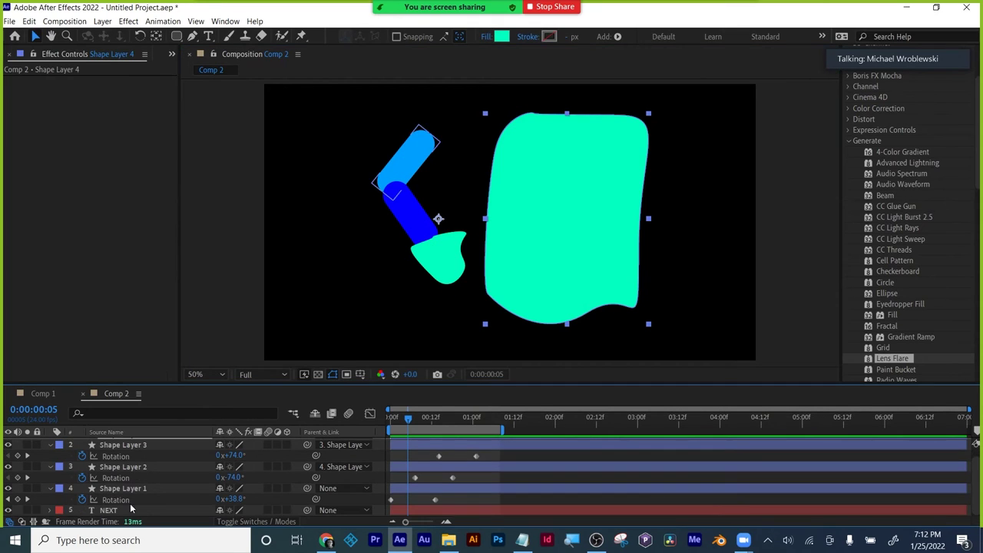
key(ctrl+a)
key(Delete)
- Add a text layer reading "starman" with a white fill and move it to the middle of the frame
key(ctrl+t)
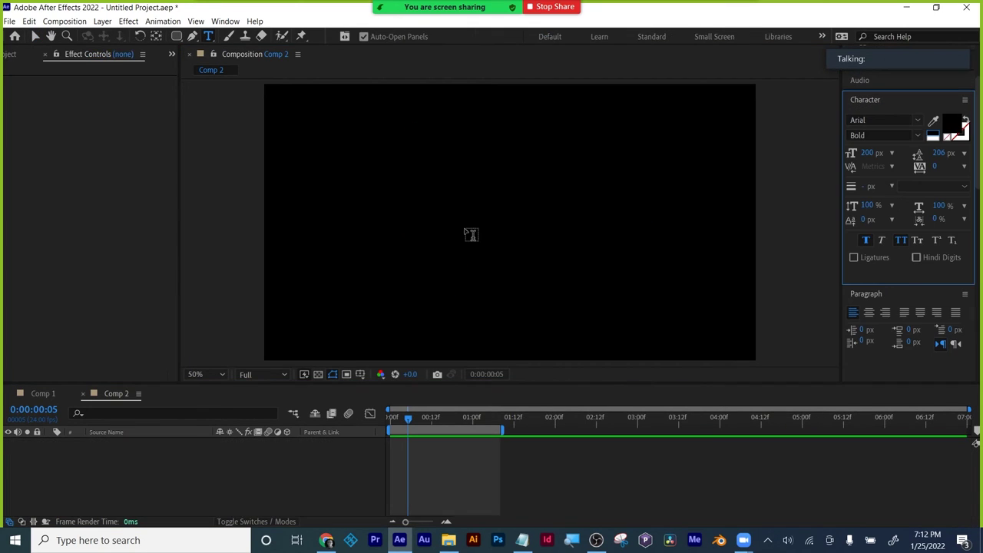
click(465, 232)
text(star)
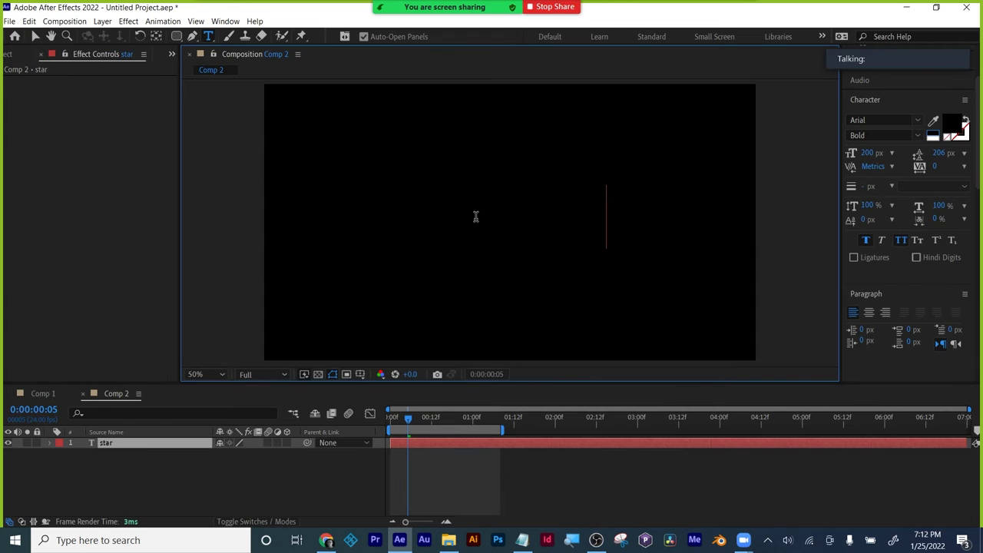
text(man)
key(ctrl+a)
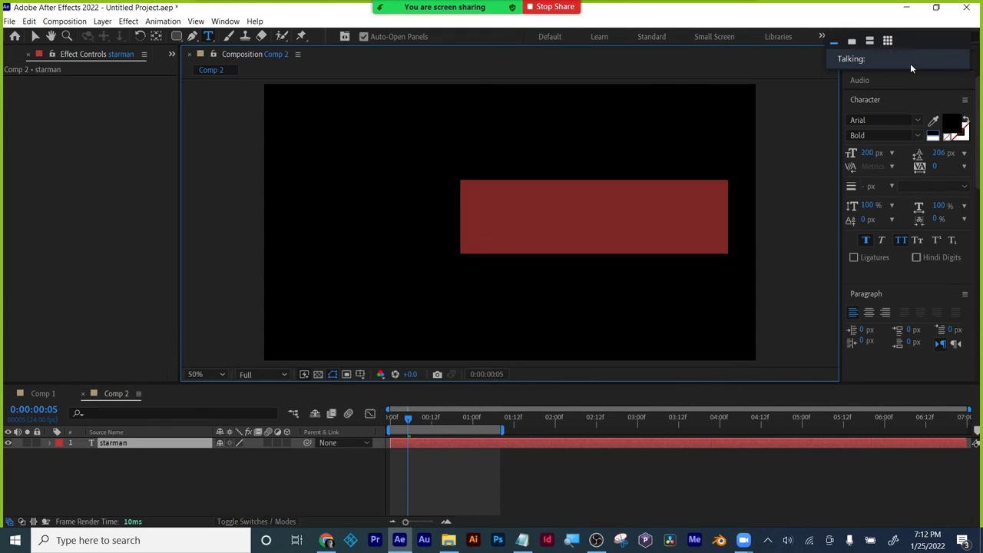
click(934, 136)
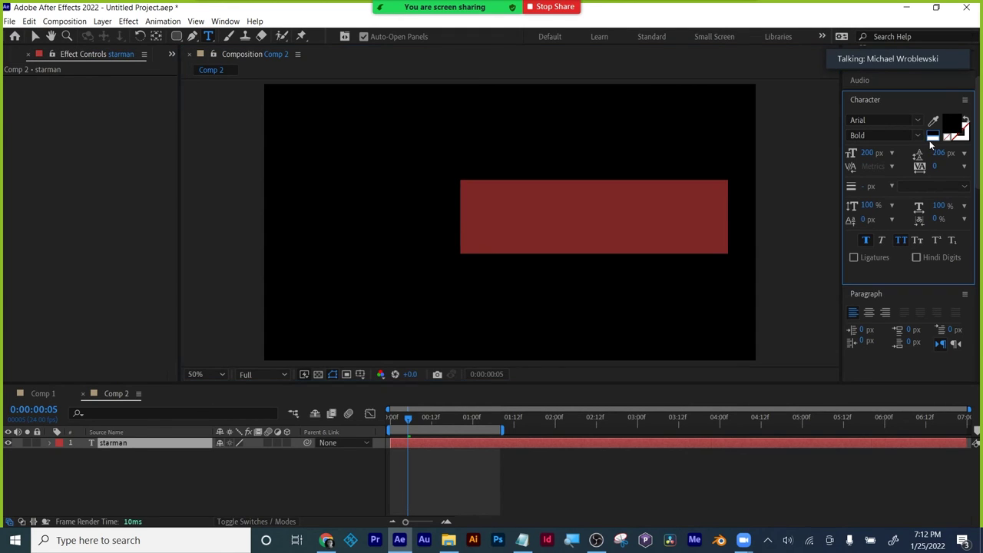
click(35, 36)
drag(599, 216, 521, 219)
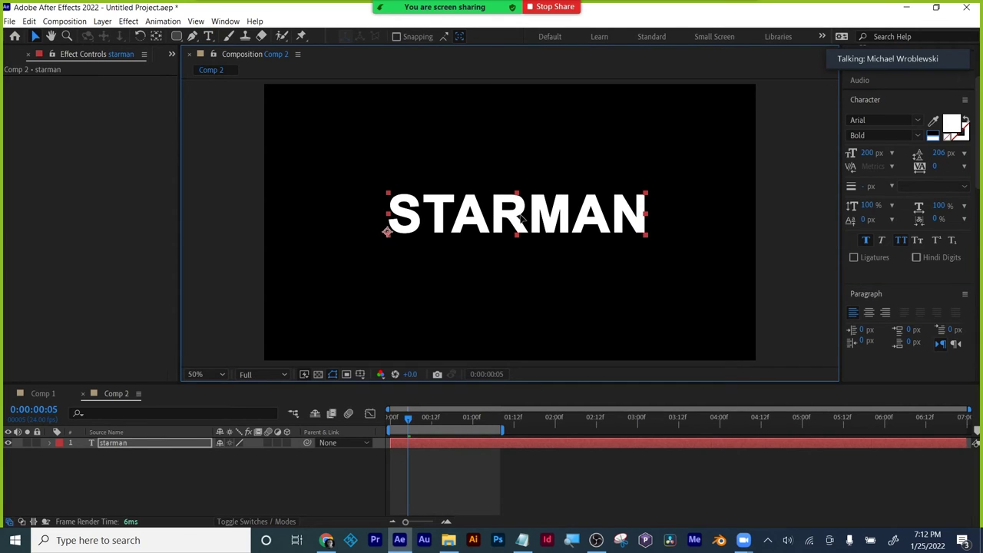
click(379, 451)
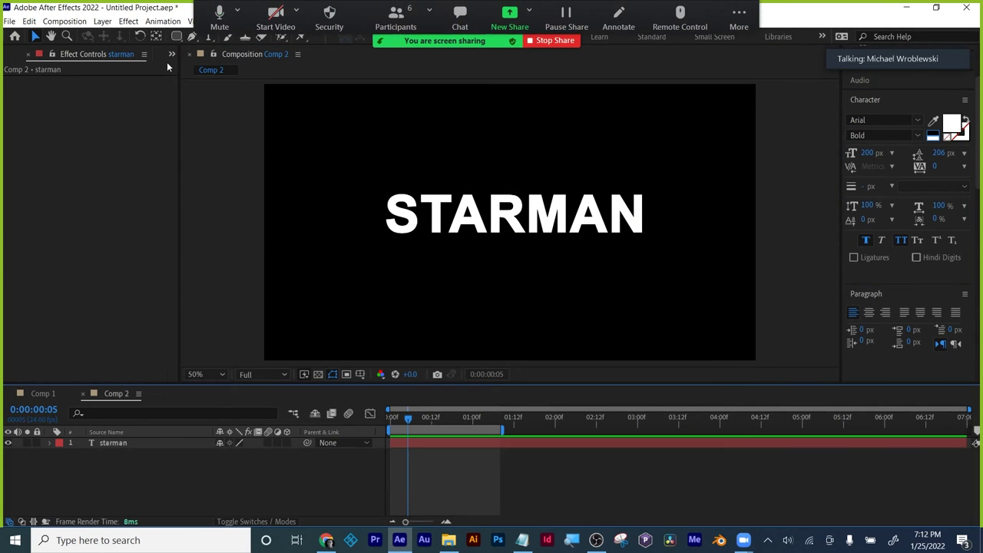
- Draw a five-pointed turquoise star over the lower part of the STARMAN text with the Star tool
click(140, 123)
drag(178, 36, 215, 90)
drag(498, 262, 521, 219)
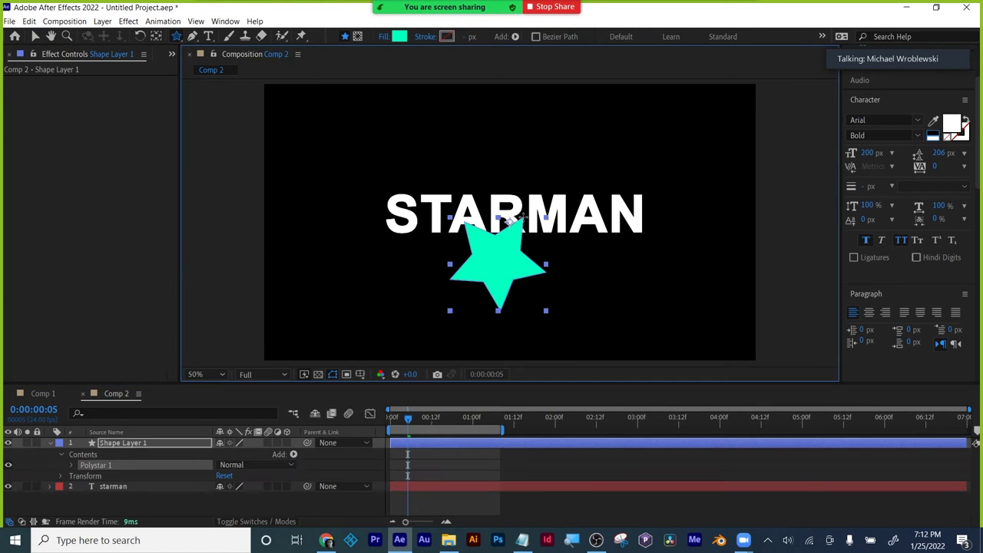
key(v)
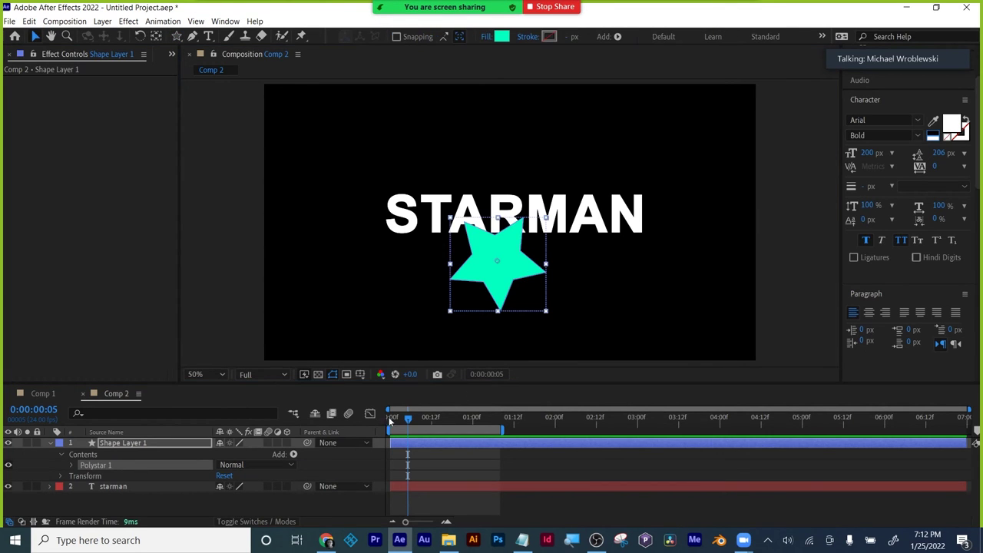
- Place the star's layer beneath the text layer and shift the star up and right behind the lettering
drag(122, 445, 128, 503)
drag(502, 276, 523, 263)
click(521, 507)
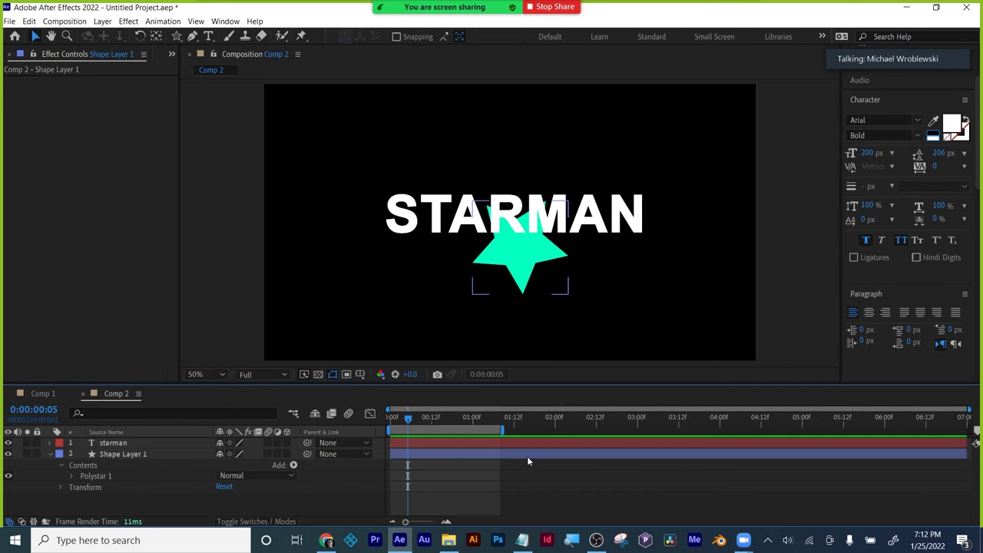
- Add an adjustment layer above the text and star, and extend the work area to just past 02:12f
click(102, 21)
mouse_move(148, 38)
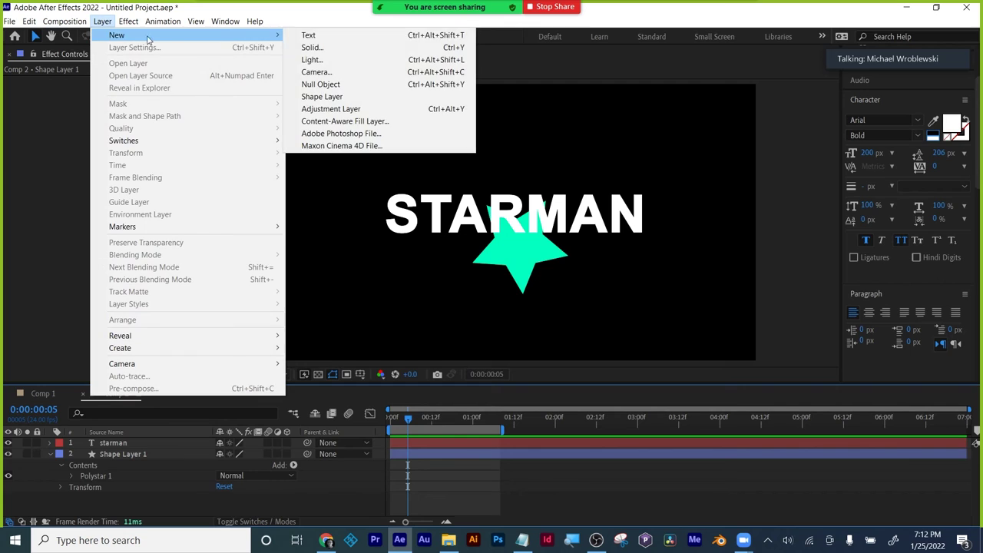
click(345, 111)
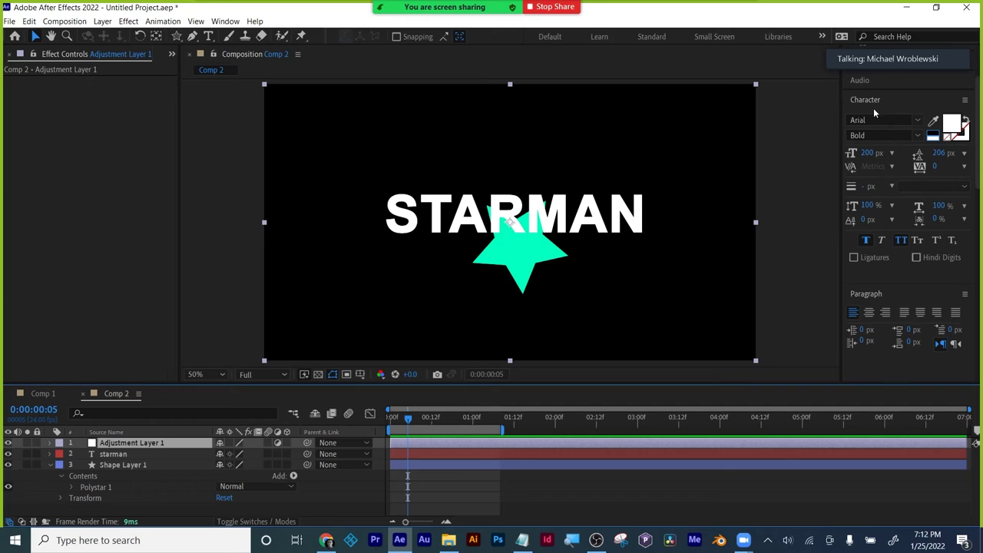
key(ctrl+5)
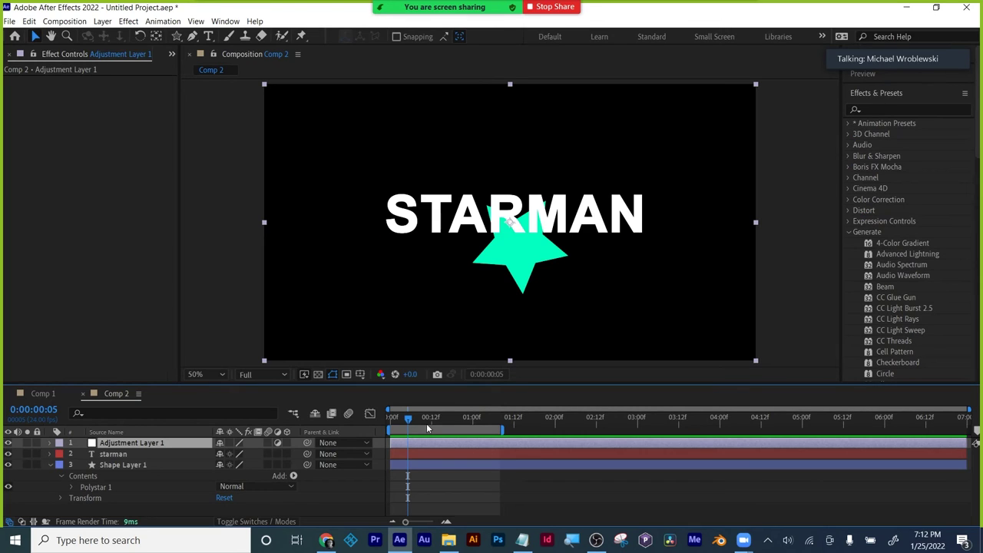
drag(503, 431, 606, 431)
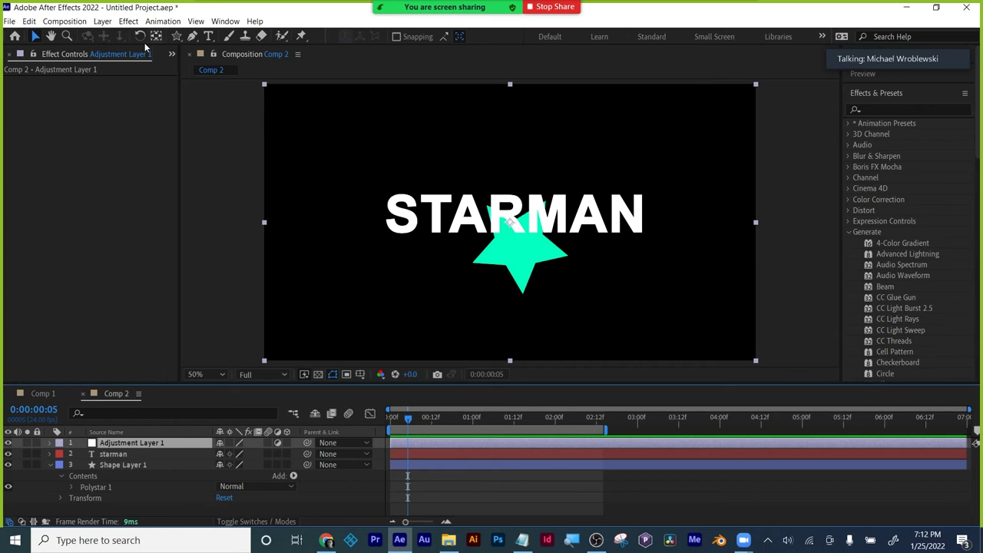
click(103, 22)
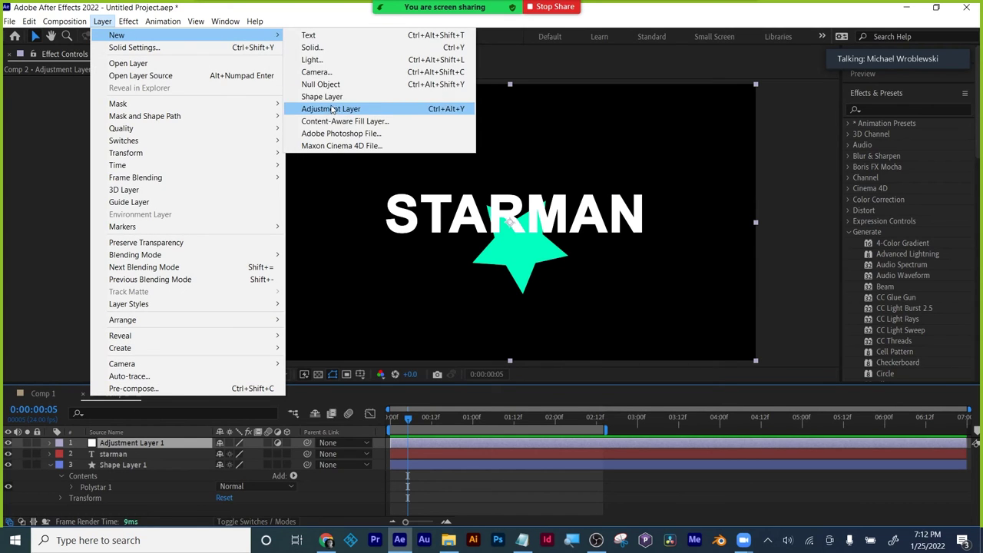
click(468, 457)
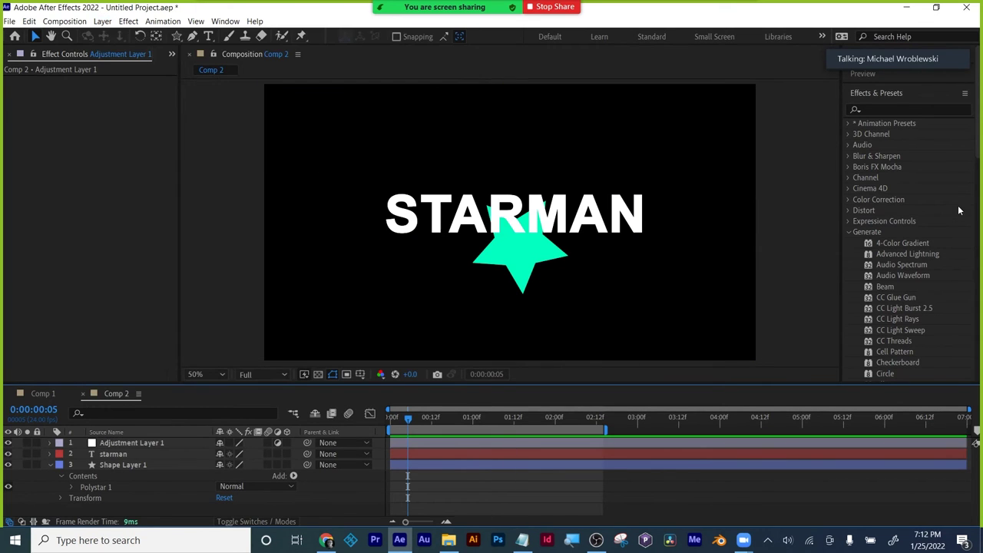
- Search the effects for "blur" and apply Gaussian Blur to Adjustment Layer 1
click(872, 109)
text(blur)
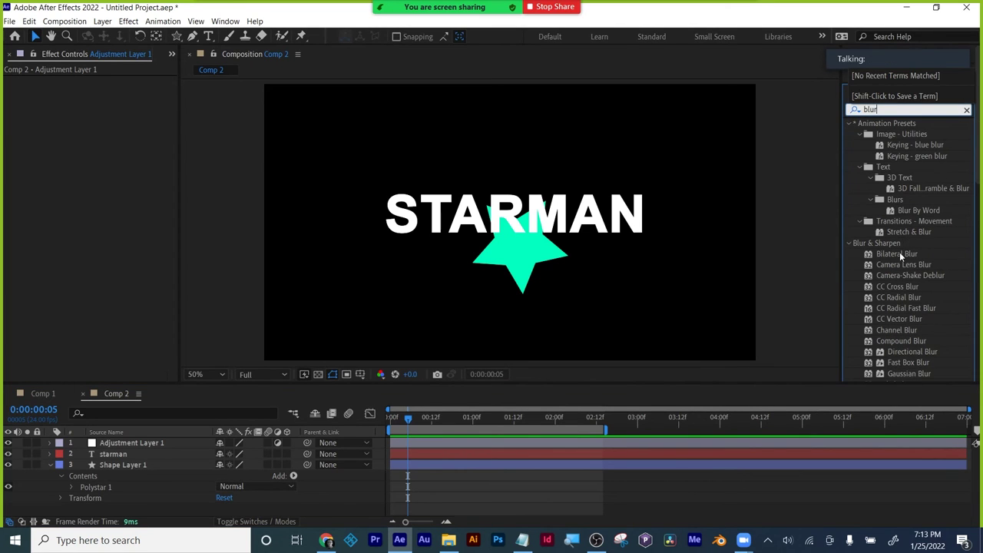
key(Return)
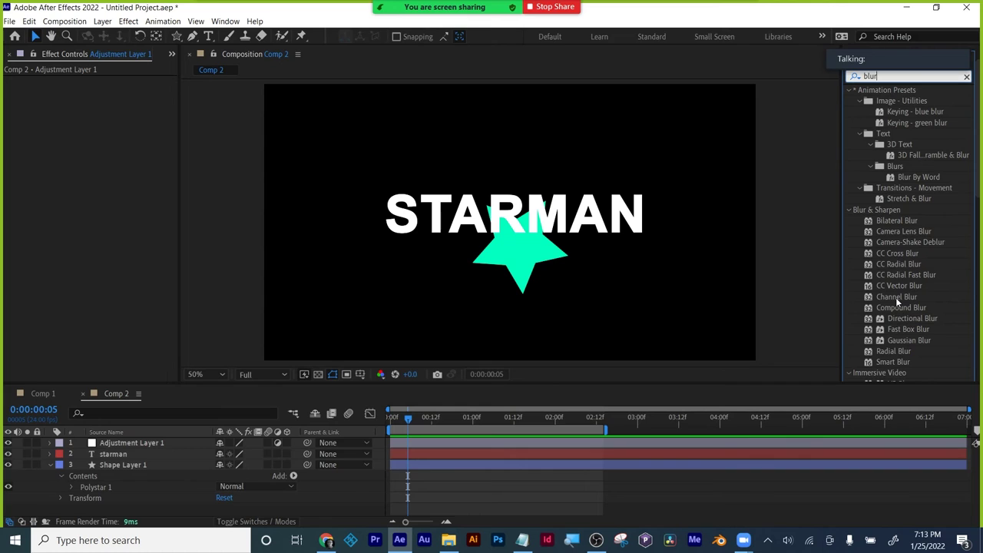
drag(909, 341, 561, 441)
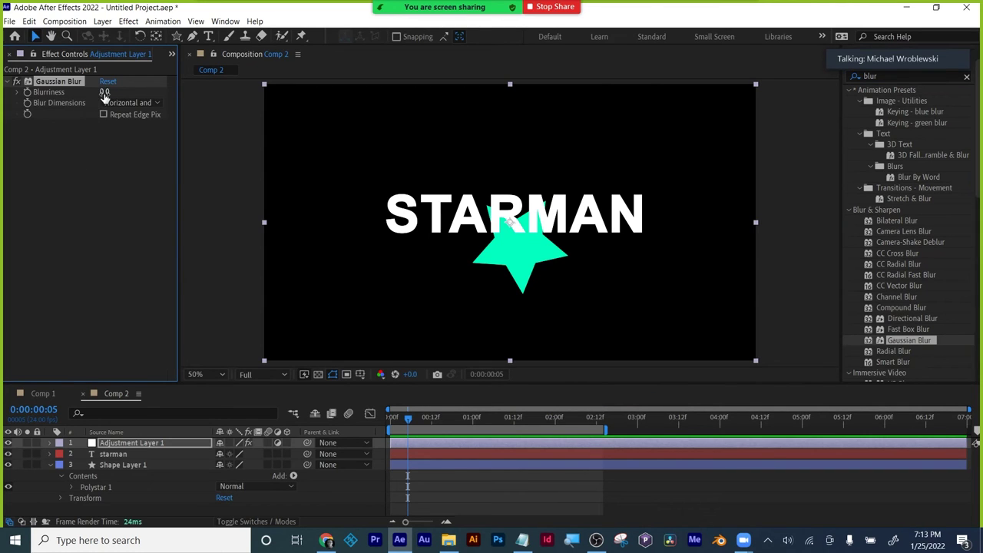
- Raise the Gaussian Blur's blurriness to about 39.7 as a test, and remove the effect from the adjustment layer
drag(104, 92, 364, 100)
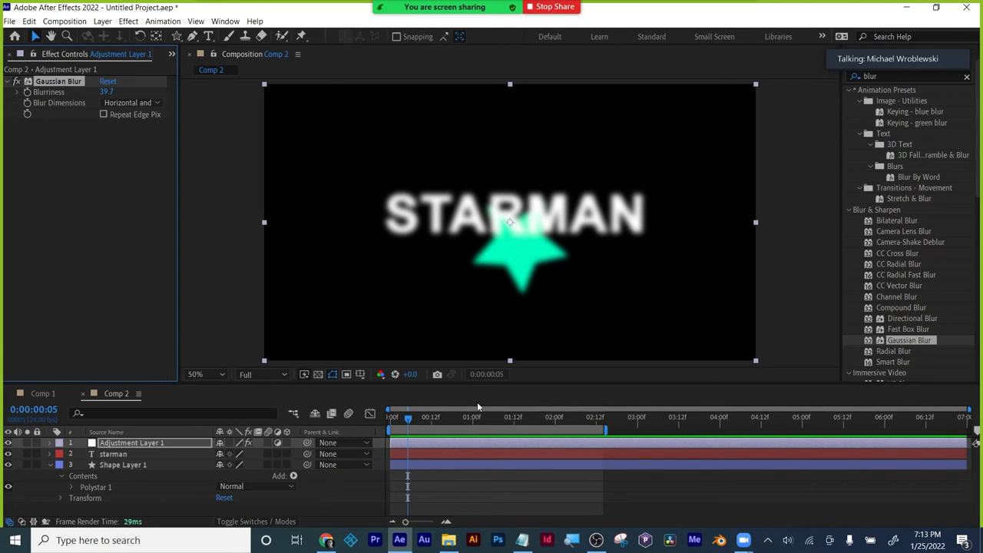
key(Delete)
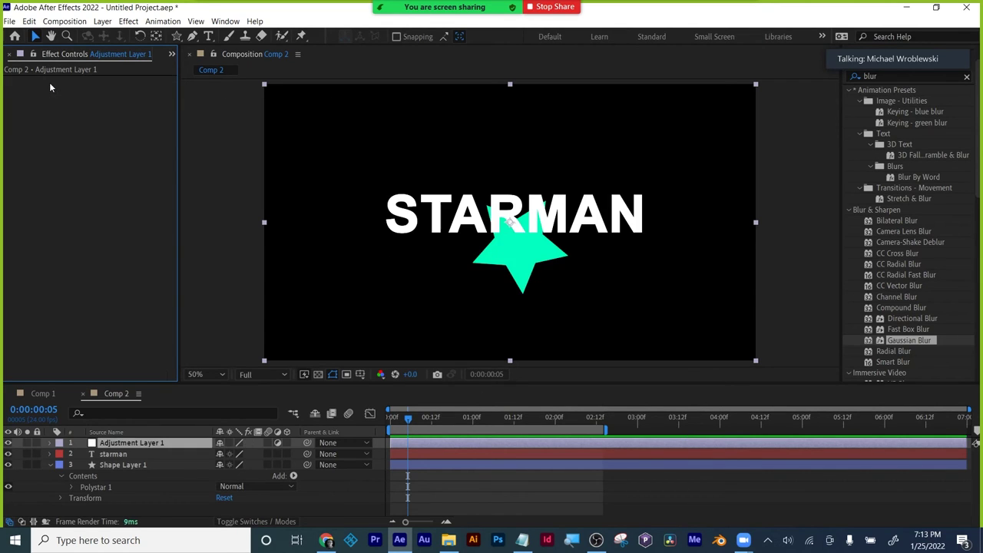
- Search the effects for "lens" and apply CC Lens to Adjustment Layer 1
key(slash)
click(887, 108)
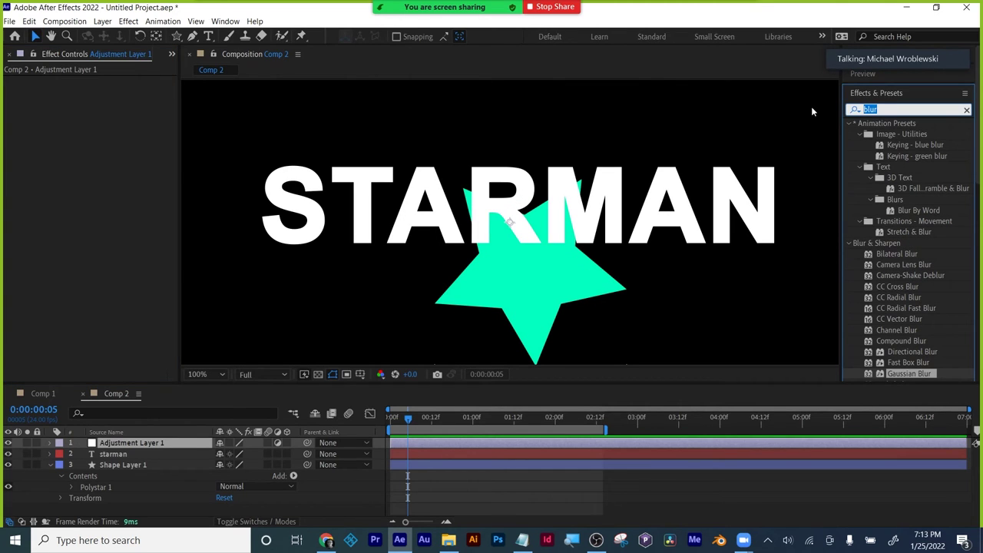
text(Ins)
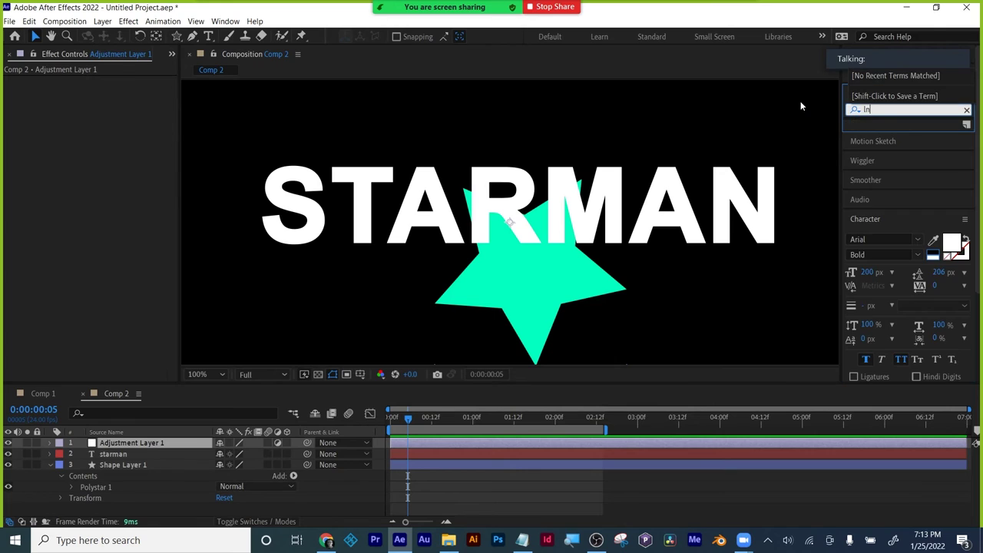
click(863, 109)
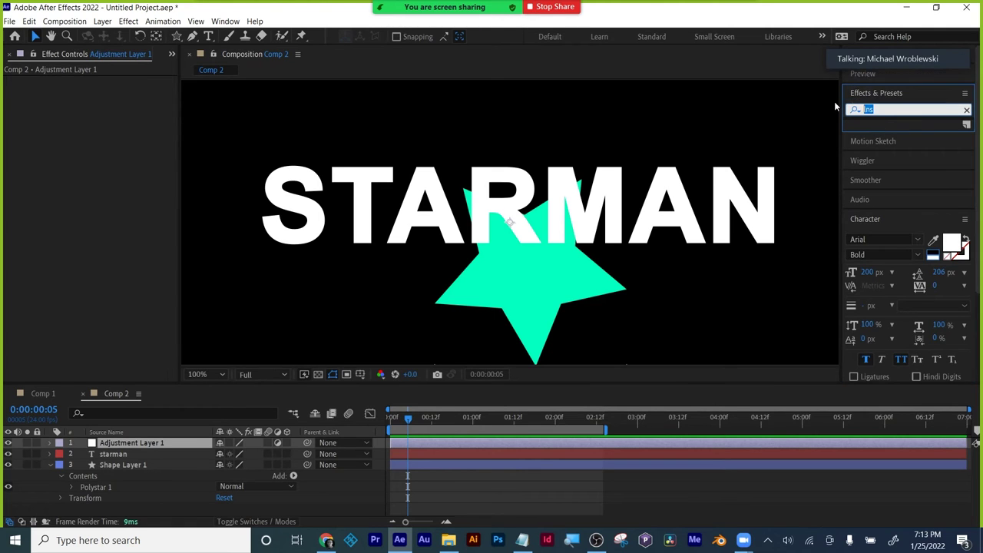
text(lens)
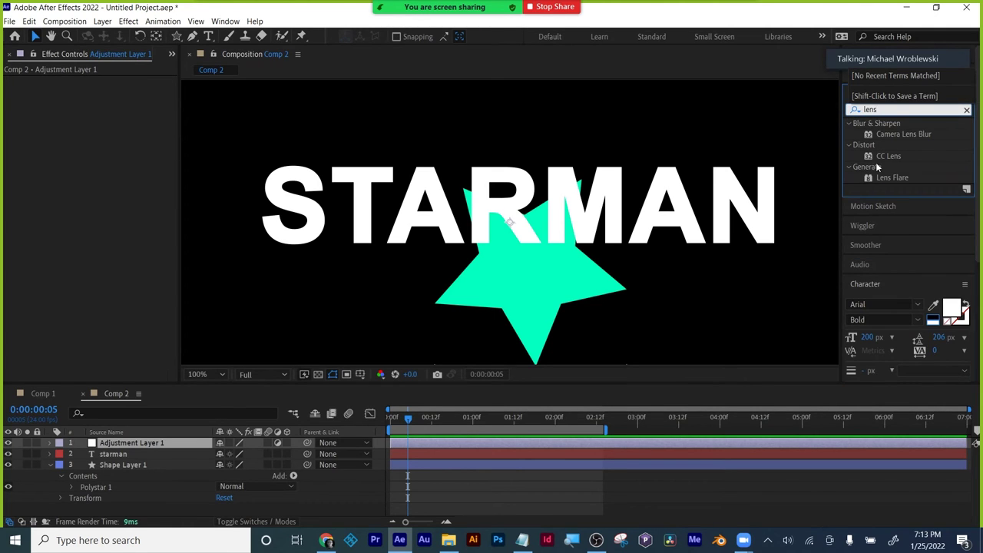
drag(883, 156, 587, 444)
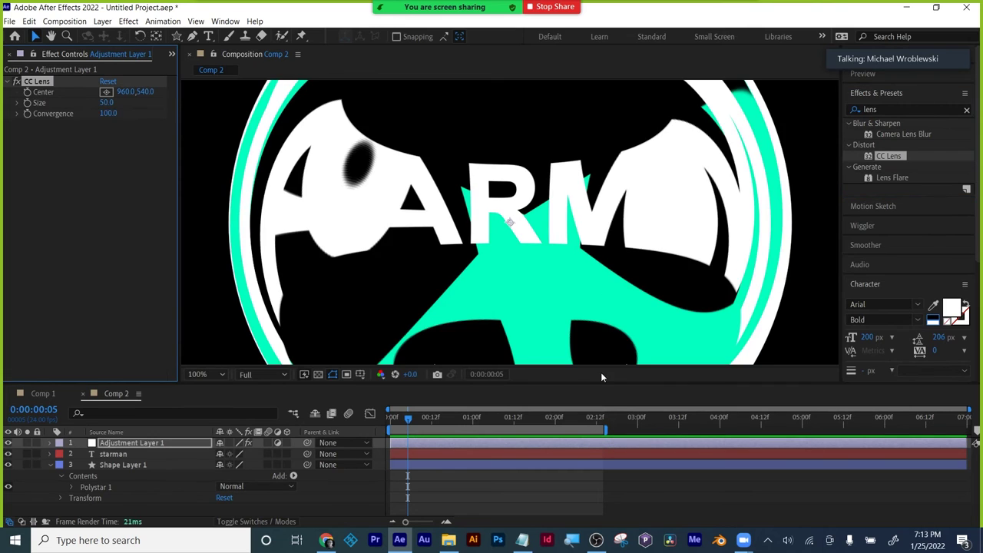
- Set CC Lens to size 39 and convergence -23, and shift its center horizontally both ways, ending at about 959
scroll(598, 257, down, 4)
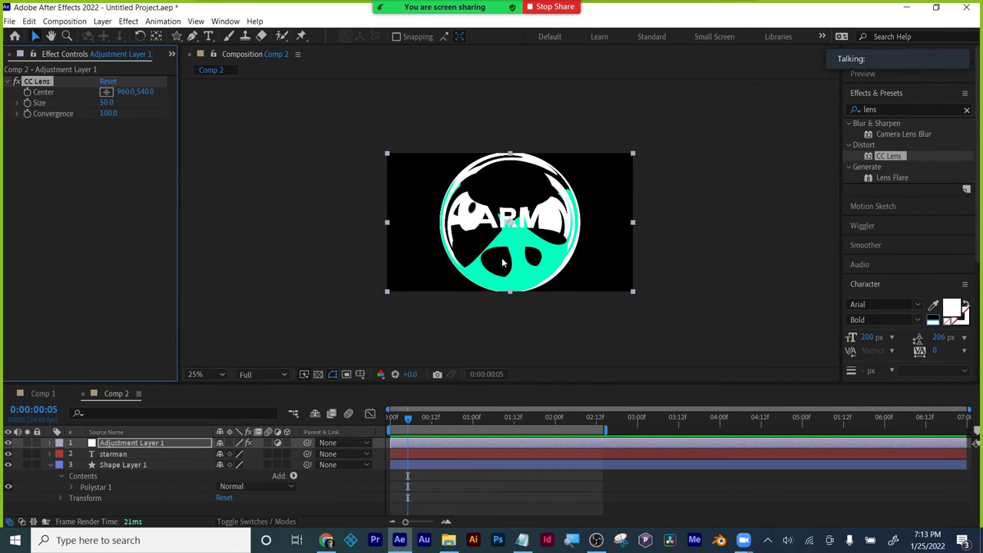
scroll(503, 263, up, 2)
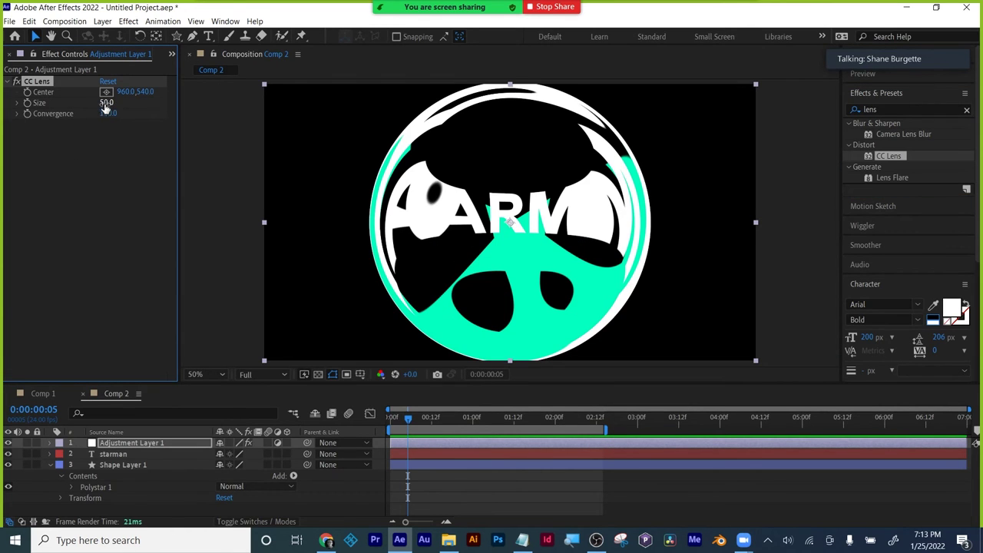
drag(98, 102, 105, 132)
drag(126, 91, 182, 94)
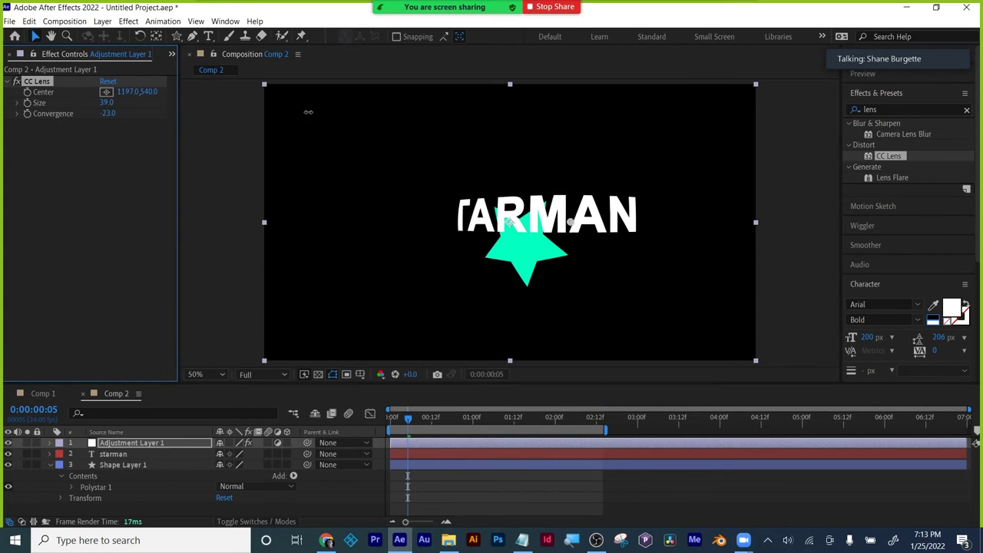
drag(286, 116, 166, 119)
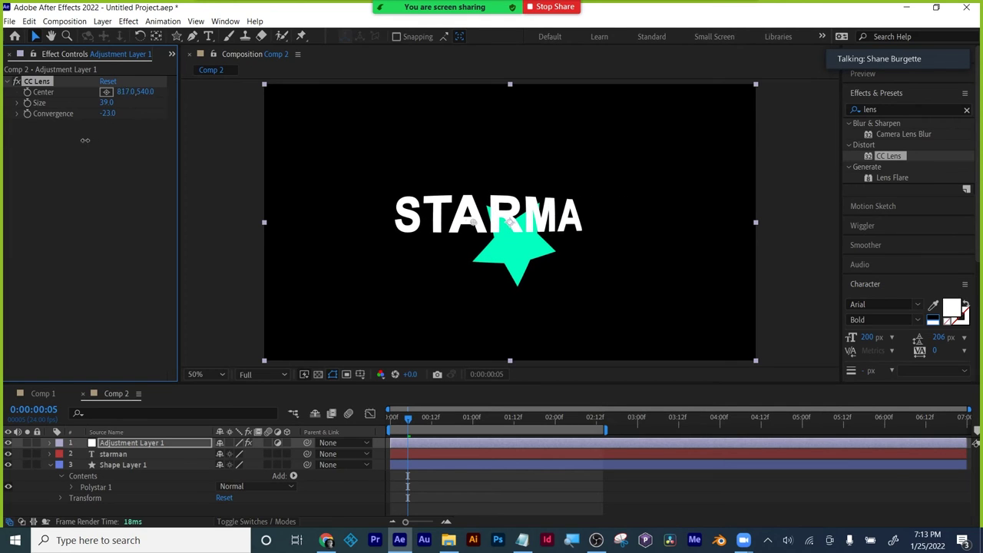
mouse_move(153, 140)
mouse_down()
mouse_move(246, 140)
mouse_move(150, 134)
mouse_move(176, 133)
mouse_move(161, 132)
mouse_up()
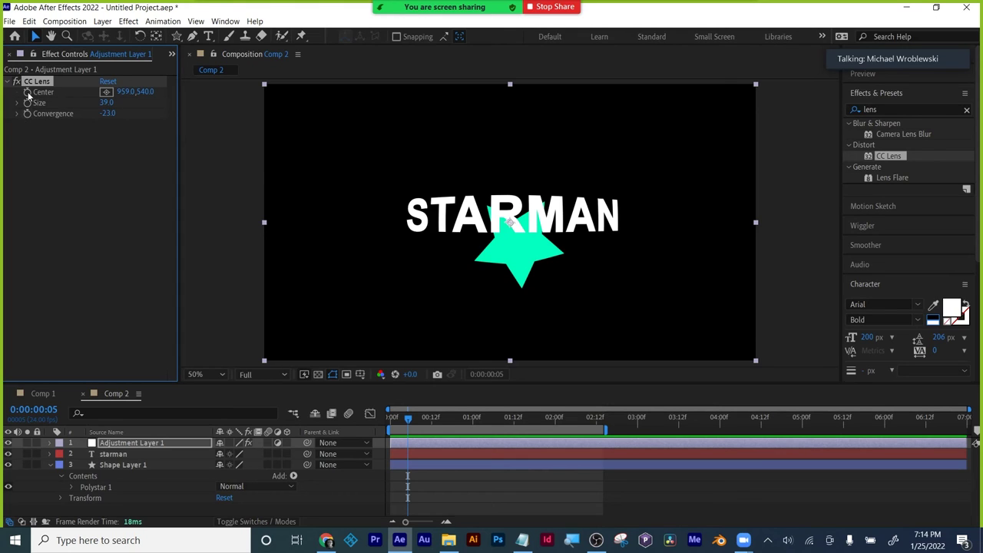
- Rework CC Lens by moving its horizontal center to 939, with size 103 and convergence 81
drag(123, 92, 73, 96)
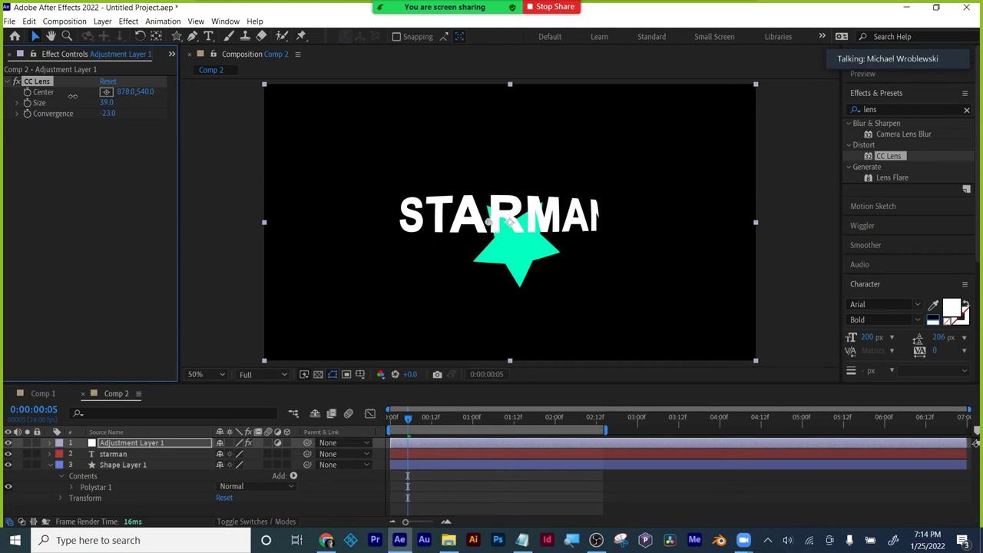
drag(146, 92, 248, 92)
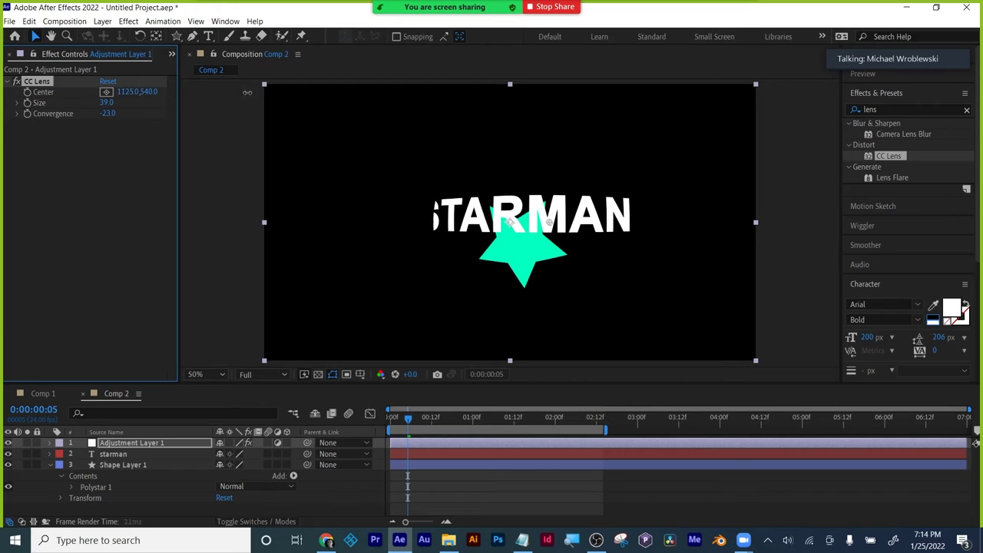
drag(167, 92, 316, 108)
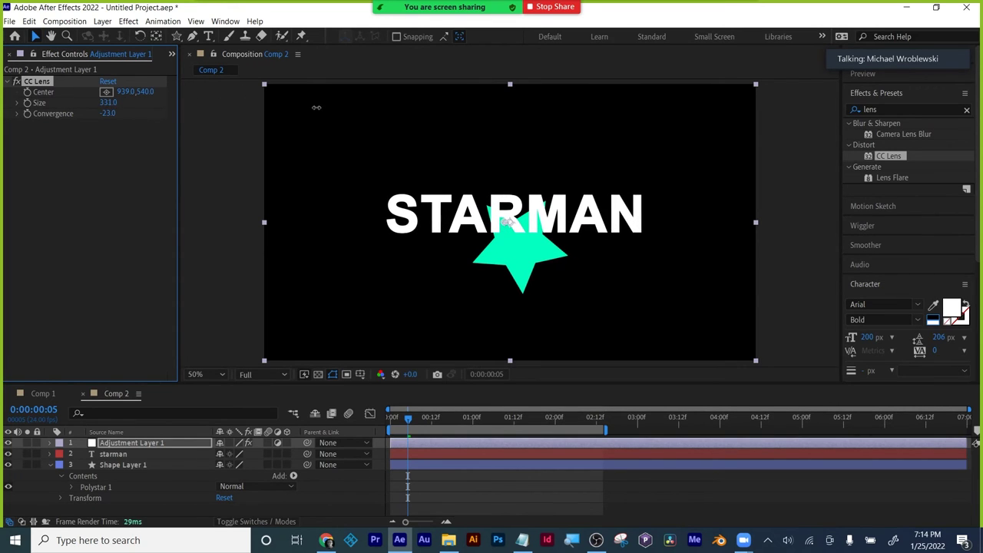
drag(108, 114, 44, 92)
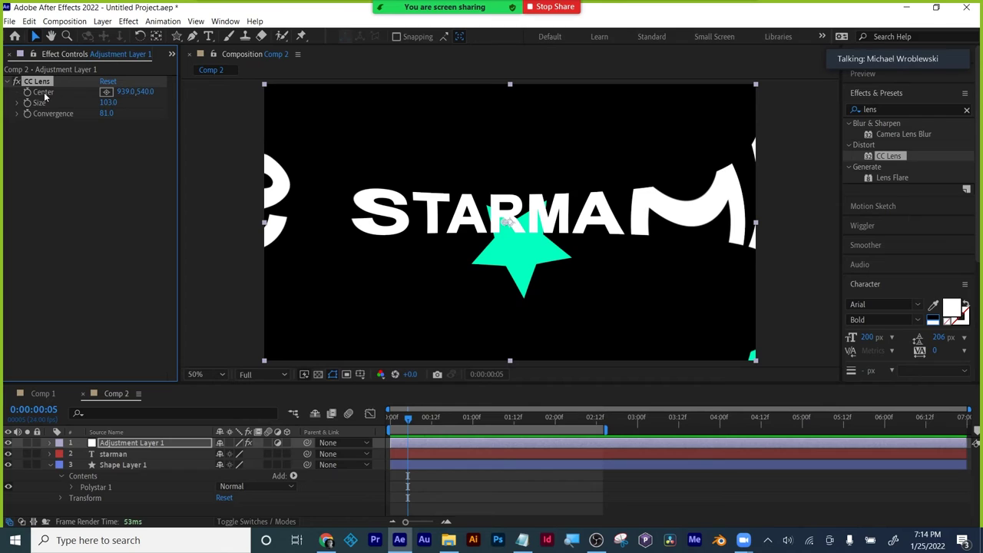
- Turn off the CC Lens effect on the adjustment layer
click(48, 170)
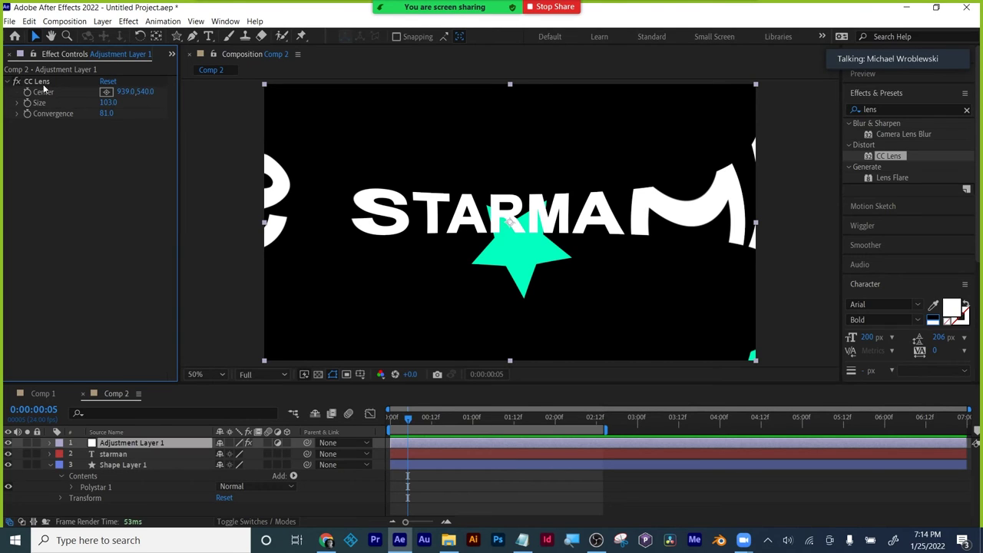
click(41, 82)
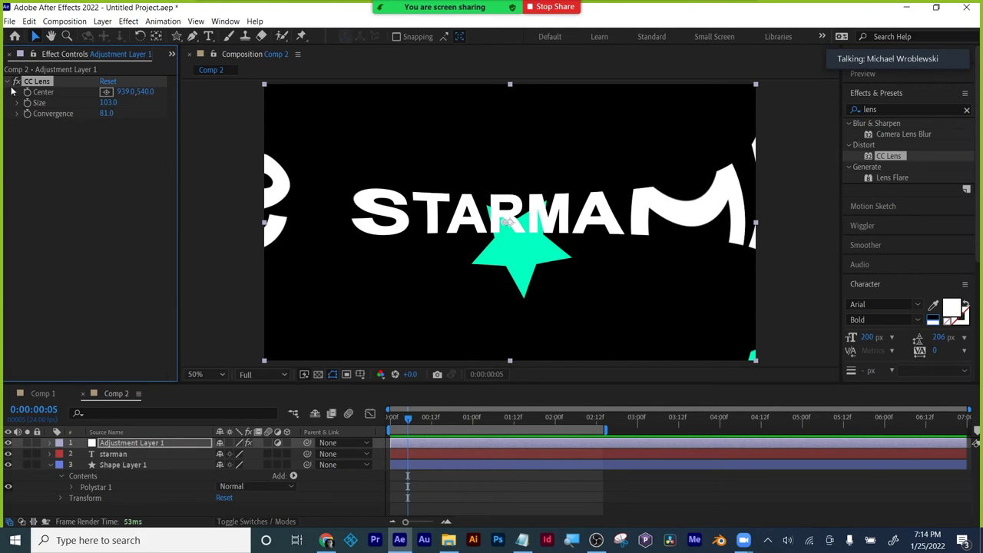
click(17, 82)
- Clear the effects search and apply Bulge from the Distort category to Adjustment Layer 1
click(890, 109)
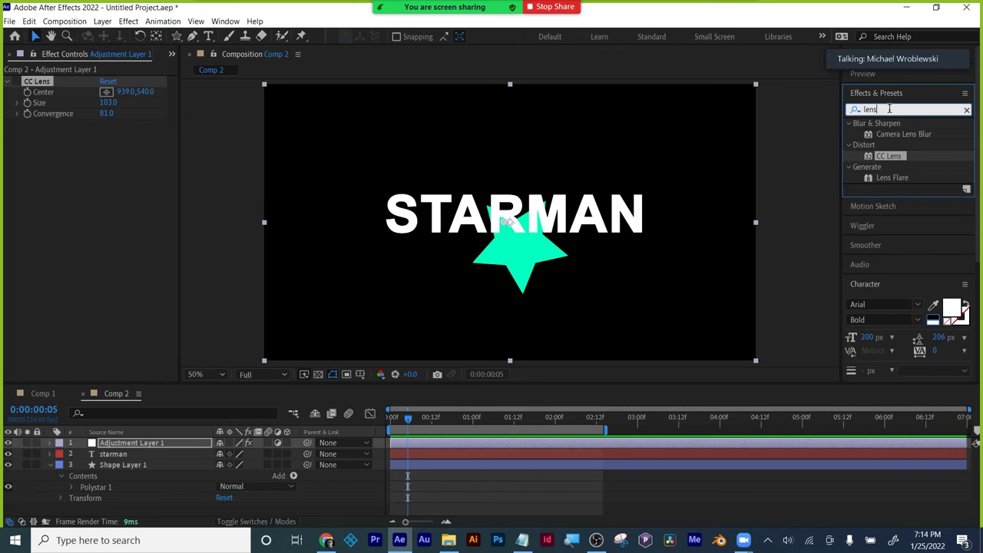
text(bl)
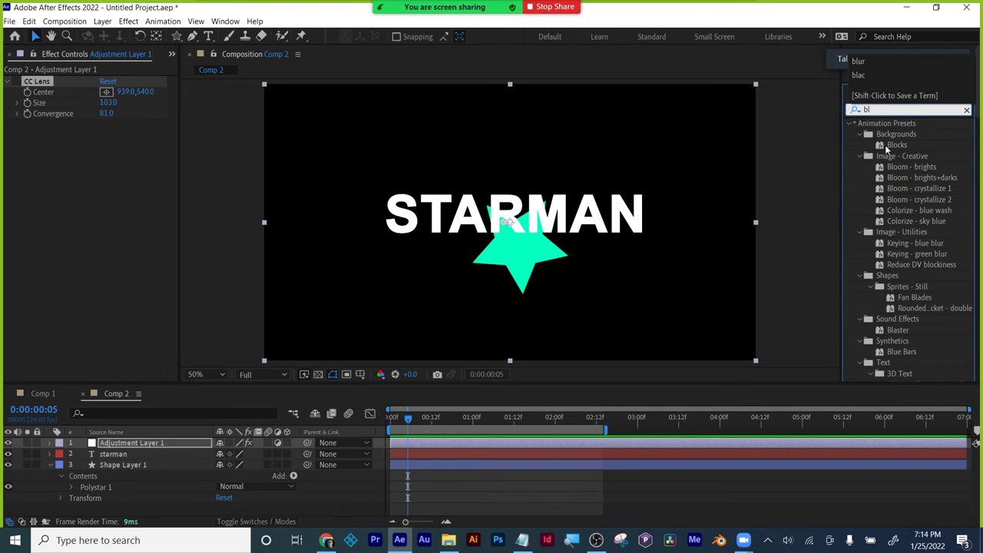
key(BackSpace)
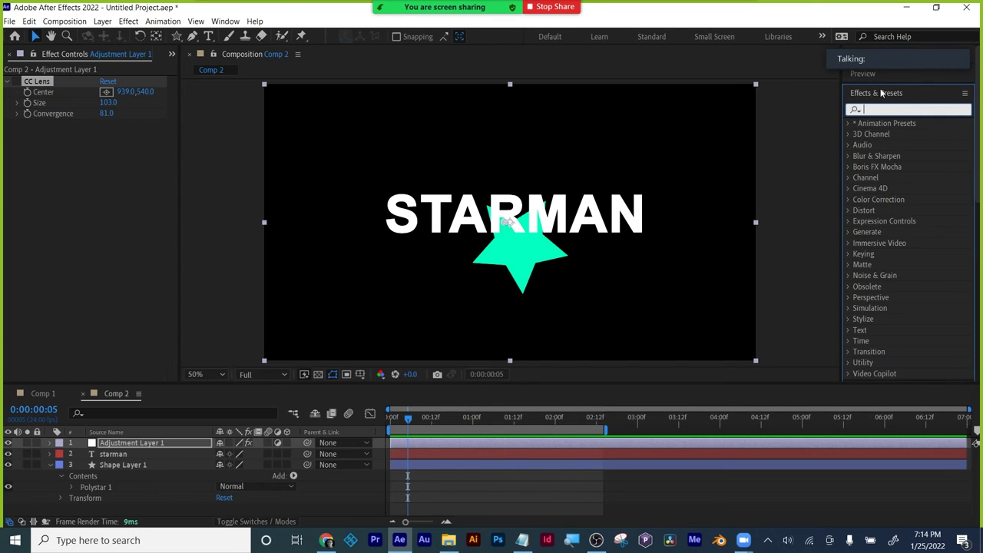
click(849, 209)
scroll(916, 215, down, 2)
drag(885, 165, 529, 445)
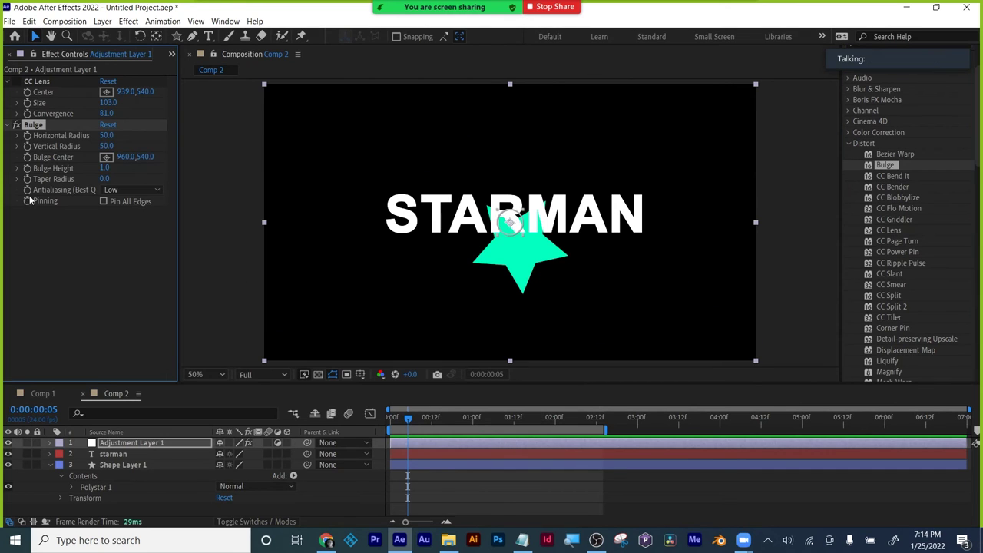
- Try the Bulge at horizontal radius 482, vertical radius 309 and height 1.3, and delete the effect
drag(102, 146, 175, 146)
drag(106, 135, 364, 136)
drag(102, 168, 125, 169)
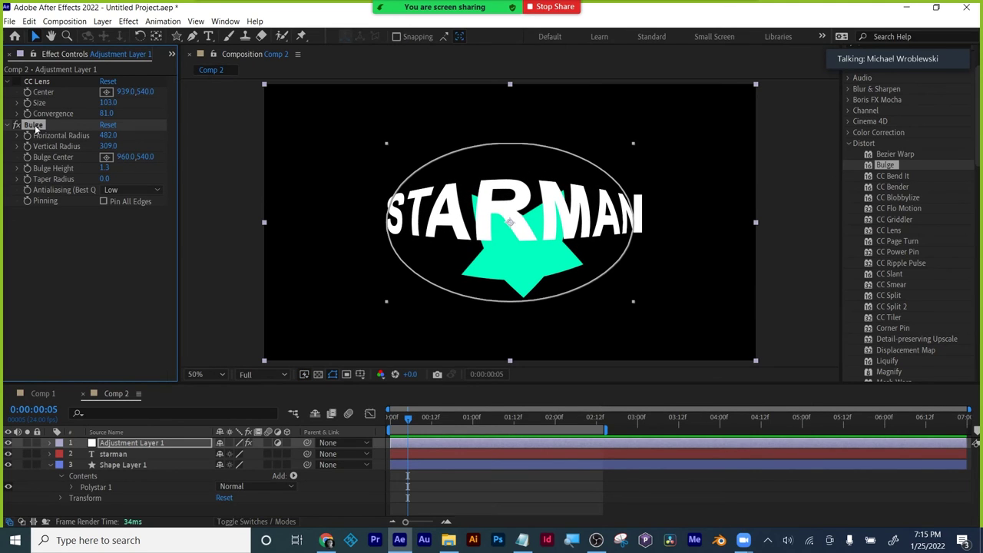
key(Delete)
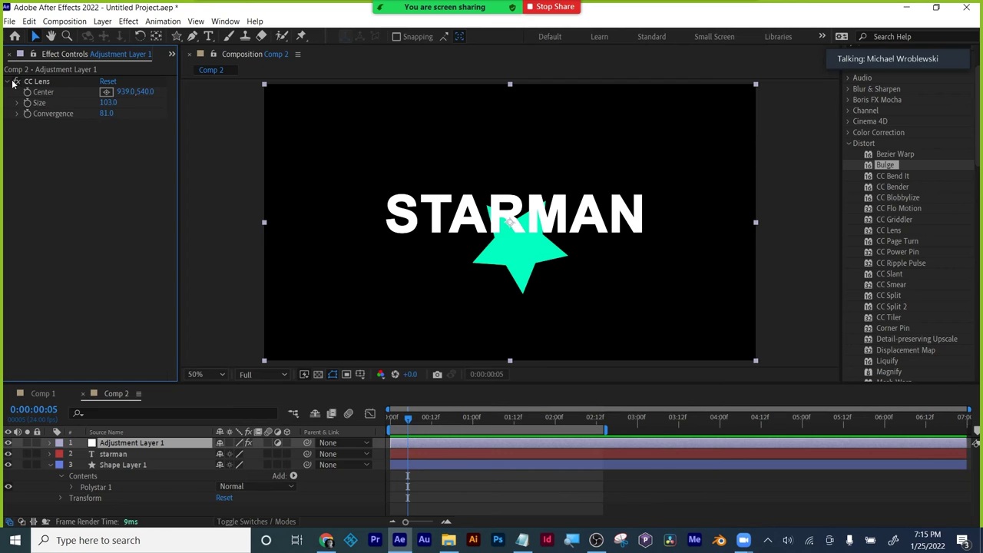
- Re-enable CC Lens to try it at size 131, and delete it from the adjustment layer
click(13, 84)
drag(108, 102, 129, 103)
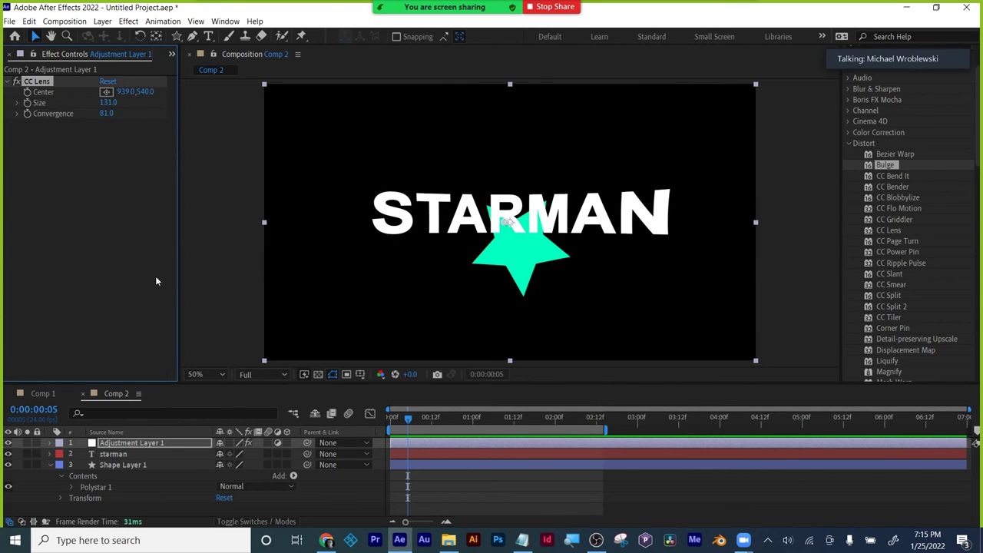
key(Delete)
- Collapse the star layer's properties and the Distort effects category, and place the playhead at 0:00:00:22
scroll(566, 222, up, 2)
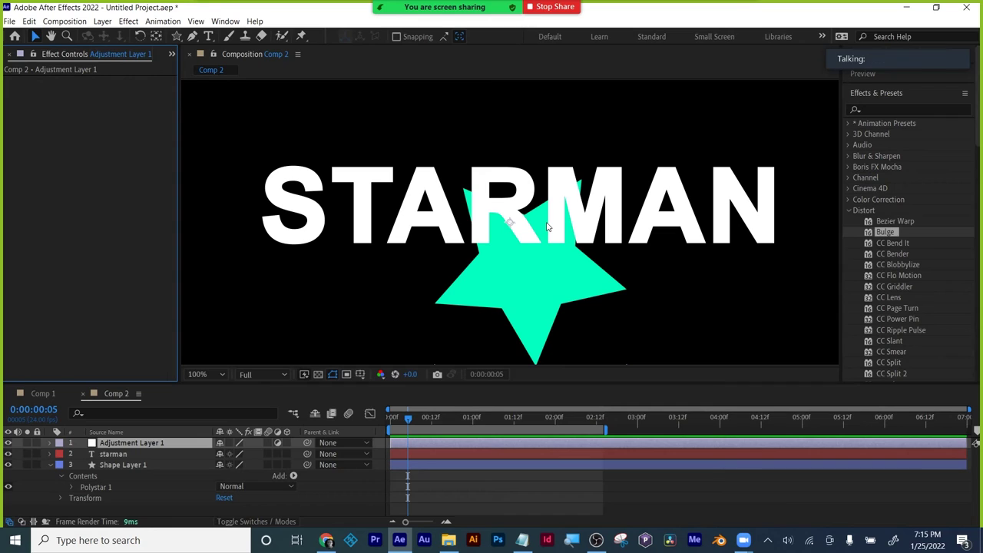
drag(410, 421, 390, 421)
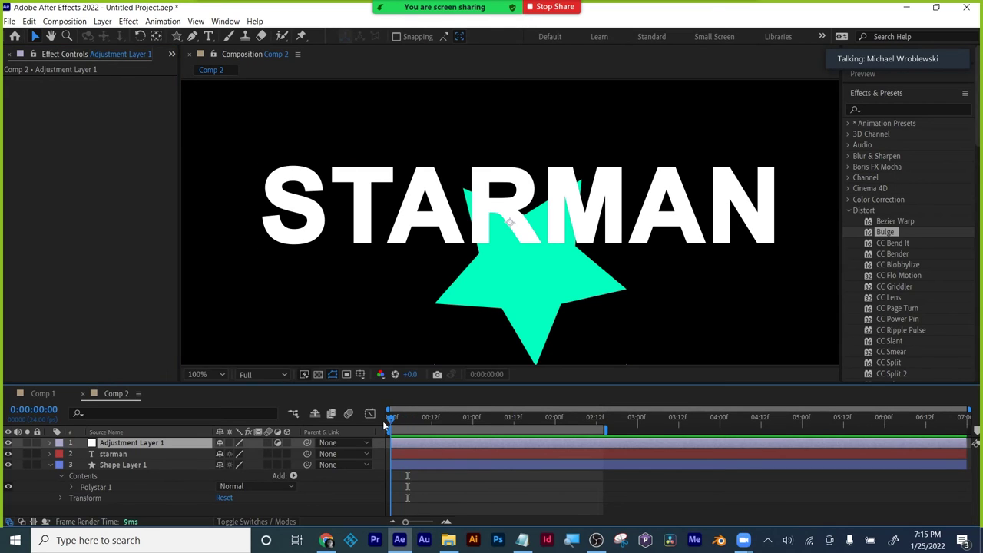
click(50, 464)
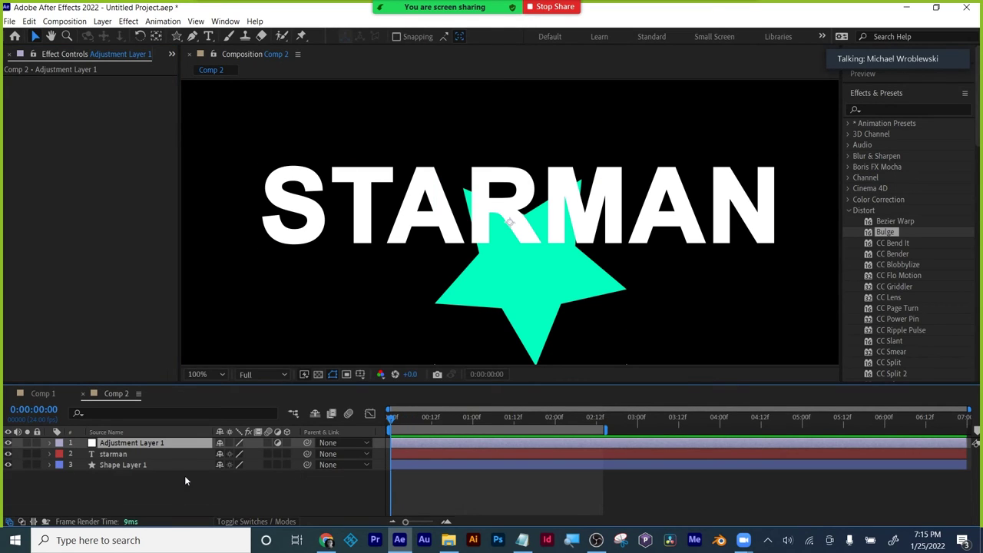
drag(390, 418, 461, 414)
scroll(539, 317, down, 2)
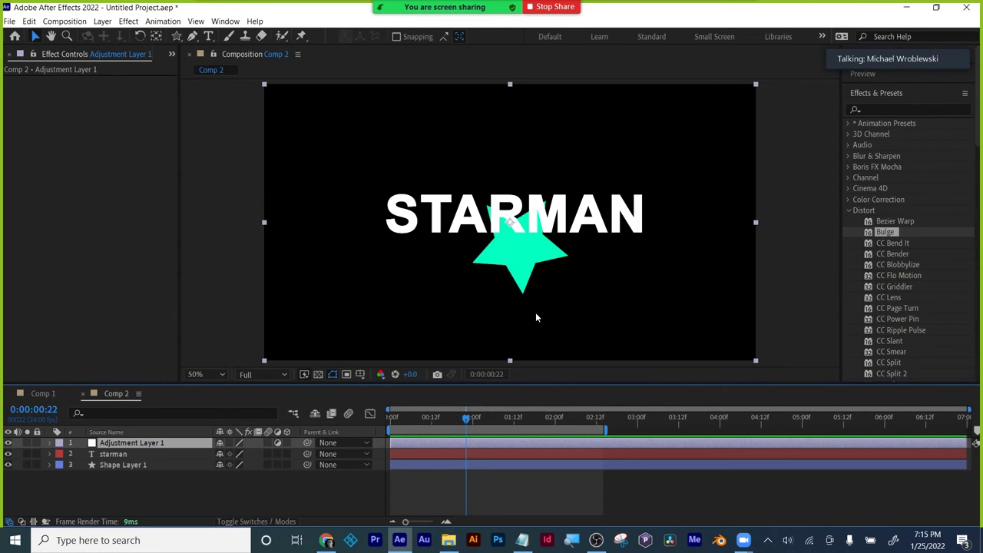
click(849, 210)
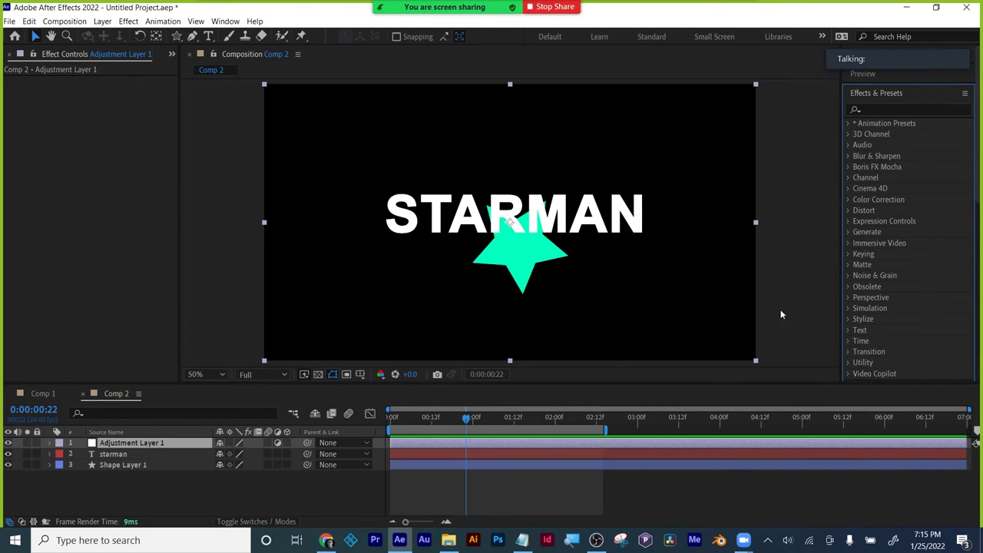
- Switch to the Canvas course in the browser, open ART228_MW.pdf from the syllabus and examine the project requirements around page 5
key(alt+Tab)
click(144, 290)
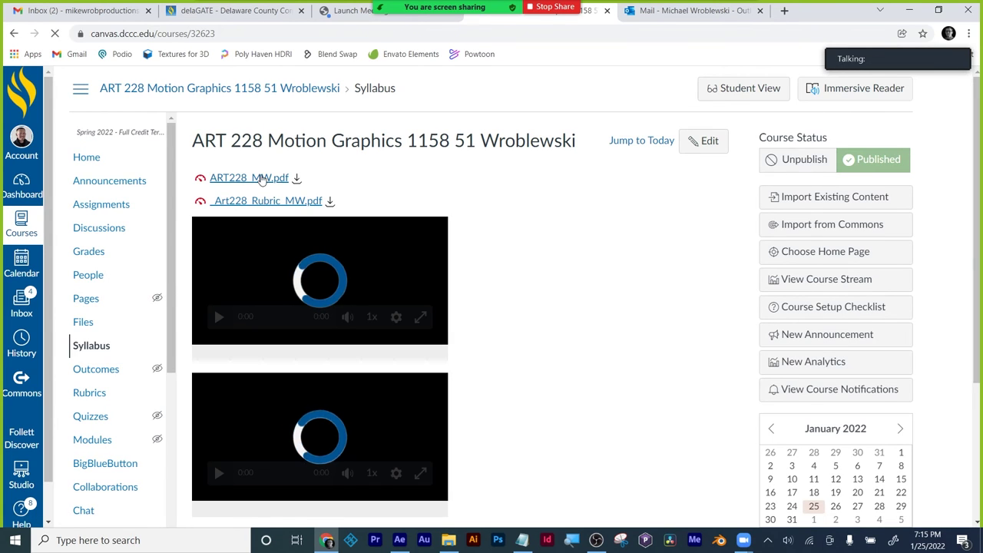
click(261, 178)
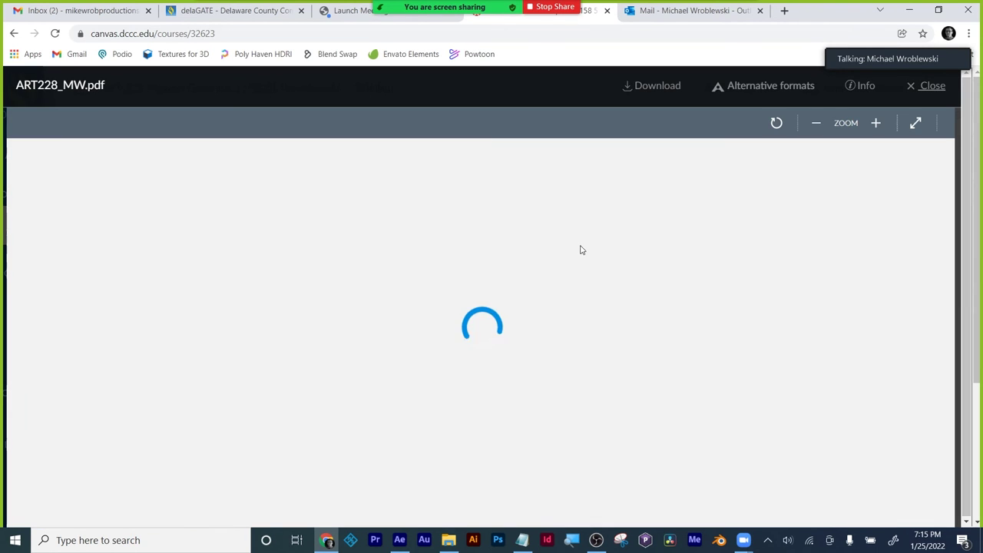
scroll(548, 305, down, 5)
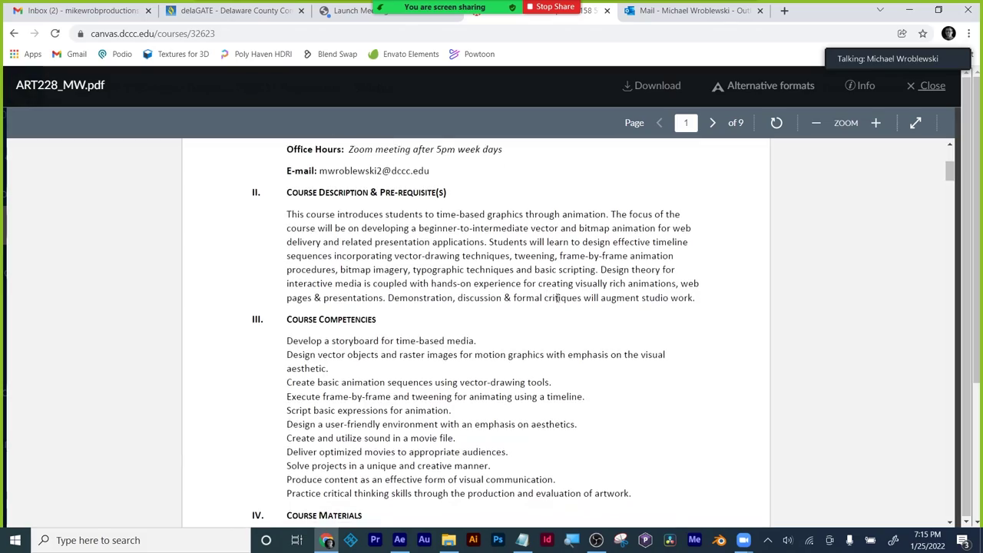
scroll(546, 302, down, 10)
scroll(549, 295, down, 15)
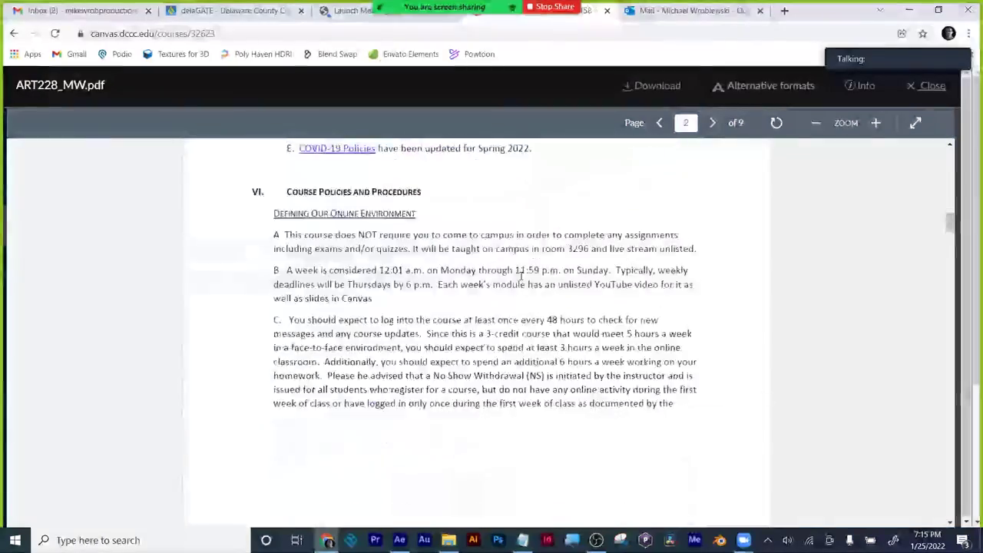
scroll(522, 290, down, 10)
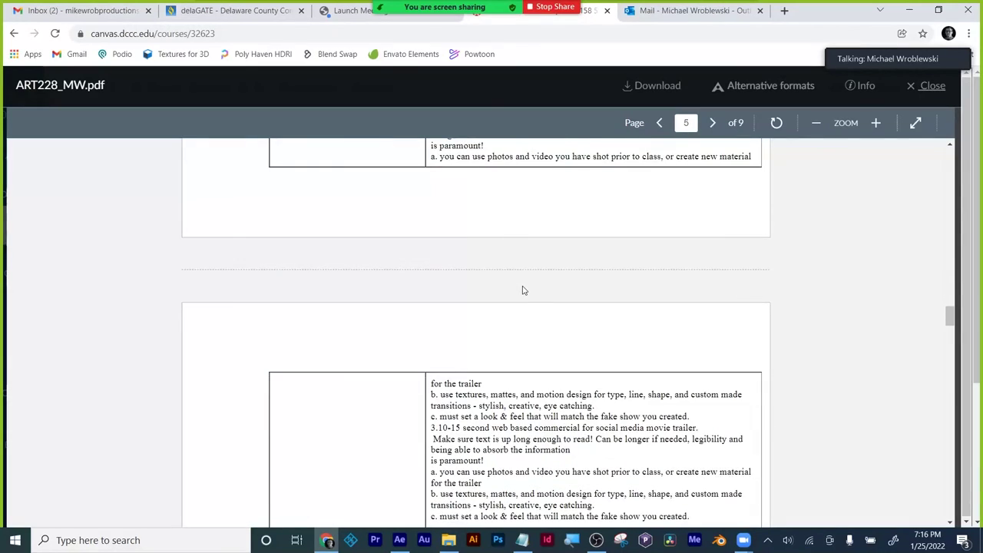
- Examine the Graded Assignments table on page 4, highlighting the movie logo's due date and its required length in seconds
scroll(523, 290, up, 4)
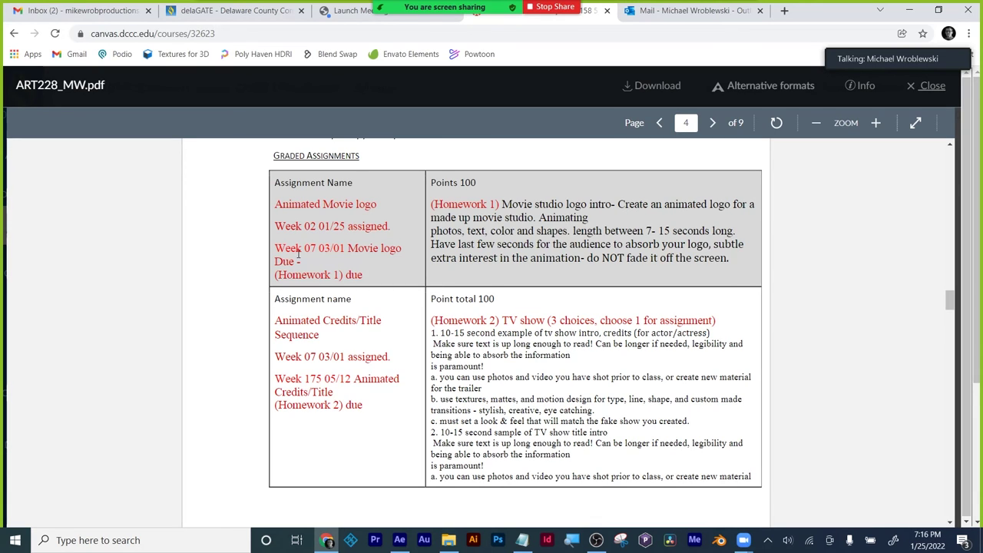
drag(303, 248, 360, 250)
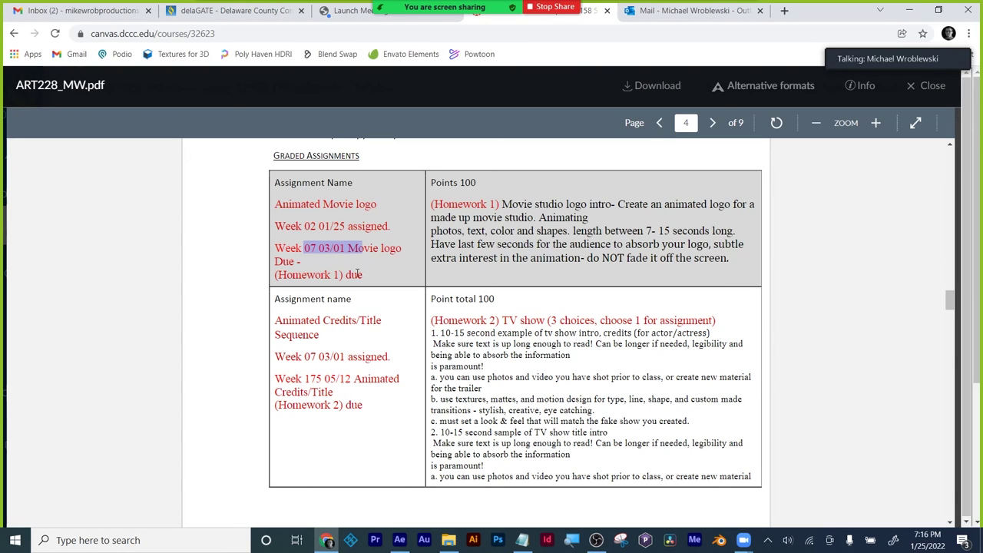
click(720, 209)
drag(646, 231, 671, 230)
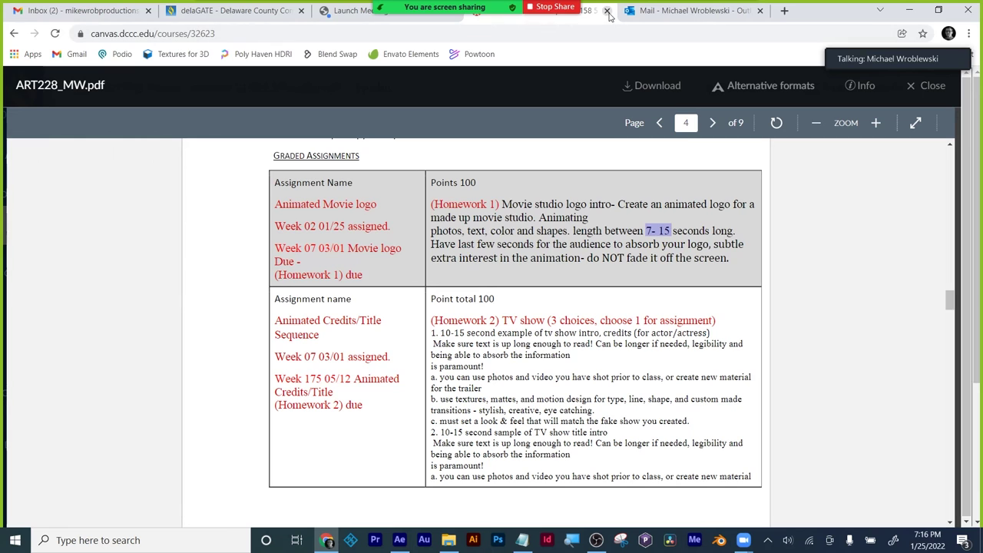
- Switch back to After Effects, place the playhead at 0:00:01:06, and apply the Glow effect to the star layer
click(910, 10)
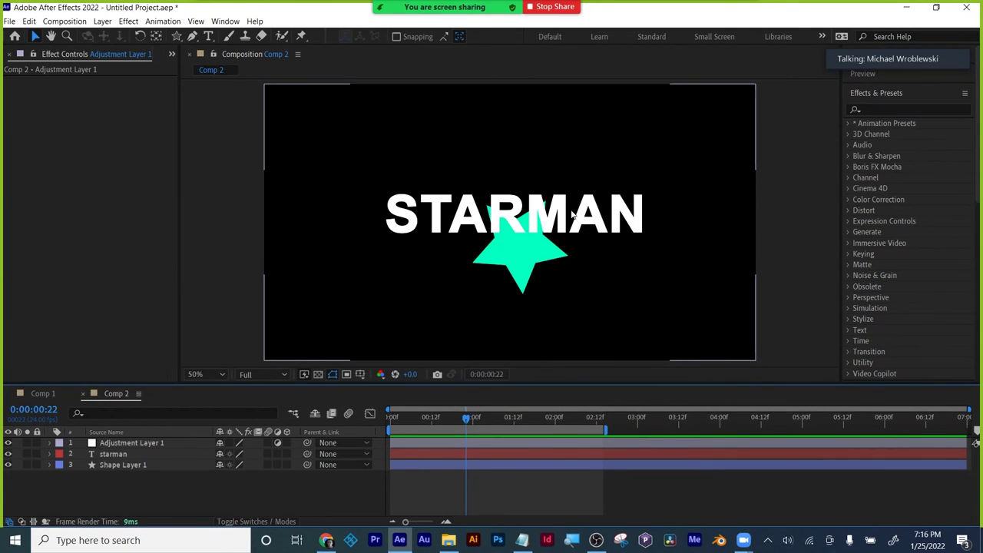
click(502, 239)
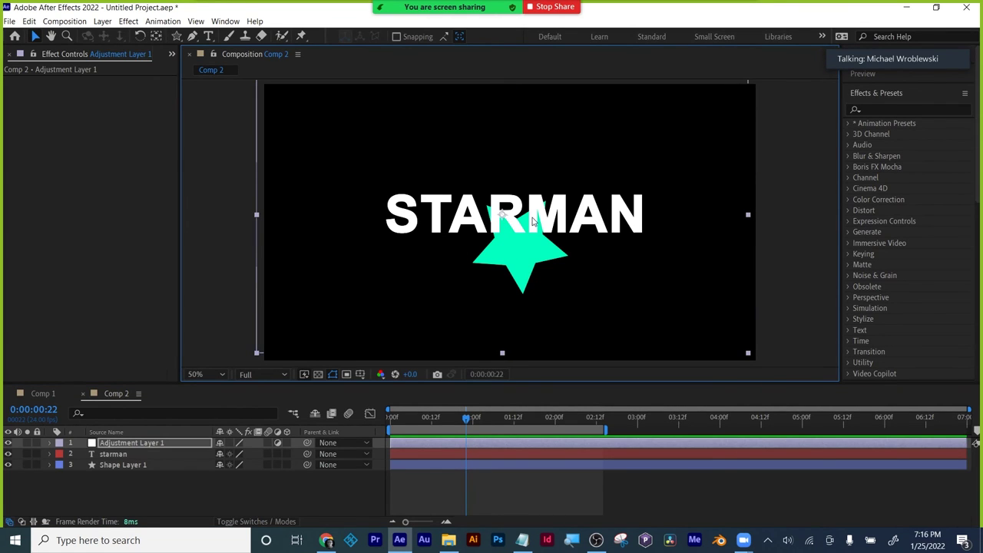
drag(464, 417, 503, 430)
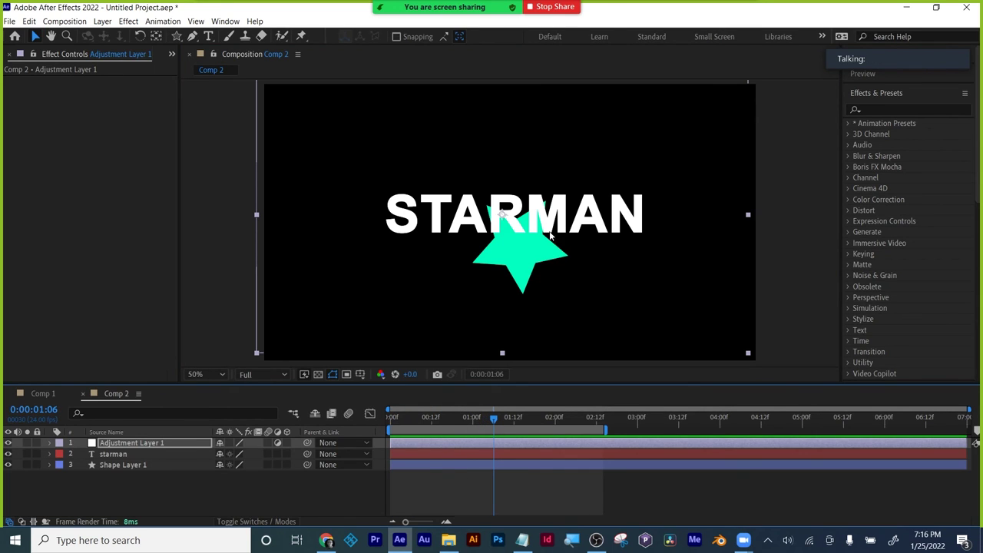
click(891, 112)
text(low)
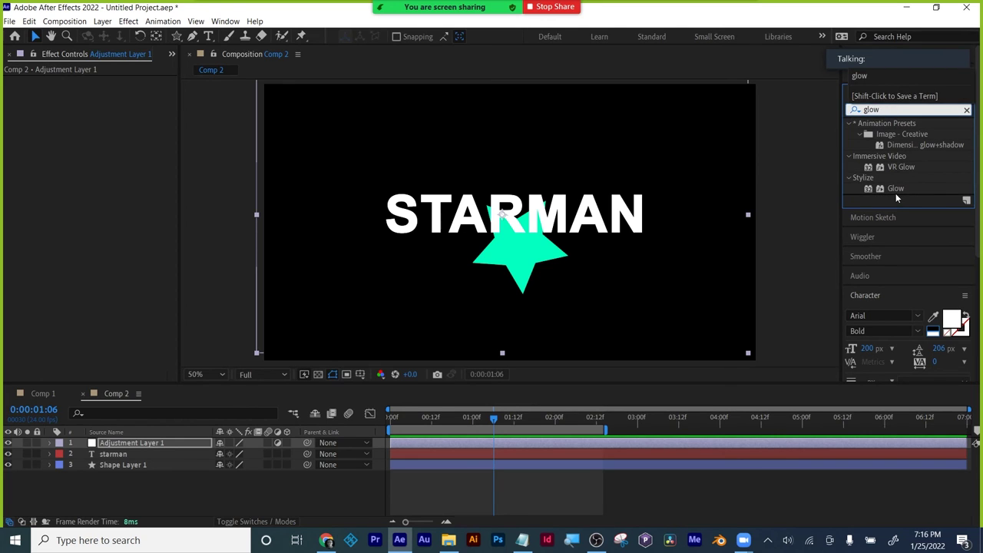
drag(896, 189, 543, 464)
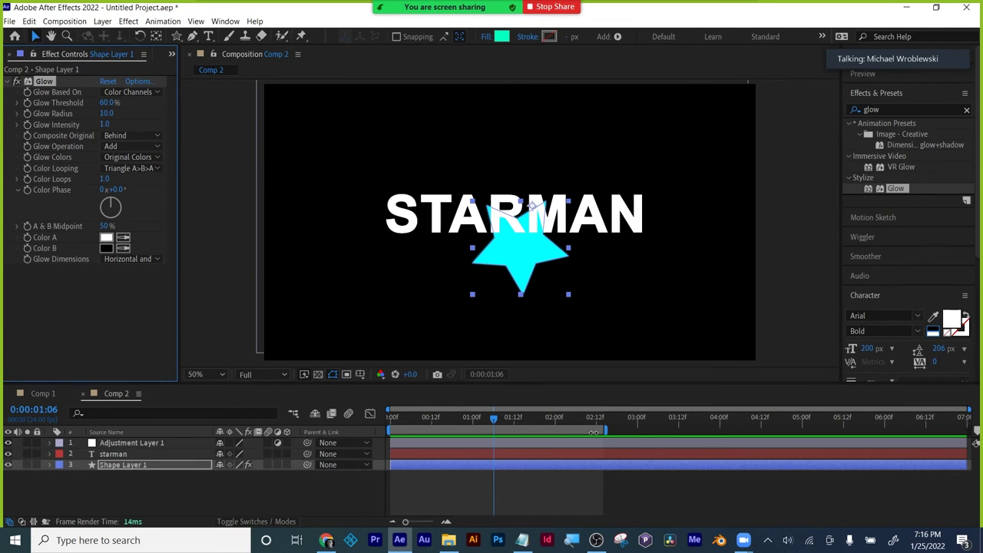
- Extend the work area to about 5.7 seconds, and set Glow Threshold to 73.3%, Glow Radius to 179 and Glow Intensity to 1.5
drag(607, 430, 859, 430)
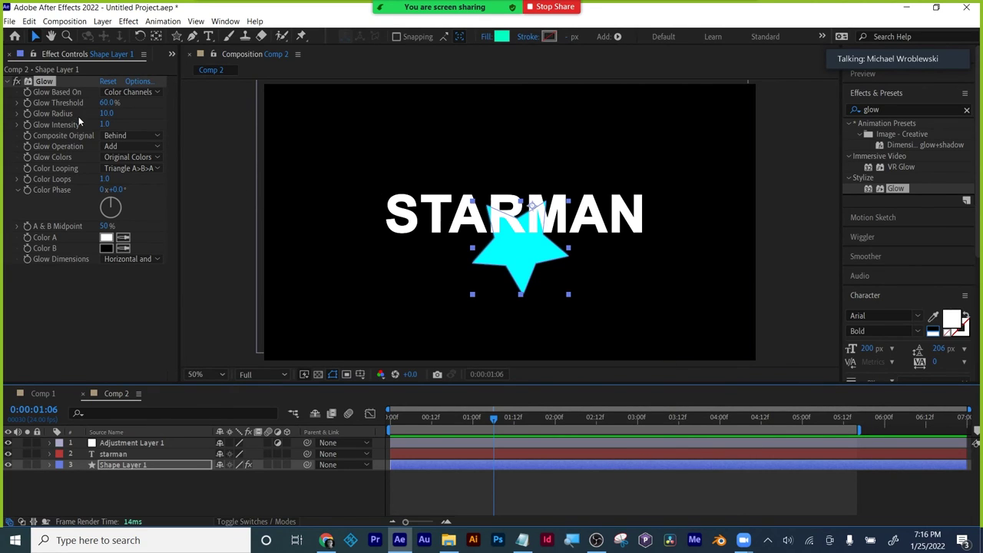
drag(109, 103, 215, 116)
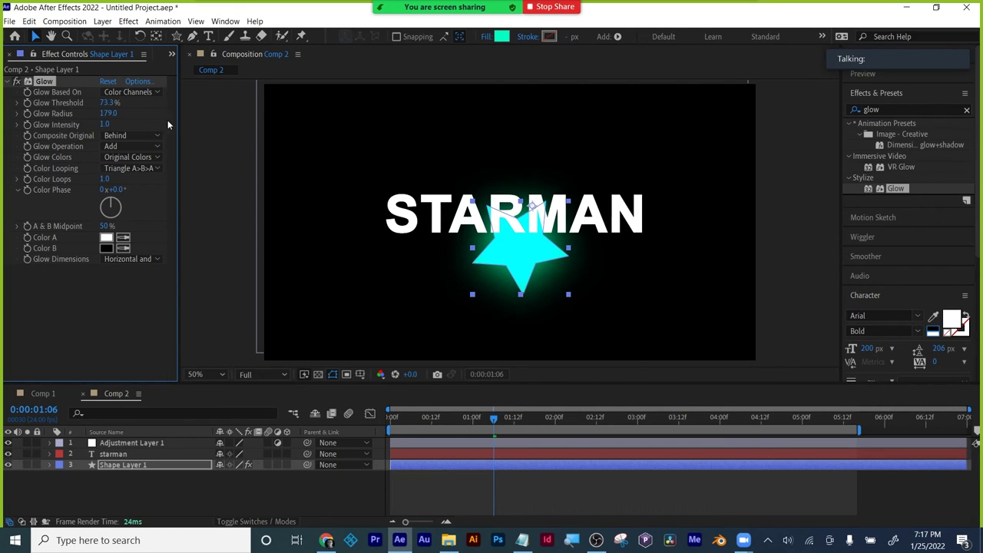
drag(106, 124, 115, 125)
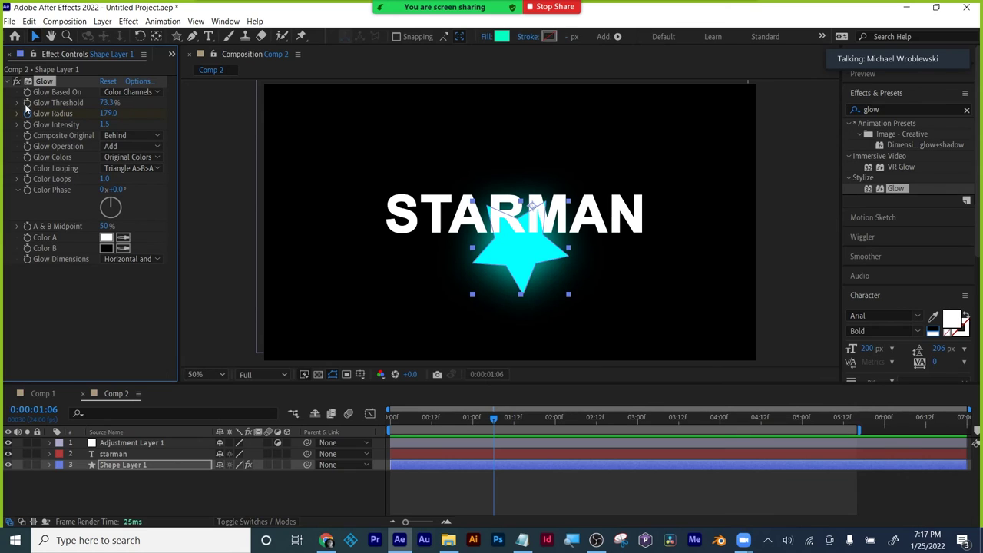
- Animate the star's Glow Radius: 148 at 0:00:02:15, a smaller radius at 0:00:04:08 and a much larger one at 0:00:05:11
drag(574, 421, 608, 419)
mouse_move(108, 113)
mouse_down()
mouse_move(236, 122)
mouse_move(104, 122)
mouse_up()
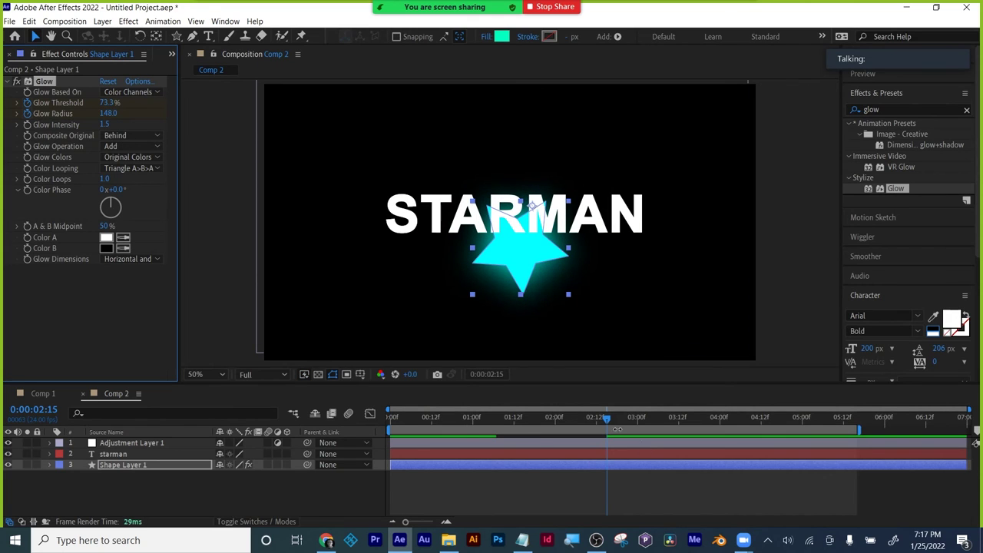
drag(660, 418, 738, 417)
drag(108, 113, 89, 114)
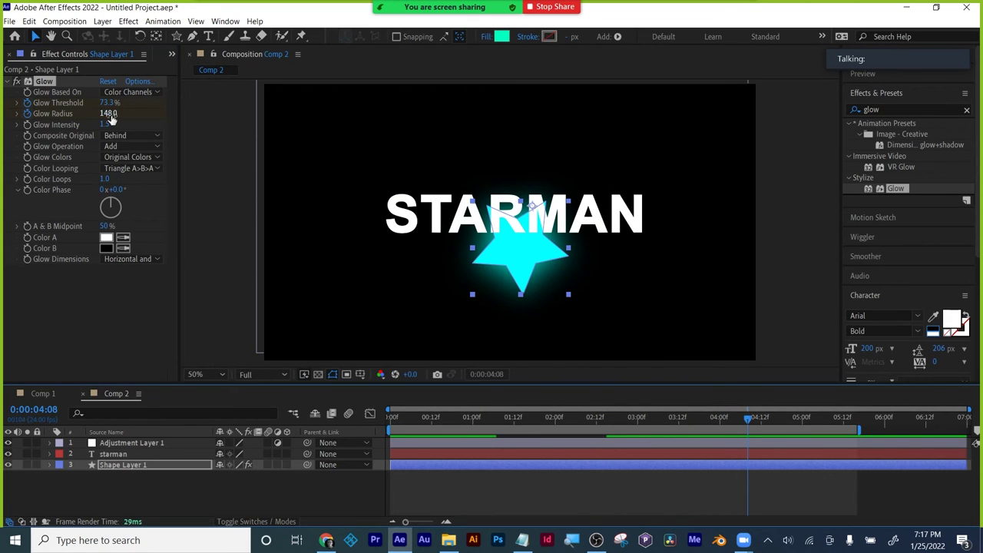
drag(739, 430, 841, 417)
drag(112, 113, 318, 113)
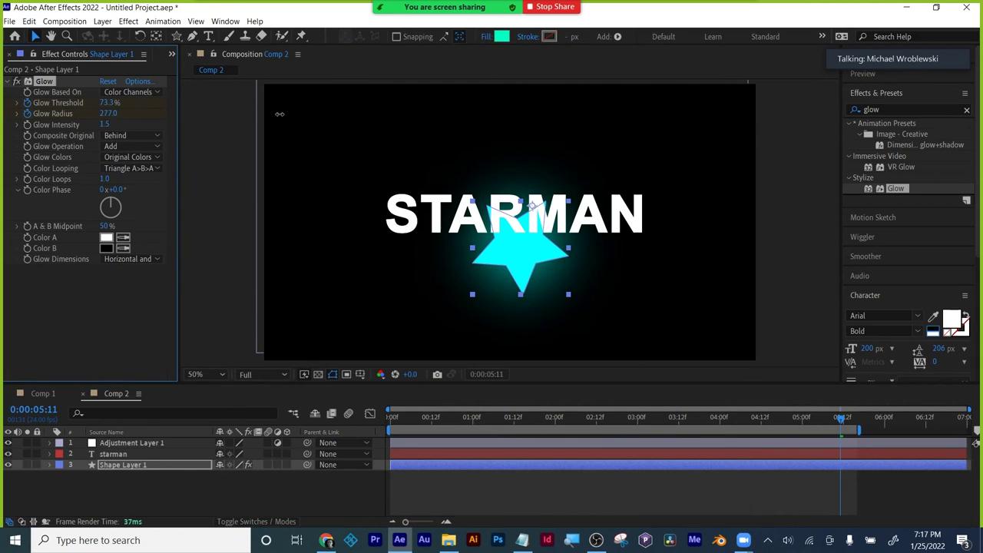
- Preview the pulsing glow from the start of the composition, and place the playhead at 0:00:05:08
click(522, 509)
key(Home)
key(space)
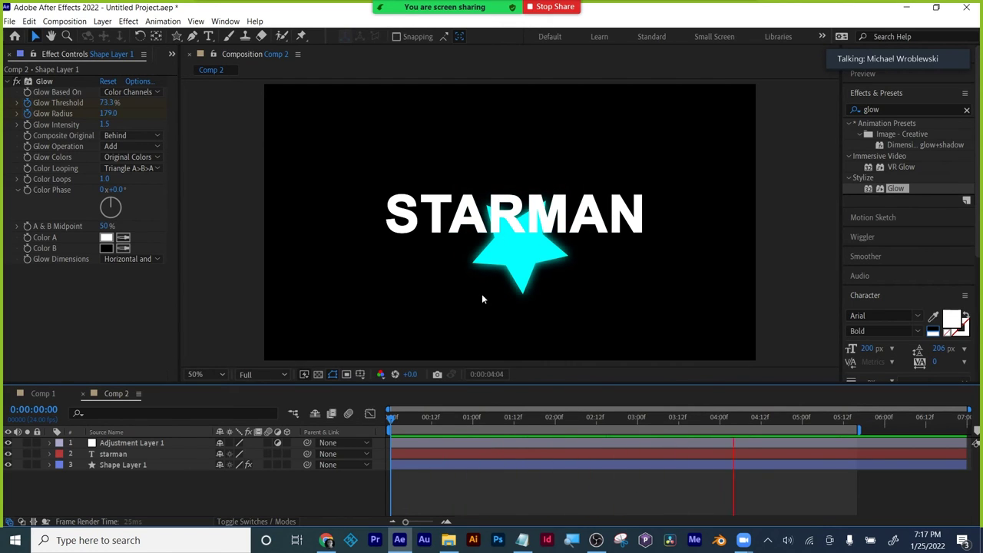
key(space)
key(space)
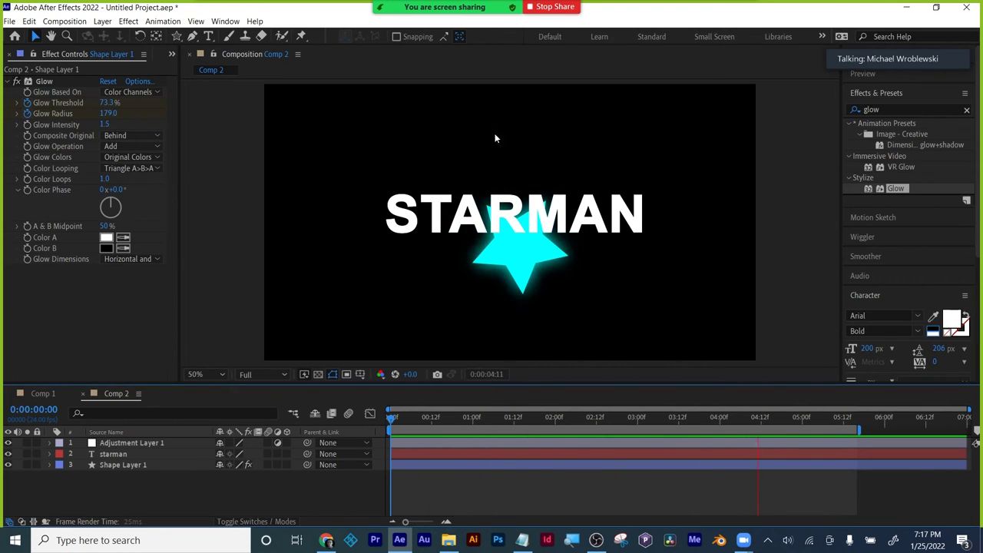
key(space)
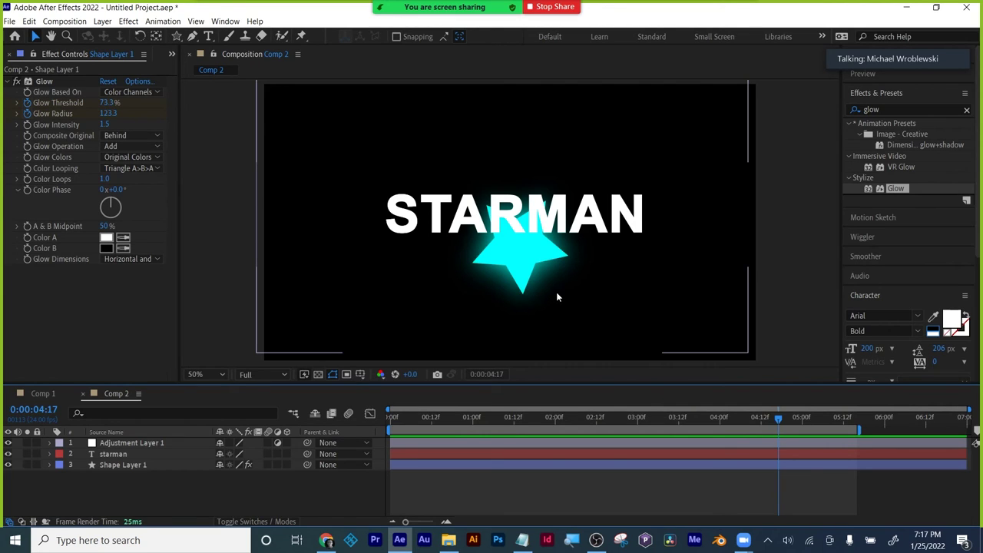
click(484, 224)
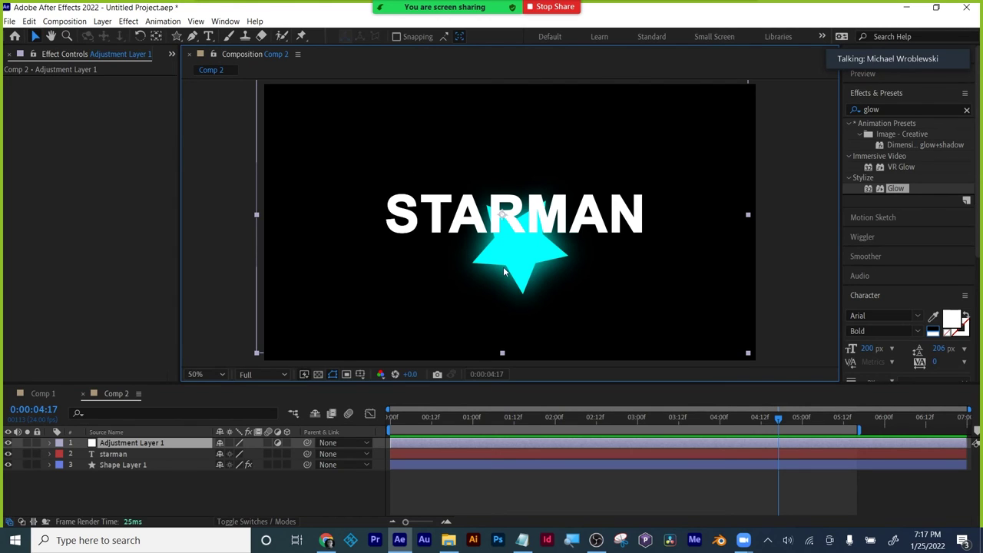
click(543, 482)
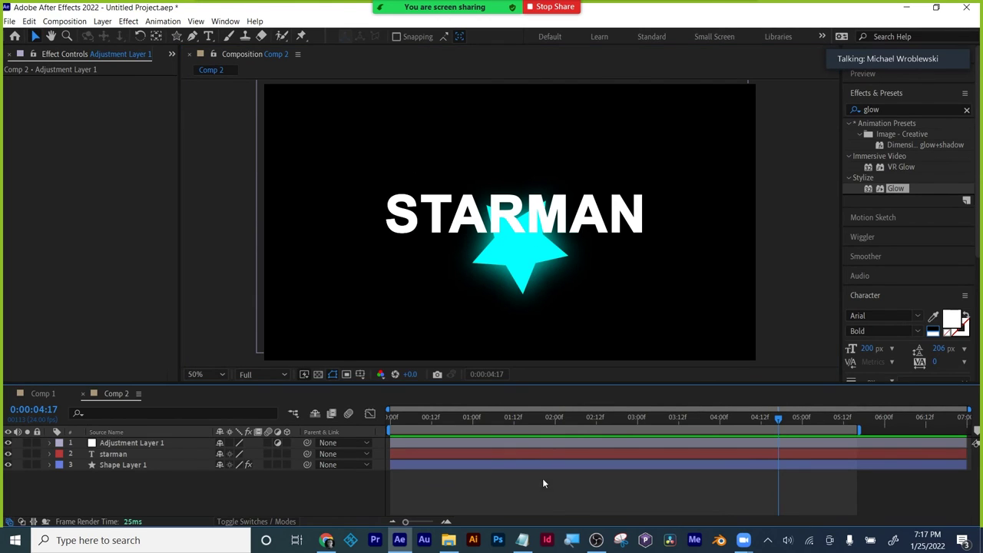
drag(776, 420, 831, 415)
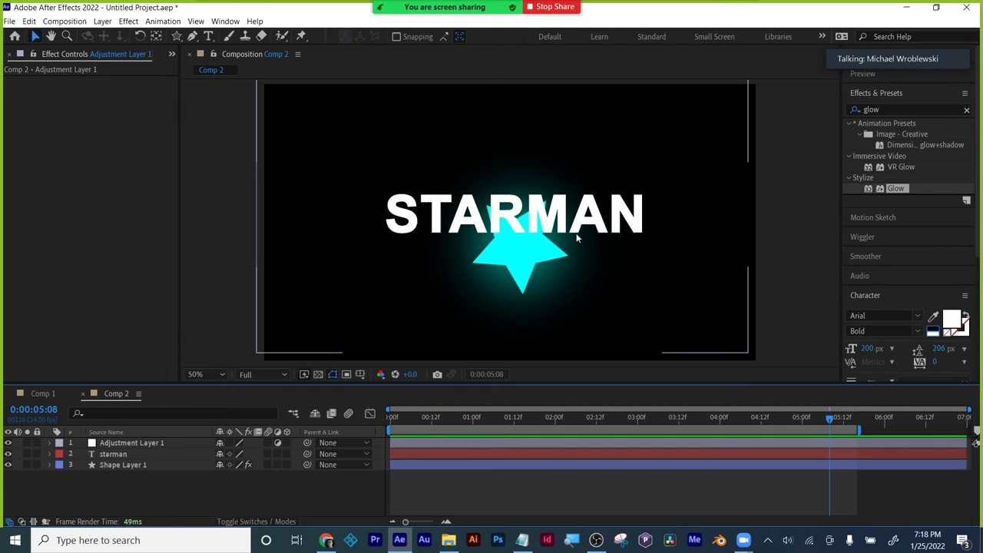
- Delete all three layers from Comp 2, and draw the curved hilt of a sword with the Pen tool
drag(163, 472, 145, 415)
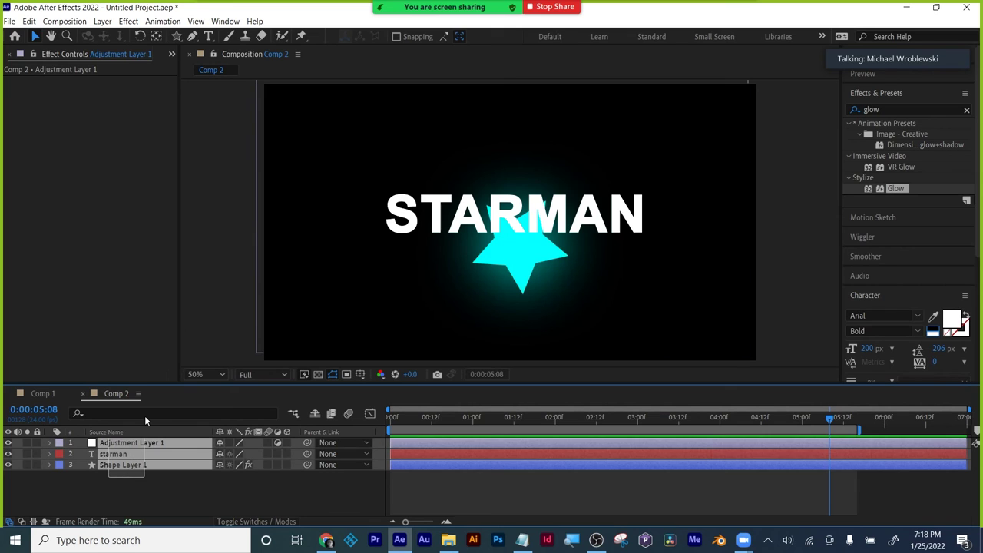
key(Delete)
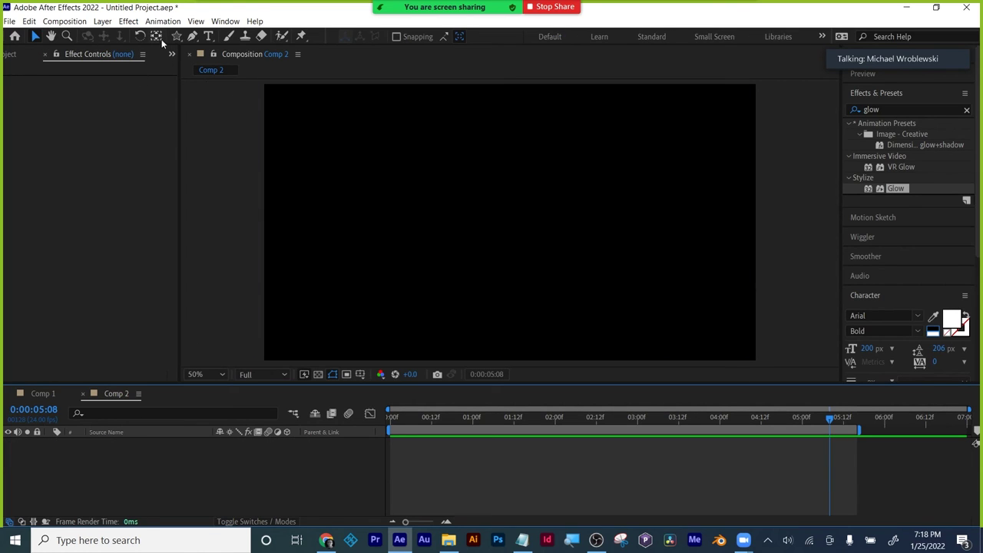
click(192, 36)
mouse_move(385, 199)
mouse_down()
mouse_move(386, 215)
mouse_move(329, 209)
mouse_up()
click(372, 166)
click(301, 233)
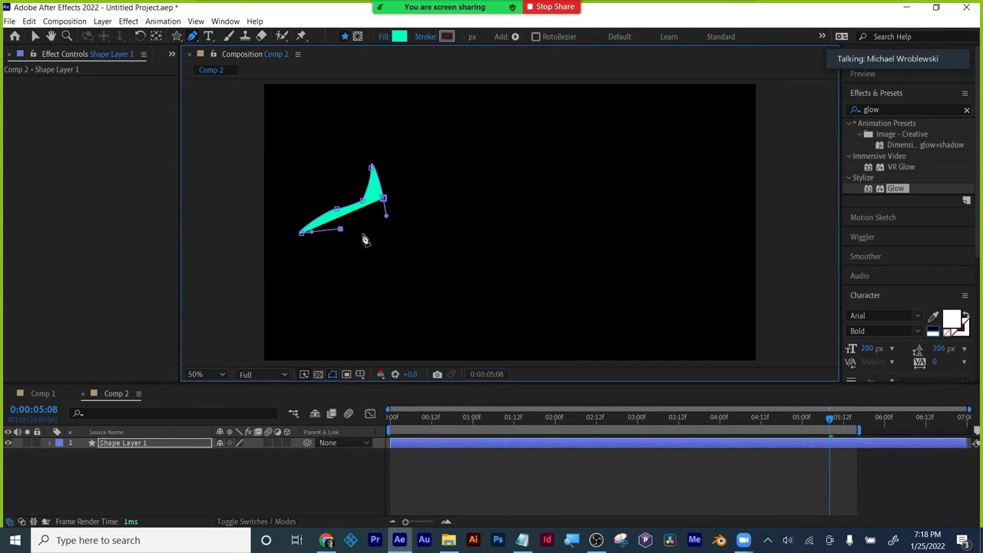
drag(368, 256, 388, 239)
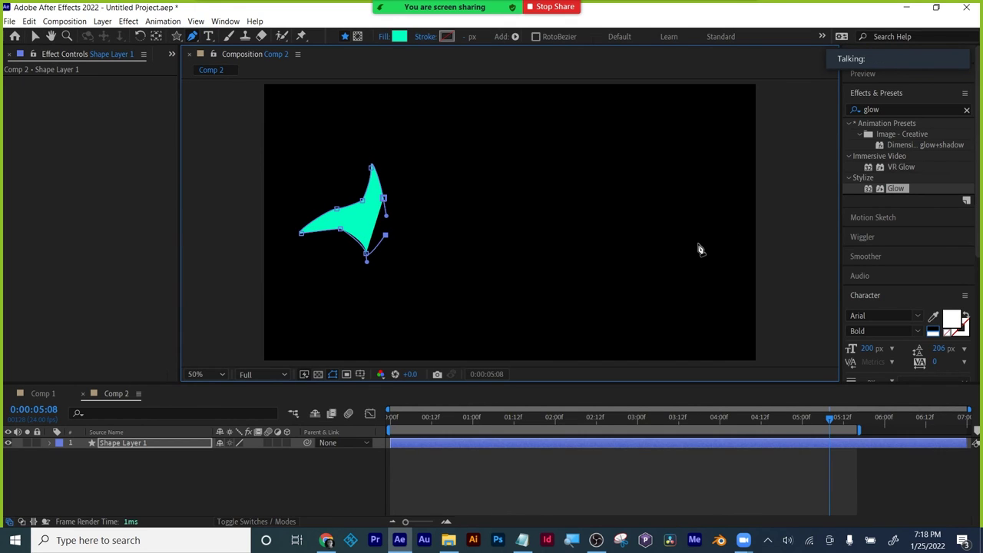
- Extend the path into a long pointed blade across the composition, and close it to complete the sword shape
click(697, 244)
click(728, 211)
click(693, 199)
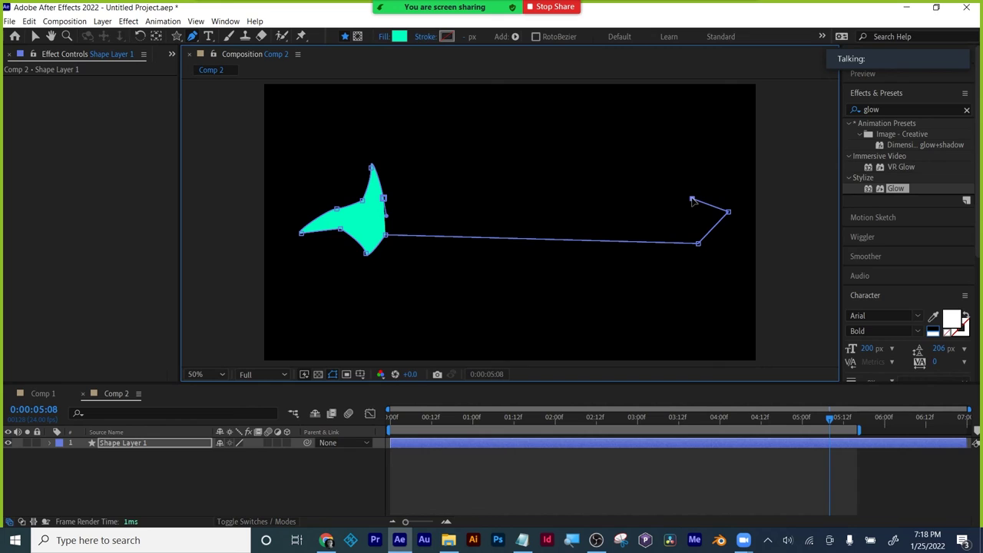
click(386, 202)
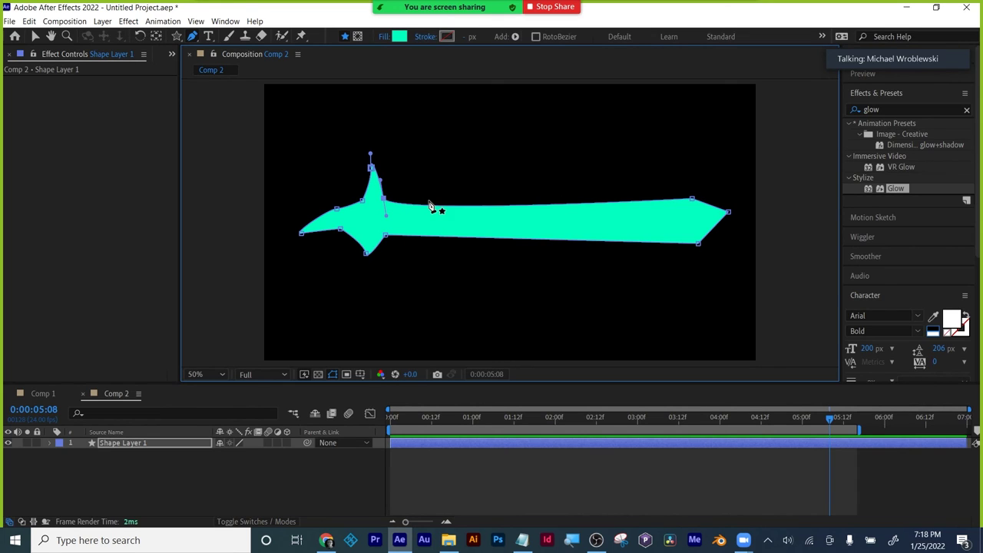
click(34, 39)
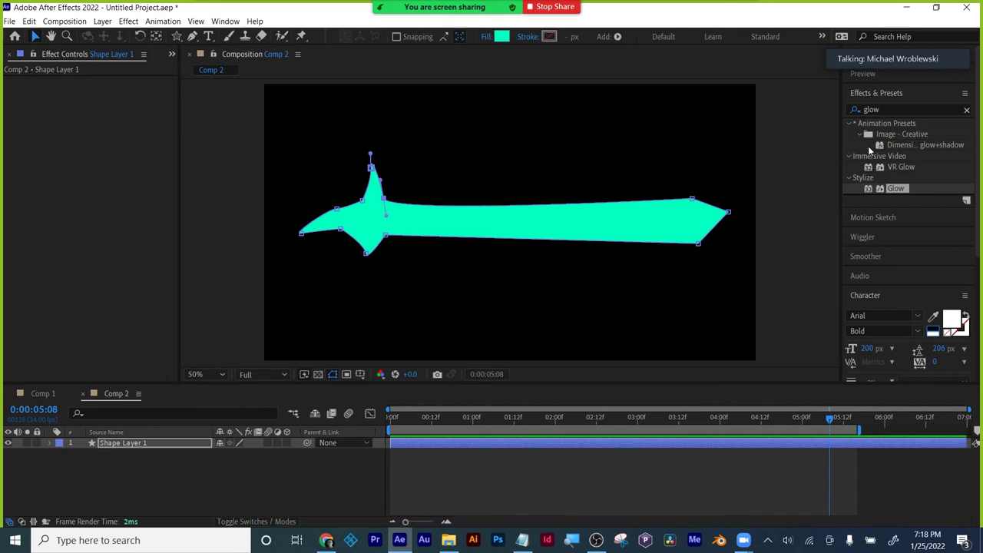
- Search the effects for "light" and apply CC Light Sweep to the sword layer
click(886, 109)
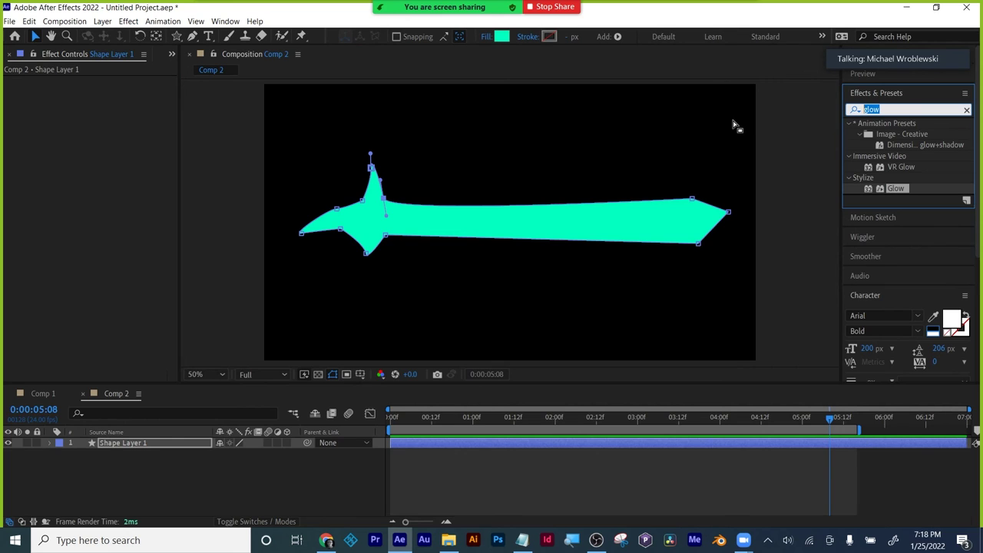
text(light)
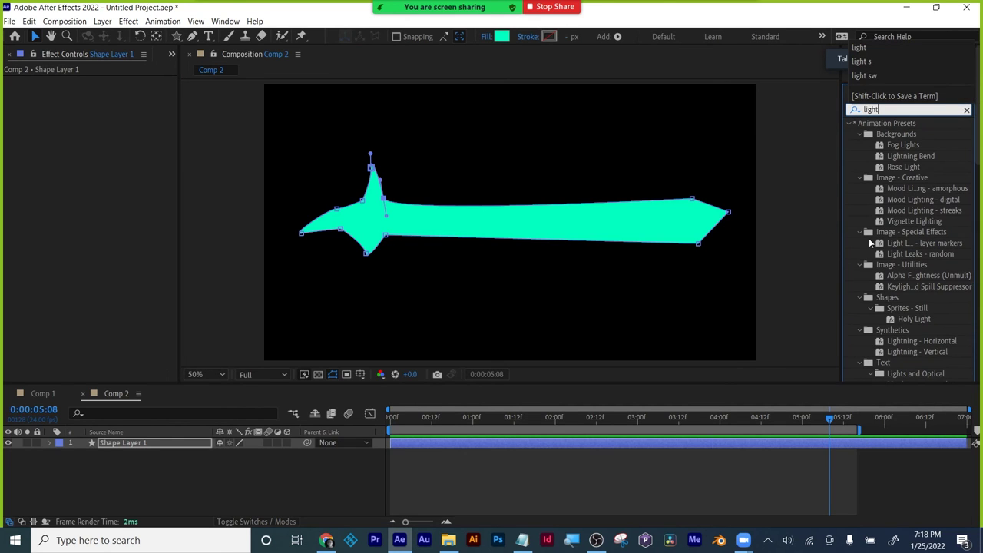
scroll(919, 239, down, 7)
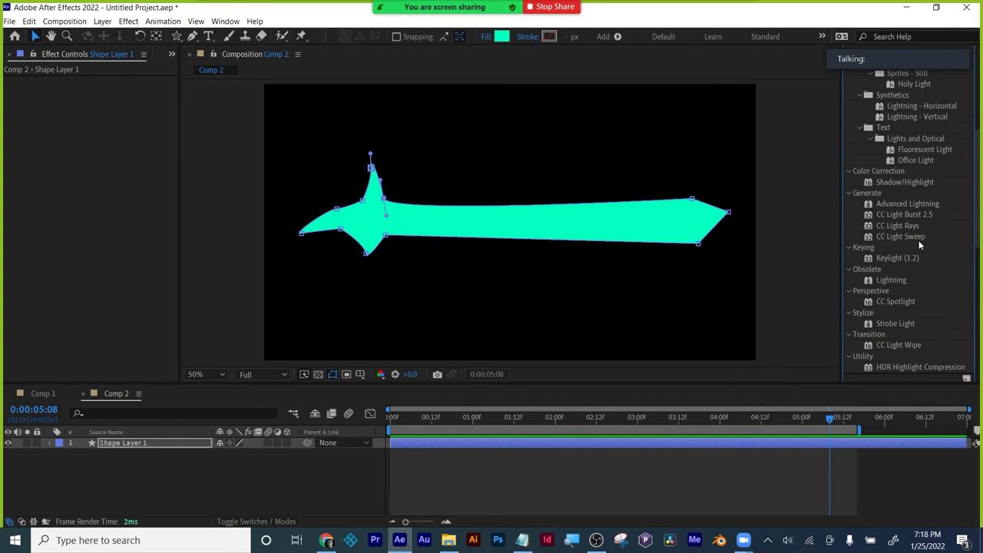
drag(915, 238, 527, 445)
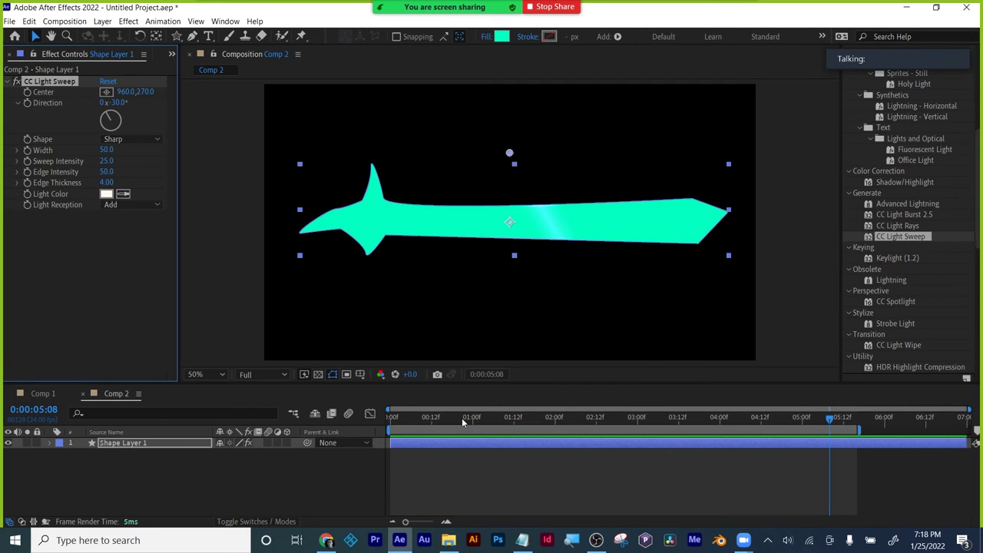
- Return to 0:00:00:00 and place the Light Sweep center near the sword's hilt, at 499, 520
drag(462, 418, 387, 428)
drag(124, 91, 139, 92)
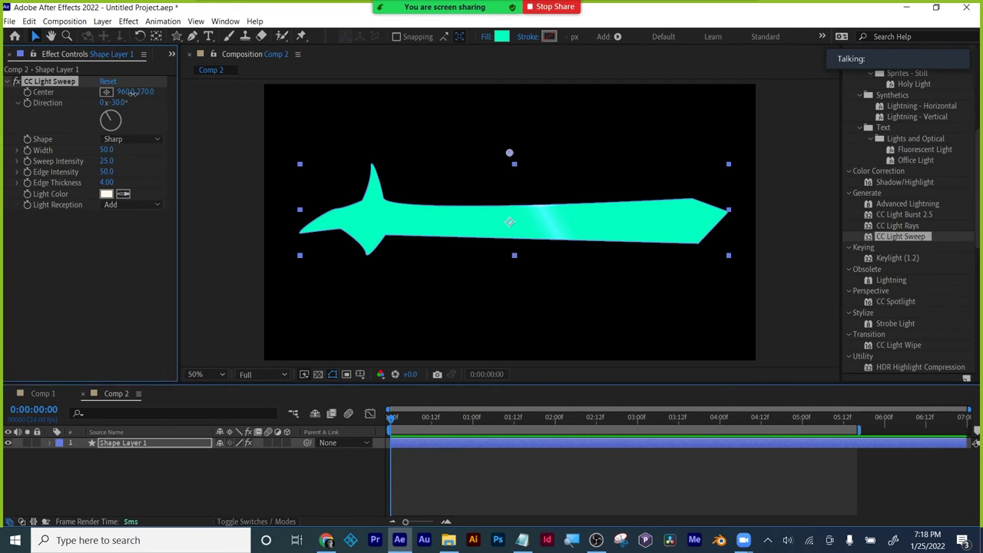
drag(539, 153, 395, 228)
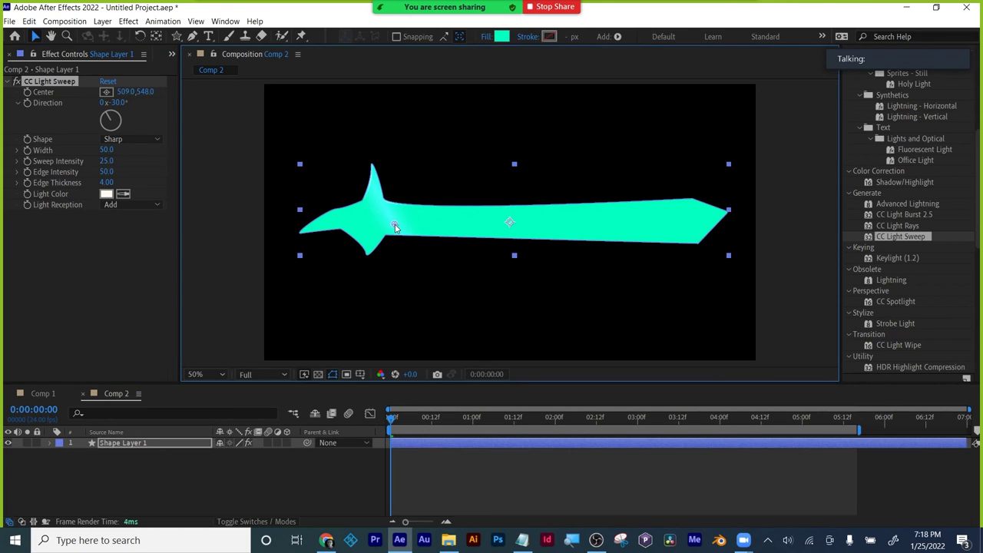
- Change the sword's fill color to a medium-dark gray
click(501, 36)
drag(461, 419, 450, 407)
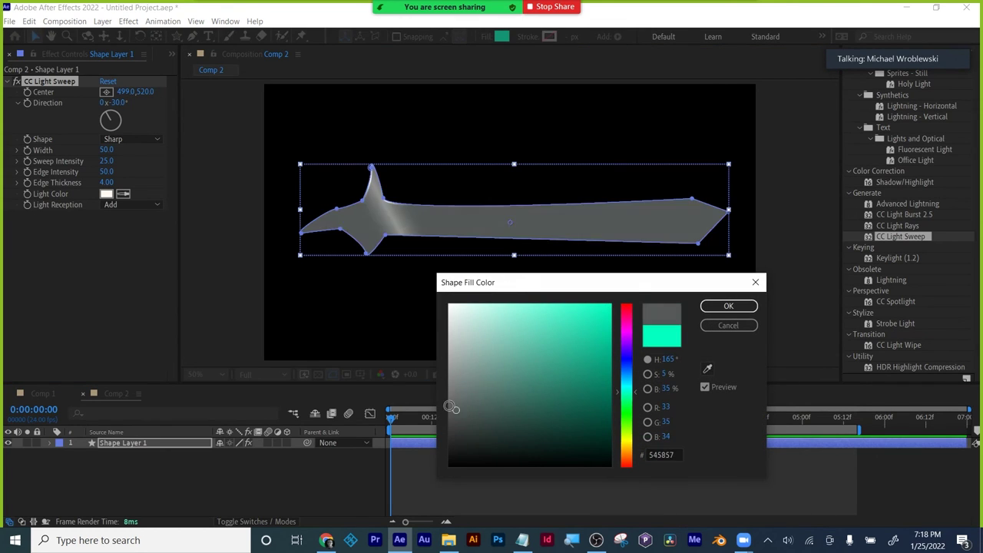
click(707, 306)
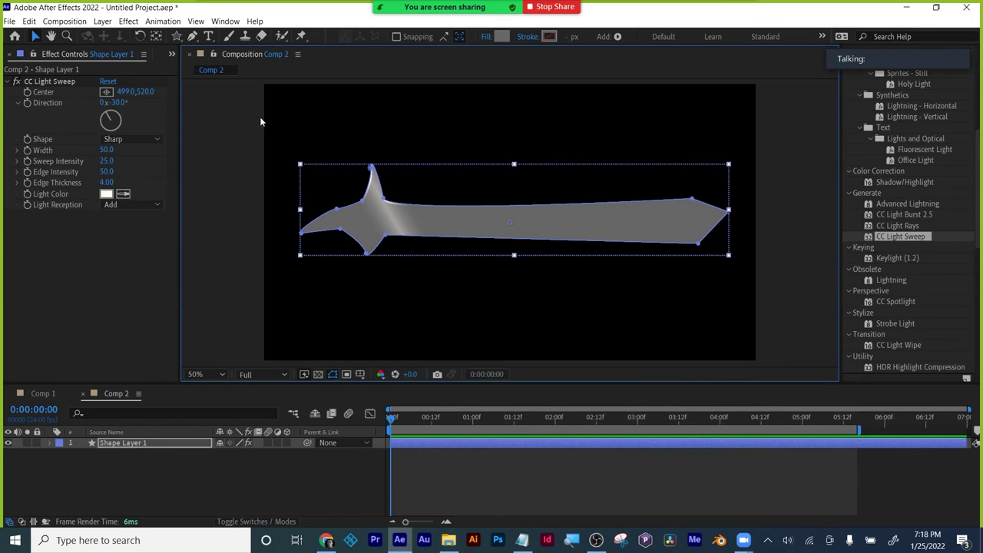
- Shift the CC Light Sweep center along the blade to 1203, 520, and switch the effect off
drag(125, 92, 630, 145)
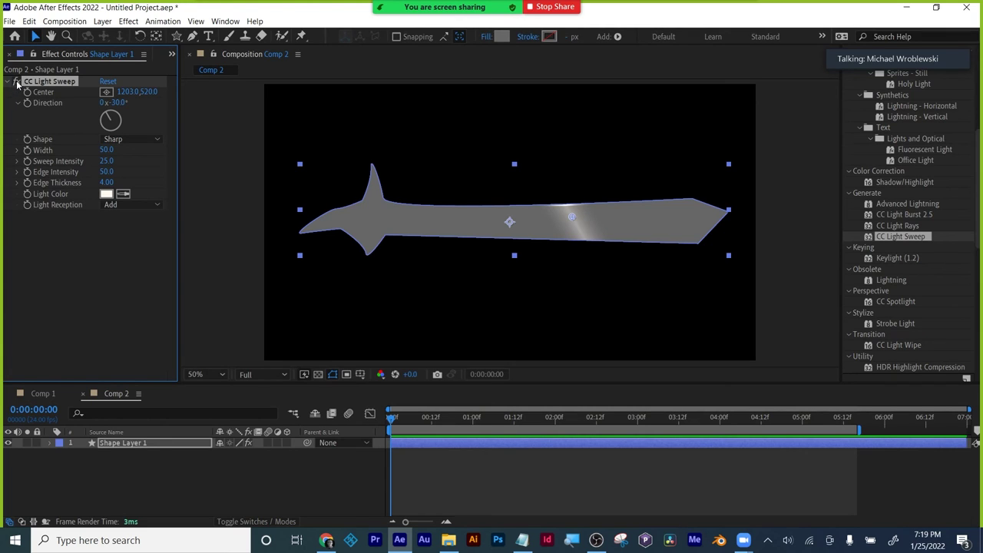
click(17, 82)
click(7, 82)
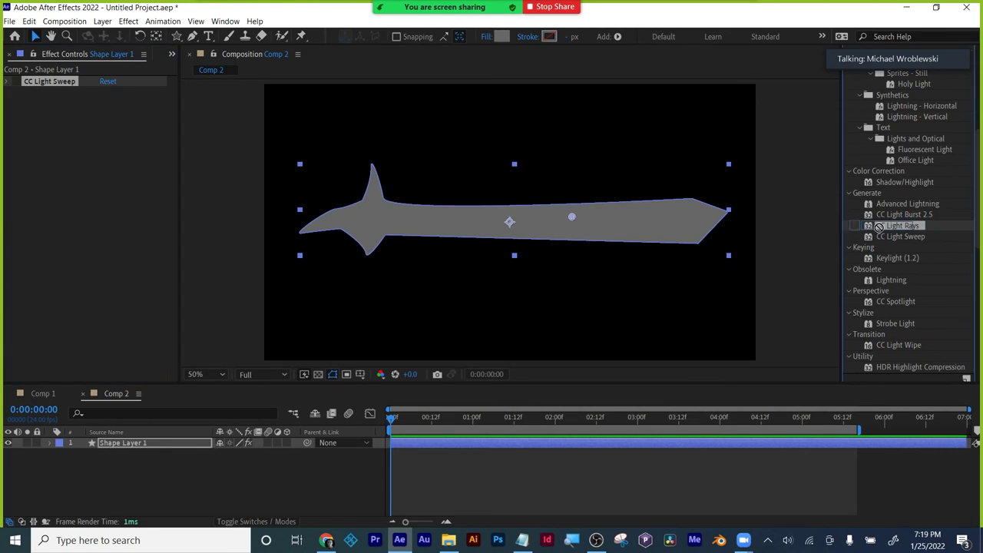
- Try CC Light Rays on the sword with its center near the blade's tip at 1552, 554, and remove the effect
drag(898, 226, 640, 446)
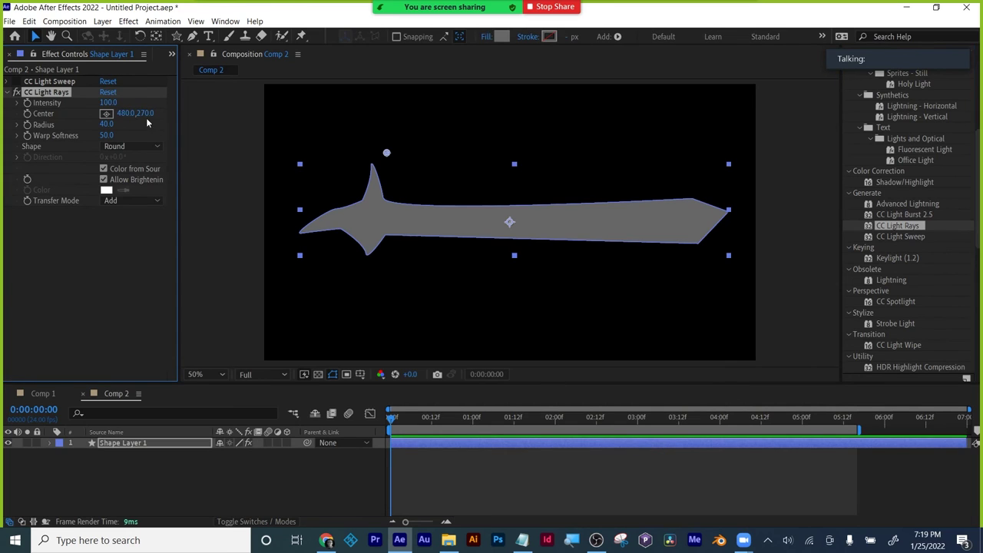
click(382, 156)
click(383, 181)
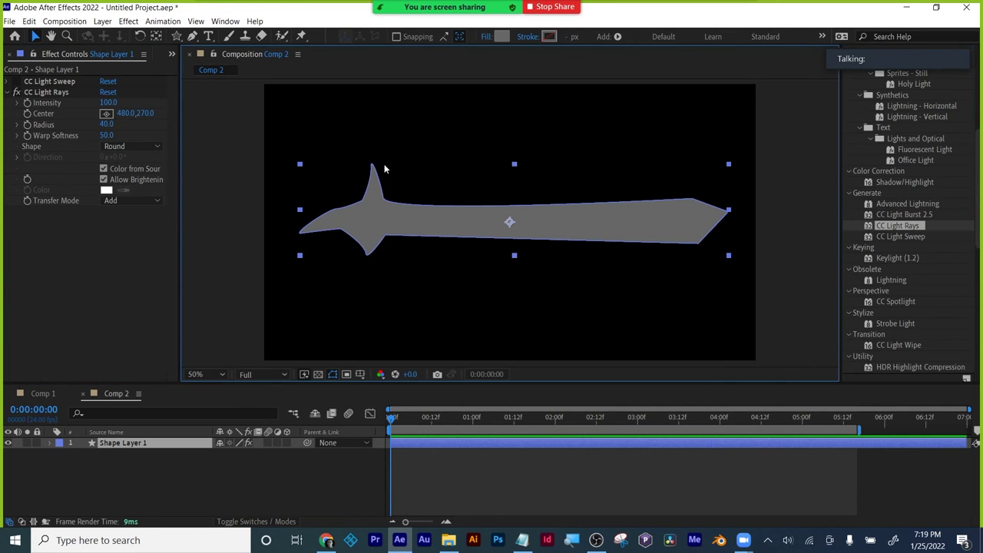
click(106, 113)
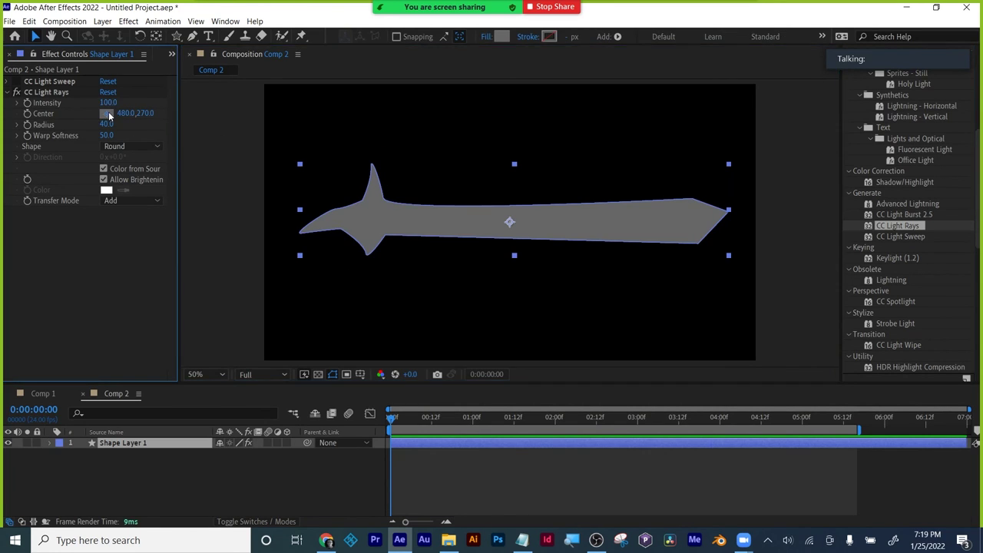
click(382, 185)
drag(381, 190, 670, 229)
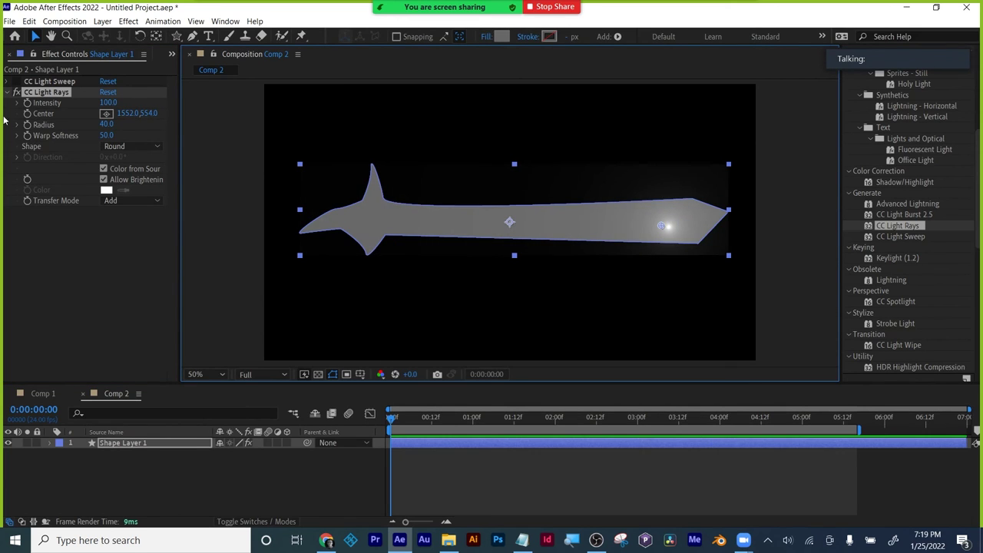
key(Delete)
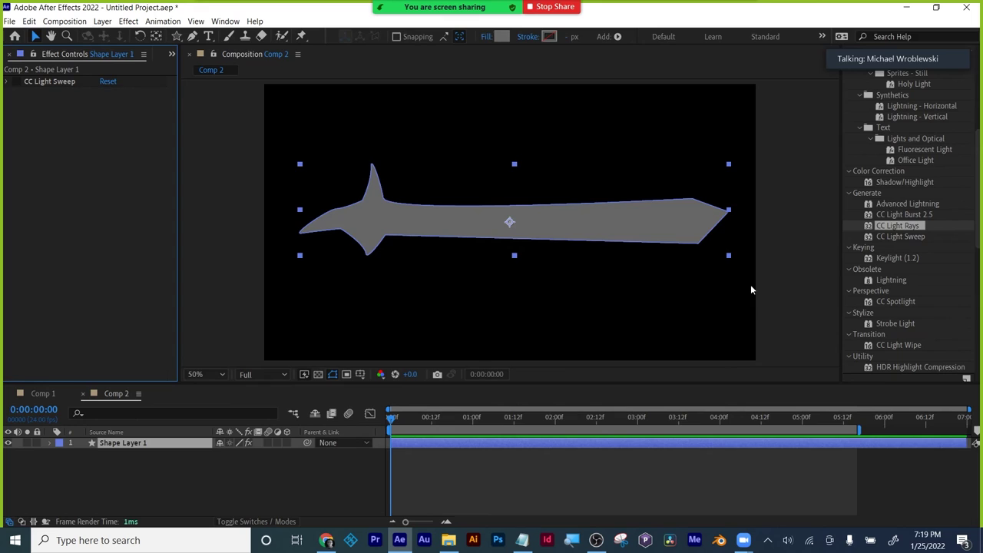
- Try CC Light Burst 2.5 on the sword with its center shifted to 732, 540, and remove the effect
double_click(895, 216)
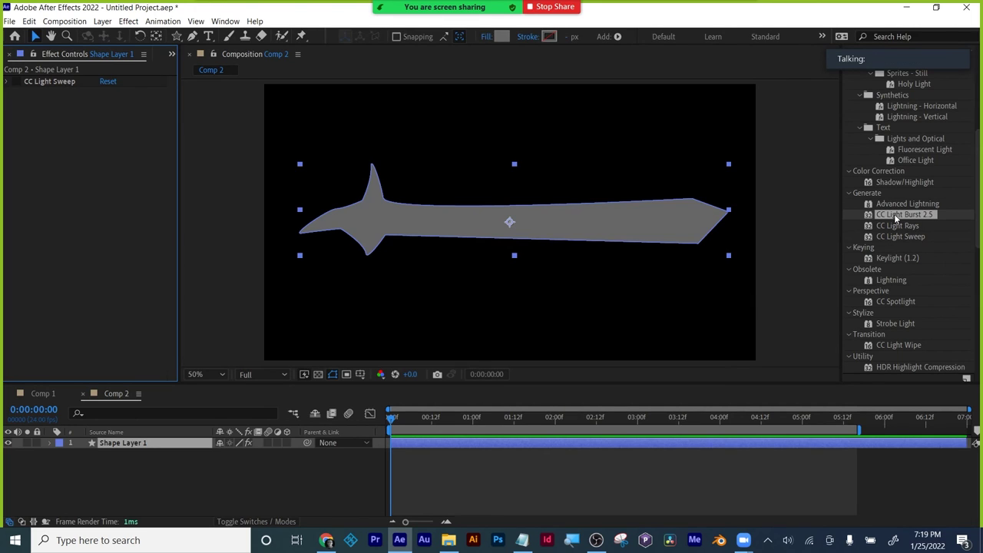
click(715, 442)
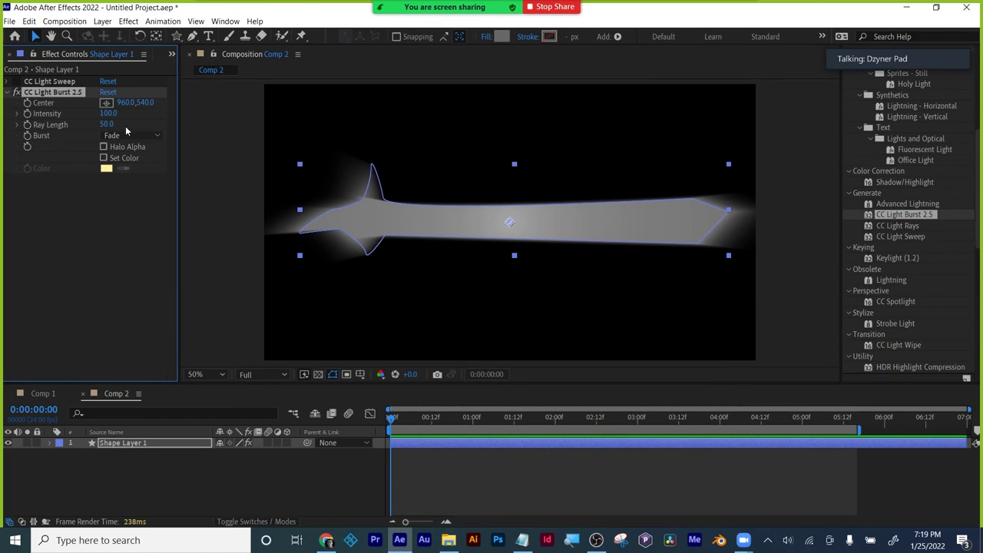
drag(140, 105, 31, 133)
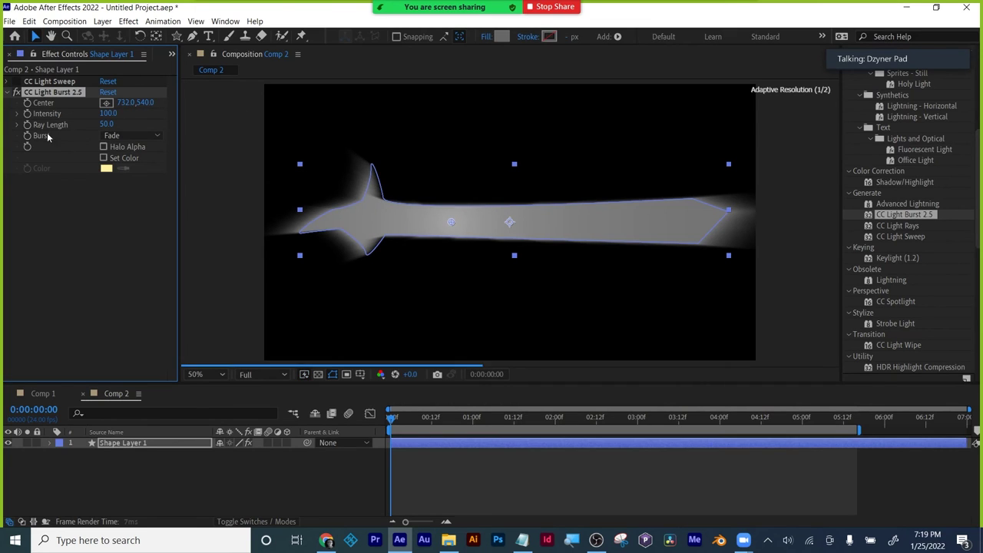
click(40, 92)
key(Delete)
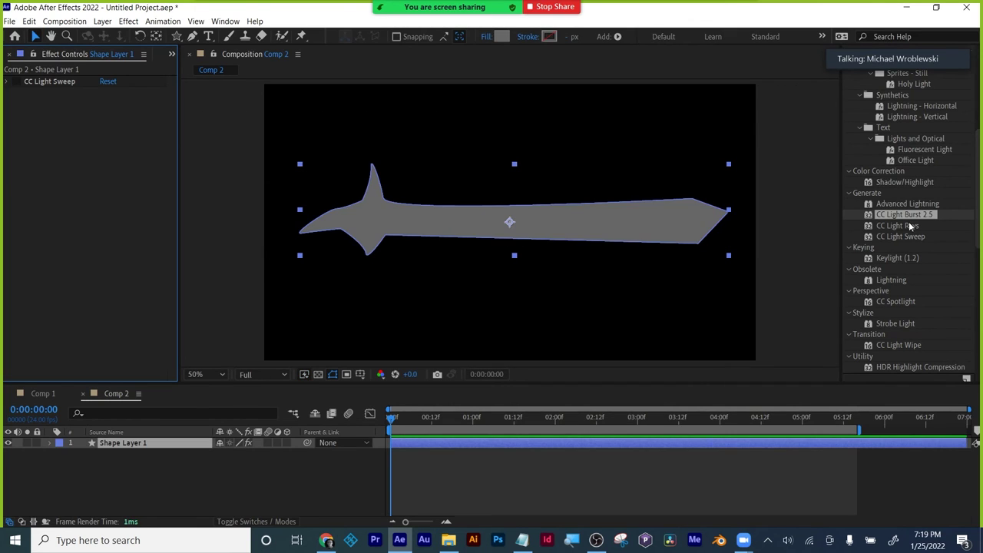
- Turn CC Light Sweep back on for the sword layer and reopen its effect settings
scroll(908, 221, up, 5)
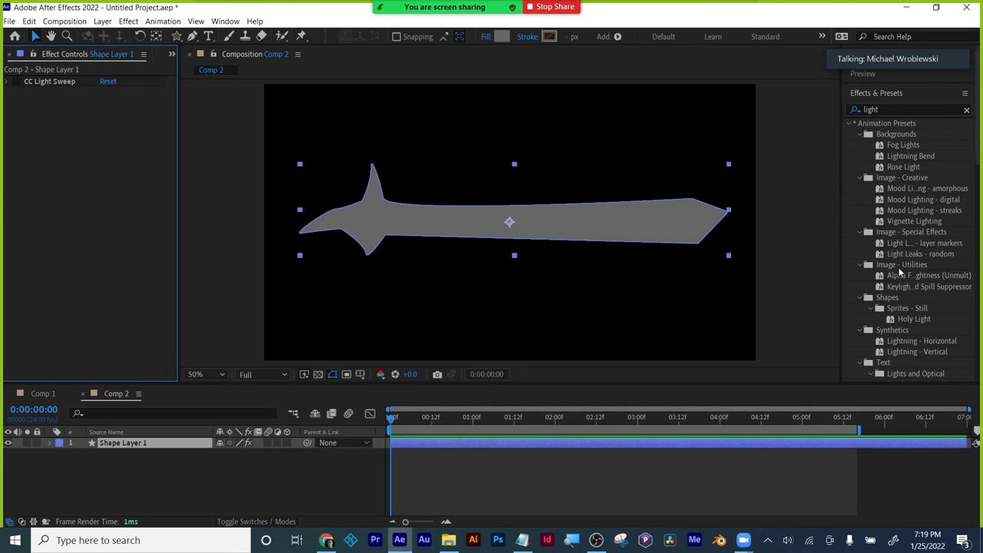
scroll(898, 269, down, 5)
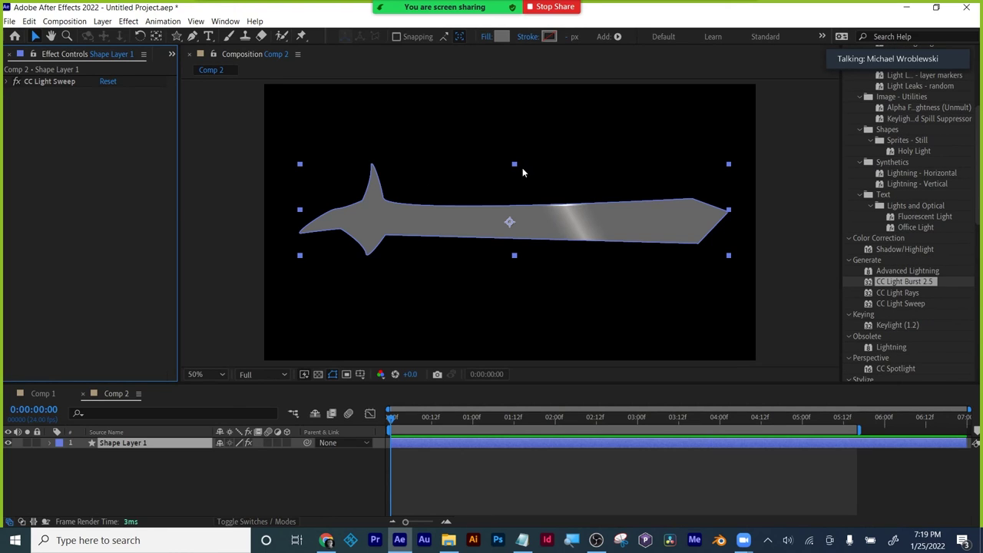
click(33, 81)
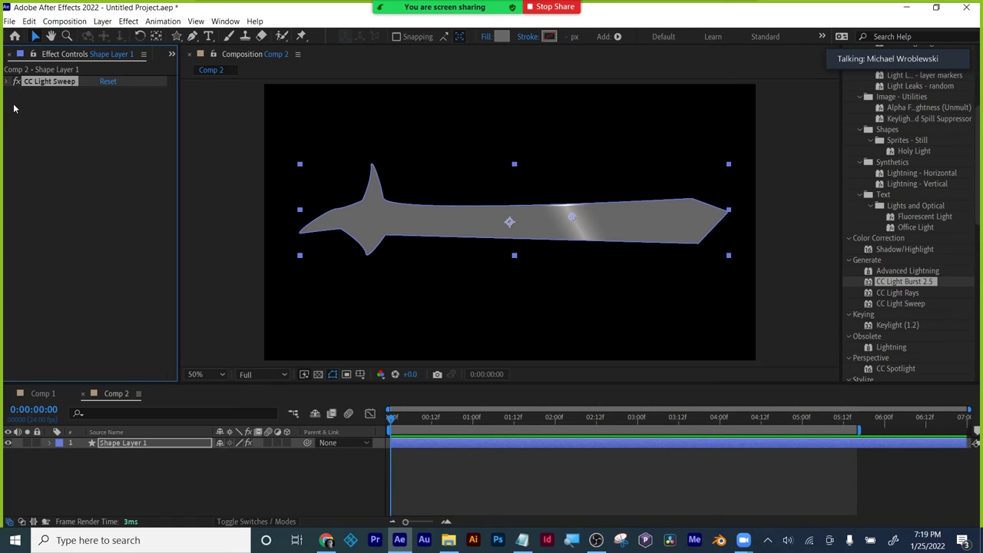
click(6, 81)
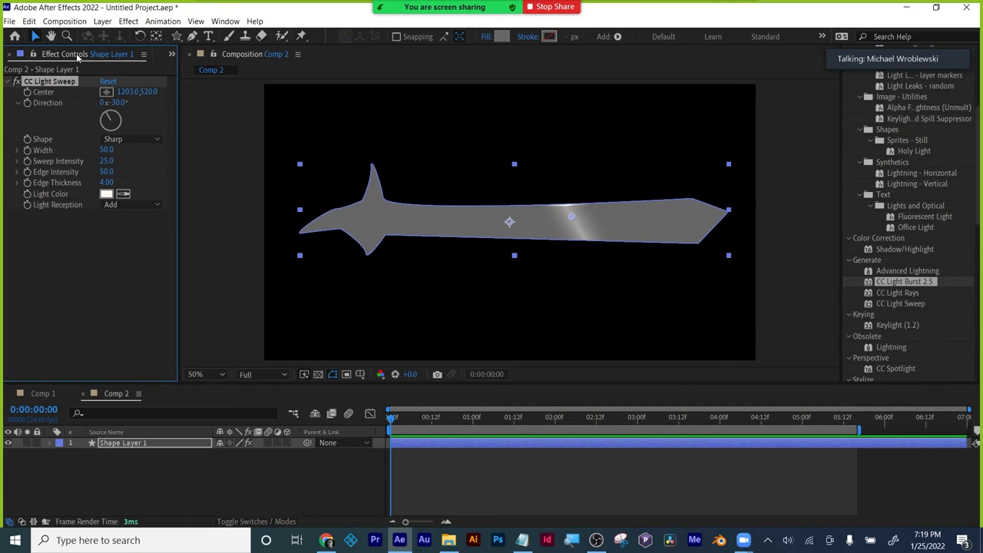
click(171, 54)
click(193, 69)
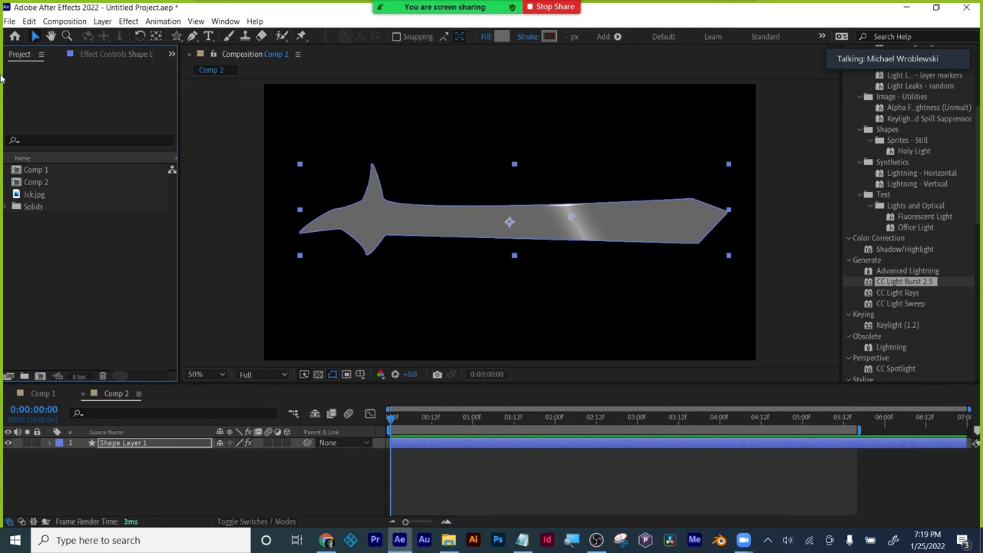
click(477, 443)
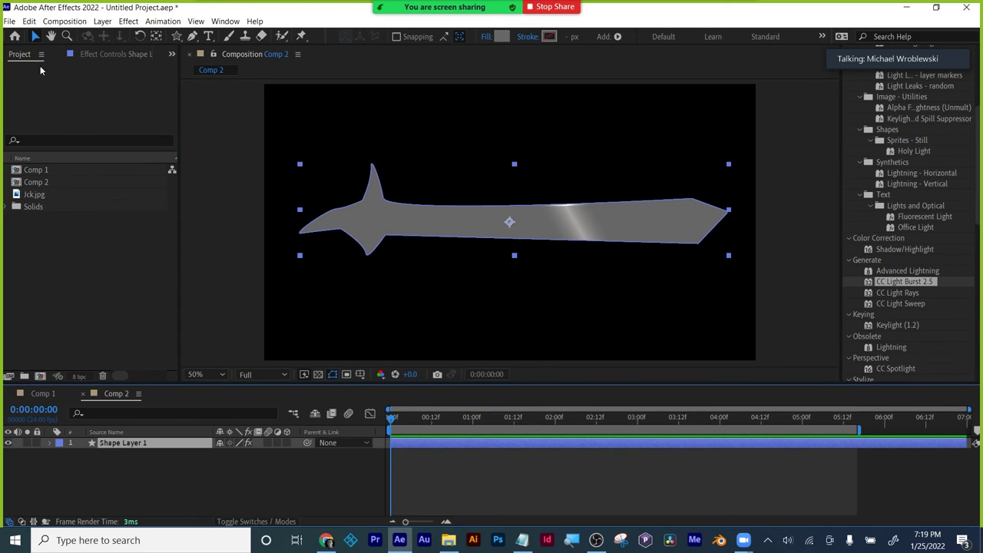
click(106, 56)
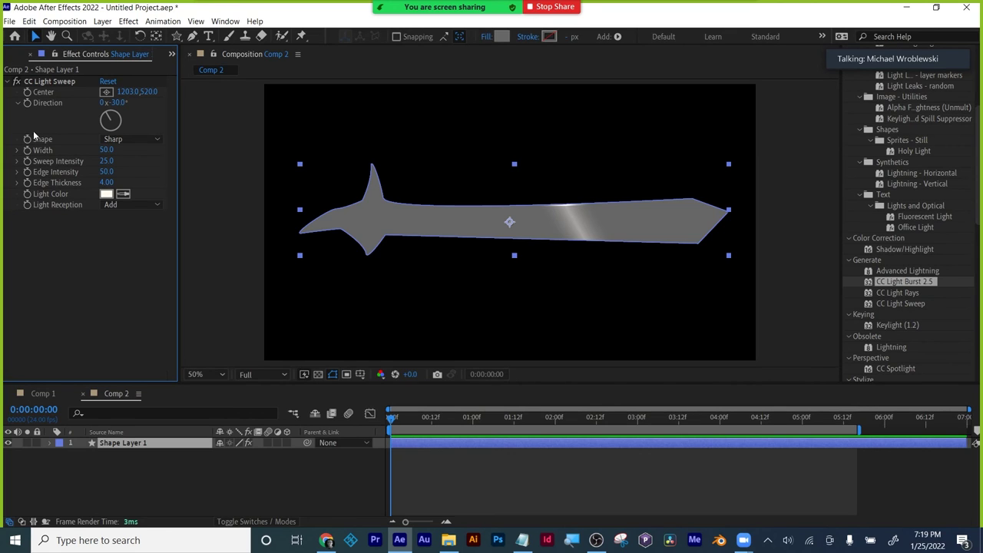
- Place the Light Sweep center just outside the hilt end at 51, 532, and start keyframing it at 0:00:00:00
click(126, 91)
text(999)
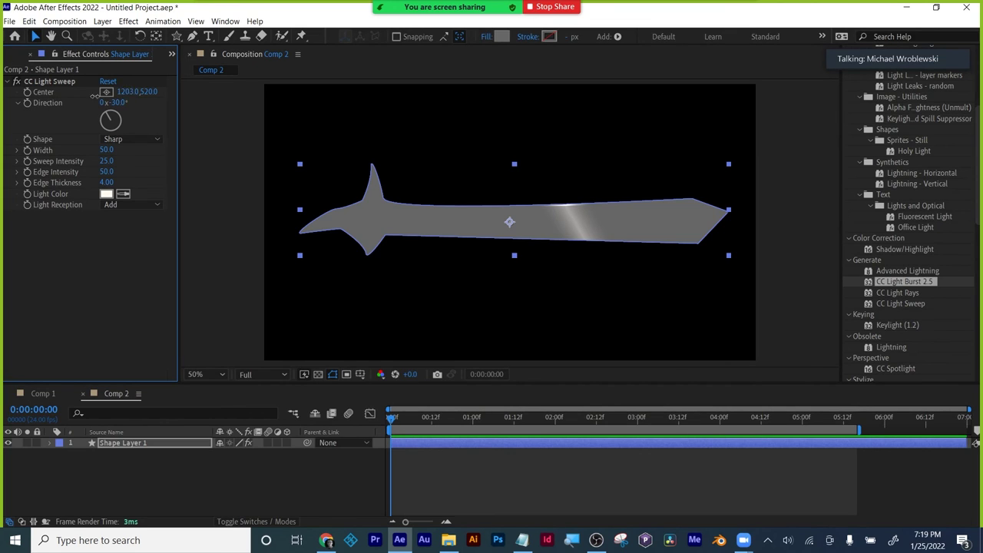
click(143, 121)
drag(516, 220, 292, 219)
drag(284, 221, 278, 220)
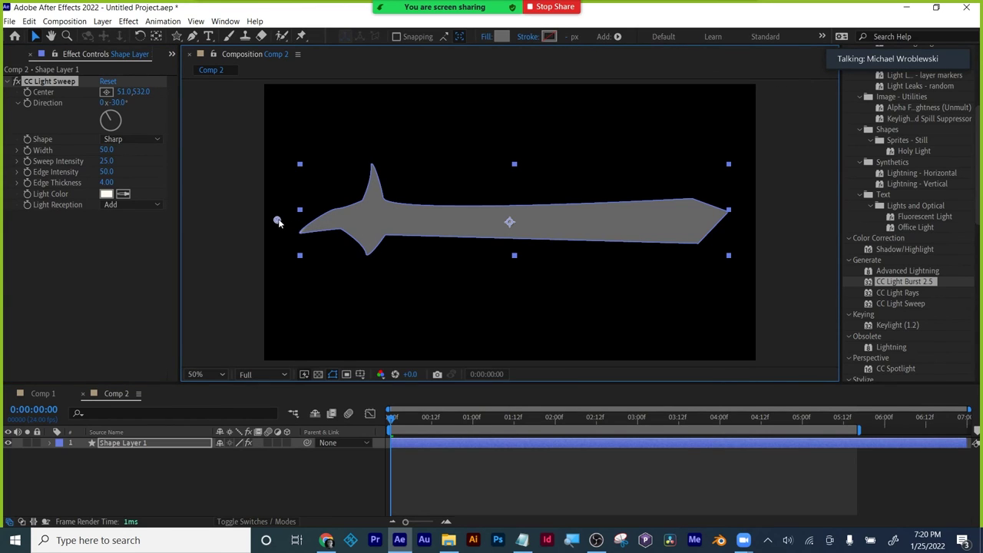
click(27, 92)
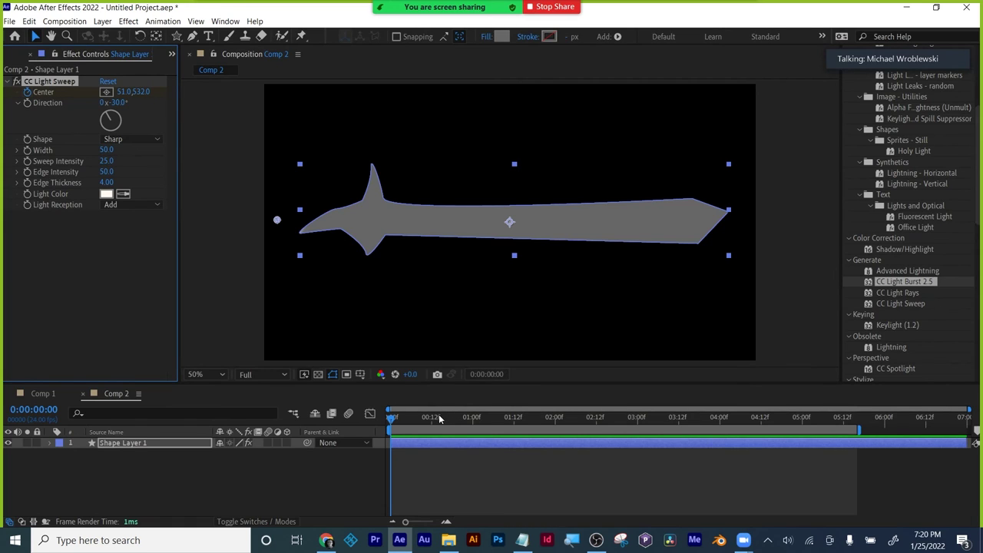
- At 0:00:02:11, move the Light Sweep center past the blade's tip to 1919, 534, and preview the animation from the start
drag(439, 417, 593, 429)
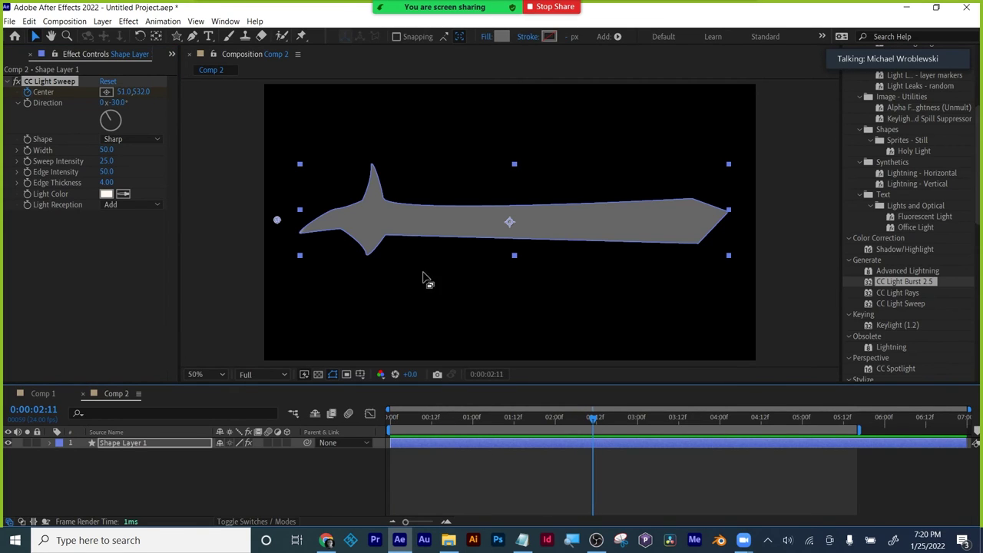
click(106, 92)
drag(385, 221, 756, 221)
drag(462, 421, 340, 421)
key(space)
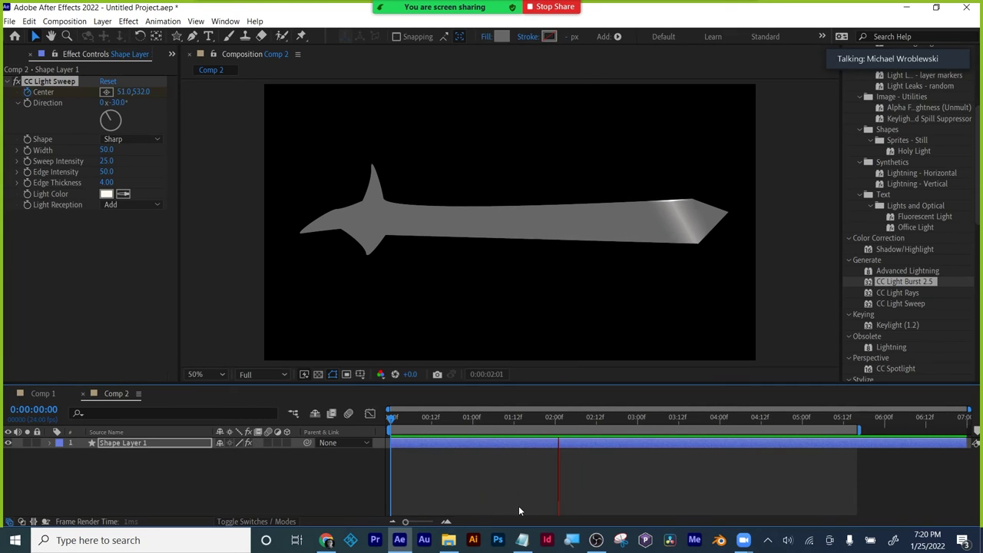
key(space)
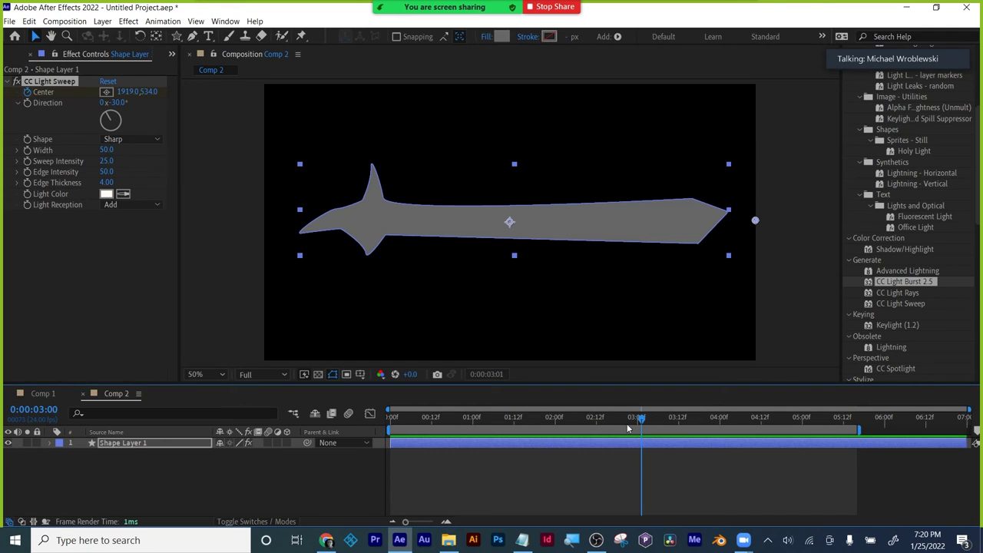
- At 0:00:01:19, set the Light Sweep's Edge Intensity to 185, Edge Thickness to 8.30 and Width to 162
drag(628, 425, 538, 425)
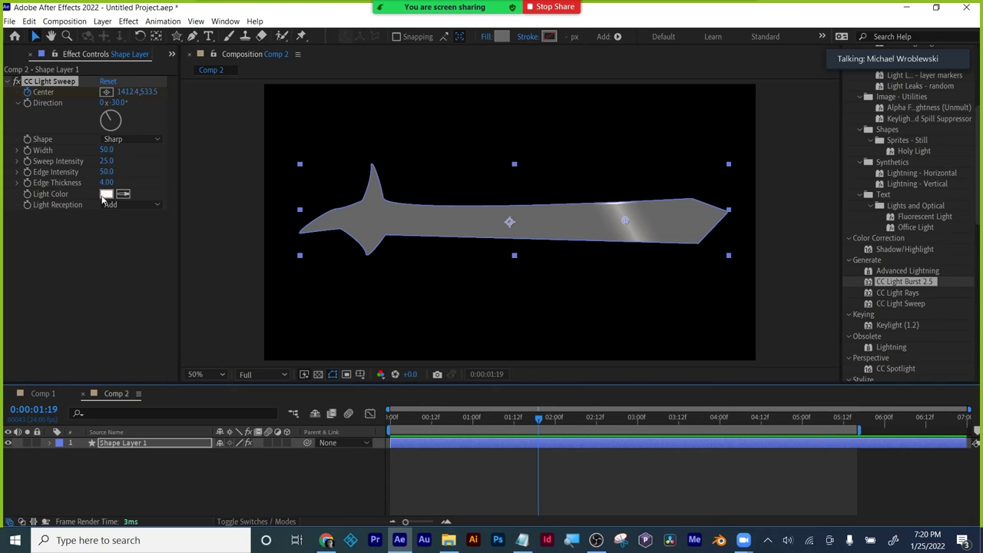
drag(106, 171, 226, 173)
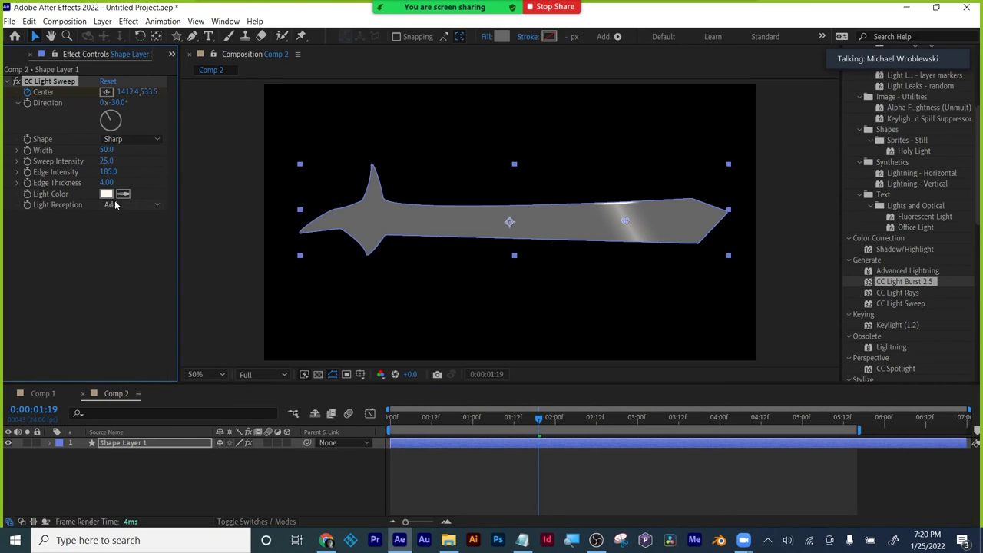
drag(106, 183, 138, 182)
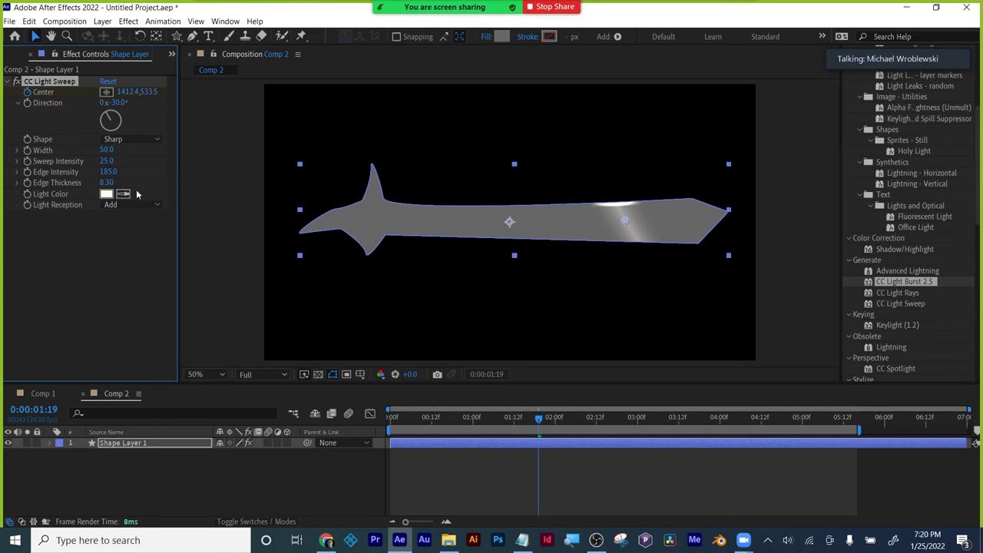
drag(107, 149, 188, 150)
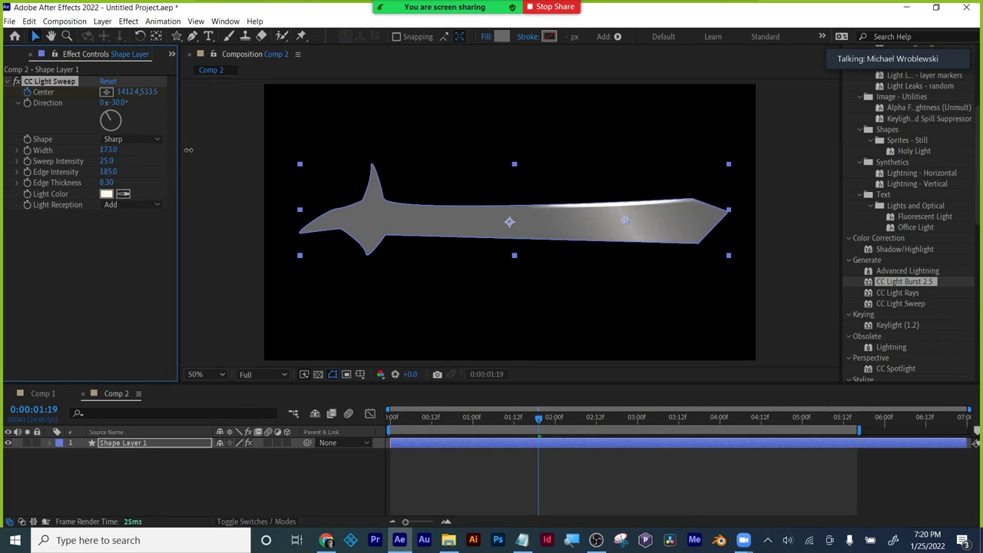
- Scrub through the timeline to examine the widened sweep at the blade's tip, and browse the remaining light effects
drag(541, 419, 616, 385)
click(552, 462)
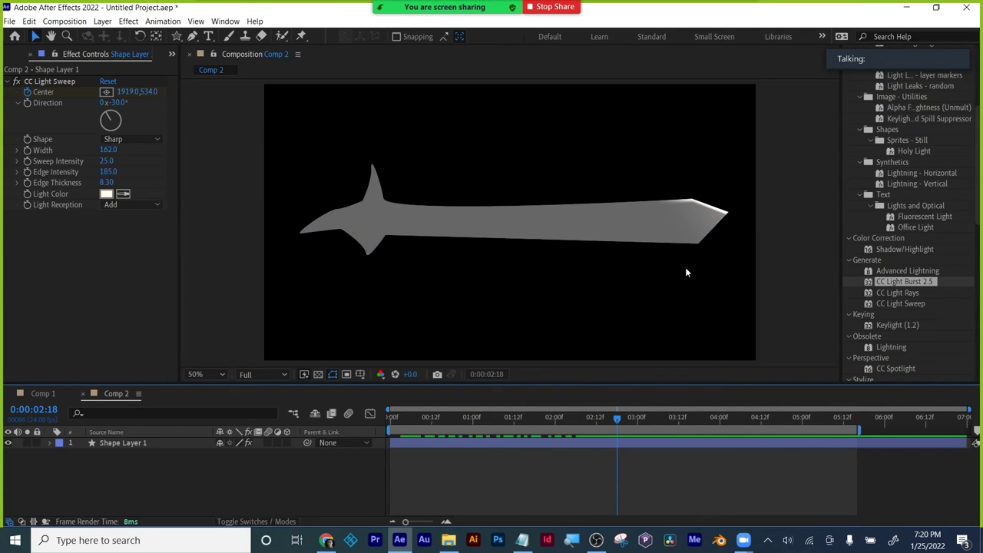
click(665, 206)
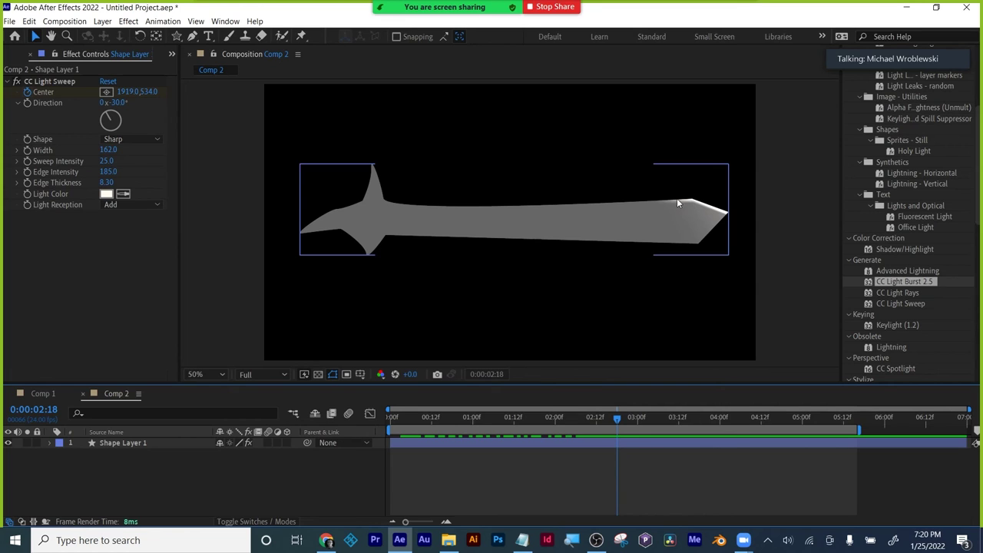
click(715, 208)
drag(618, 415, 783, 407)
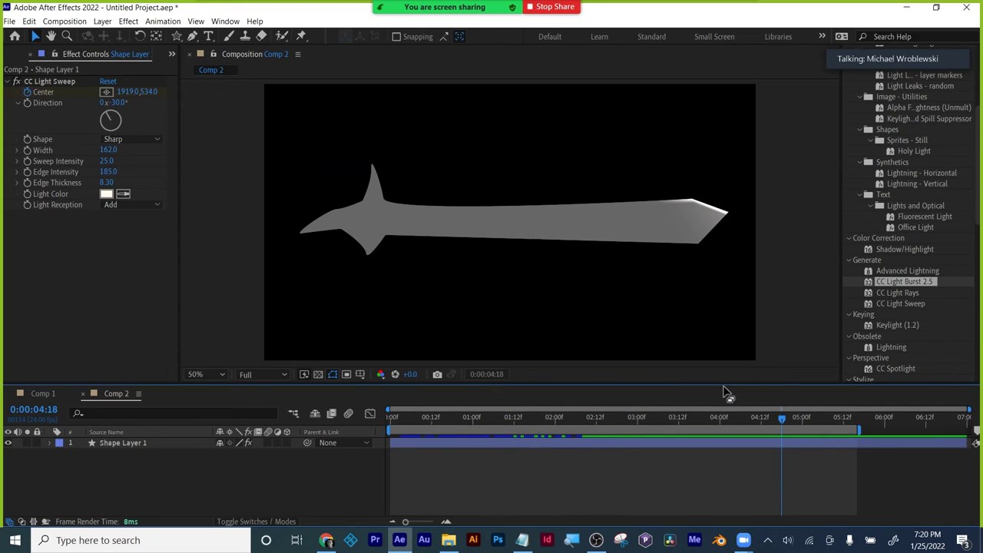
scroll(876, 300, down, 3)
scroll(875, 300, down, 3)
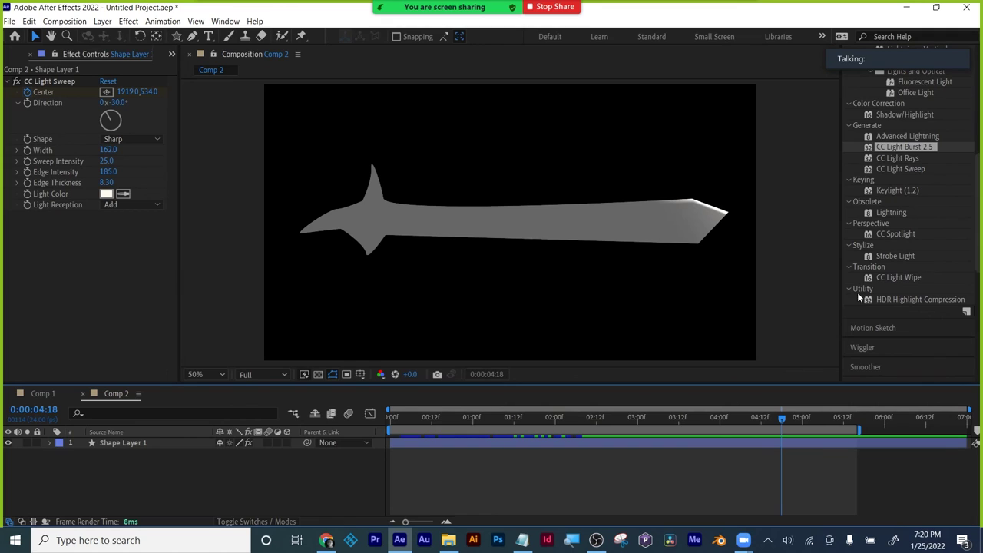
scroll(812, 340, down, 2)
scroll(809, 318, up, 2)
- Delete the sword's shape layer and draw a gray ellipse just left of the composition's center
click(164, 443)
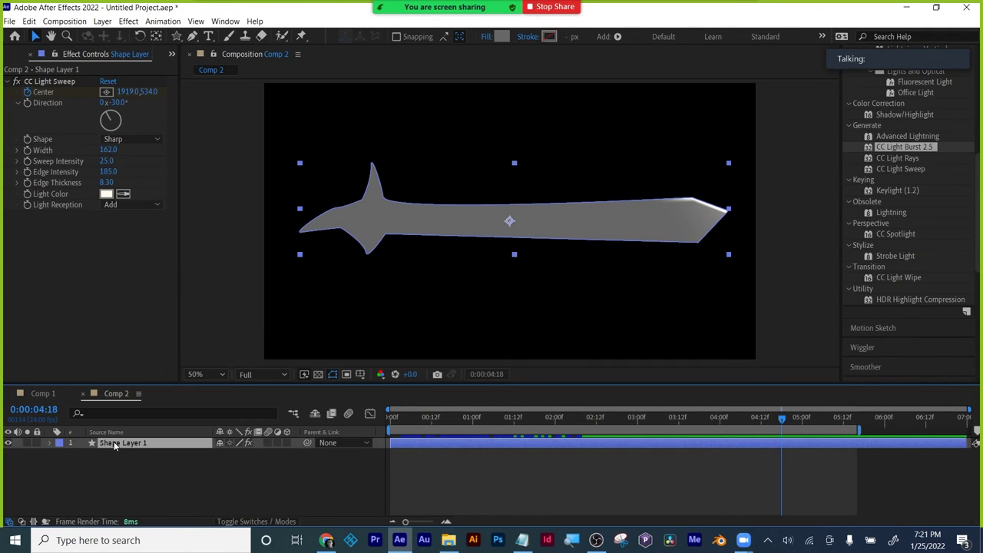
key(Delete)
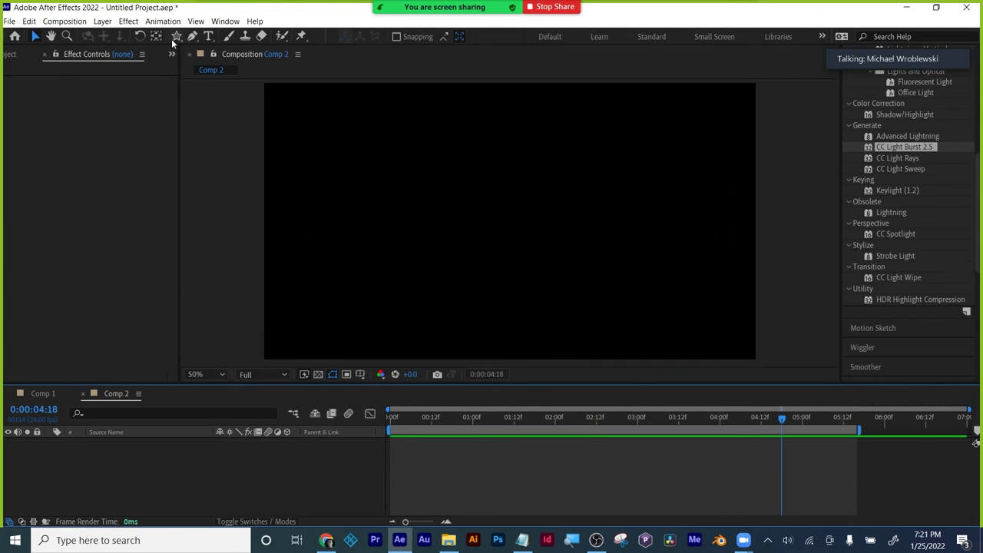
drag(177, 36, 213, 69)
click(212, 67)
drag(380, 176, 497, 267)
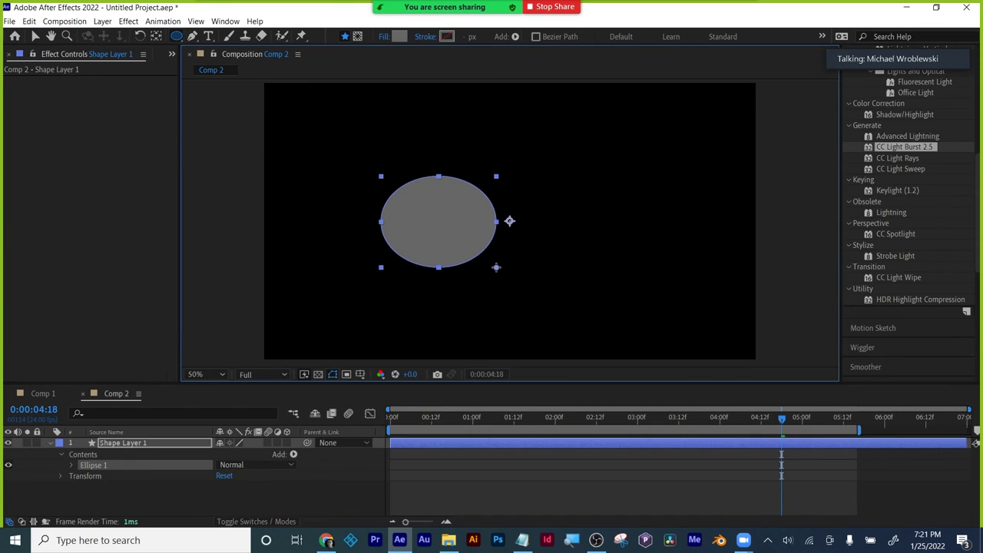
- Animate the ellipse's Position from 960, 540 at 0:00:00:00 to 1901, 540 at 0:00:02:12, and preview the movement
click(394, 420)
key(p)
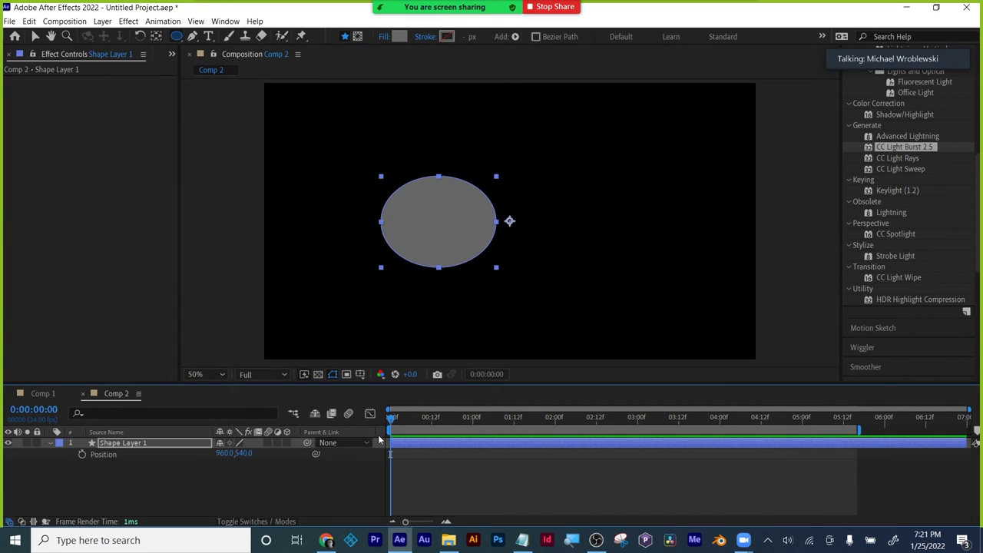
click(83, 454)
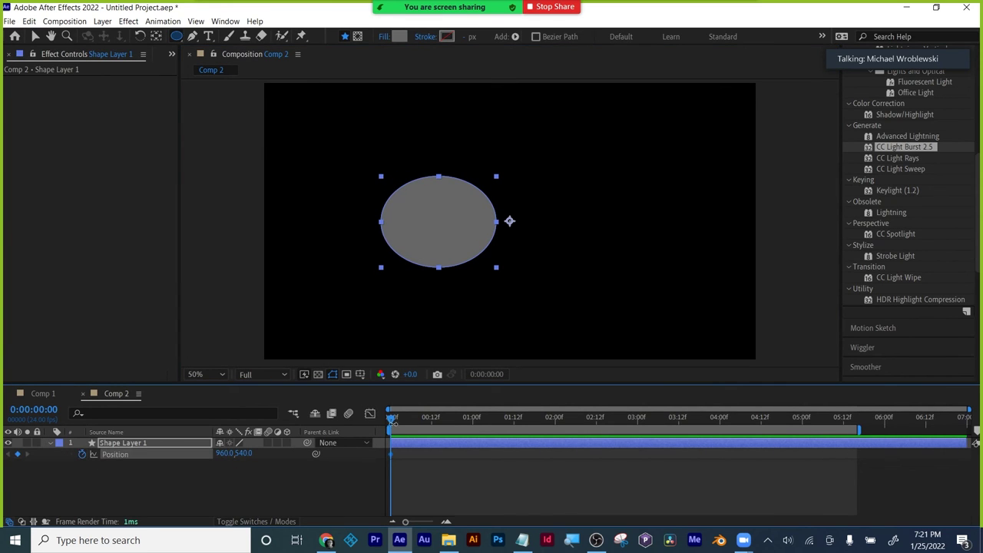
drag(390, 425, 596, 421)
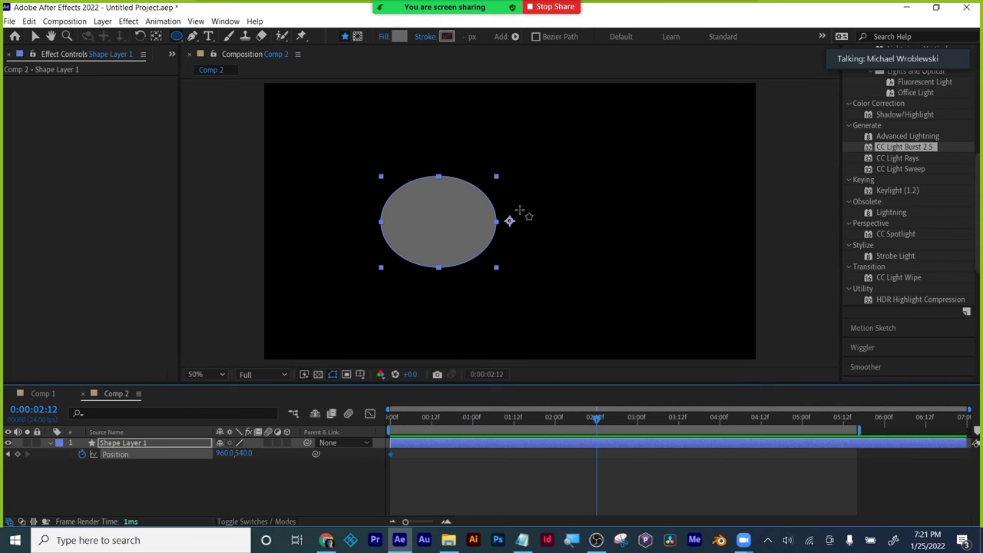
drag(225, 453, 566, 416)
key(Home)
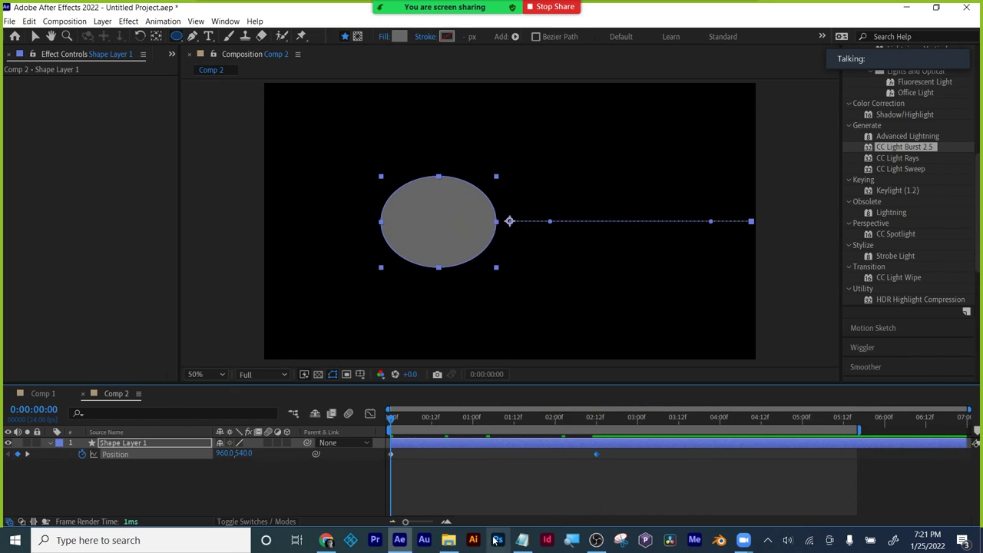
key(space)
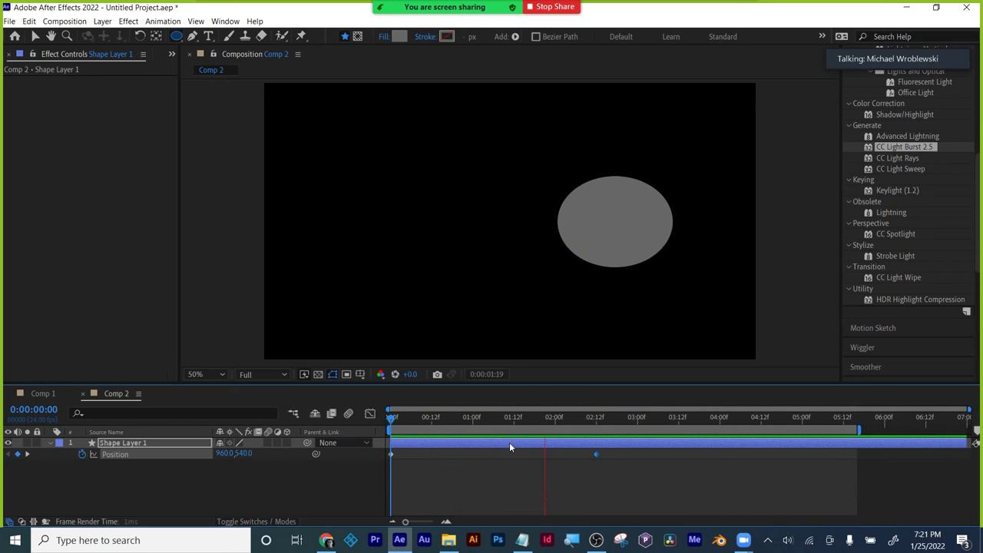
click(493, 441)
- Apply Easy Ease to both of the ellipse's Position keyframes
click(117, 454)
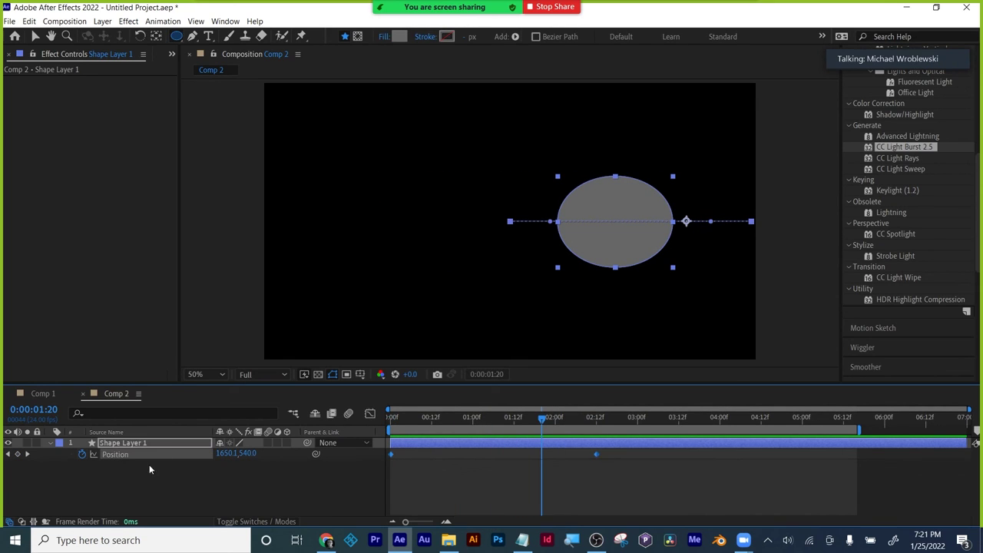
right_click(596, 455)
mouse_move(646, 450)
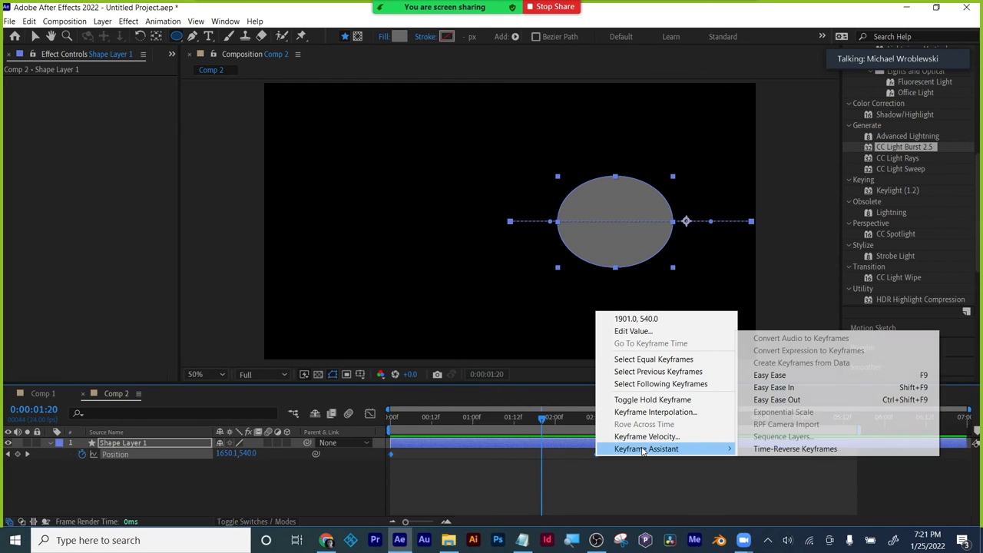
click(799, 376)
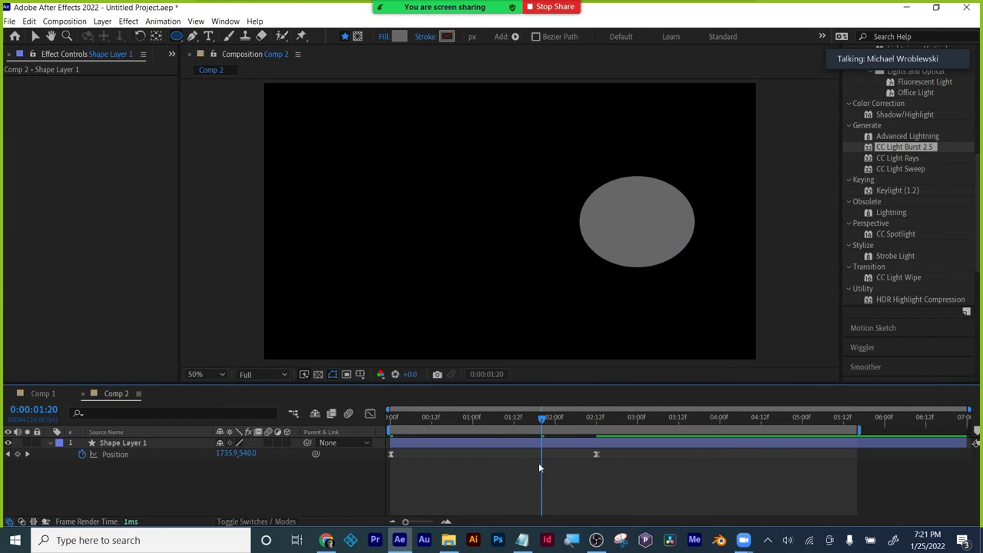
- Move the second Position keyframe to about 0:00:01:08 and preview the eased movement from the start
drag(597, 454, 500, 458)
drag(467, 422, 329, 421)
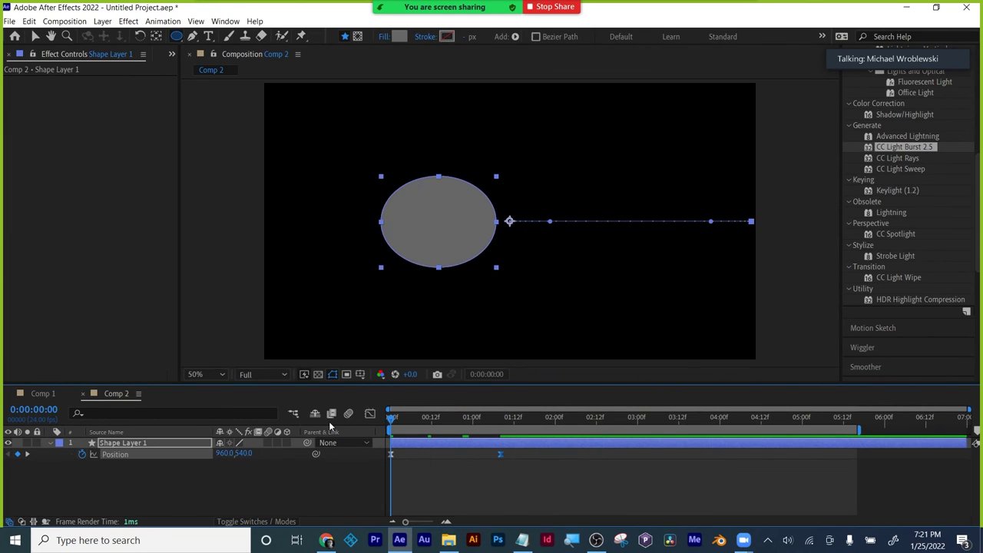
key(space)
key(space)
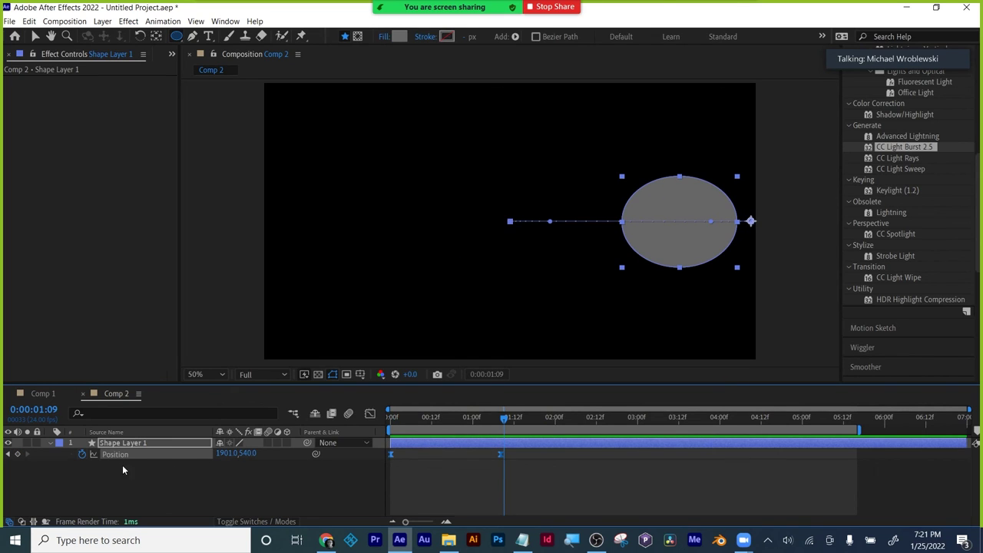
- Reshape the Position speed graph with a longer ease out of the first keyframe and a much shorter ease into the last, and preview it
click(370, 414)
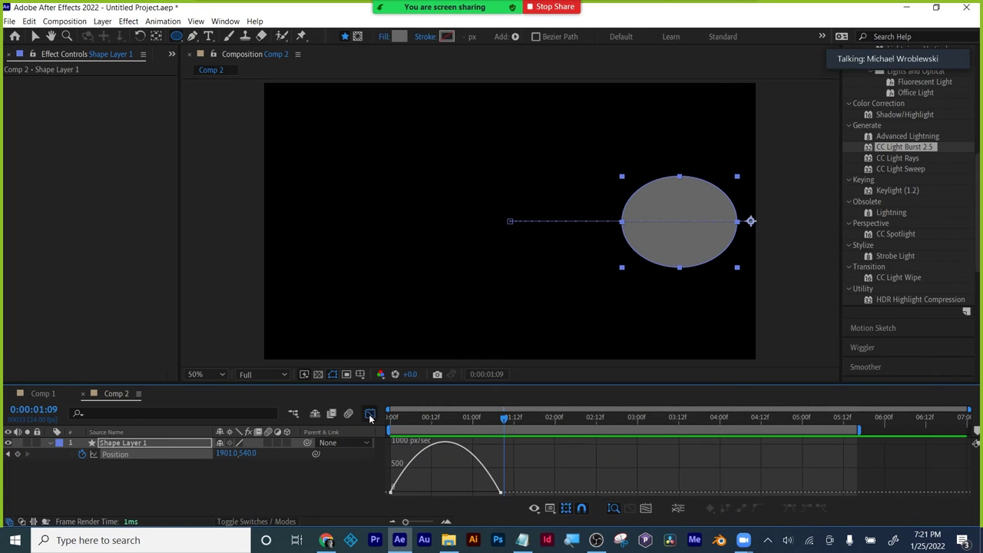
click(646, 508)
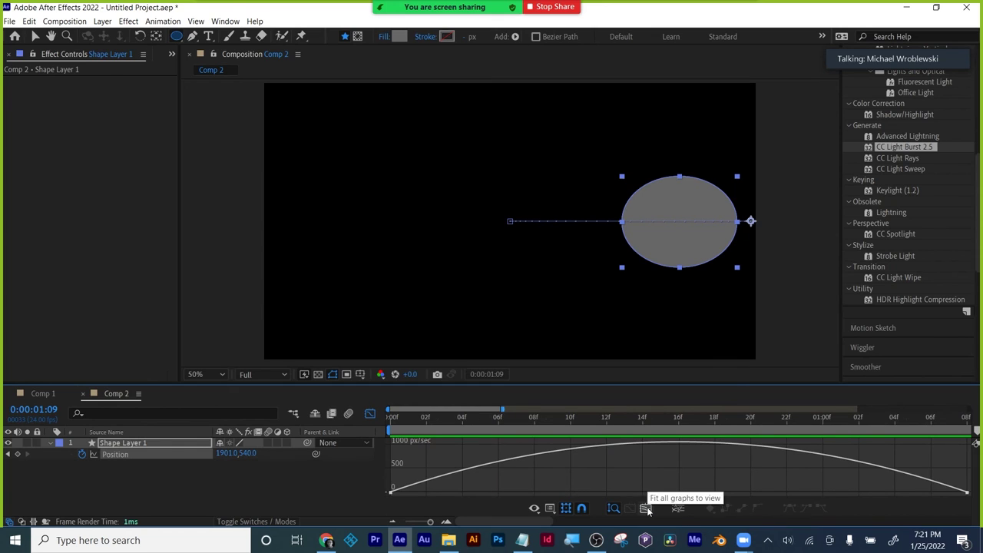
click(390, 491)
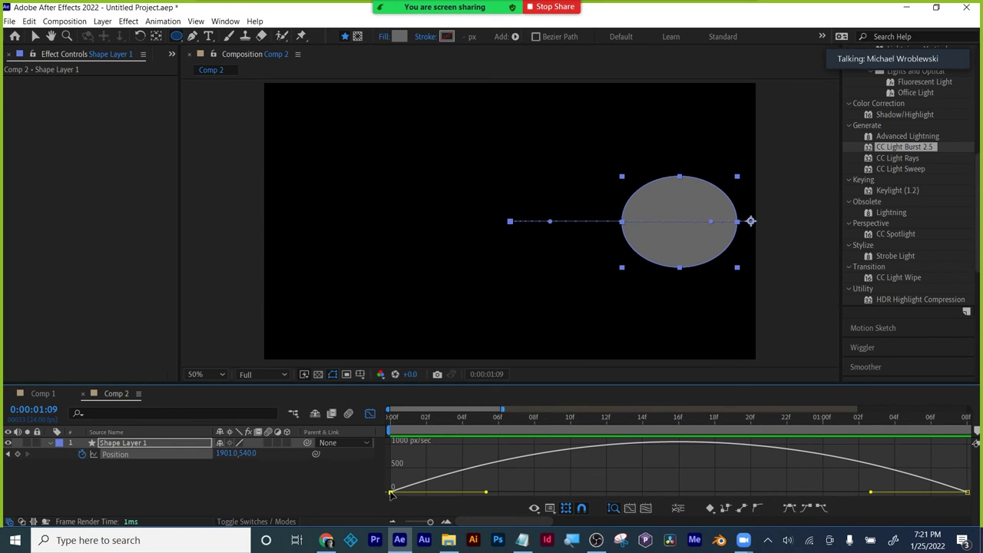
drag(485, 492, 539, 492)
drag(873, 494, 957, 494)
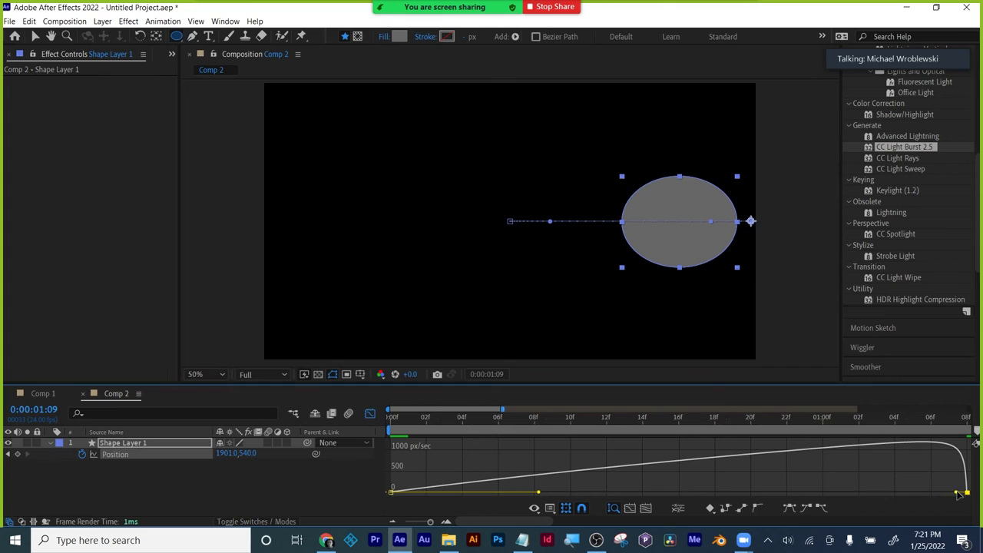
click(369, 416)
drag(432, 525, 405, 525)
drag(415, 419, 358, 427)
key(space)
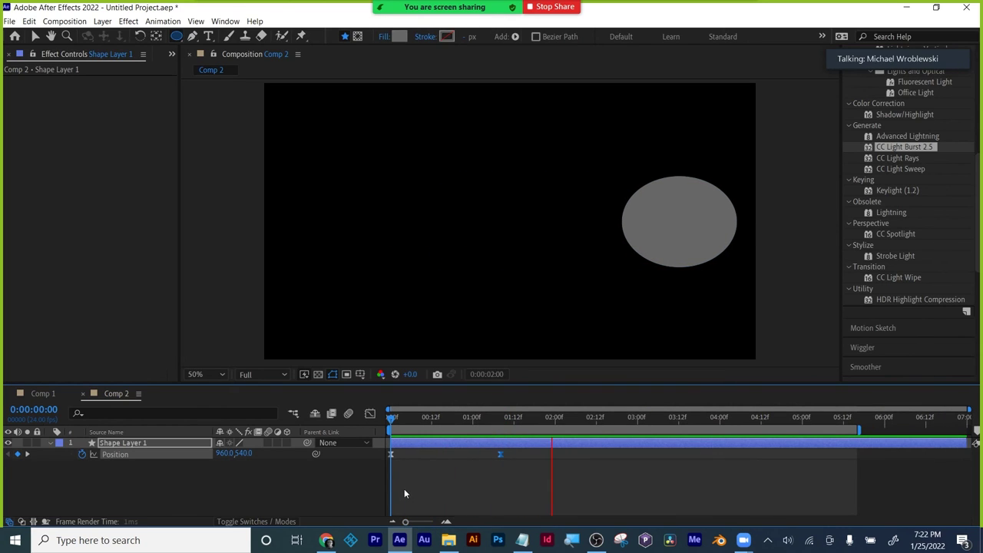
key(space)
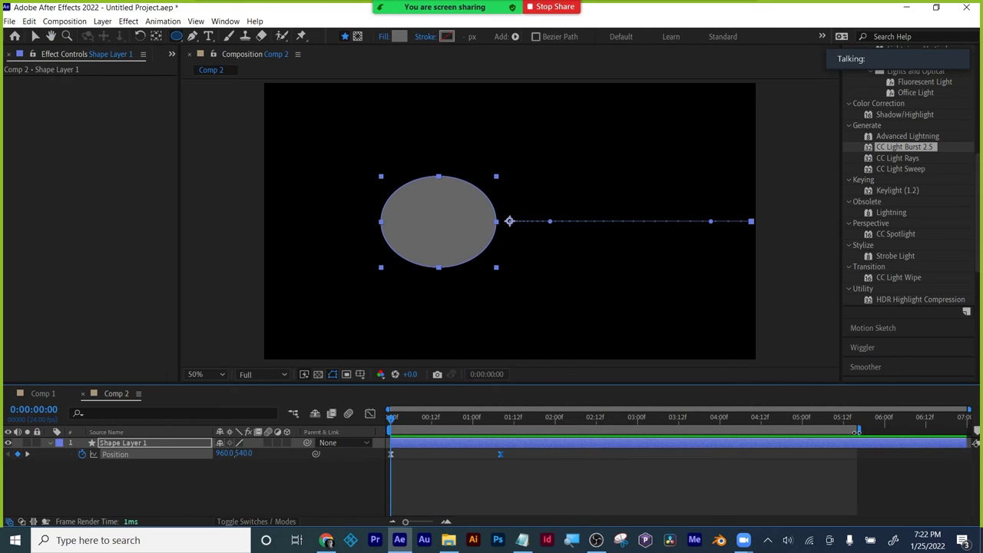
- Move the last Position keyframe to about 0:00:00:20, shorten the work area to about 0:00:01:03, and check the faster movement
drag(860, 432, 546, 432)
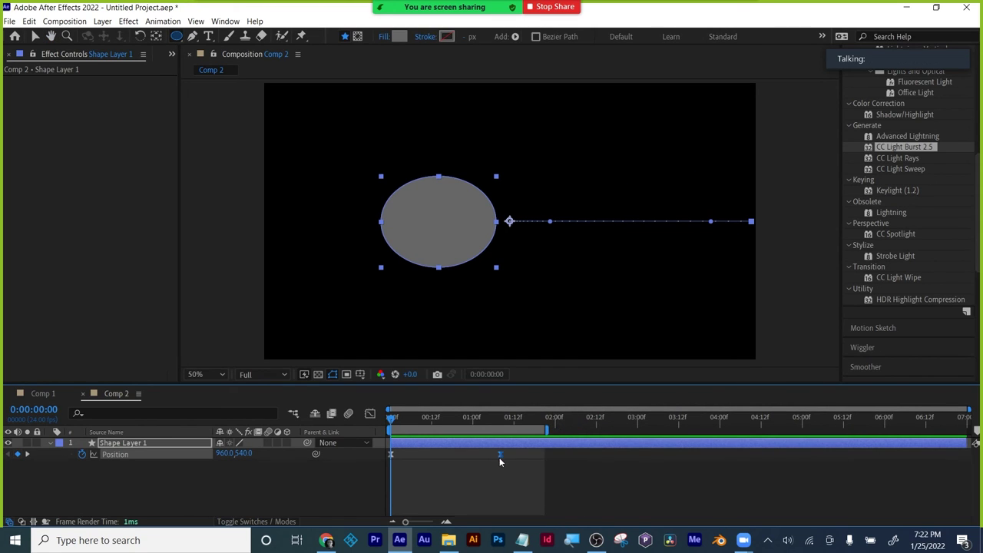
drag(486, 455, 460, 452)
key(space)
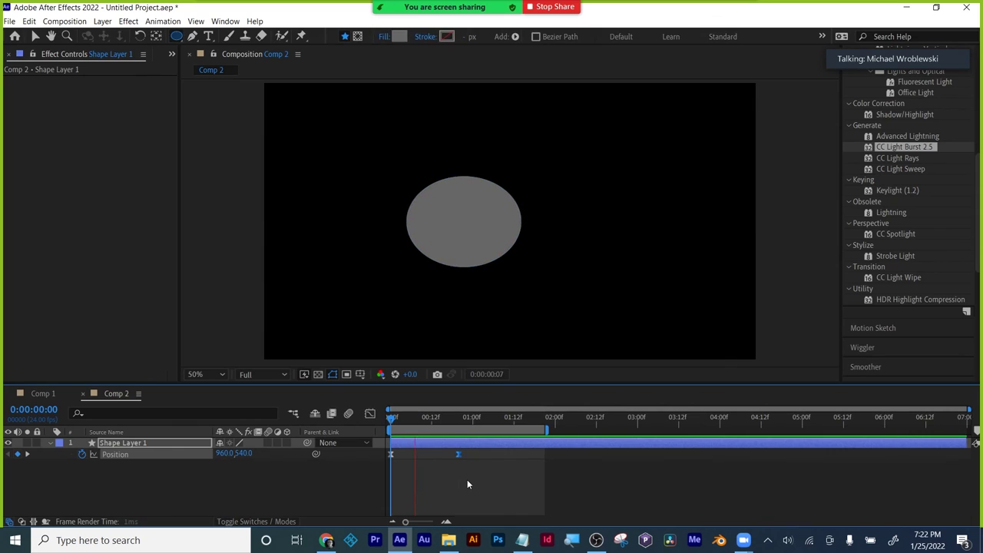
key(space)
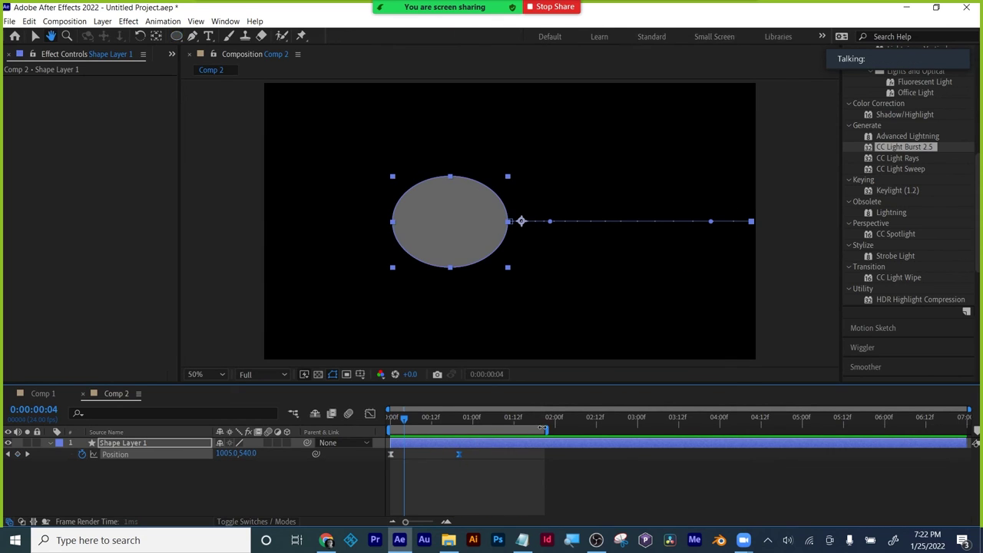
drag(543, 430, 487, 430)
drag(421, 421, 469, 421)
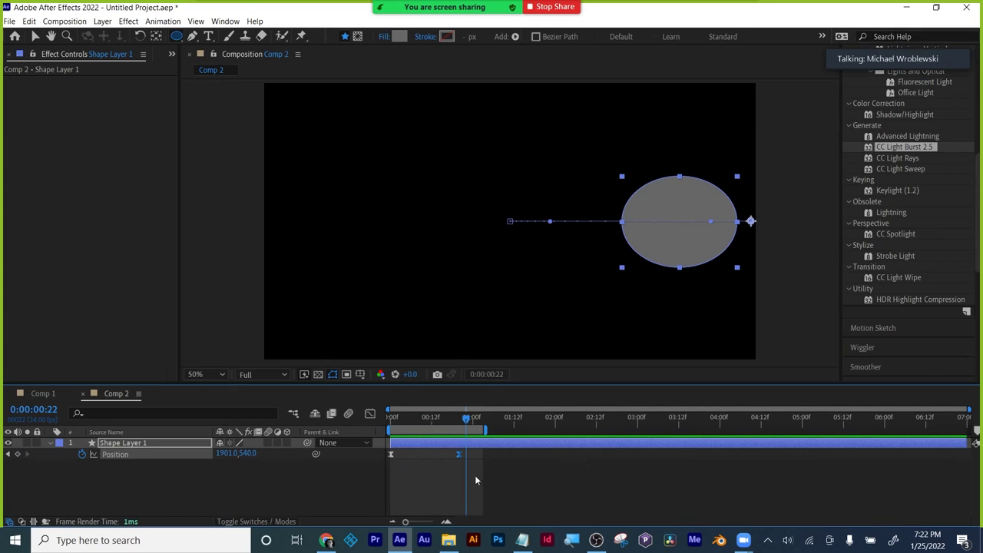
- Delete the ellipse layer, extend the work area to the composition's end, and return to 0:00:00:00
click(493, 446)
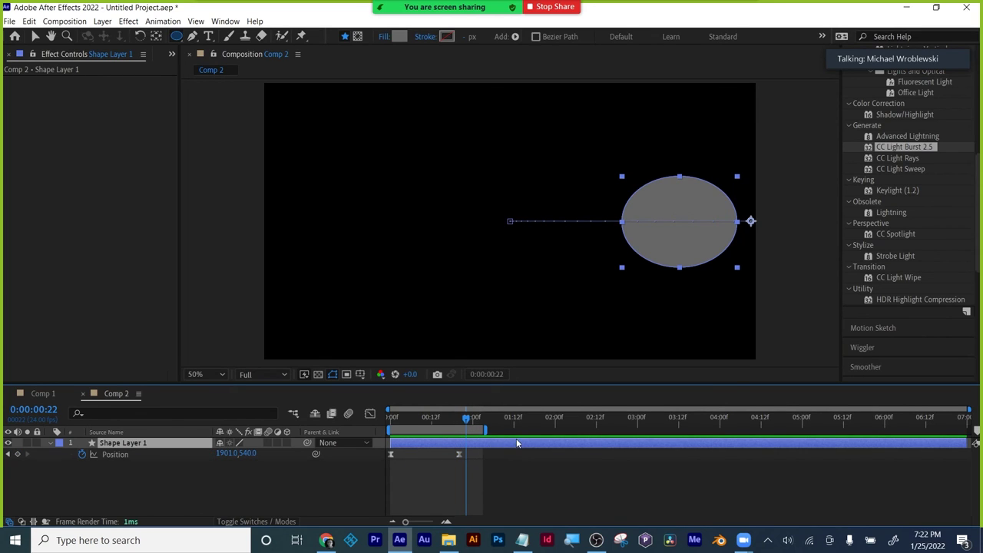
key(Delete)
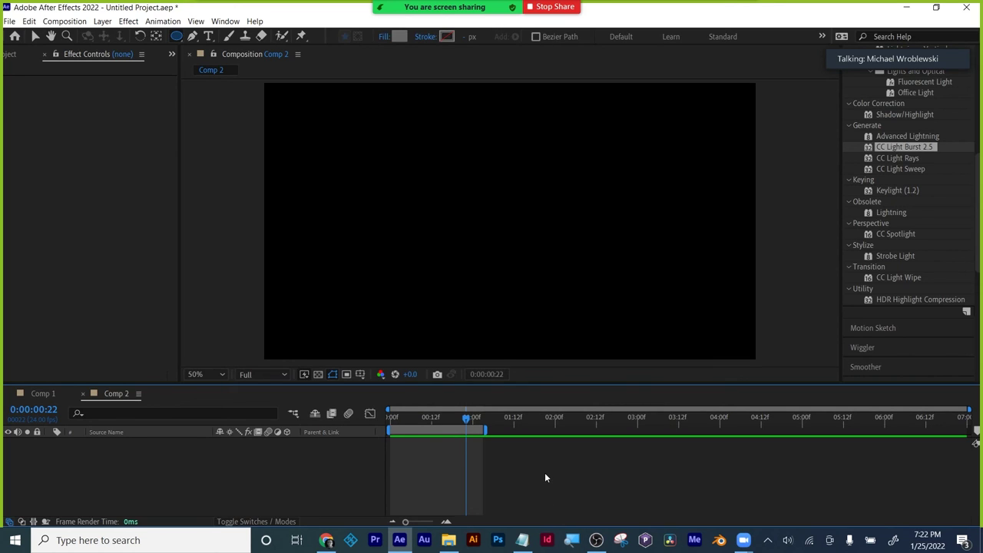
drag(485, 430, 970, 435)
key(Home)
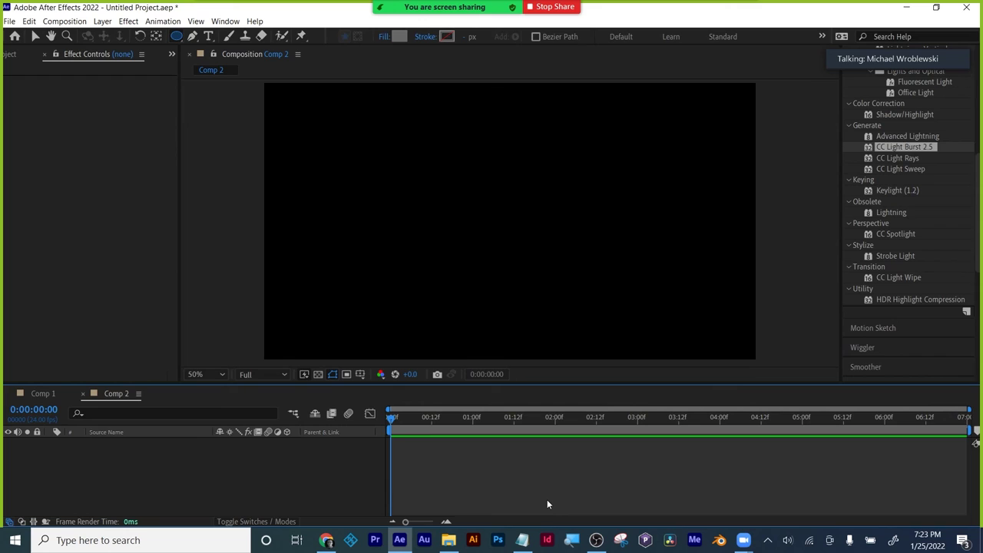
- Draw a small upright gray rounded rectangle above and left of the composition's center with the Rounded Rectangle Tool
click(176, 37)
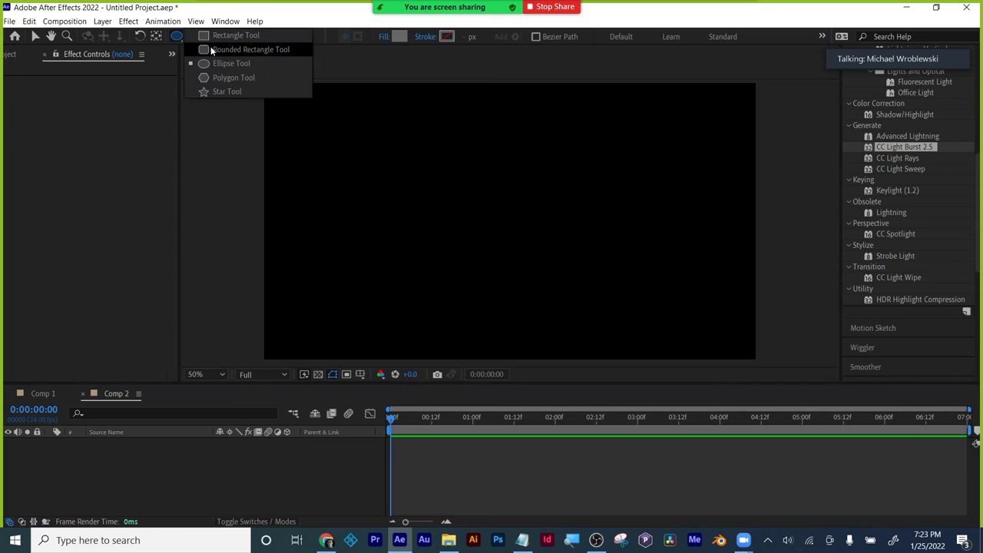
click(211, 46)
drag(433, 157, 453, 207)
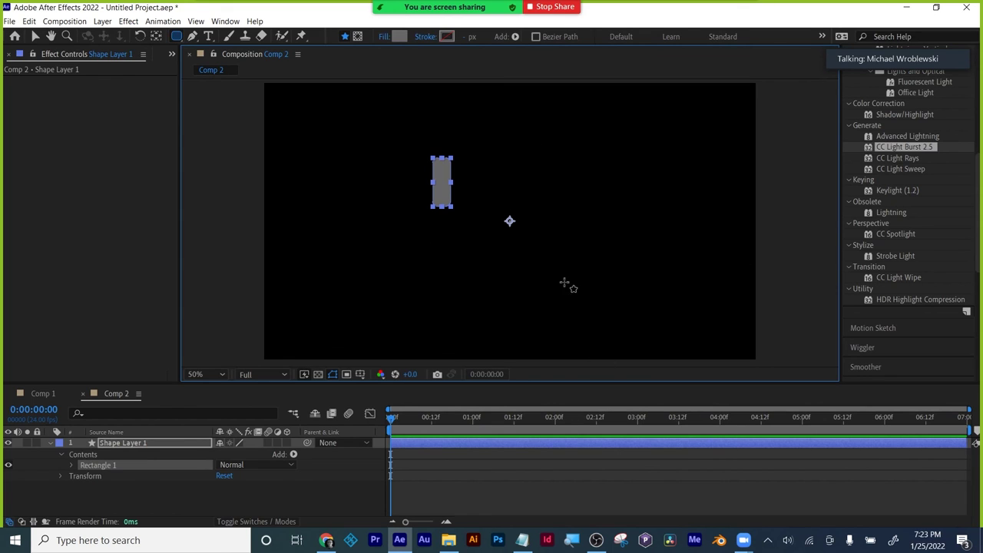
- Move the rounded rectangle layer's anchor point from the composition's center to the shape's lower-right corner
click(35, 37)
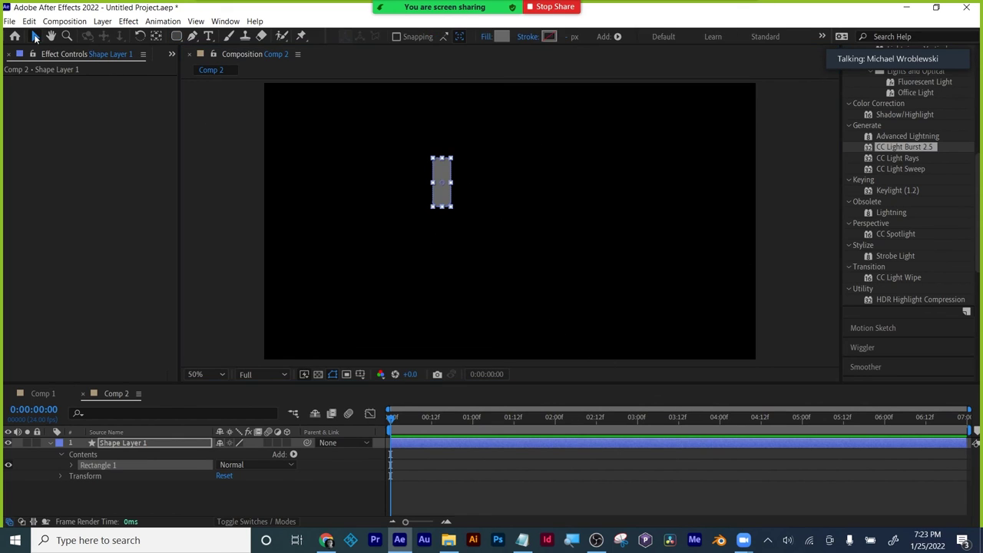
click(423, 262)
click(441, 200)
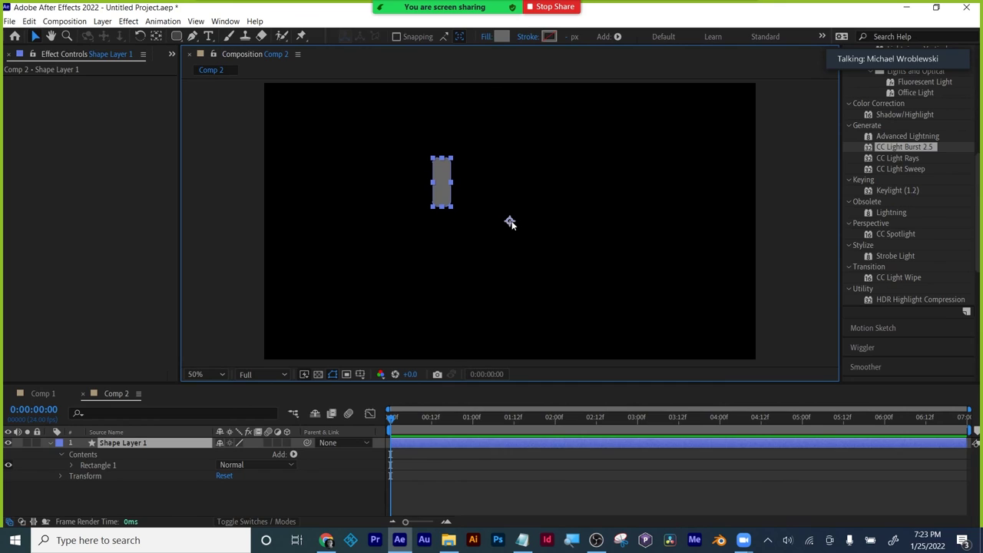
click(156, 36)
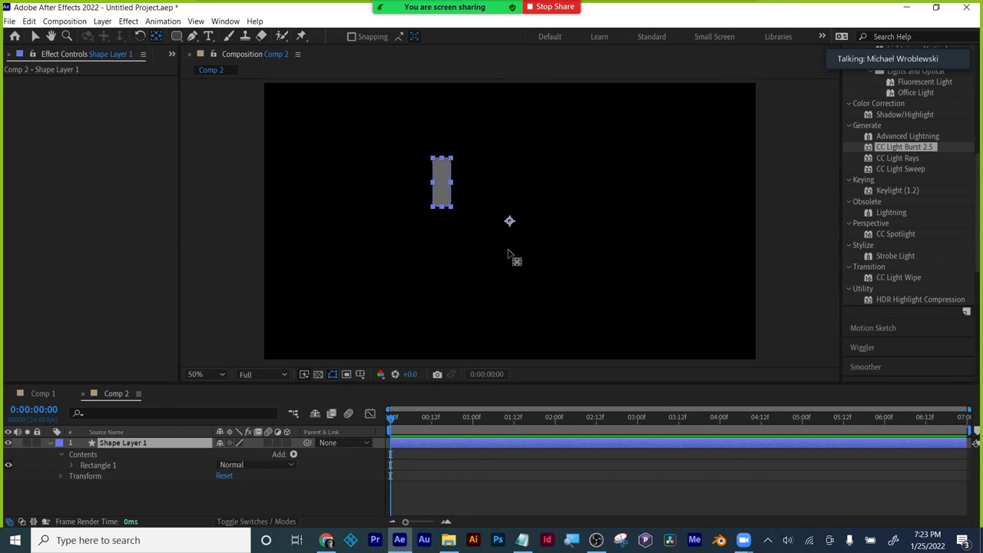
drag(509, 222, 448, 205)
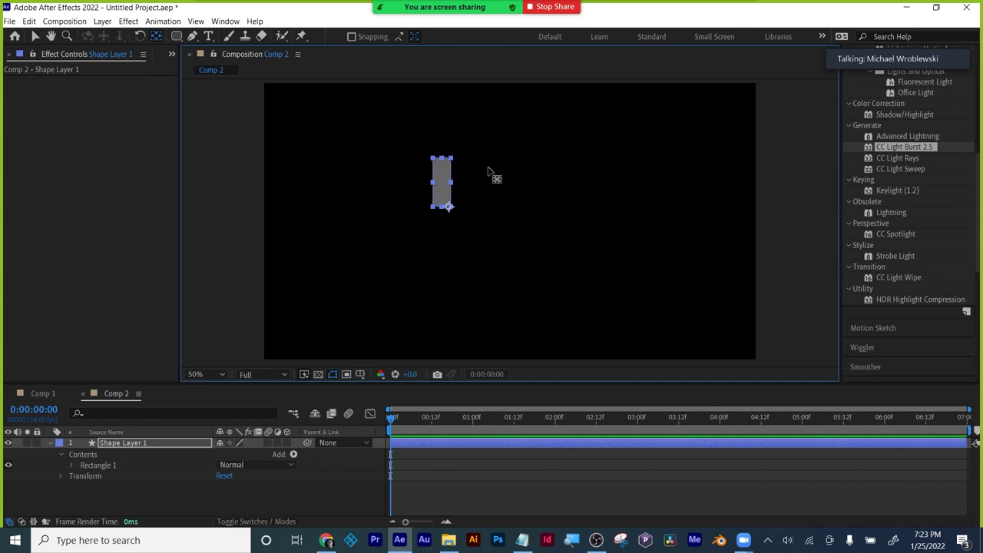
- Reveal the rounded rectangle layer's transform properties and set a starting Rotation keyframe at 0:00:00:00
mouse_move(391, 420)
mouse_down()
mouse_move(432, 421)
mouse_move(384, 428)
mouse_up()
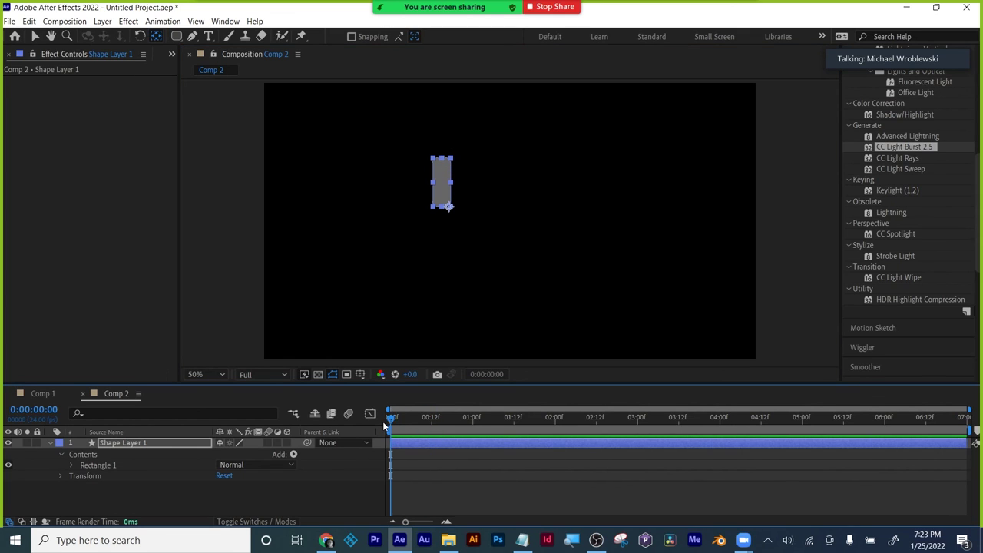
click(70, 466)
click(70, 467)
click(62, 476)
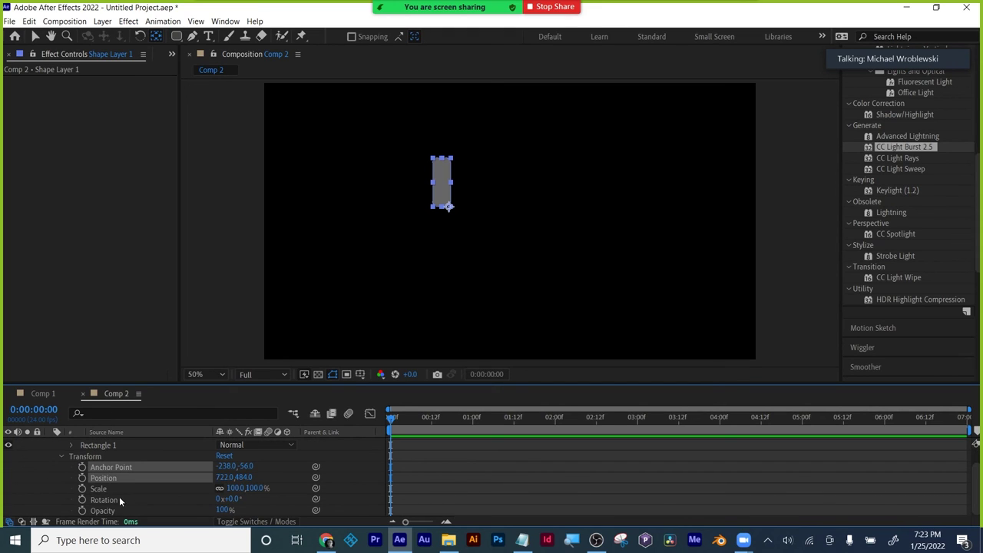
click(222, 478)
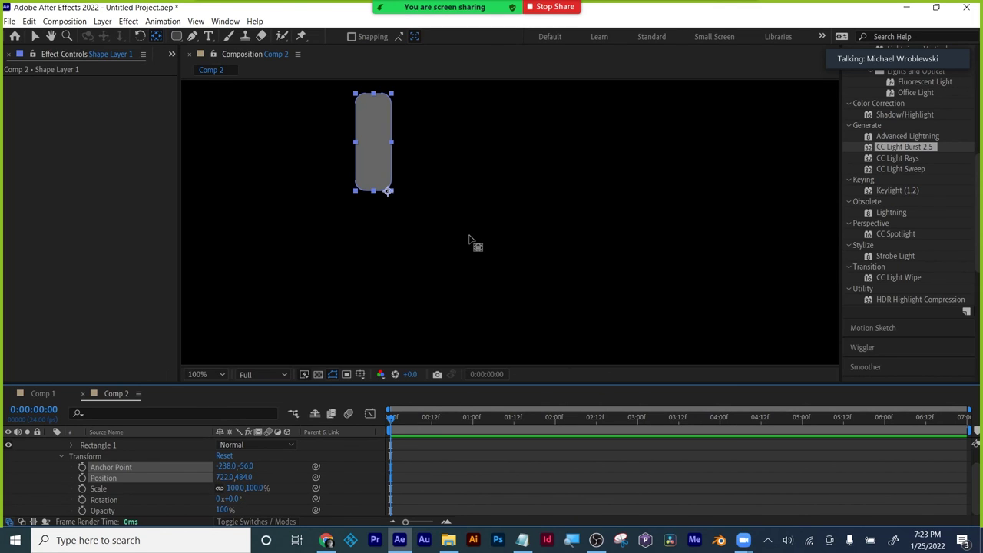
click(83, 500)
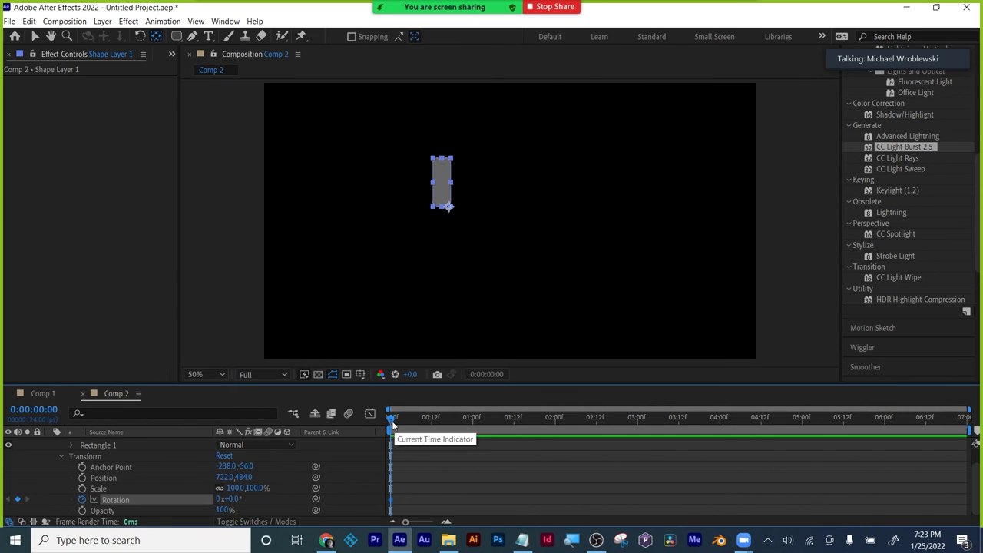
- Set the rounded rectangle layer's Rotation to 3 full revolutions at 0:00:01:21
drag(391, 419, 470, 419)
click(544, 420)
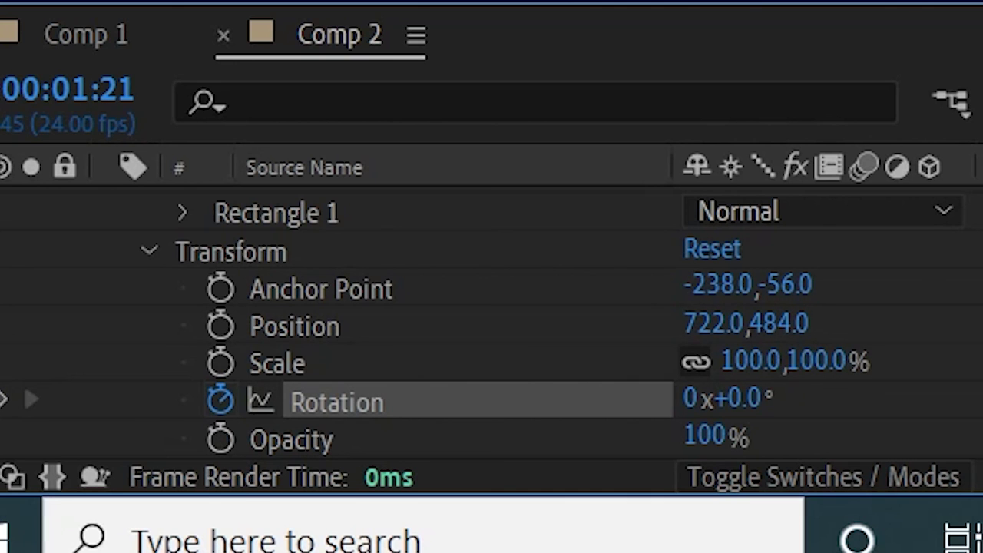
click(687, 414)
text(3)
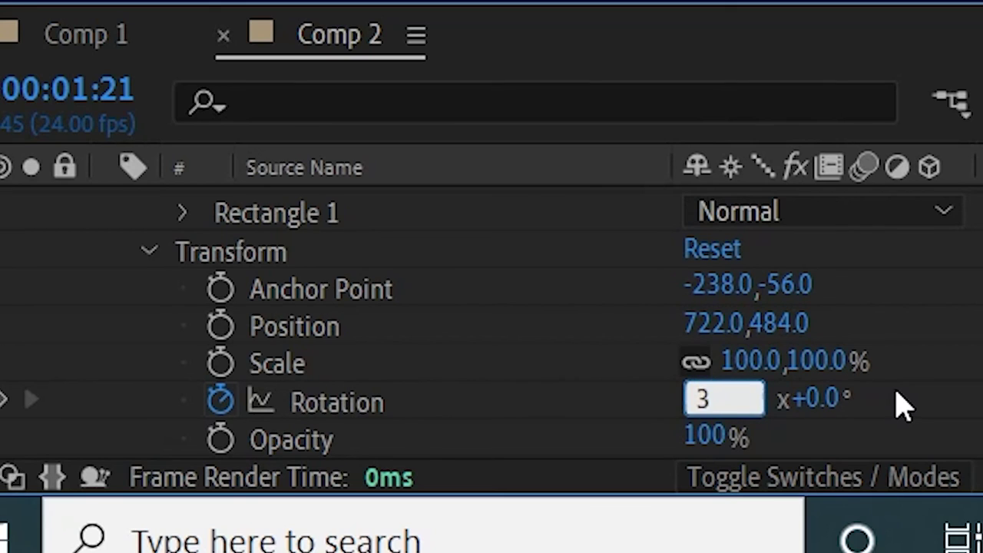
key(Return)
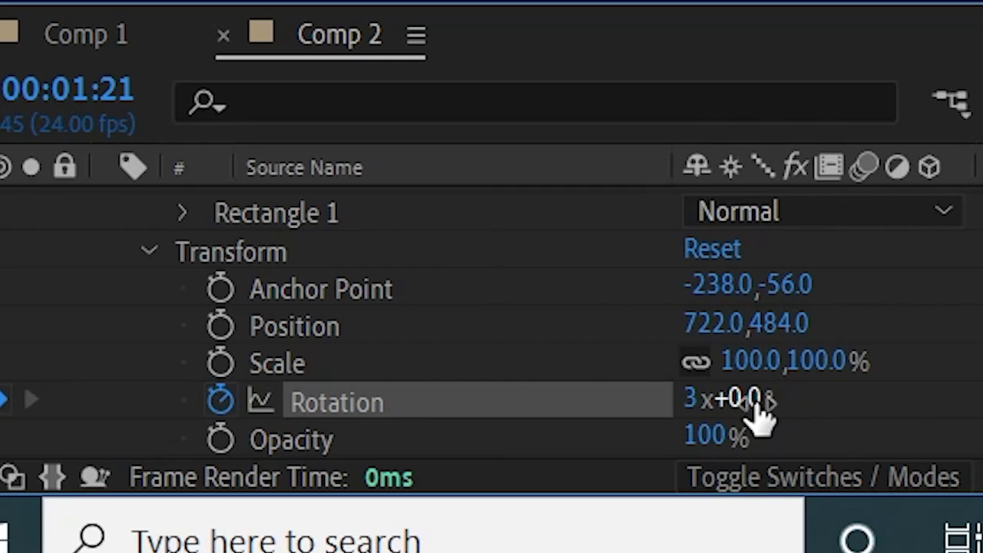
- Preview the rounded rectangle's spin around its corner anchor point from the composition's start
key(Page_Up)
key(Home)
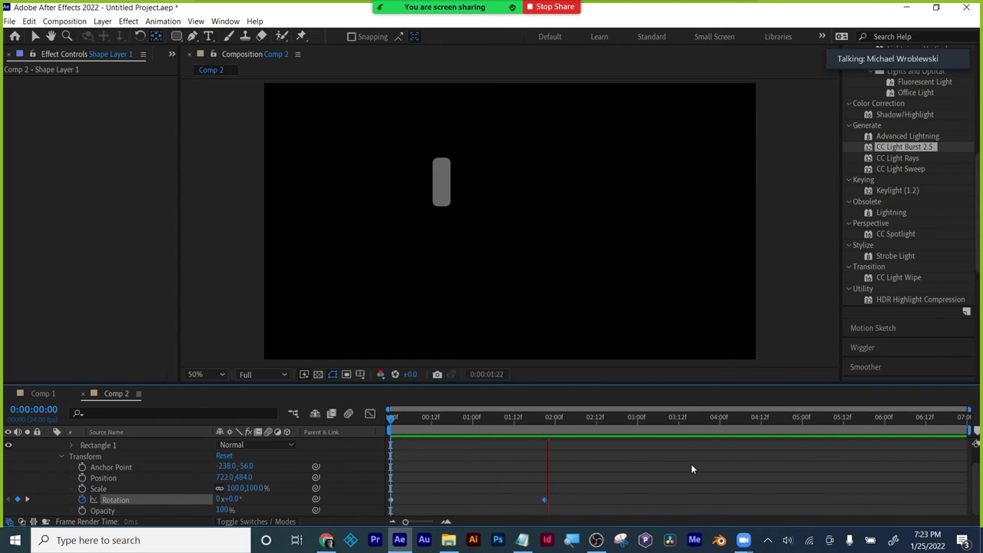
key(space)
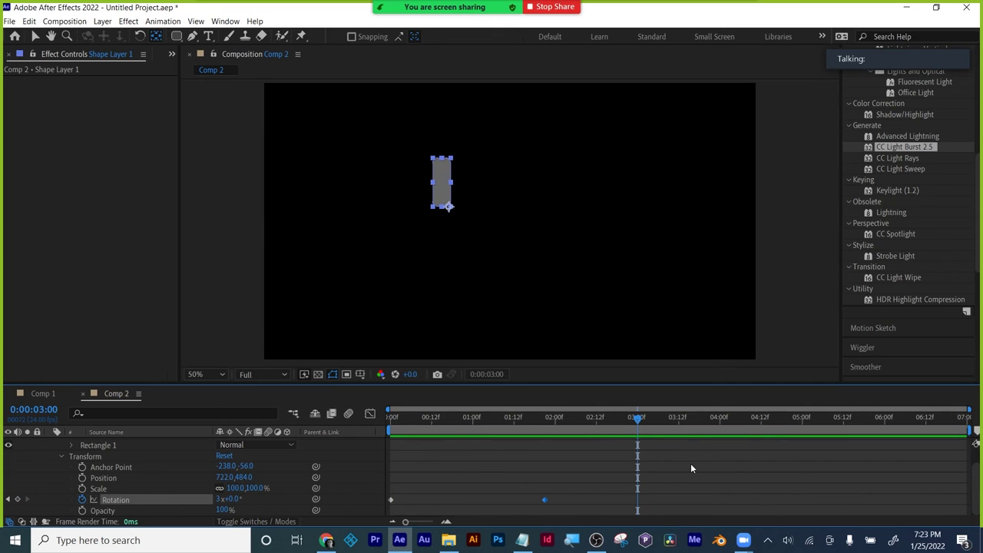
key(Home)
key(space)
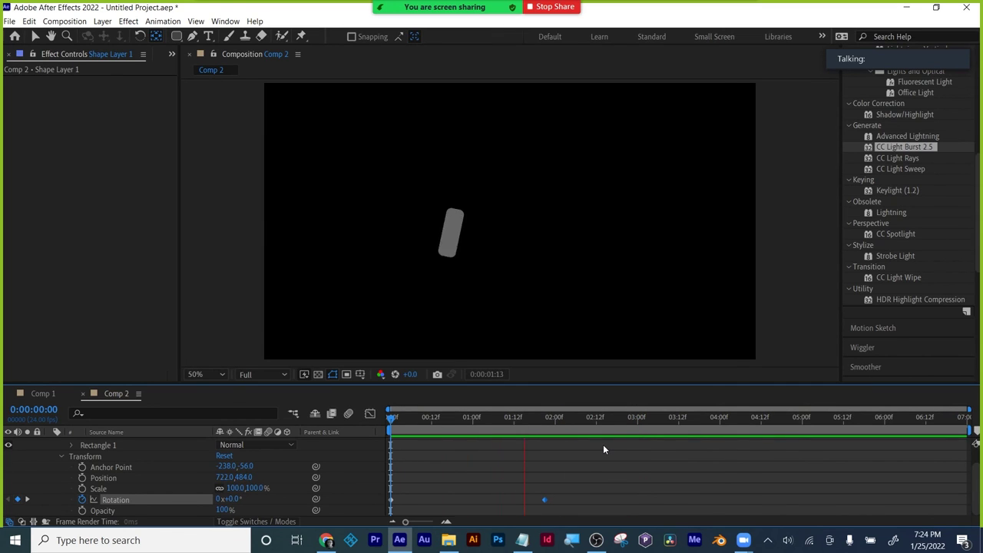
key(space)
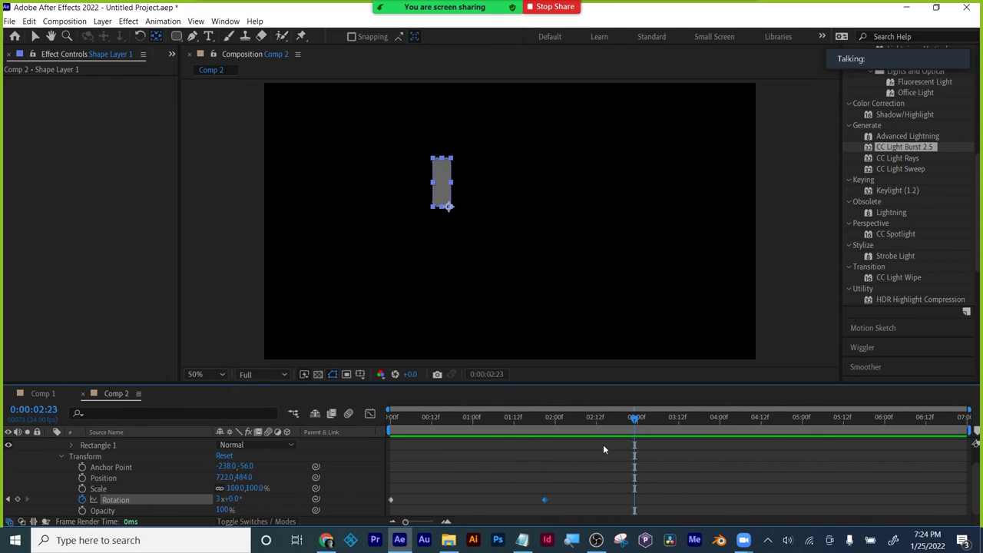
- Return to 0:00:00:00 with the Selection tool active and show only the shape layer's keyframed Rotation property
drag(572, 486, 380, 503)
click(38, 39)
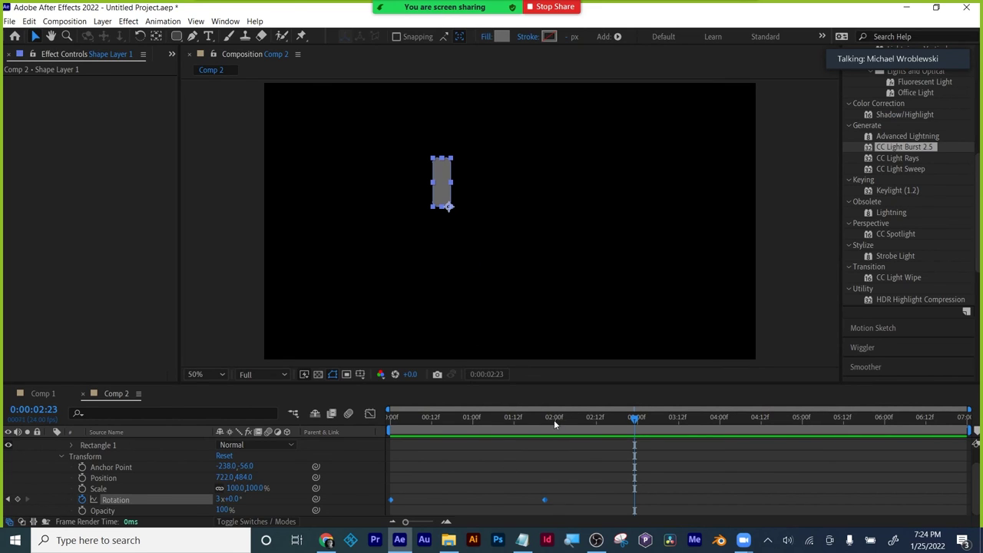
drag(554, 419, 364, 422)
click(454, 474)
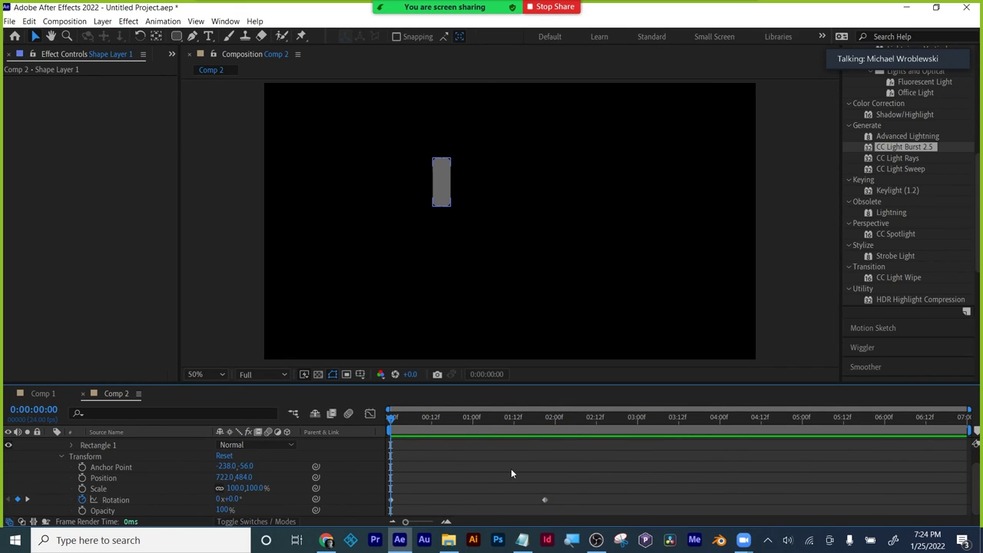
click(578, 452)
key(u)
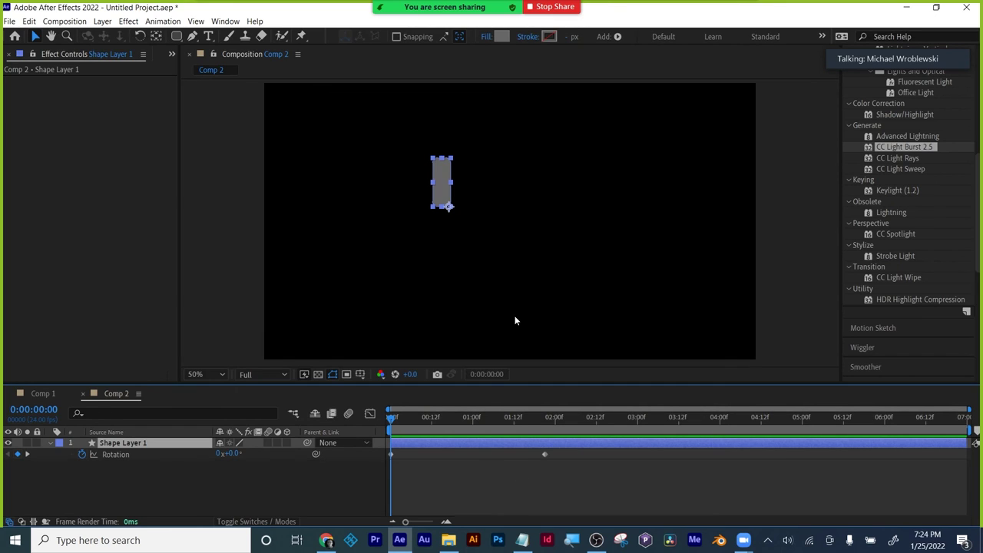
click(545, 290)
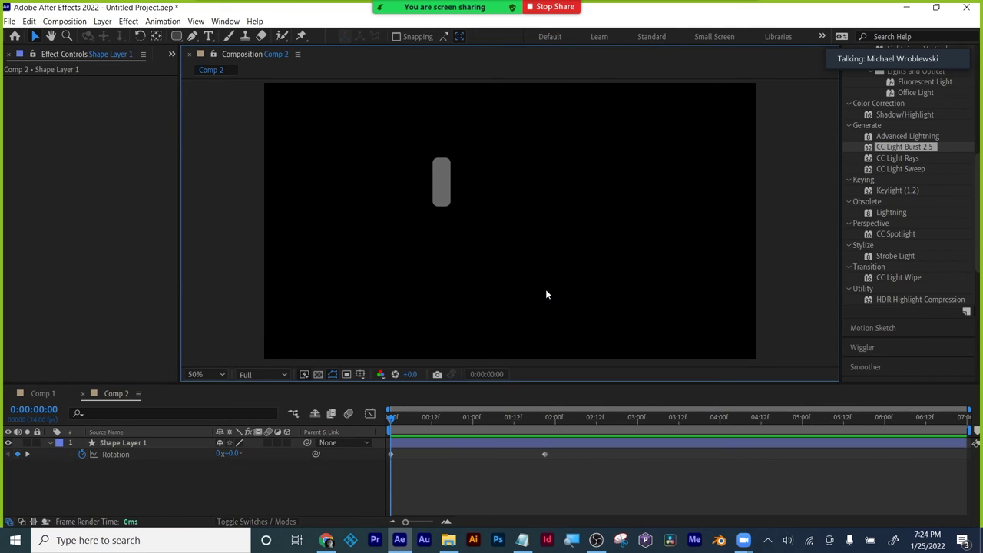
click(488, 446)
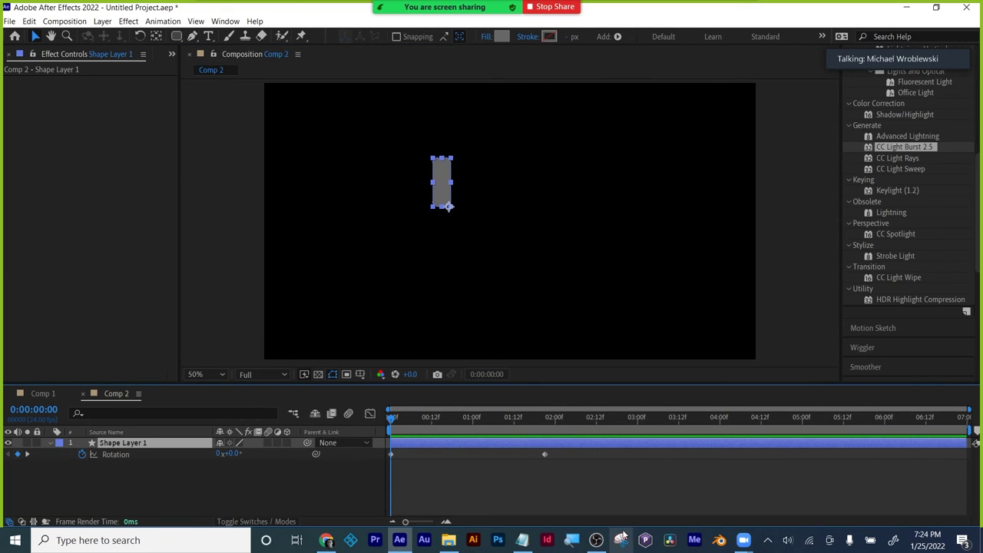
- Switch to Illustrator and create a new document from the HDV/HDTV 1080 preset, with the whole artboard in view
click(473, 540)
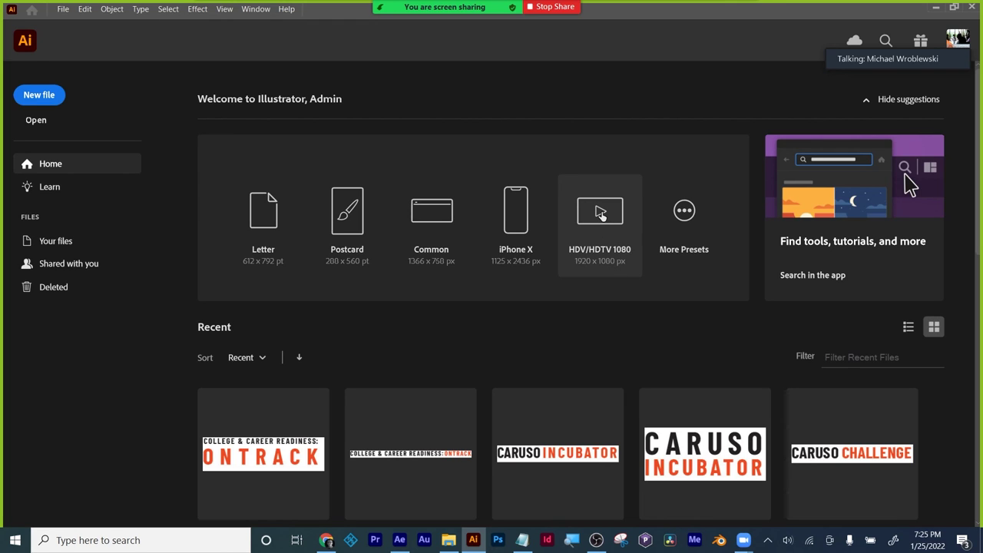
click(596, 250)
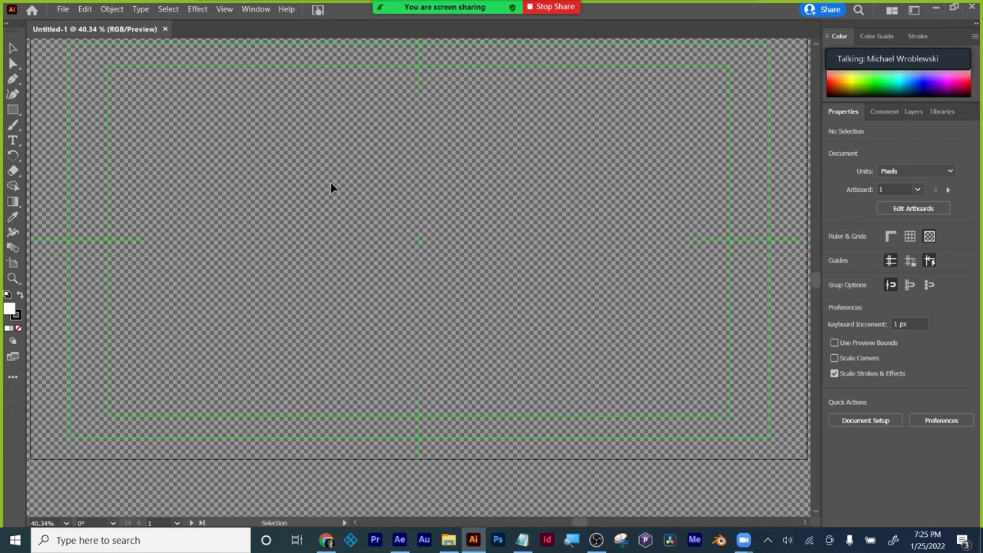
key(ctrl+minus)
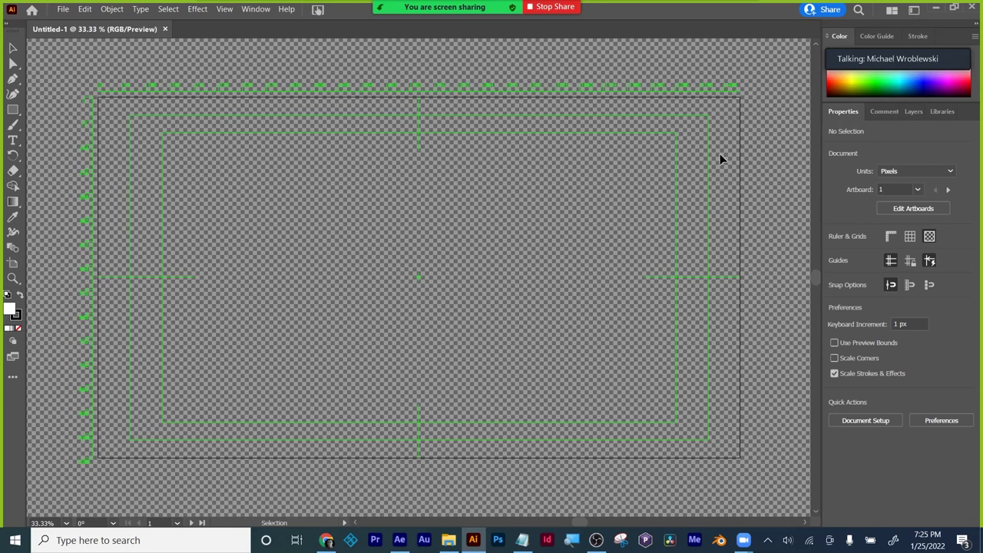
- Draw a white rectangle about 455 by 457 px left of the artboard's center, then return to the Selection tool
click(13, 109)
drag(402, 335, 402, 334)
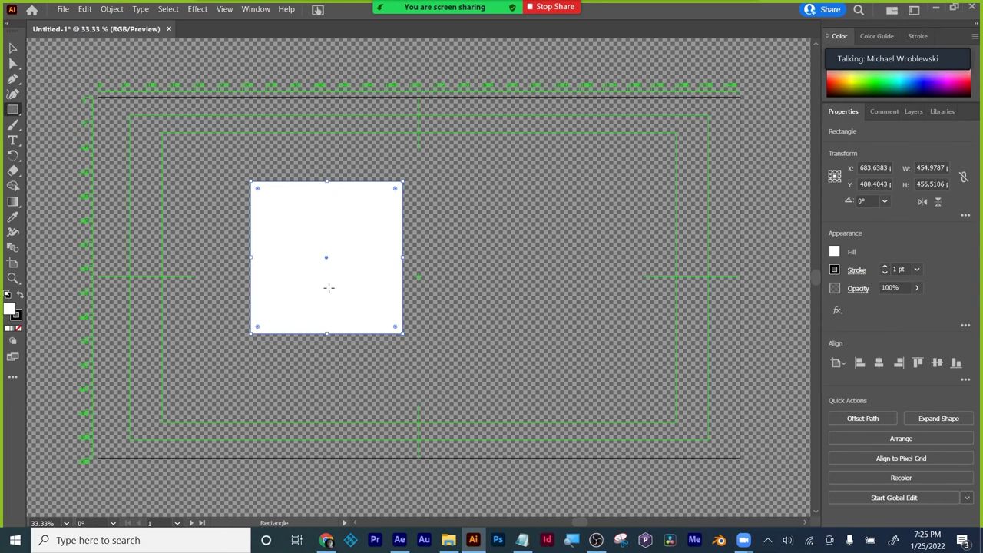
key(v)
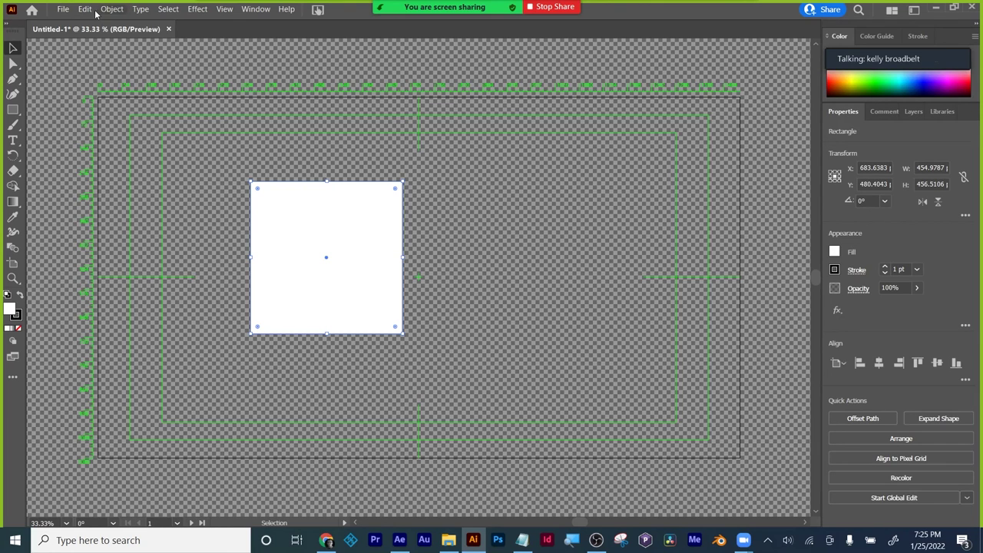
- Choose RGB Color as the document color mode
click(64, 10)
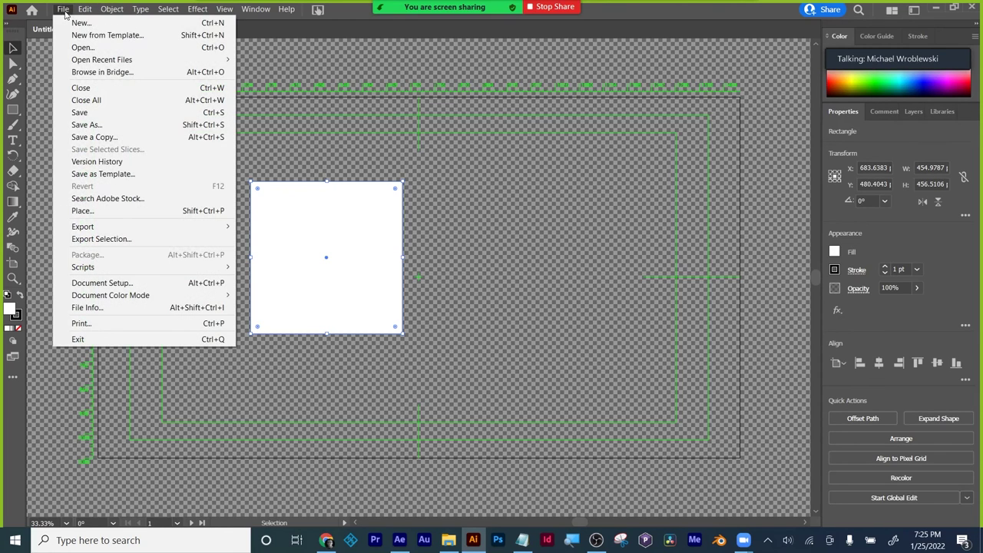
mouse_move(75, 297)
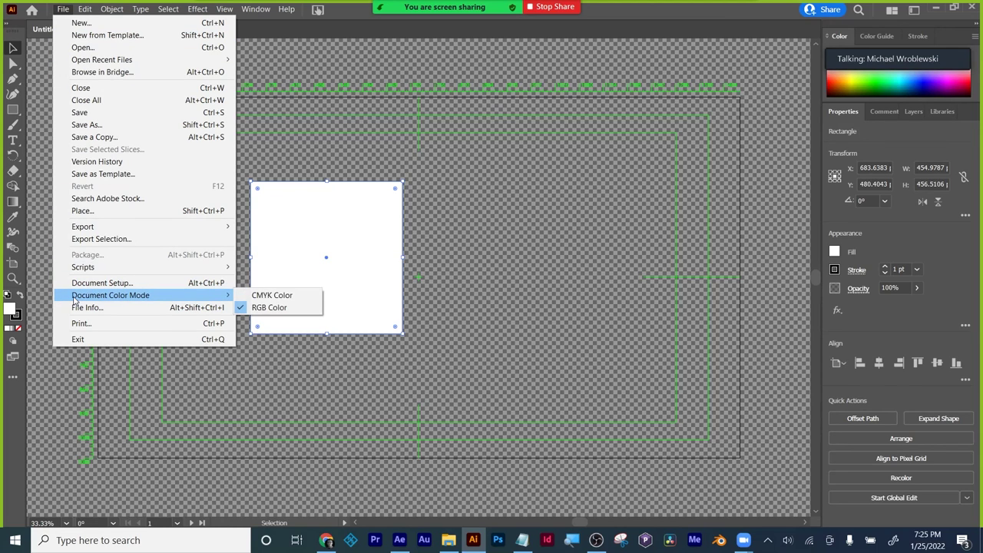
click(304, 311)
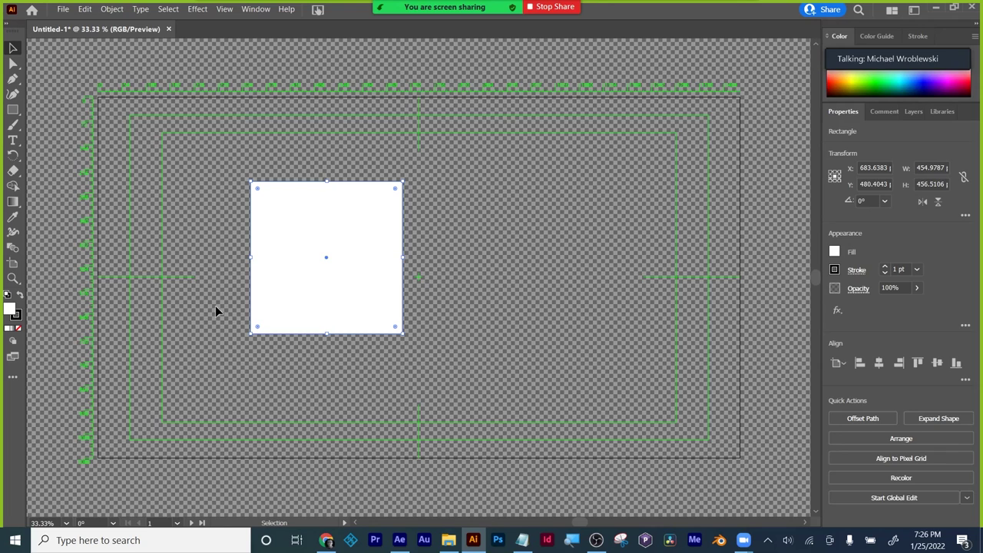
- Switch to After Effects, move to 0:00:01:22, duplicate the rotating shape layer, and shift the copy a few frames forward in time
click(400, 540)
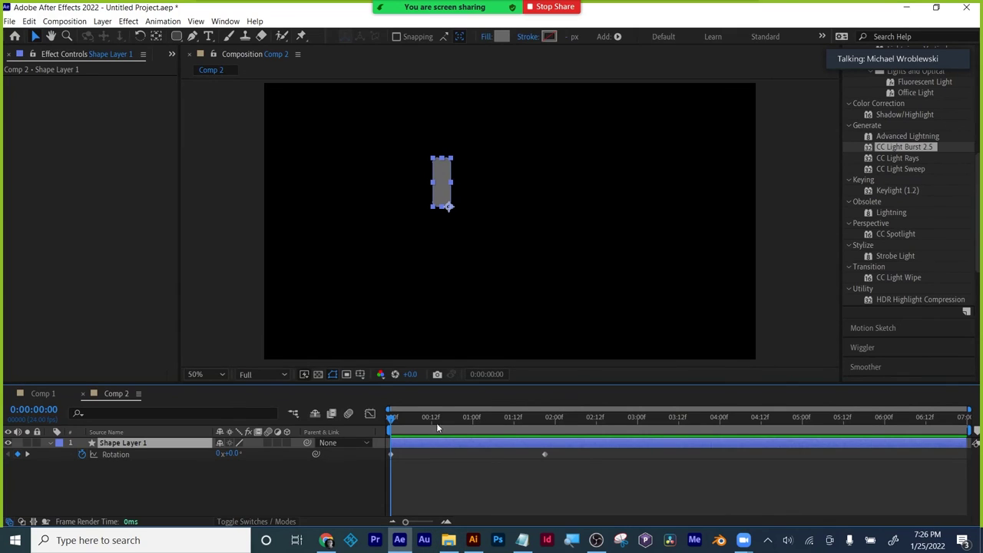
drag(390, 416, 550, 418)
key(ctrl+d)
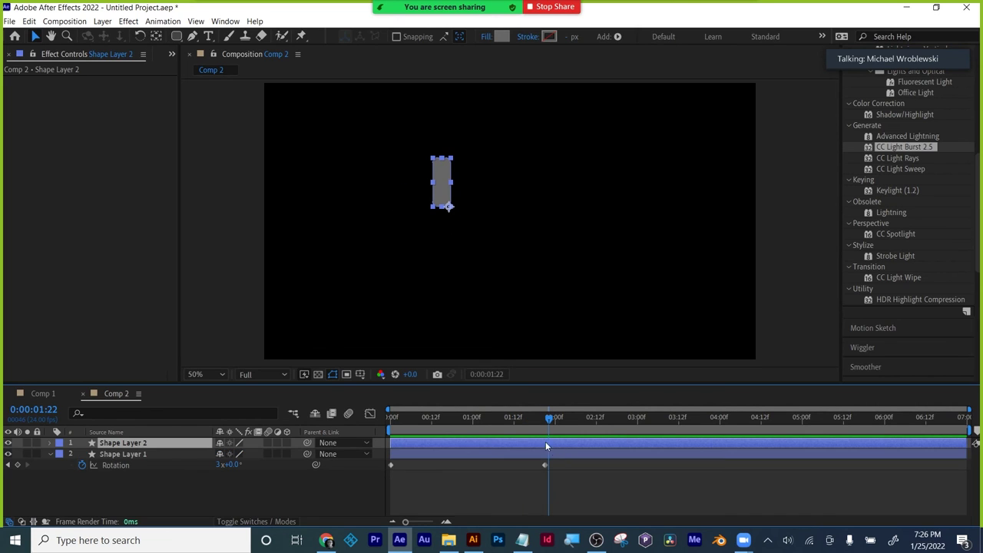
drag(435, 443, 457, 442)
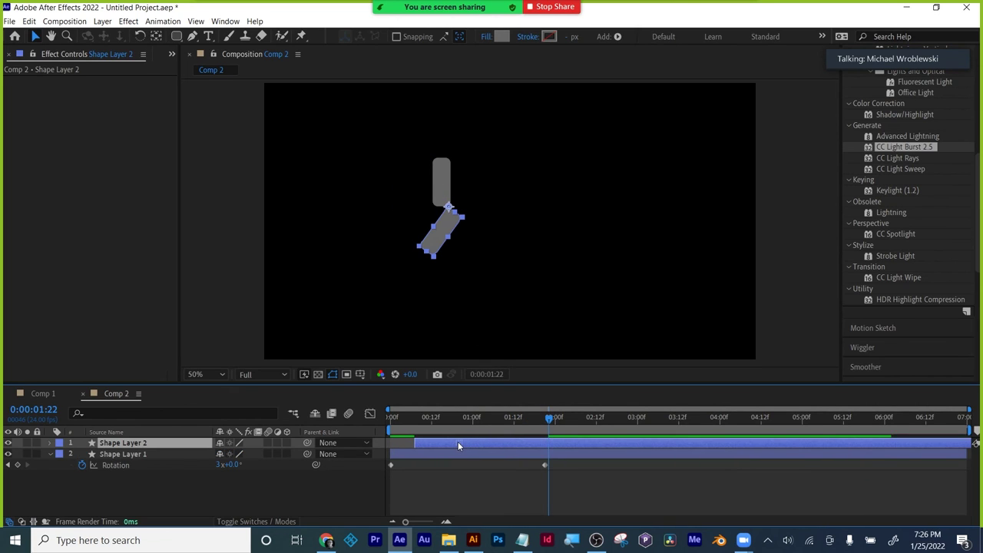
- Set the duplicated shape layer's fill color to red, FF0000
click(500, 37)
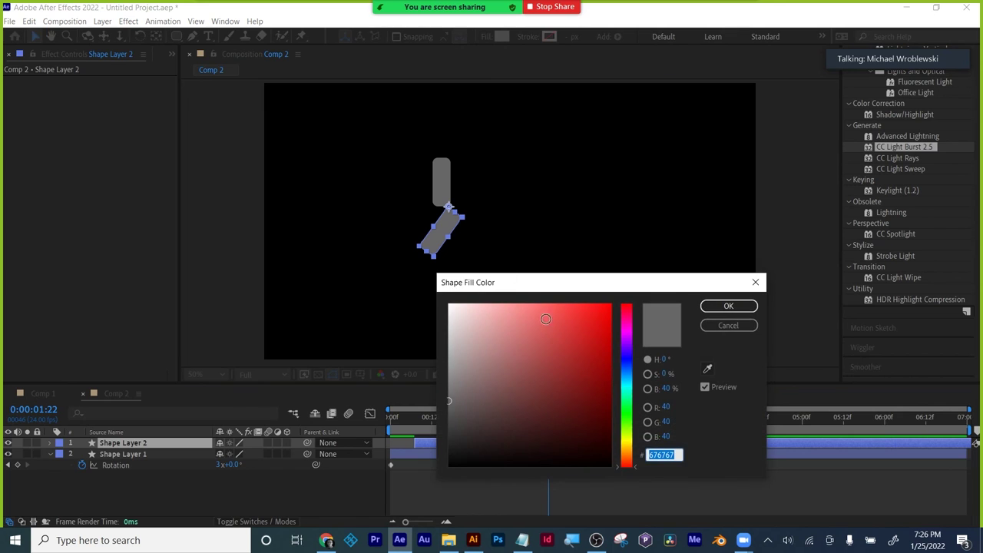
text(FF0000)
click(728, 306)
- Preview the offset rotation of the gray and red shapes and scrub to 0:00:02:03
key(space)
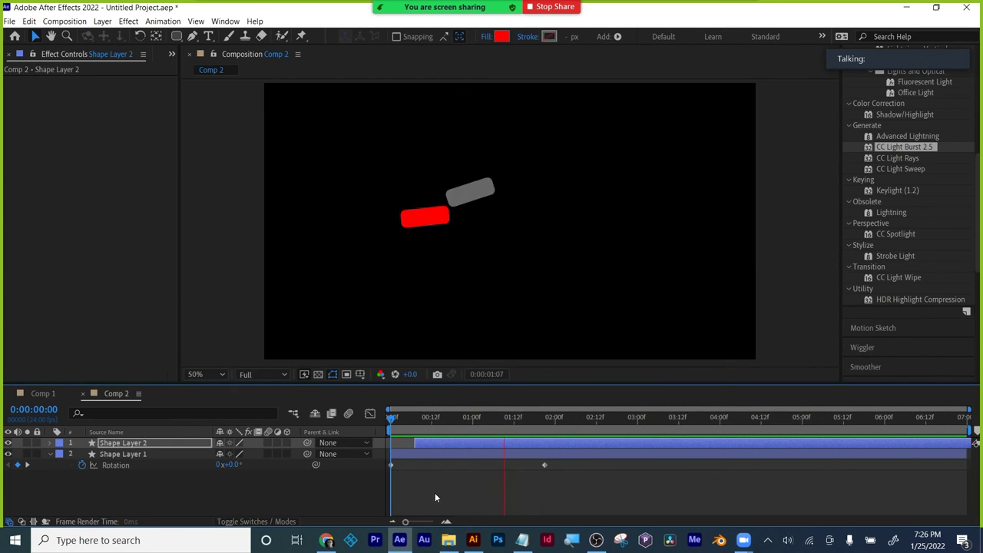
key(space)
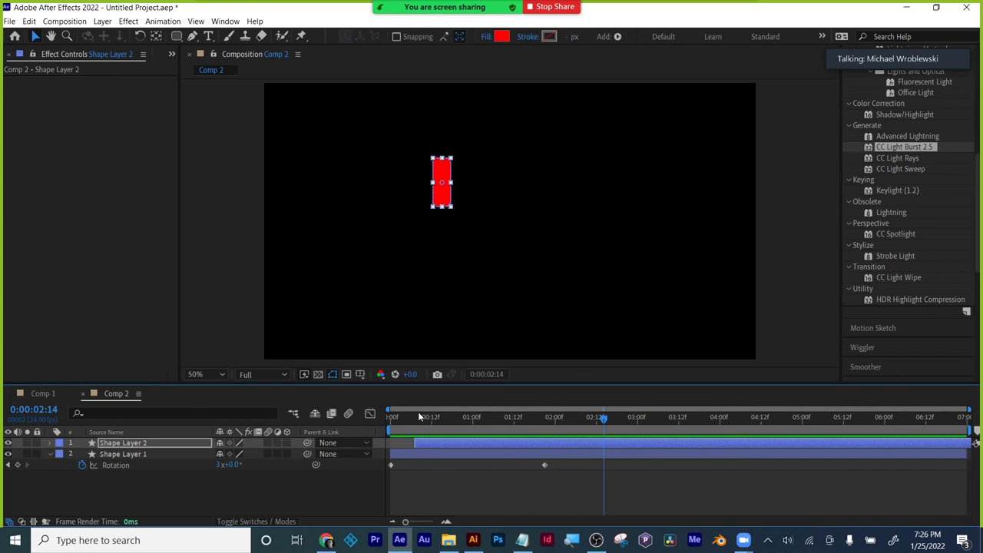
drag(418, 416, 565, 416)
click(449, 470)
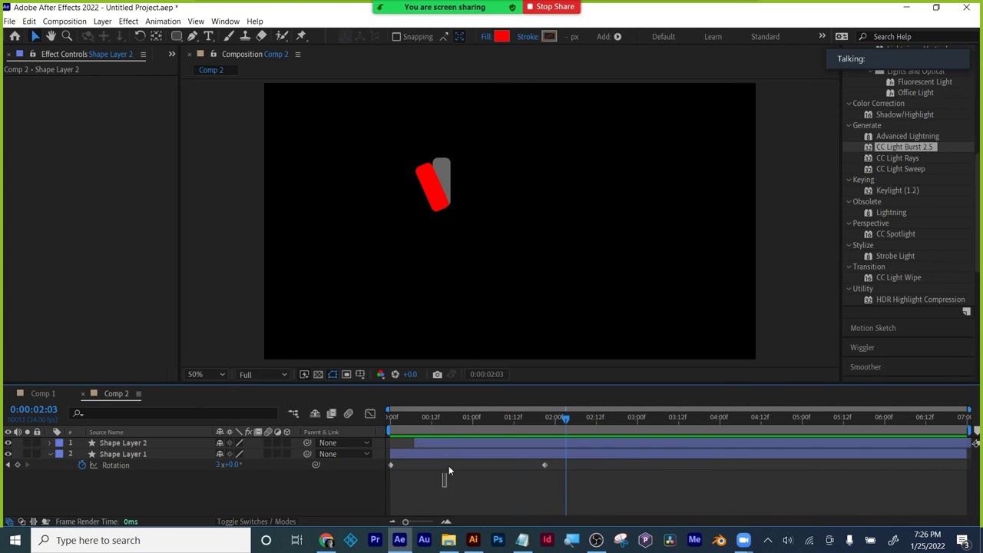
- Delete both shape layers and draw a red square just left of the composition's center with the Rounded Rectangle Tool
drag(448, 470, 458, 436)
key(ctrl+a)
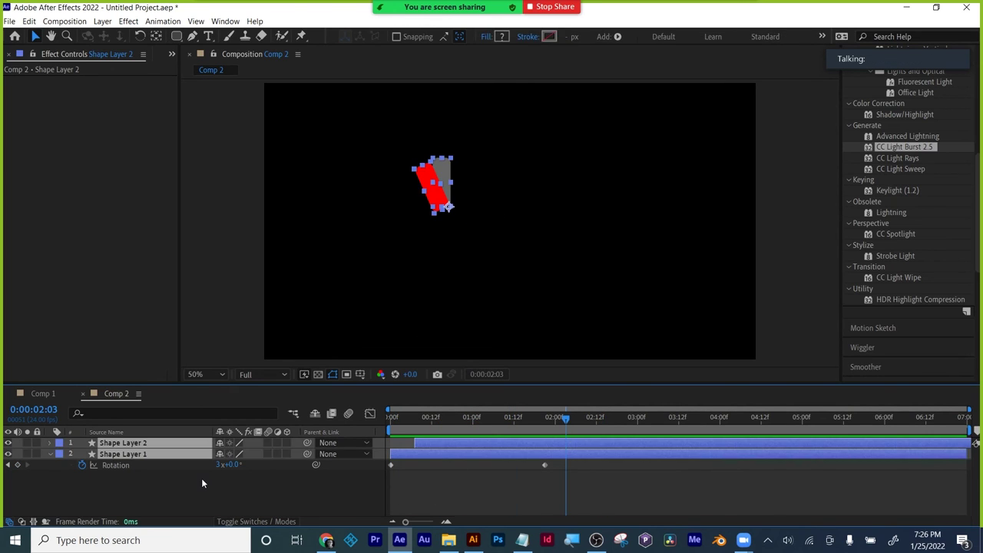
key(Delete)
key(q)
drag(420, 165, 515, 262)
- Split the red square's layer at 0:00:01:18 and look up the Split Layer command
drag(464, 424, 528, 442)
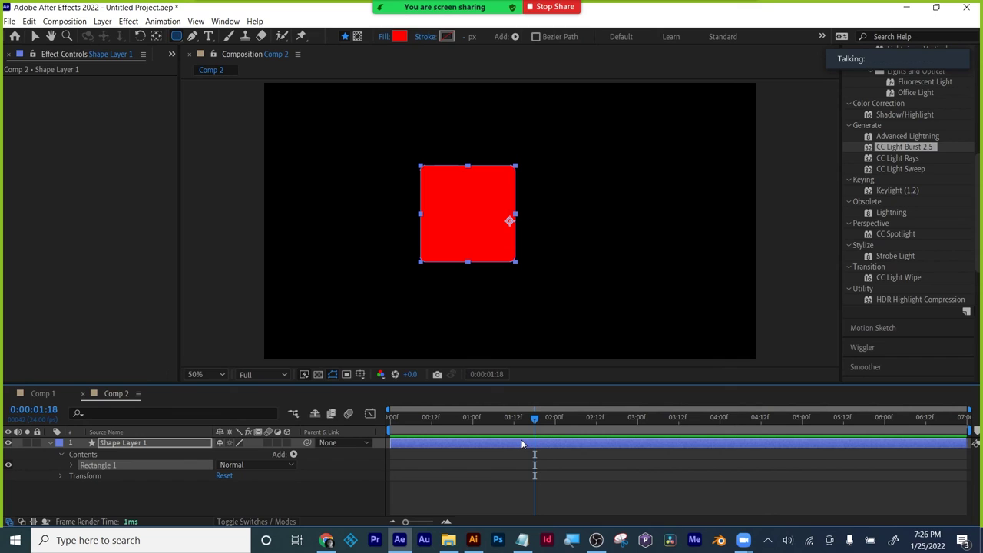
click(527, 443)
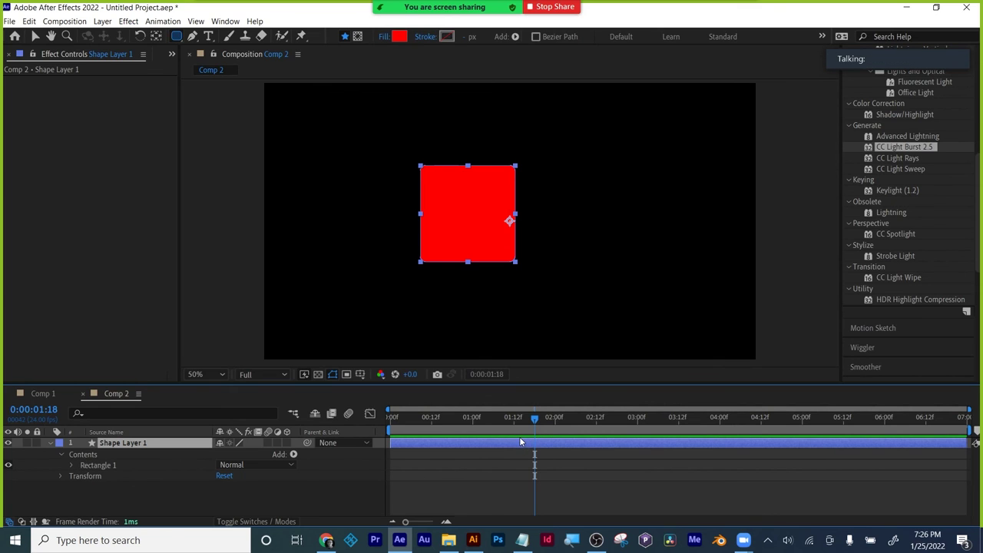
key(ctrl+shift+d)
click(32, 23)
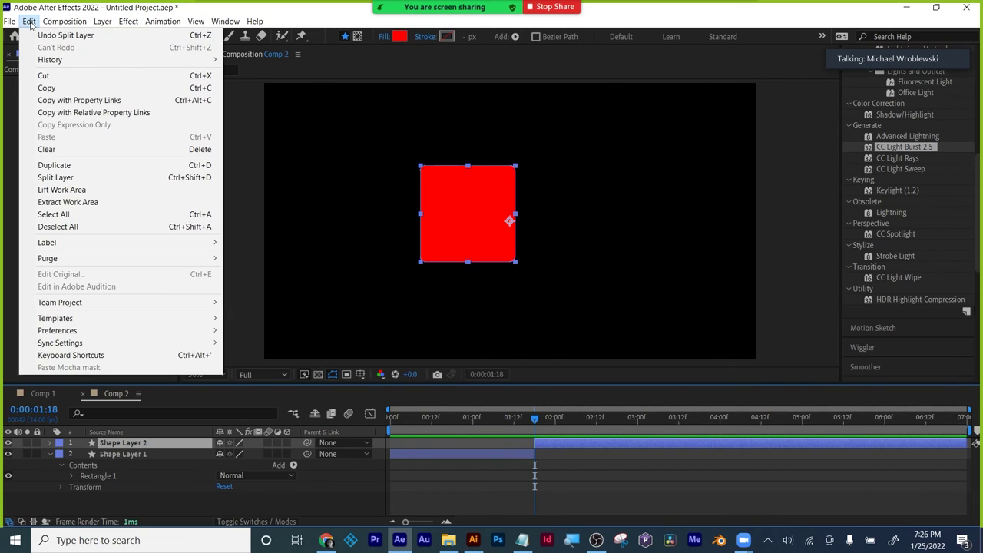
mouse_move(53, 21)
key(Escape)
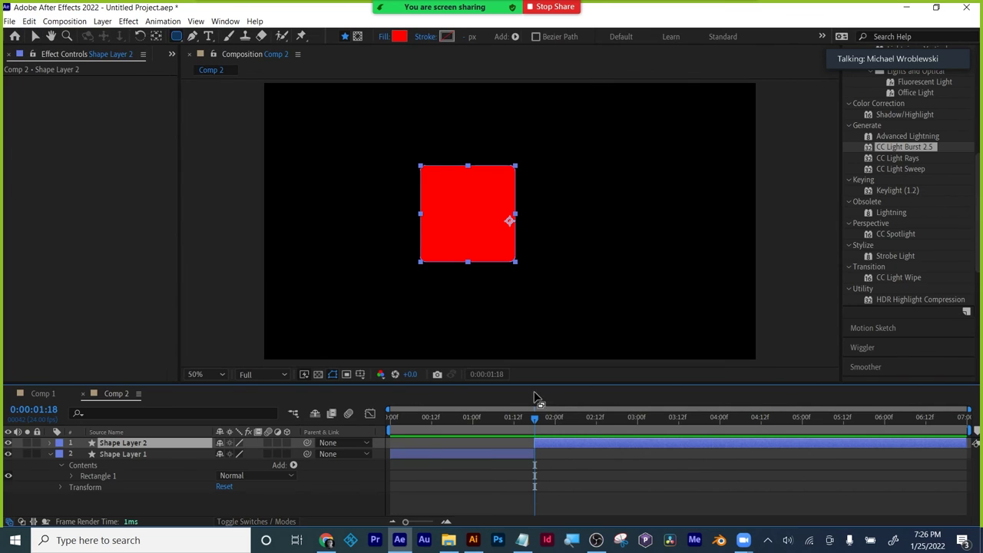
- Scrub through the first half of the split red square and delete both of its shape layers
drag(535, 418, 463, 418)
click(441, 454)
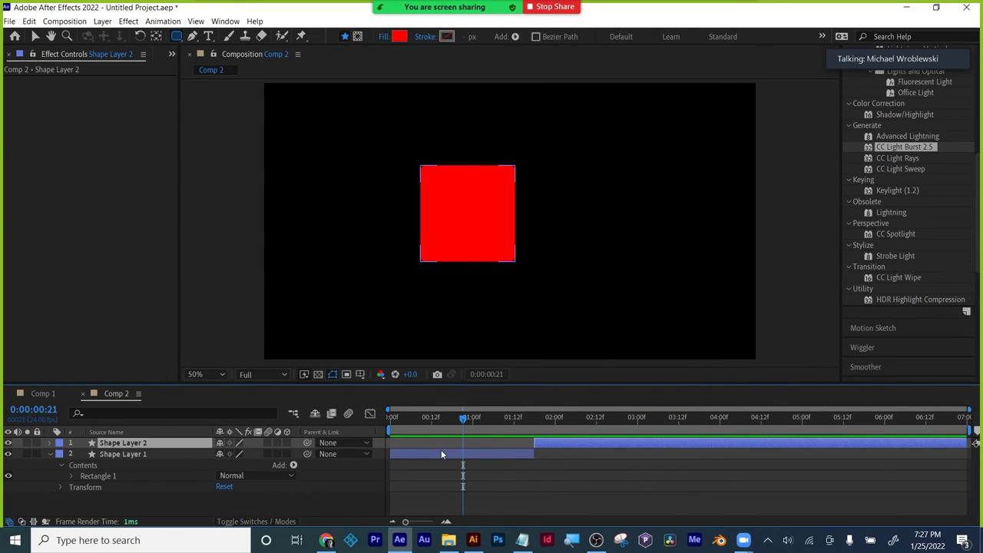
drag(545, 420, 500, 419)
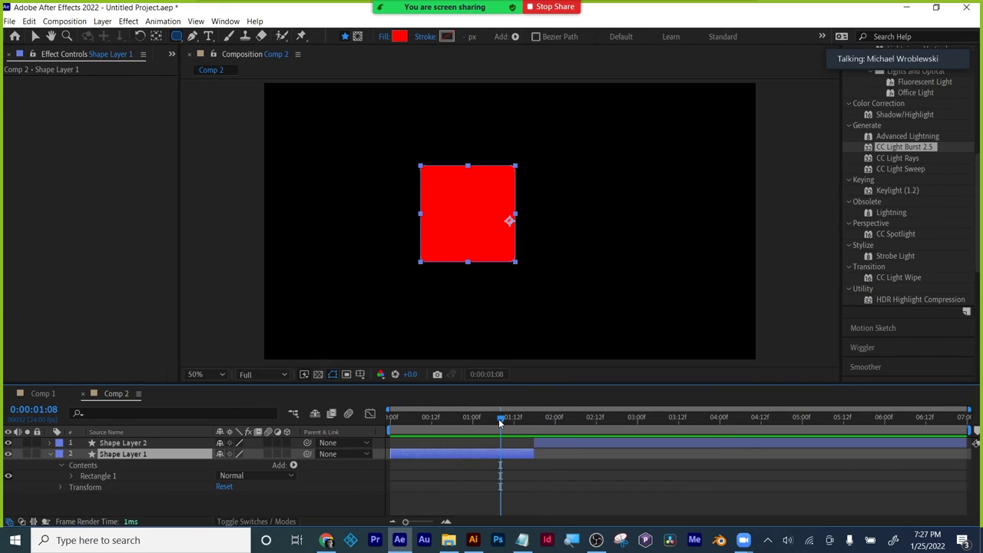
shift+click(117, 444)
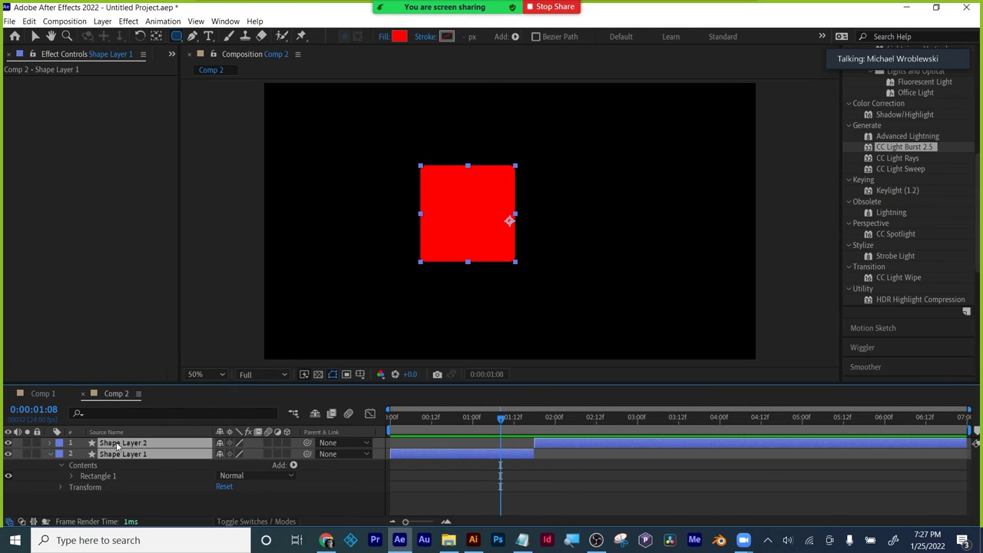
key(Delete)
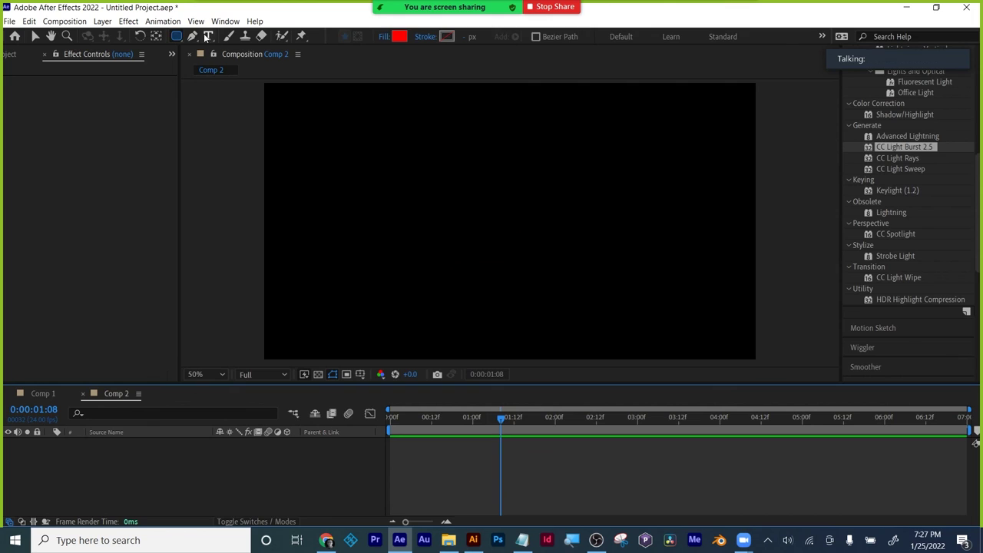
- Create a text layer reading "hello" starting just left of the composition's center
key(ctrl+t)
click(467, 226)
text(he)
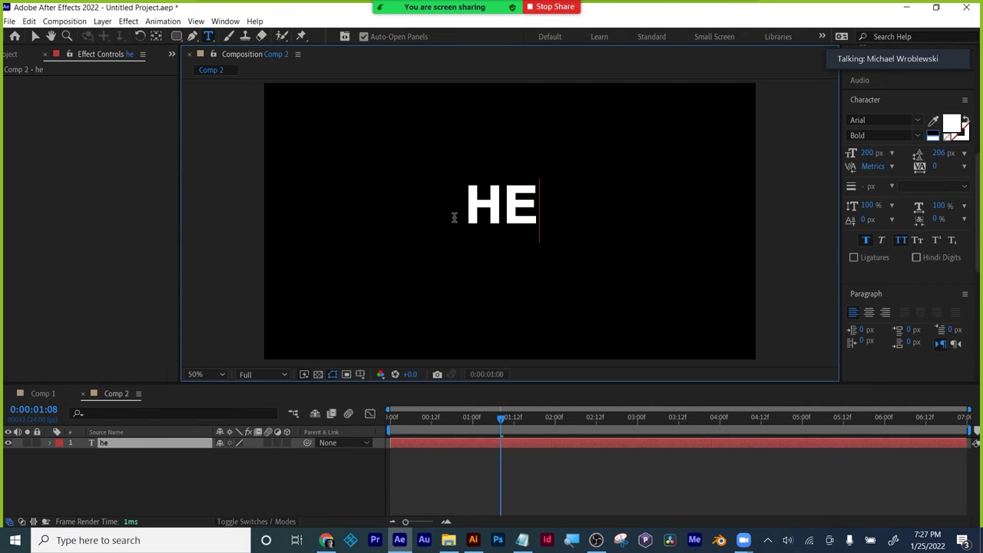
text(llo)
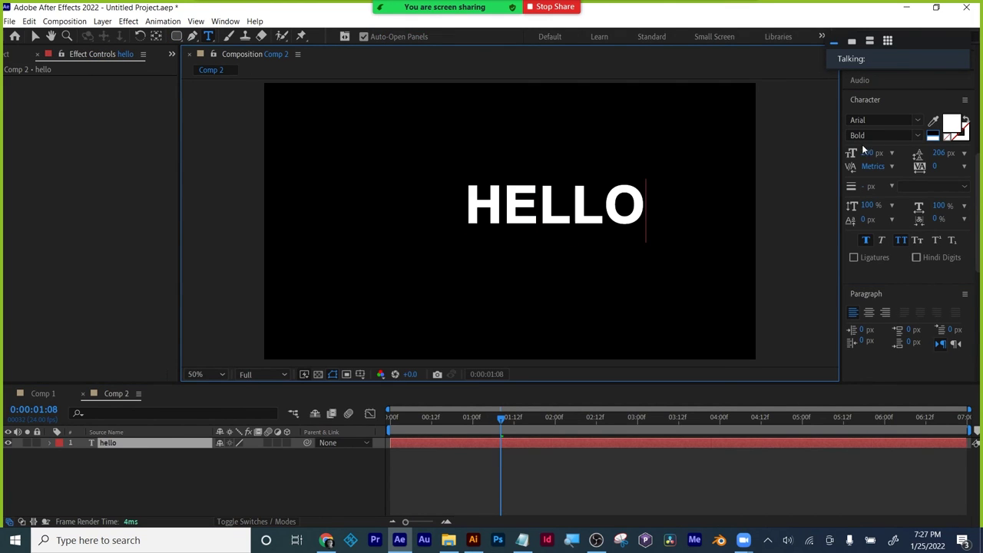
- Search the effects and presets for "broad" and apply the Broadway text preset to the hello layer
scroll(862, 144, down, 5)
scroll(893, 239, up, 5)
click(889, 109)
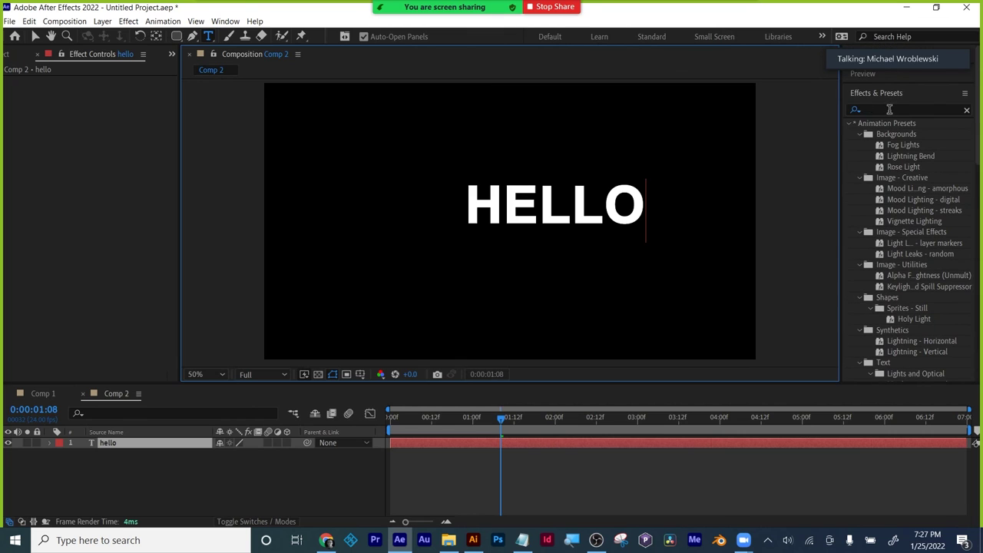
key(BackSpace)
click(855, 109)
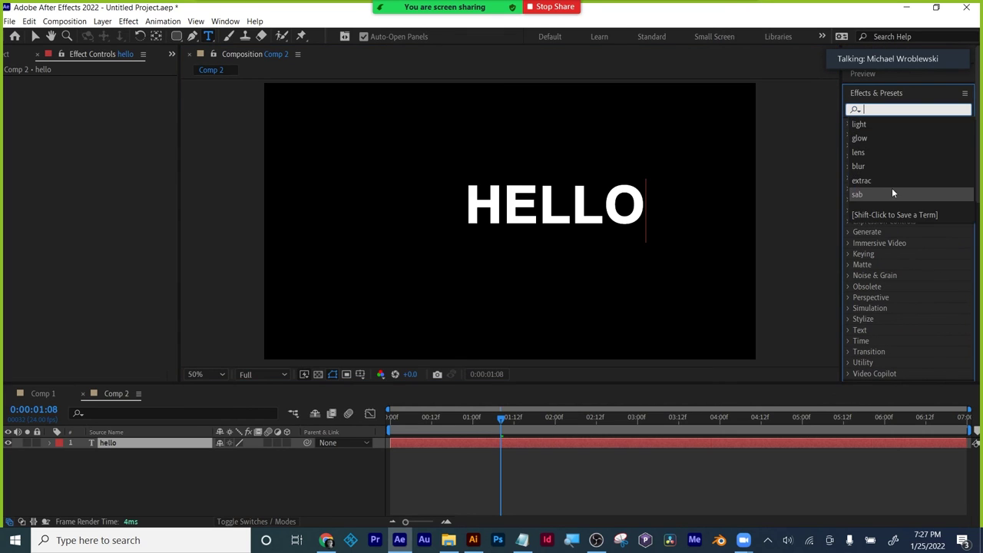
click(892, 254)
text(broad)
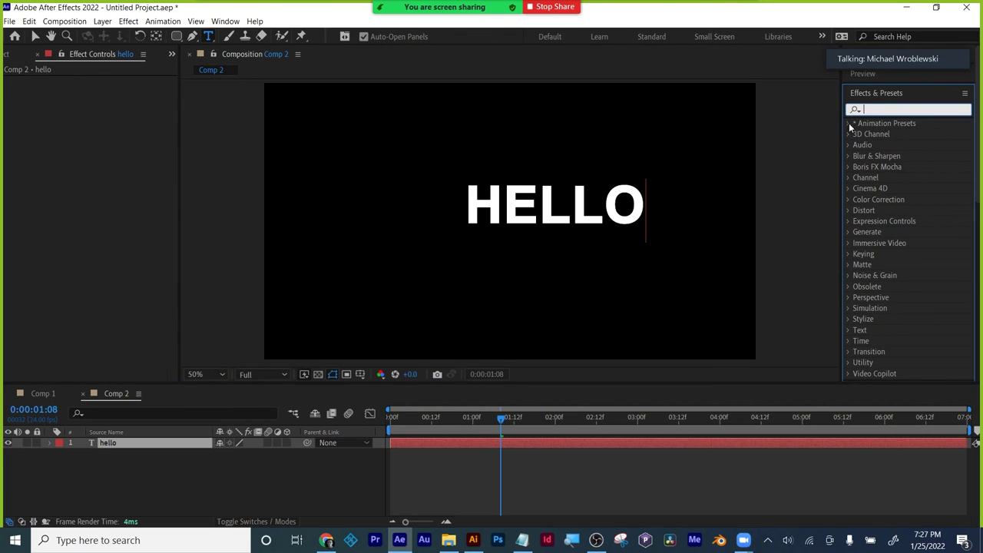
click(910, 155)
drag(910, 155, 515, 444)
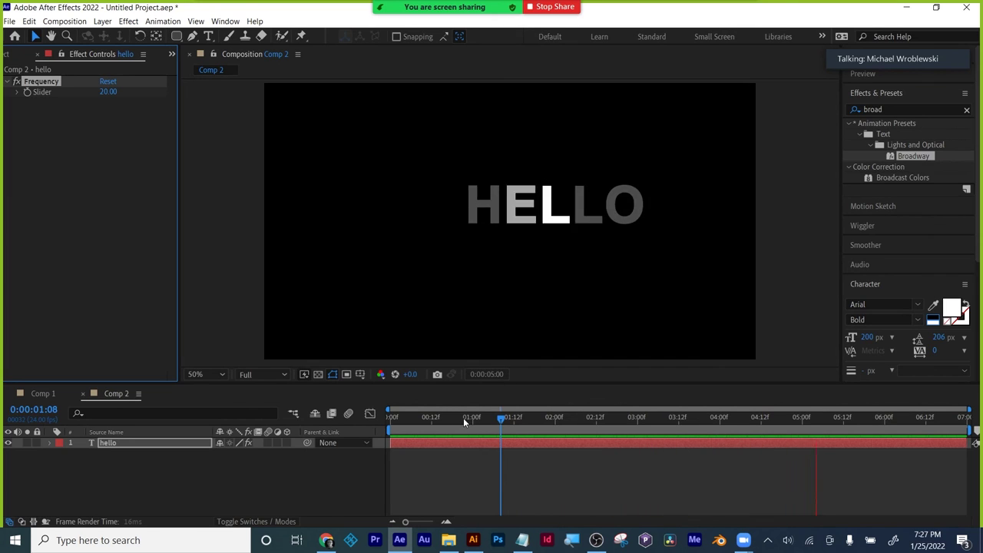
- Split the hello text layer at 0:00:02:17 and delete the Frequency effect from its first part
mouse_move(464, 420)
mouse_down()
mouse_move(506, 421)
mouse_move(390, 427)
mouse_move(614, 431)
mouse_up()
key(ctrl+shift+d)
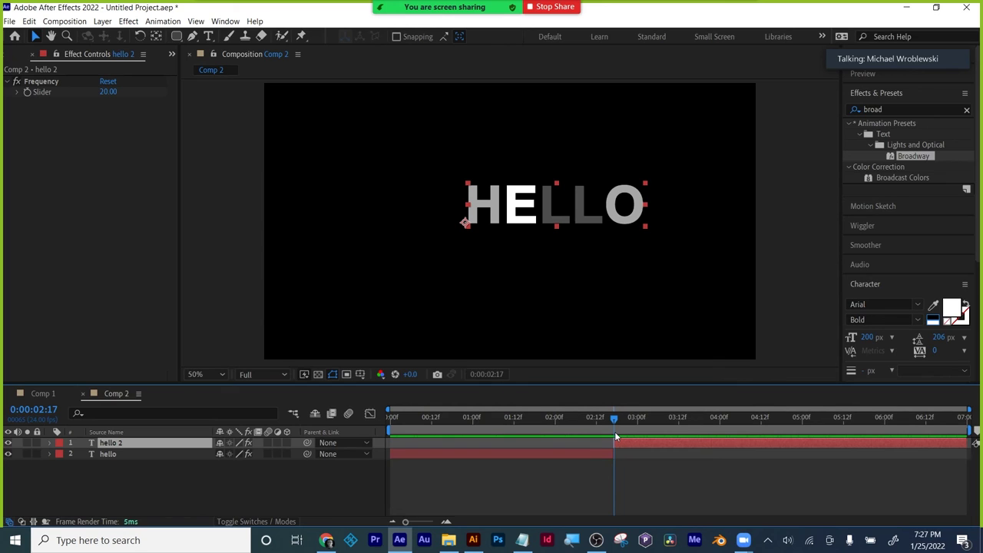
click(540, 453)
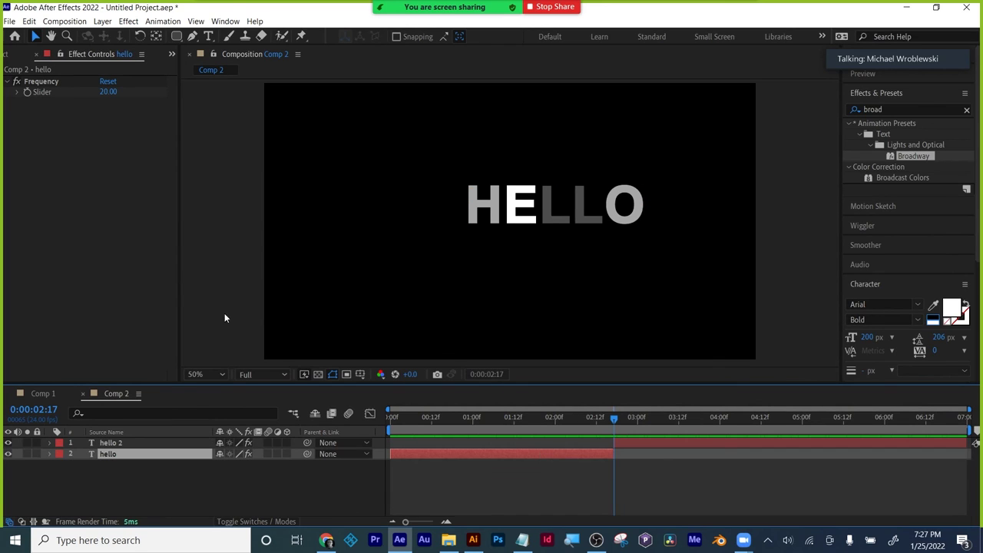
click(38, 77)
key(Delete)
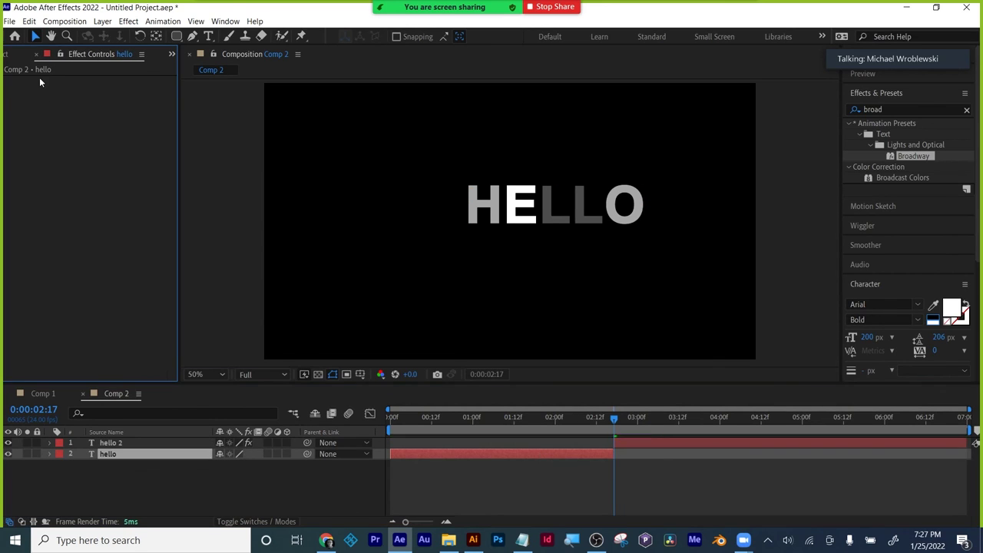
- Preview the split text animation from 0:00:00:00 through the cut and stop at 0:00:05:06
click(504, 424)
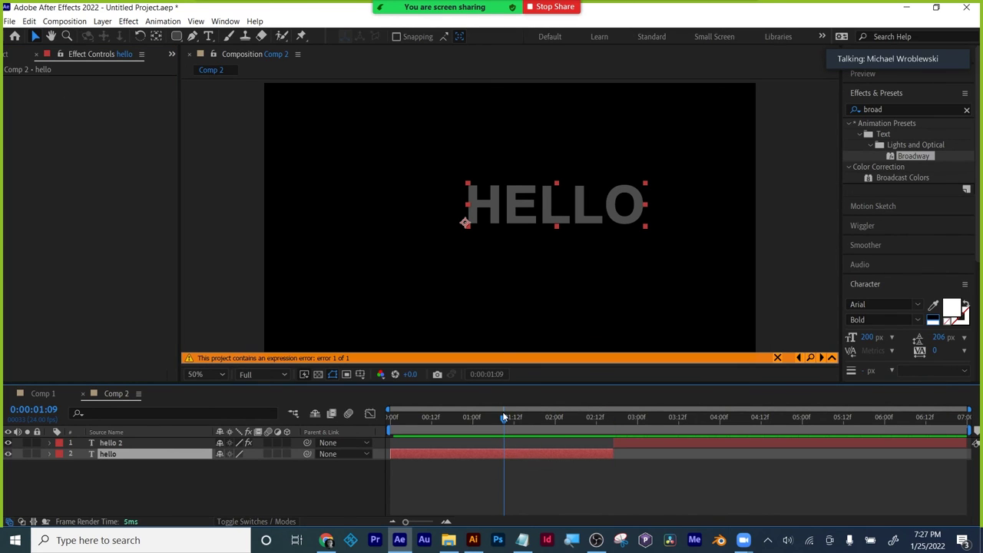
drag(484, 421, 391, 423)
key(space)
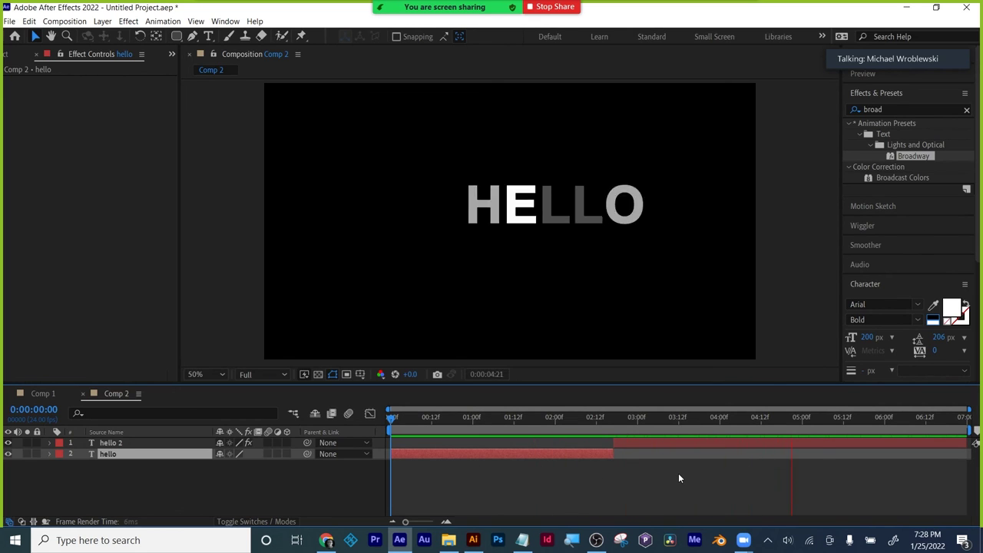
key(space)
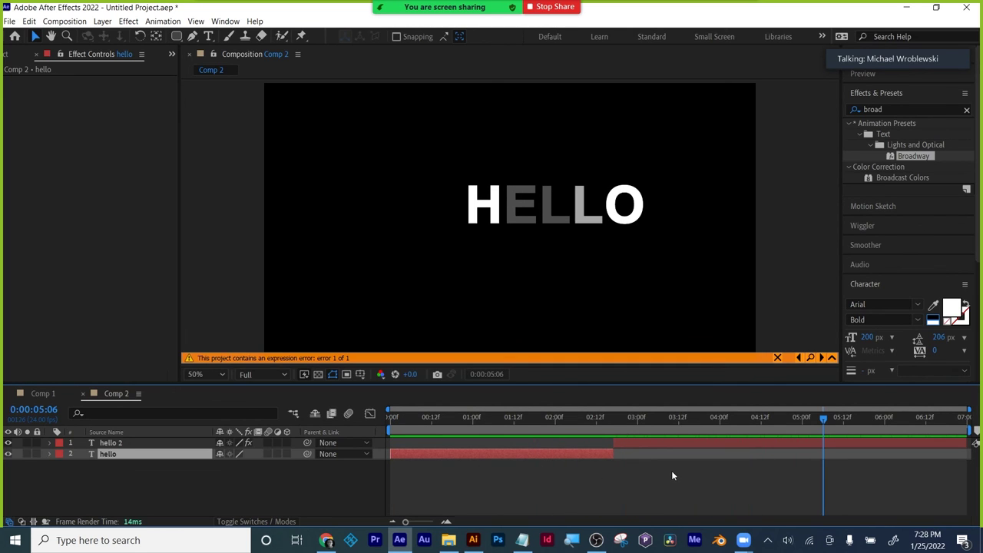